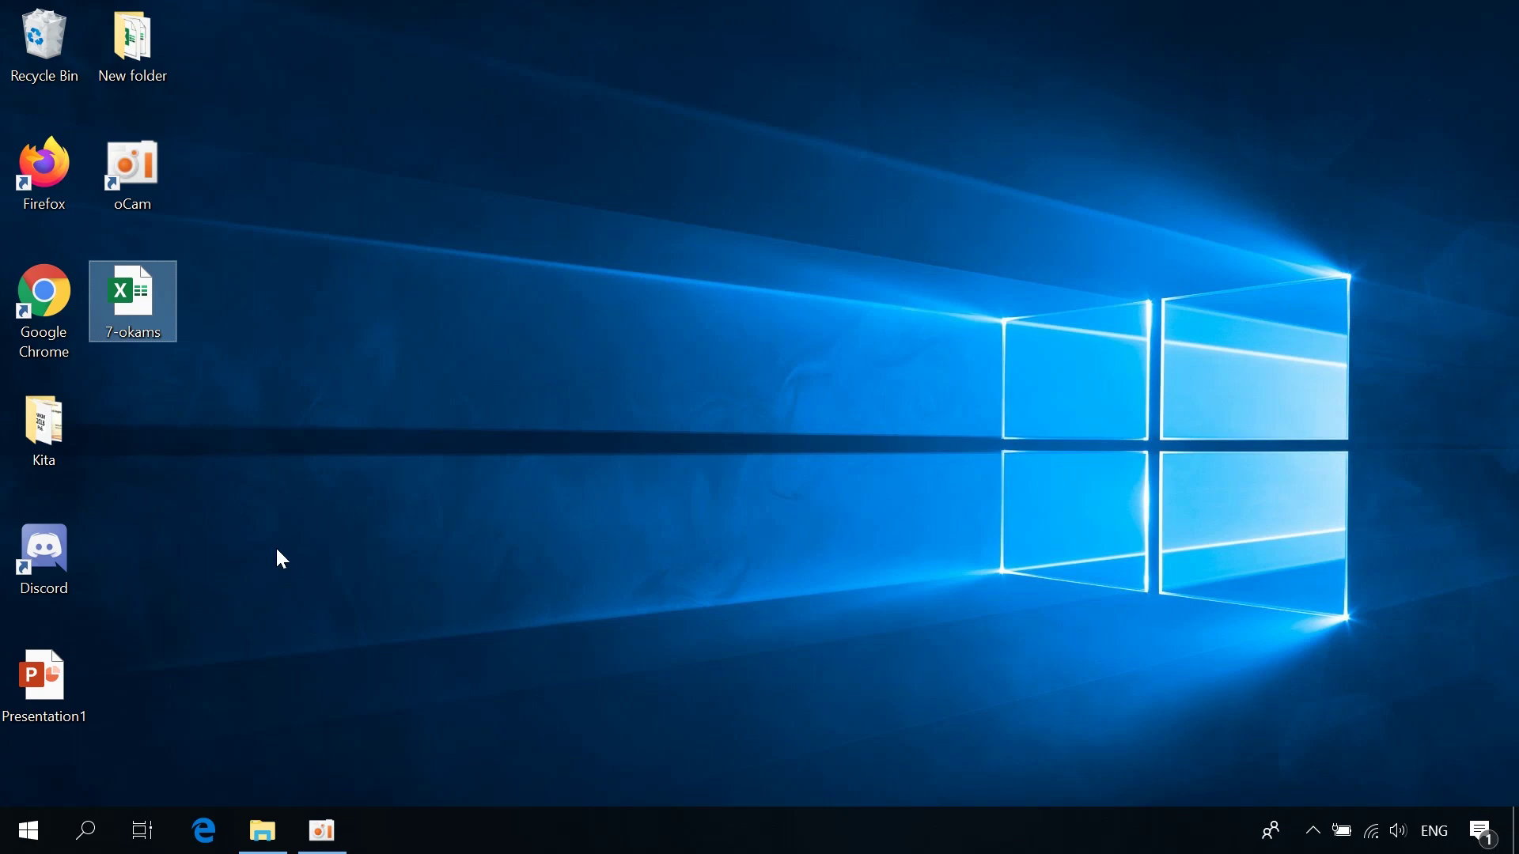
- Rename the desktop file 7-okams to 'Vardas Pavarde klase 3darbas'
click(132, 336)
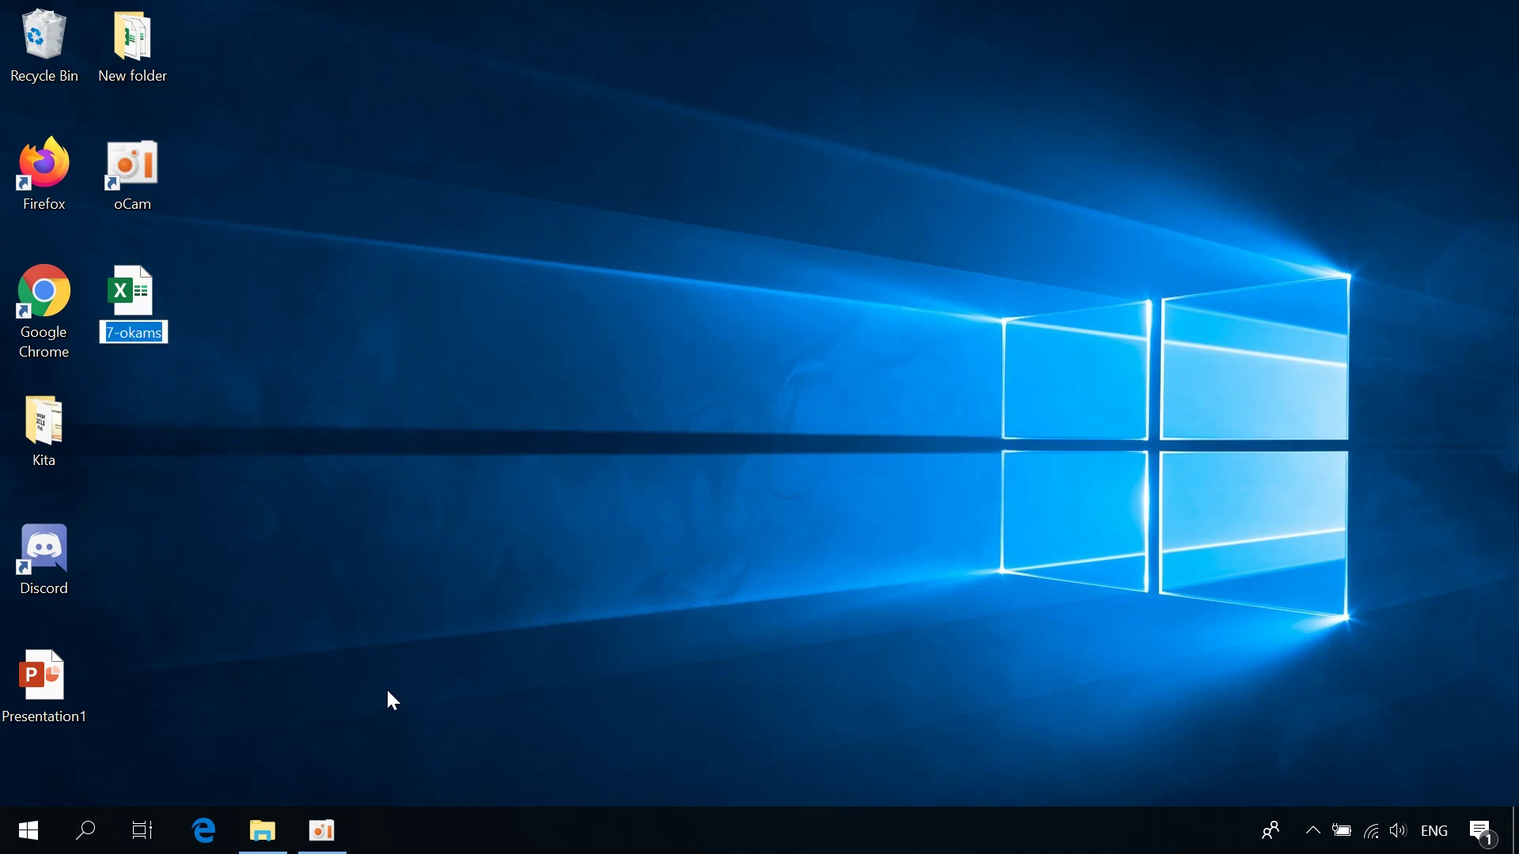
text(Vardas Pavarde)
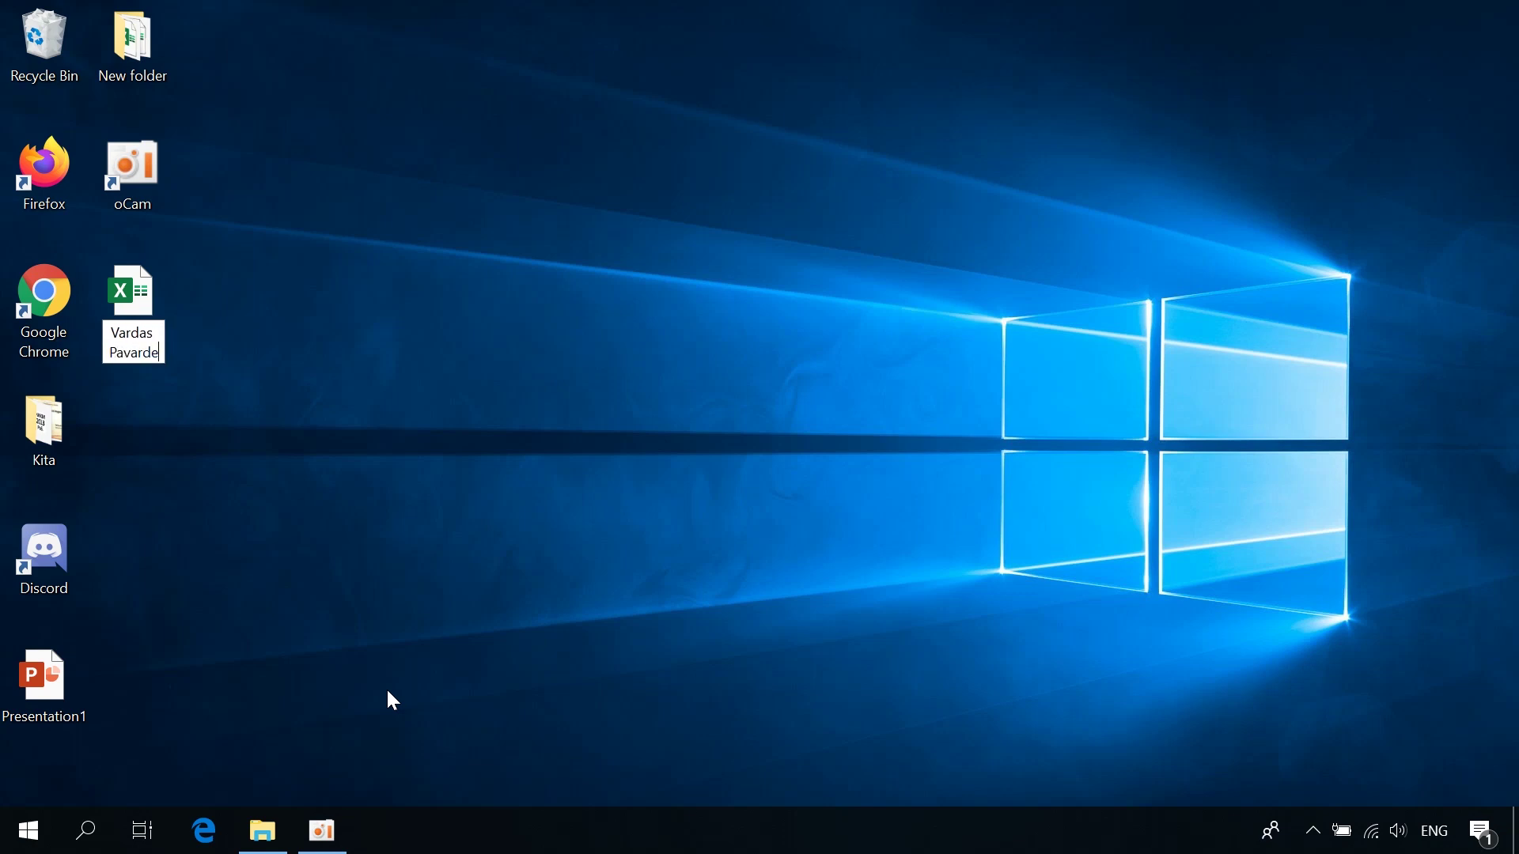
text( klase )
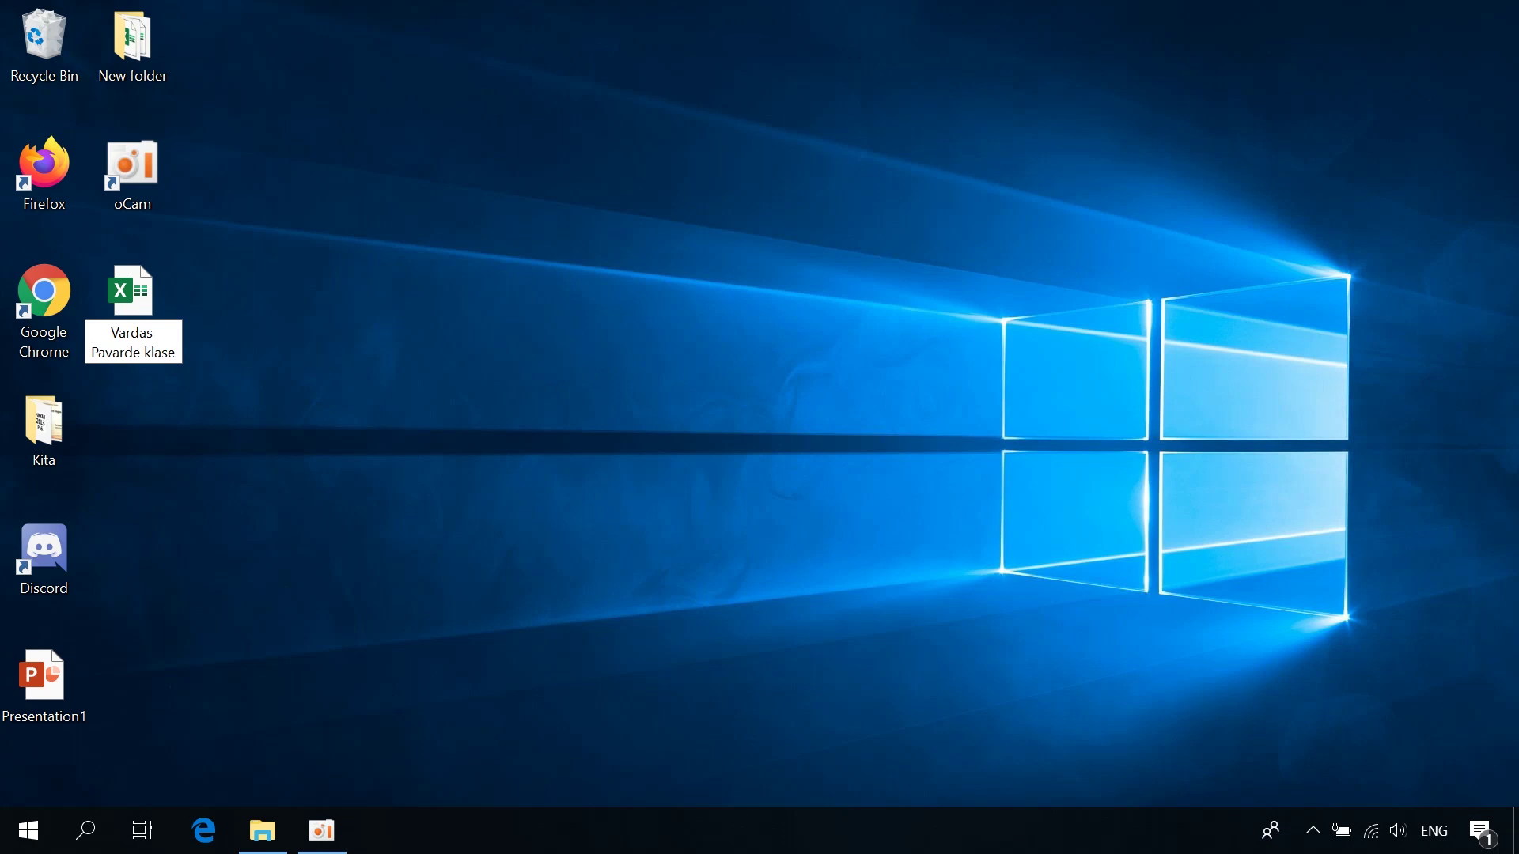
text(3da)
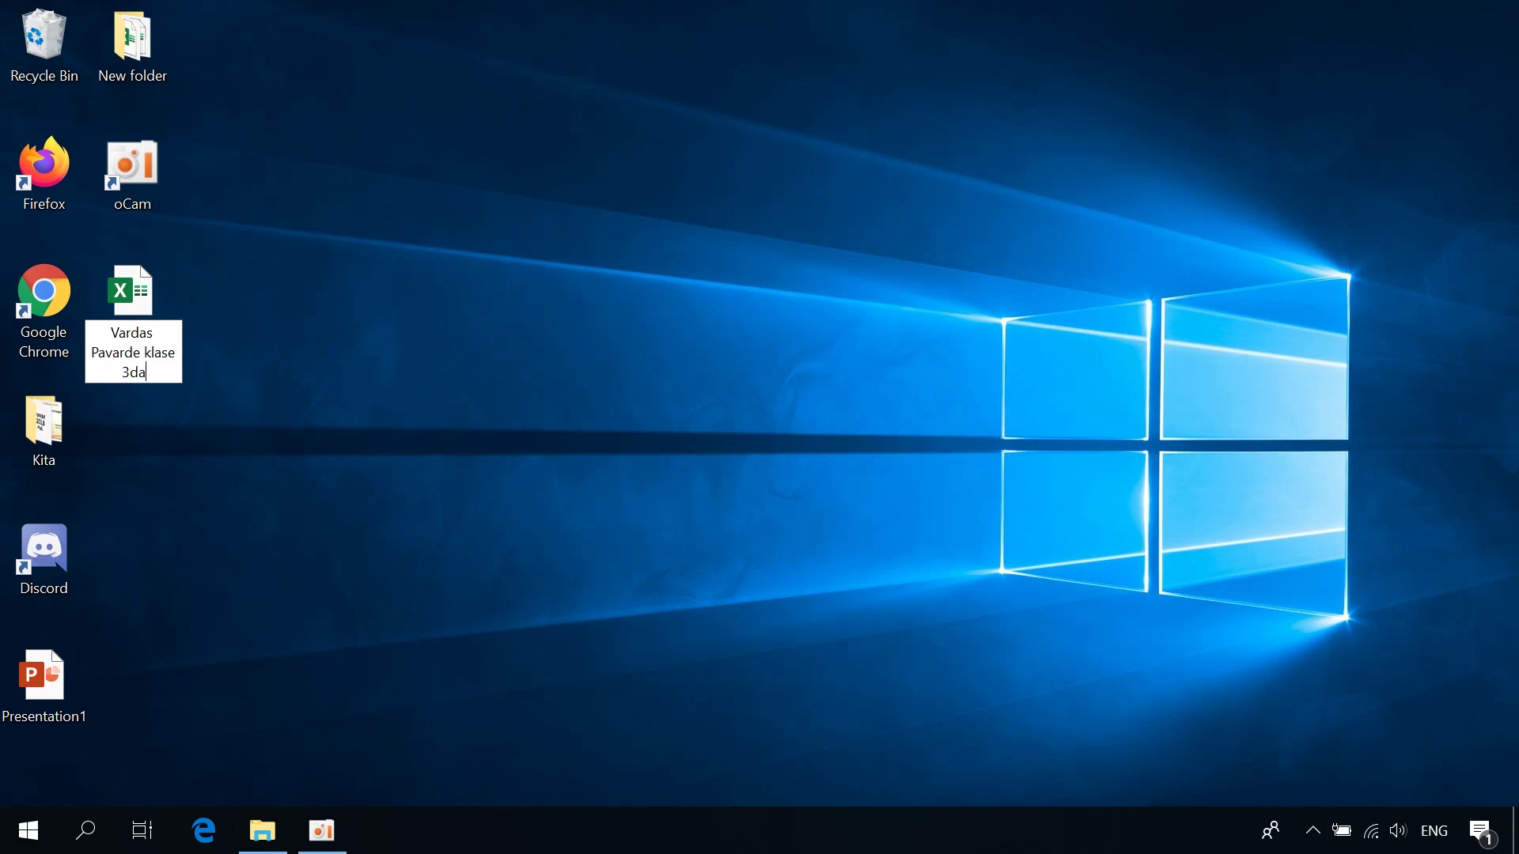
text(rbas)
key(Return)
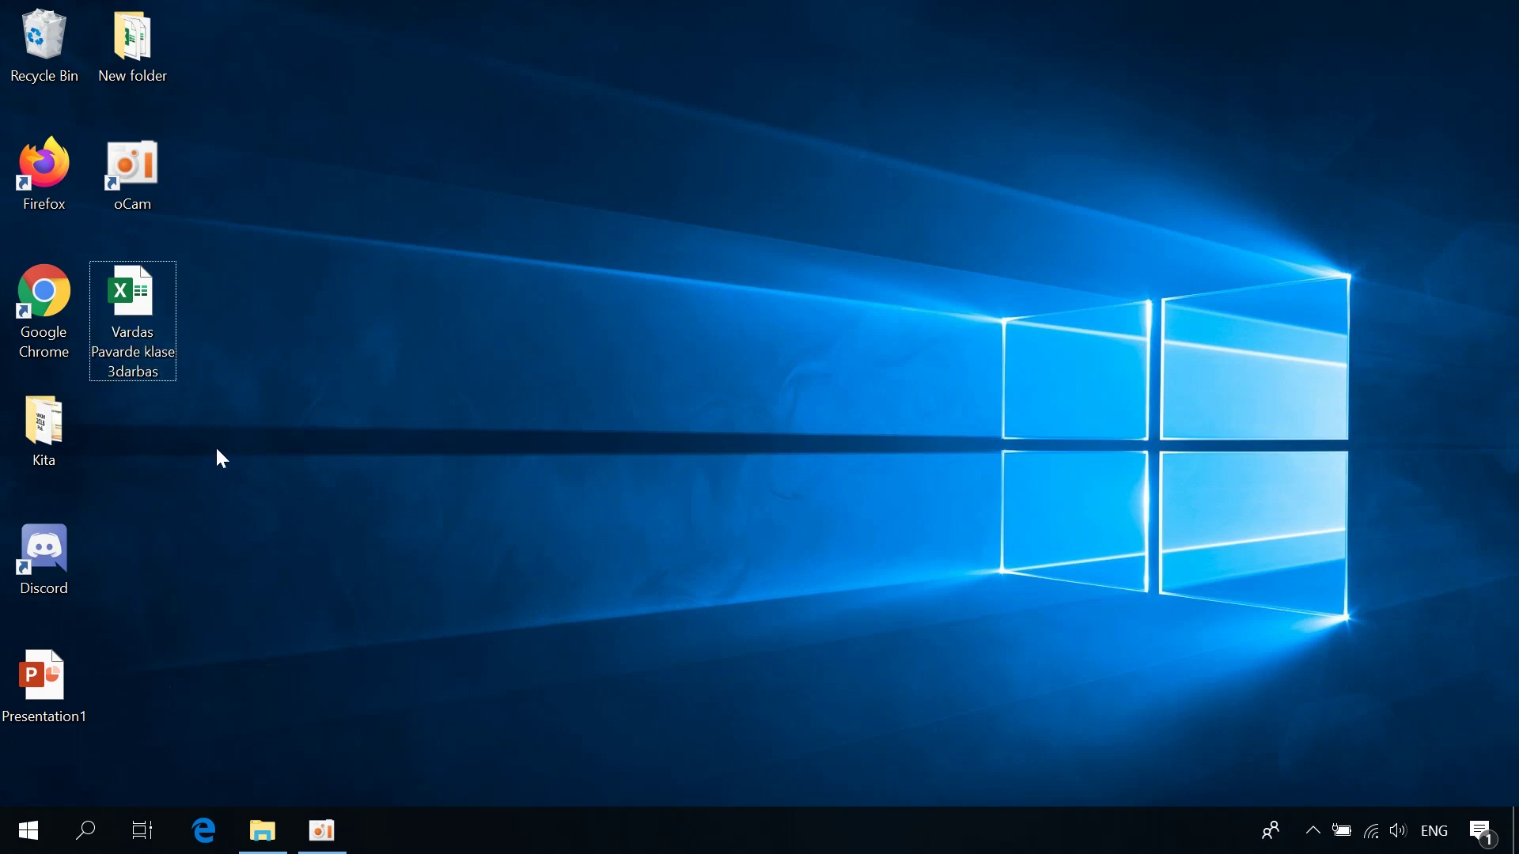
click(506, 357)
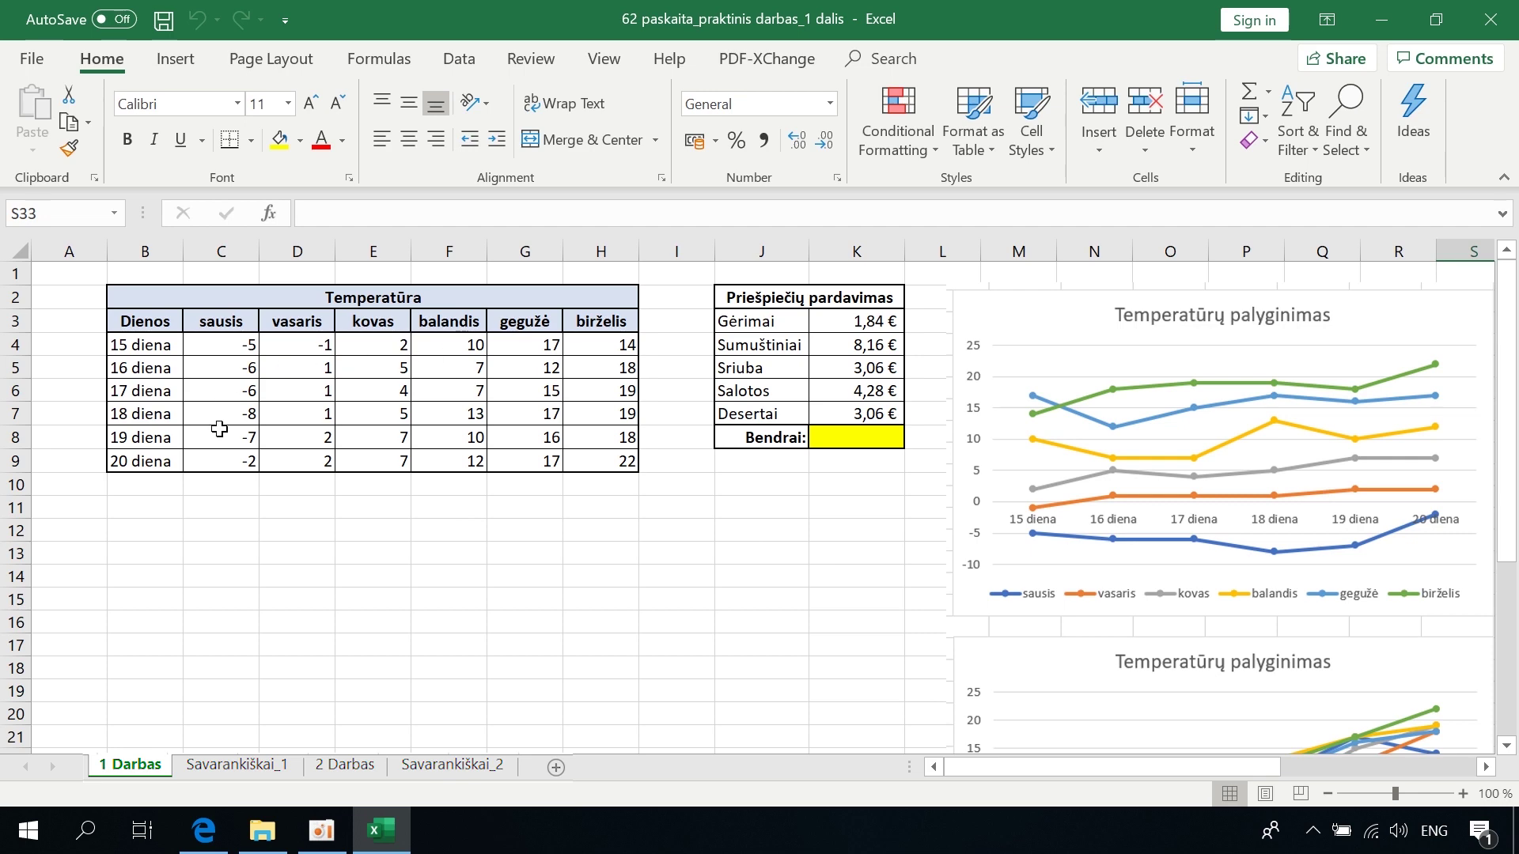
- Delete the large pasted chart picture, then select the Temperatūra table B3:H9
click(1031, 322)
scroll(1030, 322, down, 1)
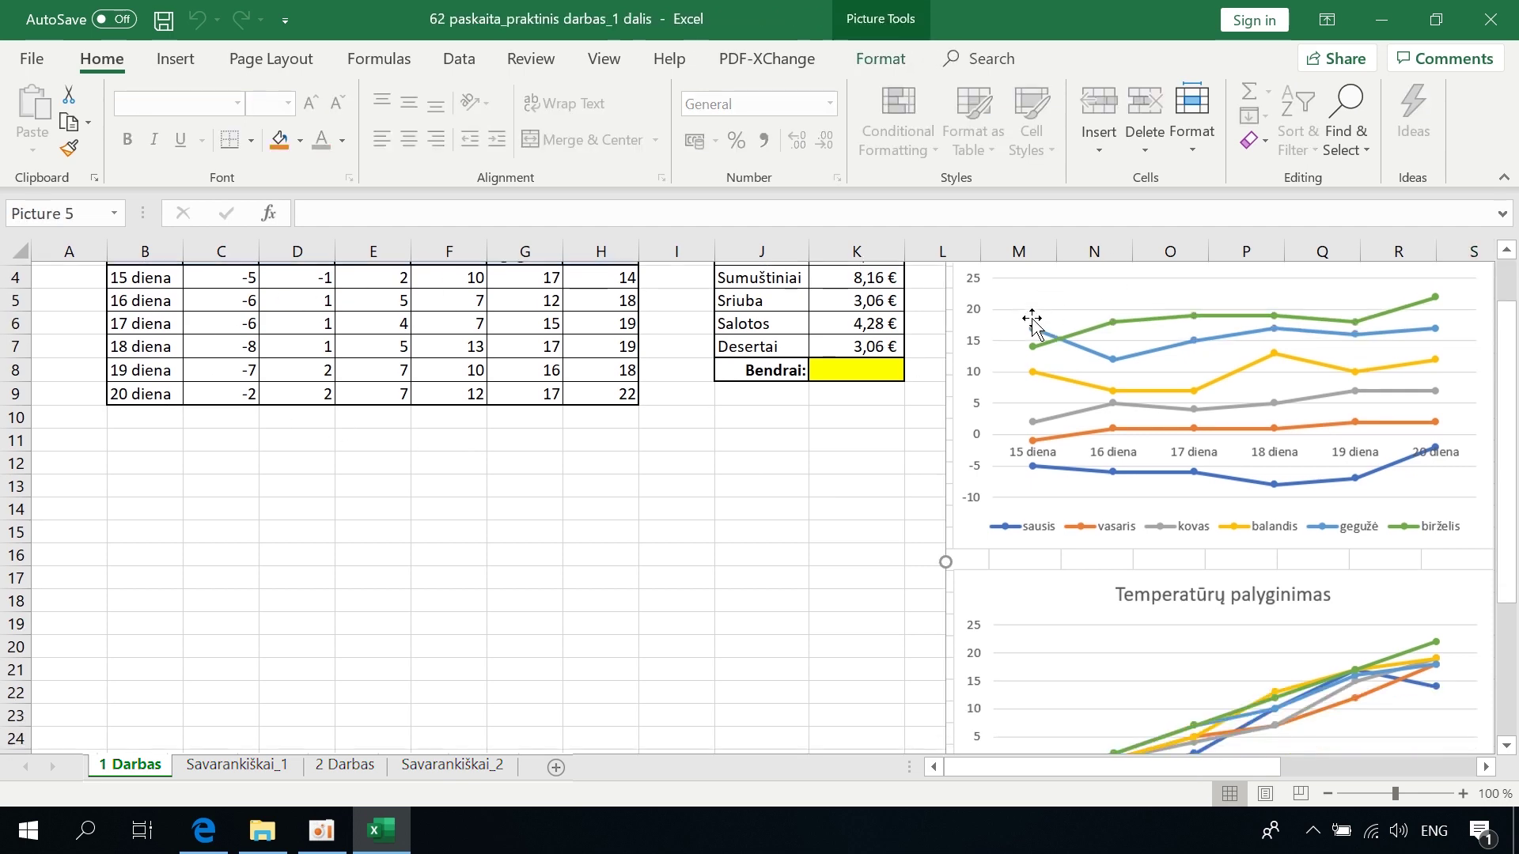
drag(1094, 766, 1272, 748)
scroll(1210, 543, down, 2)
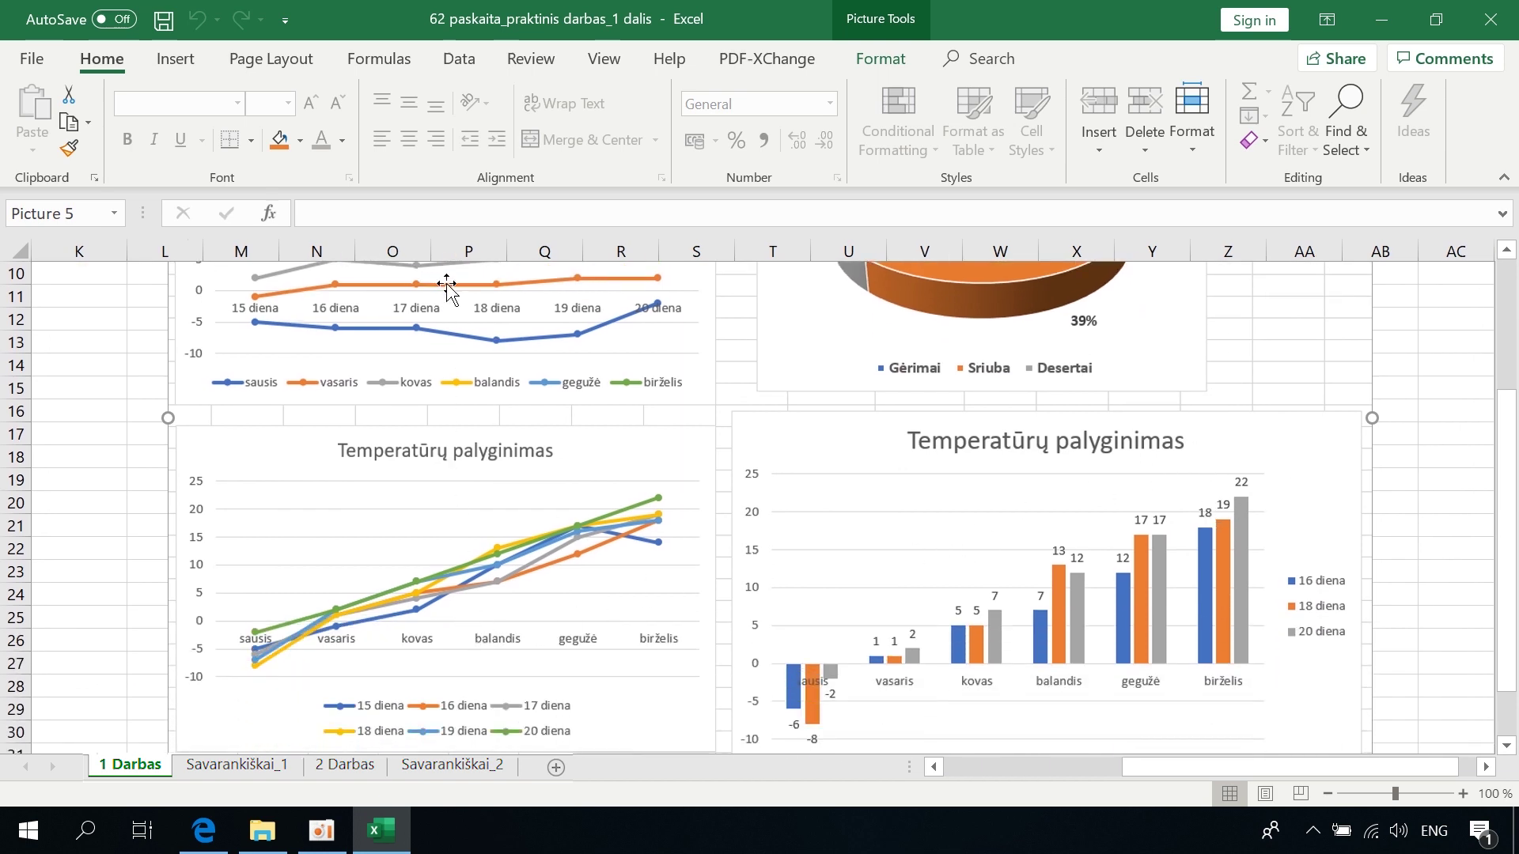
mouse_move(1162, 766)
mouse_down()
mouse_move(1055, 801)
mouse_move(981, 801)
mouse_up()
scroll(728, 614, up, 3)
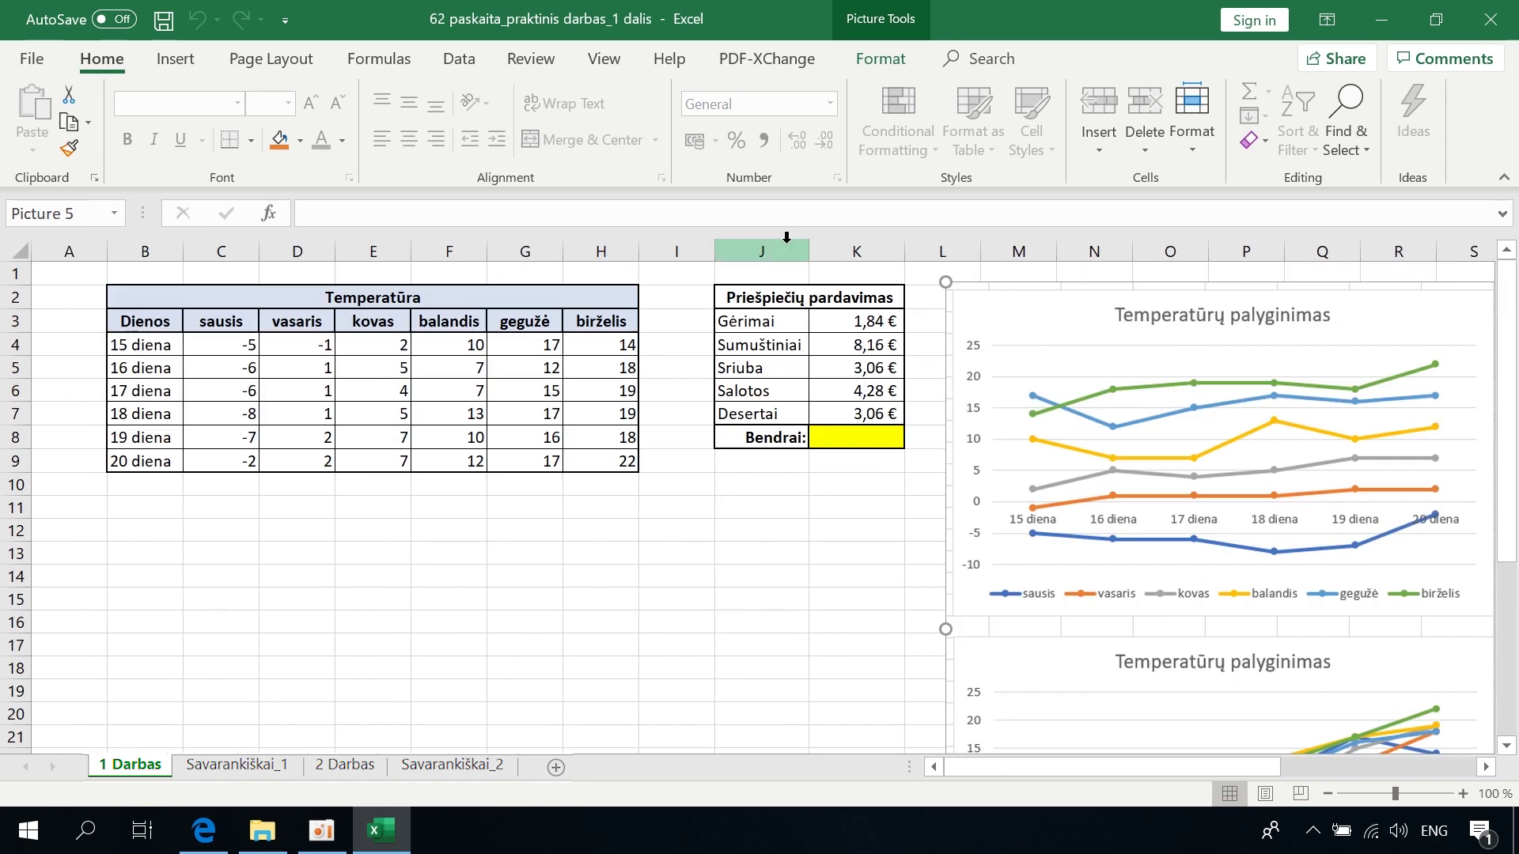
drag(946, 766, 1142, 766)
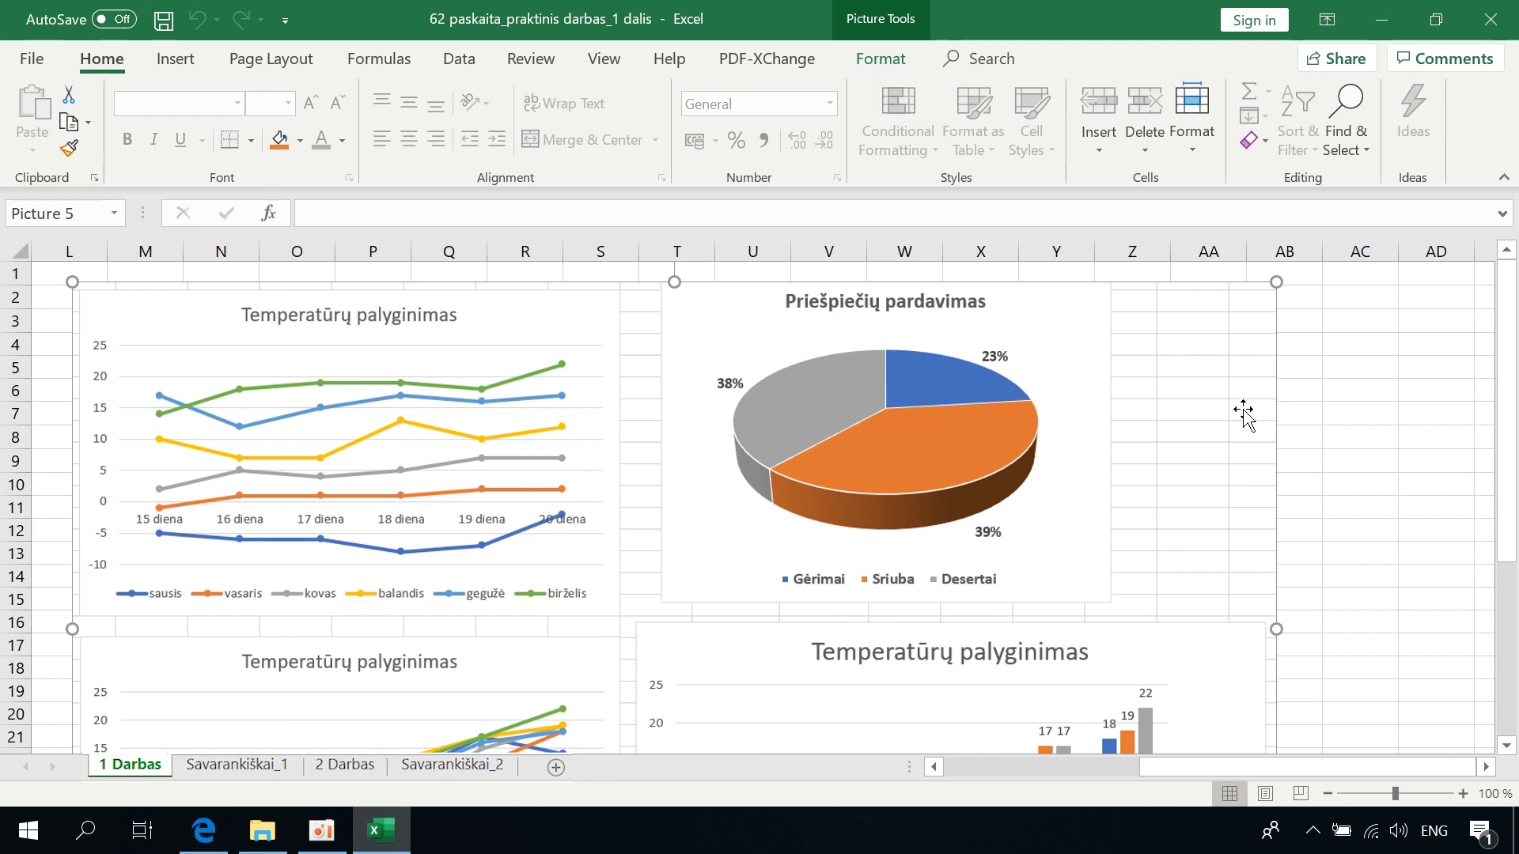
key(Delete)
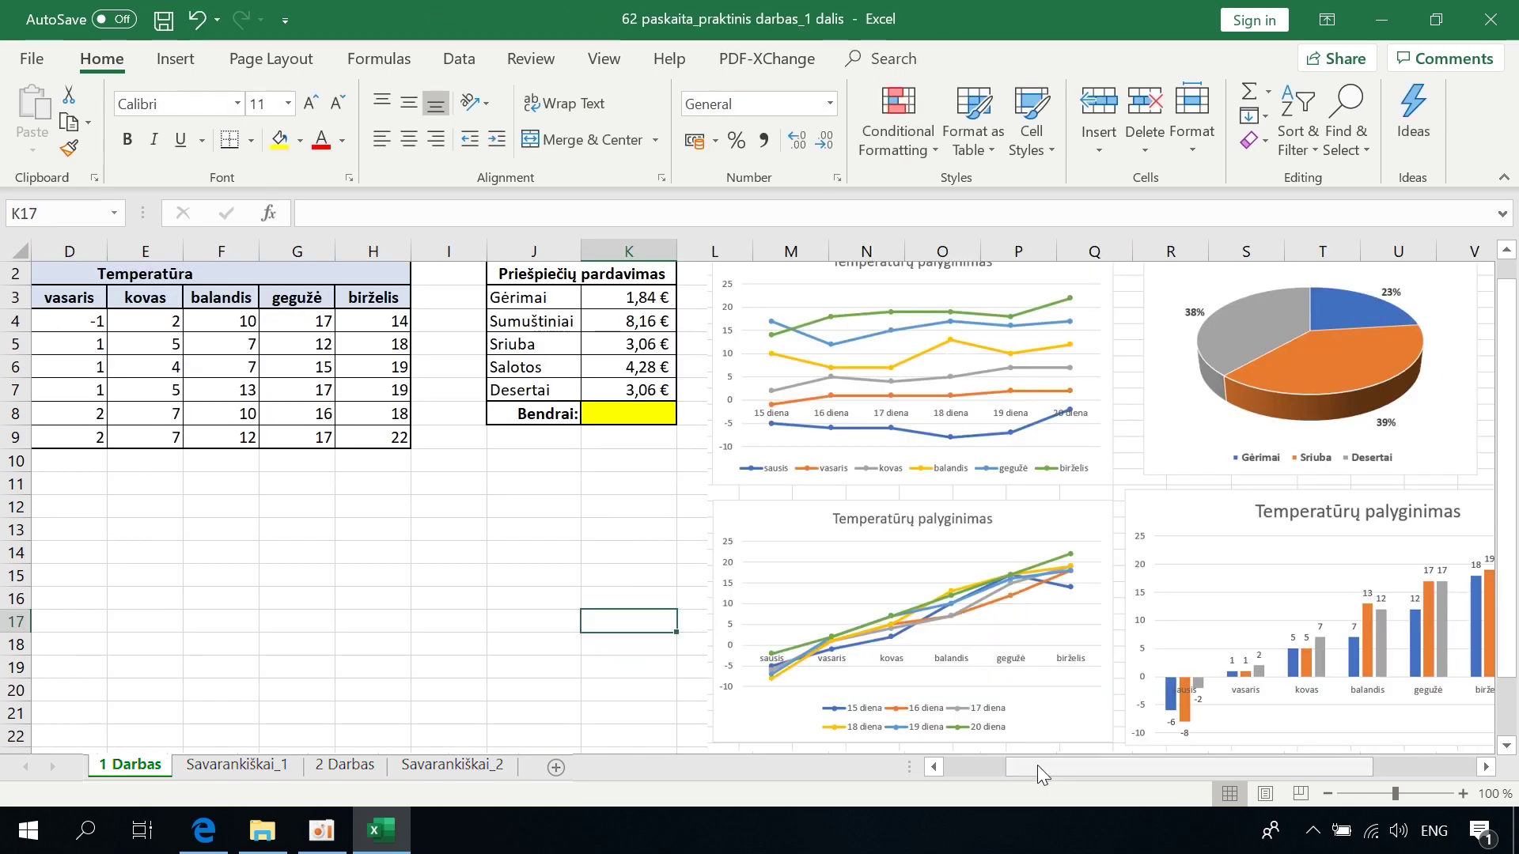
drag(1037, 766, 966, 767)
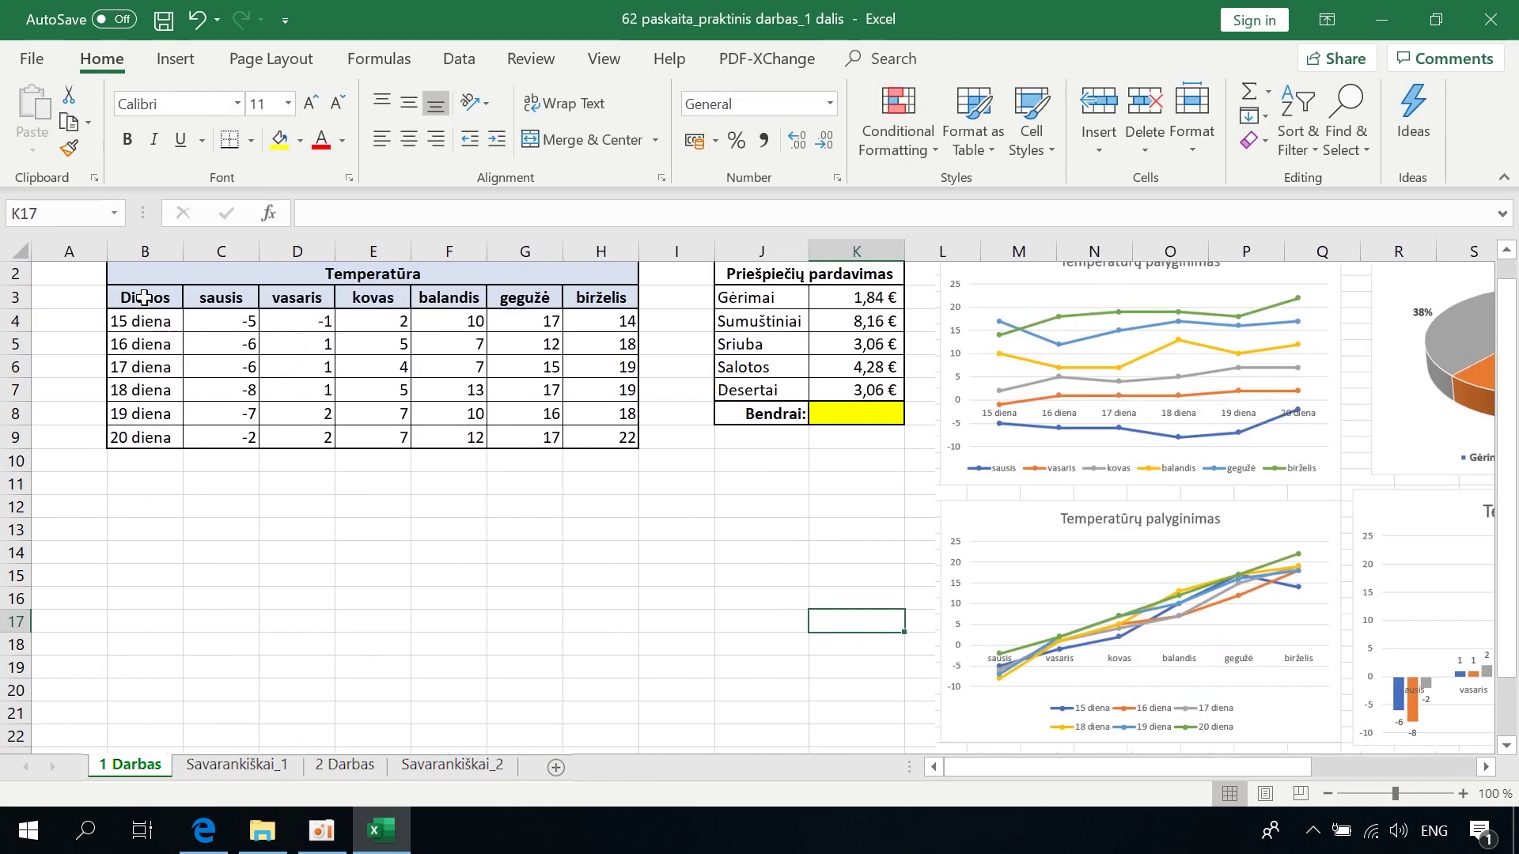
drag(145, 298, 590, 434)
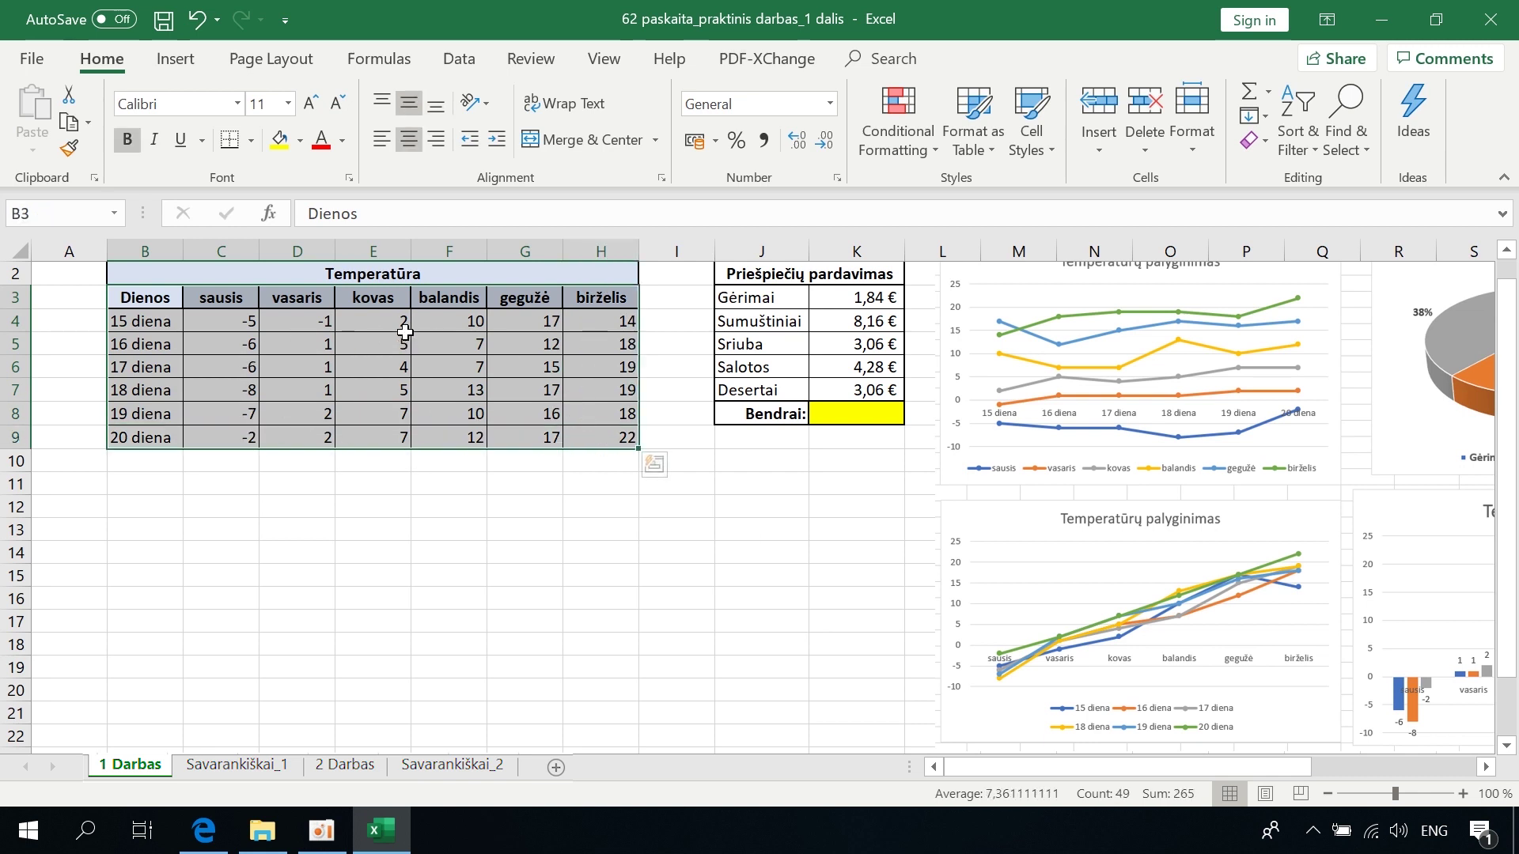
- Insert a line-with-markers chart from the selected Temperatūra table
click(193, 60)
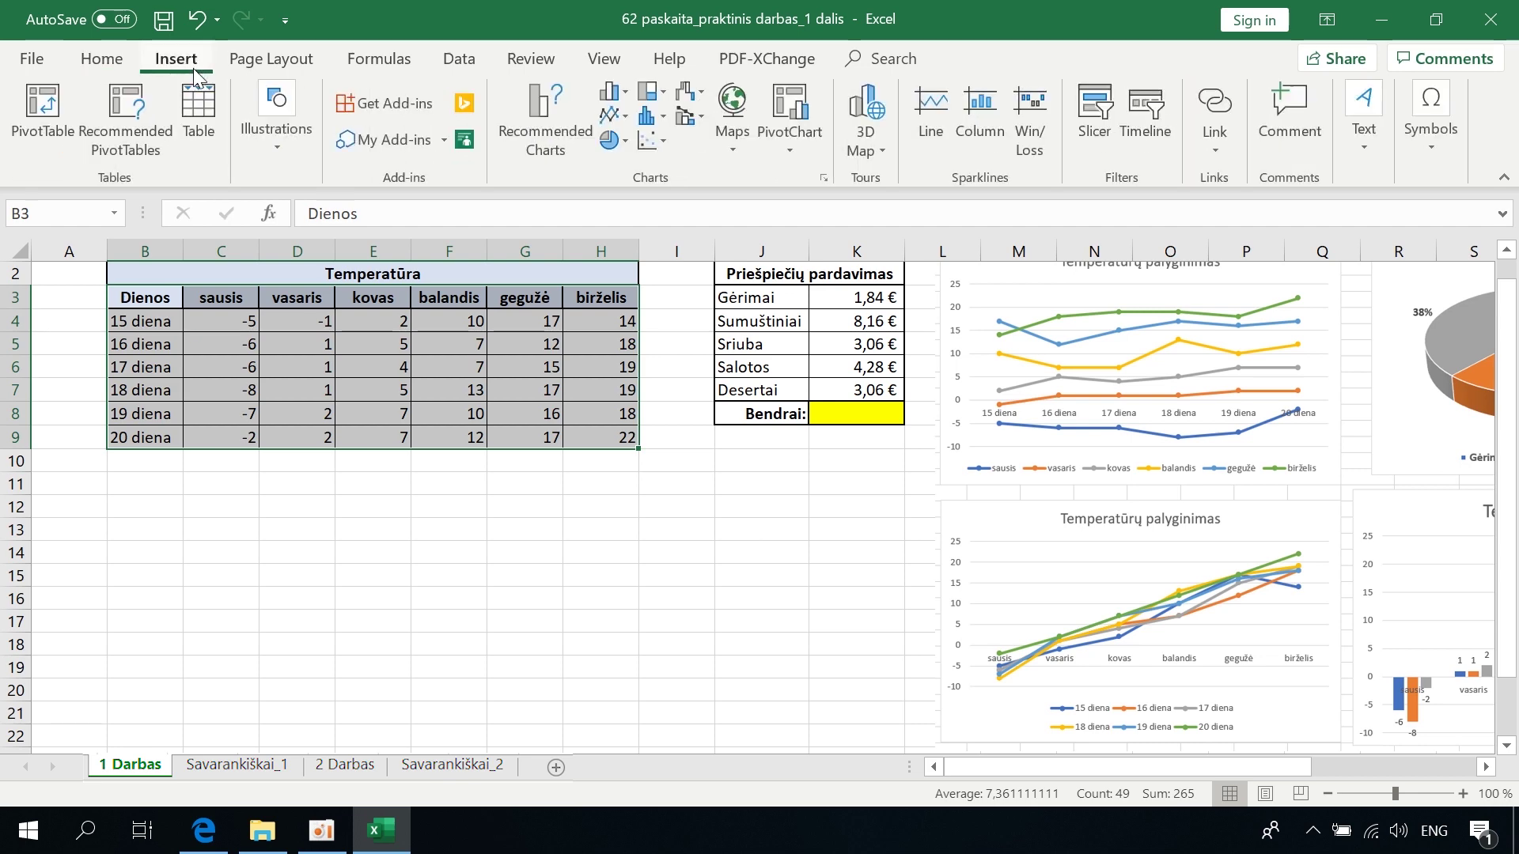
click(613, 116)
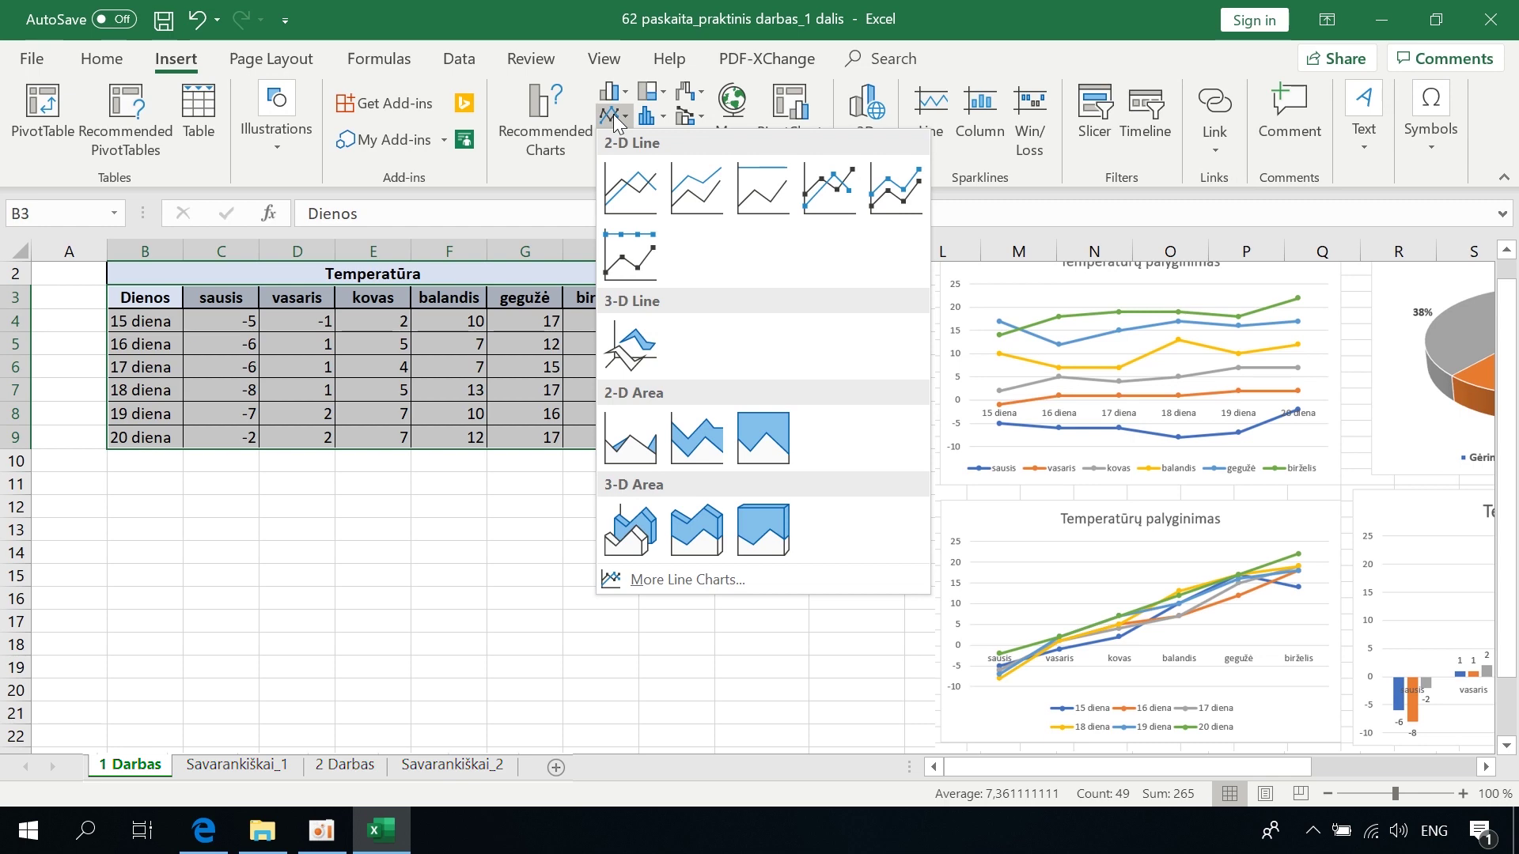
click(829, 204)
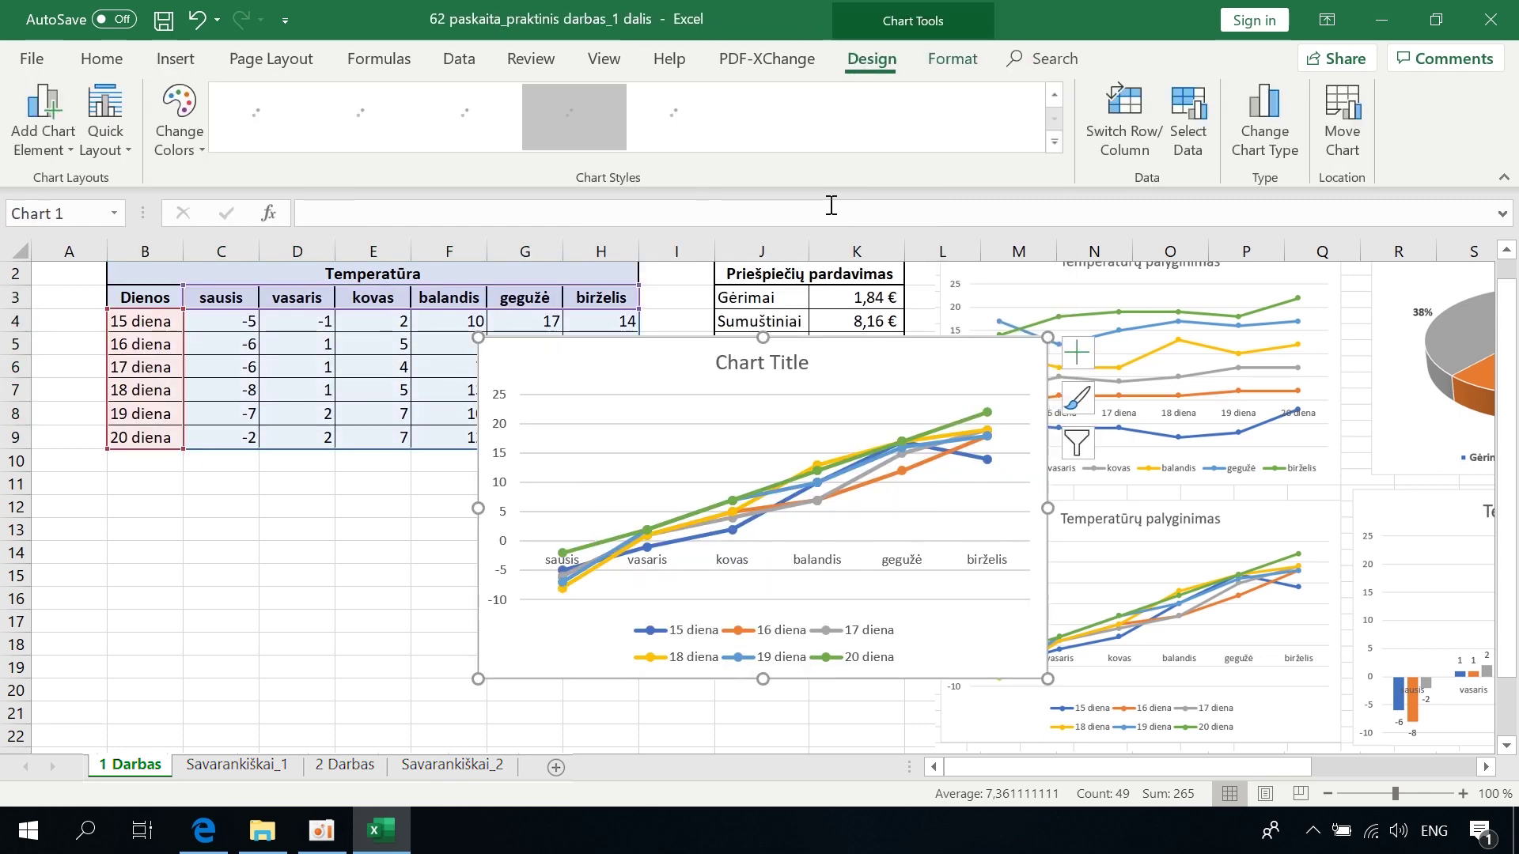
drag(960, 349, 613, 389)
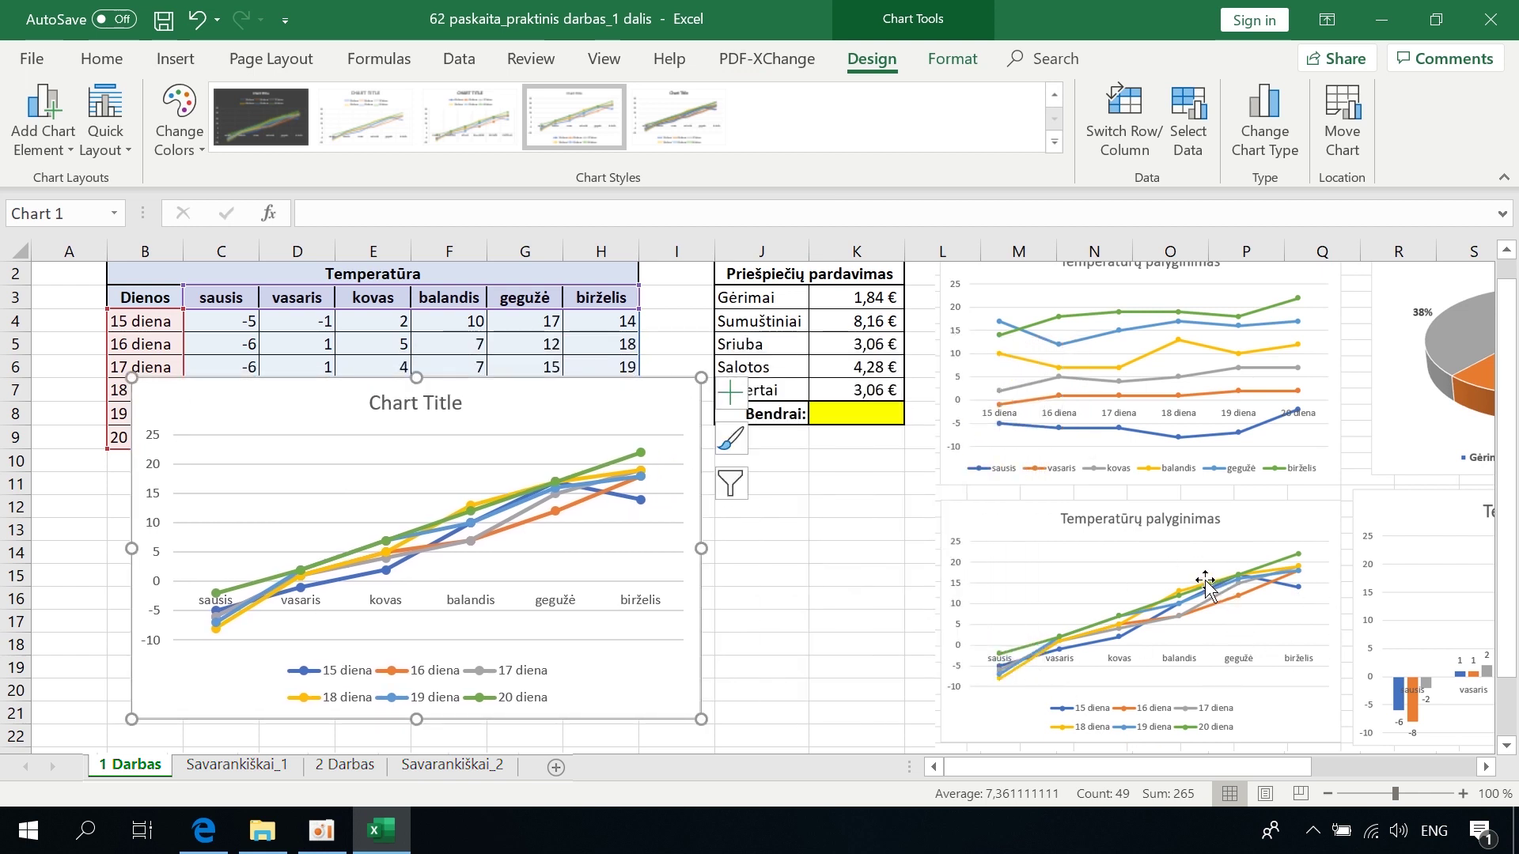
- Title the chart 'Temperatūrų palyginimas' and place it below the table from row 10
click(425, 405)
triple_click(430, 402)
text(Temperat)
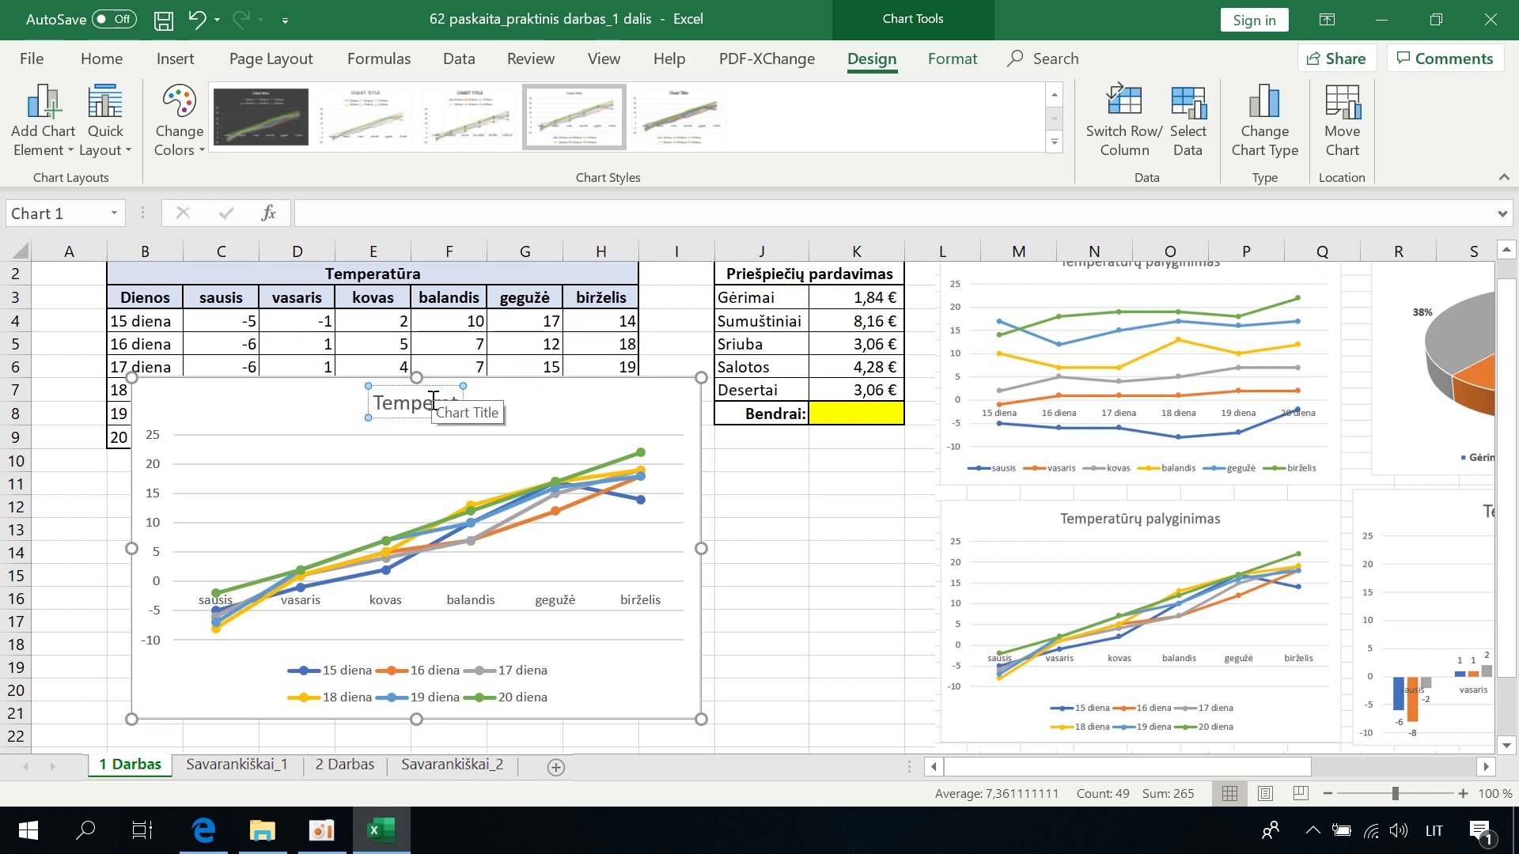
text(ūrų palyginimas)
click(791, 474)
drag(674, 394, 593, 481)
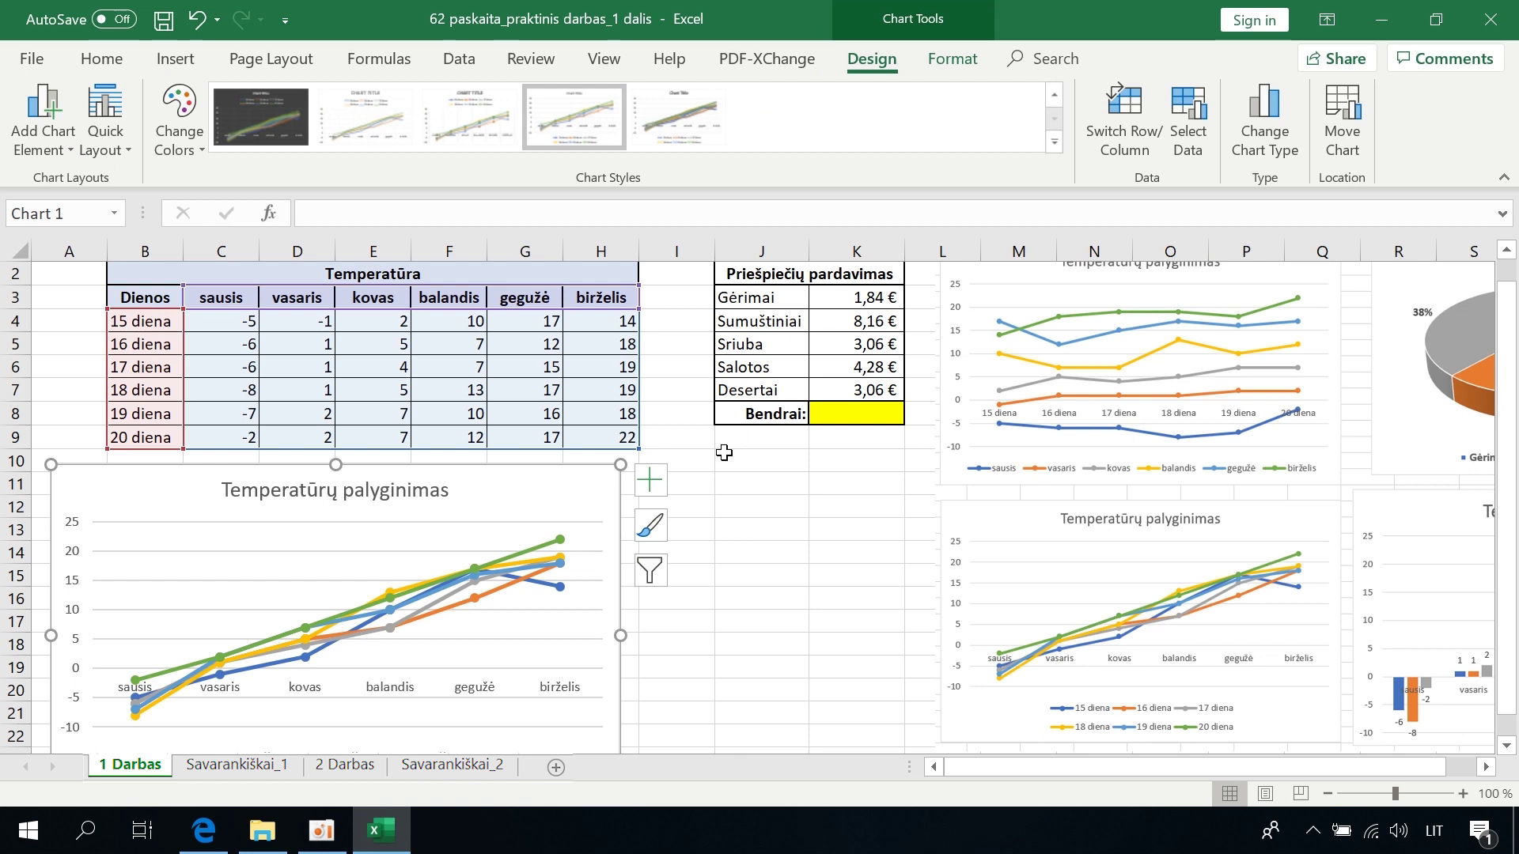
click(708, 546)
mouse_move(598, 437)
mouse_down()
mouse_move(546, 438)
mouse_move(131, 303)
mouse_up()
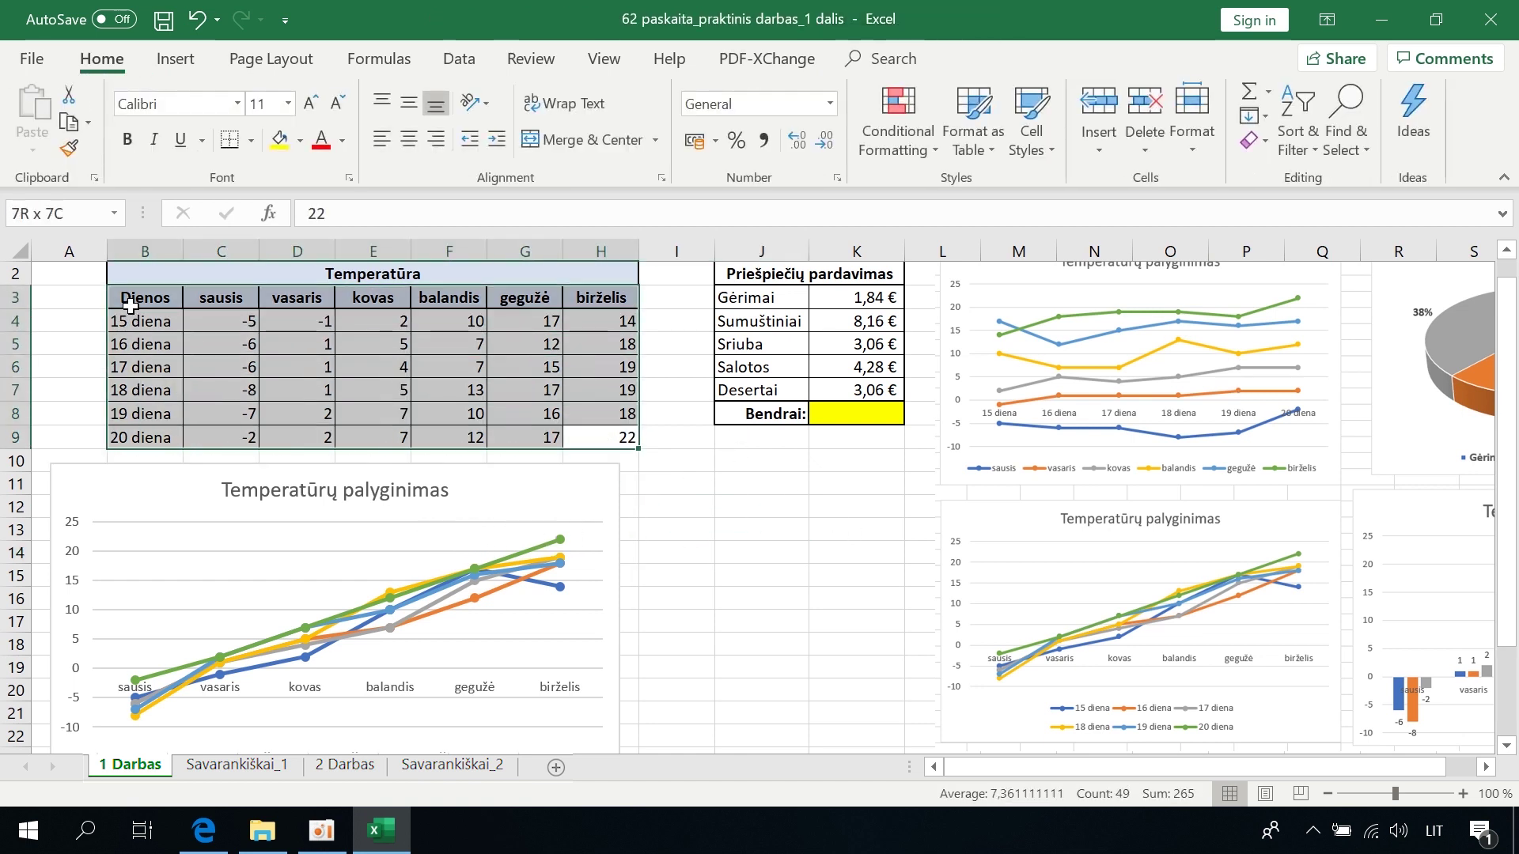
- Insert another line-with-markers chart with rows and columns switched so days run along the axis
click(175, 58)
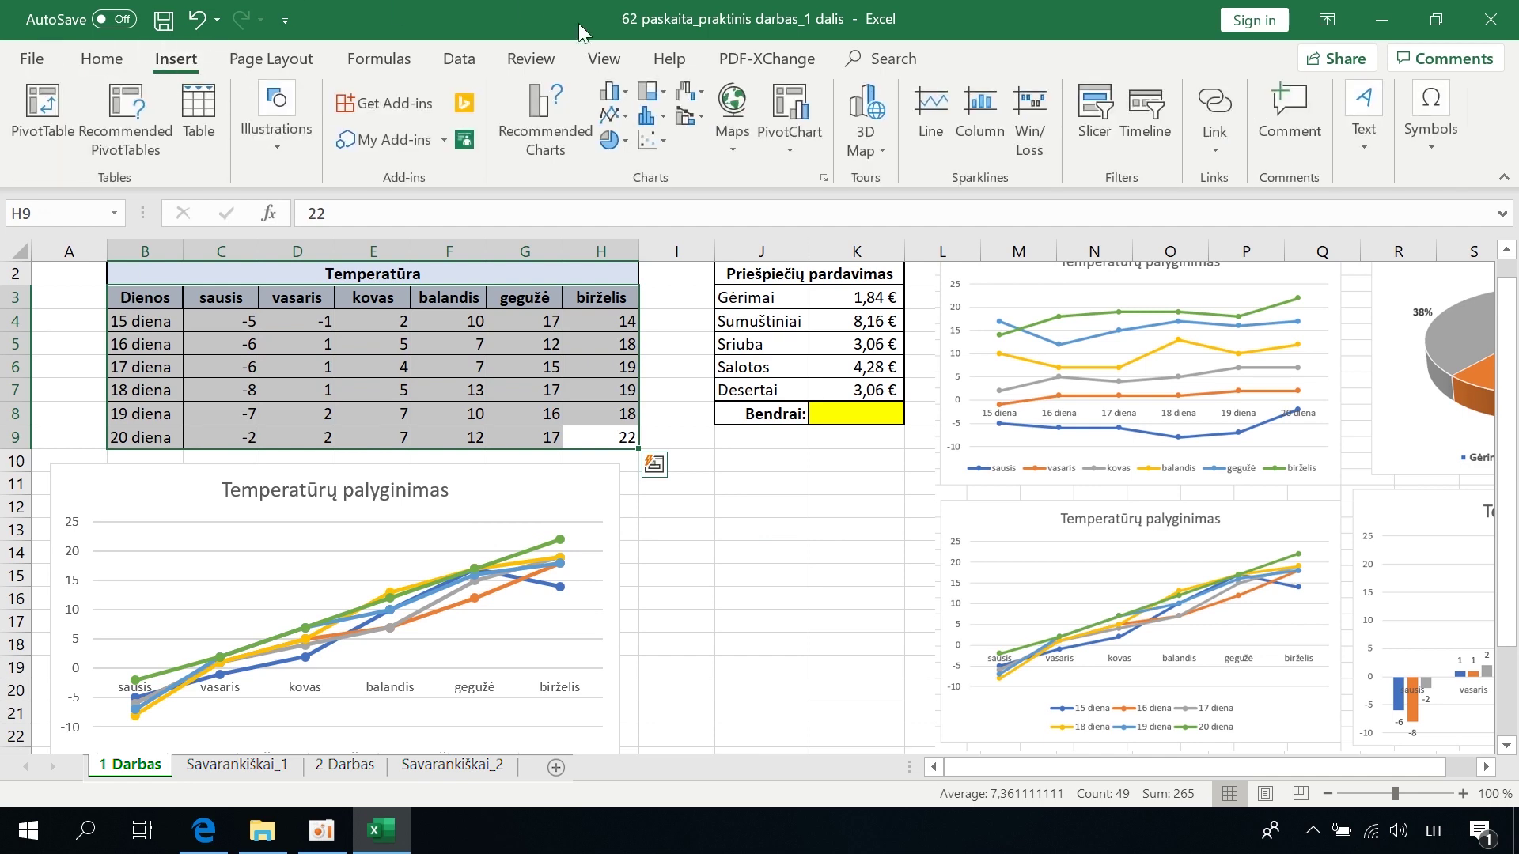
click(624, 118)
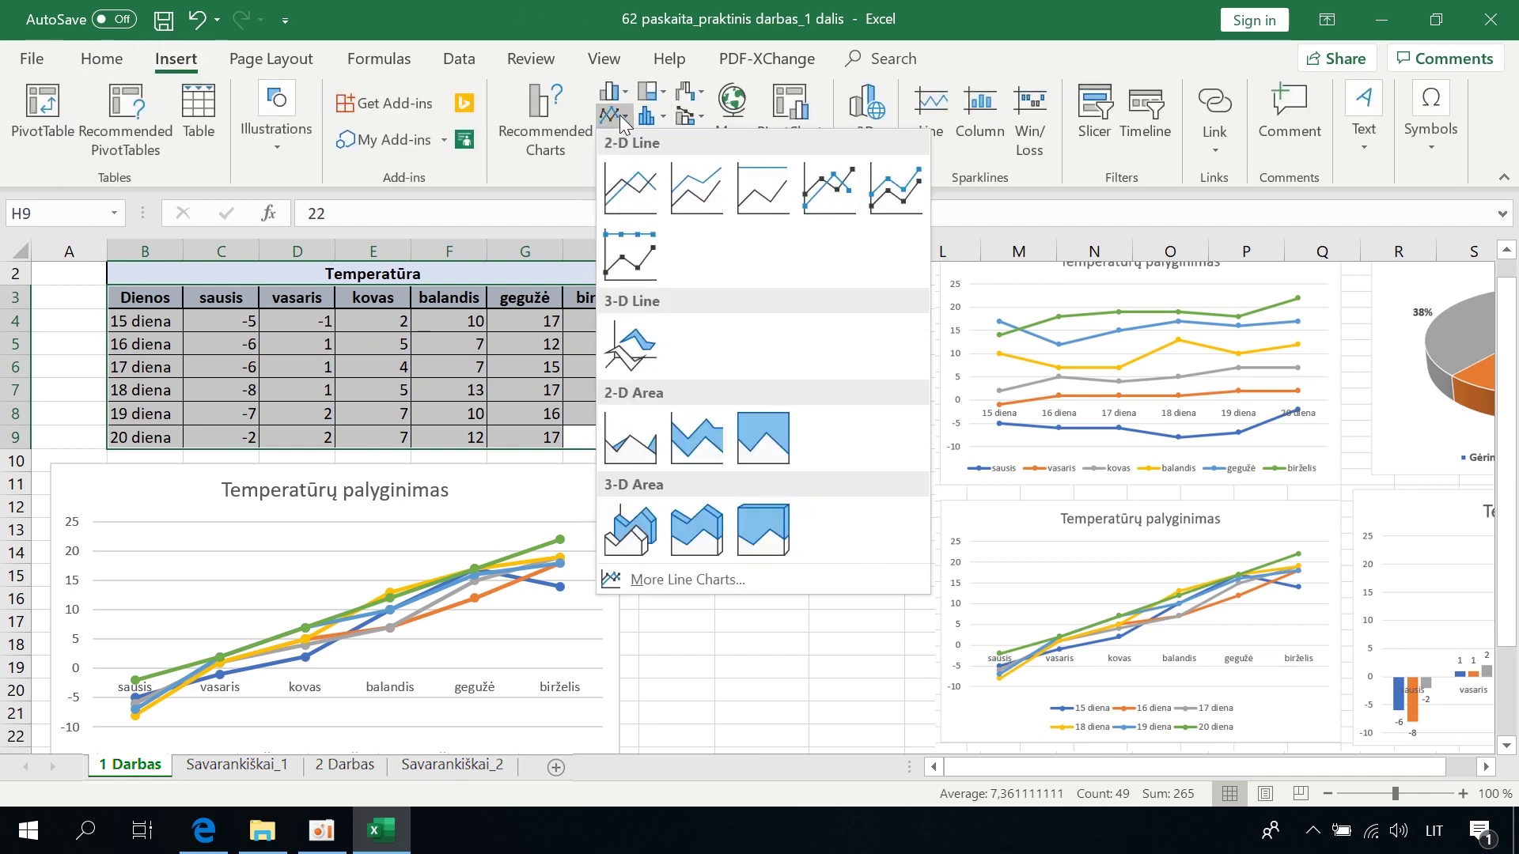
click(827, 196)
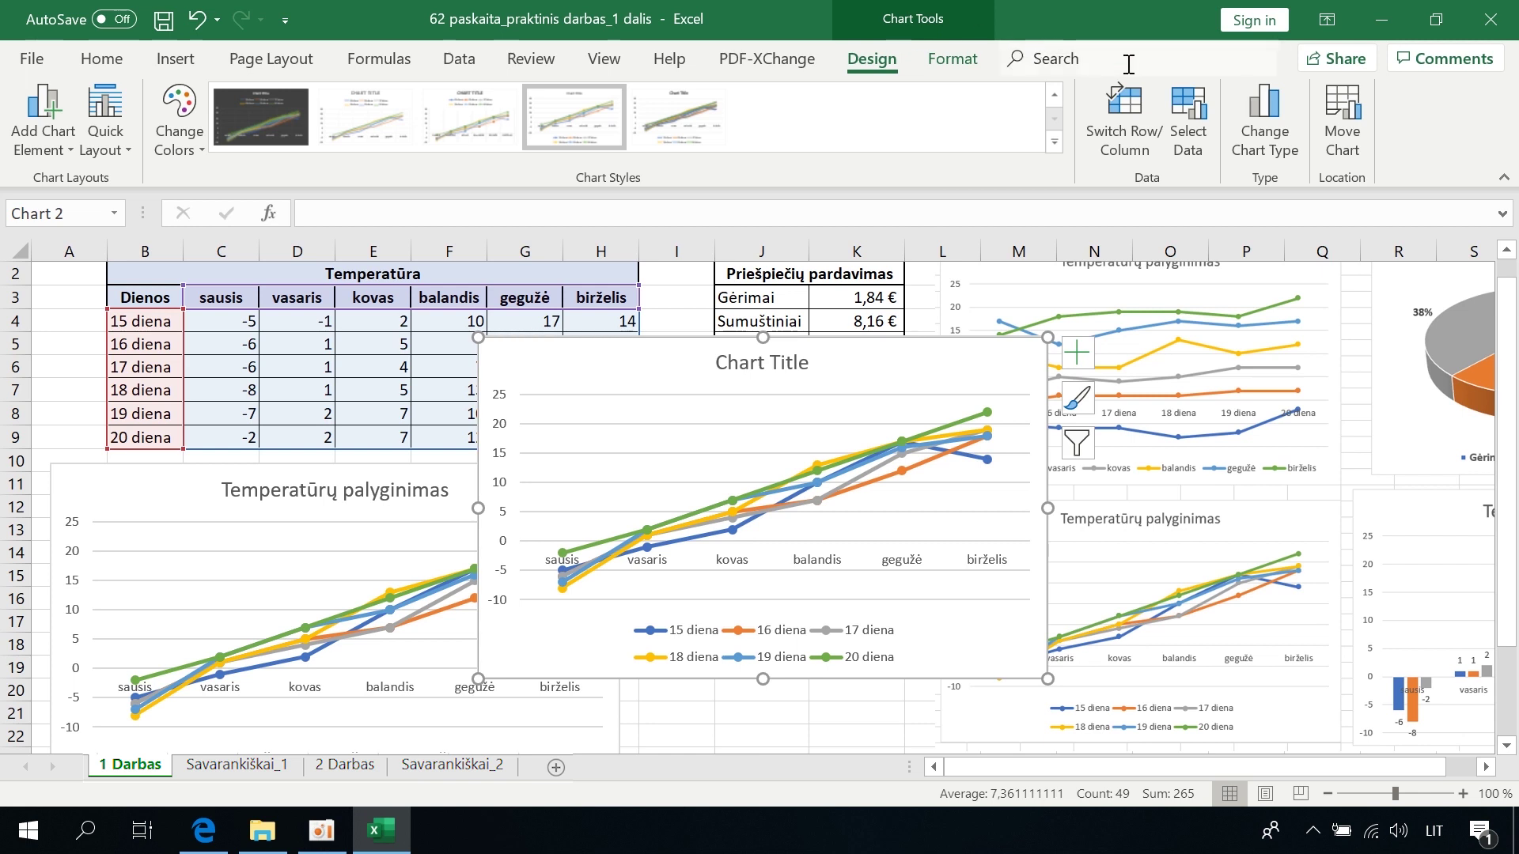
click(1114, 126)
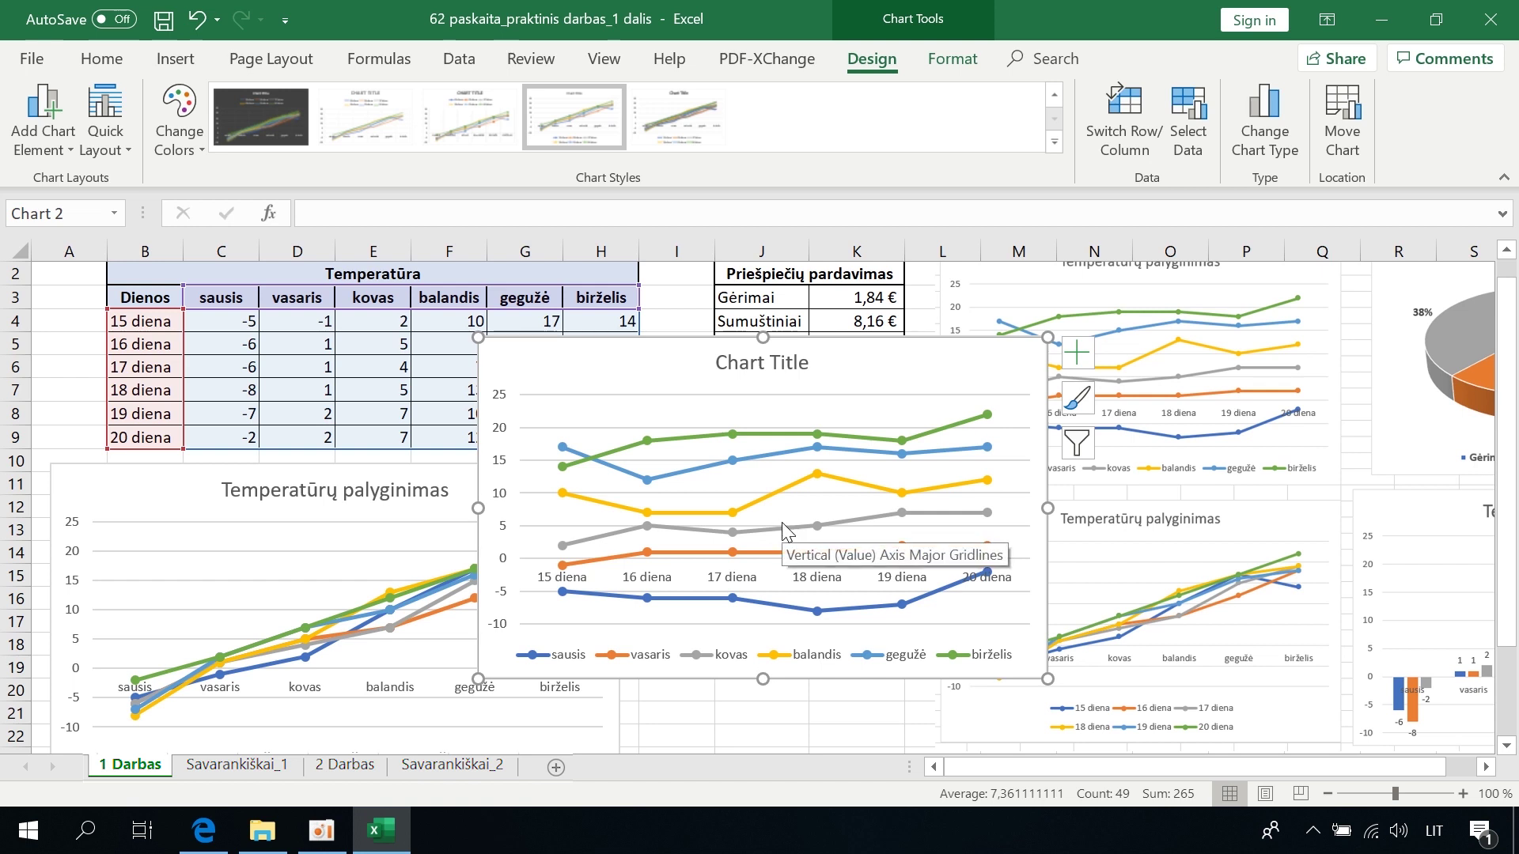
- Replace the new chart's title with the pasted 'Temperatūrų palyginimas'
click(761, 366)
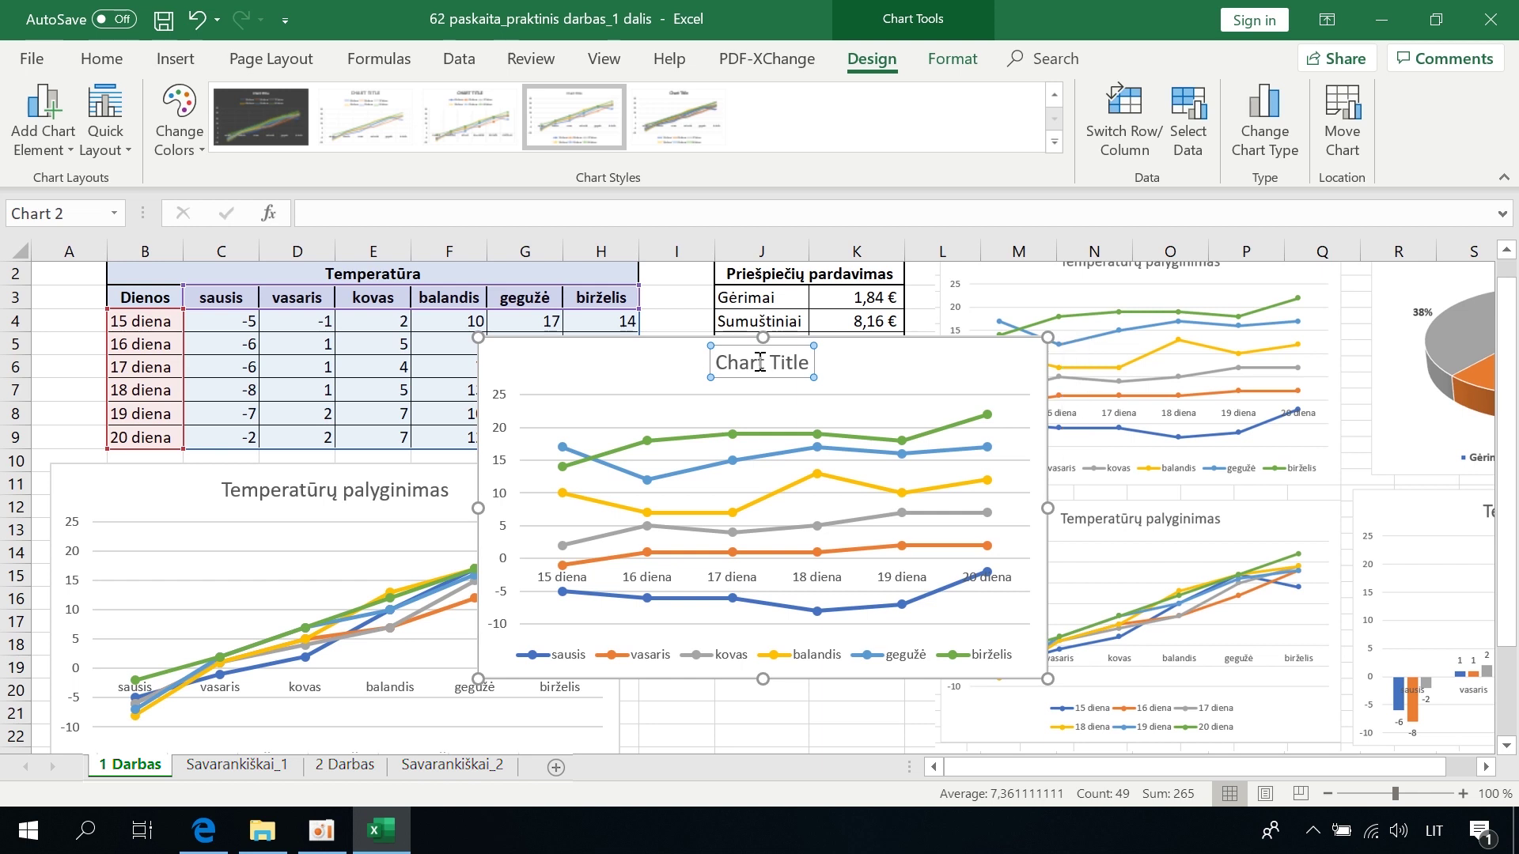
double_click(760, 366)
click(405, 494)
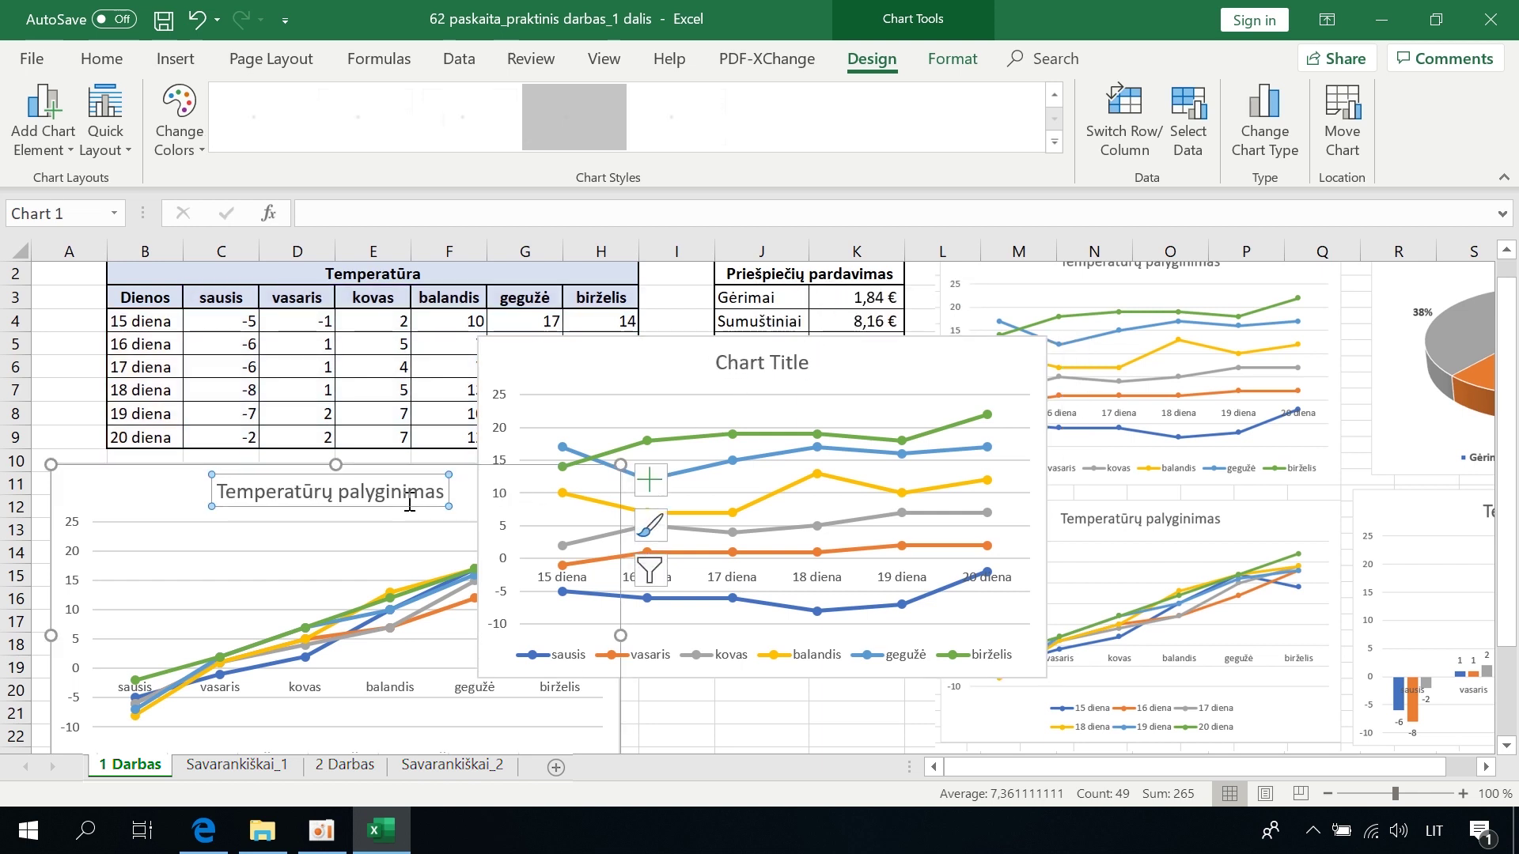
double_click(406, 494)
triple_click(406, 494)
key(ctrl+c)
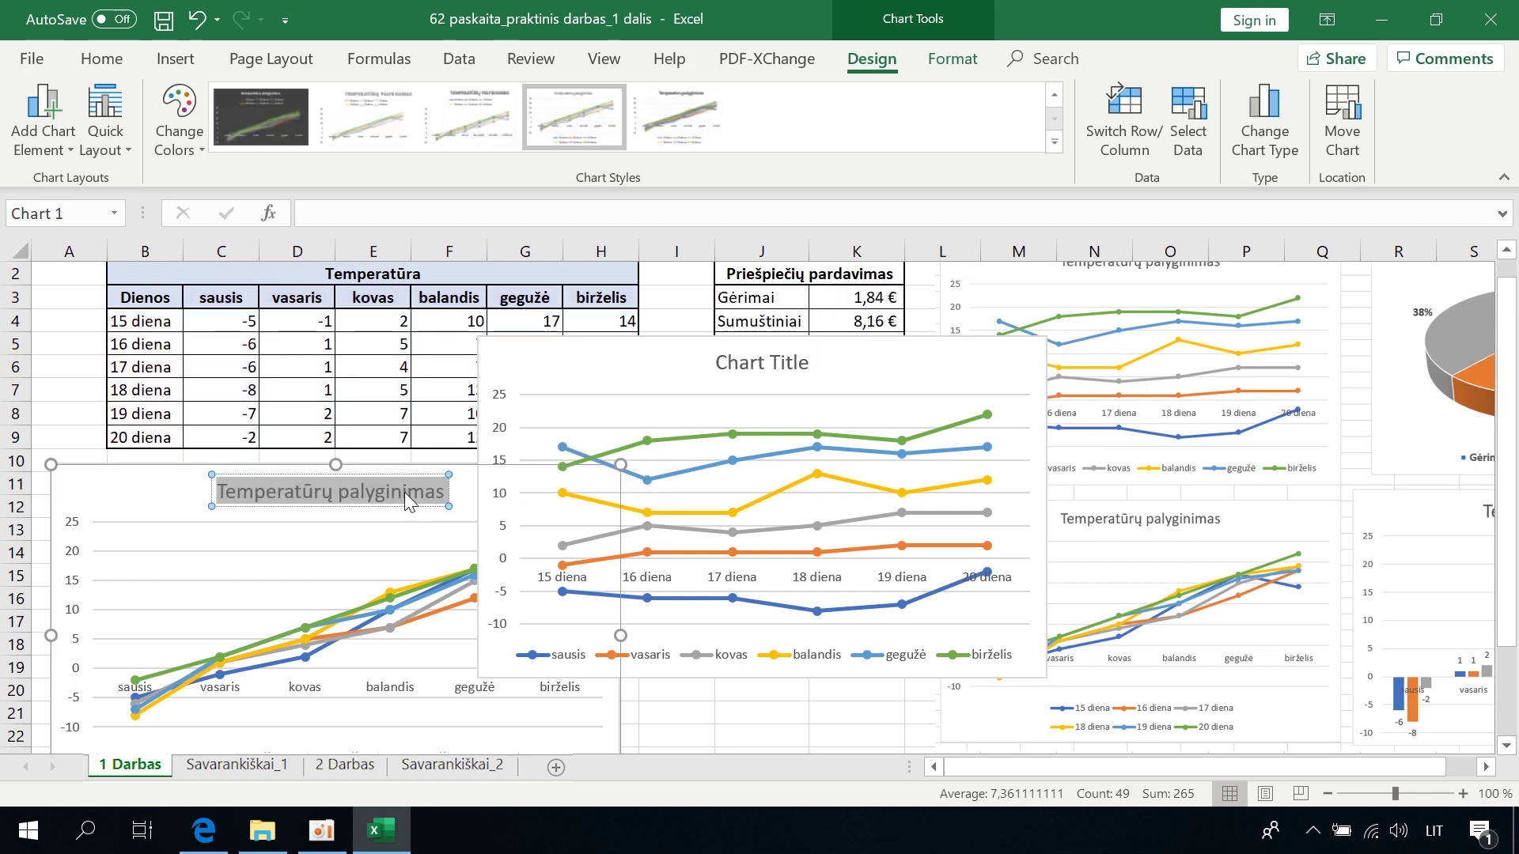
click(771, 362)
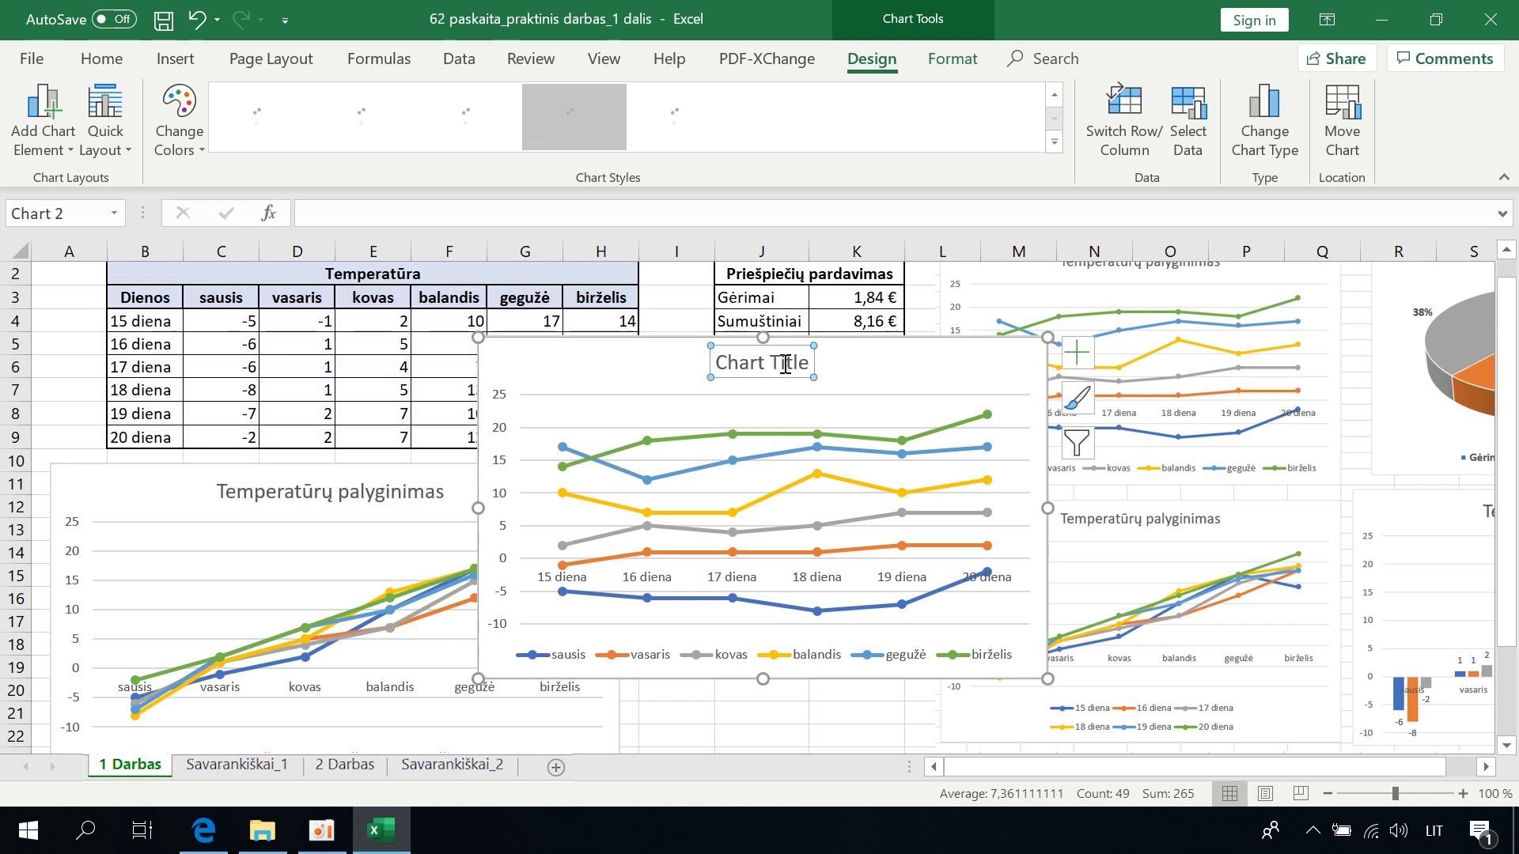
double_click(784, 364)
triple_click(784, 364)
key(ctrl+v)
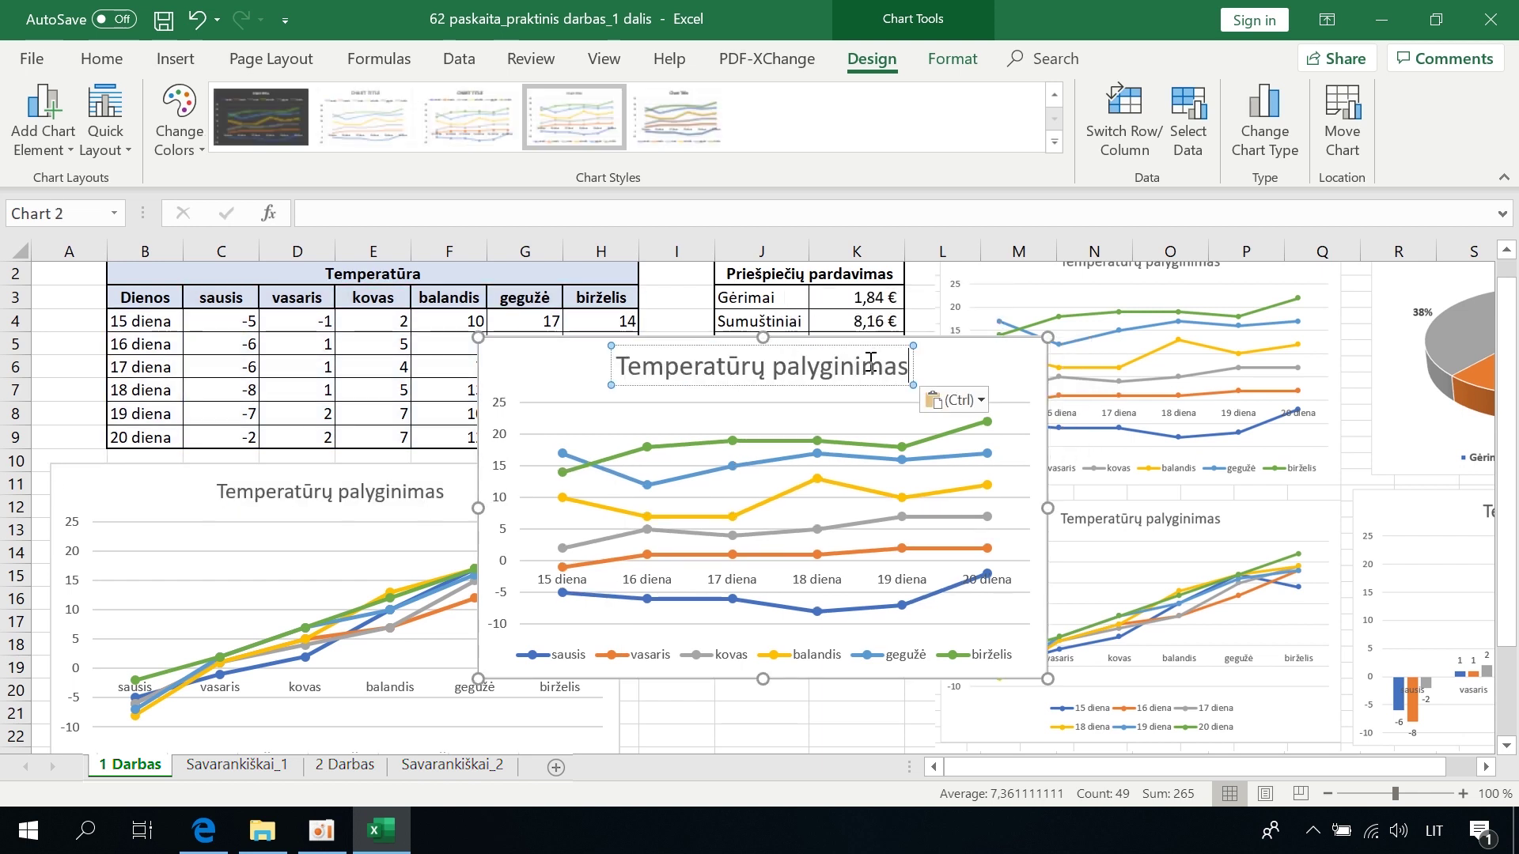
key(Escape)
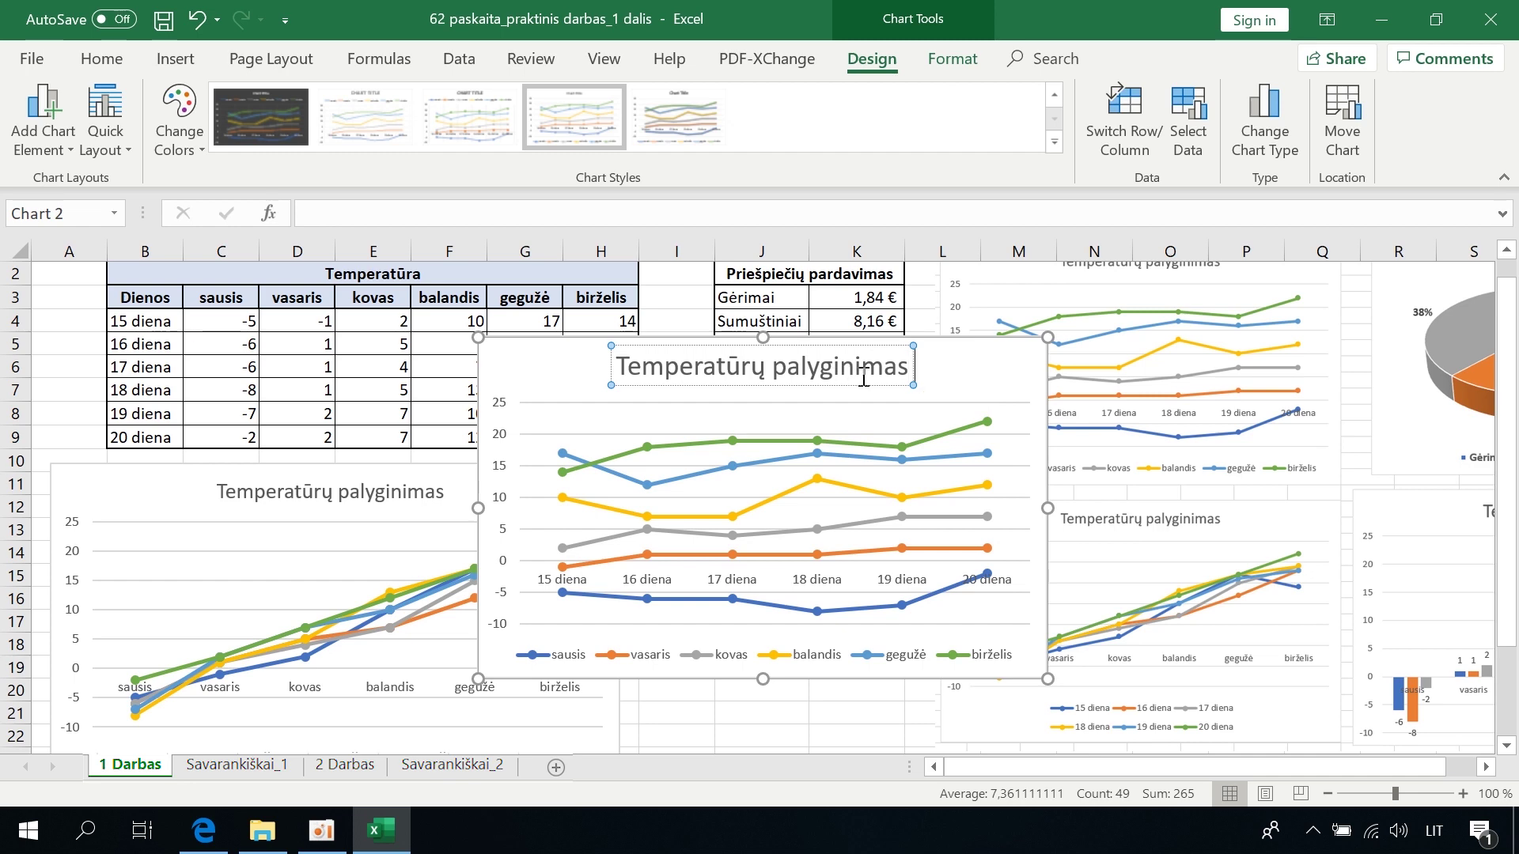
- Drag the day-based chart down beneath the first chart, around rows 26–37
click(354, 513)
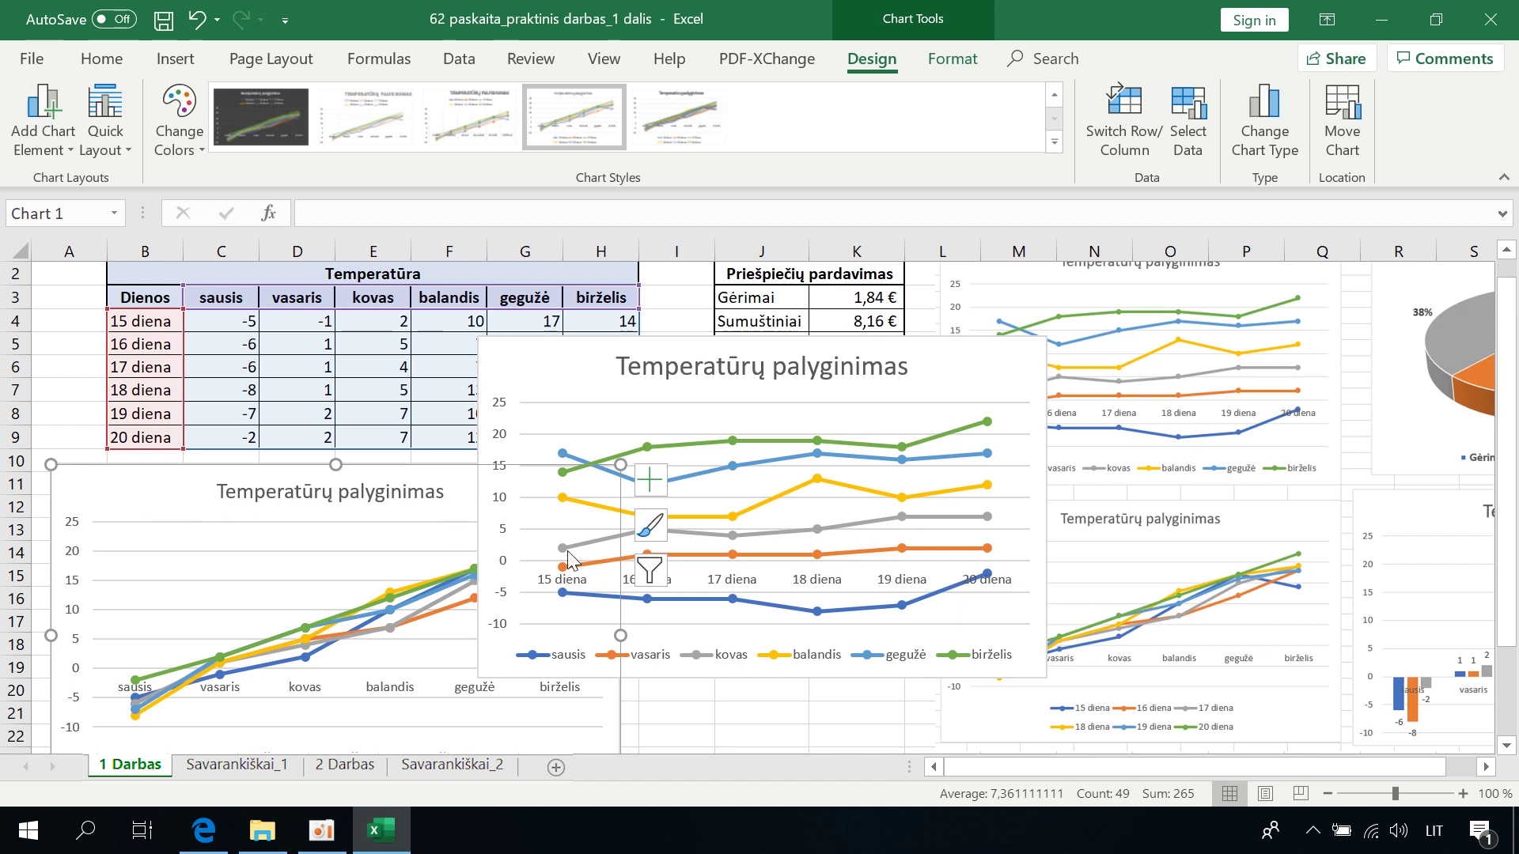
scroll(721, 578, down, 1)
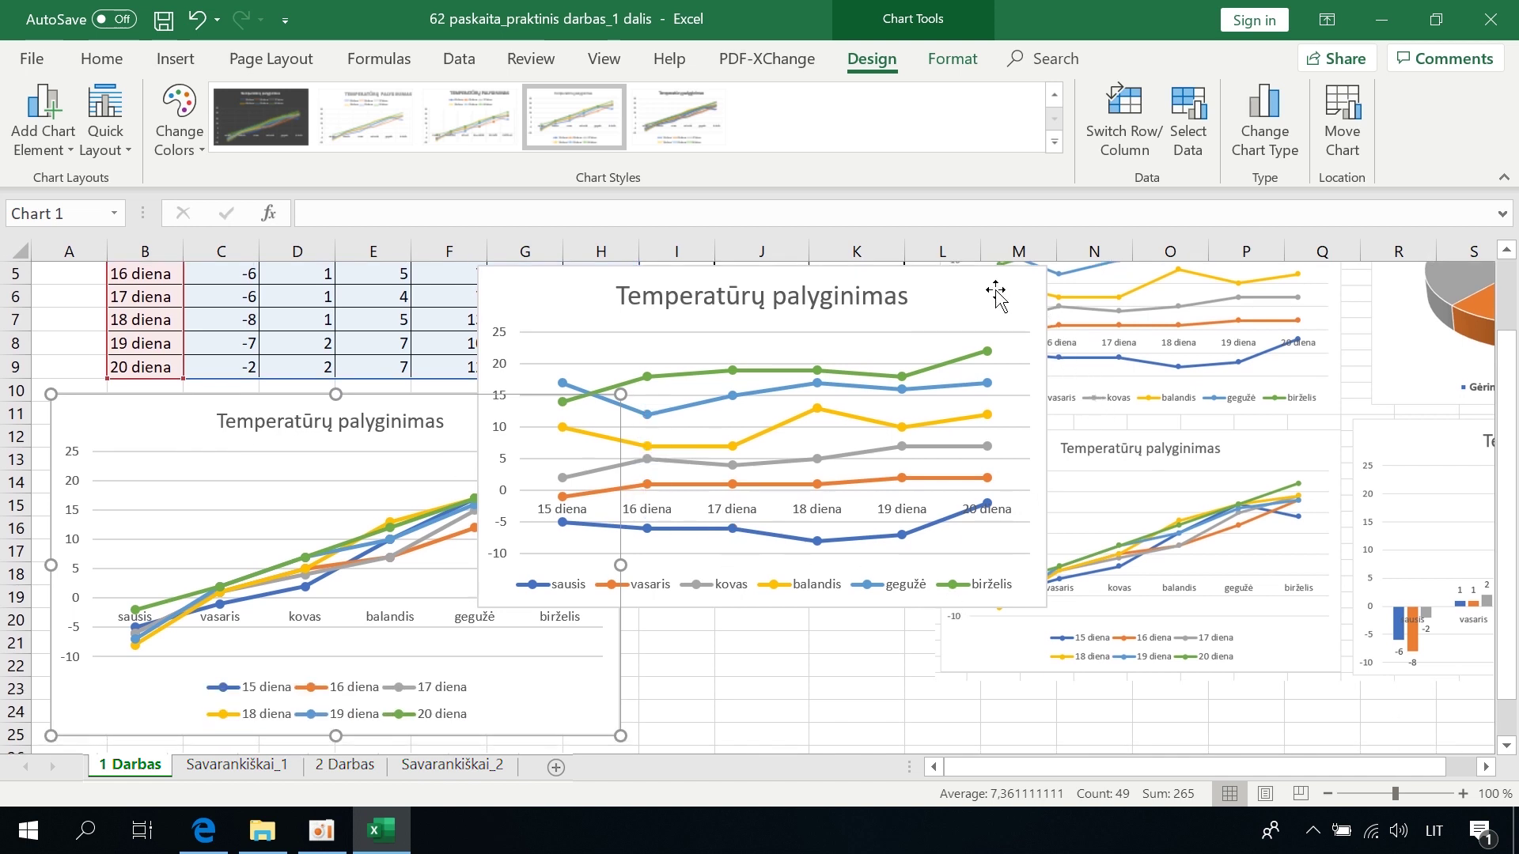
drag(994, 297, 785, 476)
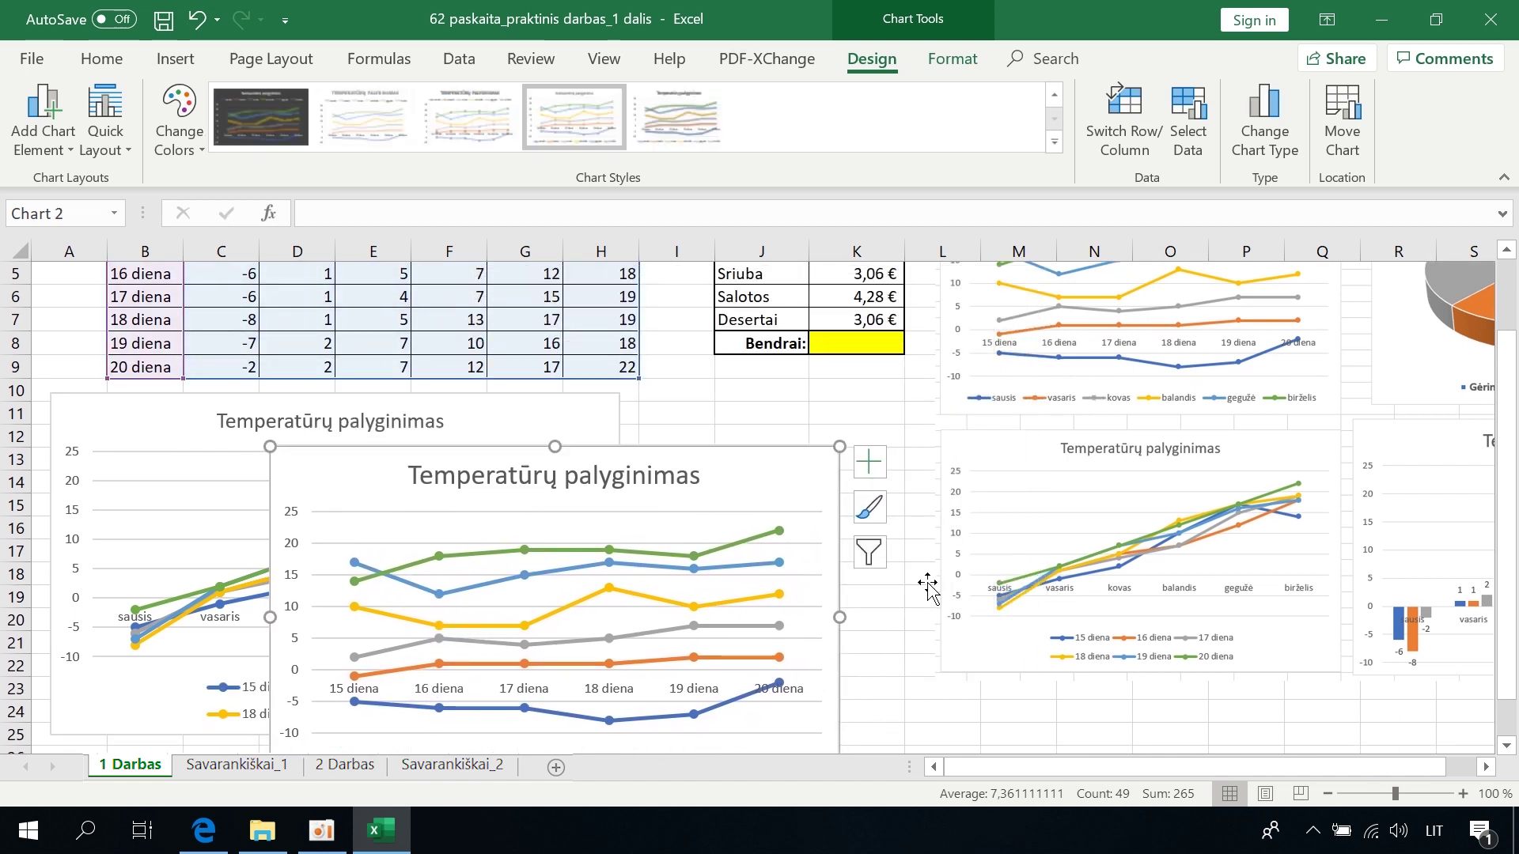
drag(732, 475, 495, 681)
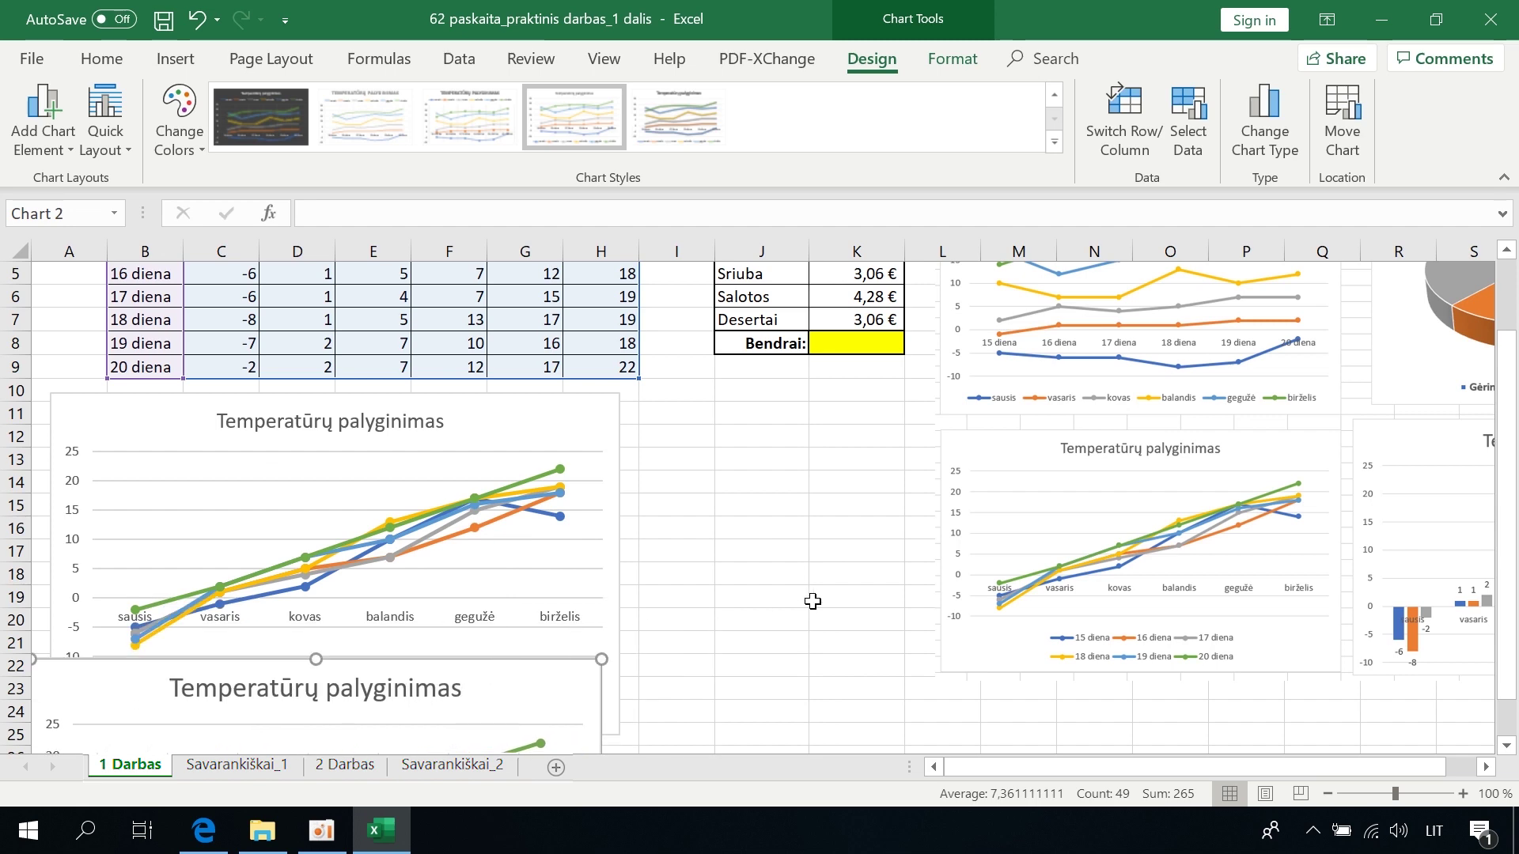
scroll(809, 602, down, 4)
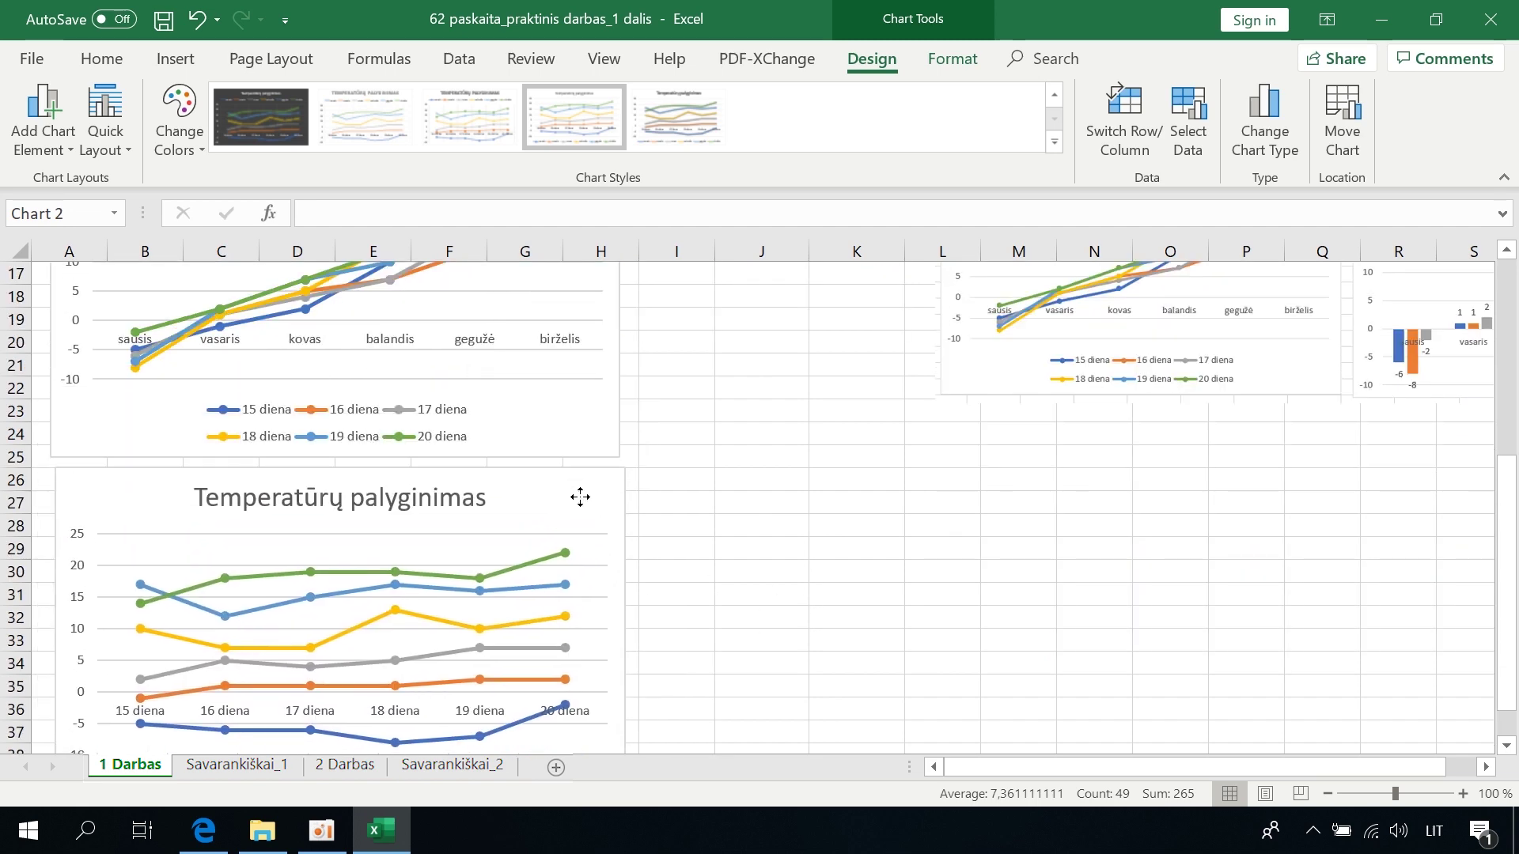
drag(563, 424, 579, 519)
click(786, 507)
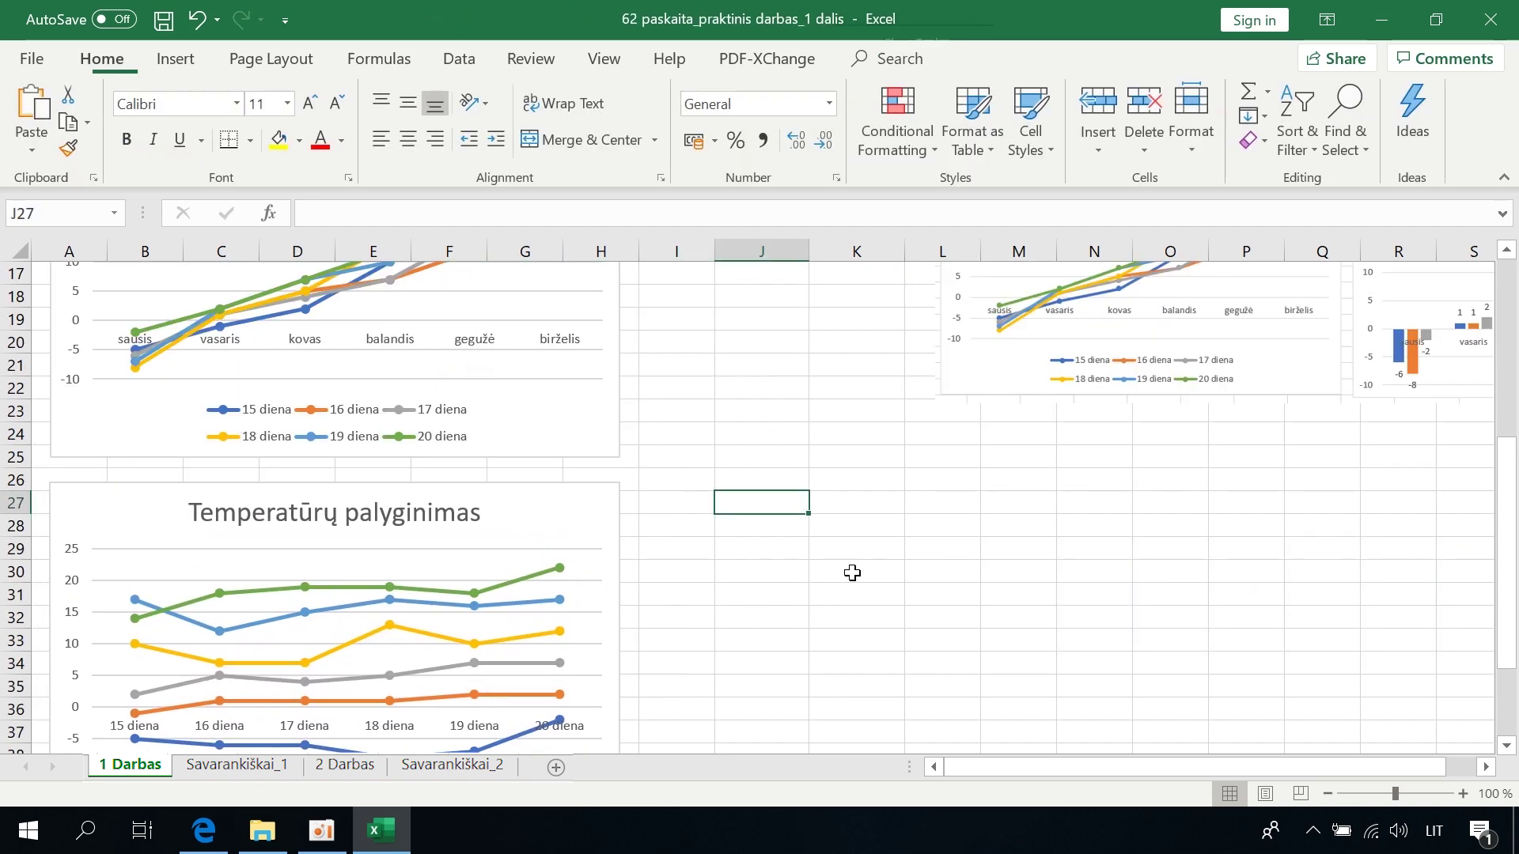
scroll(875, 580, up, 4)
scroll(873, 573, up, 2)
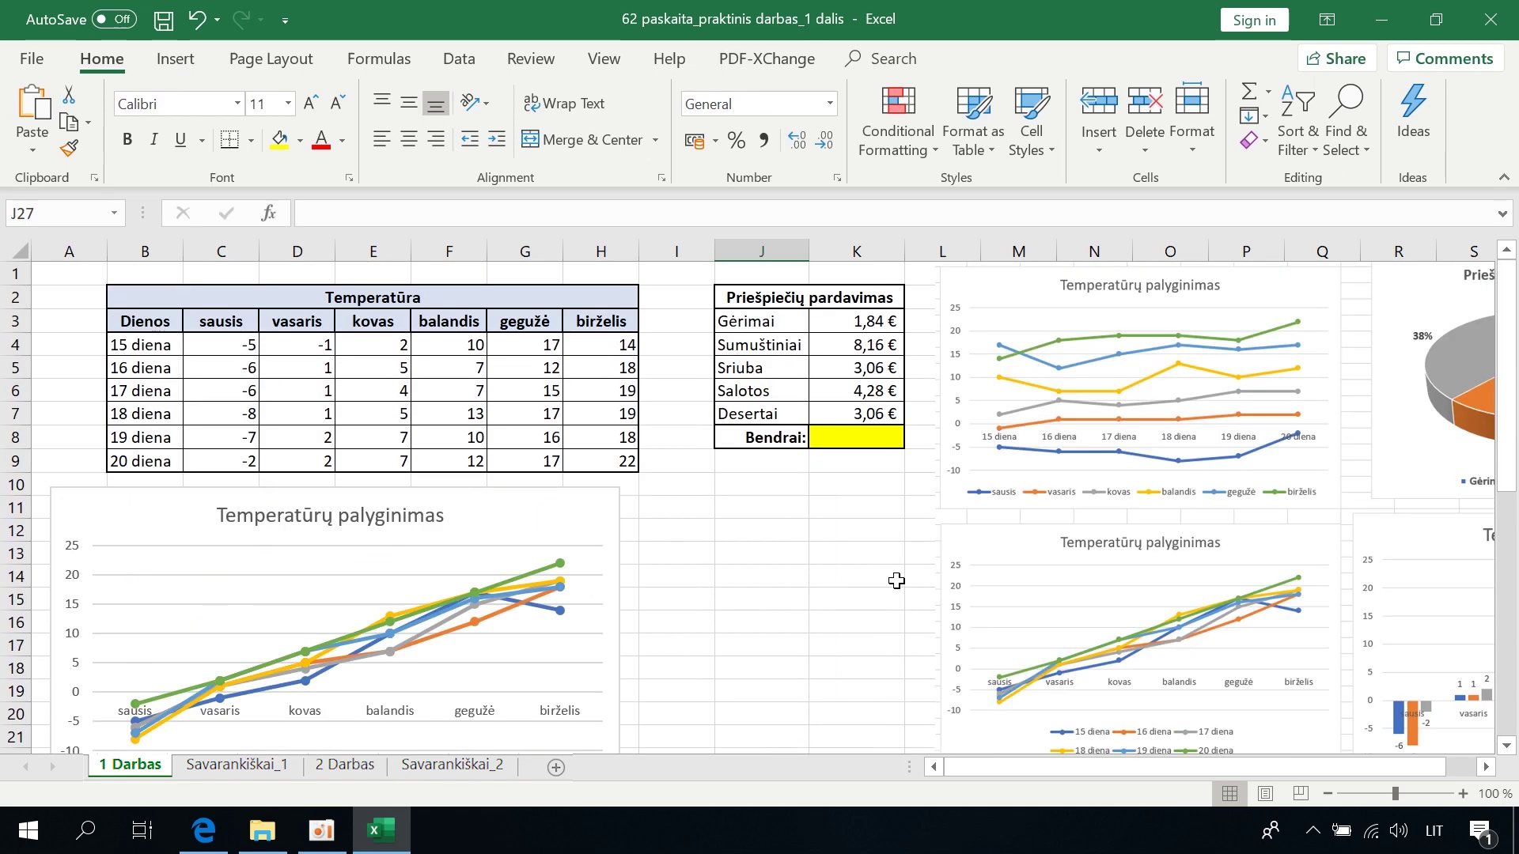
drag(1027, 767, 1054, 768)
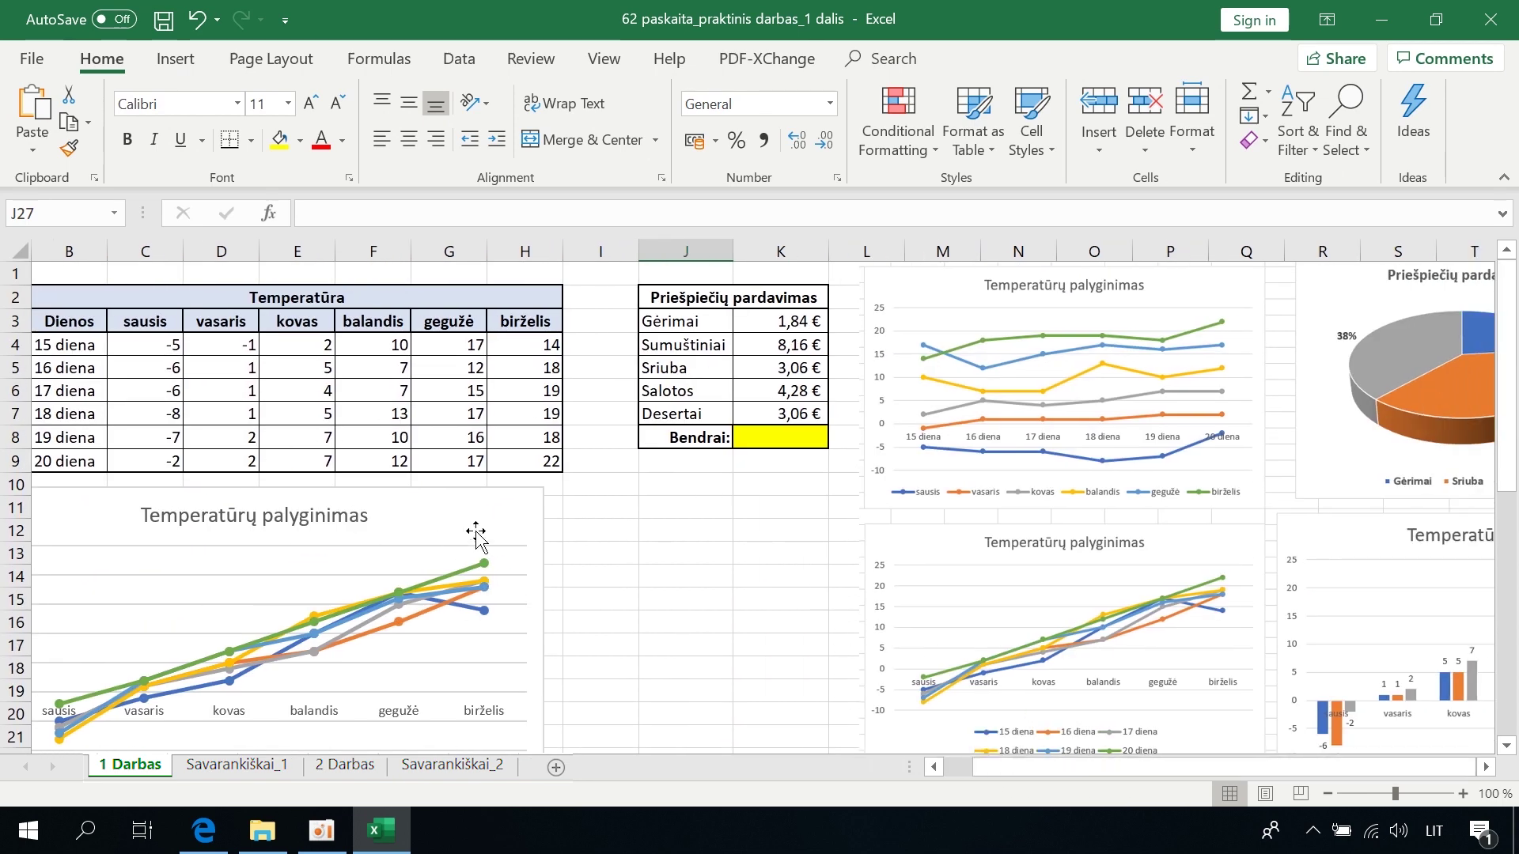
scroll(1218, 507, right, 2)
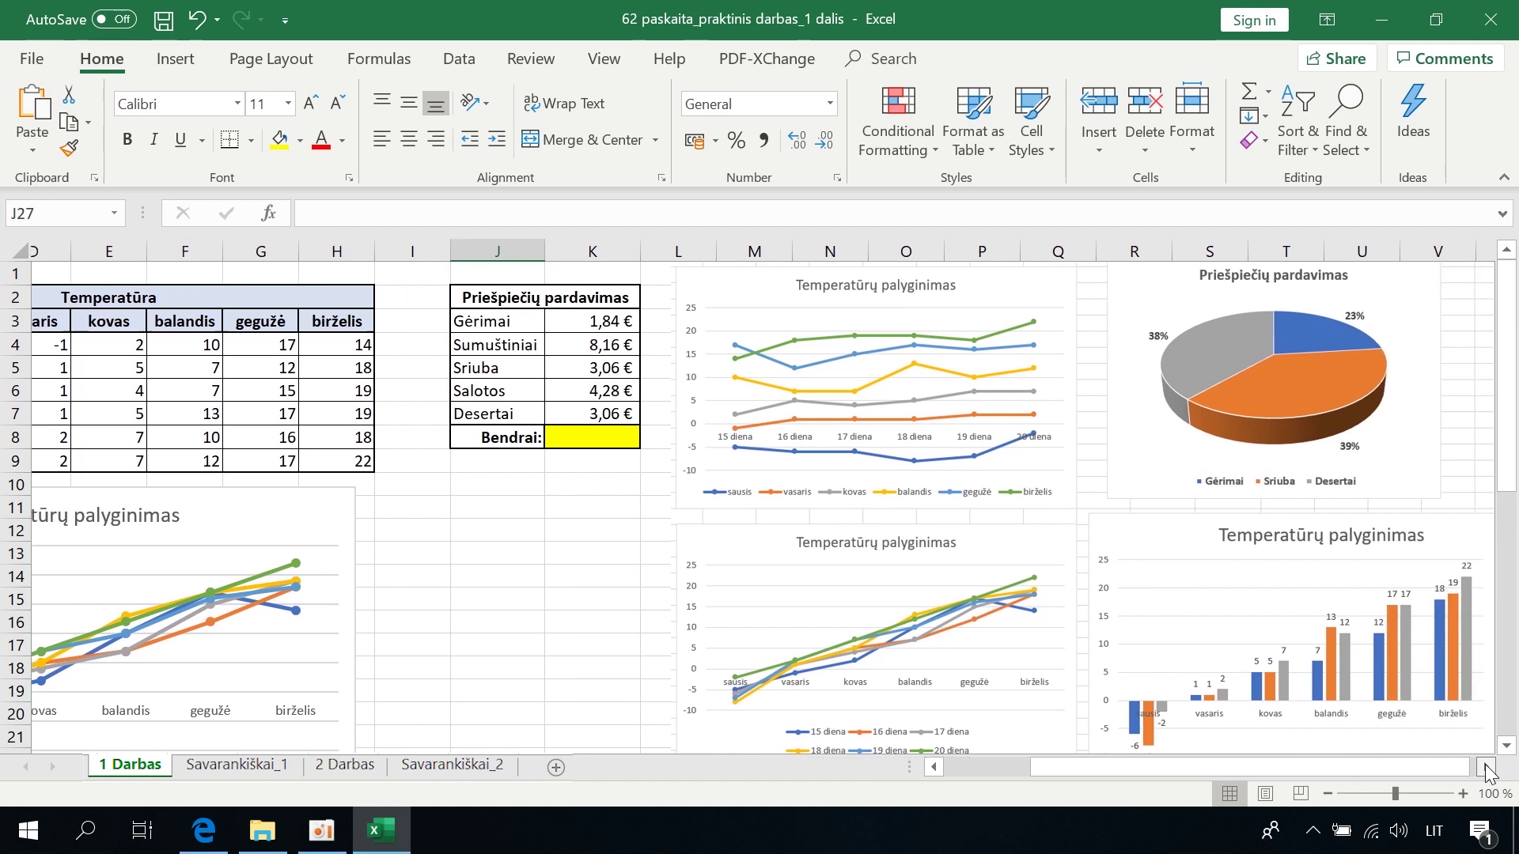
scroll(1218, 507, right, 2)
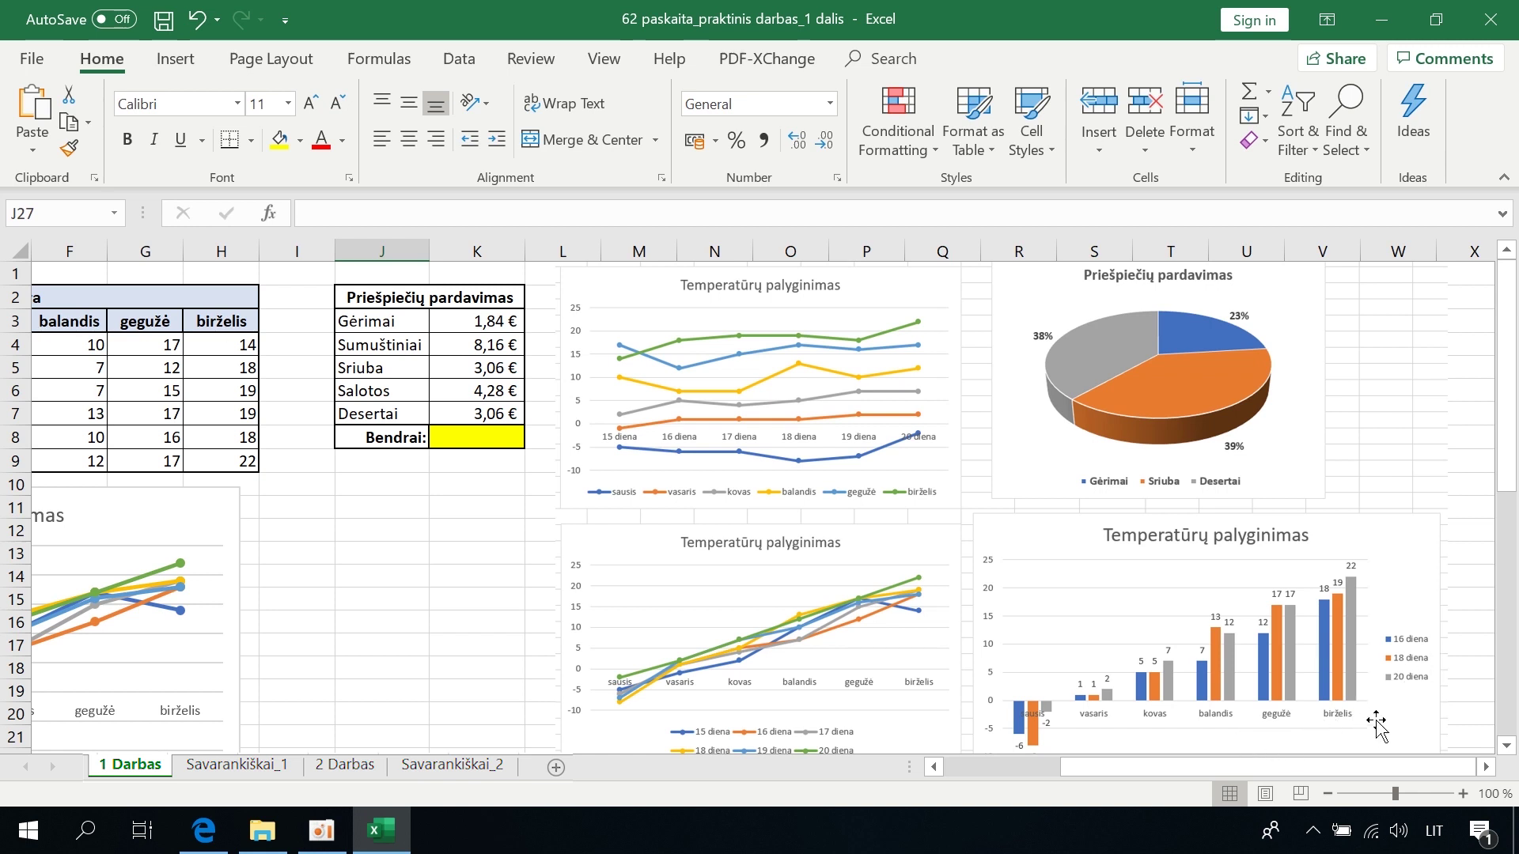
drag(1389, 767, 1080, 781)
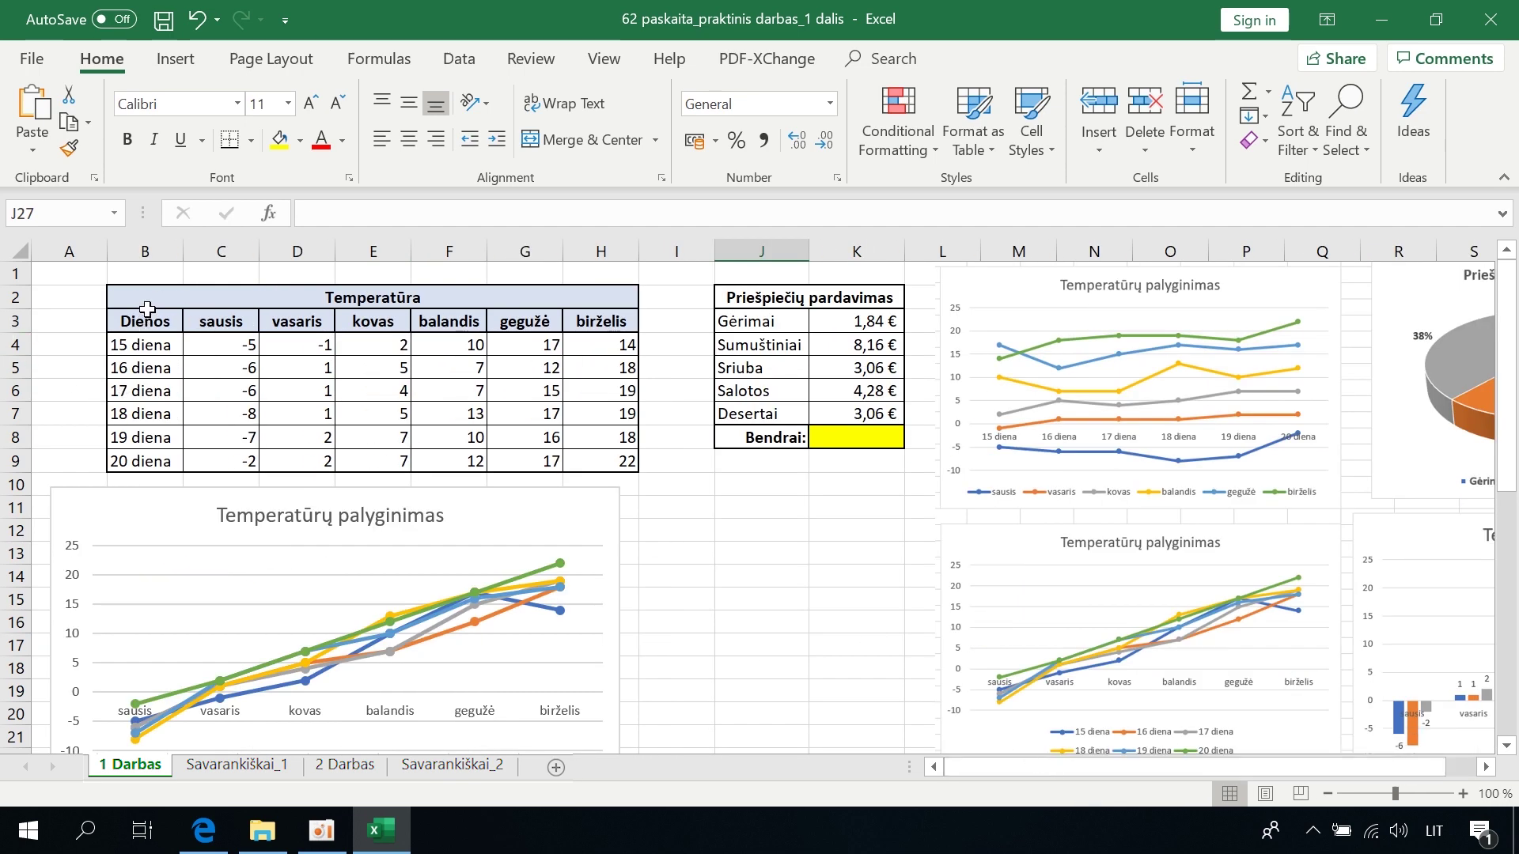
drag(147, 309, 608, 320)
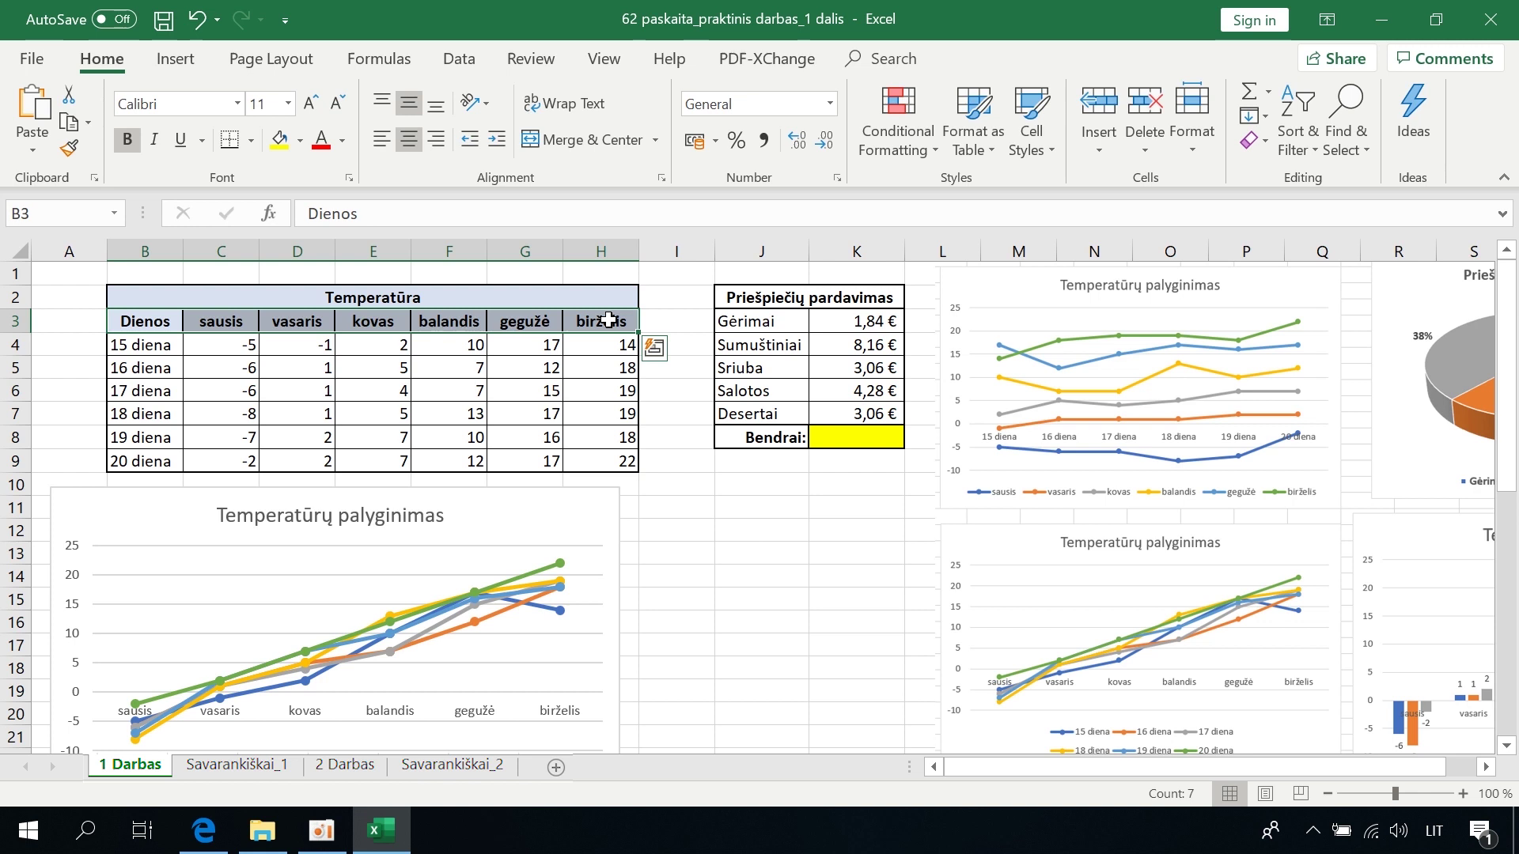
- Select rows B5:H5, B7:H7 and B9:H9 (16, 18, 20 diena) together
drag(149, 367, 602, 367)
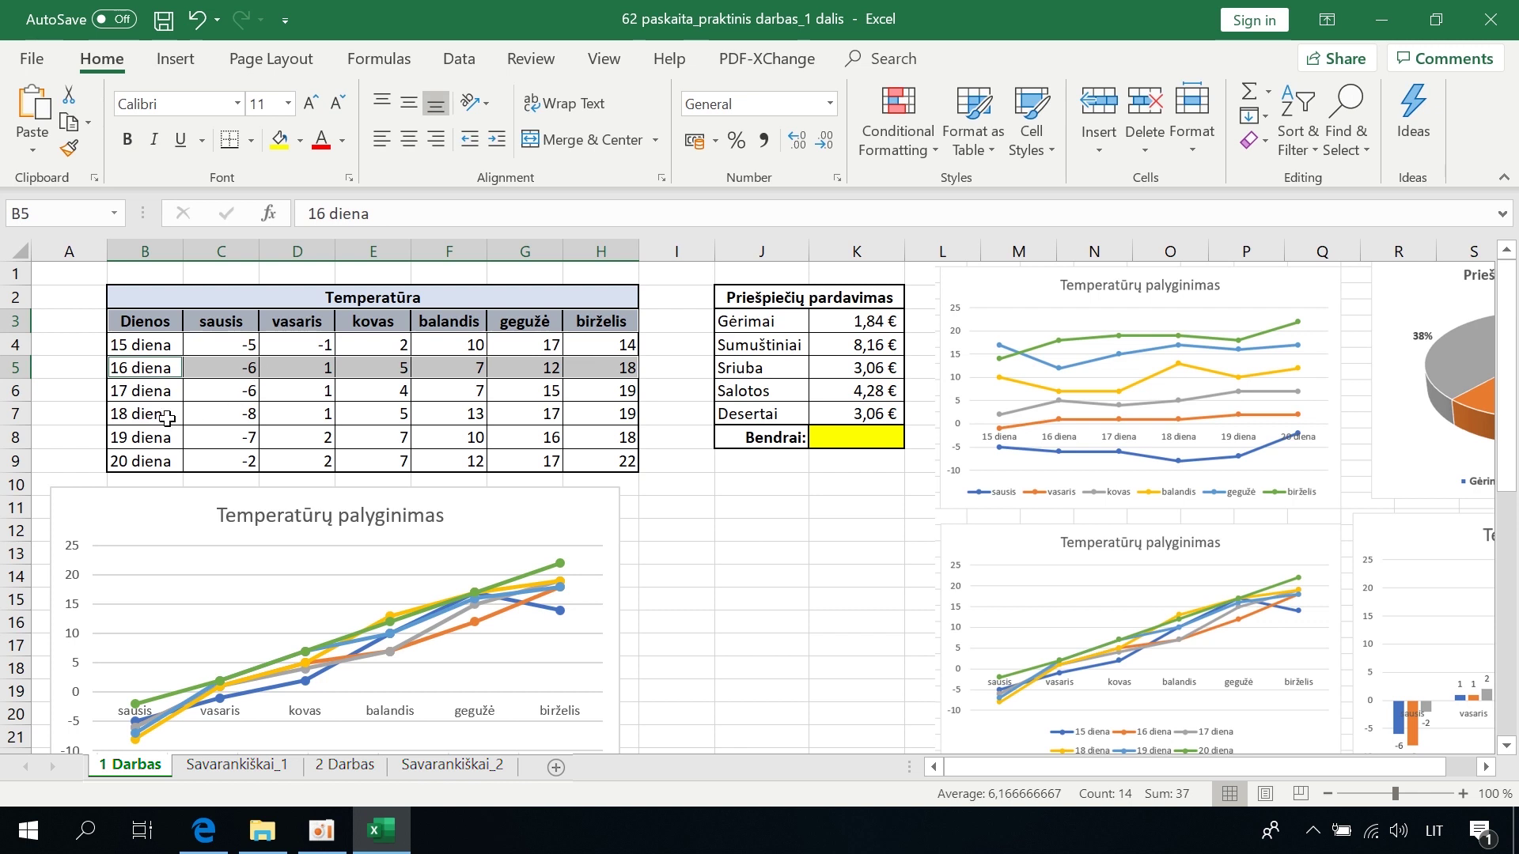
ctrl+drag(166, 415, 571, 408)
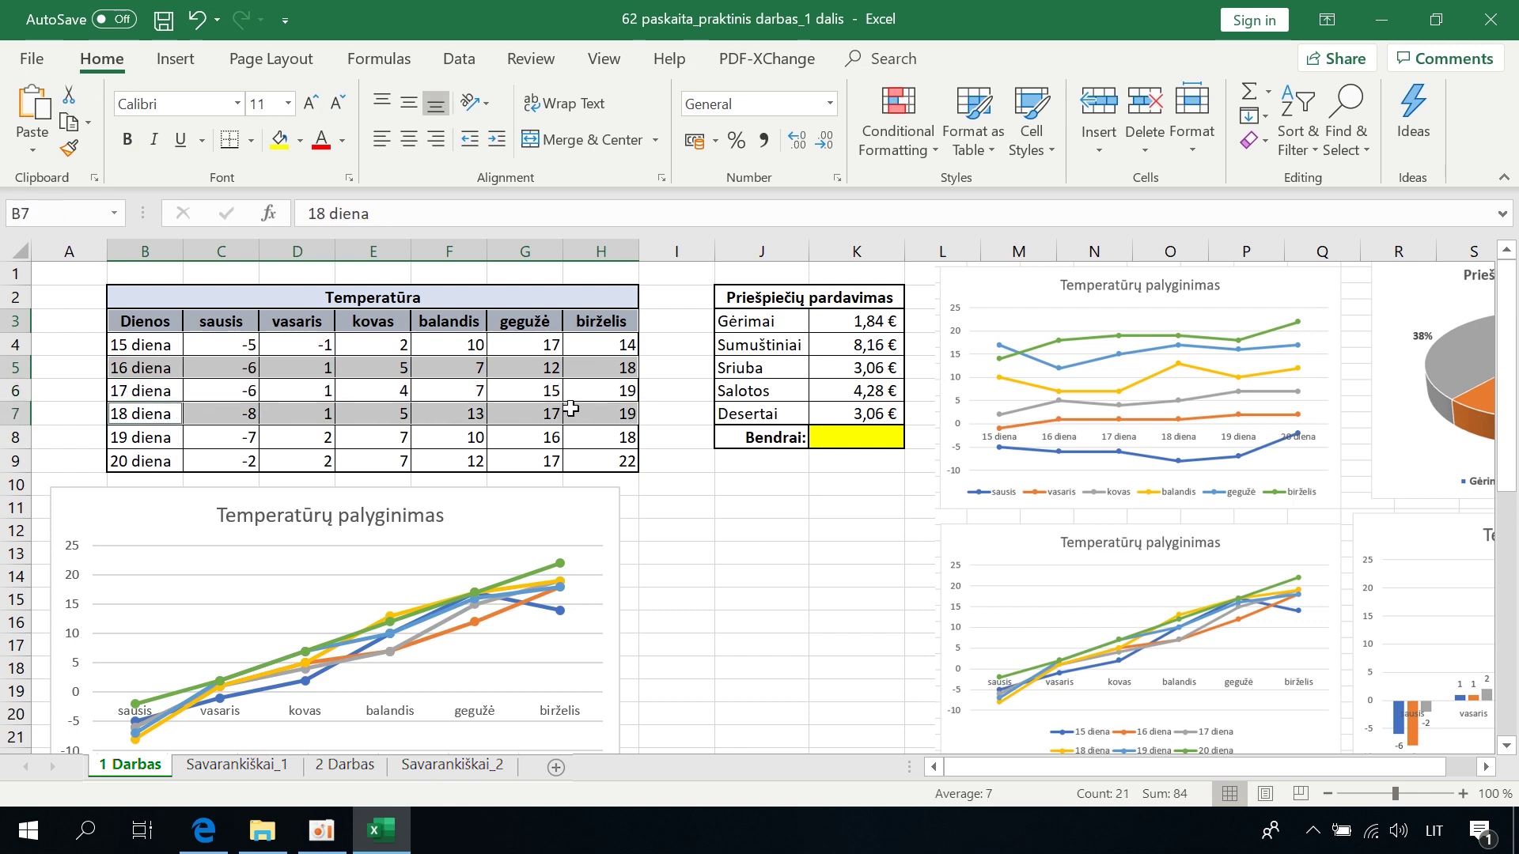
ctrl+drag(125, 466, 581, 461)
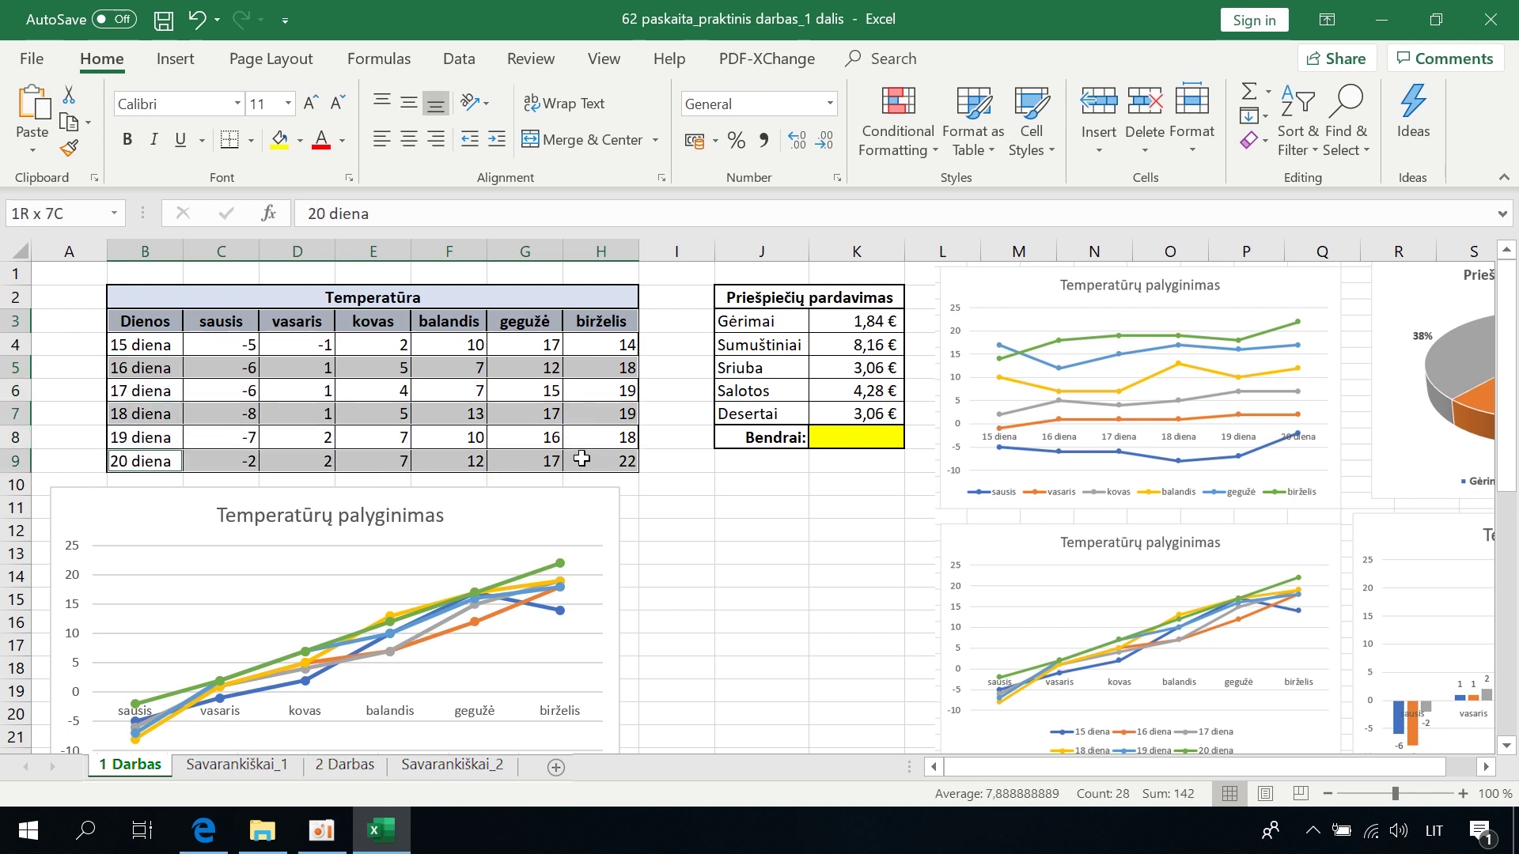
click(175, 58)
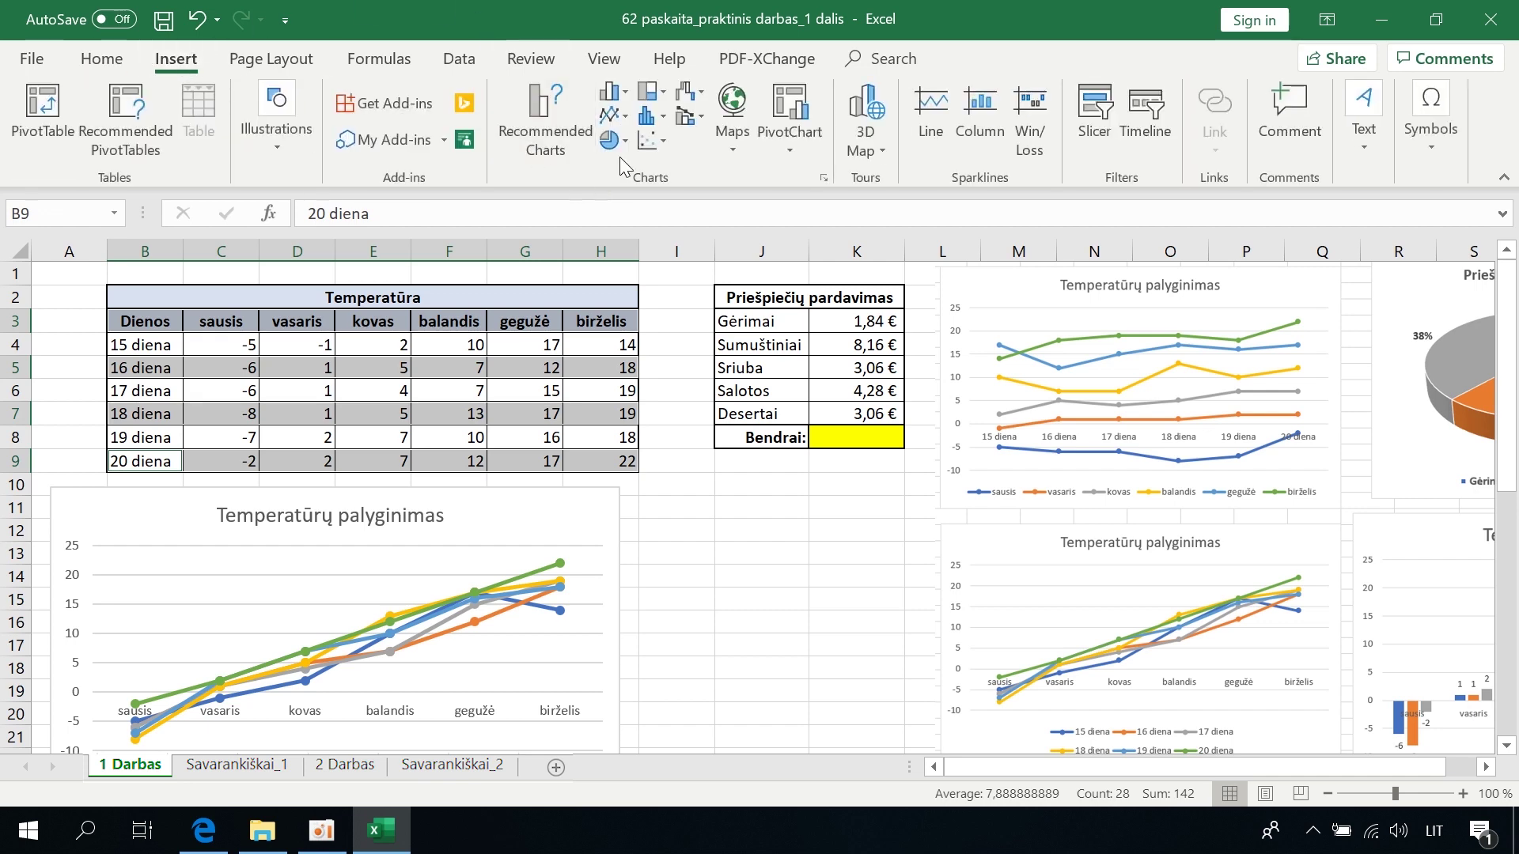
- Insert a clustered column chart of the selected rows and drag it lower on the sheet
click(630, 97)
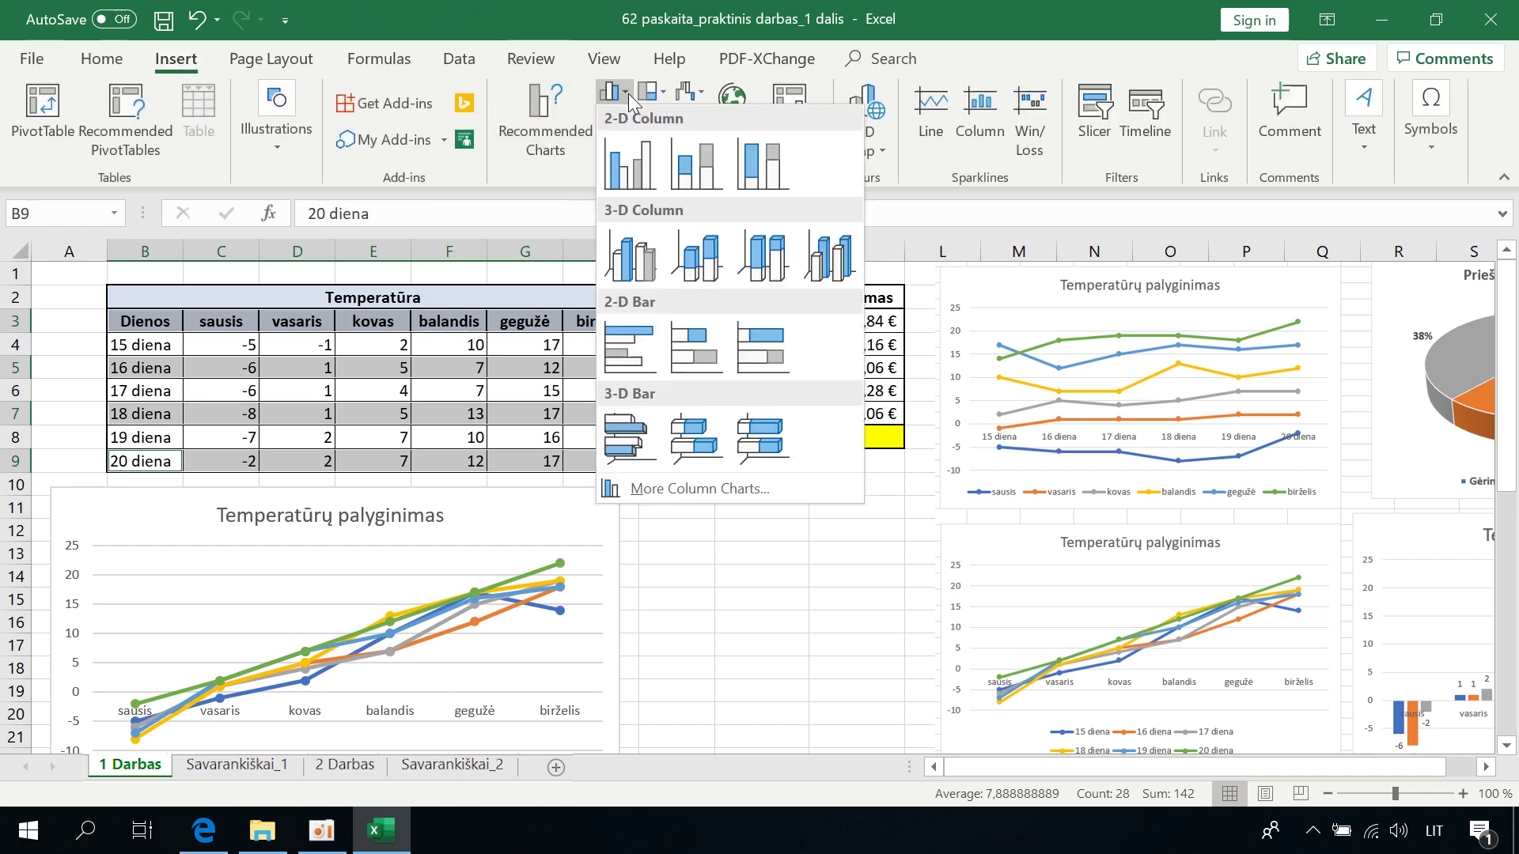
click(625, 182)
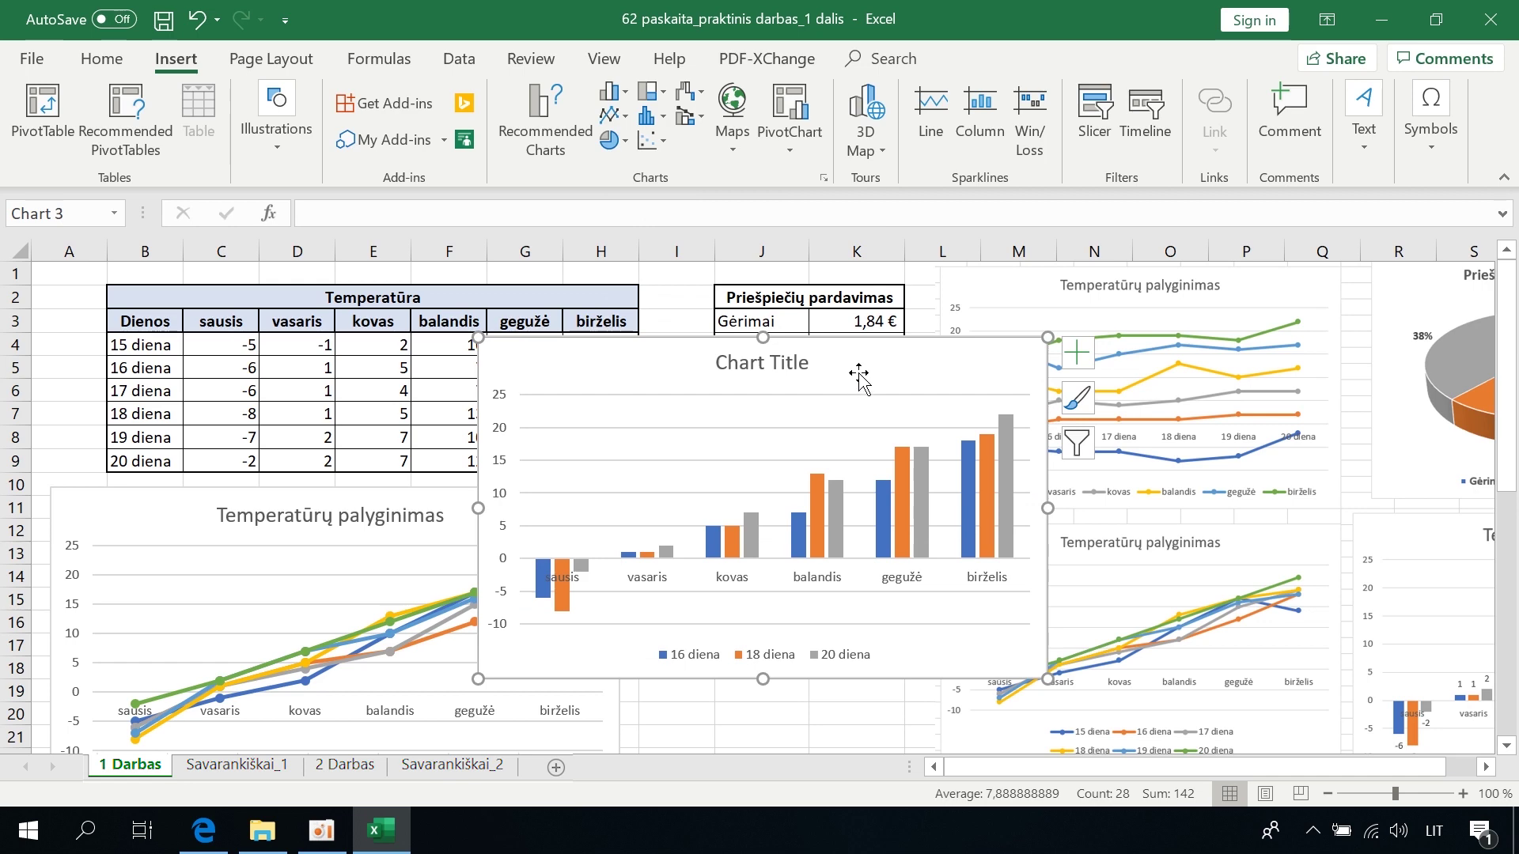
drag(885, 350, 976, 455)
scroll(977, 454, down, 3)
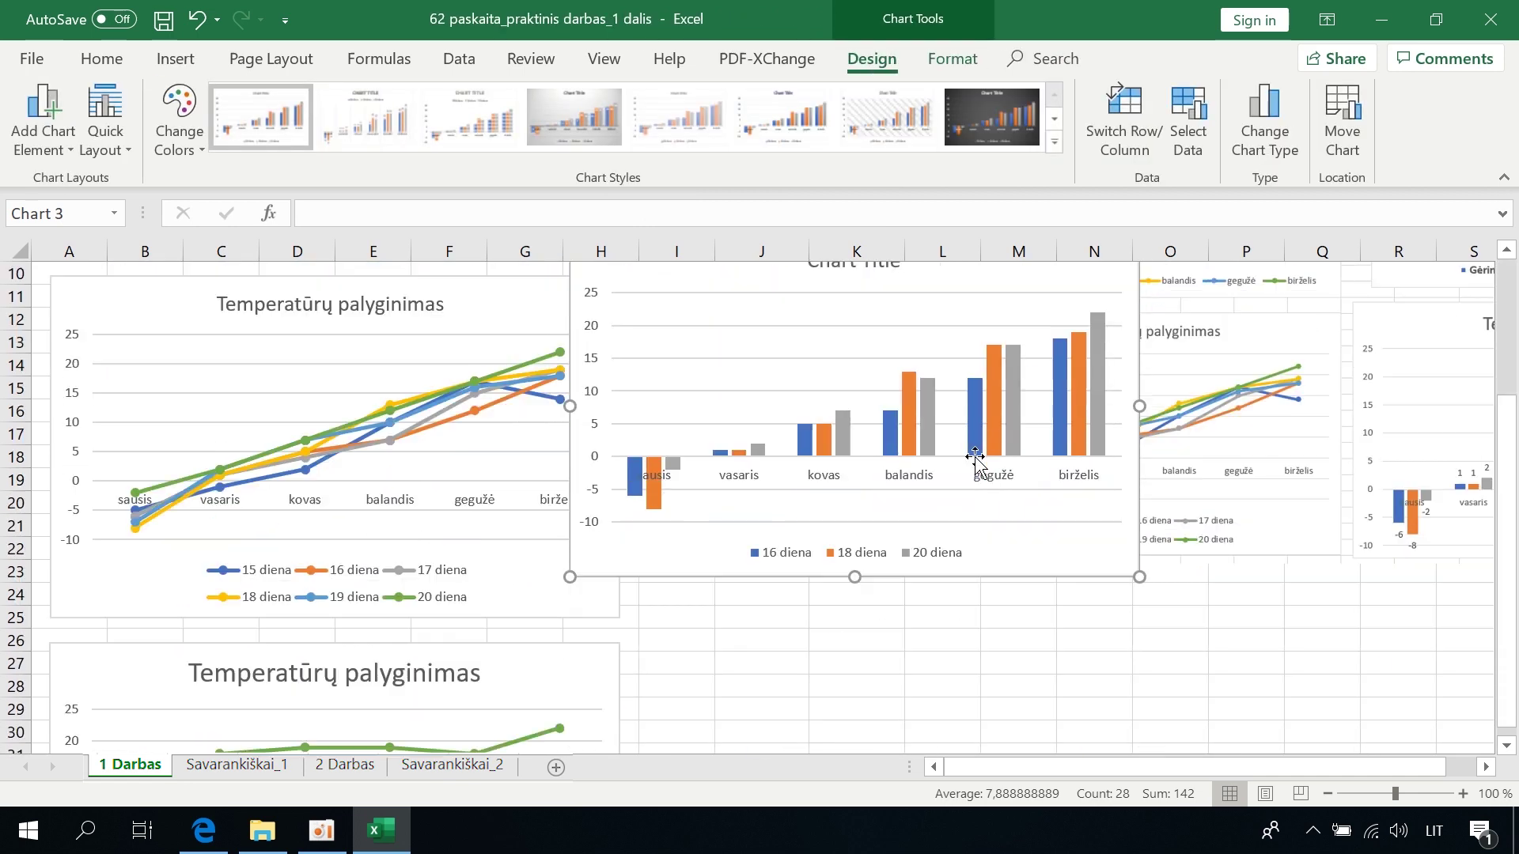
drag(1109, 559, 1119, 694)
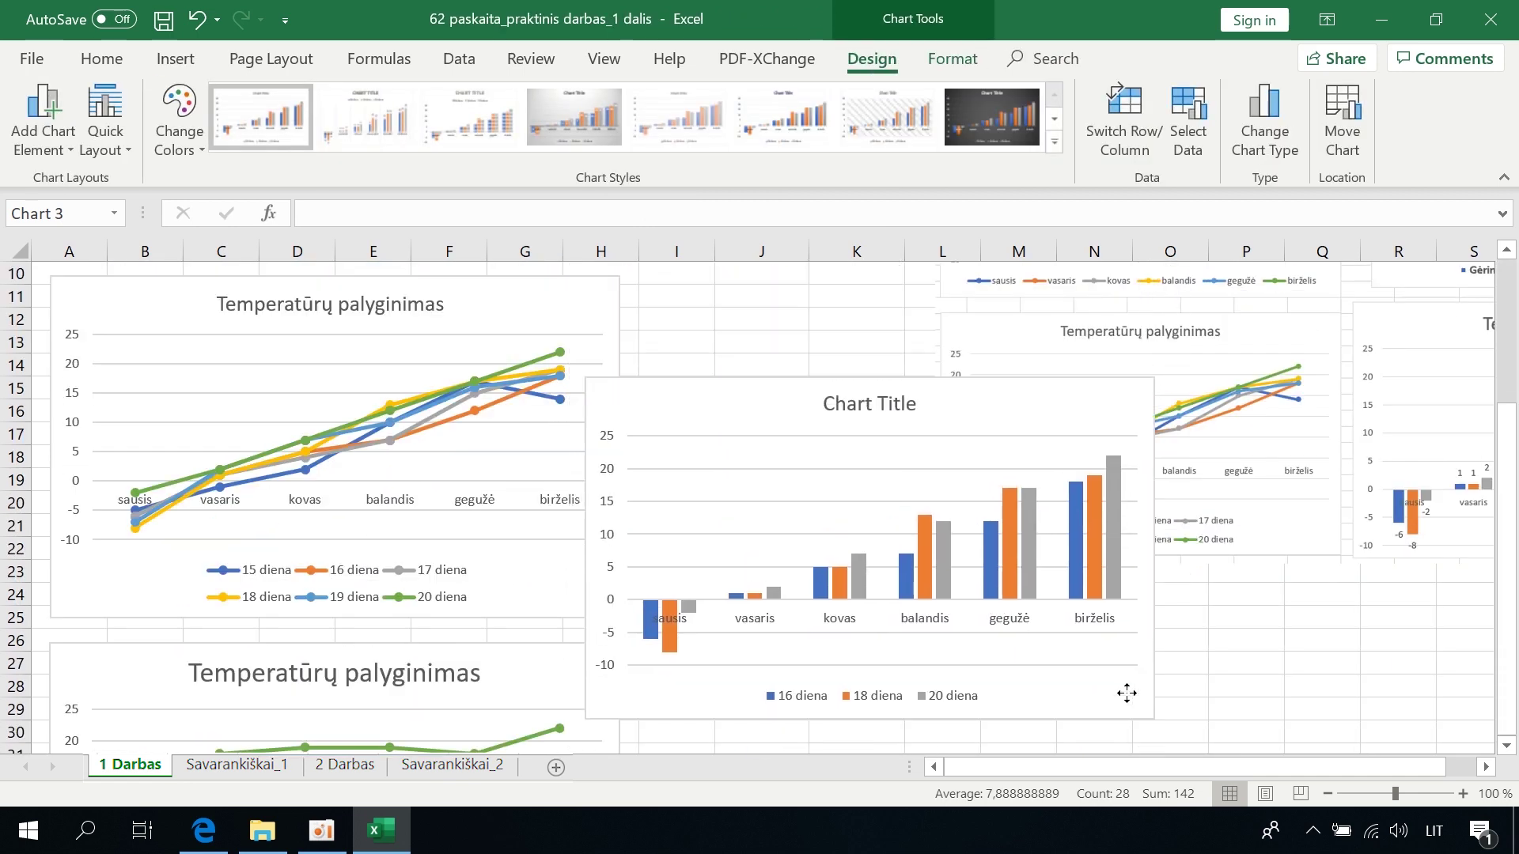
scroll(617, 462, up, 3)
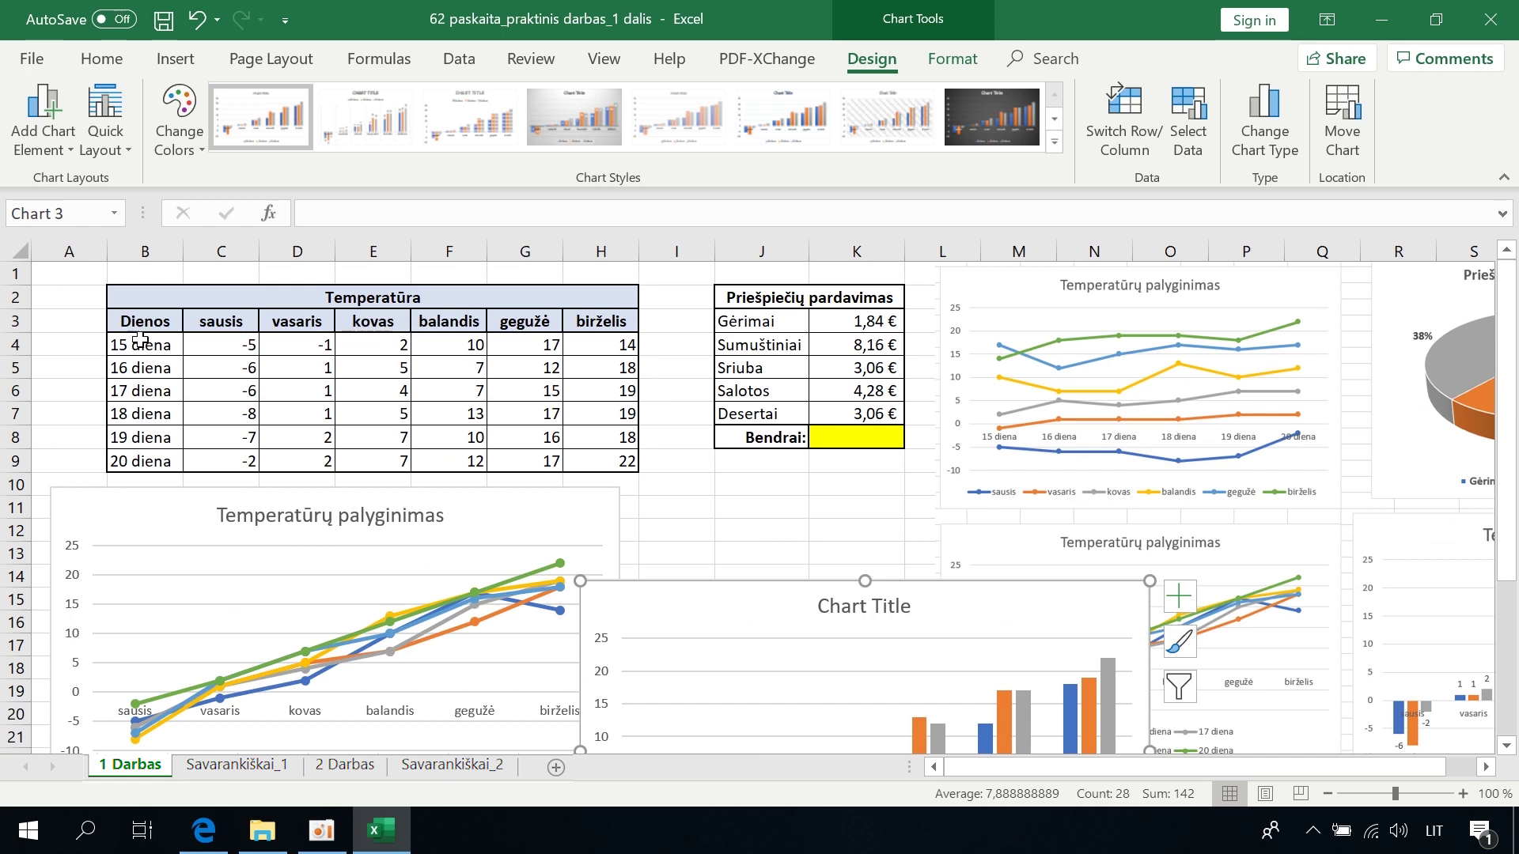
drag(143, 319, 634, 327)
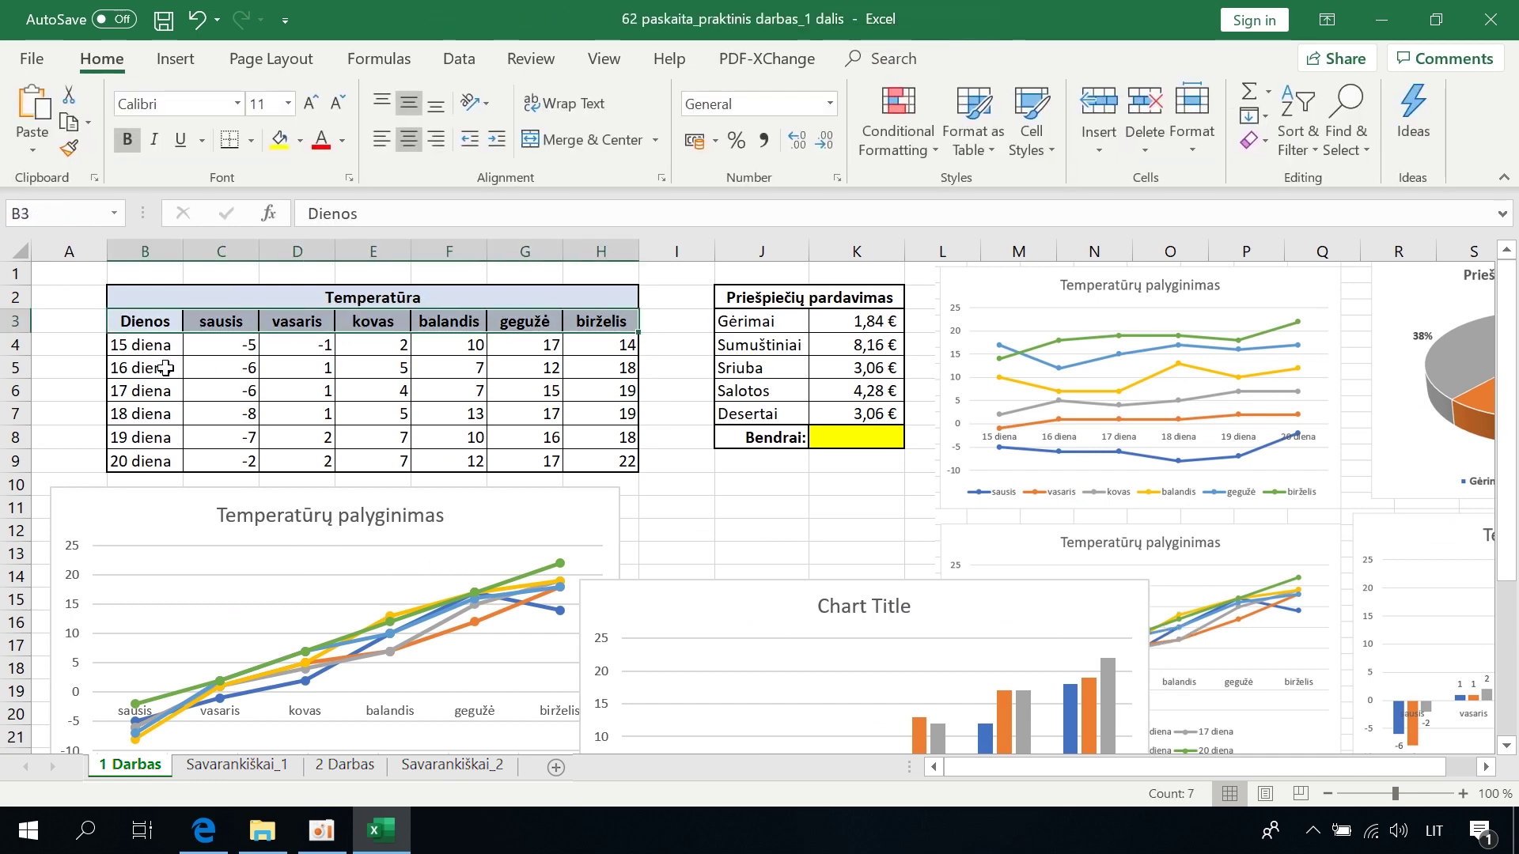
- Reselect the header and the 16, 18, 20 diena rows, then nudge the column chart upward
drag(165, 368, 605, 372)
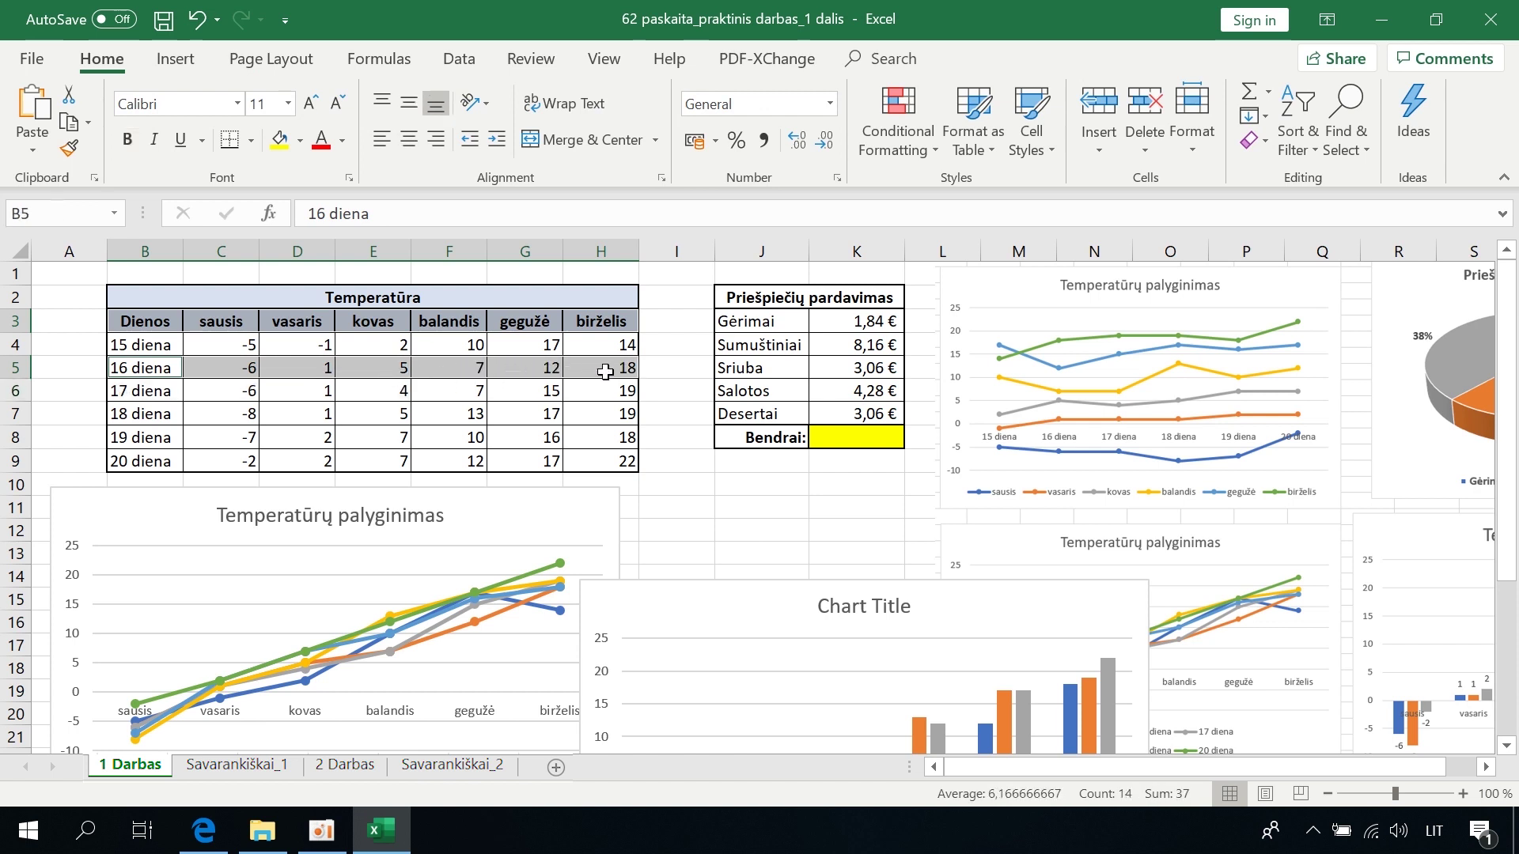
drag(145, 414, 587, 420)
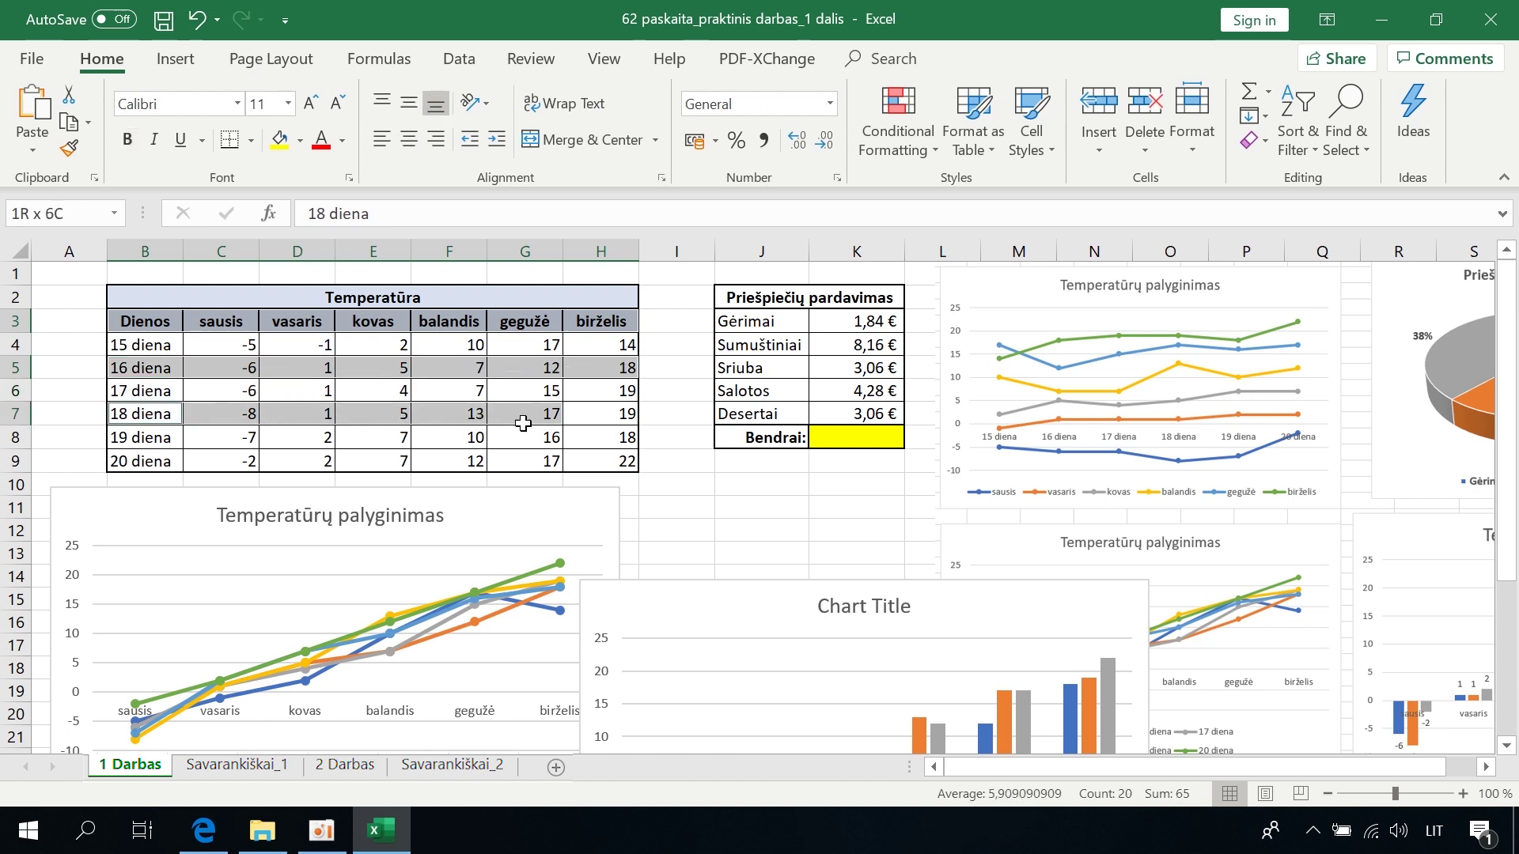
drag(133, 467, 599, 464)
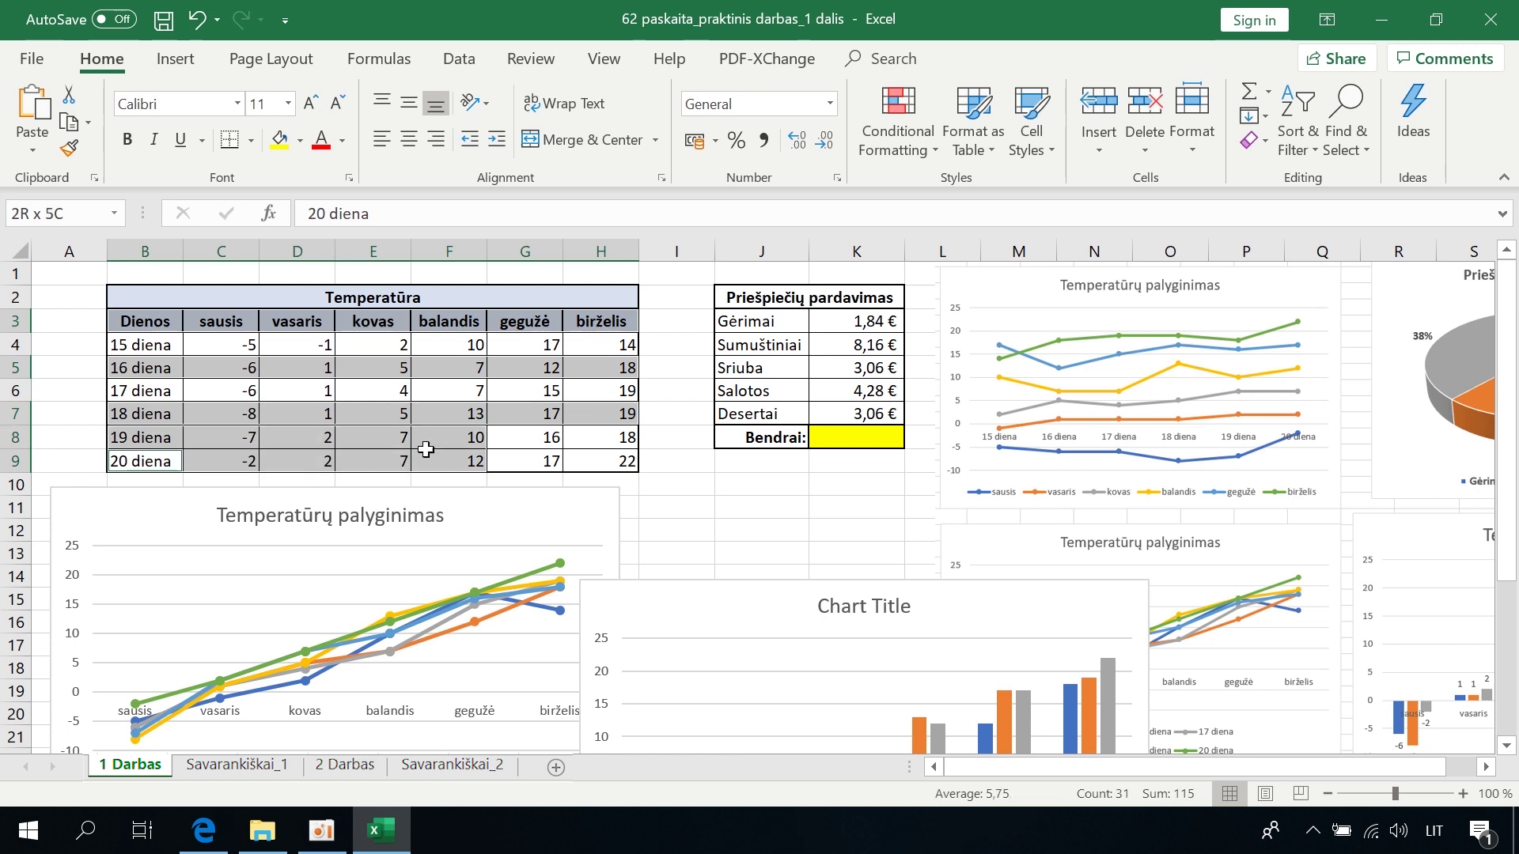
click(708, 527)
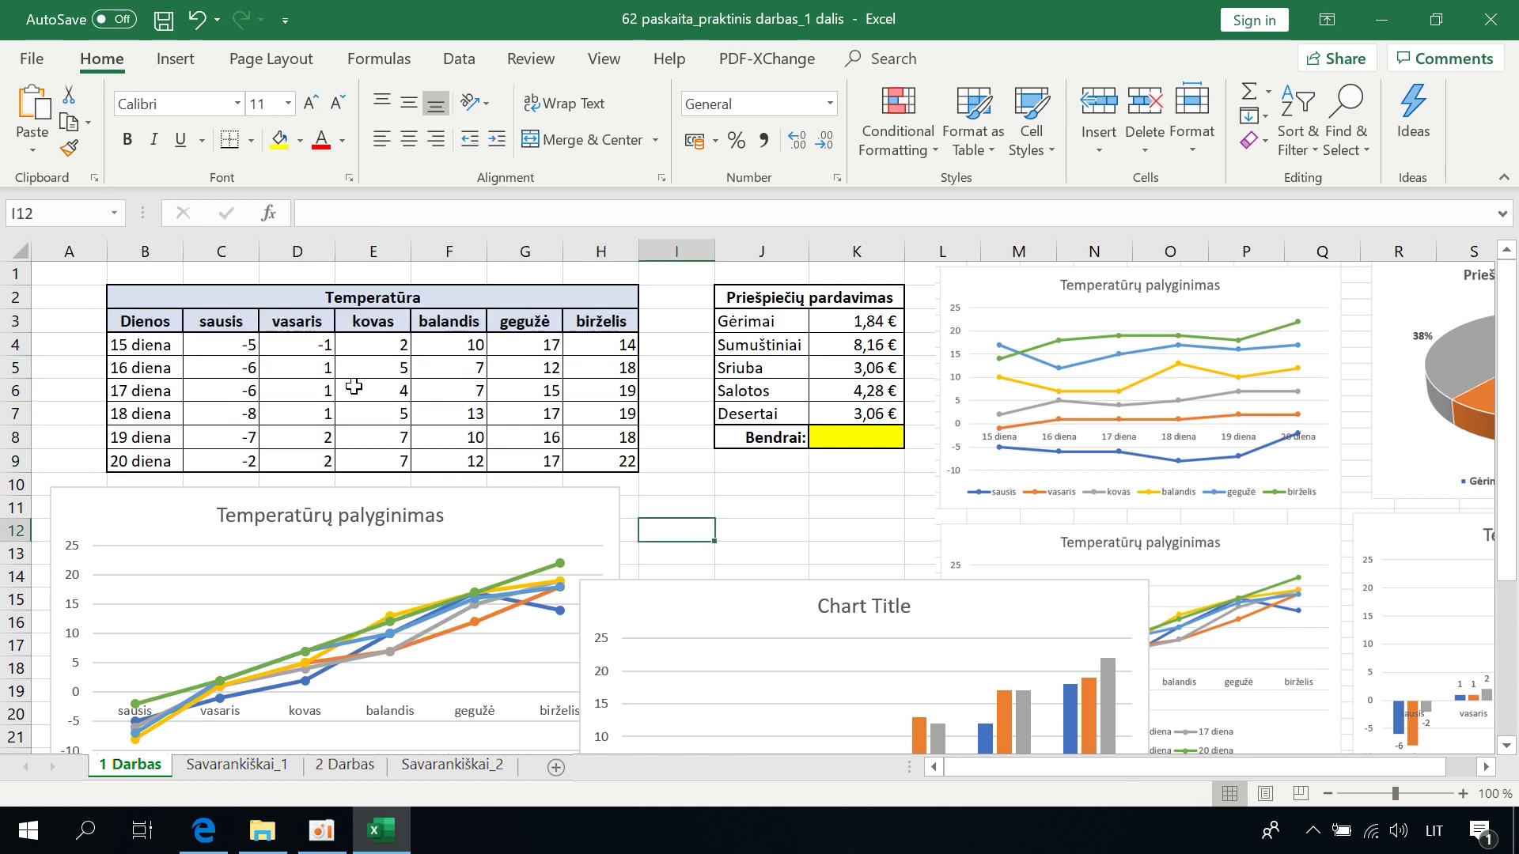
drag(129, 324, 573, 321)
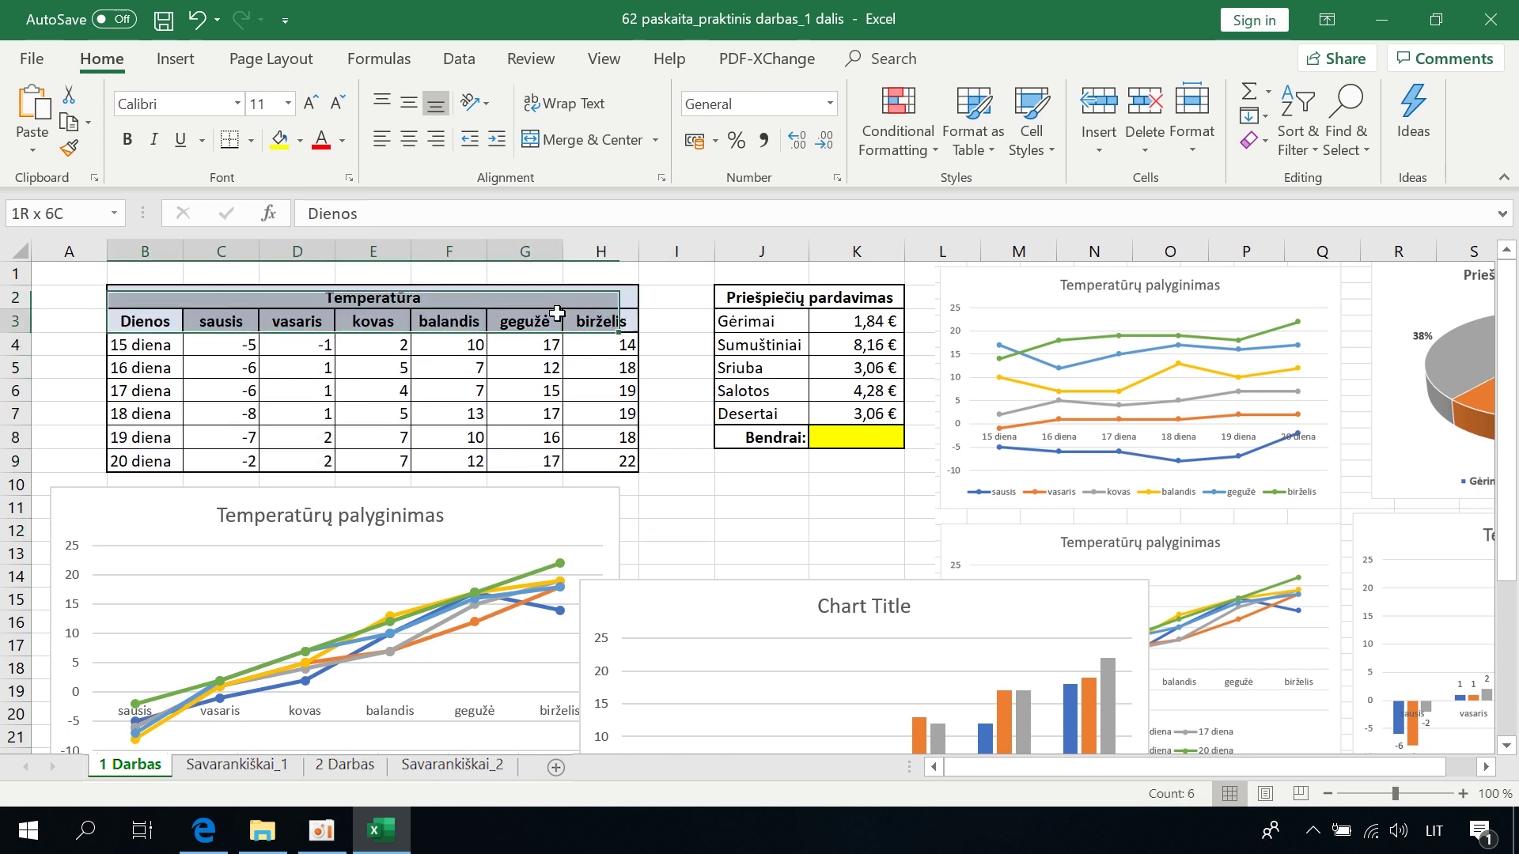
drag(573, 321, 573, 321)
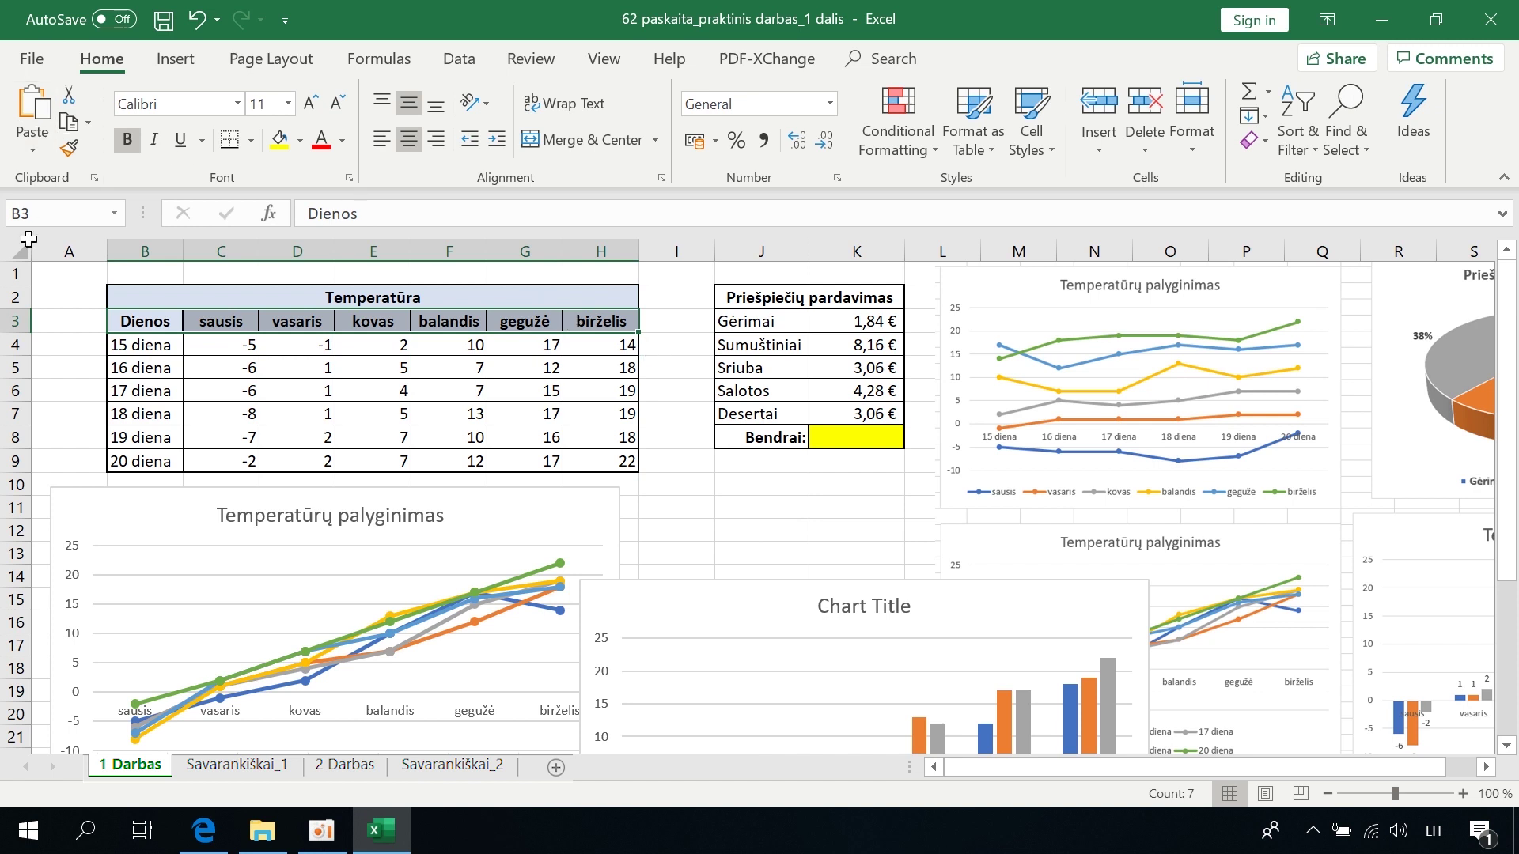
drag(126, 360, 591, 373)
drag(152, 402, 605, 415)
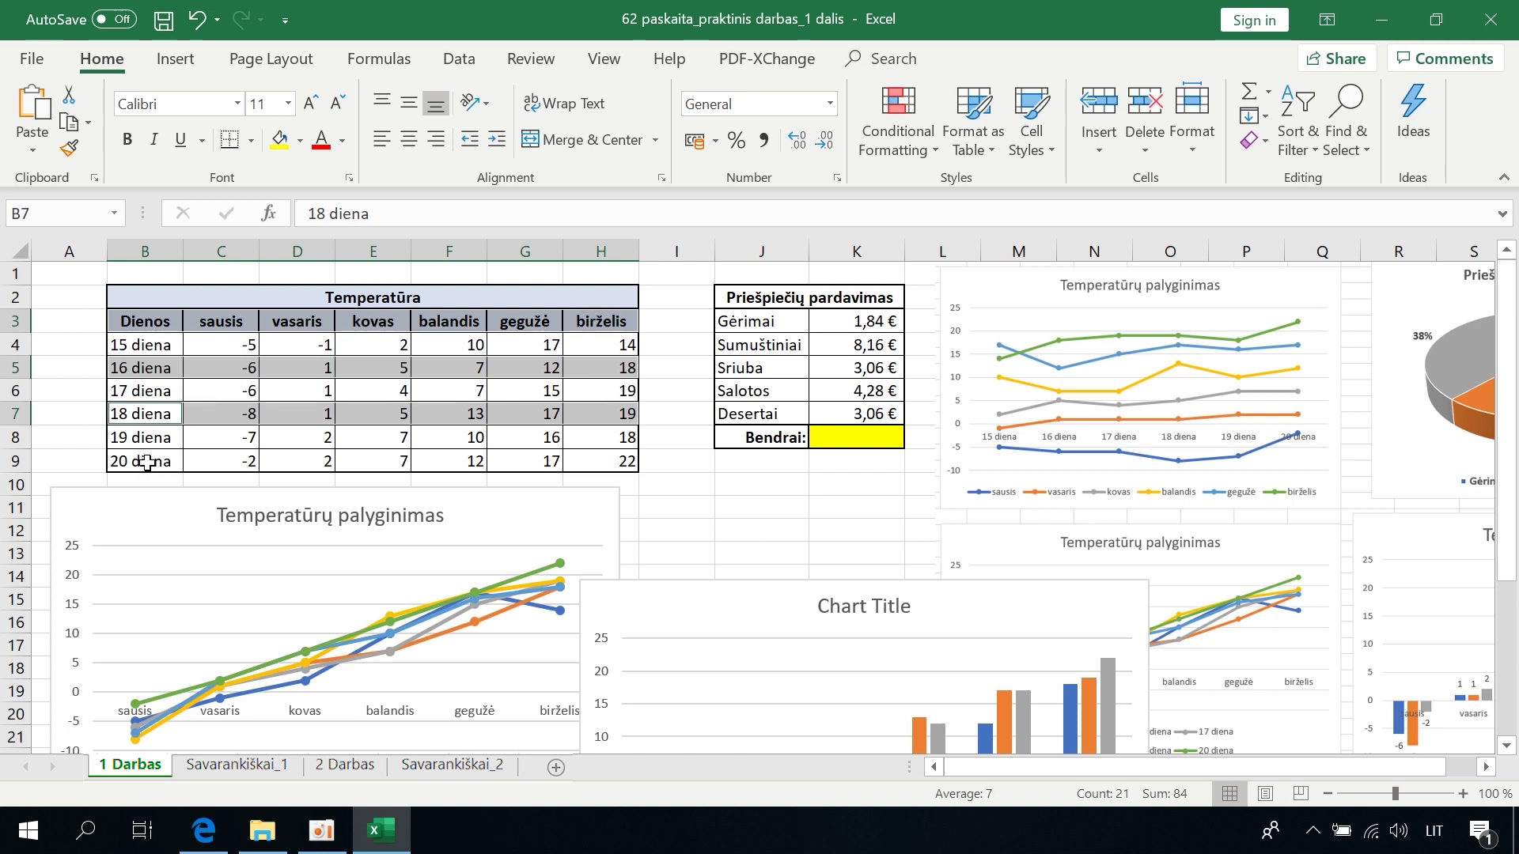
drag(147, 463, 597, 463)
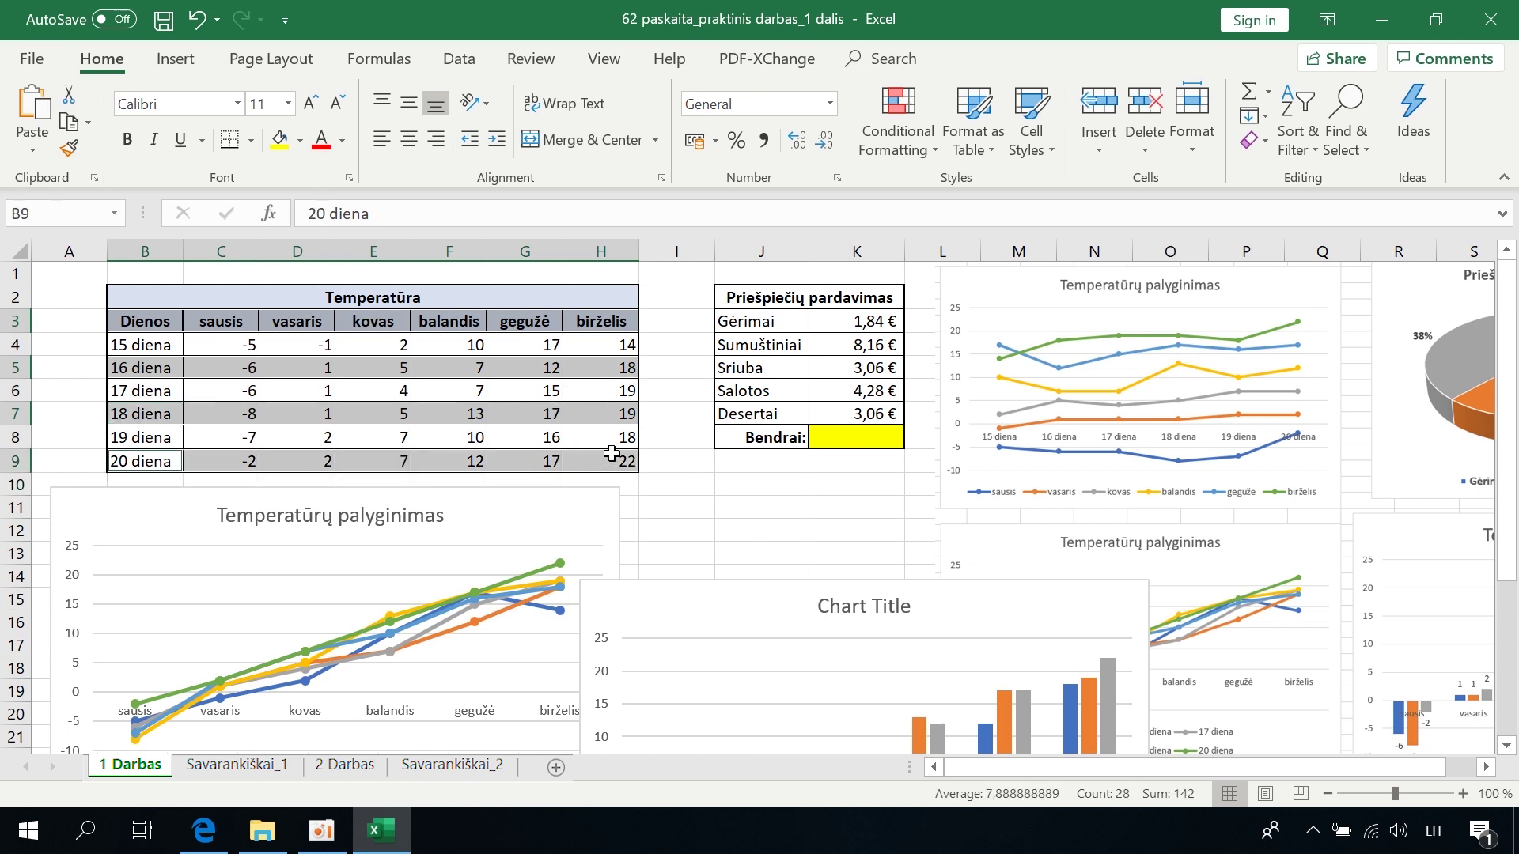
drag(629, 597, 638, 526)
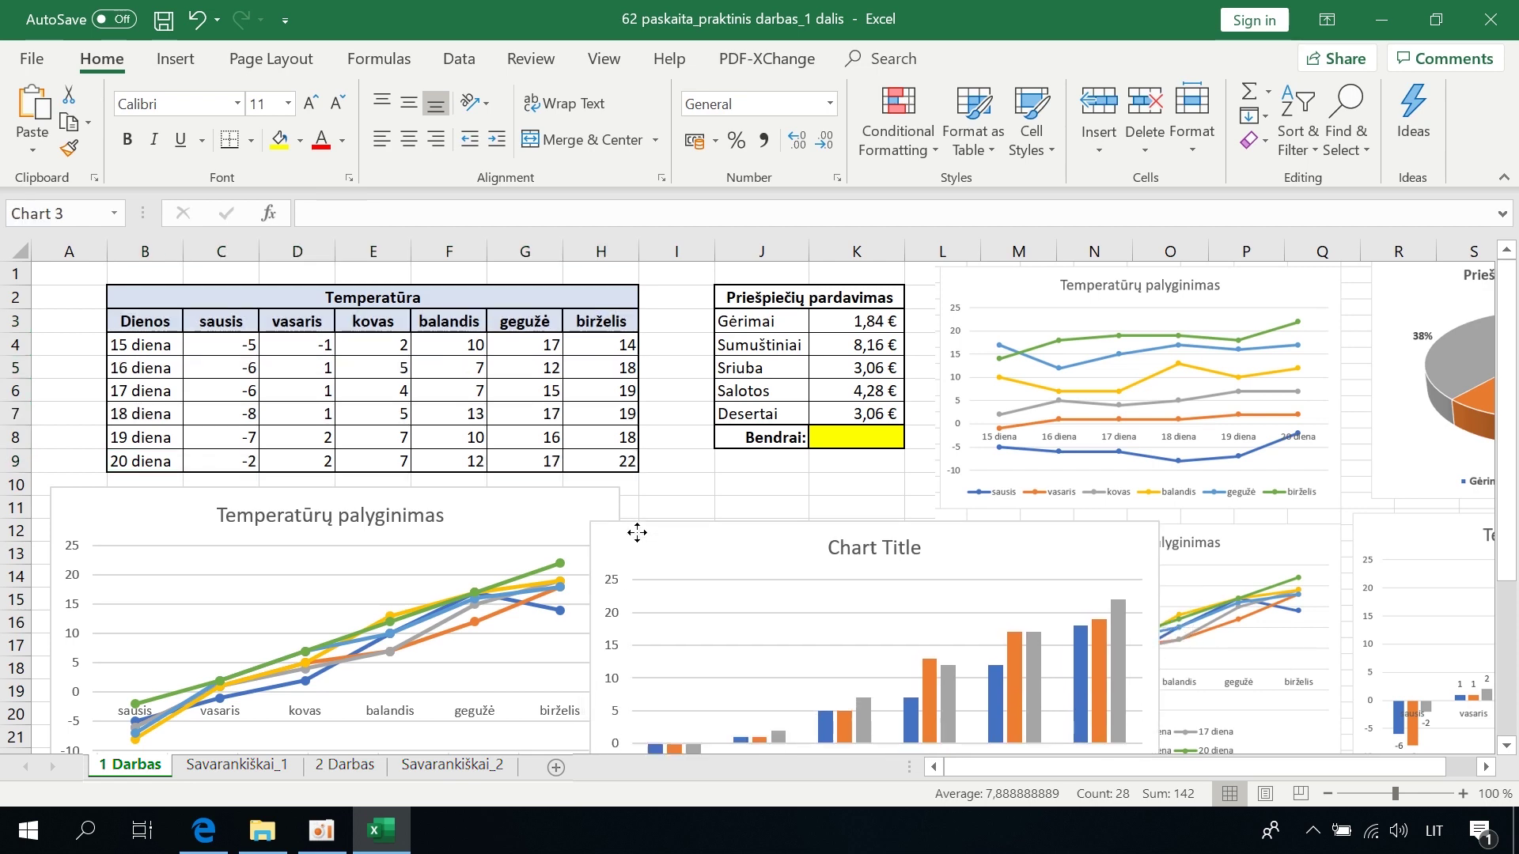
- Move the column chart down beside the second line chart and paste 'Temperatūrų palyginimas' as its title
scroll(637, 526, down, 4)
drag(1086, 282, 1127, 589)
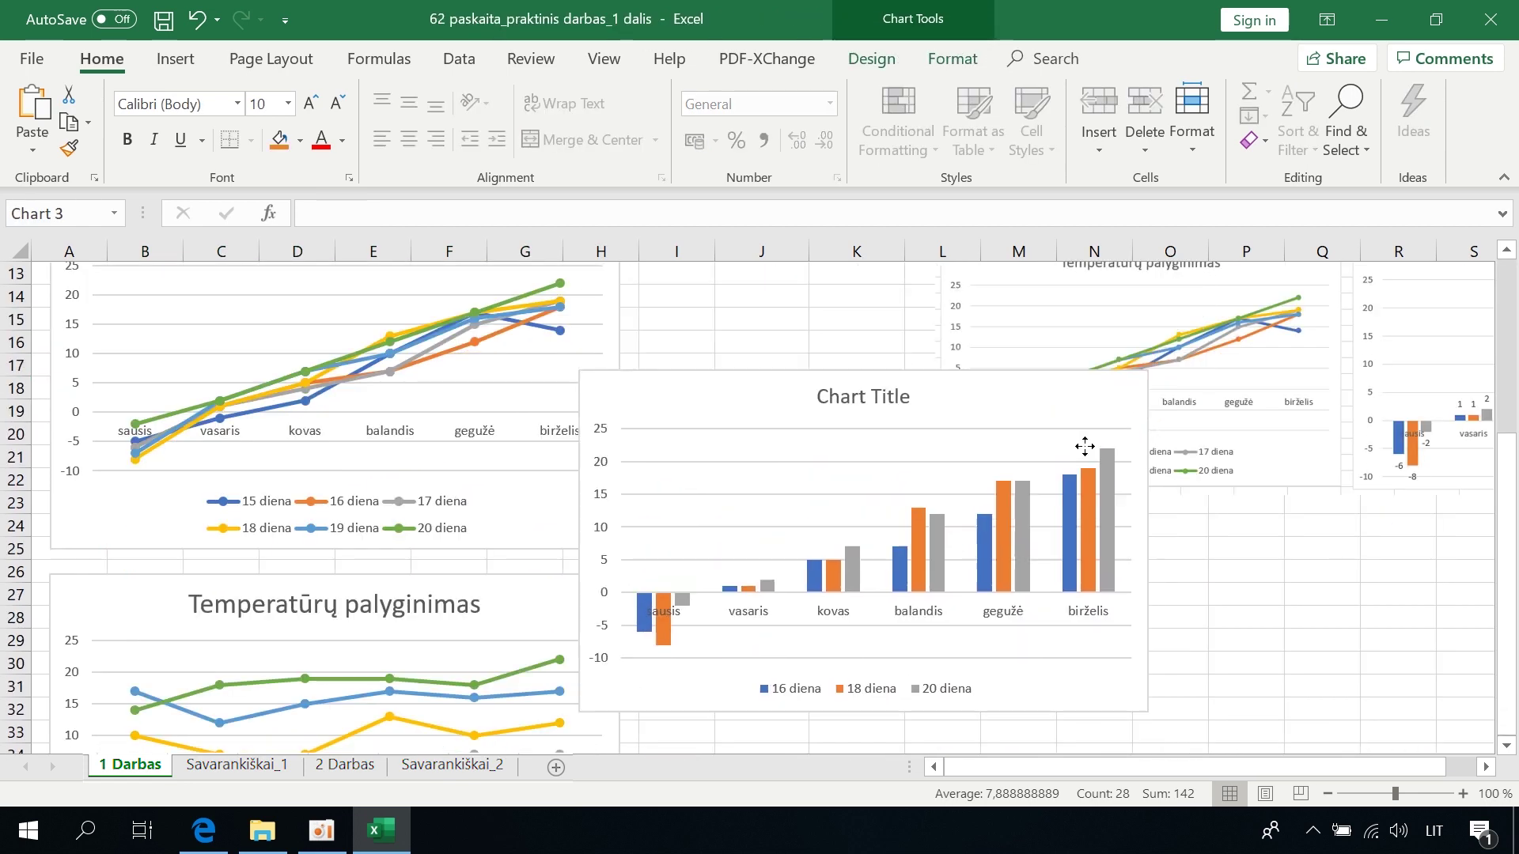
scroll(1127, 589, down, 2)
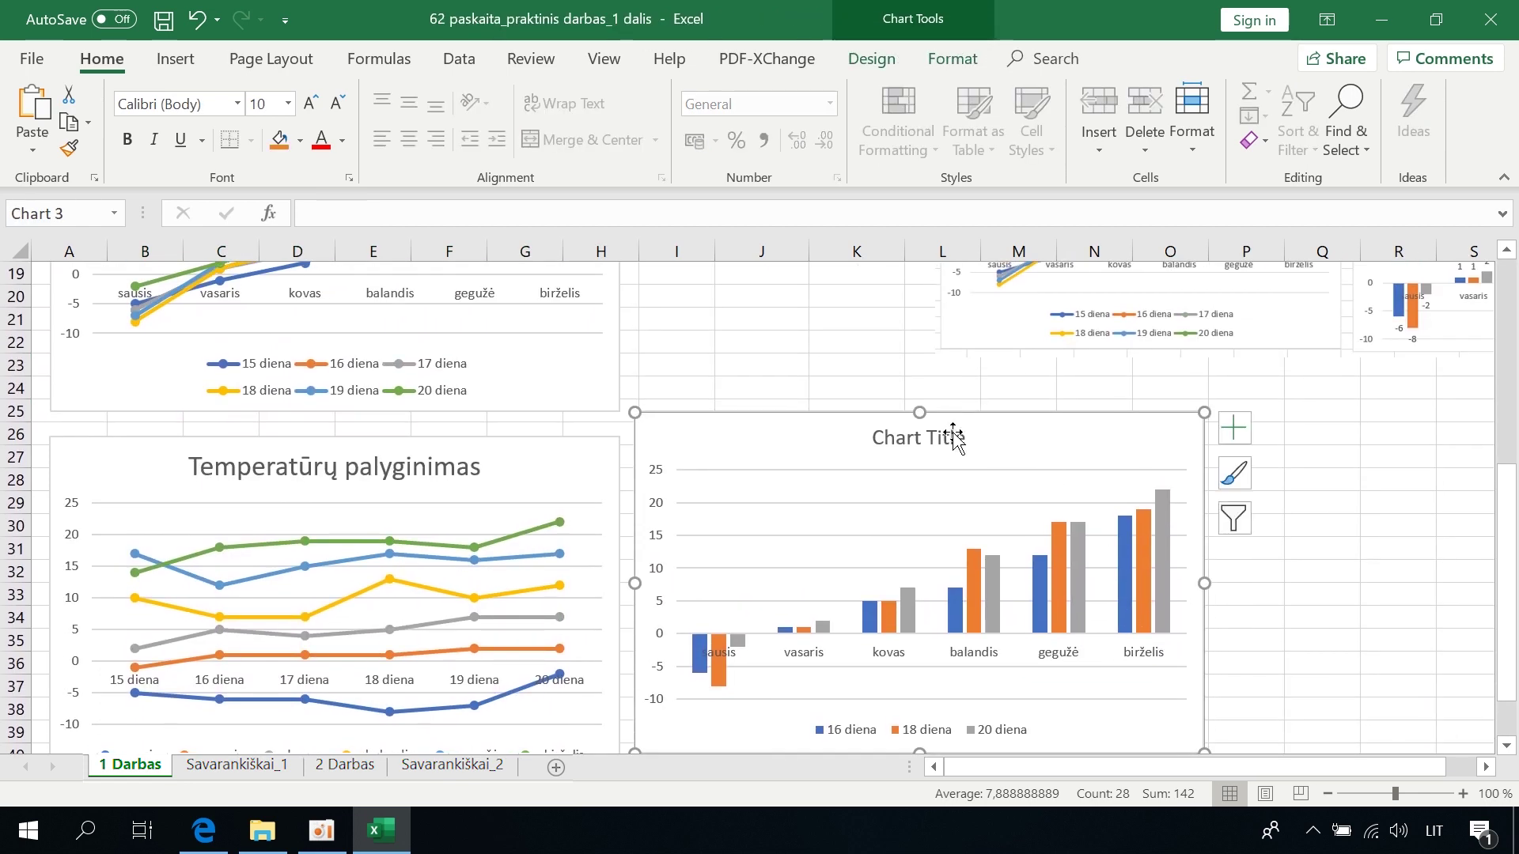
click(950, 435)
triple_click(934, 436)
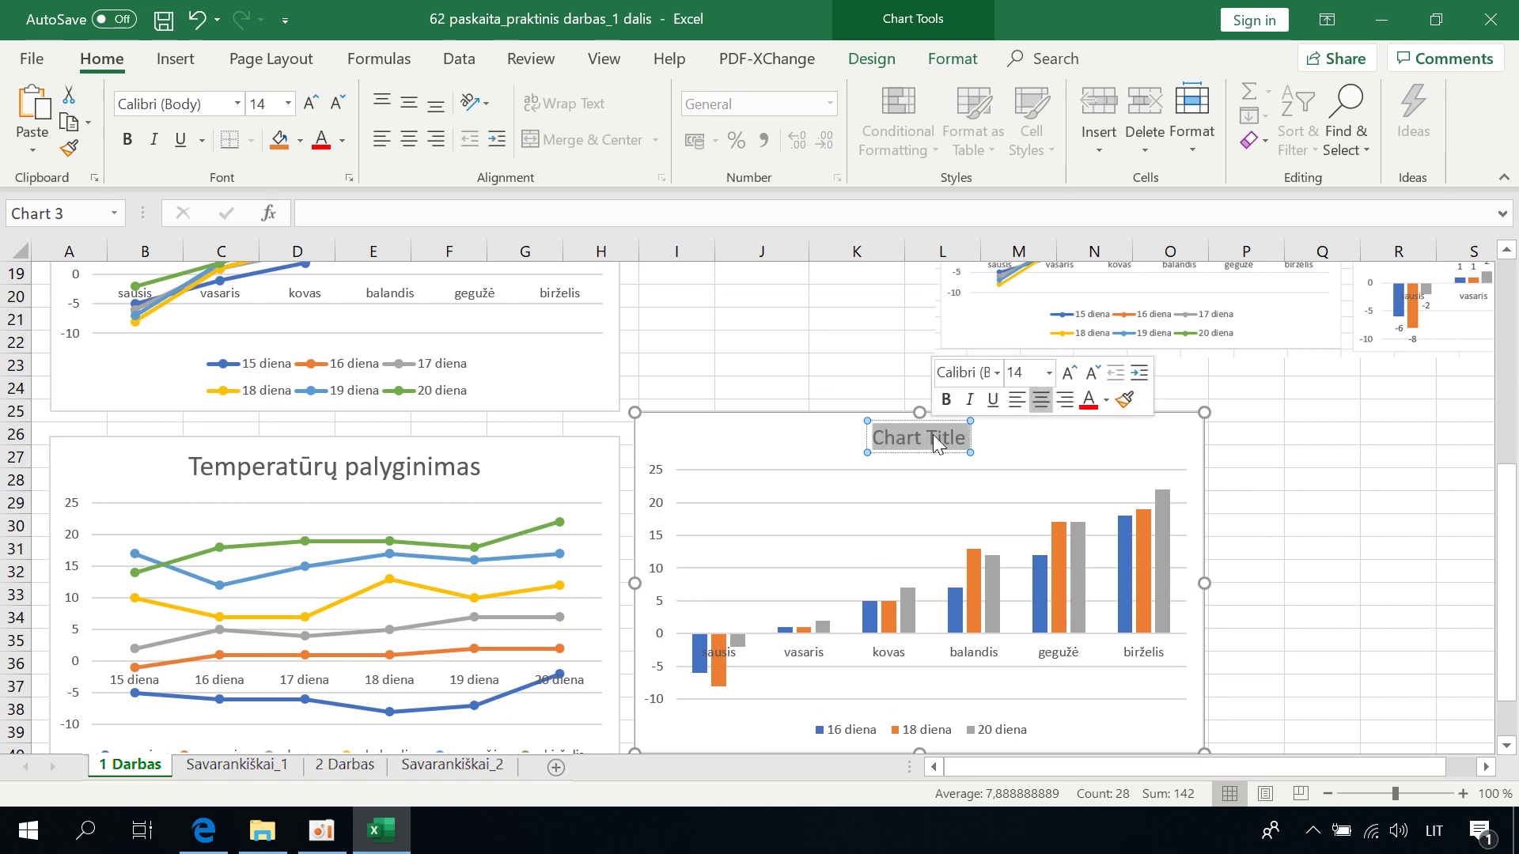
text(T)
key(BackSpace)
text(Temperatūrų palyginimas)
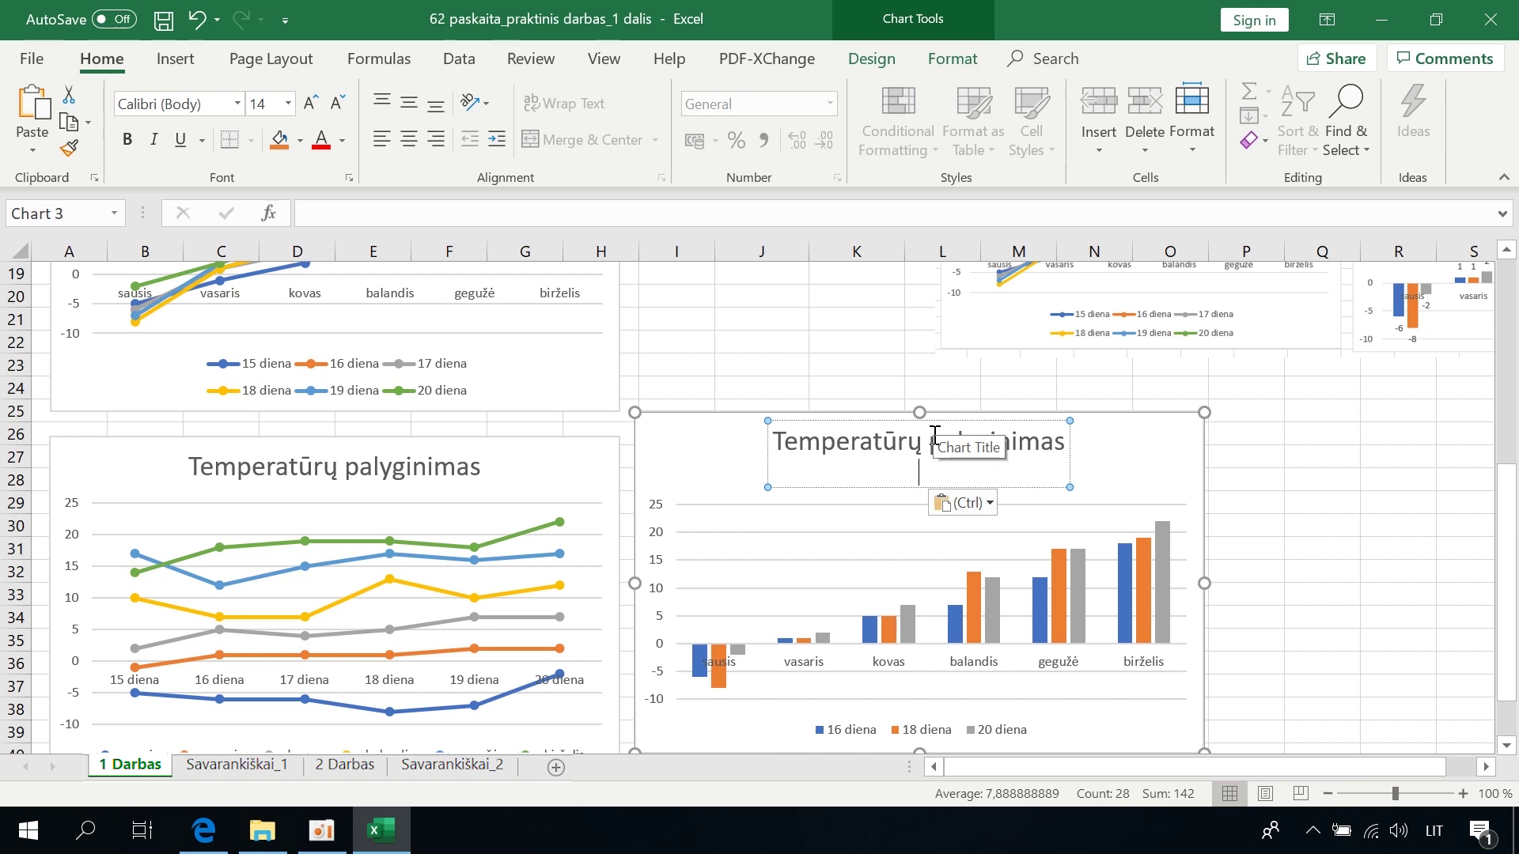
click(1279, 592)
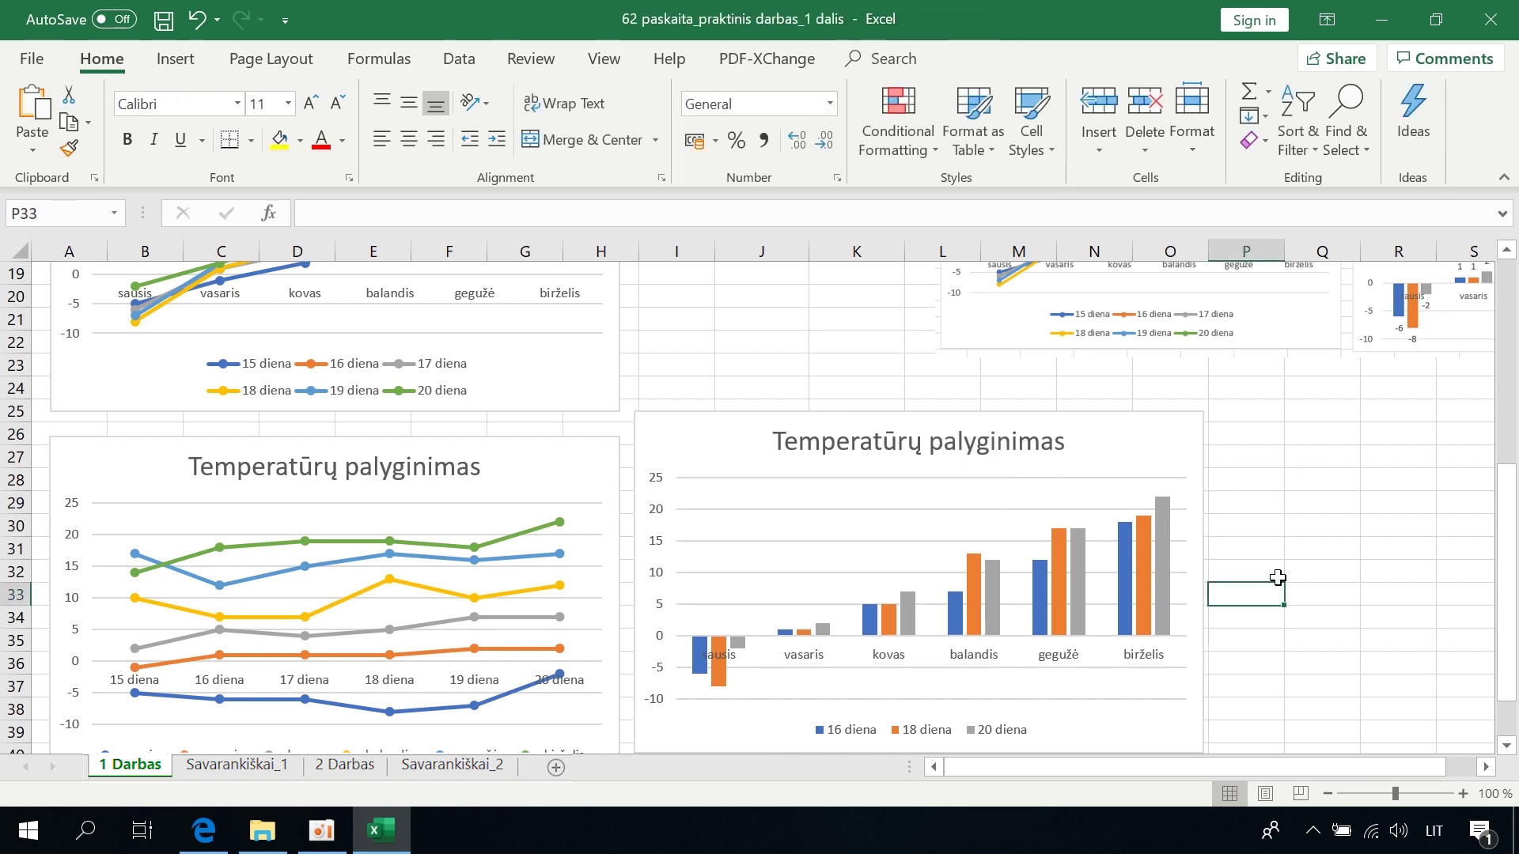
scroll(1405, 433, up, 1)
- Turn on Data Labels so each bar of the column chart shows its value
drag(1306, 767, 1337, 767)
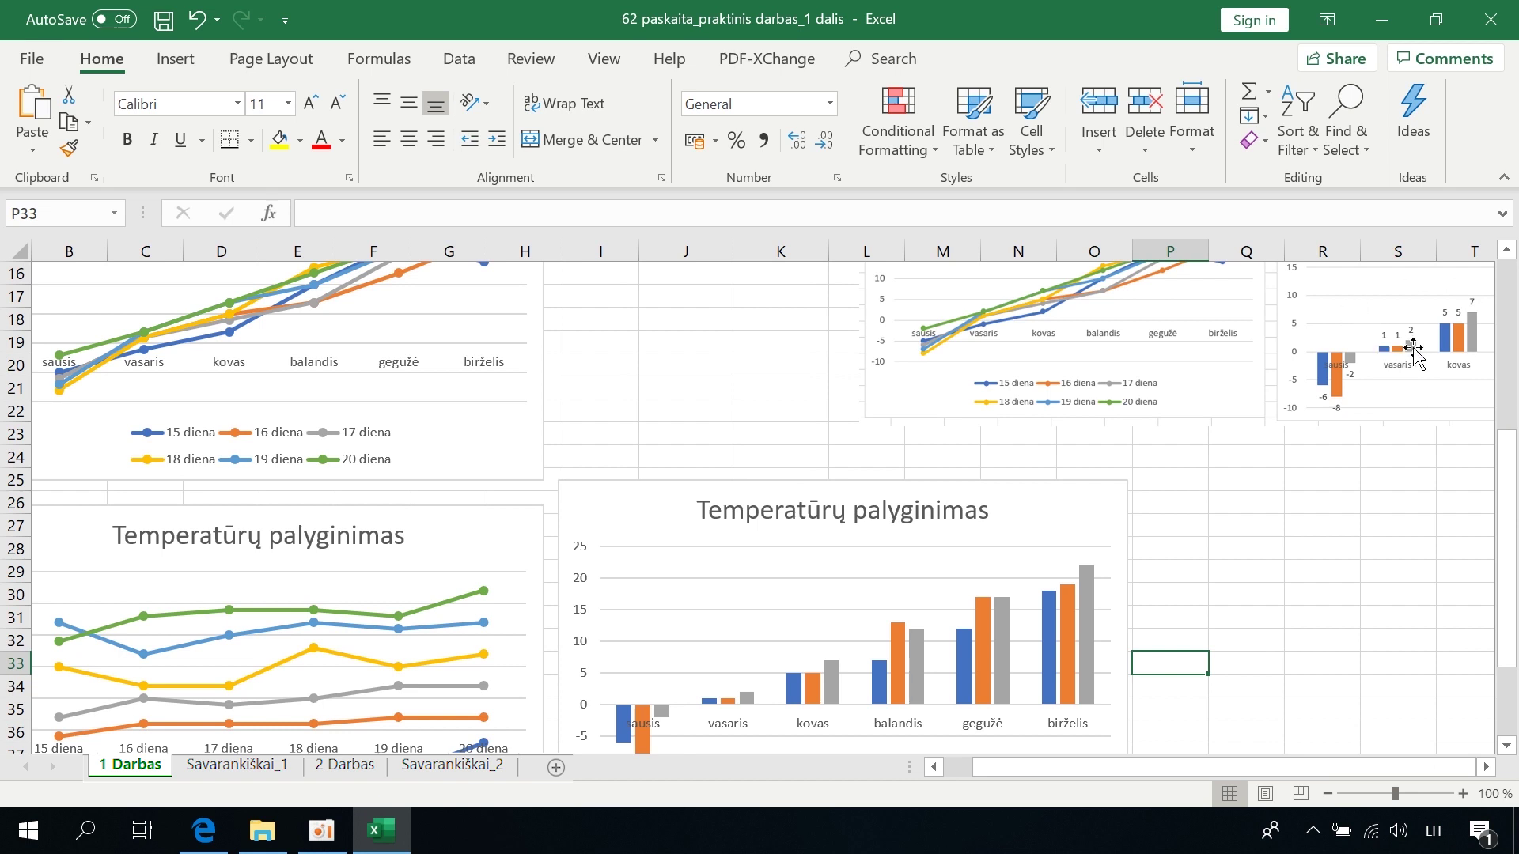
click(1084, 524)
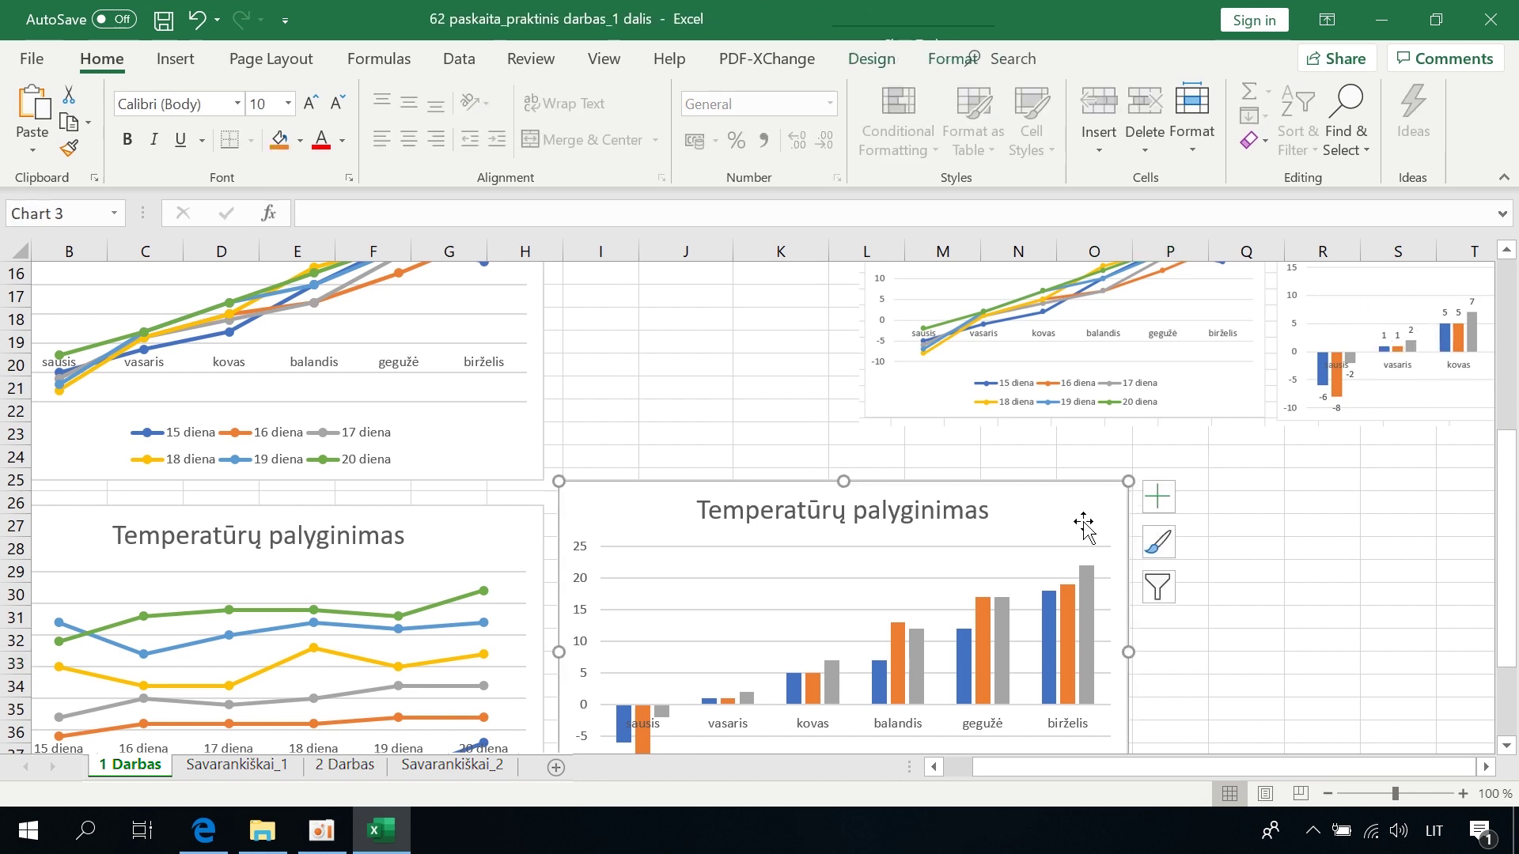
click(1159, 501)
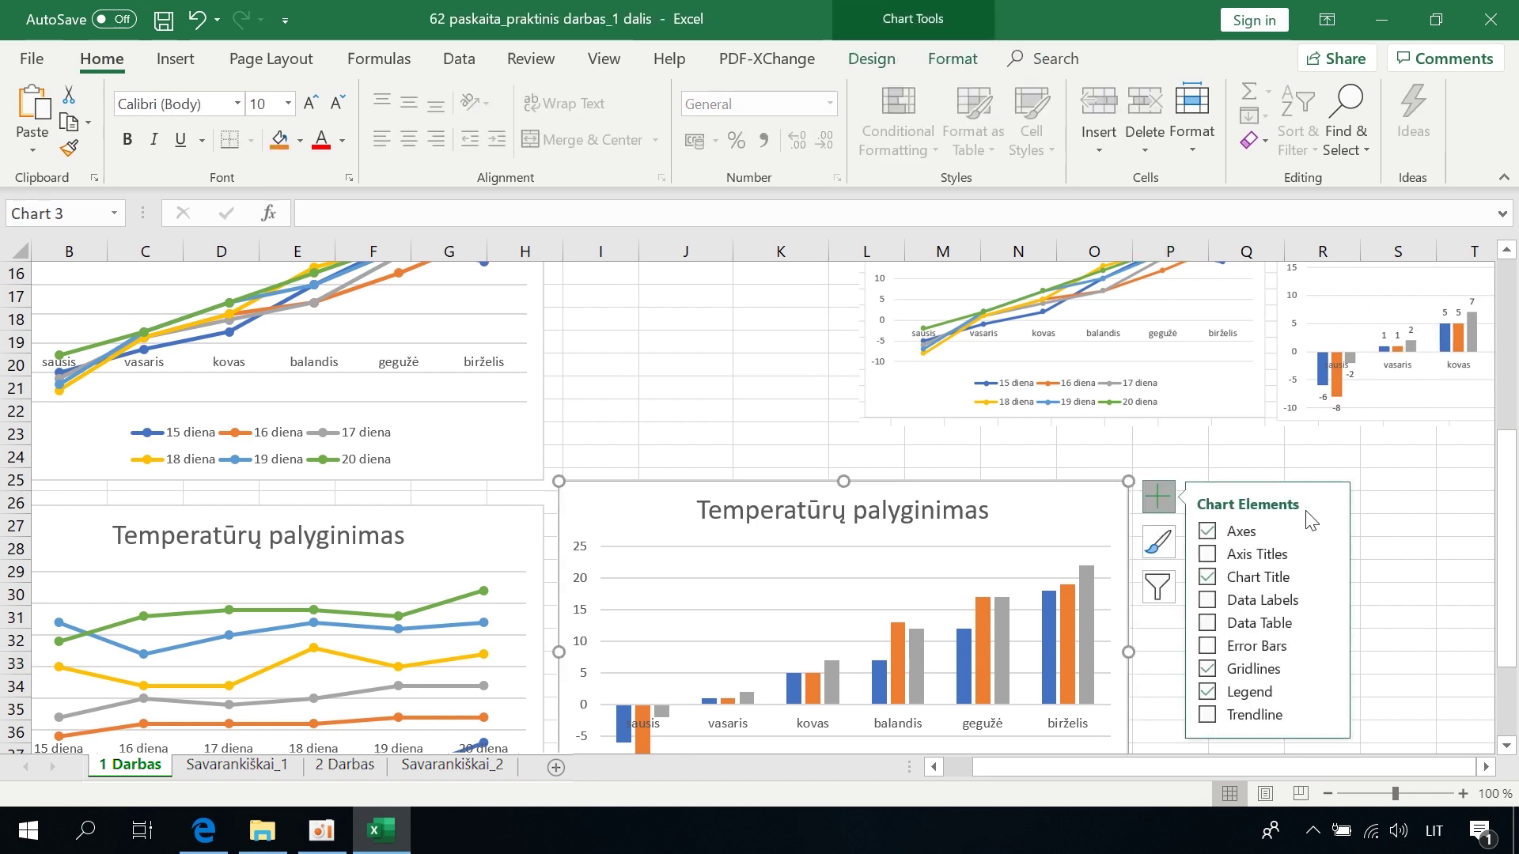
click(1208, 601)
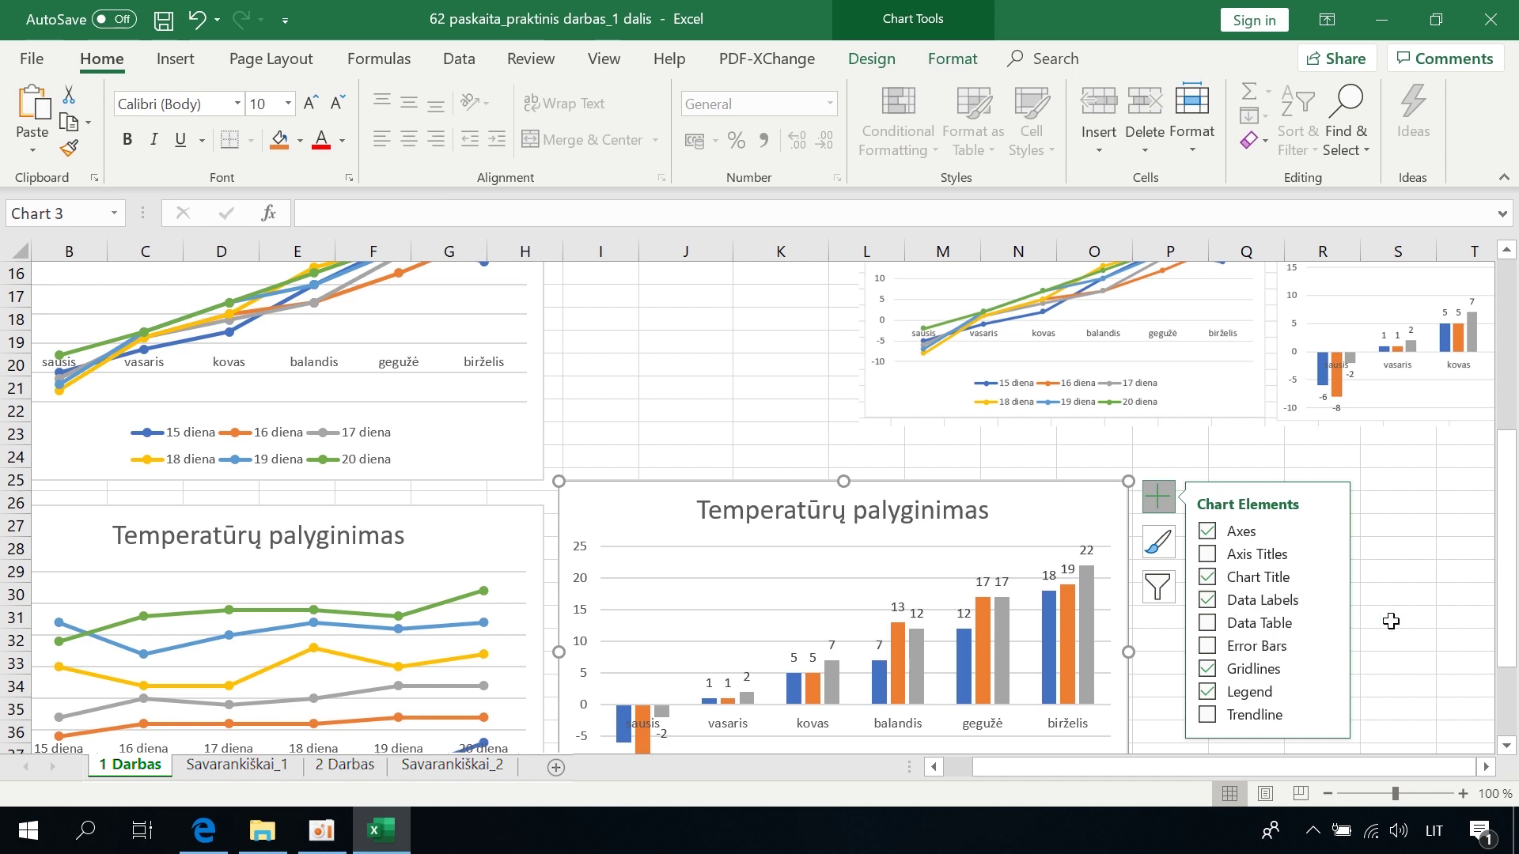
click(1398, 619)
scroll(1052, 647, down, 2)
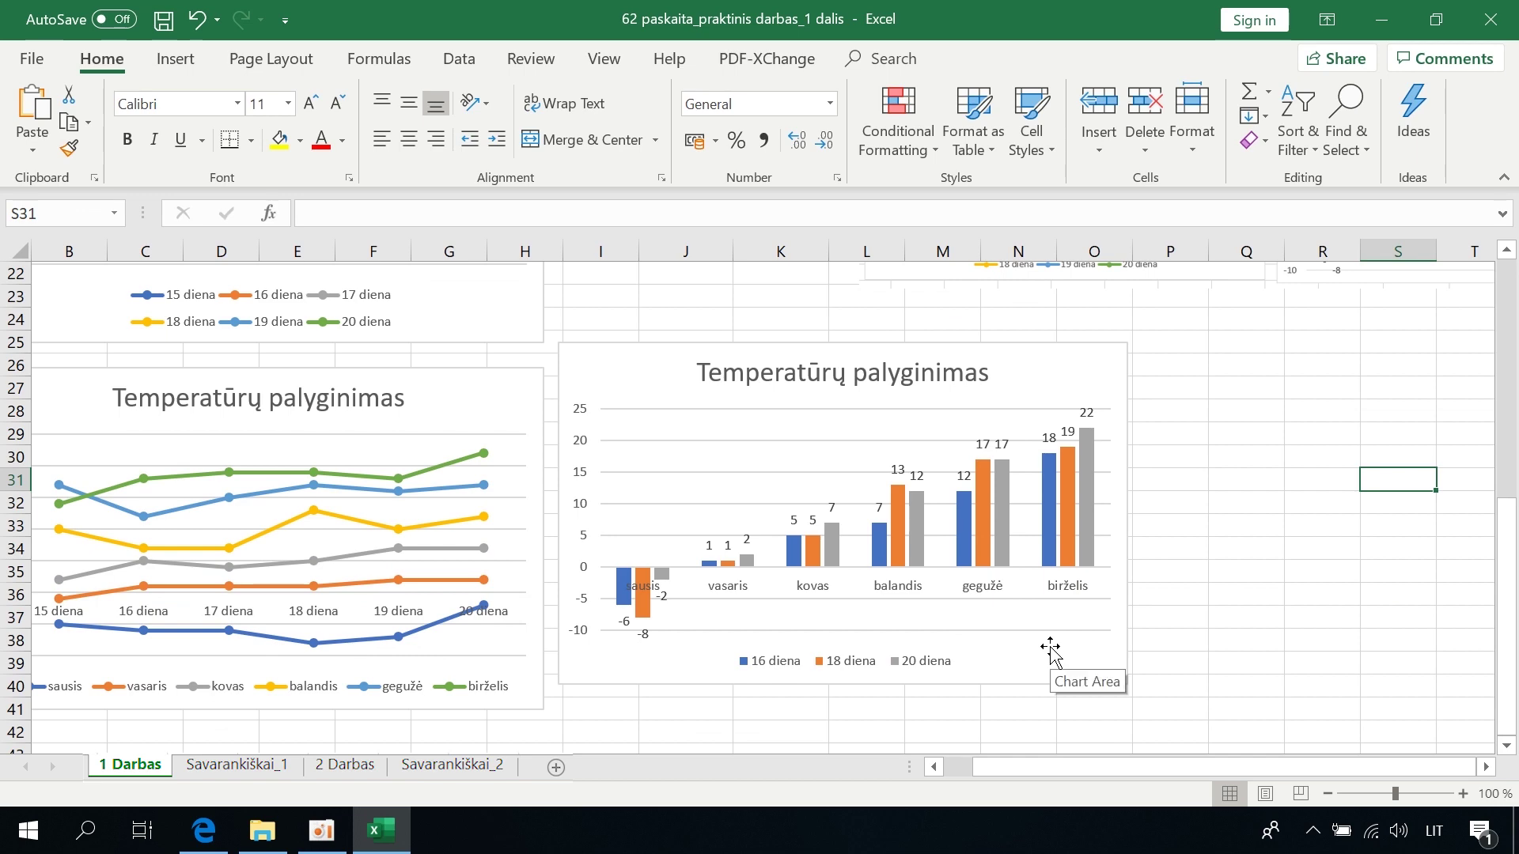
scroll(1052, 650, up, 1)
scroll(1052, 651, up, 5)
scroll(1052, 650, up, 1)
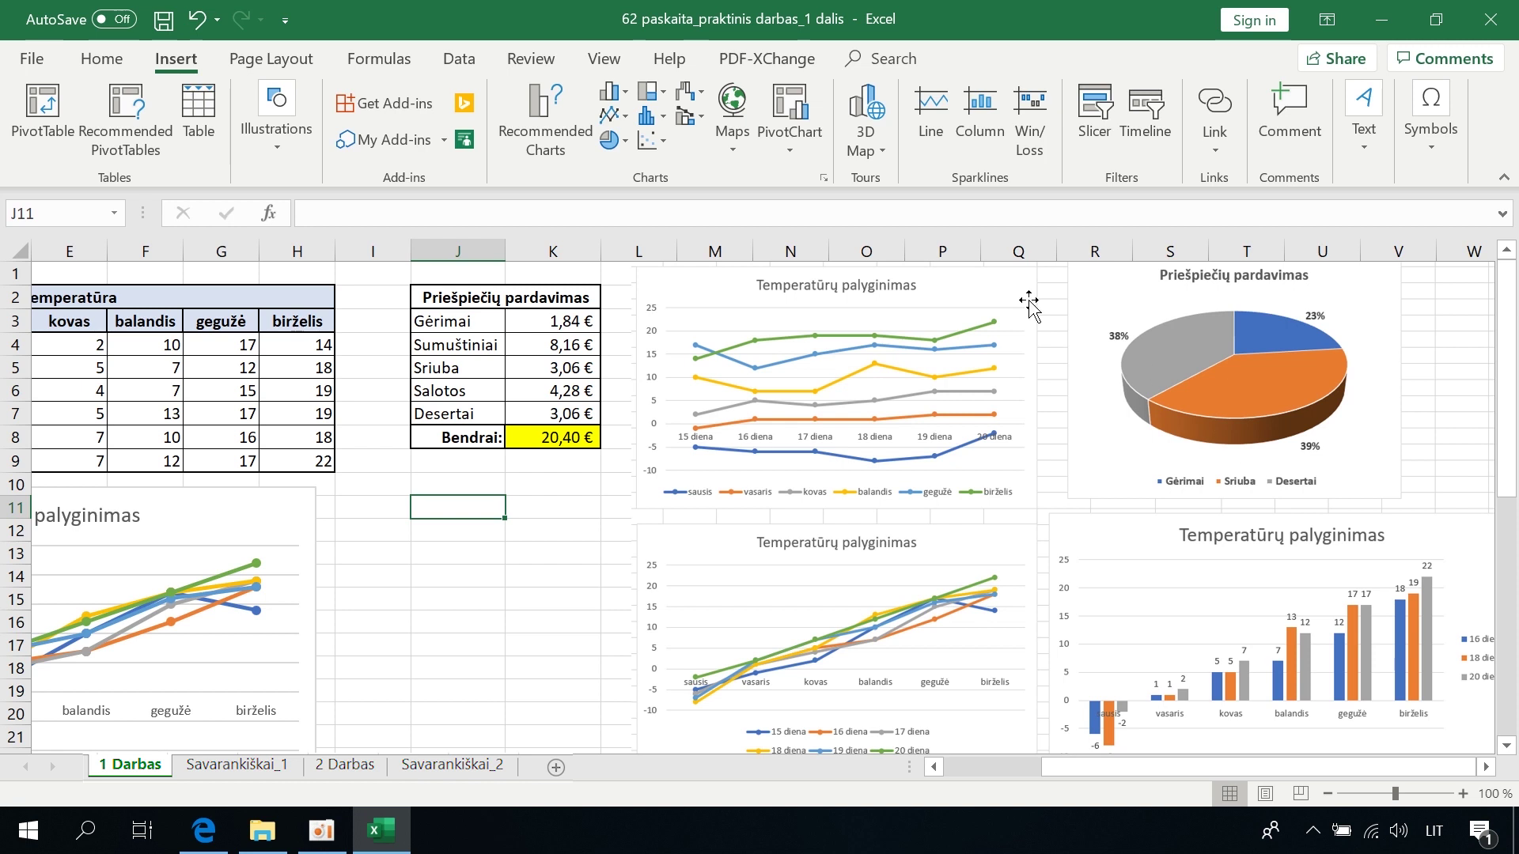
- Select the Gėrimai row and its amount in the Priešpiečių pardavimas table
drag(482, 321, 546, 325)
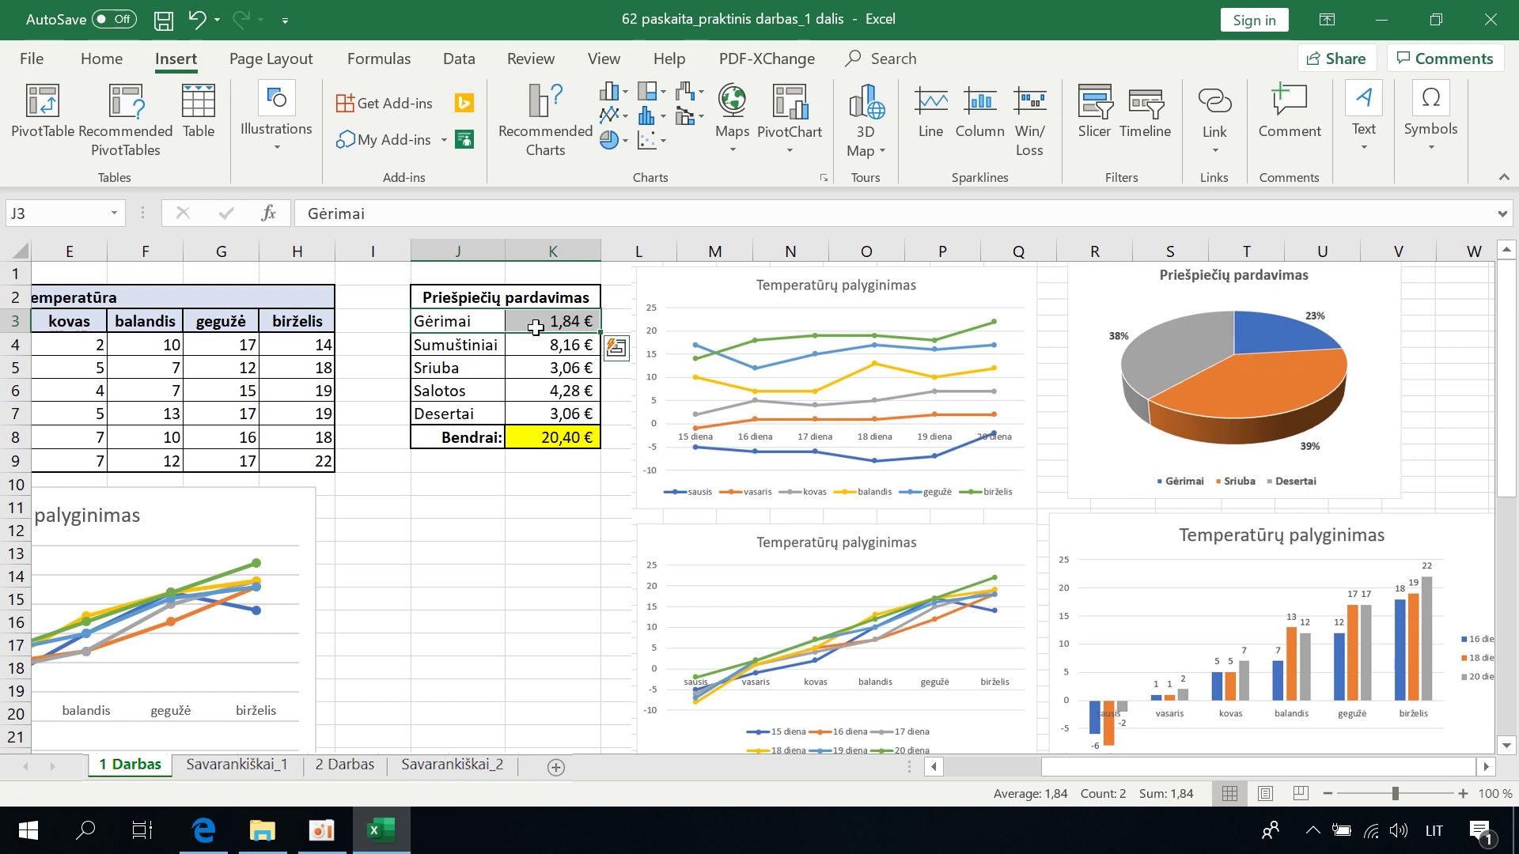
- Add the Sriuba and Desertai rows to the selection and insert a 3-D pie chart
ctrl+drag(454, 368, 528, 368)
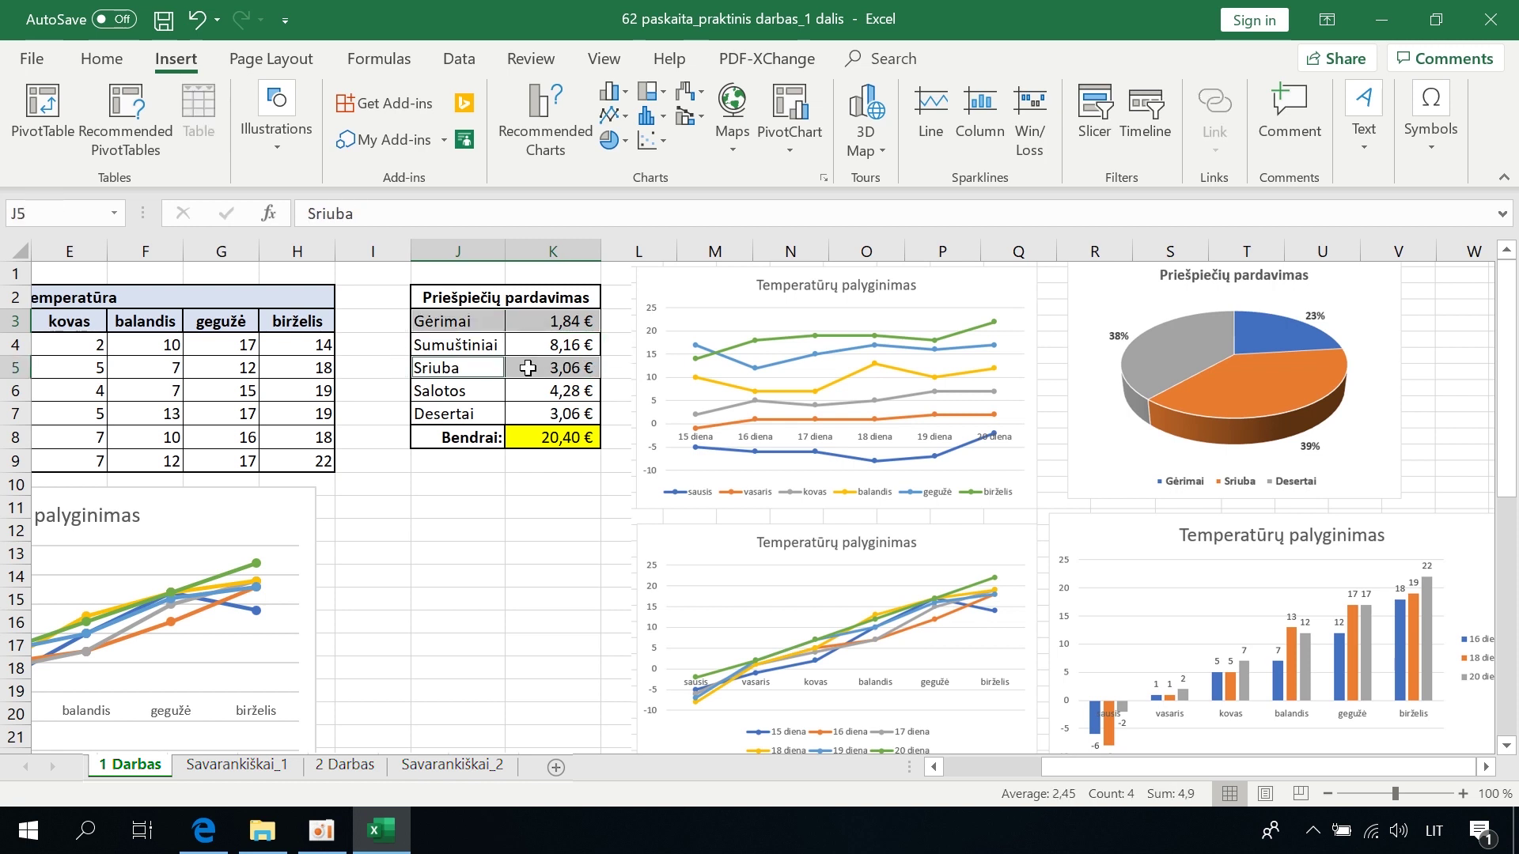
ctrl+drag(475, 413, 538, 413)
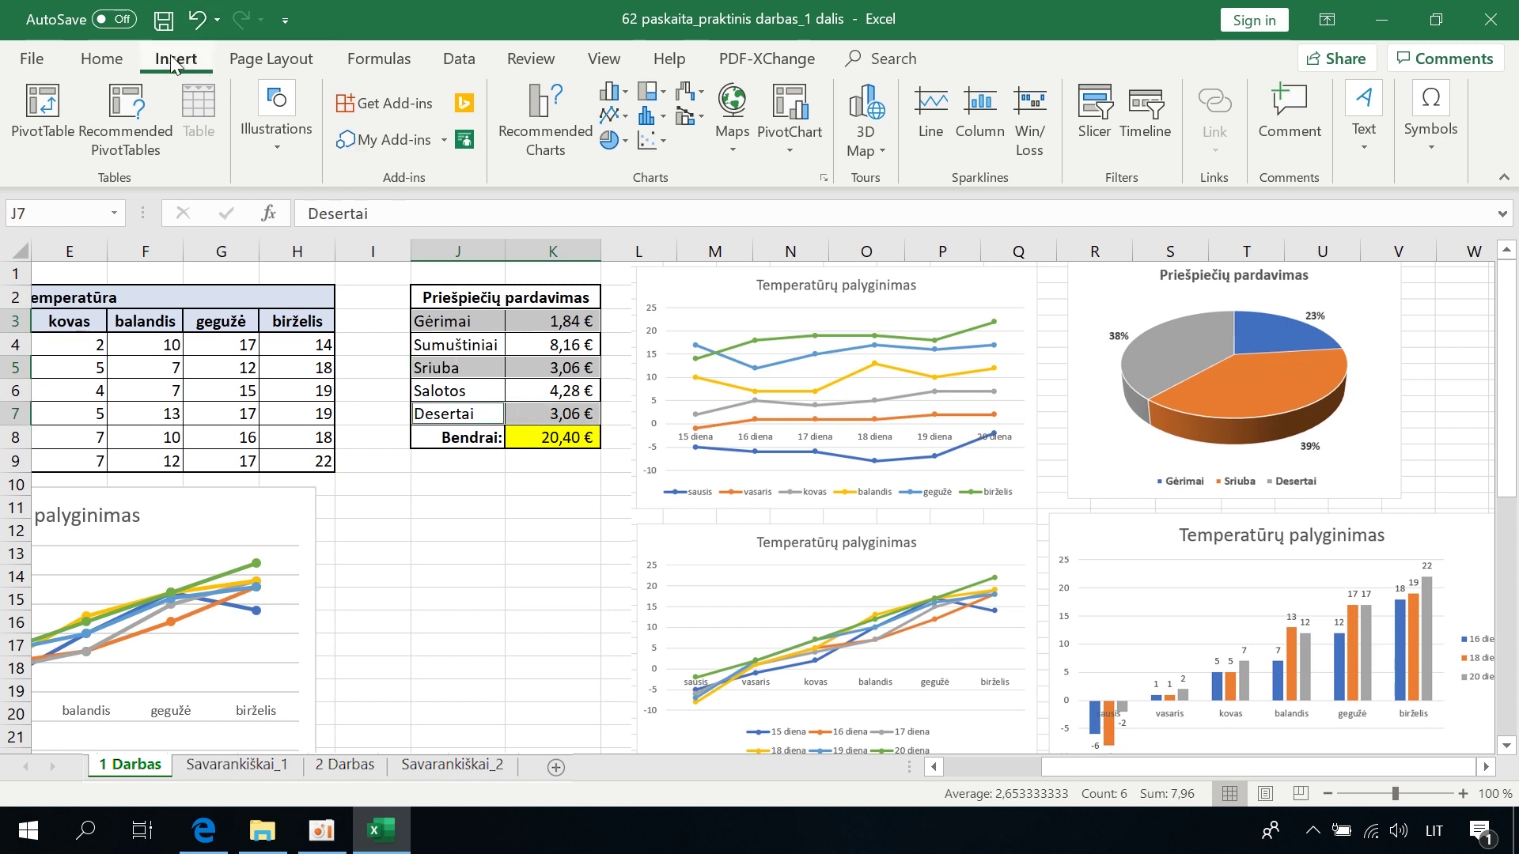
click(612, 141)
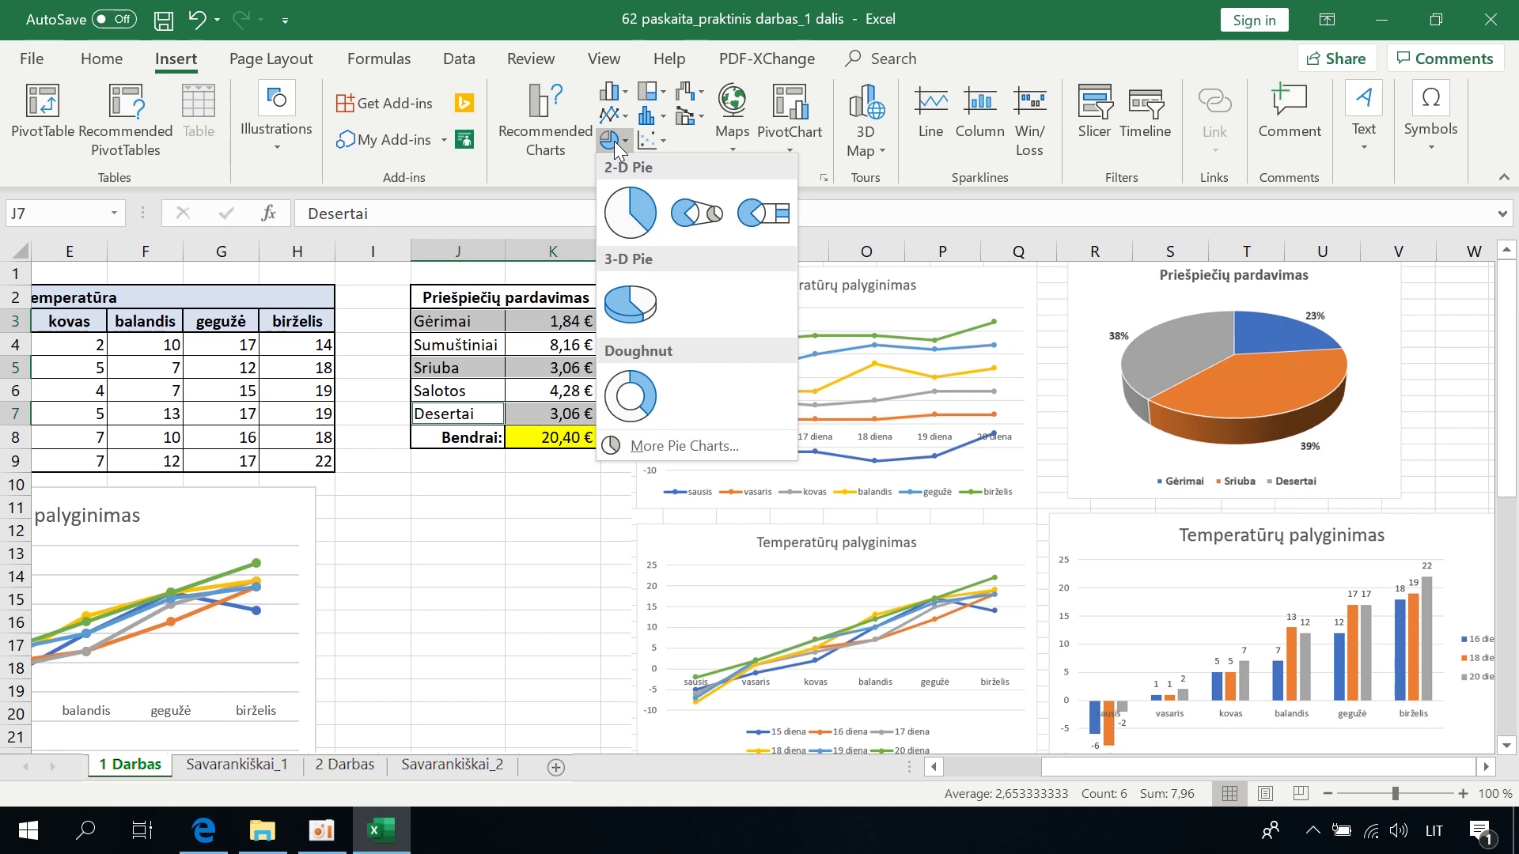
click(640, 301)
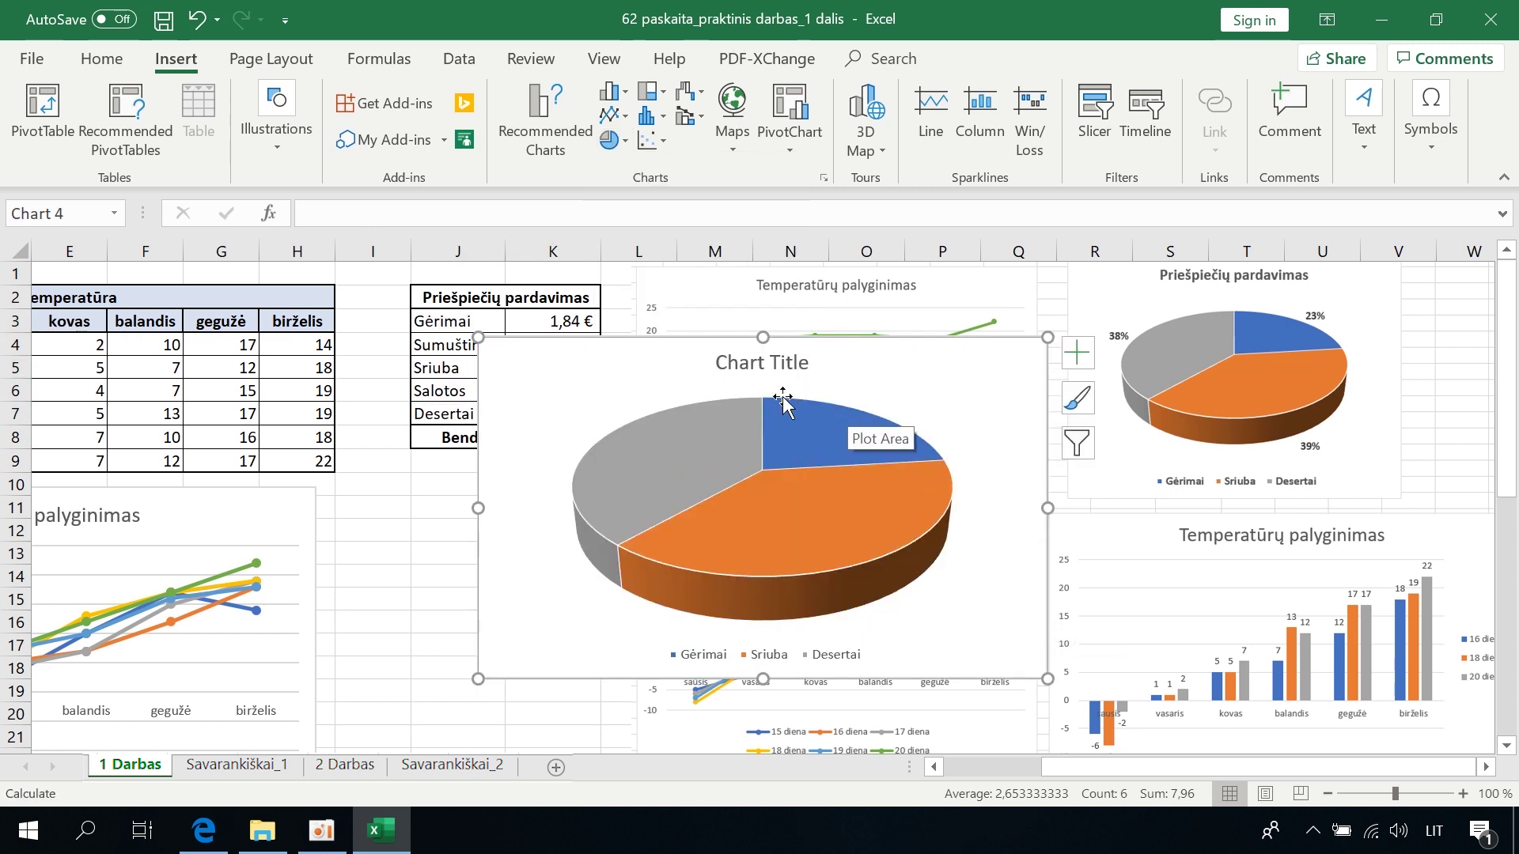
- Copy the Priešpiečių pardavimas heading text from J2 and select the chart's placeholder title
click(568, 297)
double_click(540, 298)
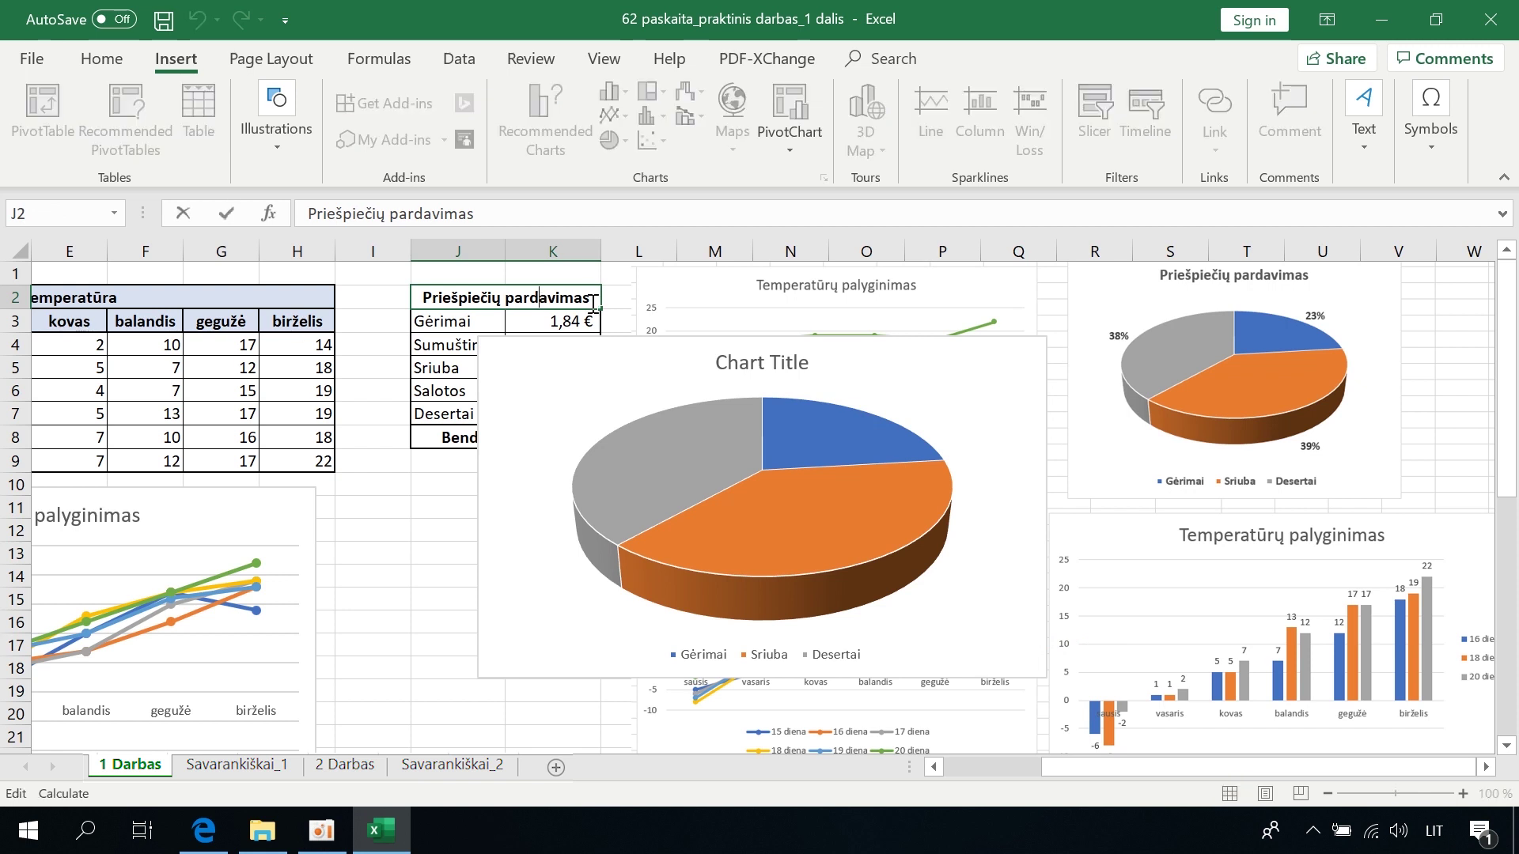
drag(567, 303, 370, 325)
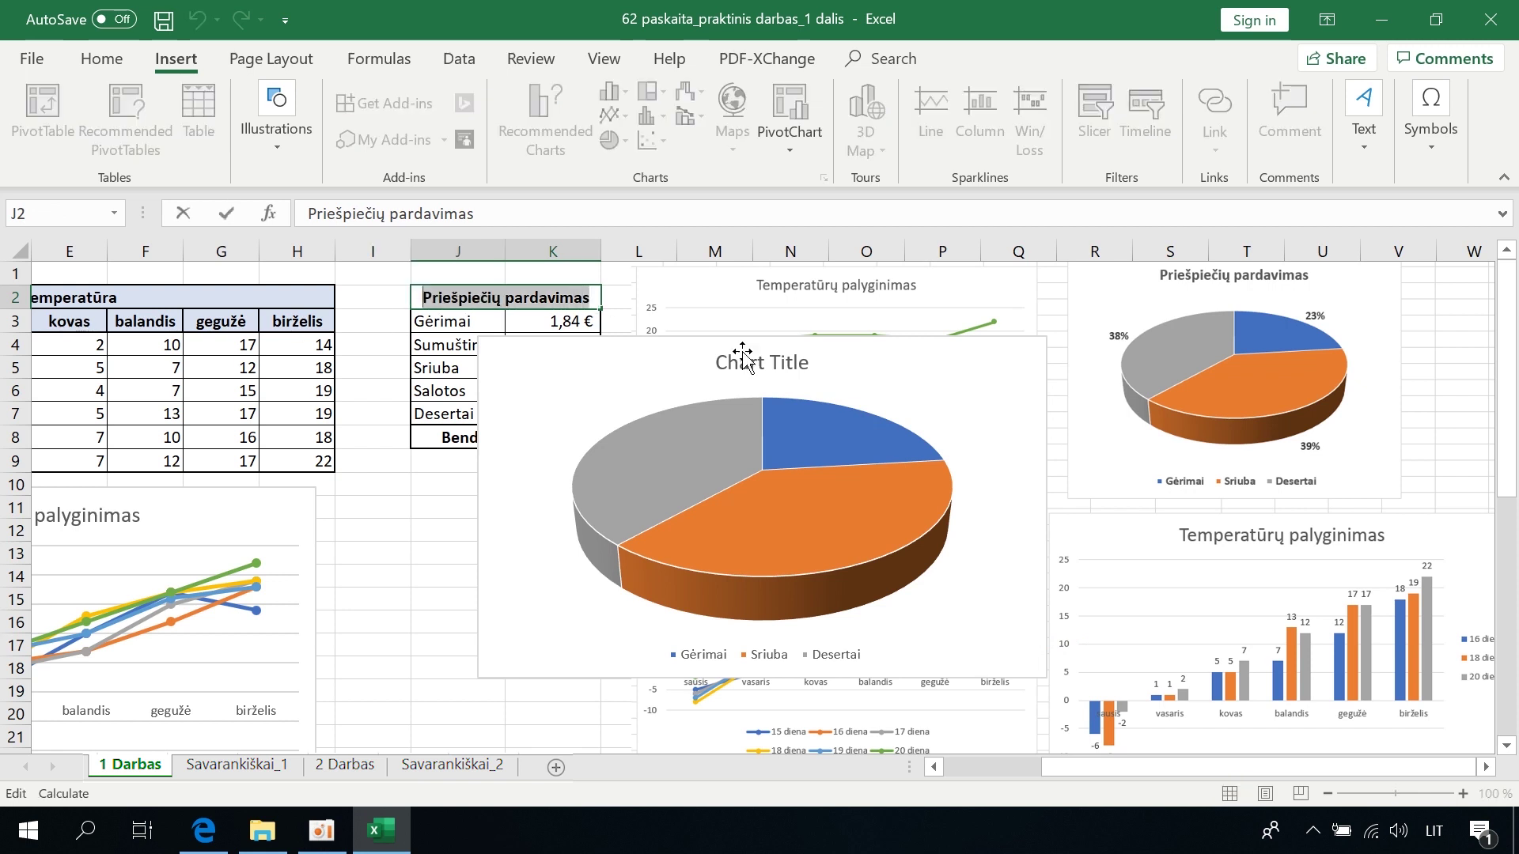
click(779, 364)
triple_click(773, 365)
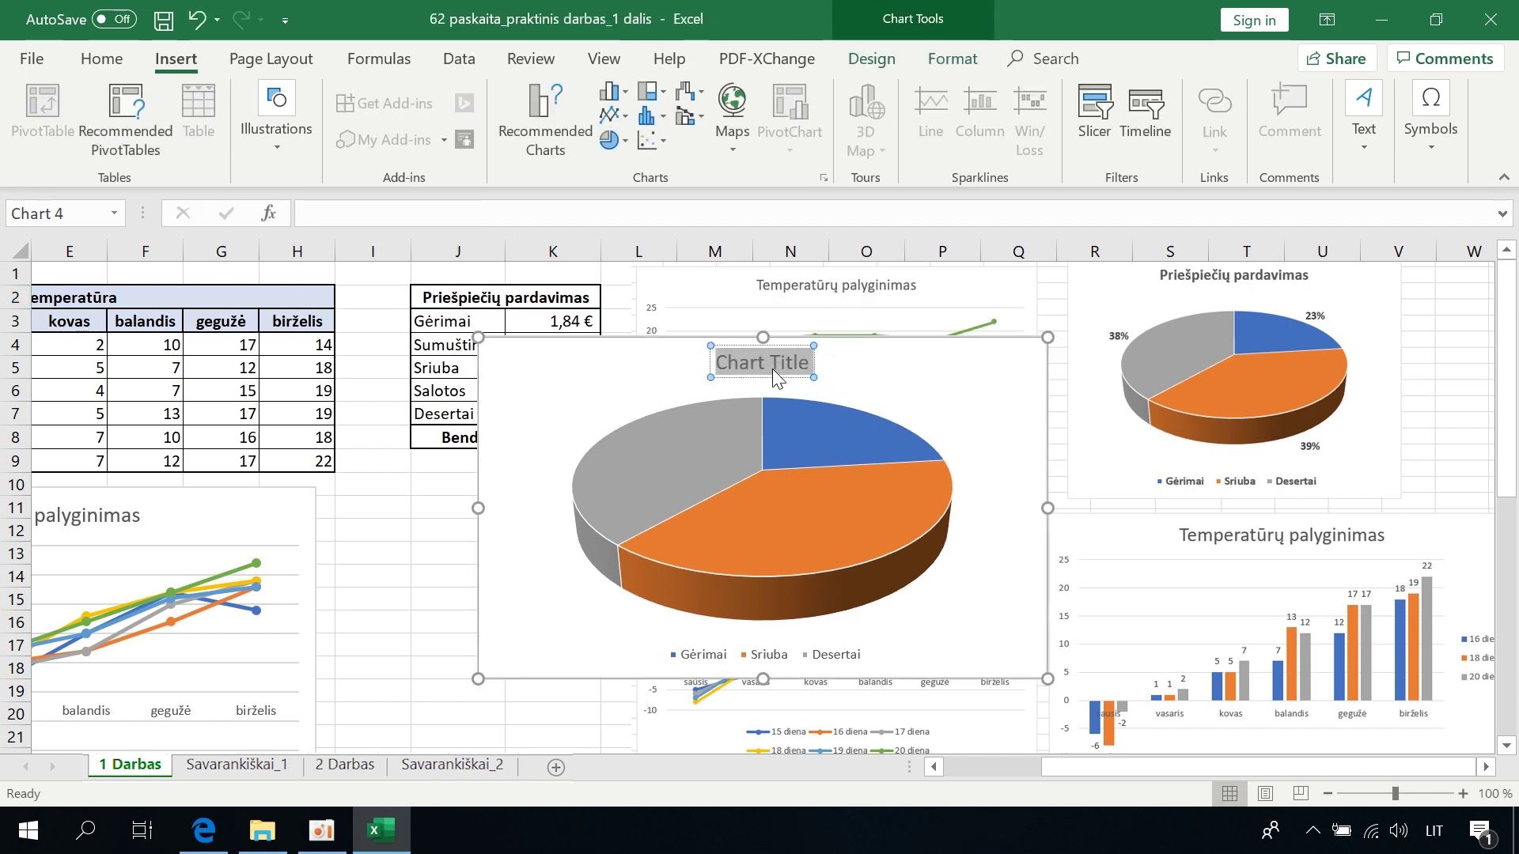
- Title the pie chart Priešpiečių pardavimas, shift it left, and add euro value data labels
text(Priešpiečių pardavimas)
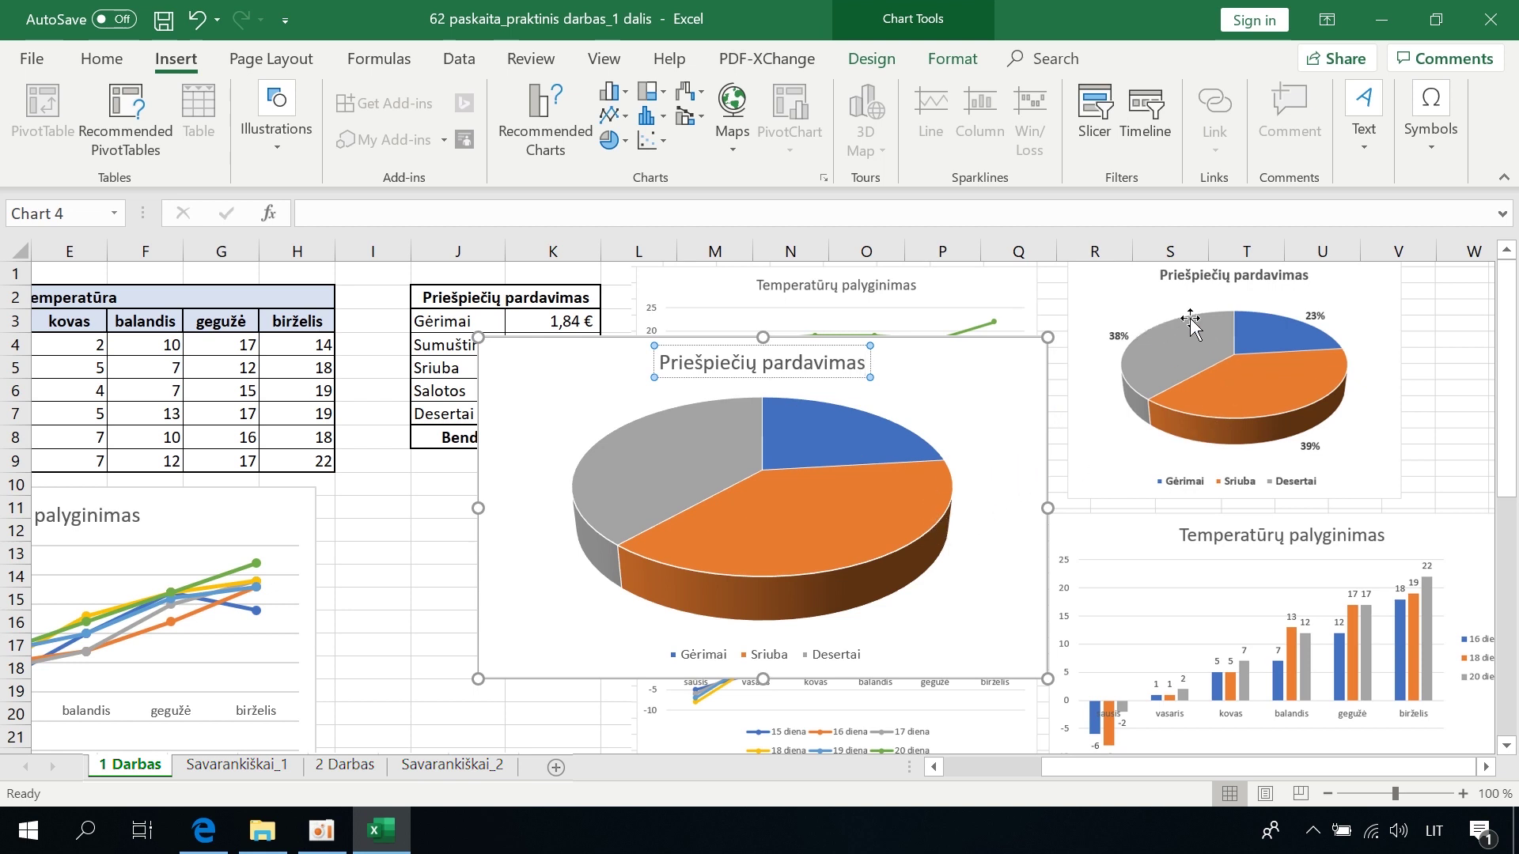
drag(952, 359, 769, 360)
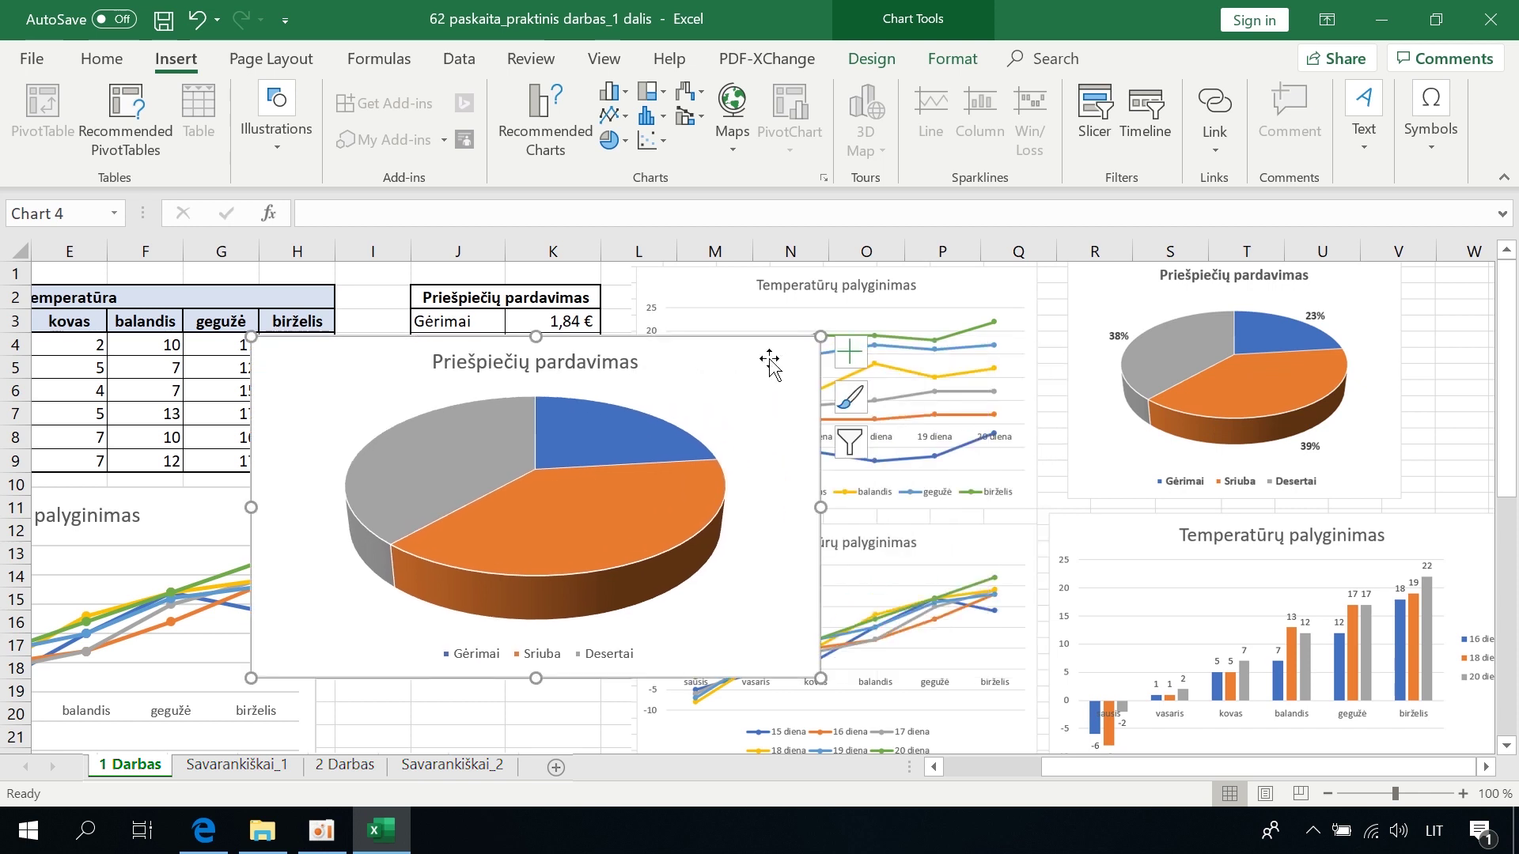
click(856, 357)
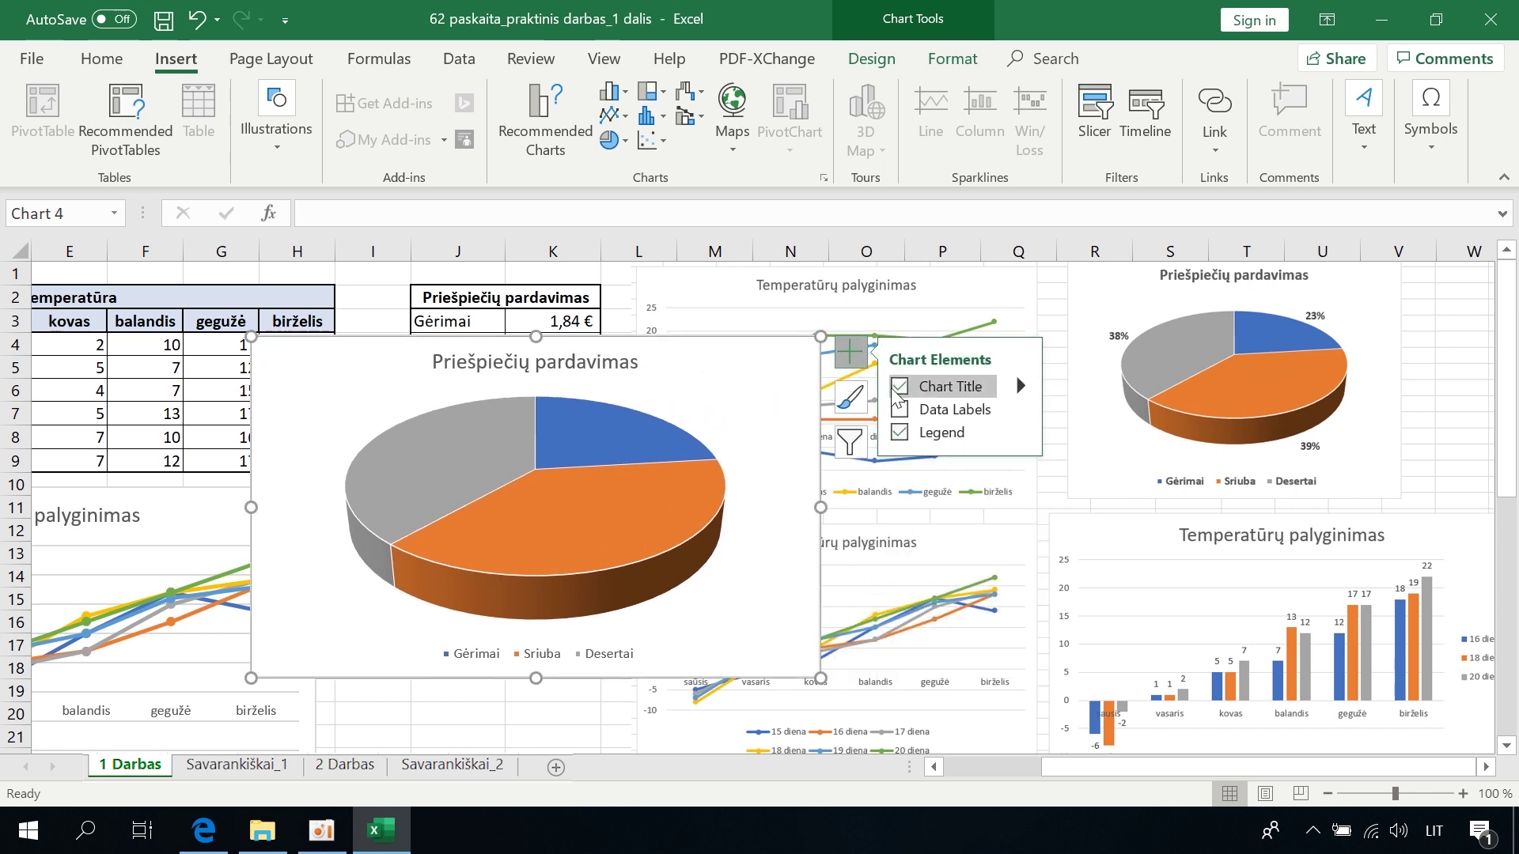
click(901, 409)
click(900, 410)
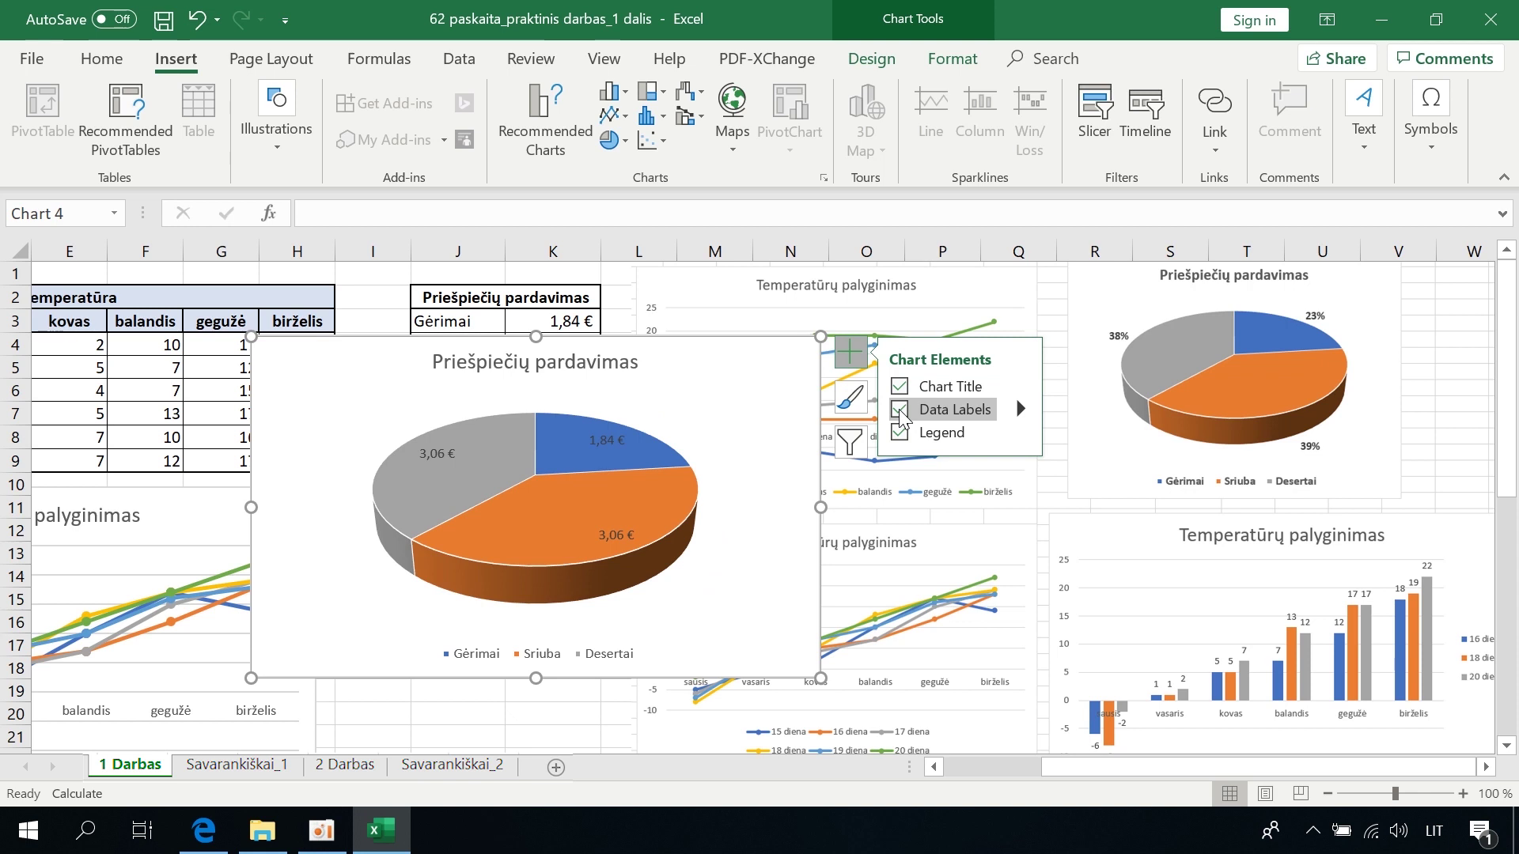
- Switch the slice labels from euro values to percentages (23%, 38%, 39%) in Format Data Labels
click(1020, 405)
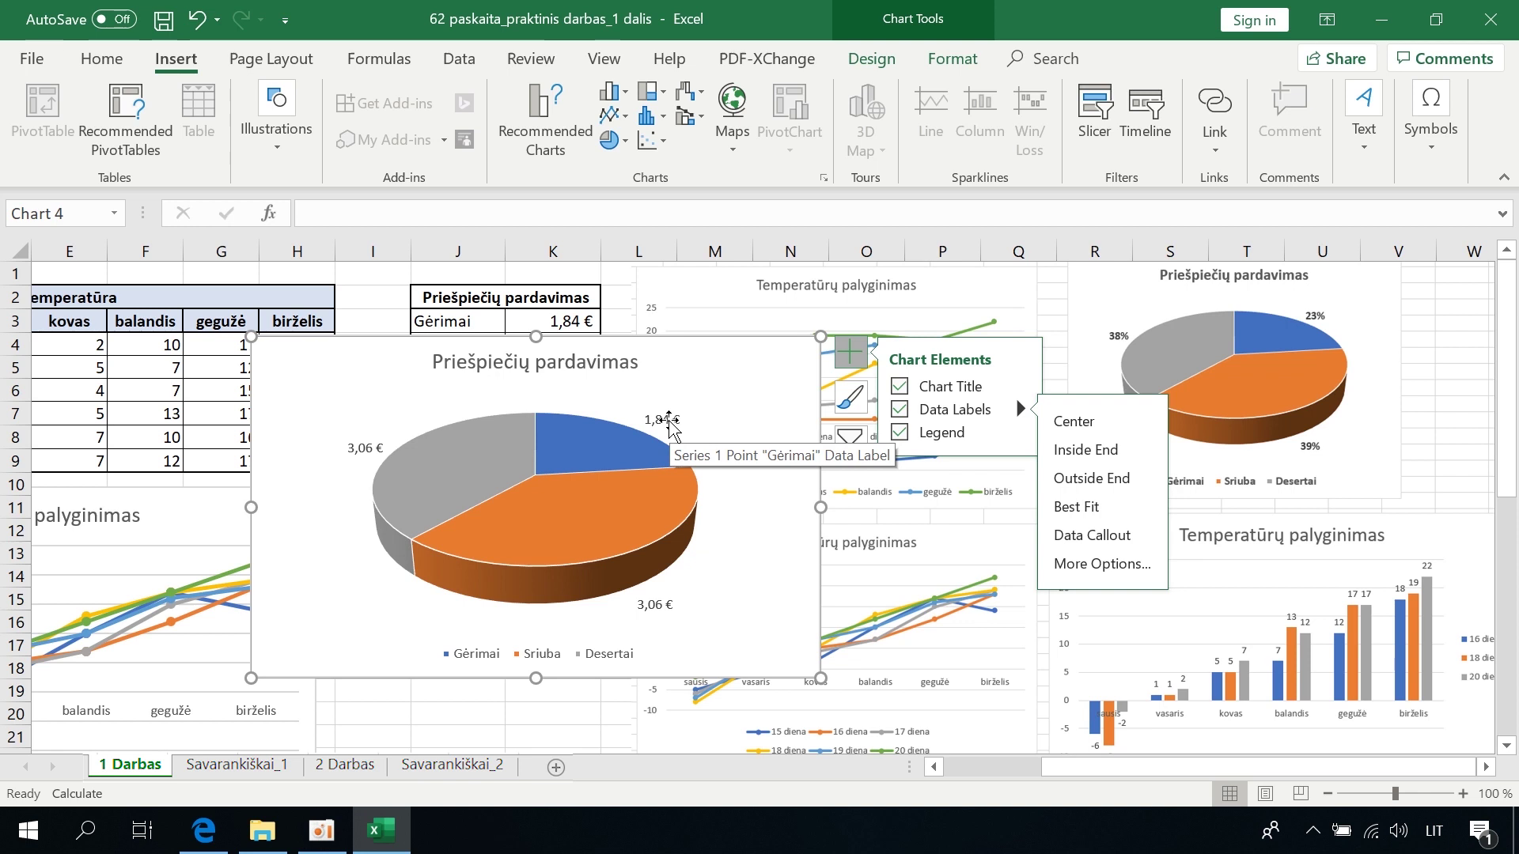
right_click(670, 428)
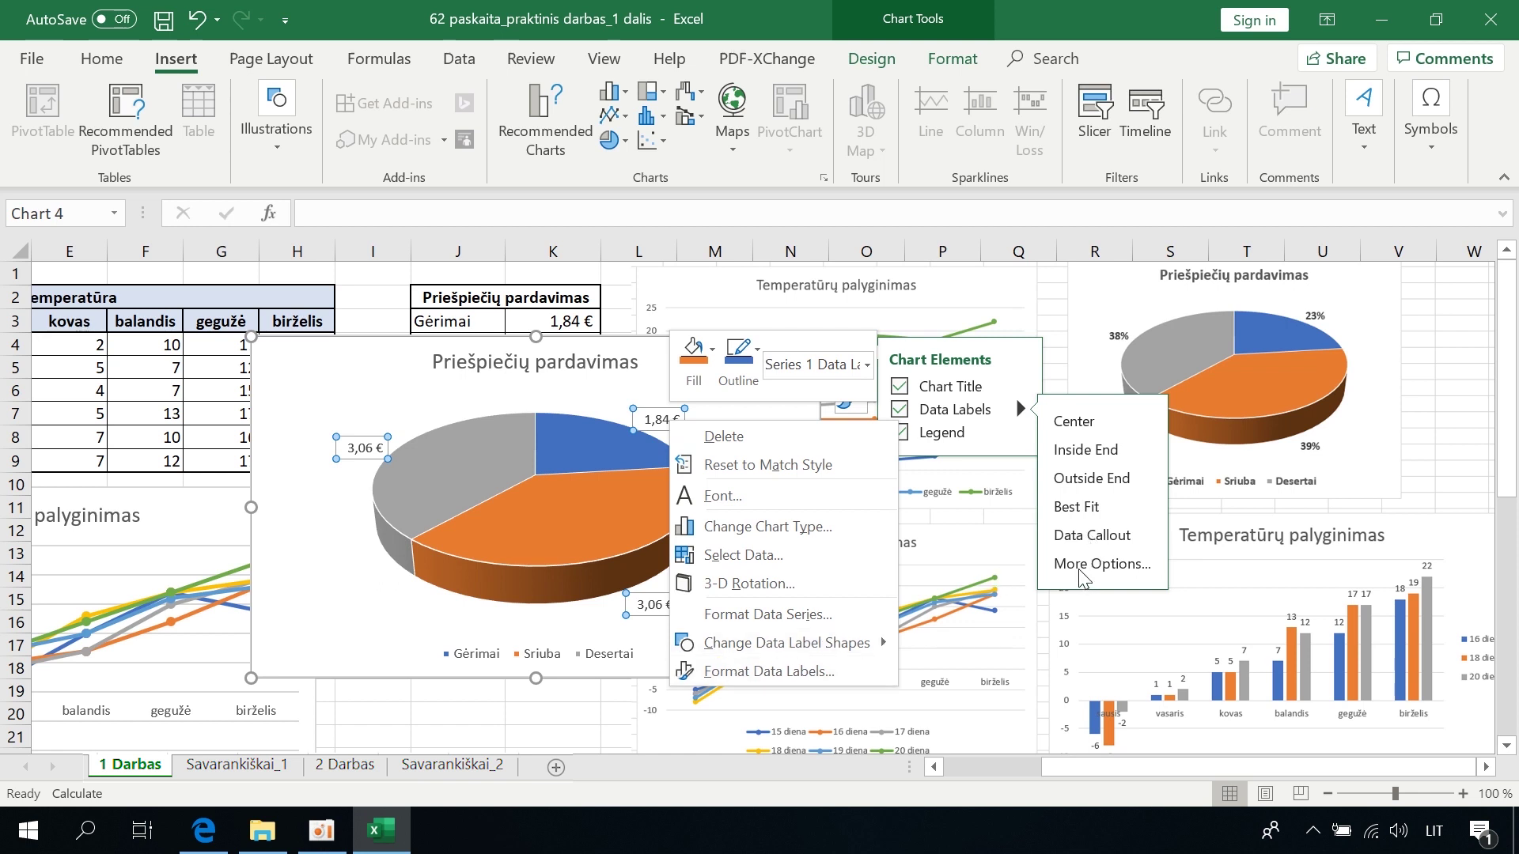
click(772, 671)
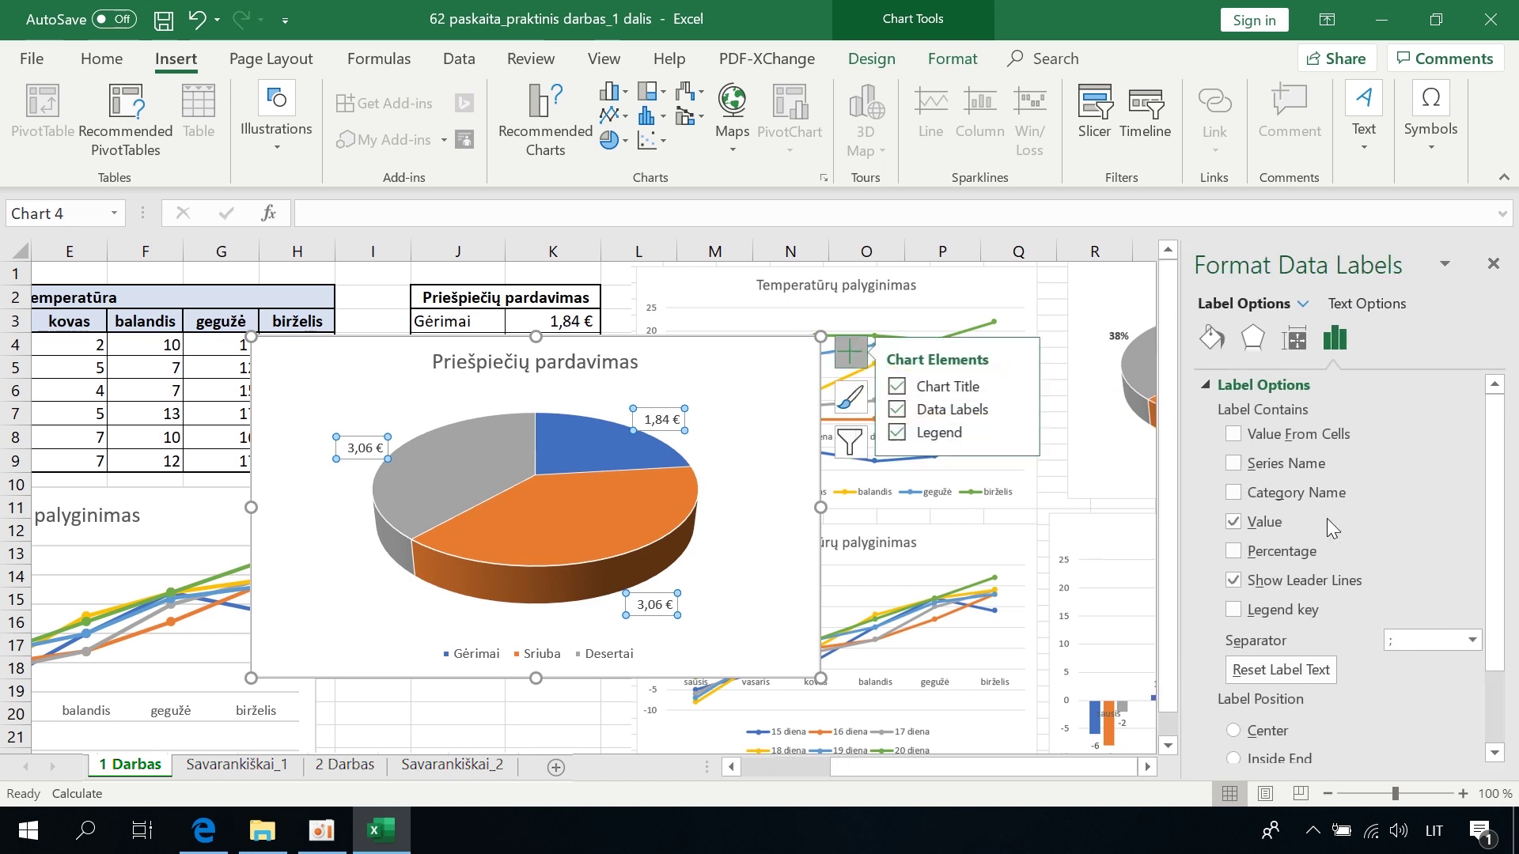
click(1234, 522)
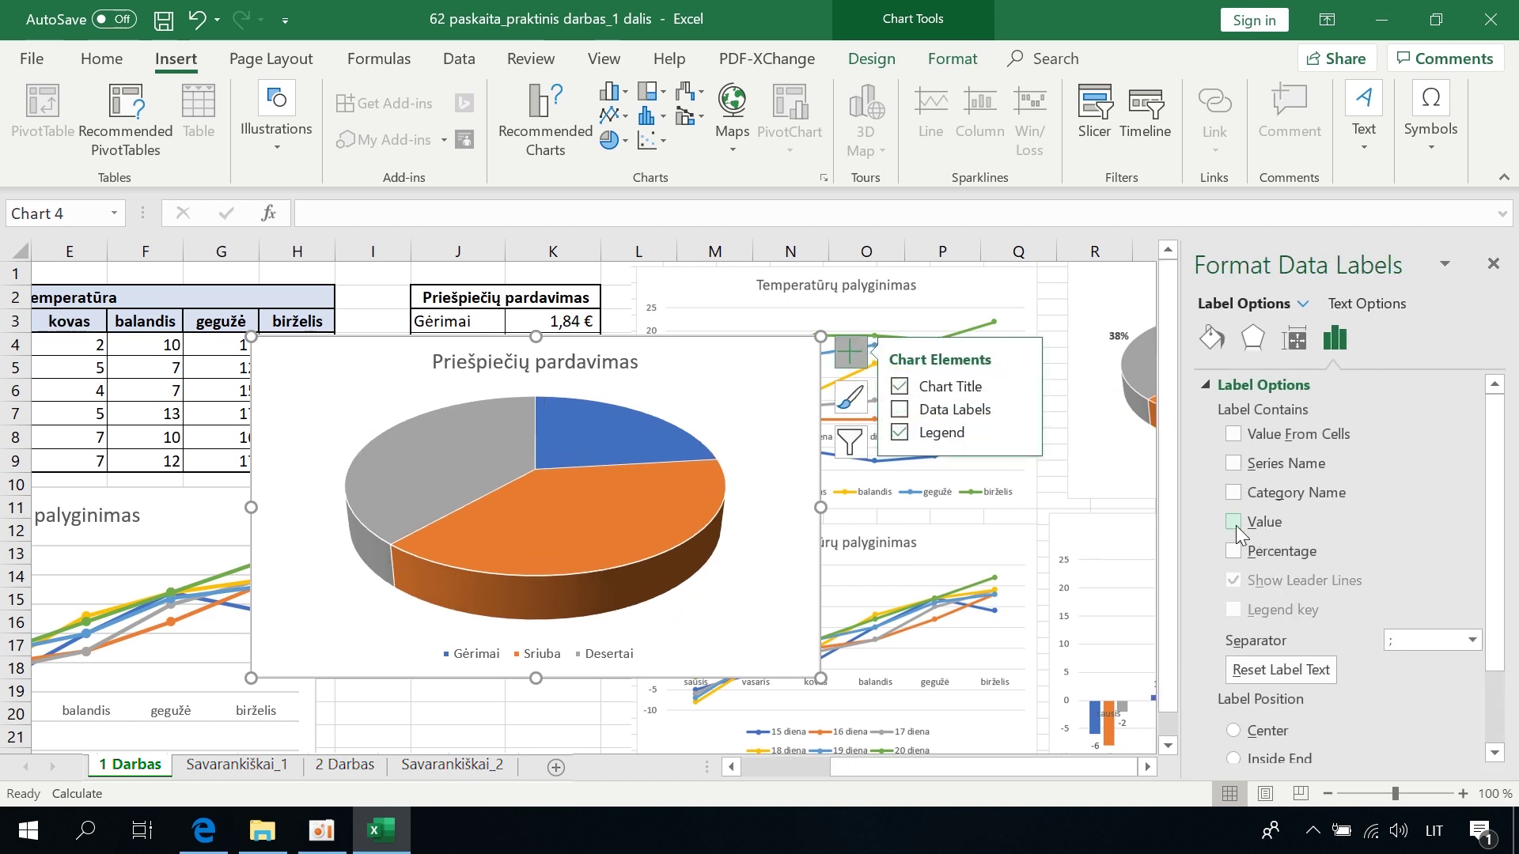
click(1233, 552)
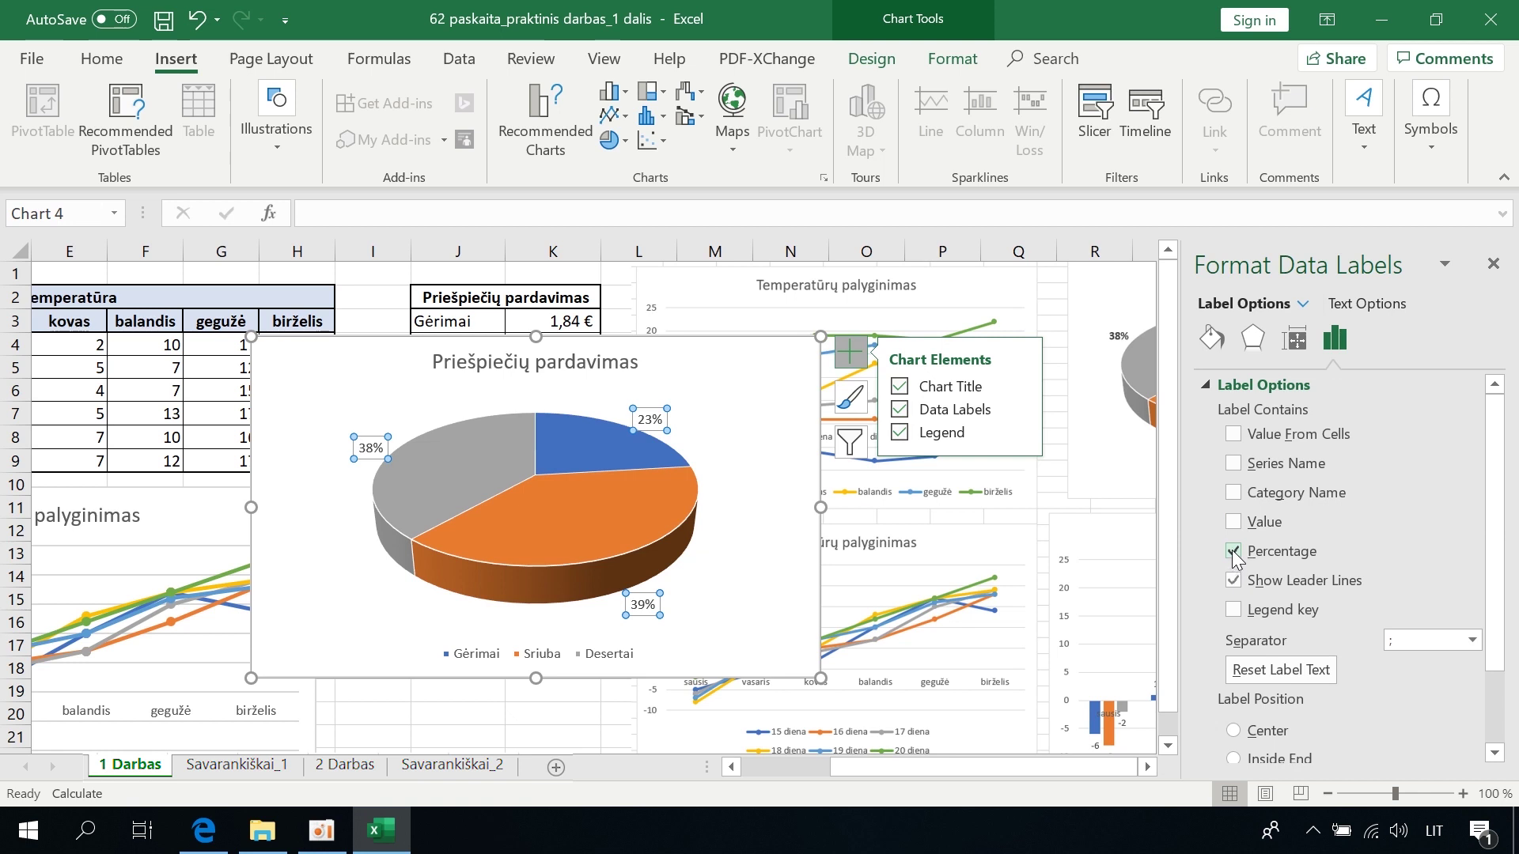
click(761, 381)
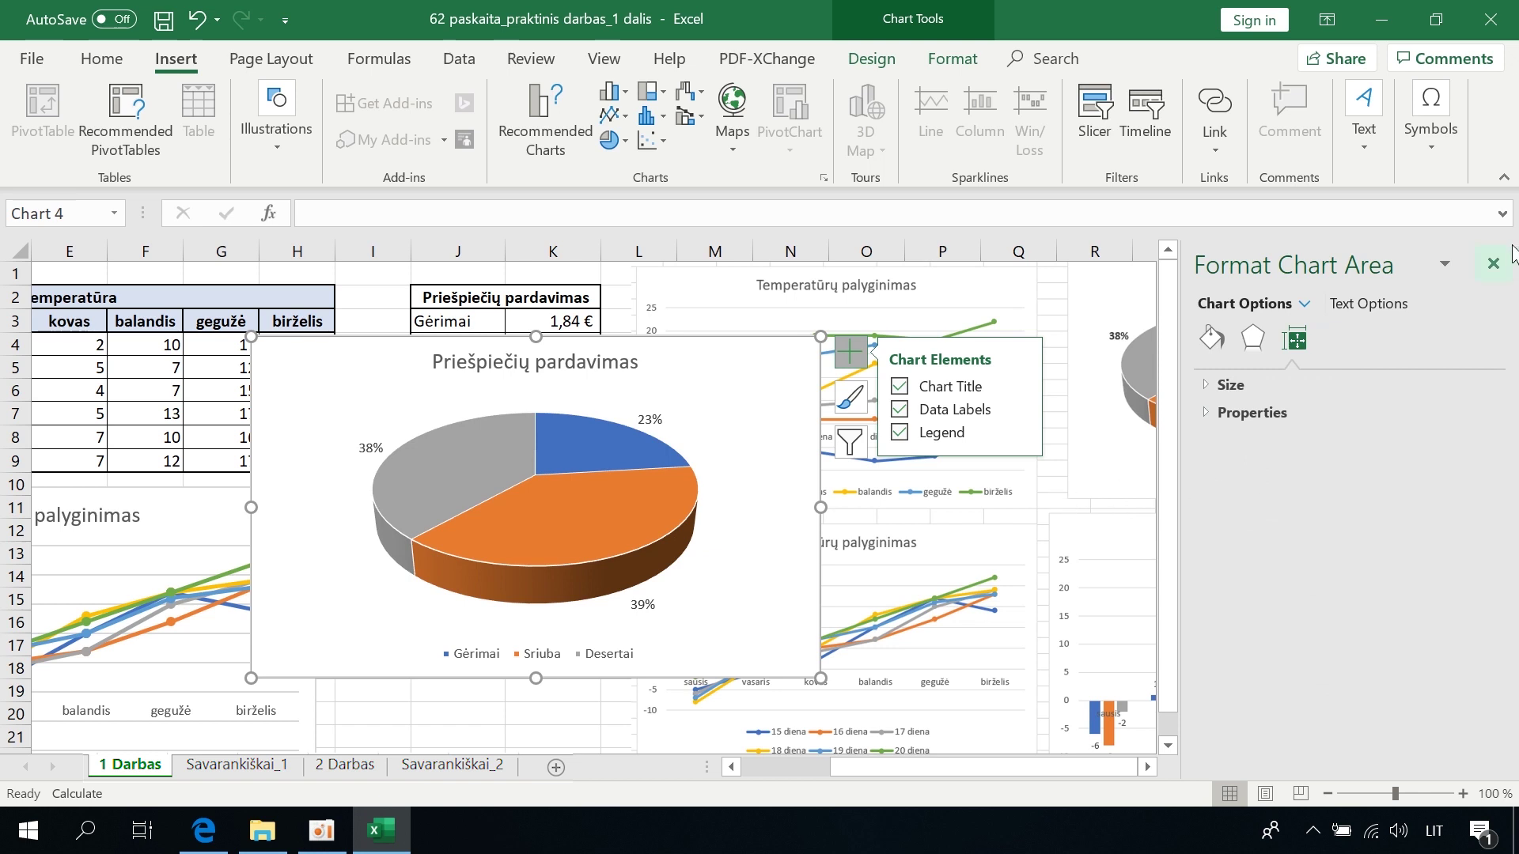
click(1493, 264)
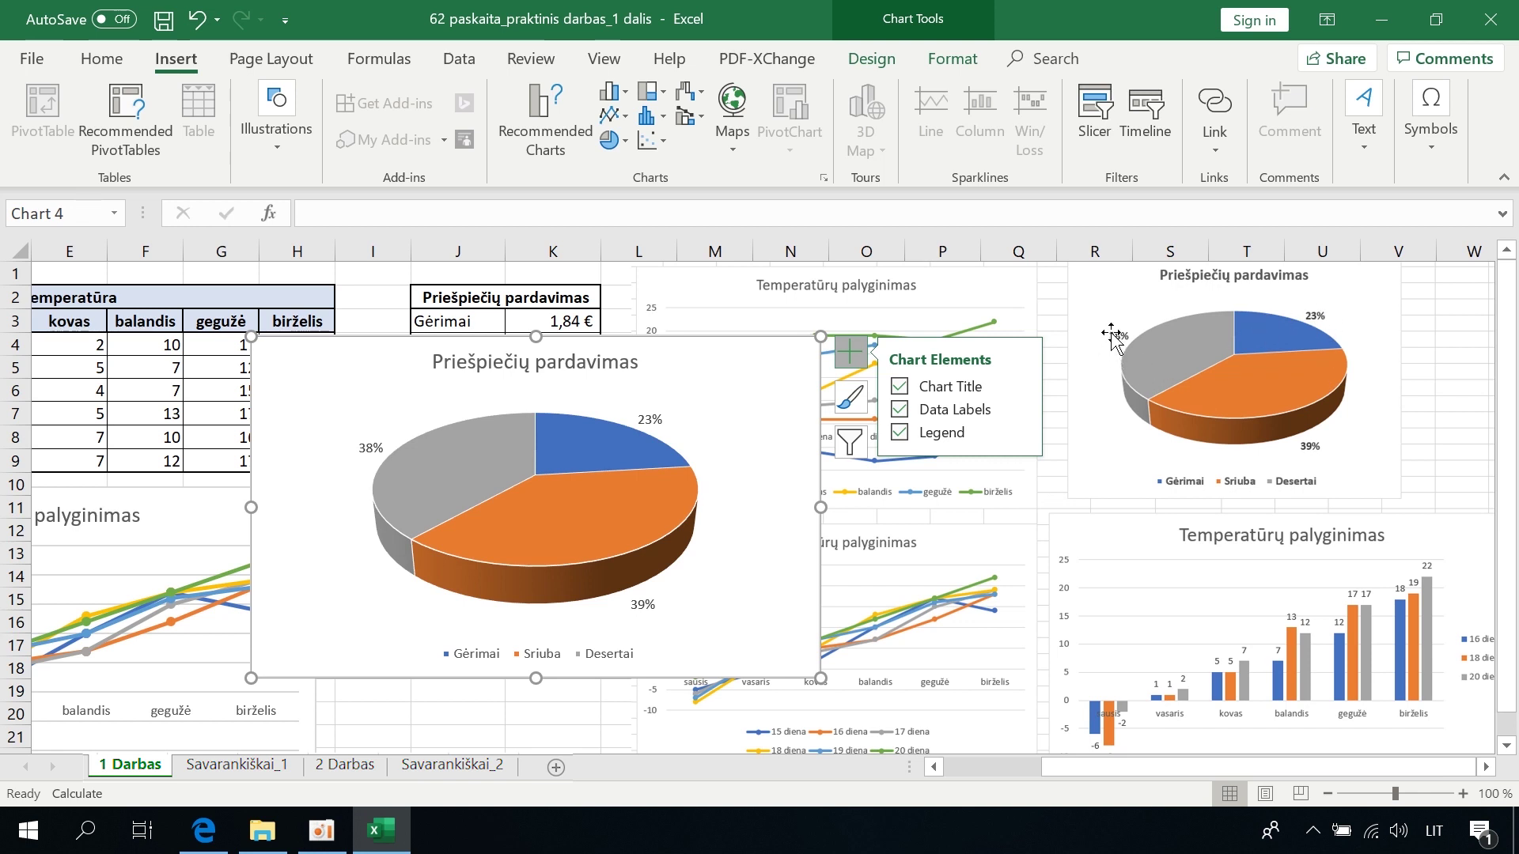
- Bold the chart title and the legend, enlarging the legend text one size
click(592, 367)
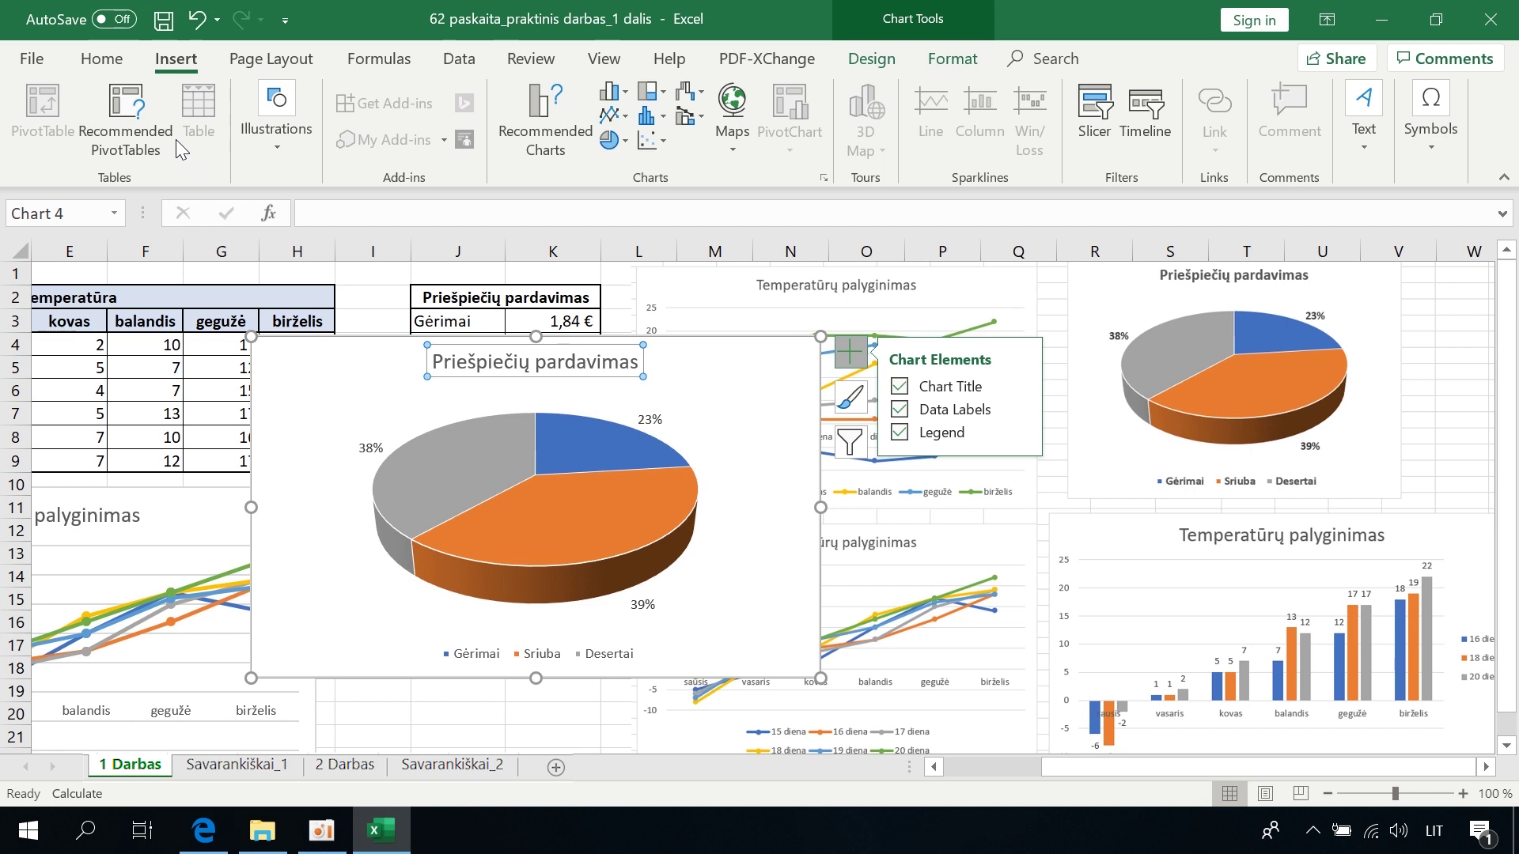
click(101, 58)
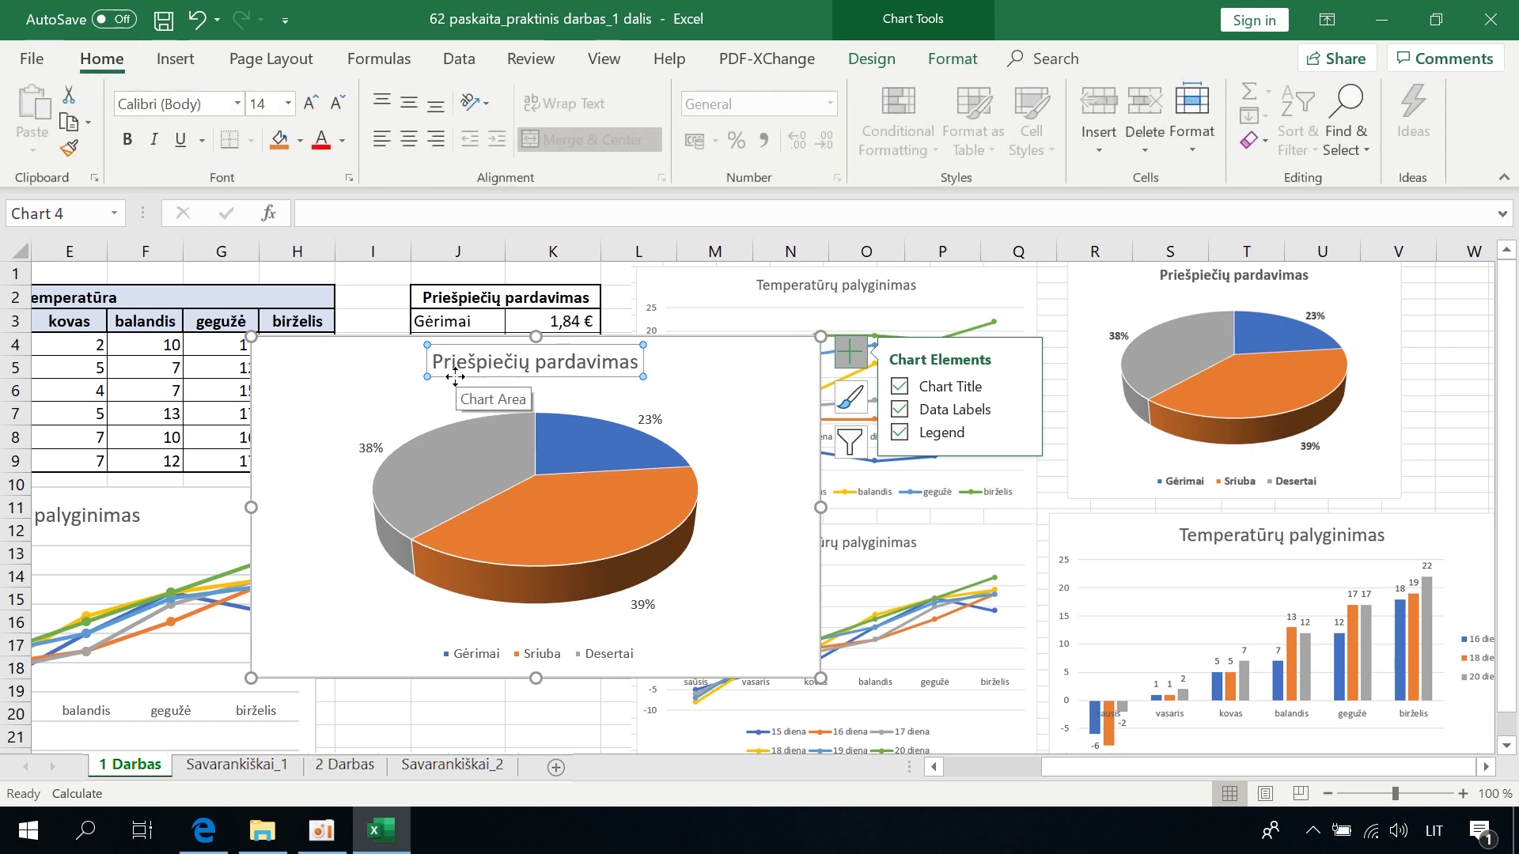
click(126, 140)
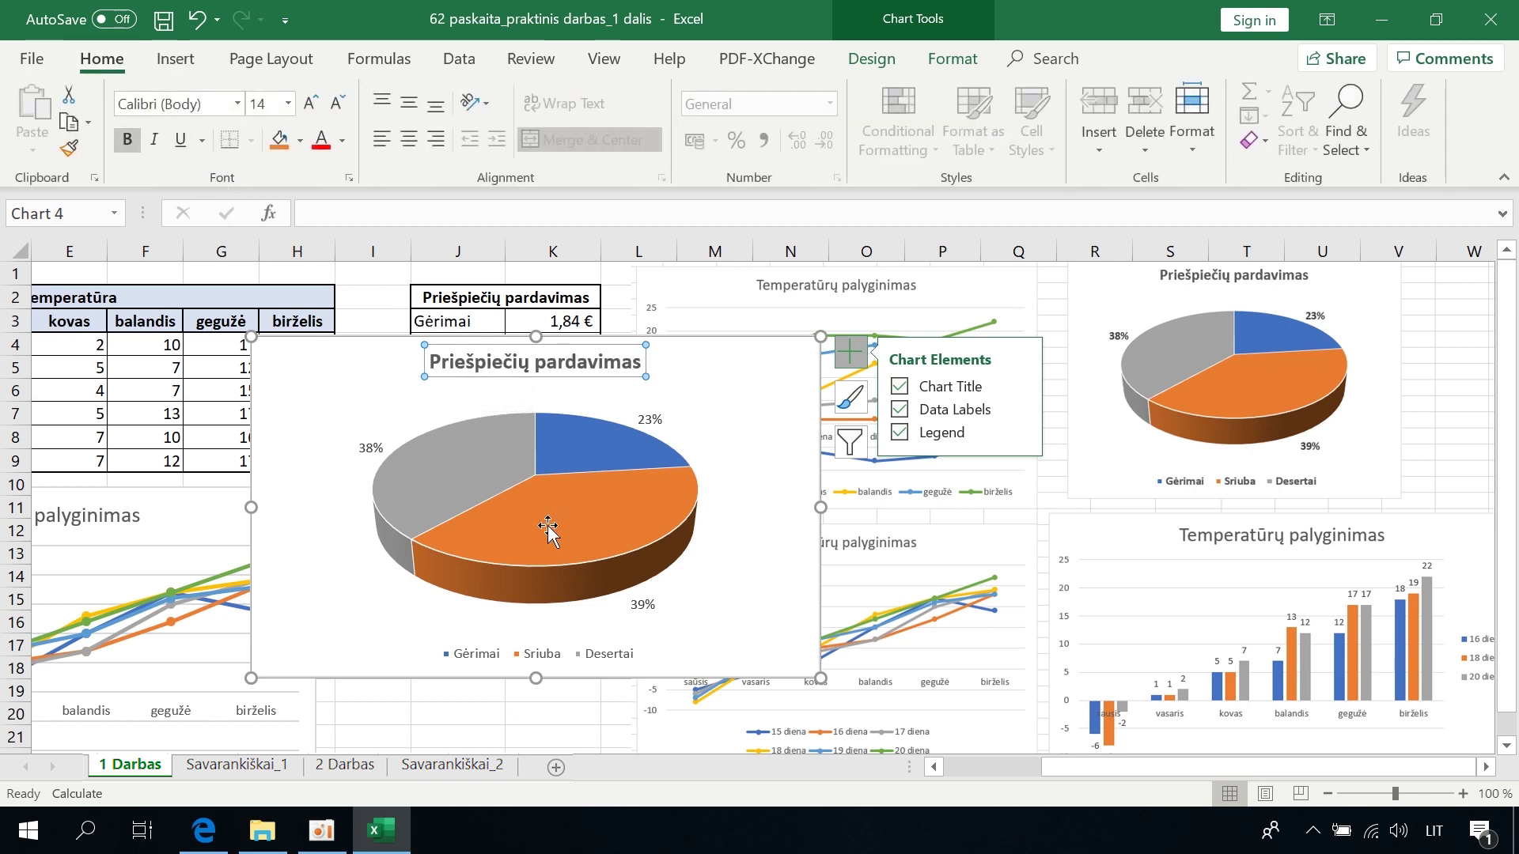
click(605, 661)
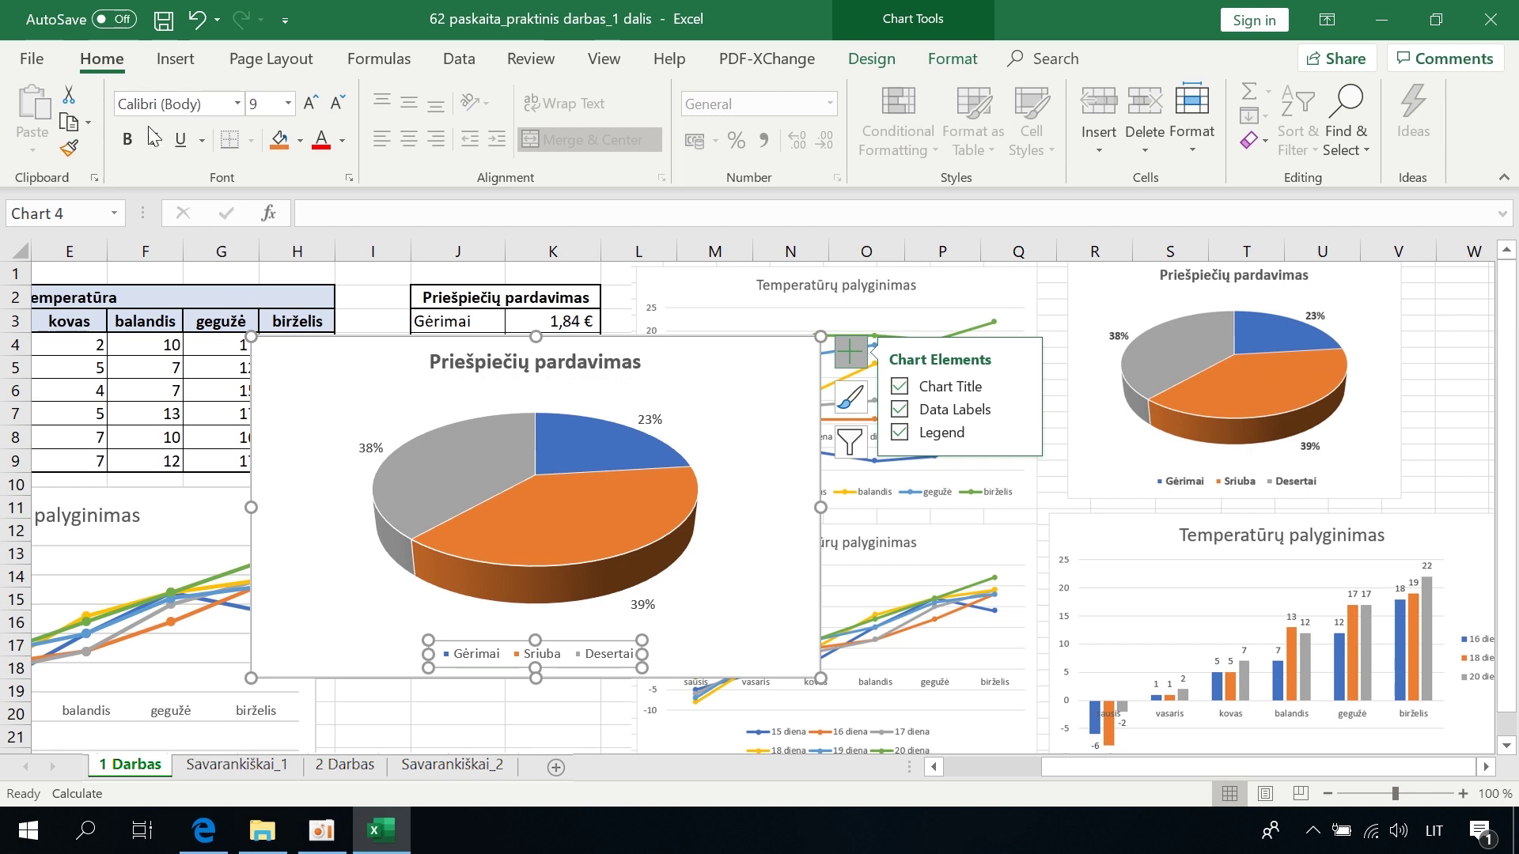
click(118, 150)
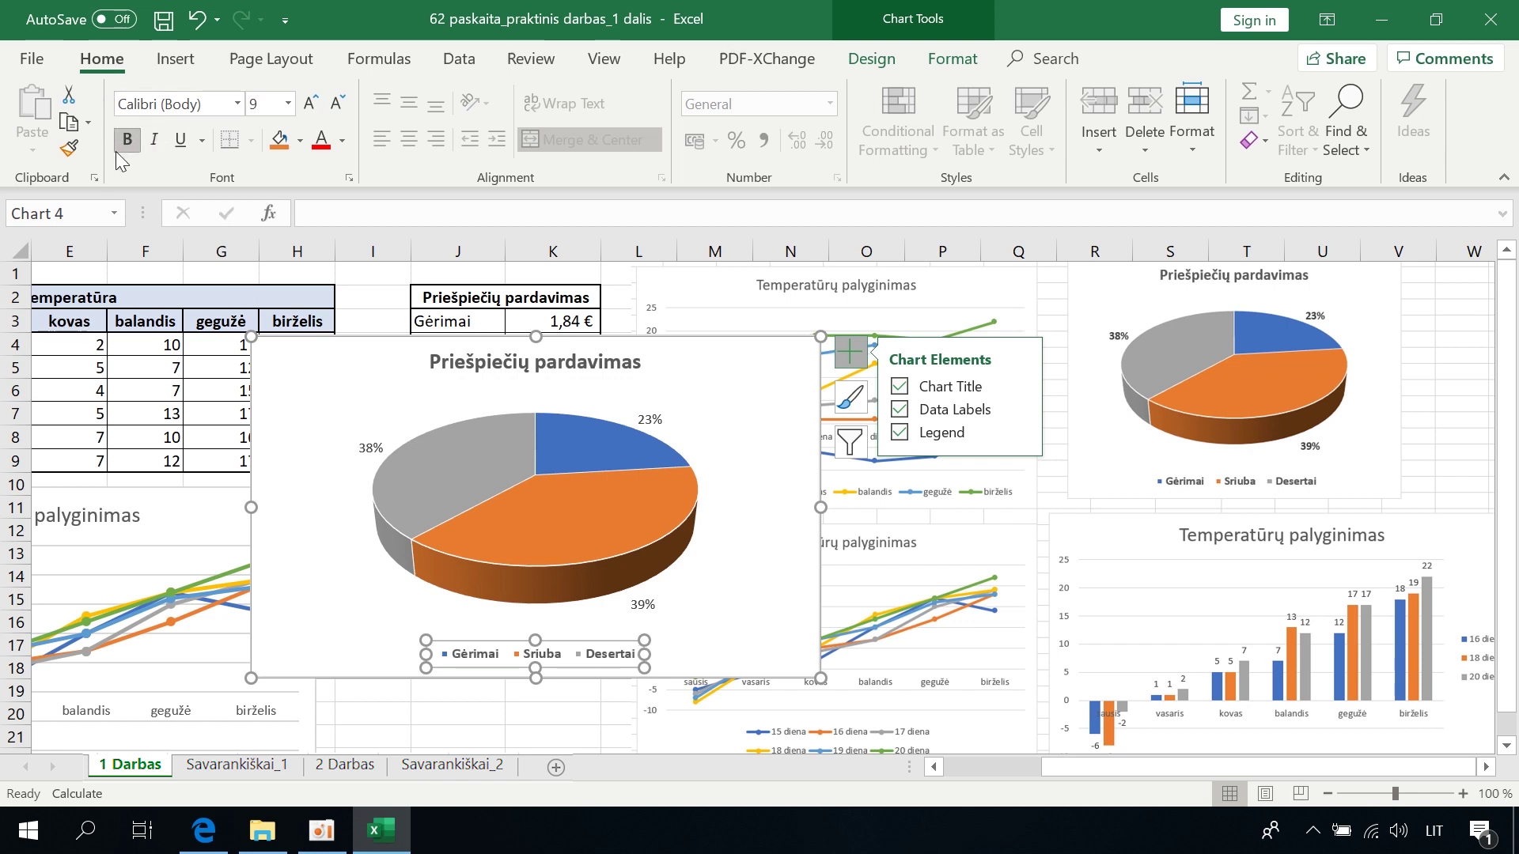
click(309, 103)
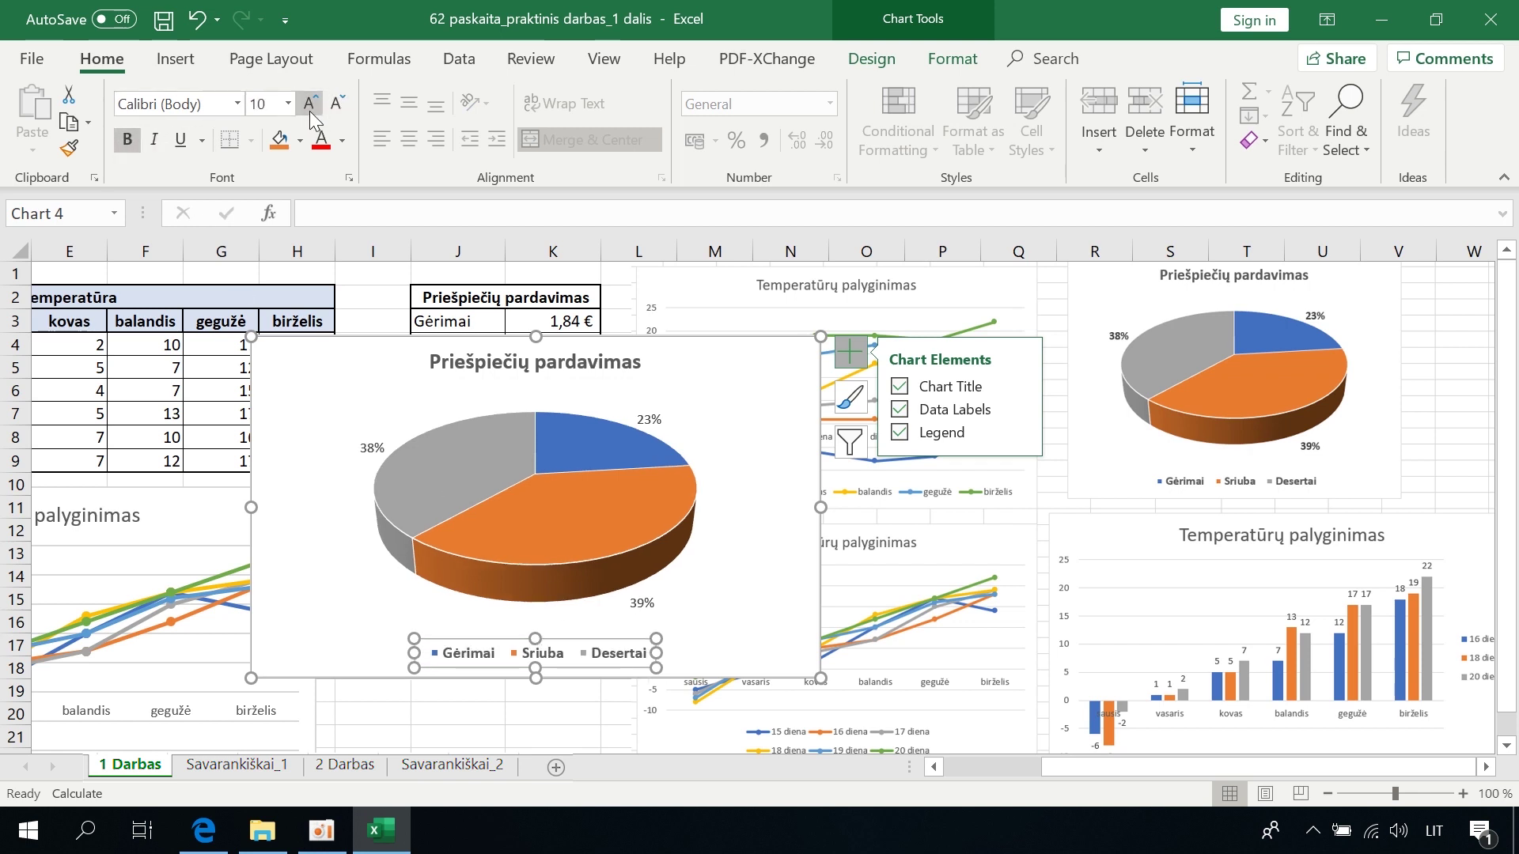
- Bold the percentage labels, enlarge them two sizes, and move the chart down and right
click(656, 607)
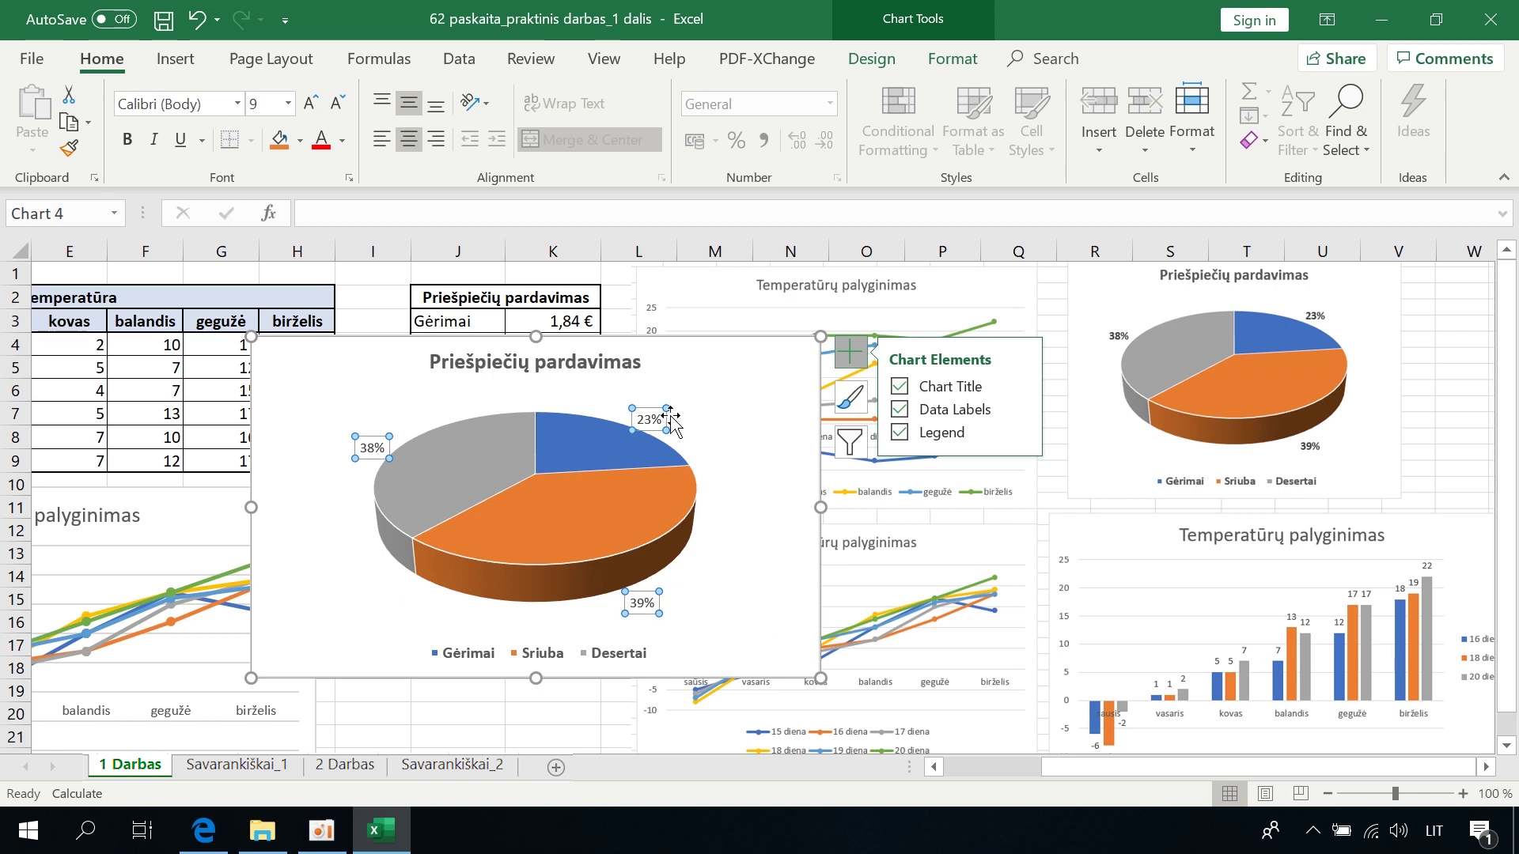
click(118, 141)
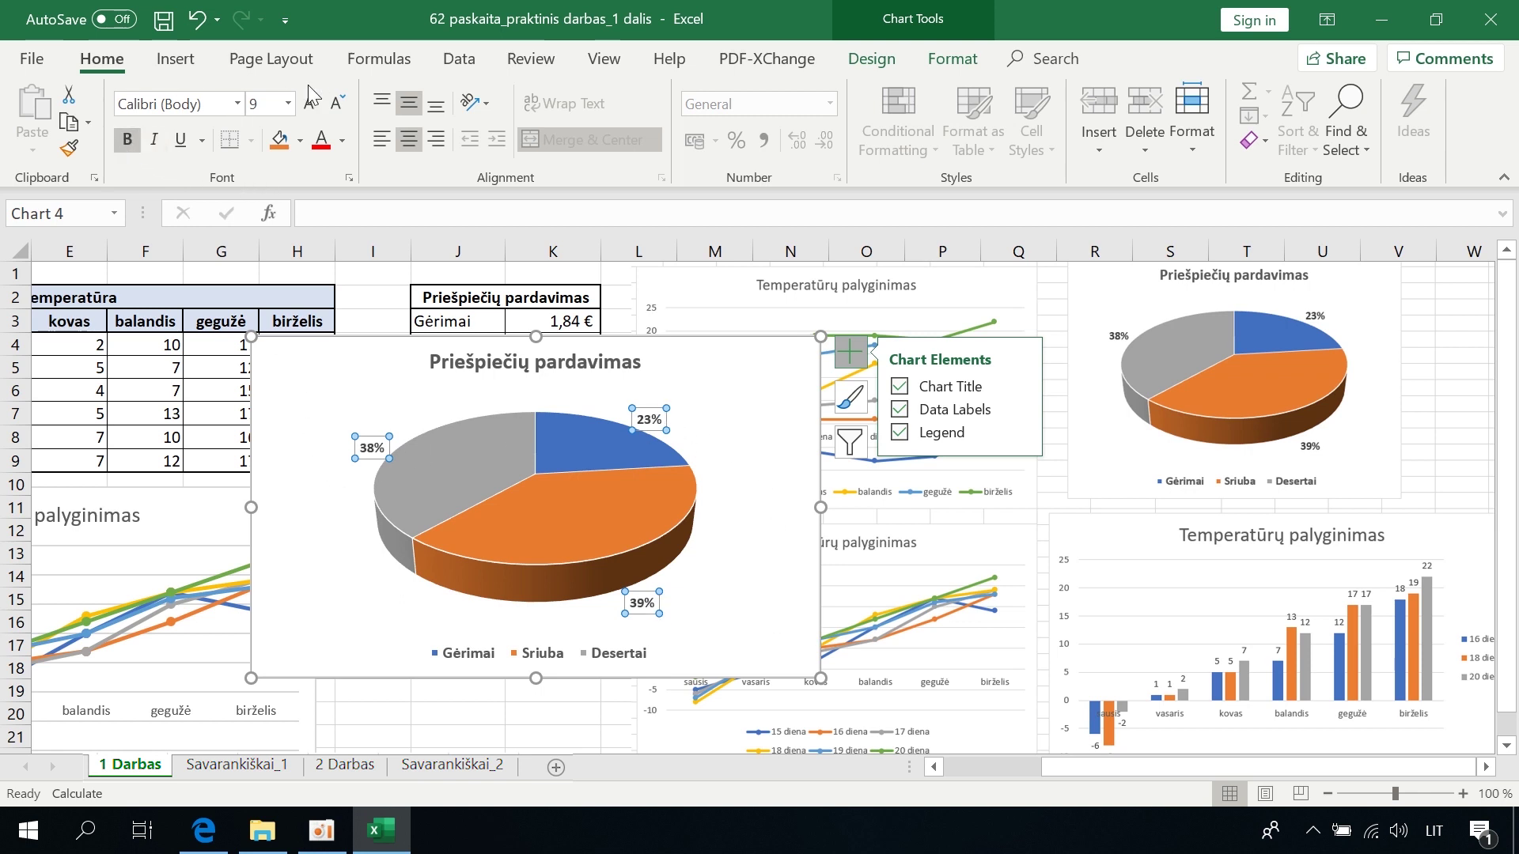
click(309, 104)
click(309, 104)
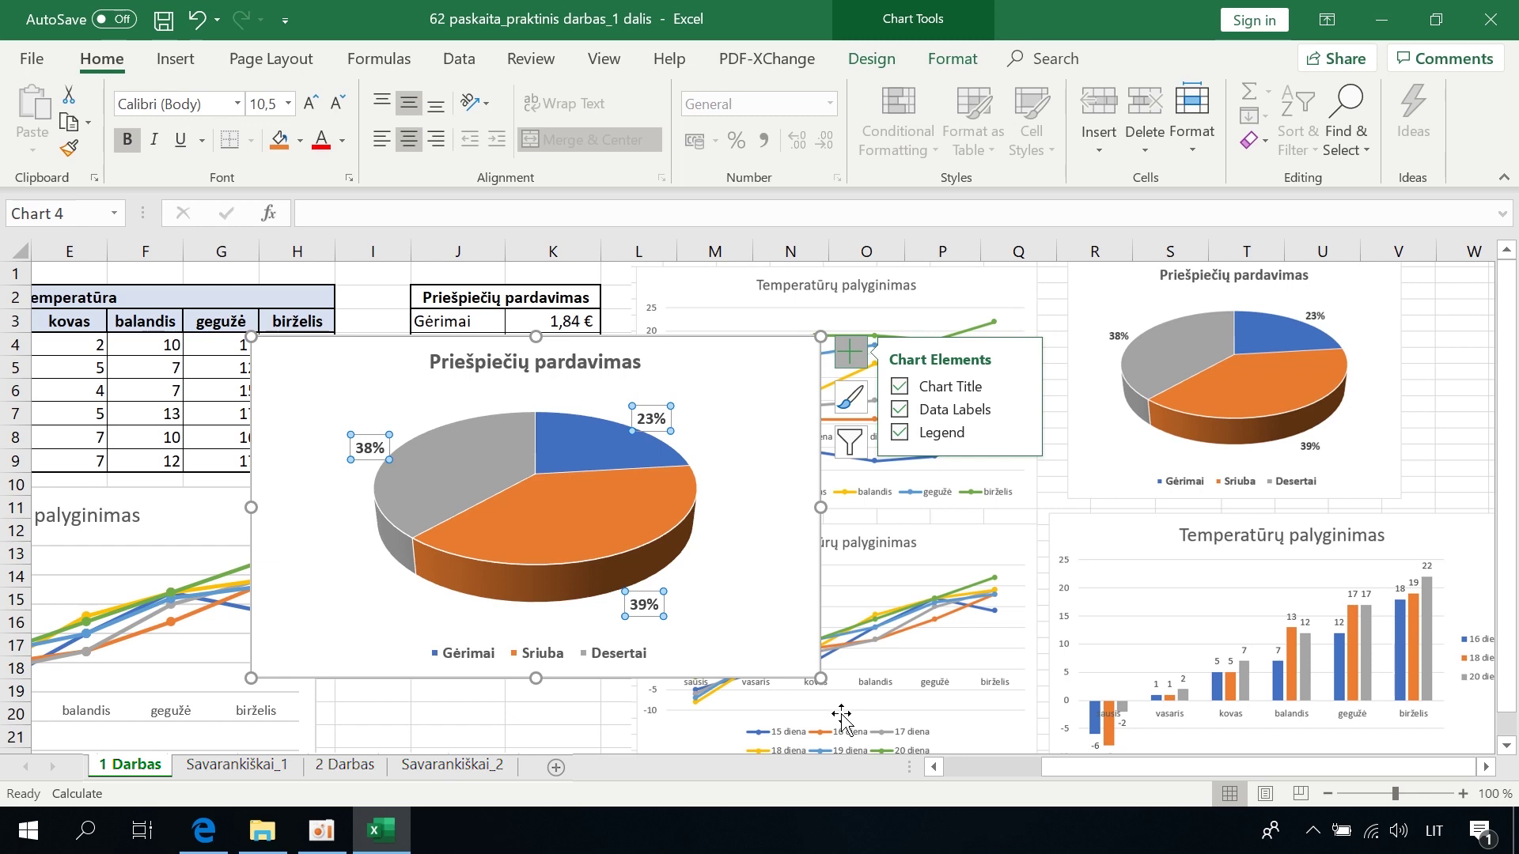
drag(739, 365, 854, 566)
- Drag the pie chart down beside the temperature bar chart and deselect it
scroll(853, 564, down, 5)
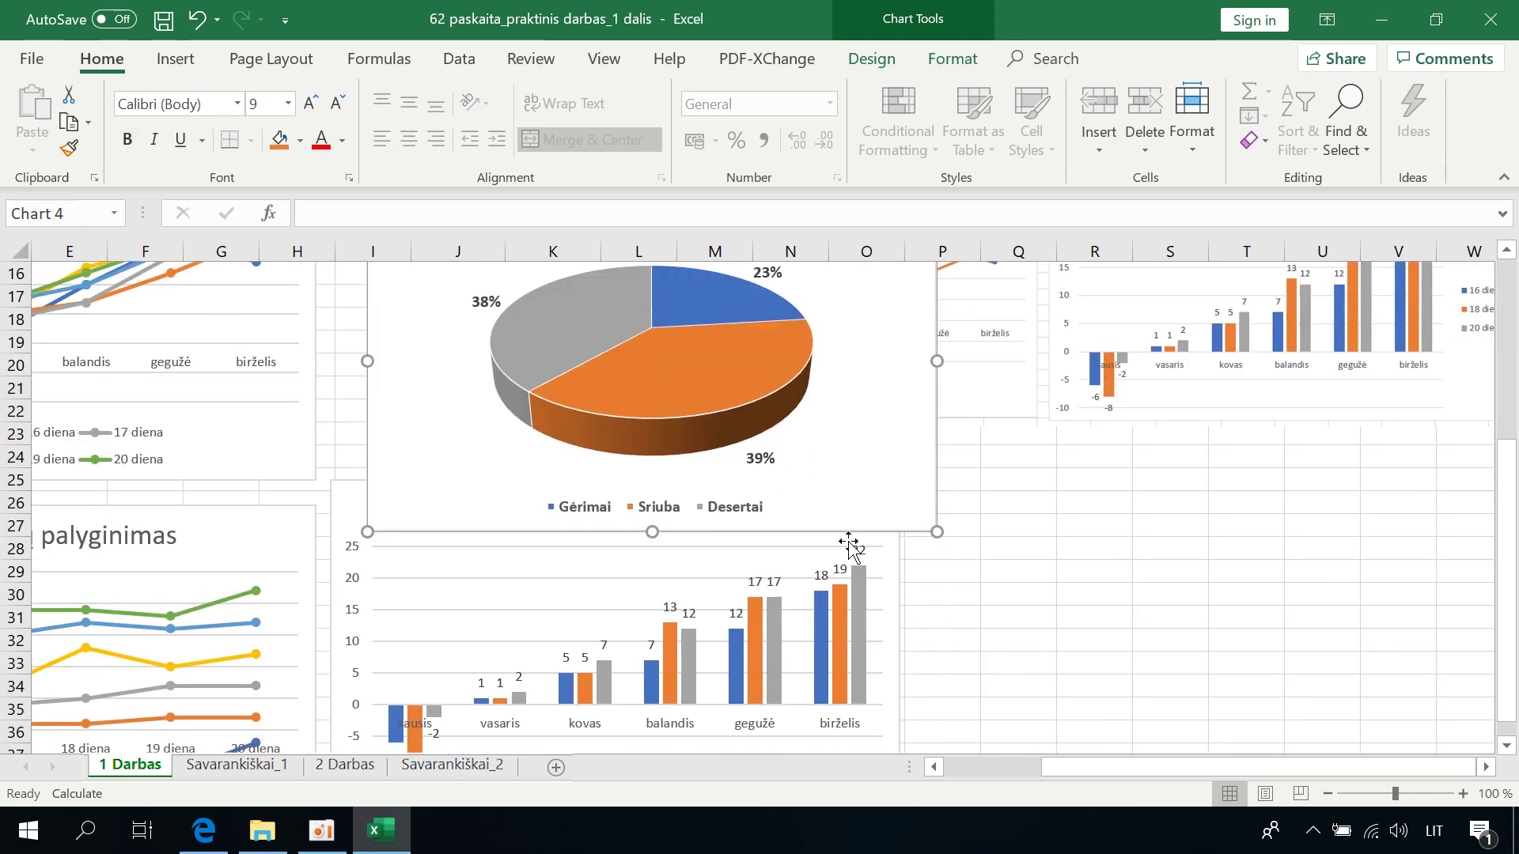
mouse_move(899, 339)
mouse_down()
mouse_move(1483, 593)
mouse_move(1457, 627)
mouse_up()
click(508, 376)
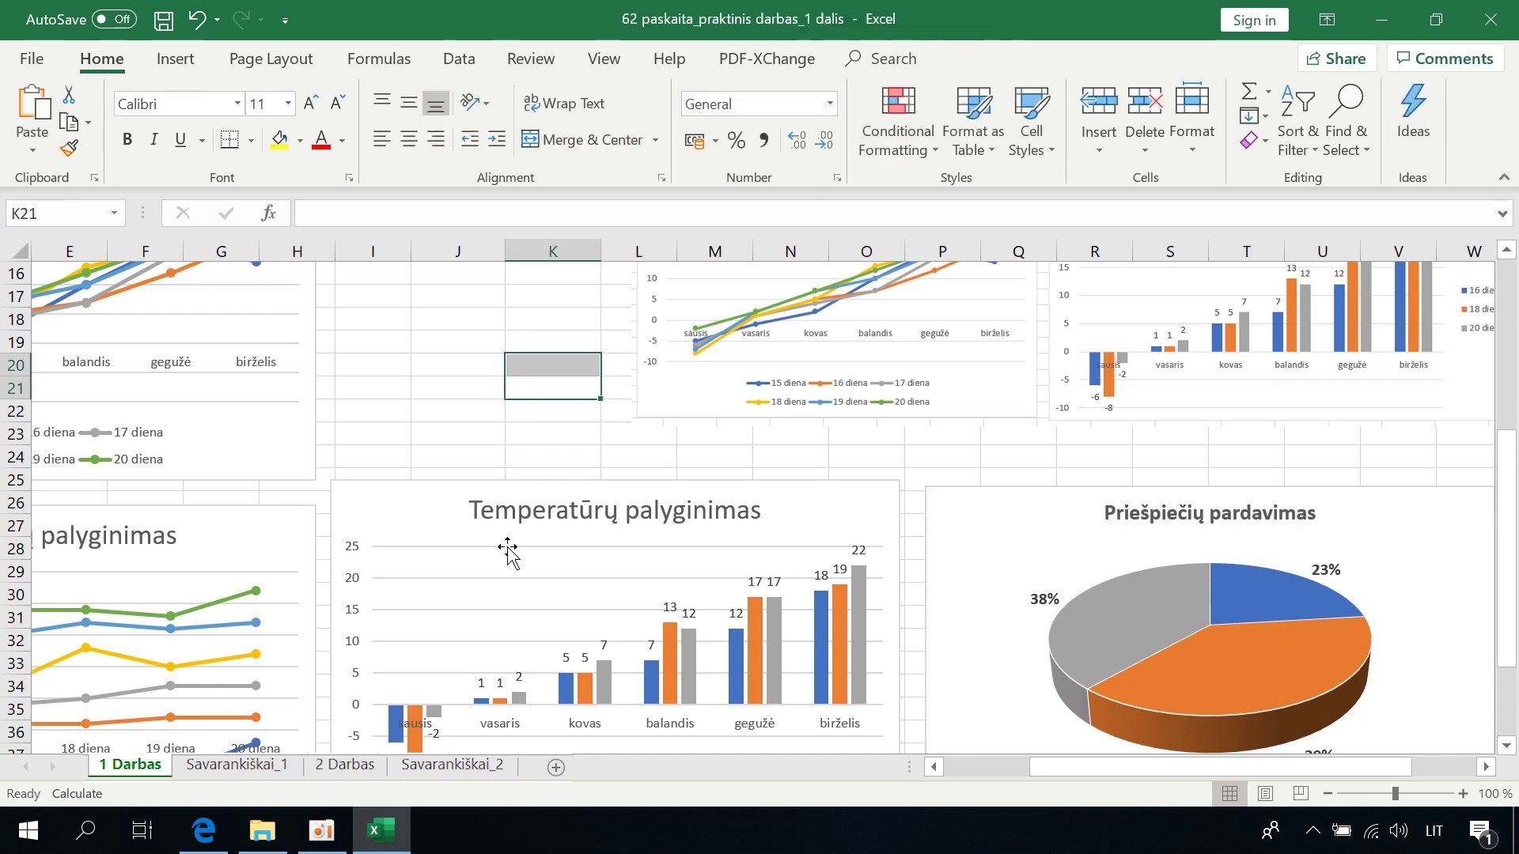
- Return to the top of the sheet and switch to the Vardas Pavarde klase 3darbas workbook
scroll(505, 560, down, 4)
scroll(505, 559, down, 2)
scroll(504, 562, up, 7)
scroll(504, 565, up, 4)
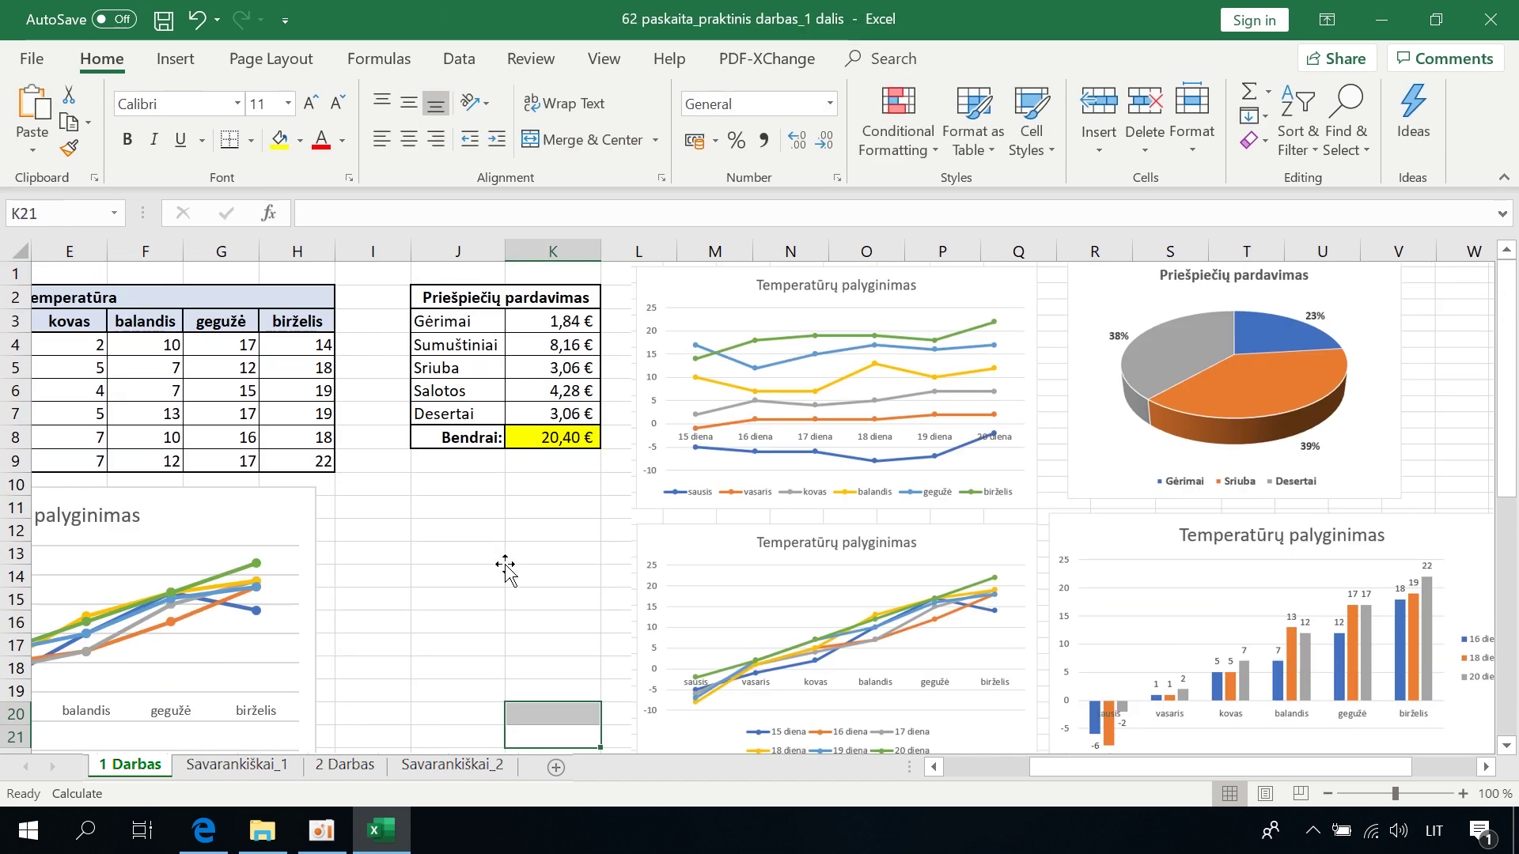
drag(1079, 768, 971, 770)
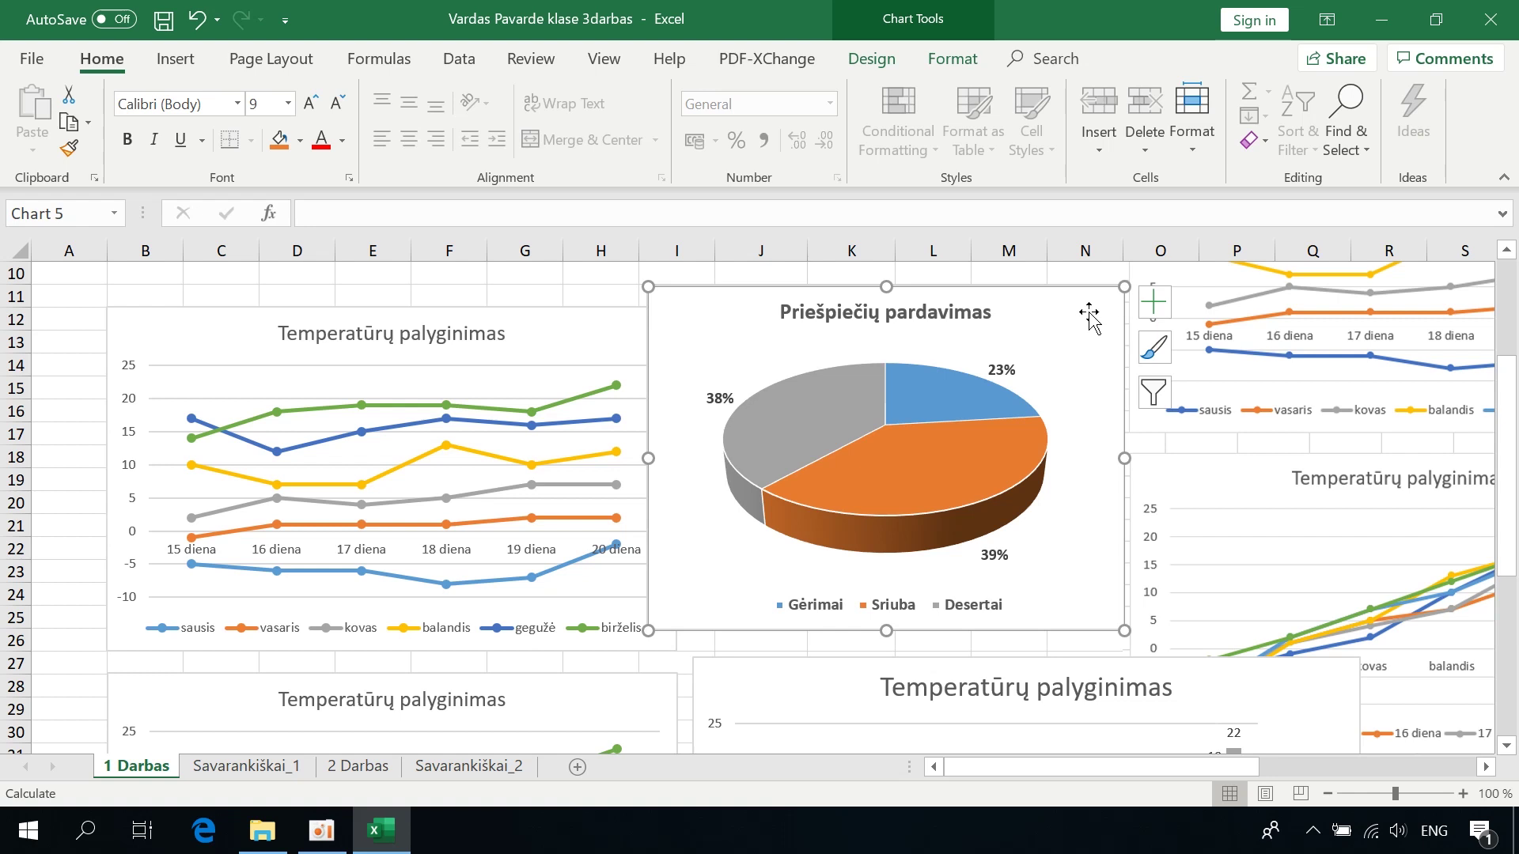
- Add category names to the pie's percentage labels through Format Data Labels
click(1003, 369)
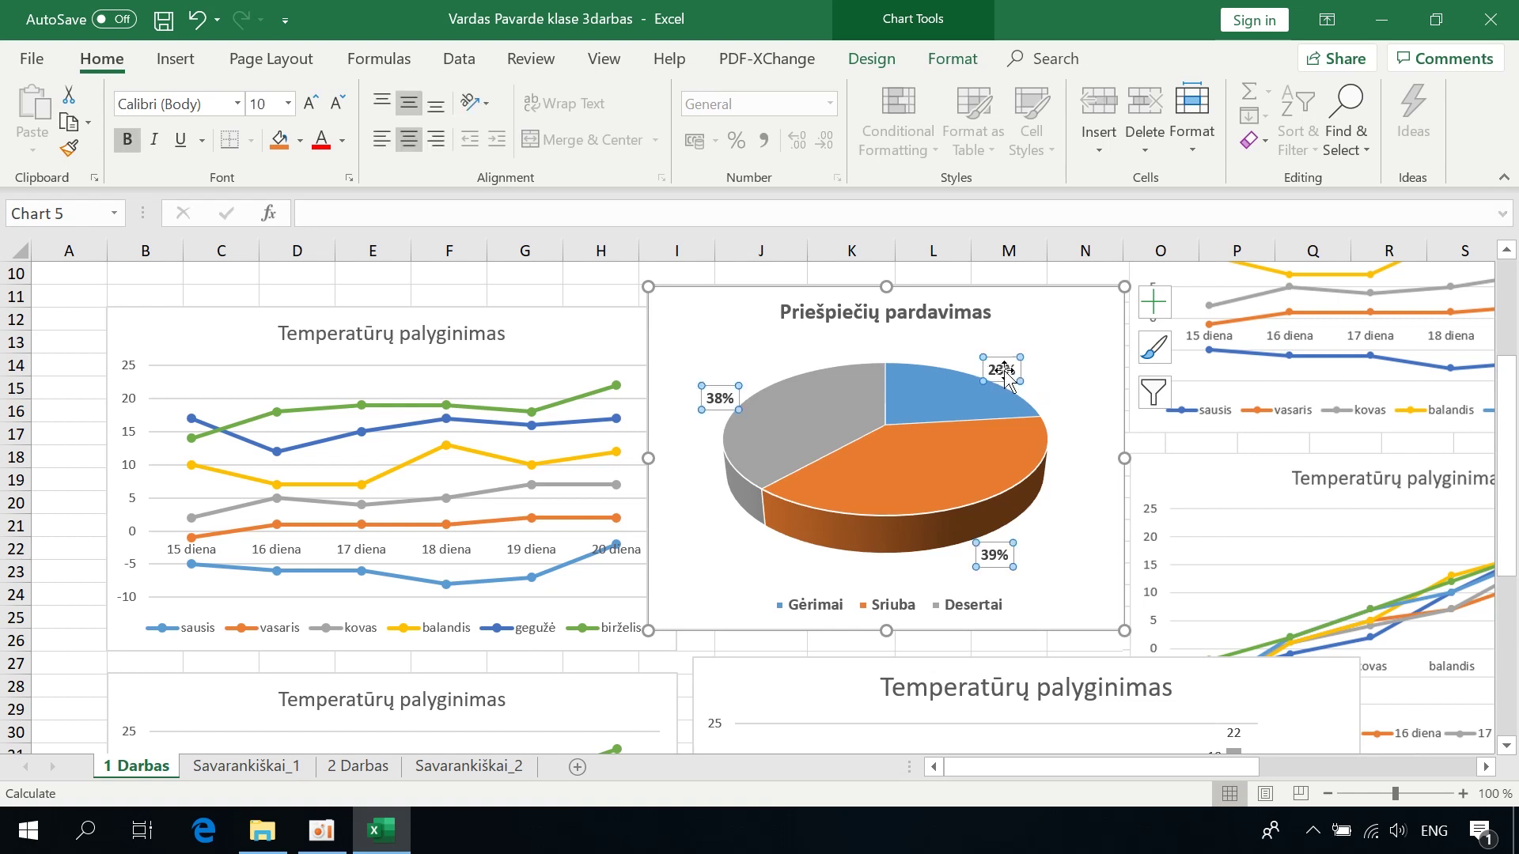
right_click(1009, 376)
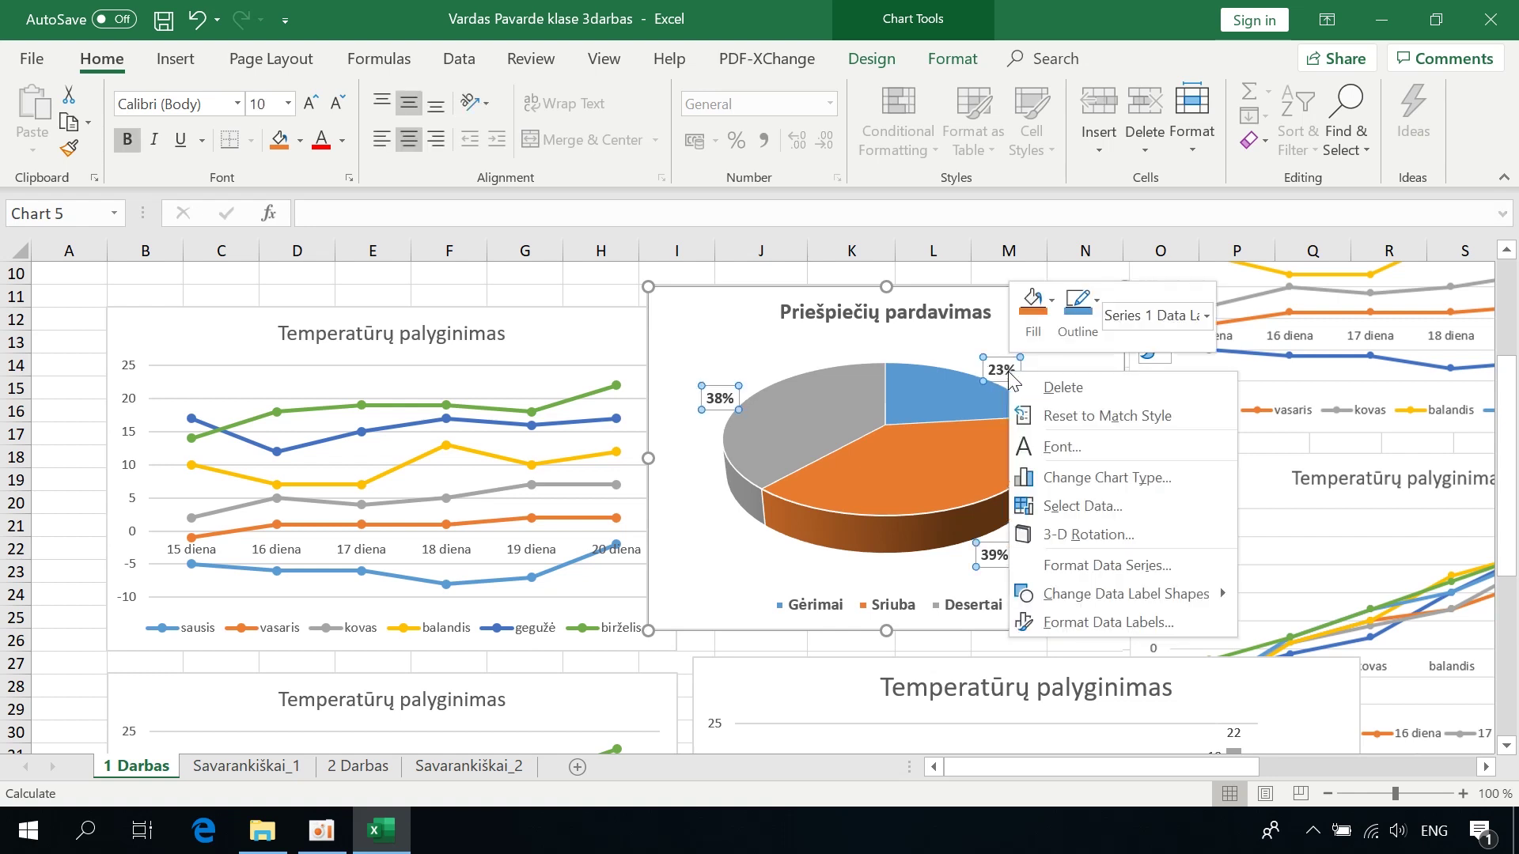
click(1102, 623)
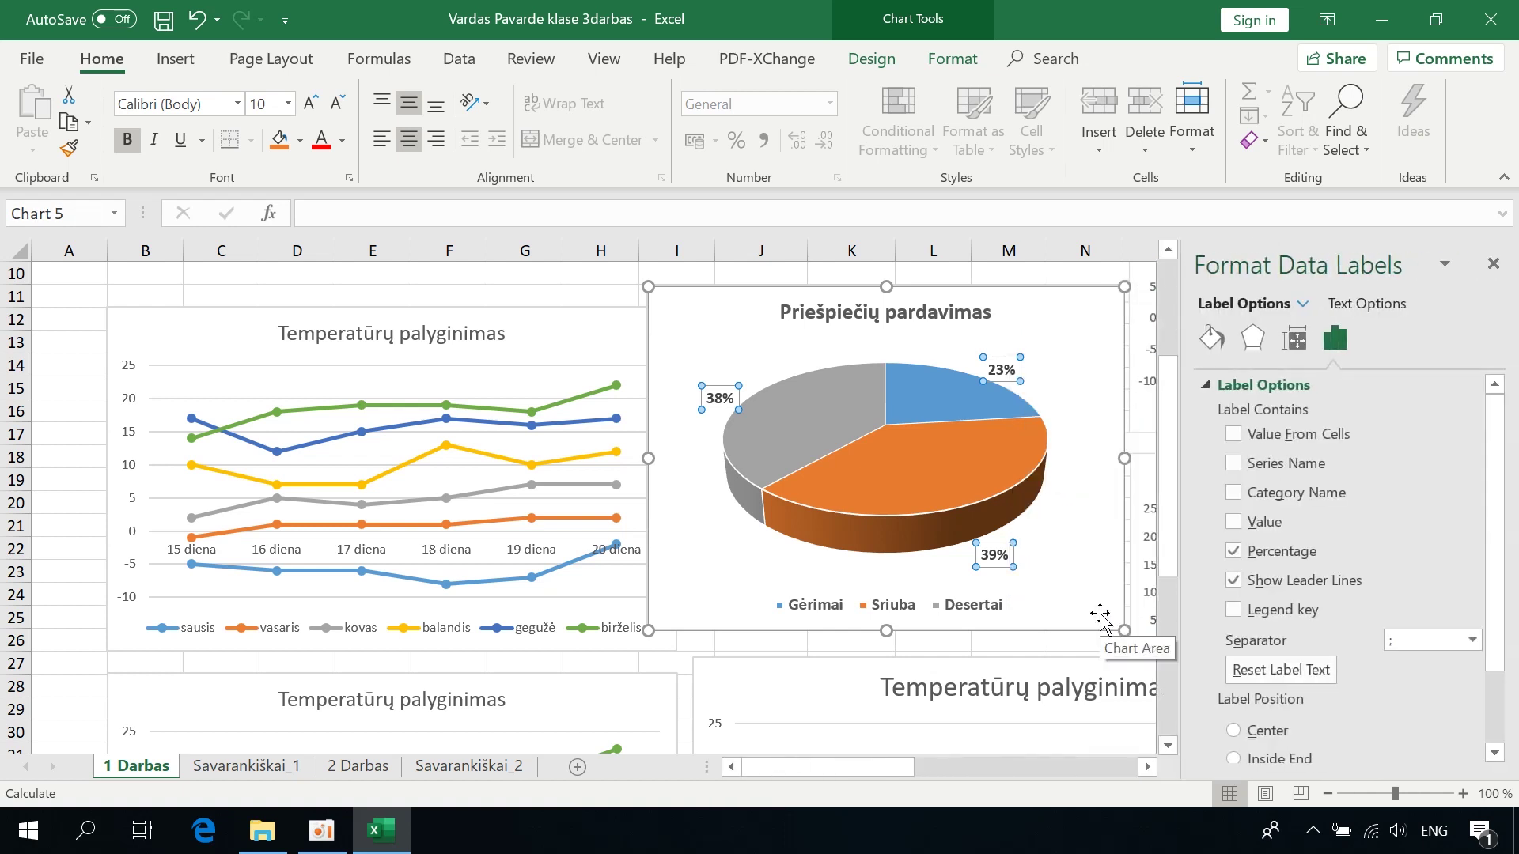
click(1234, 492)
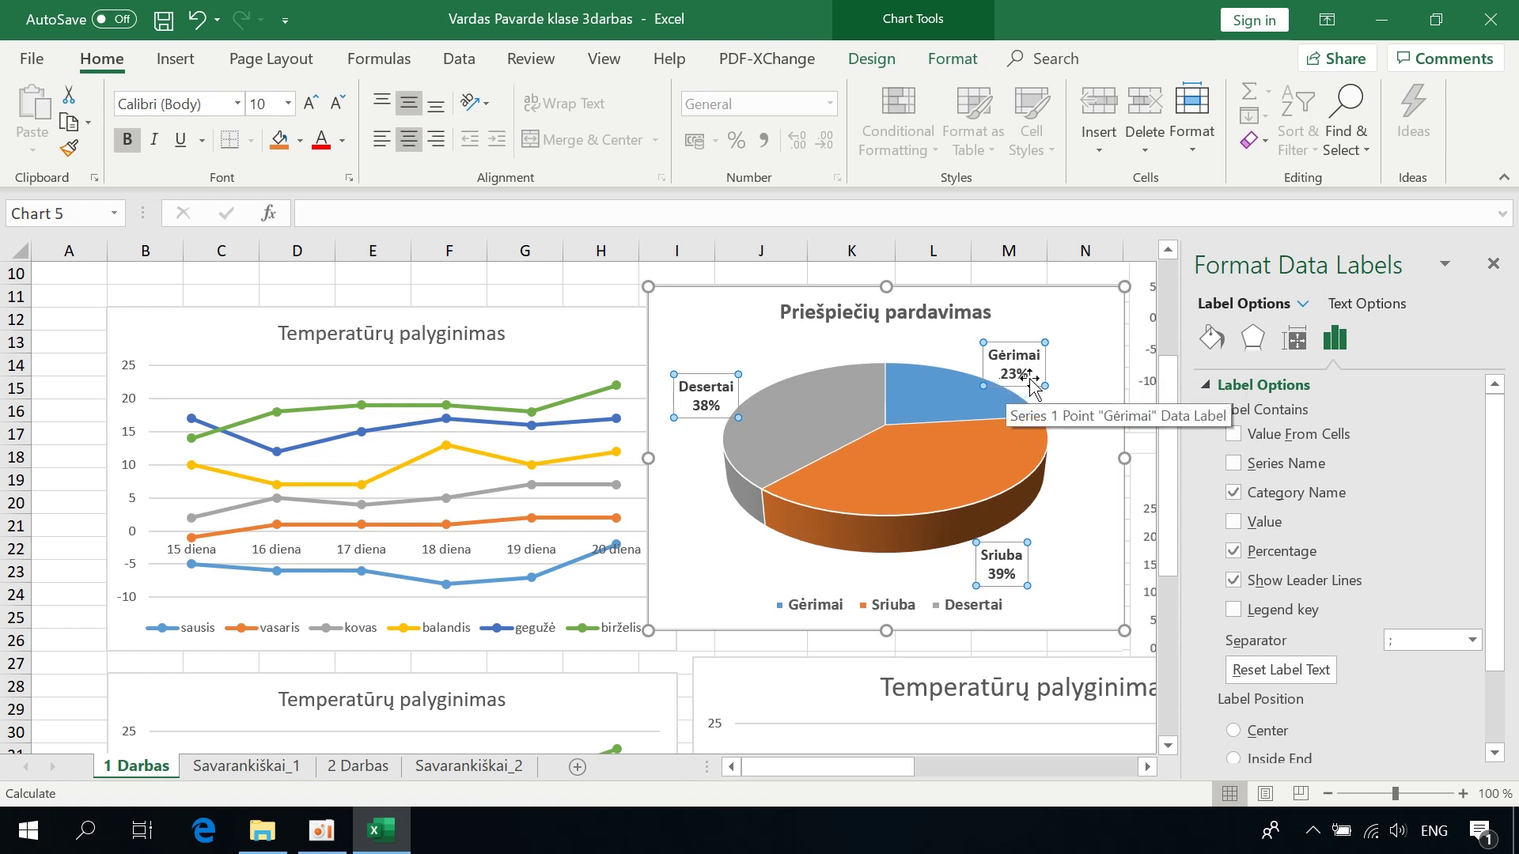
- Close the formatting pane and remove the legend from the pie chart
click(1076, 518)
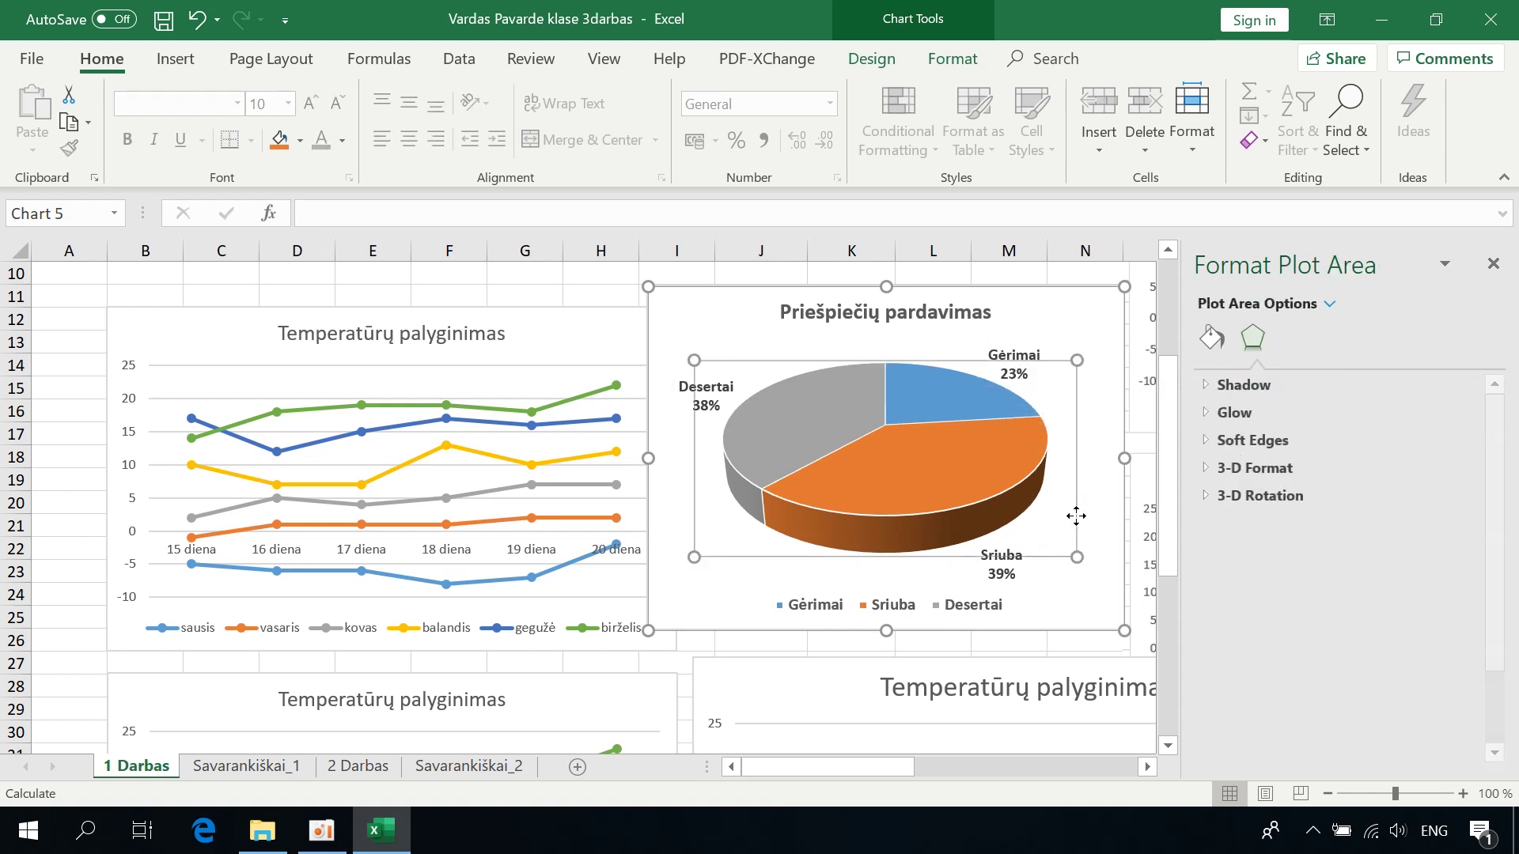
click(1111, 534)
click(941, 610)
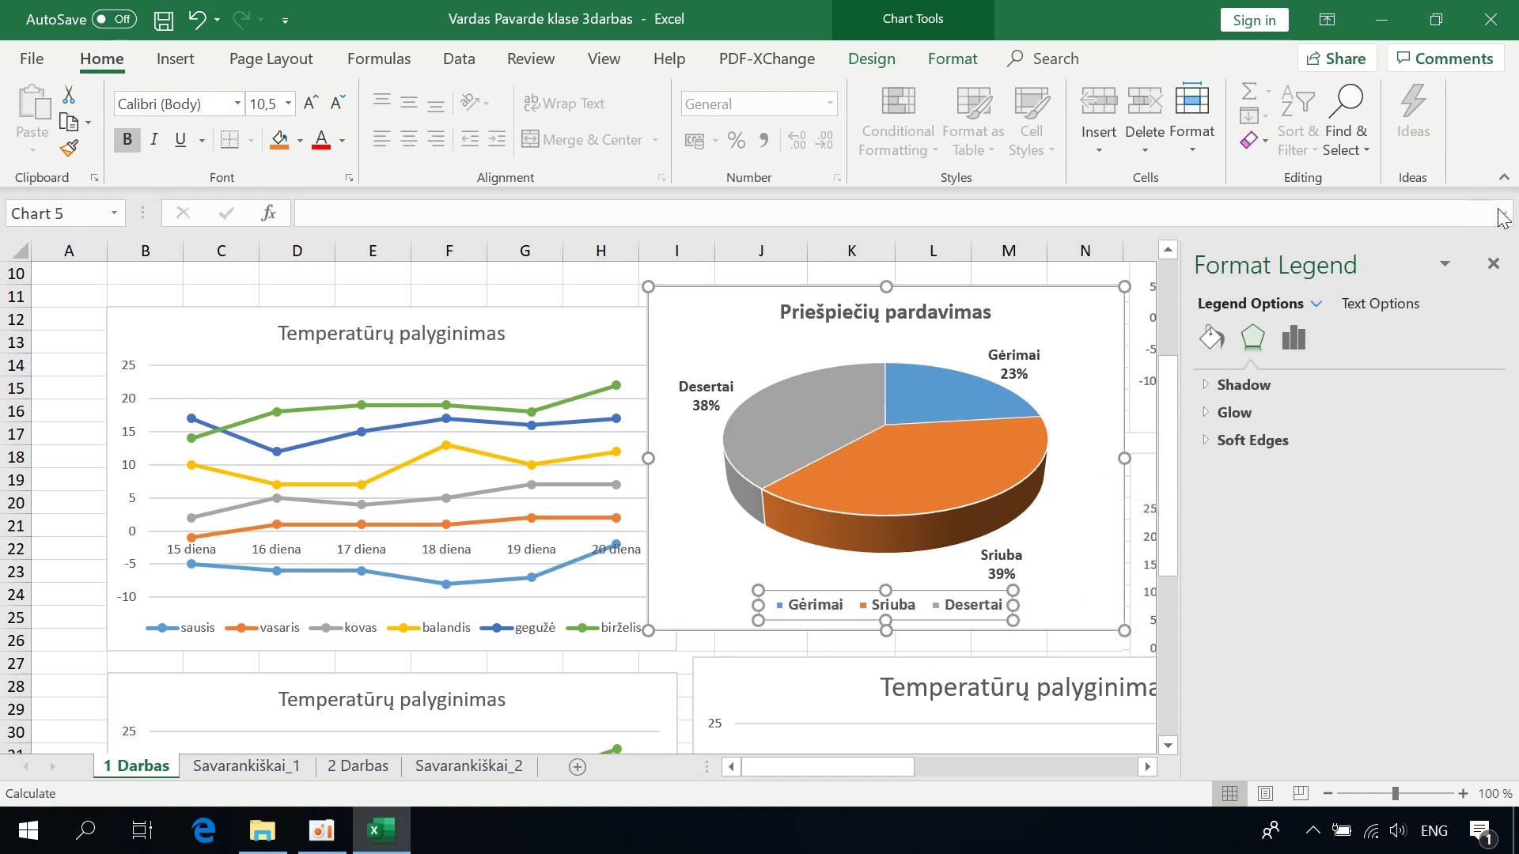
click(1493, 264)
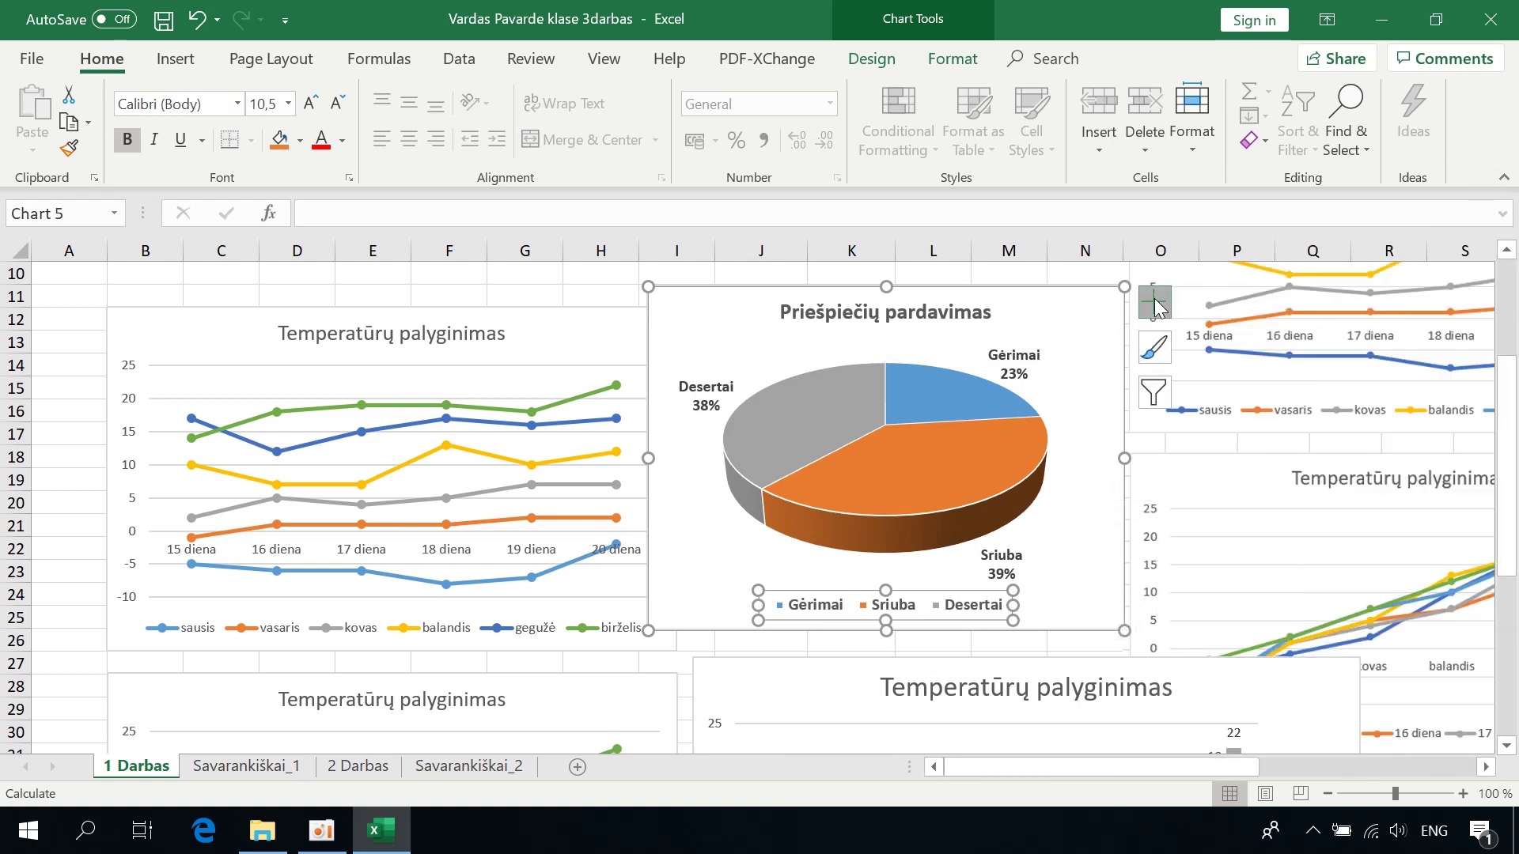
click(1155, 304)
click(1204, 382)
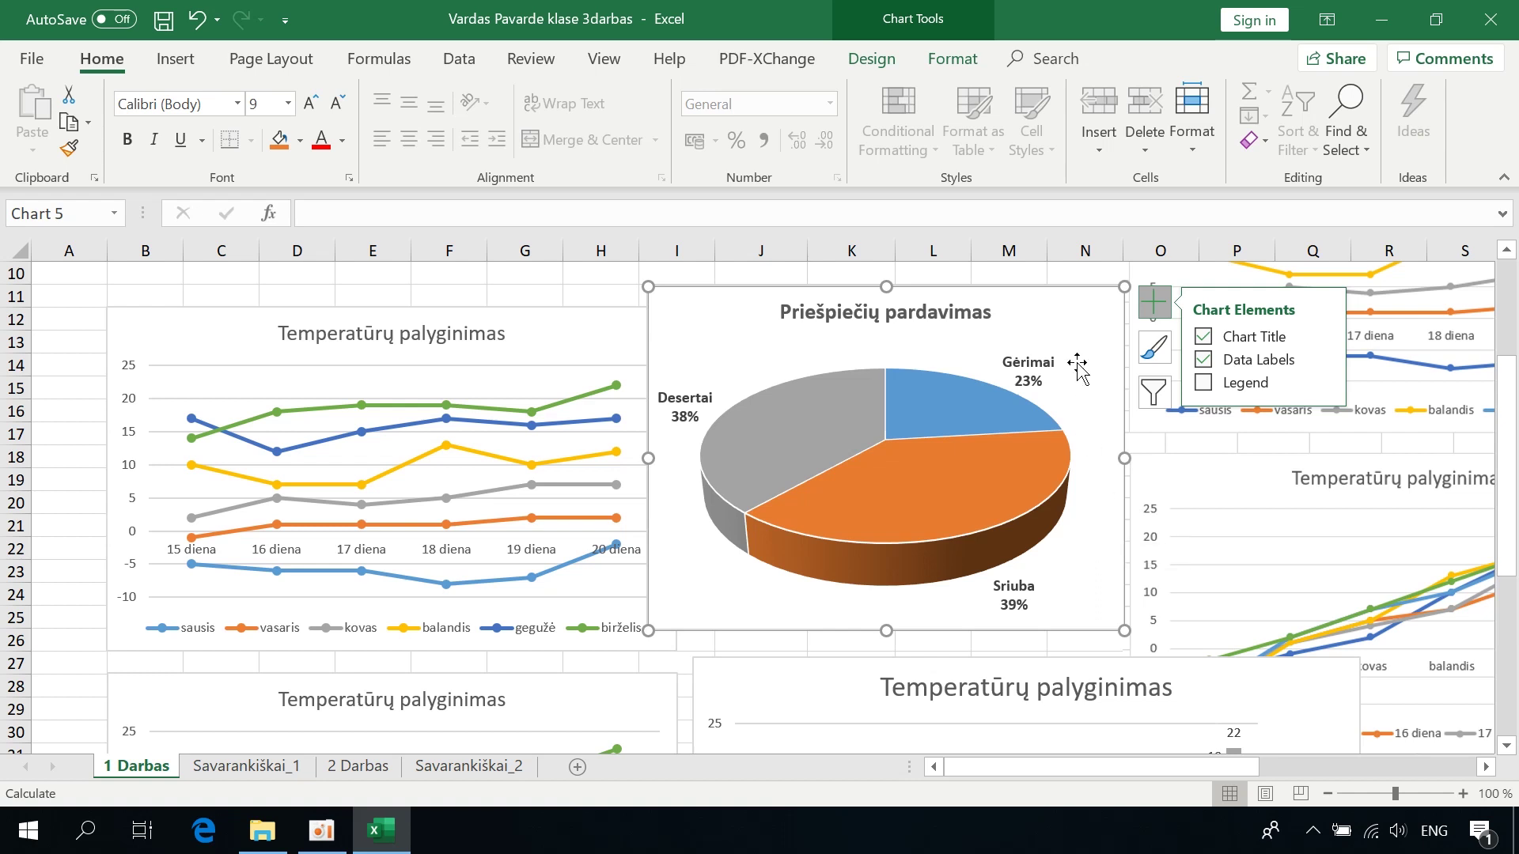
scroll(1137, 534, up, 1)
- Select rows J3:K3, J5:K5 and J7:K7 and insert a doughnut chart from them
scroll(1137, 534, up, 1)
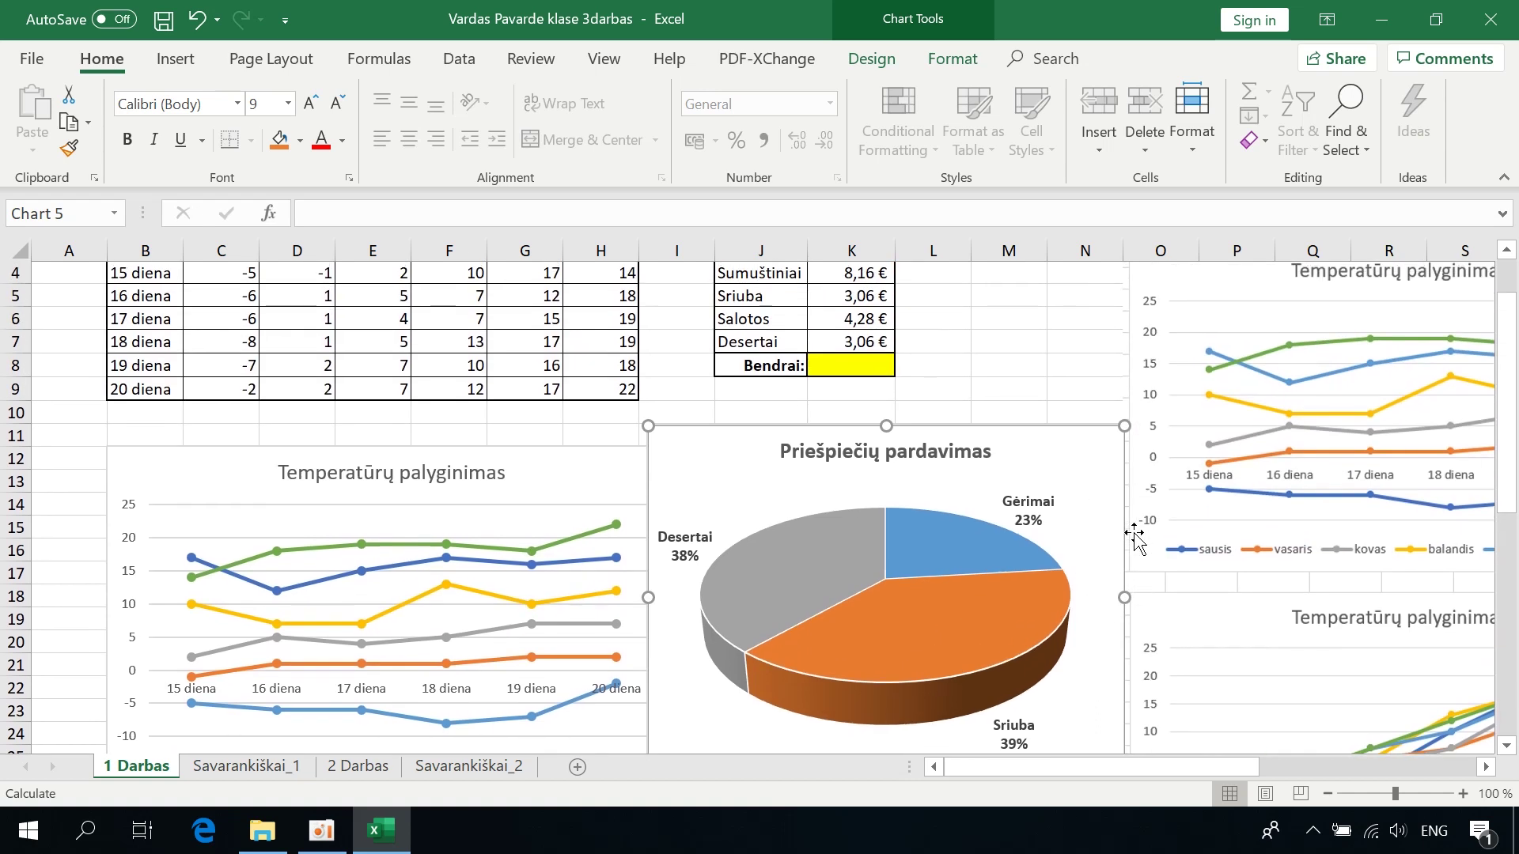
scroll(1137, 536, up, 1)
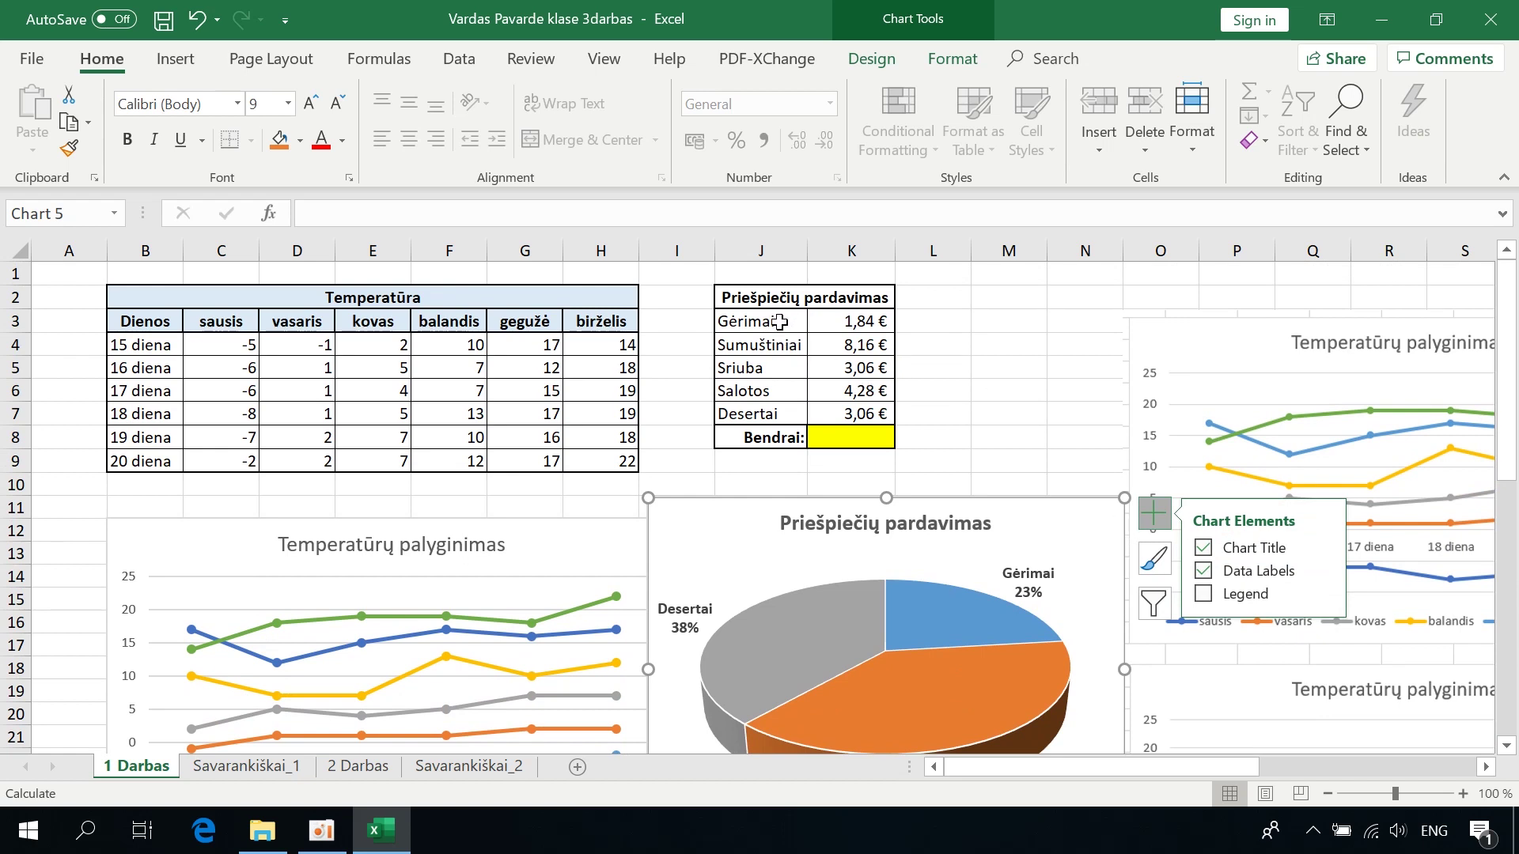
drag(779, 321, 851, 322)
ctrl+click(795, 363)
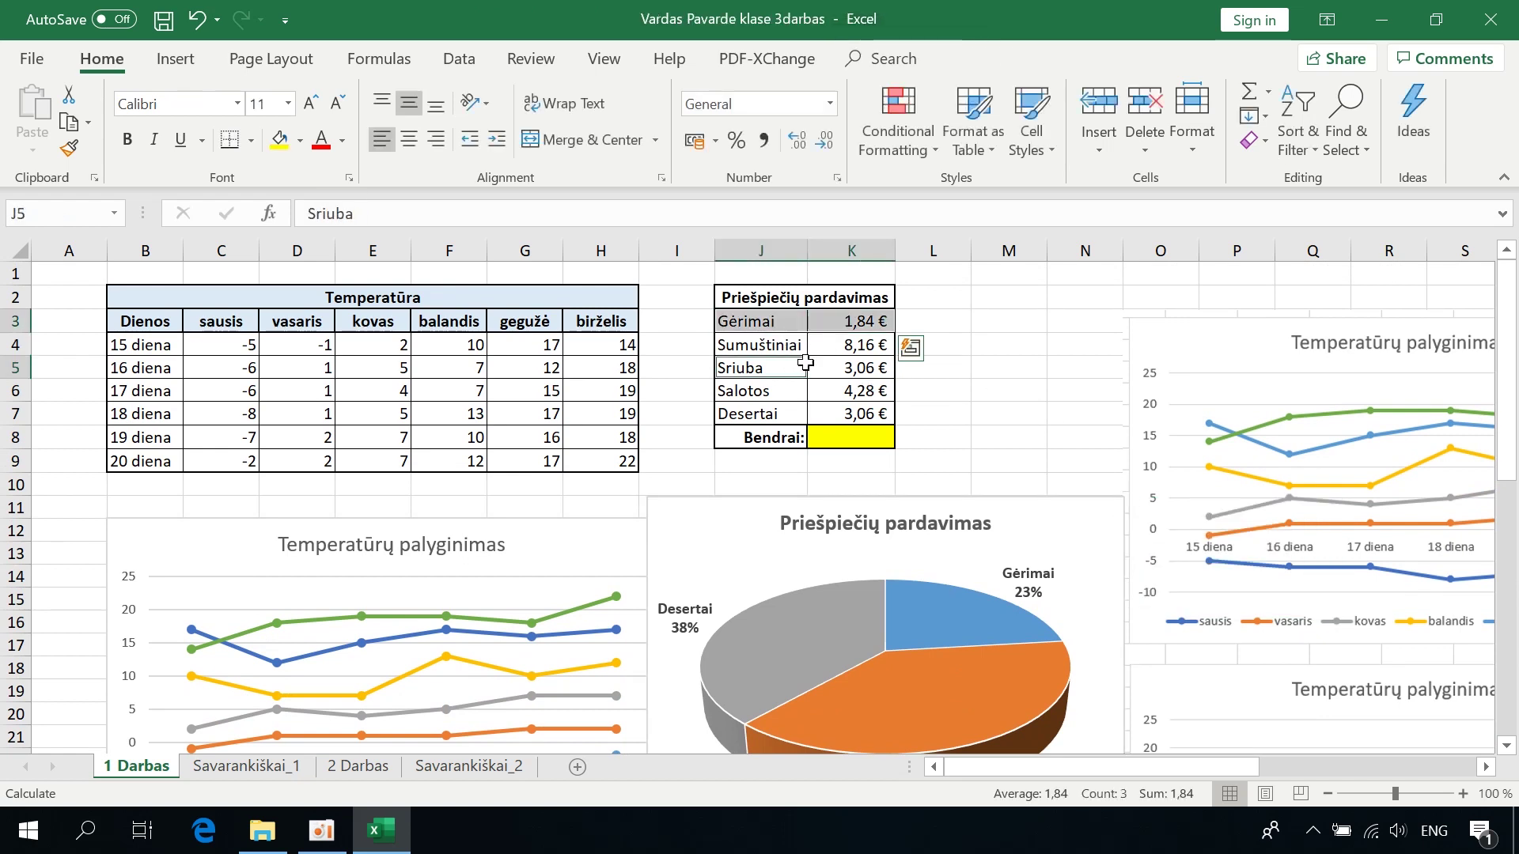
drag(795, 364, 851, 367)
drag(763, 414, 851, 414)
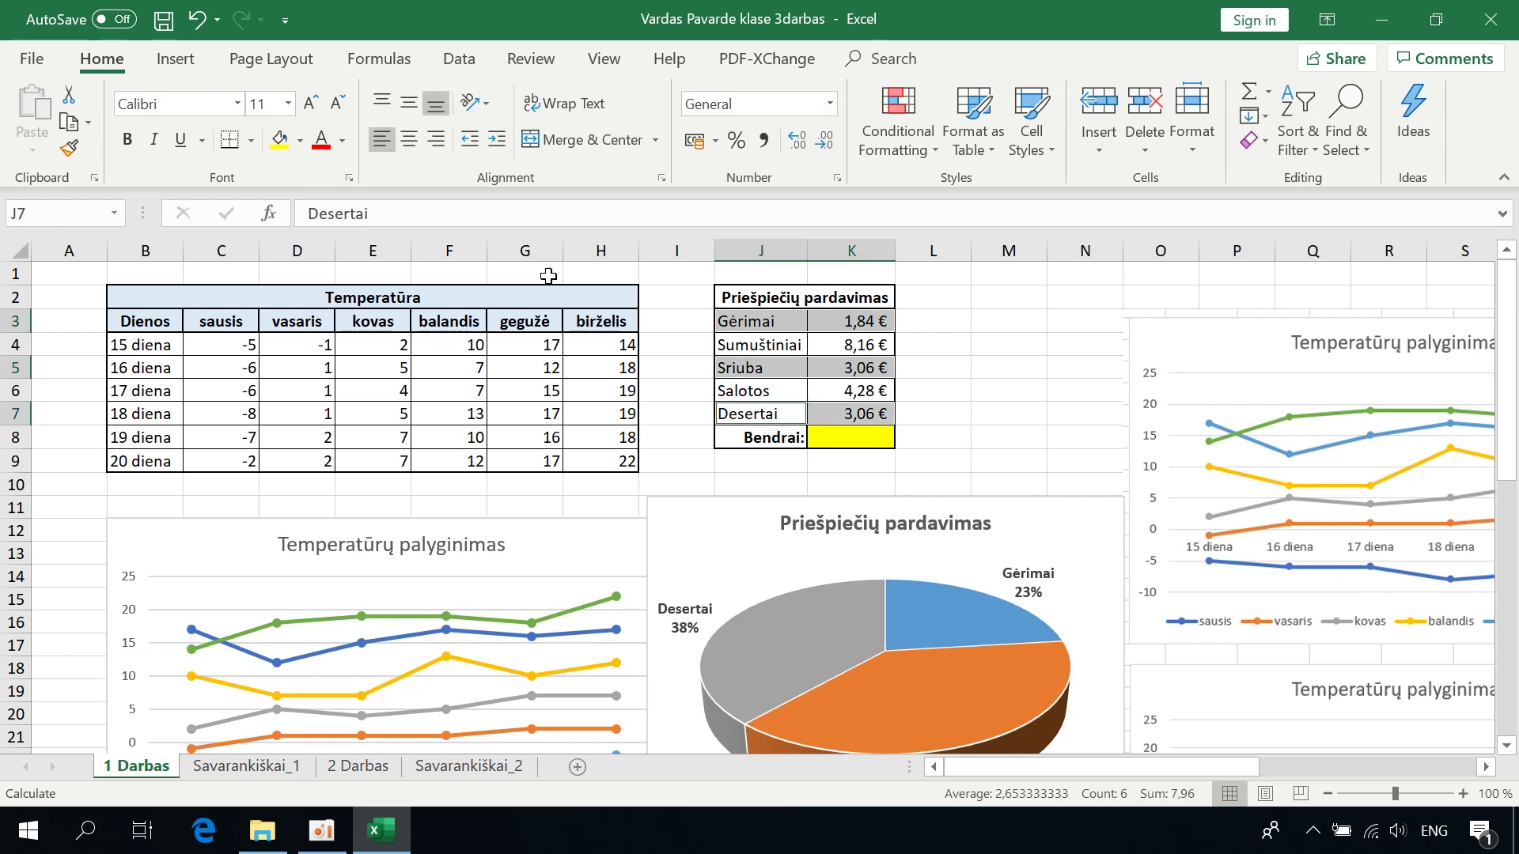
click(176, 59)
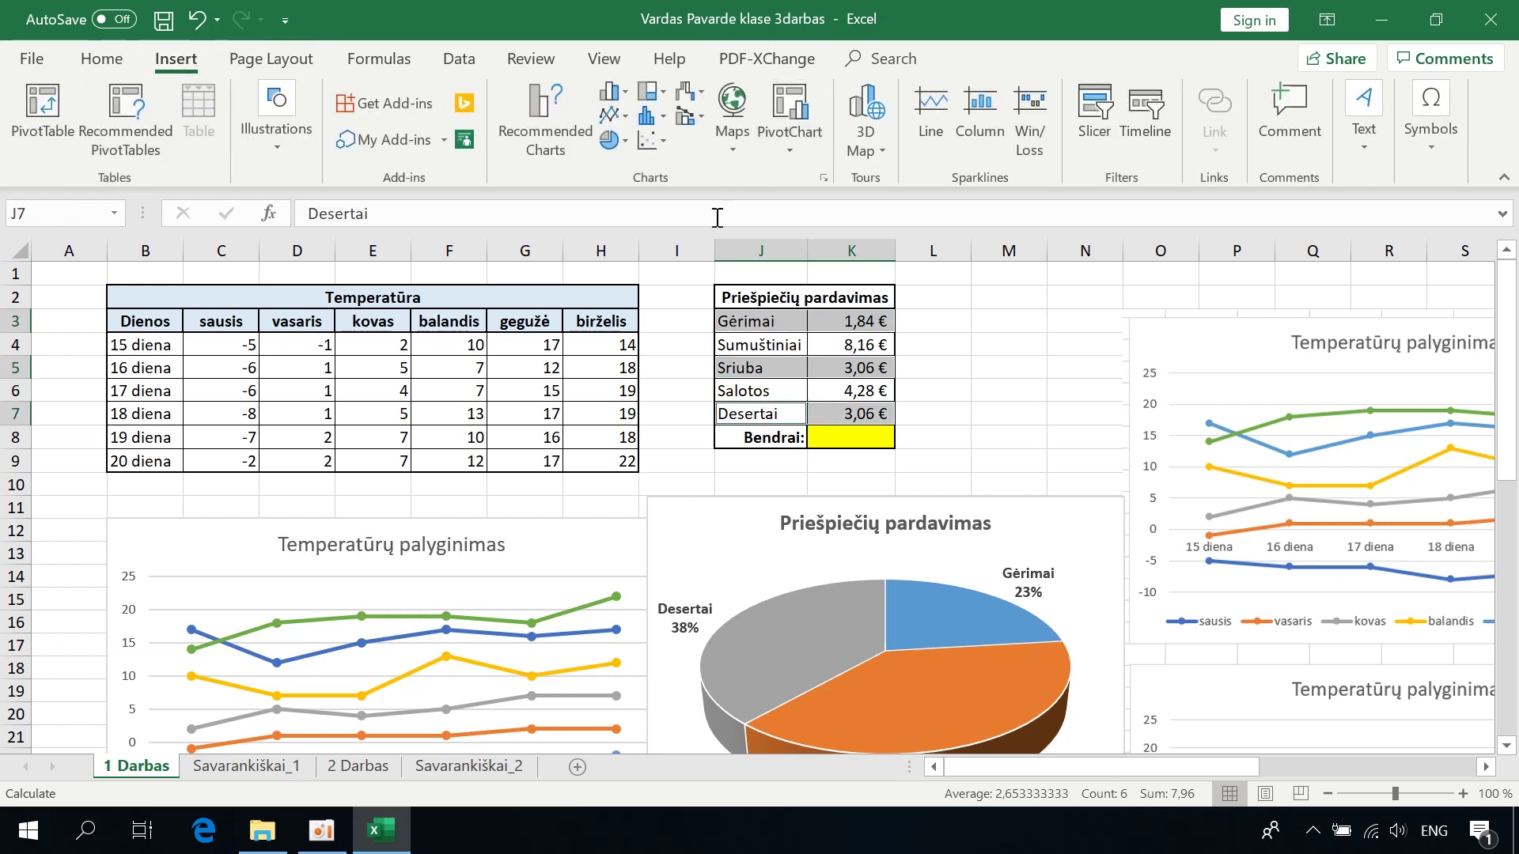
click(617, 142)
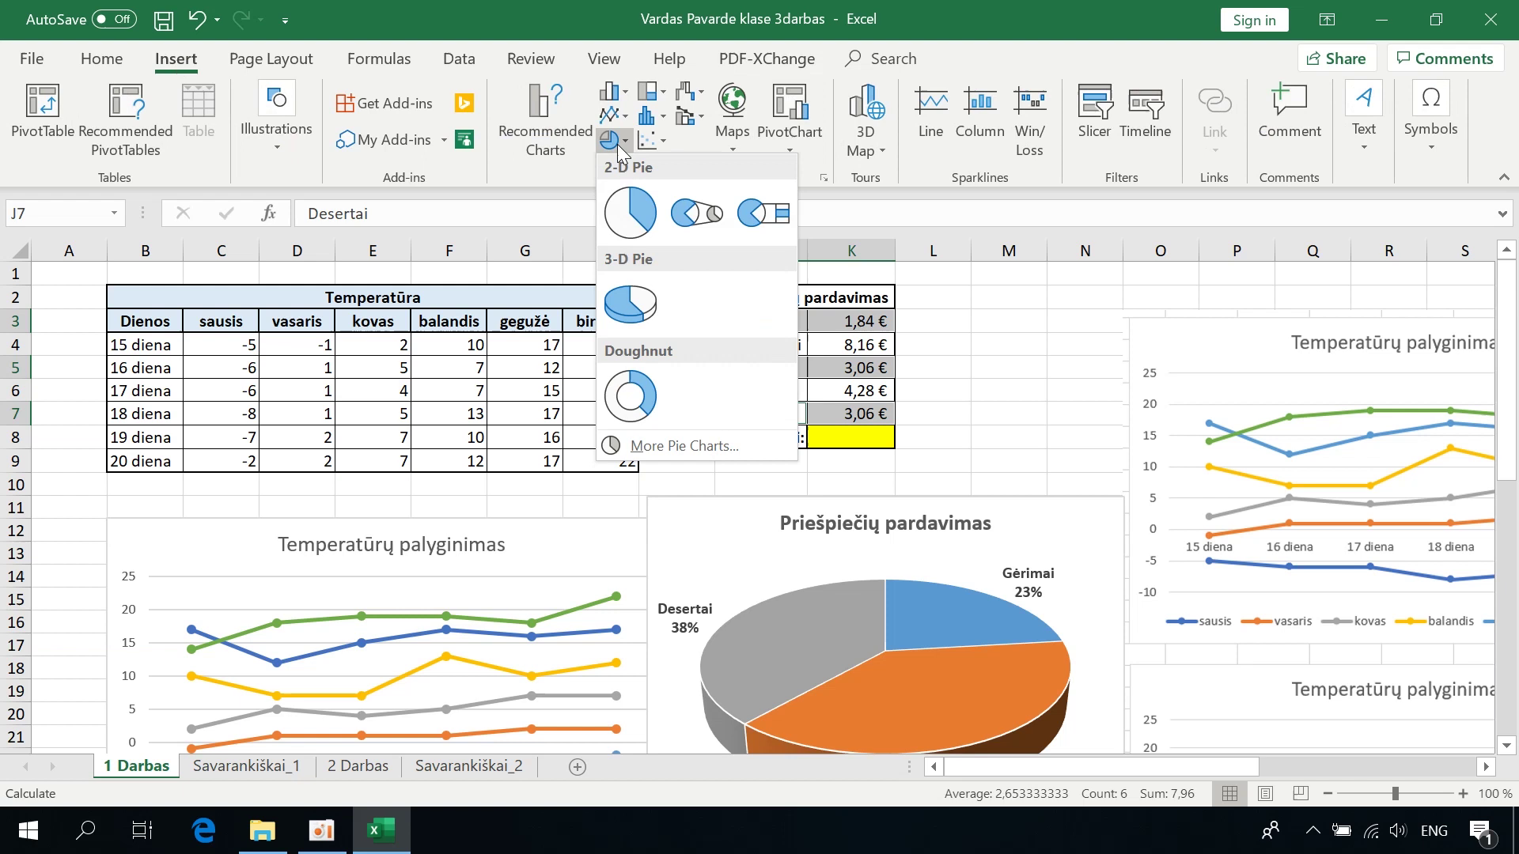
click(645, 394)
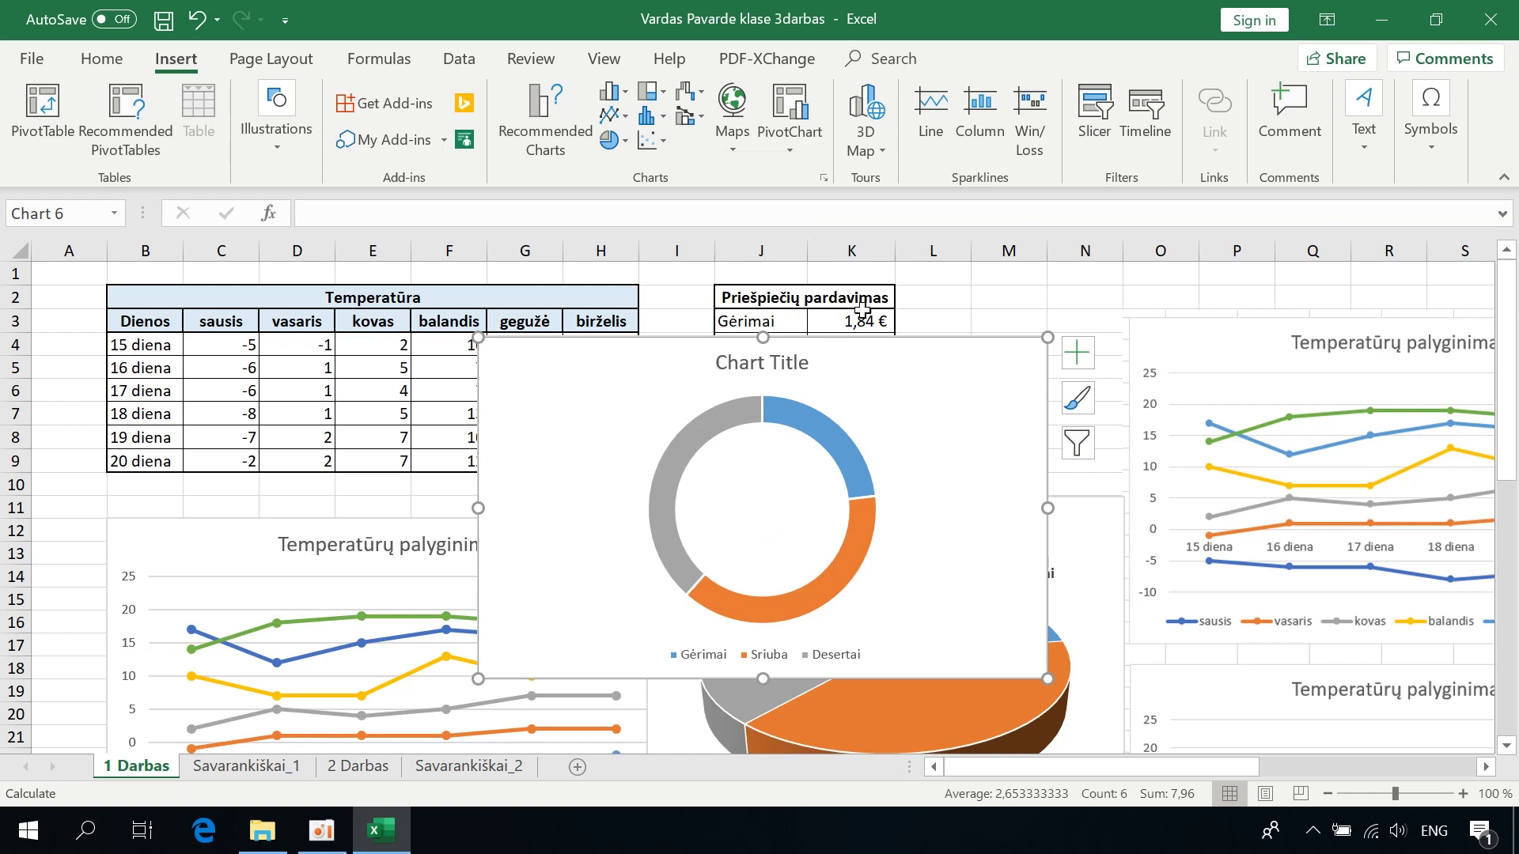
click(846, 298)
- Copy the J2 heading and paste it as the doughnut title Priešpiečių pardavimas
double_click(840, 297)
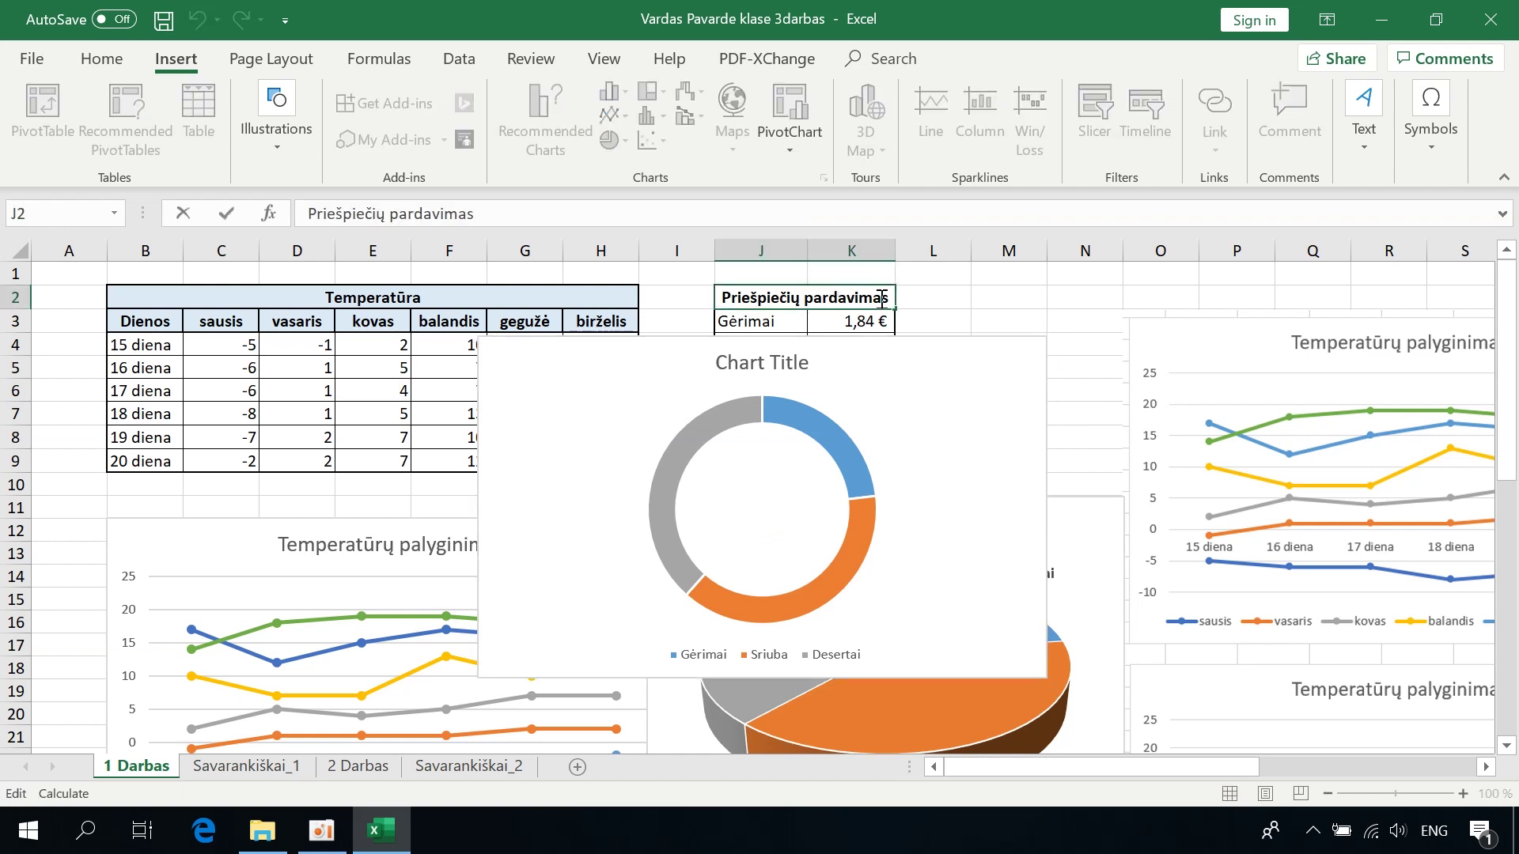
triple_click(882, 298)
key(ctrl+c)
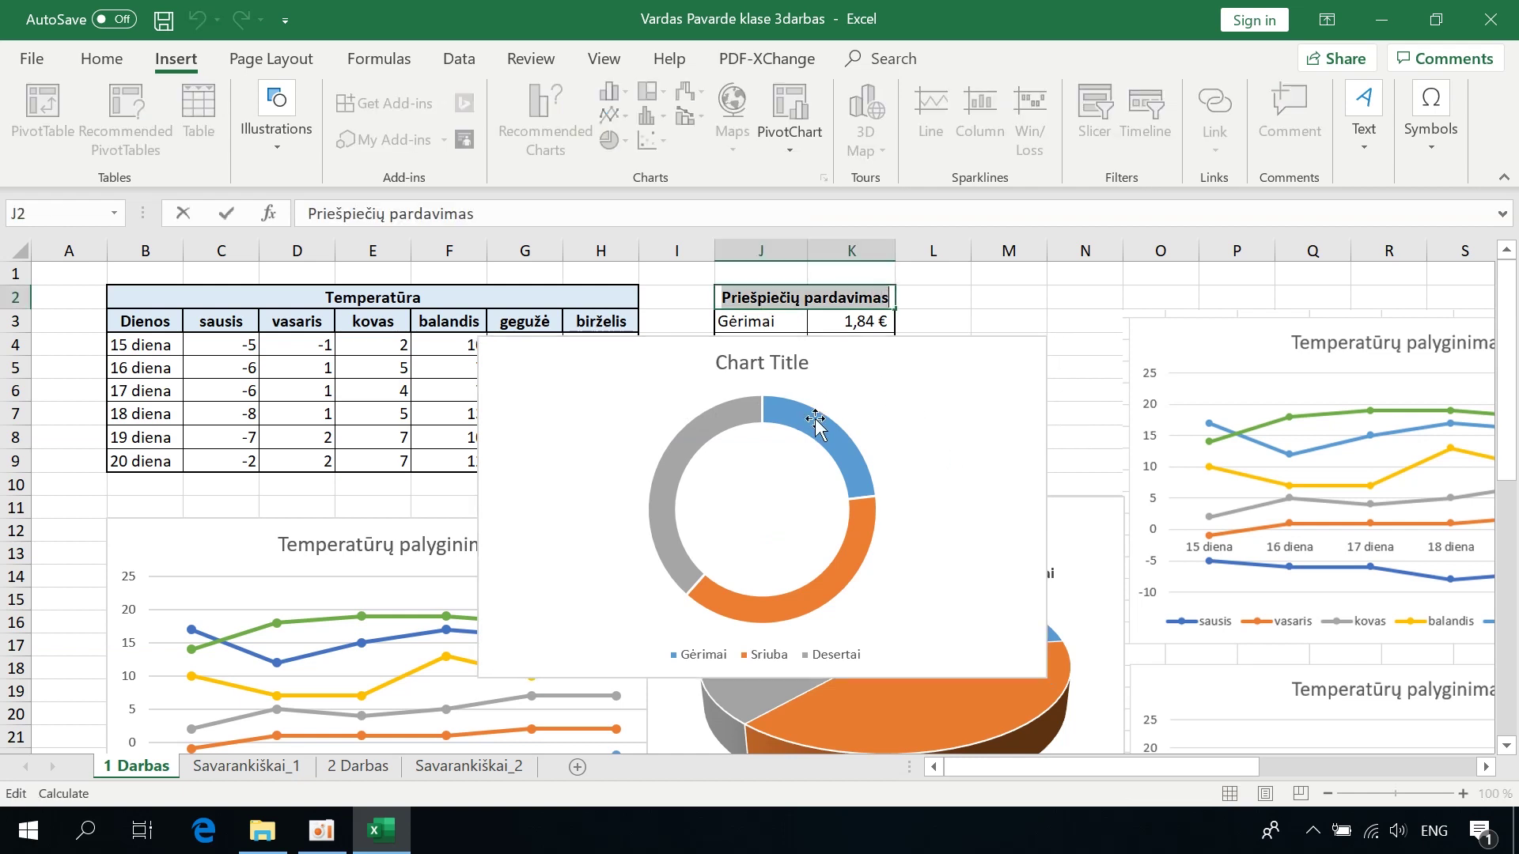
click(771, 368)
triple_click(767, 368)
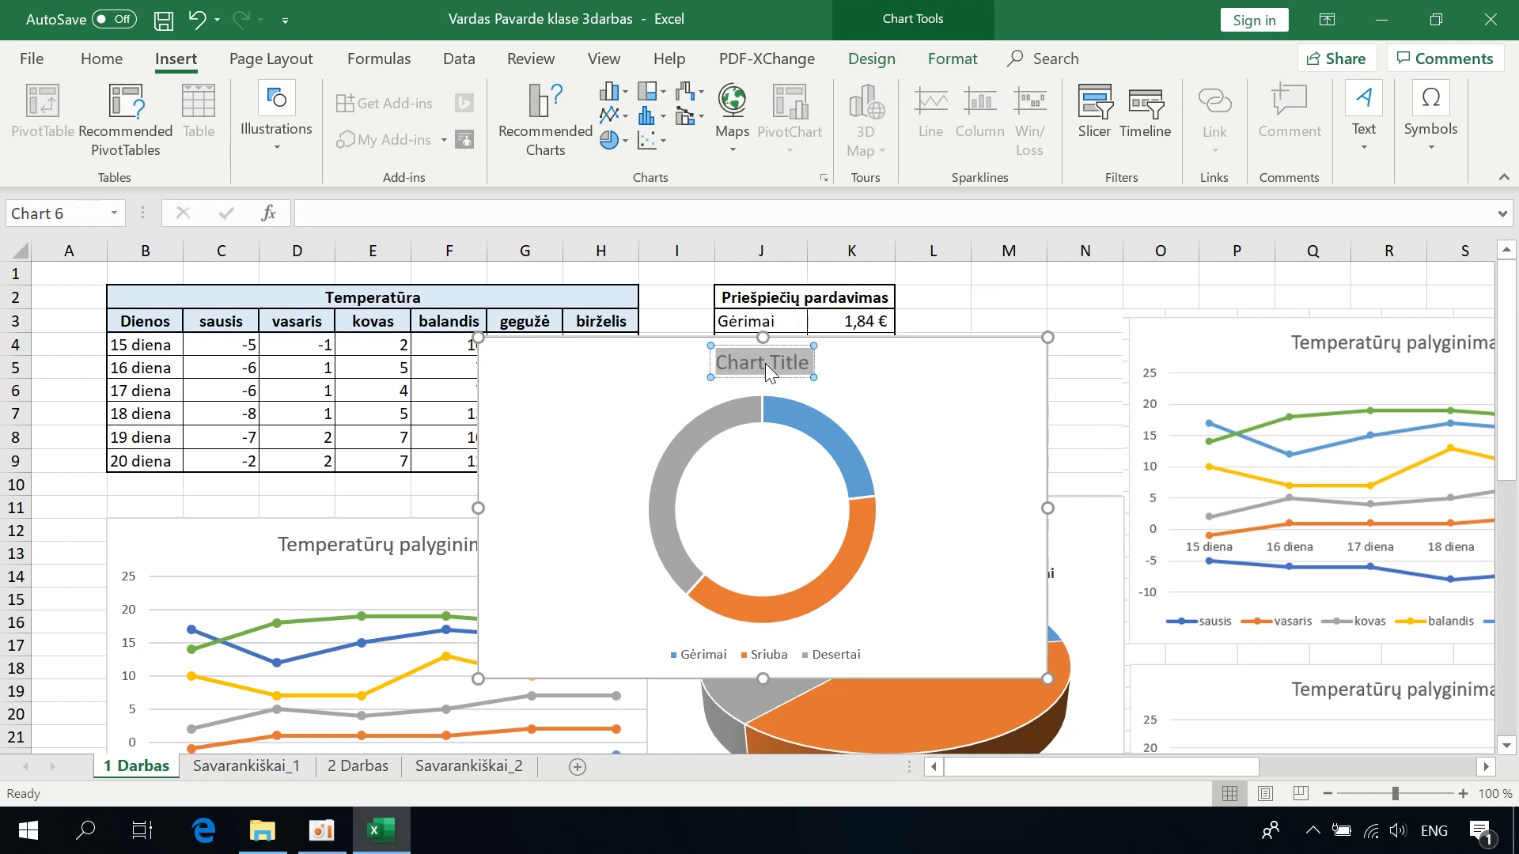
key(ctrl+v)
click(940, 381)
- Add euro value data labels, such as 1,84 € and 3,06 €, to the doughnut segments
click(854, 471)
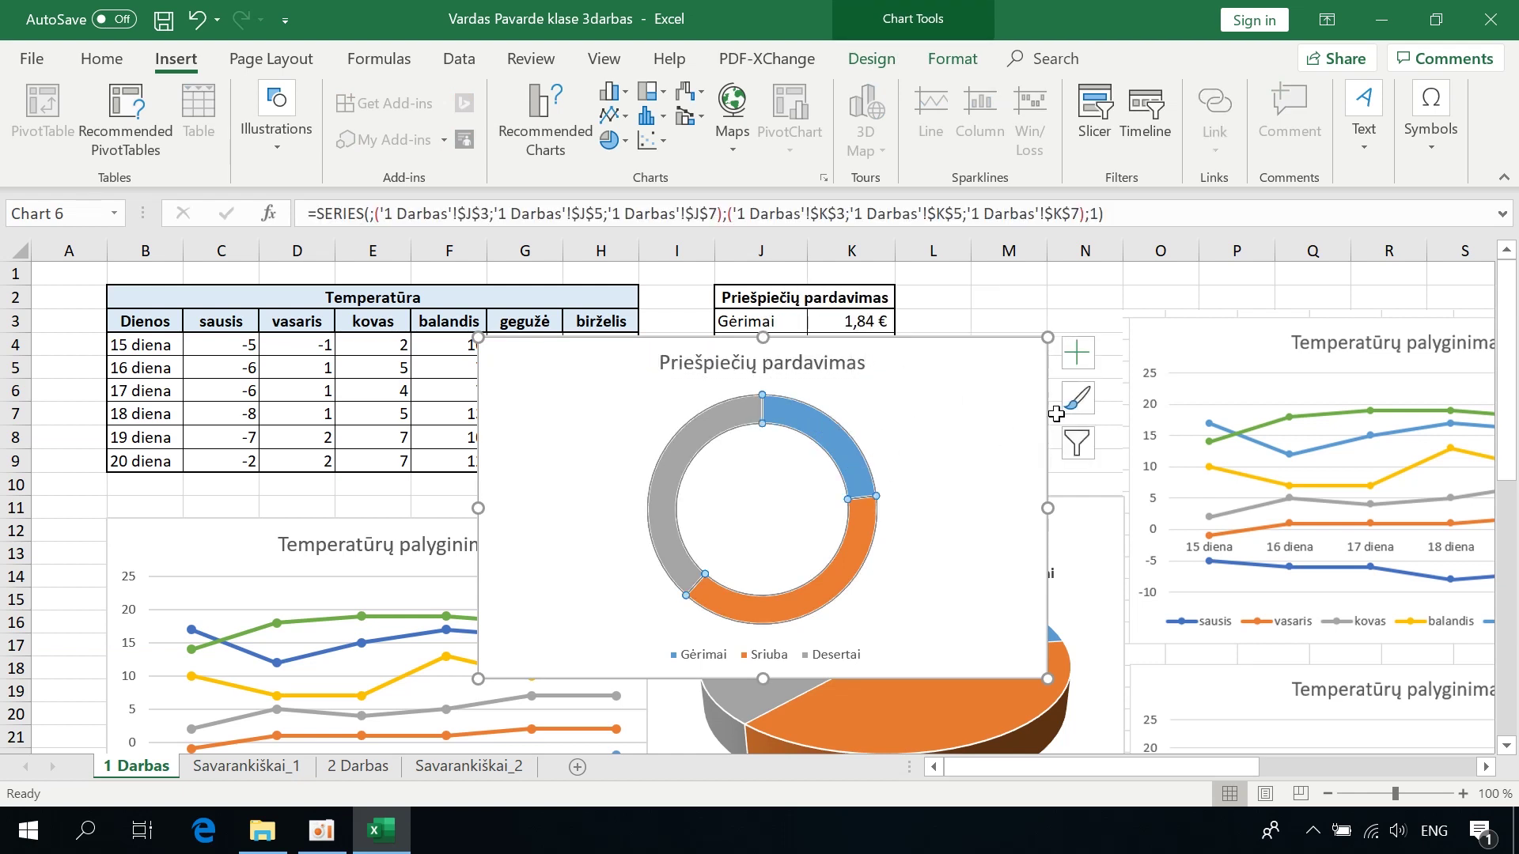
click(1075, 358)
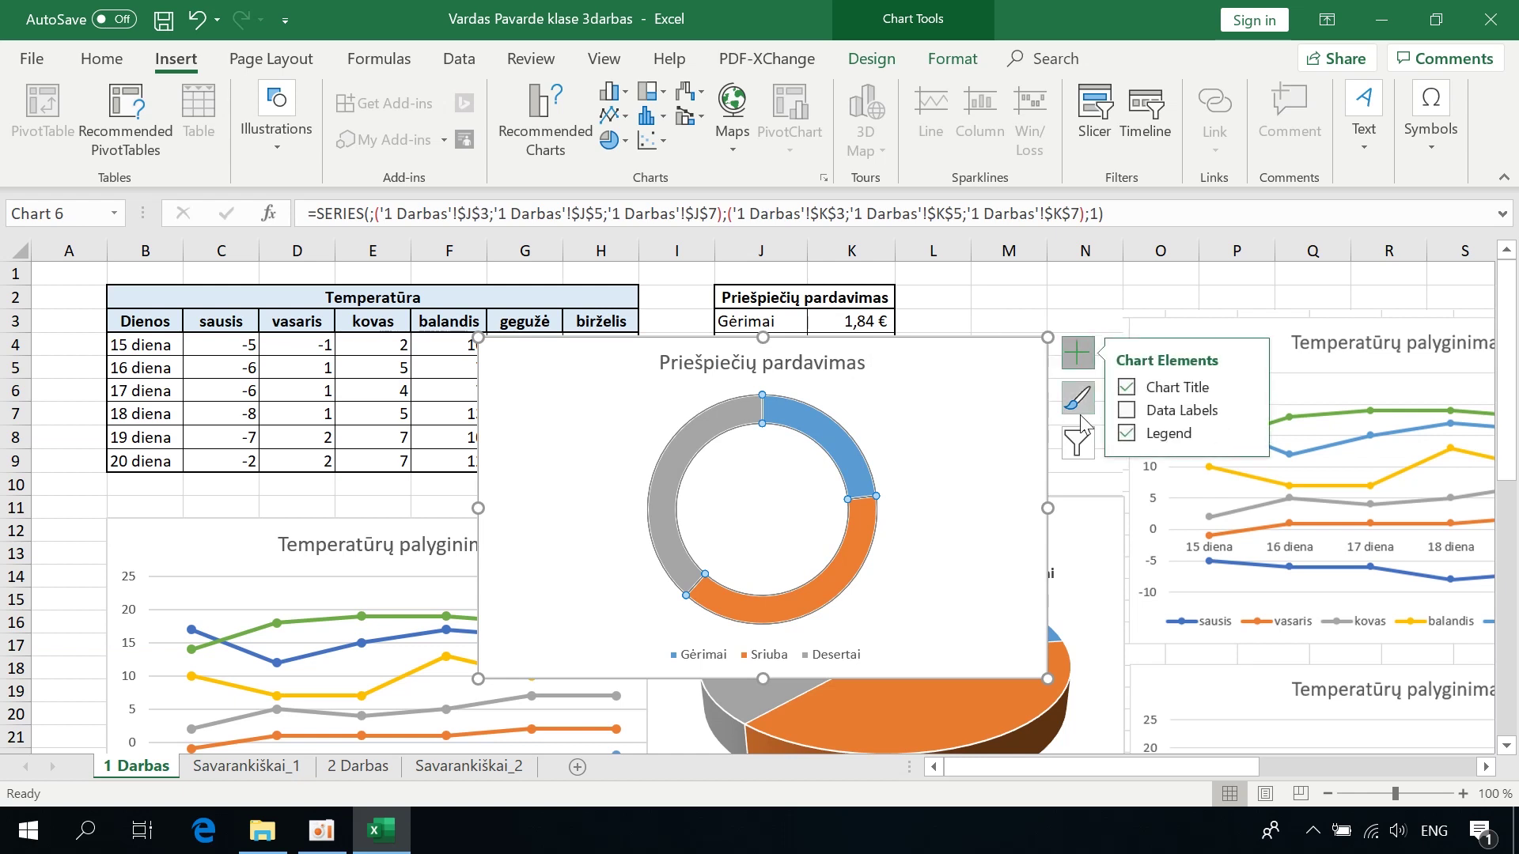
mouse_move(978, 715)
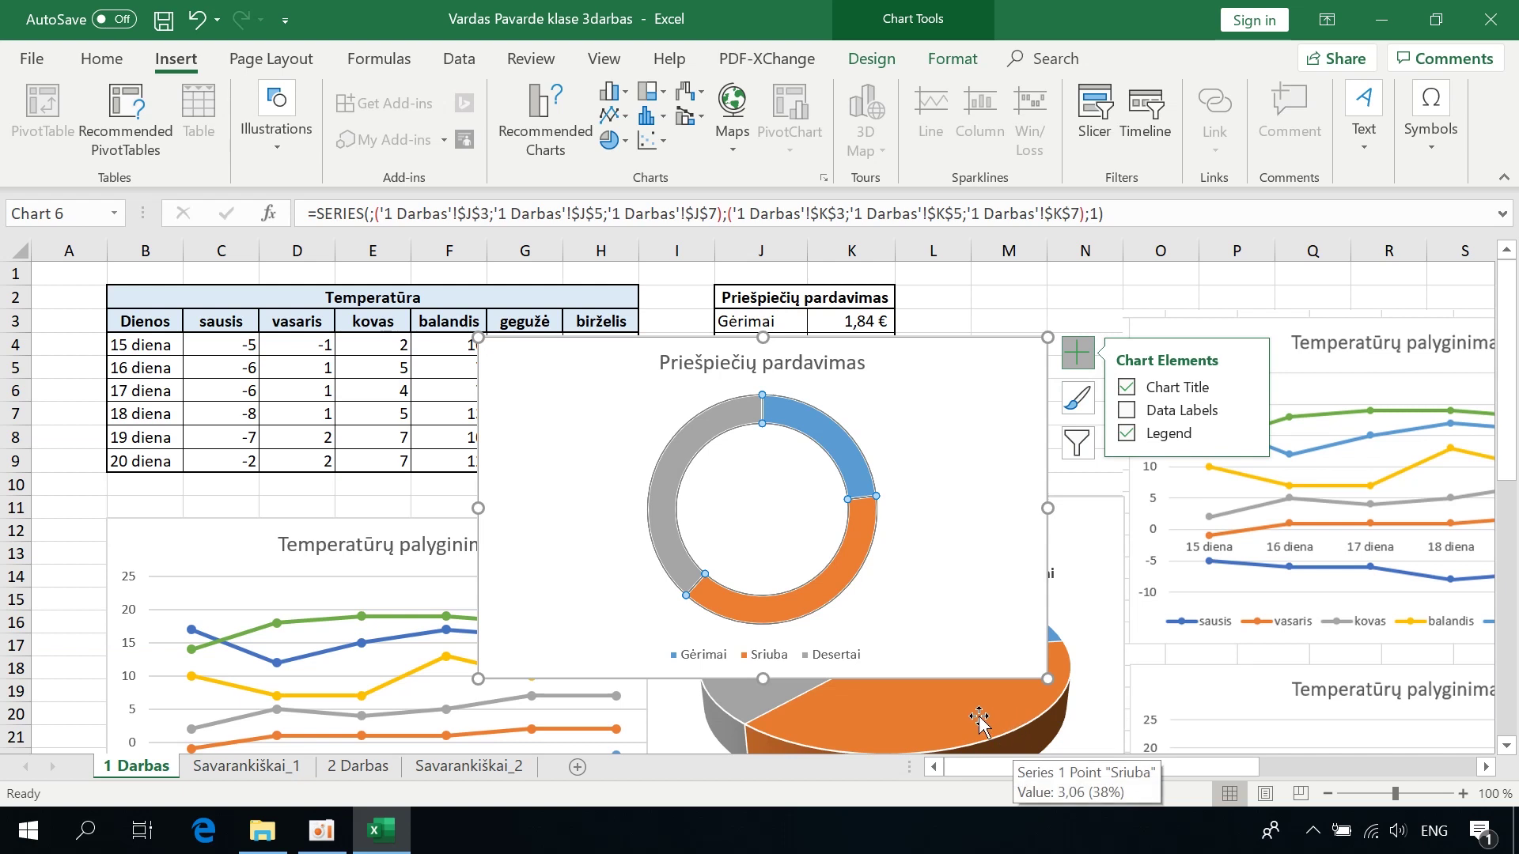
click(1126, 411)
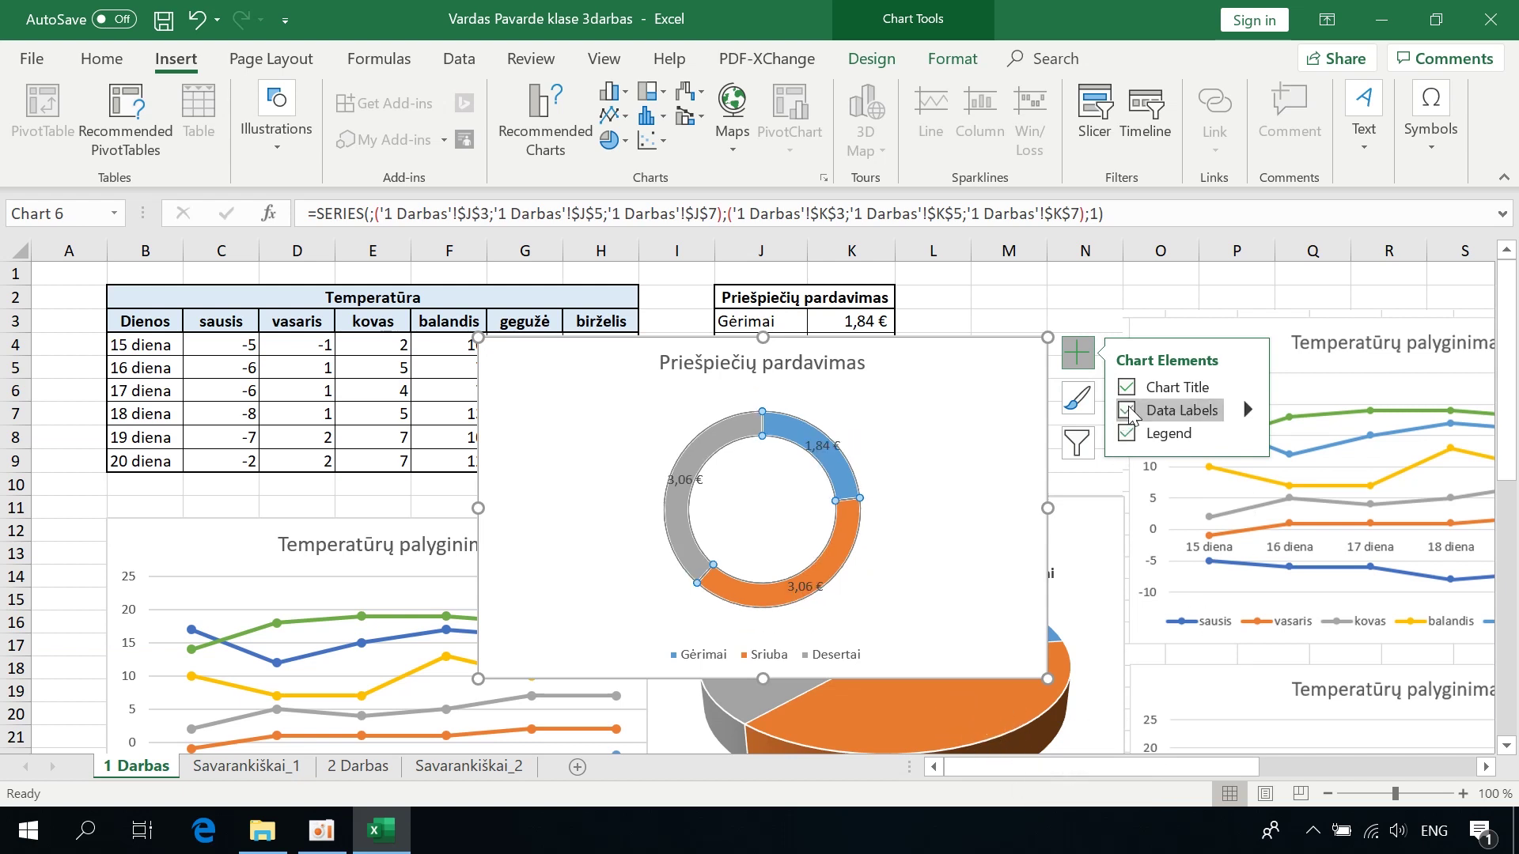
click(1248, 410)
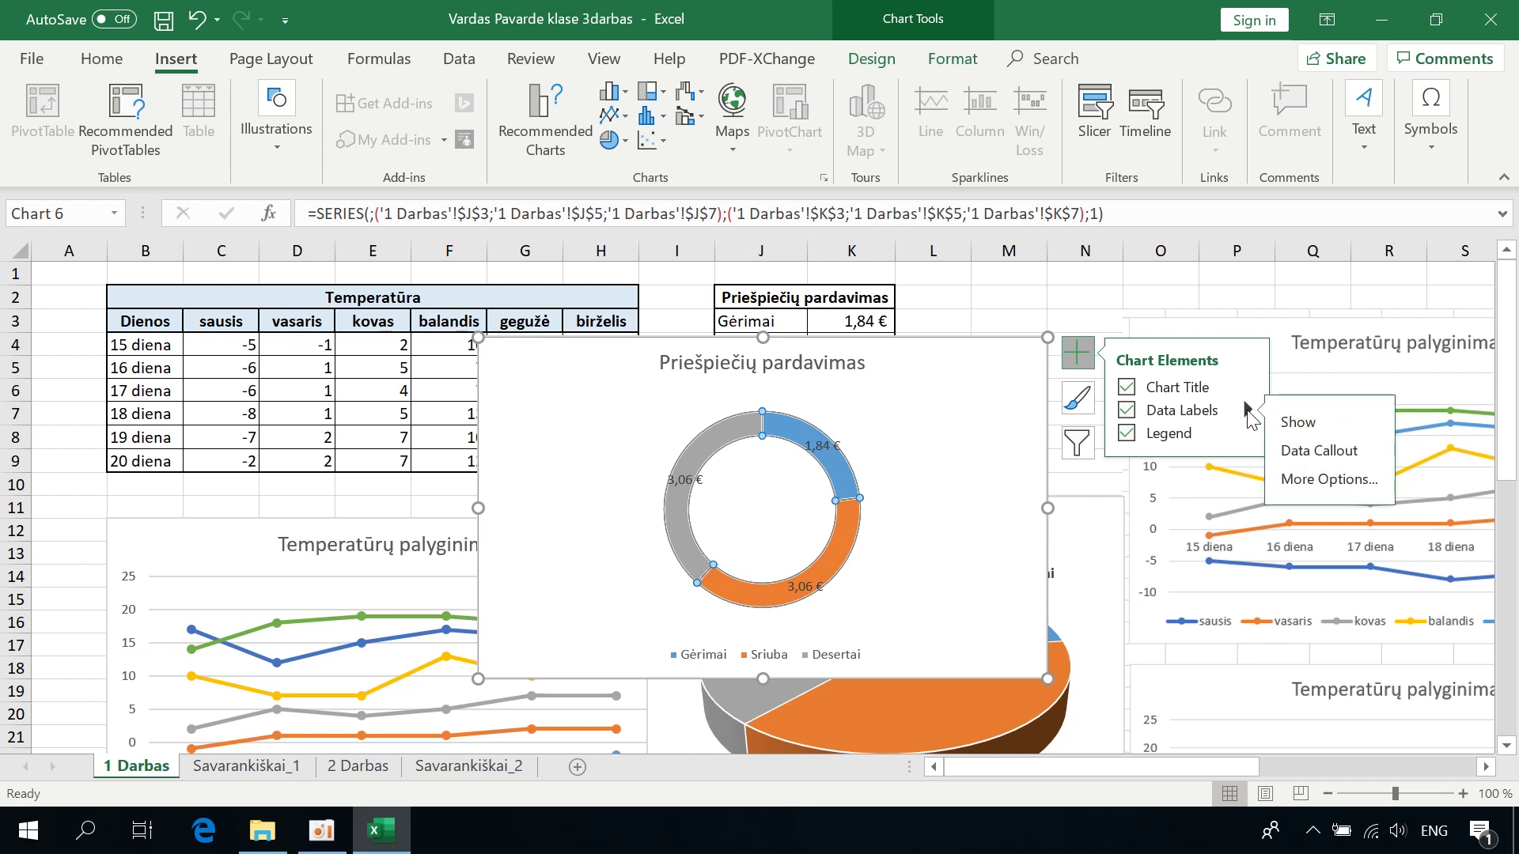
- Show category names with percentages (23%, 38%, 39%) on the doughnut labels instead of euro values
click(1298, 479)
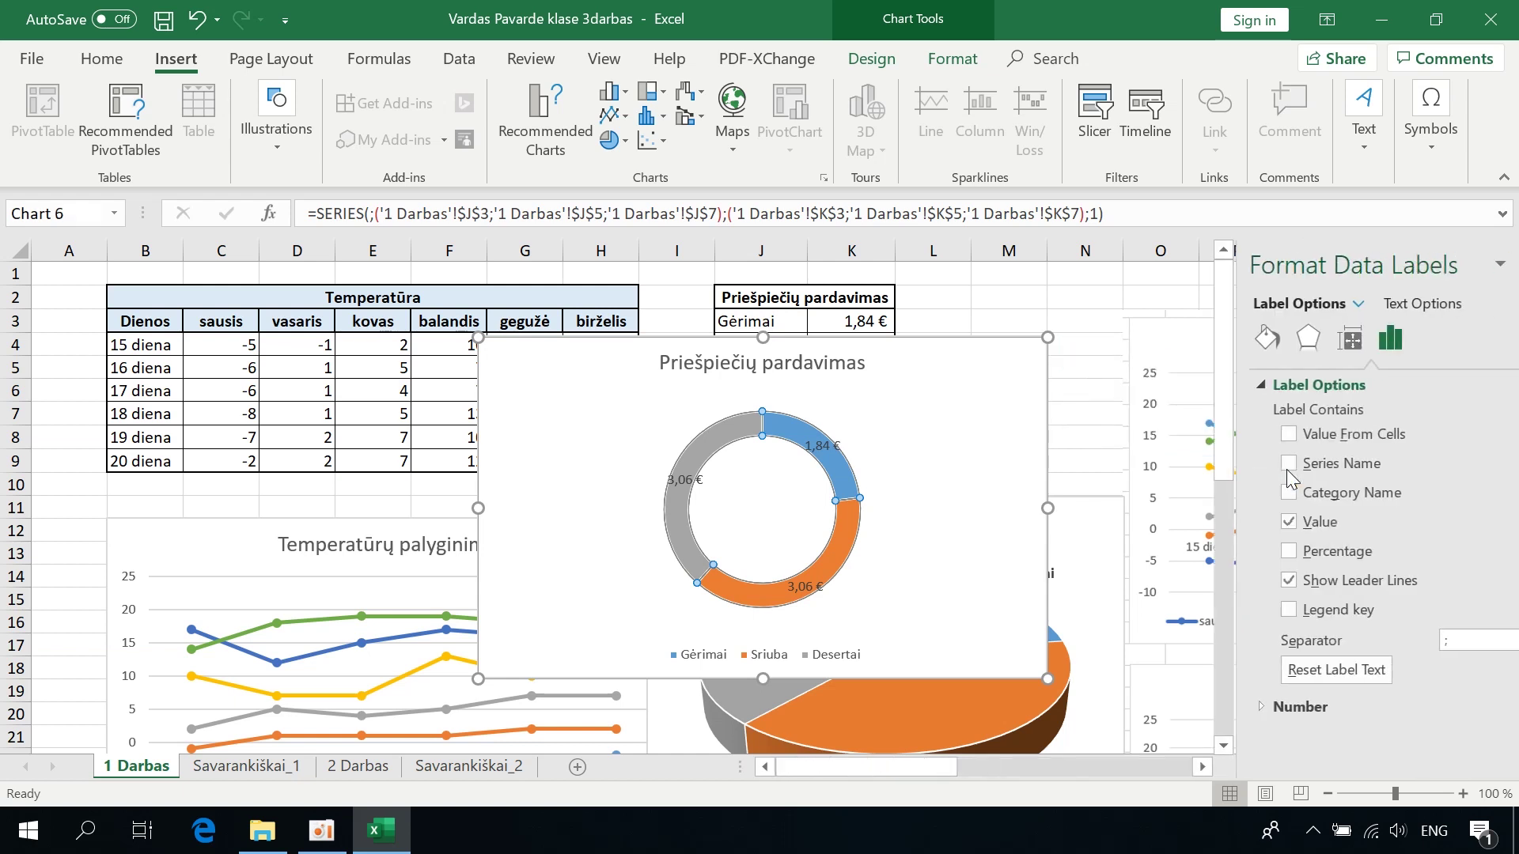
click(1234, 494)
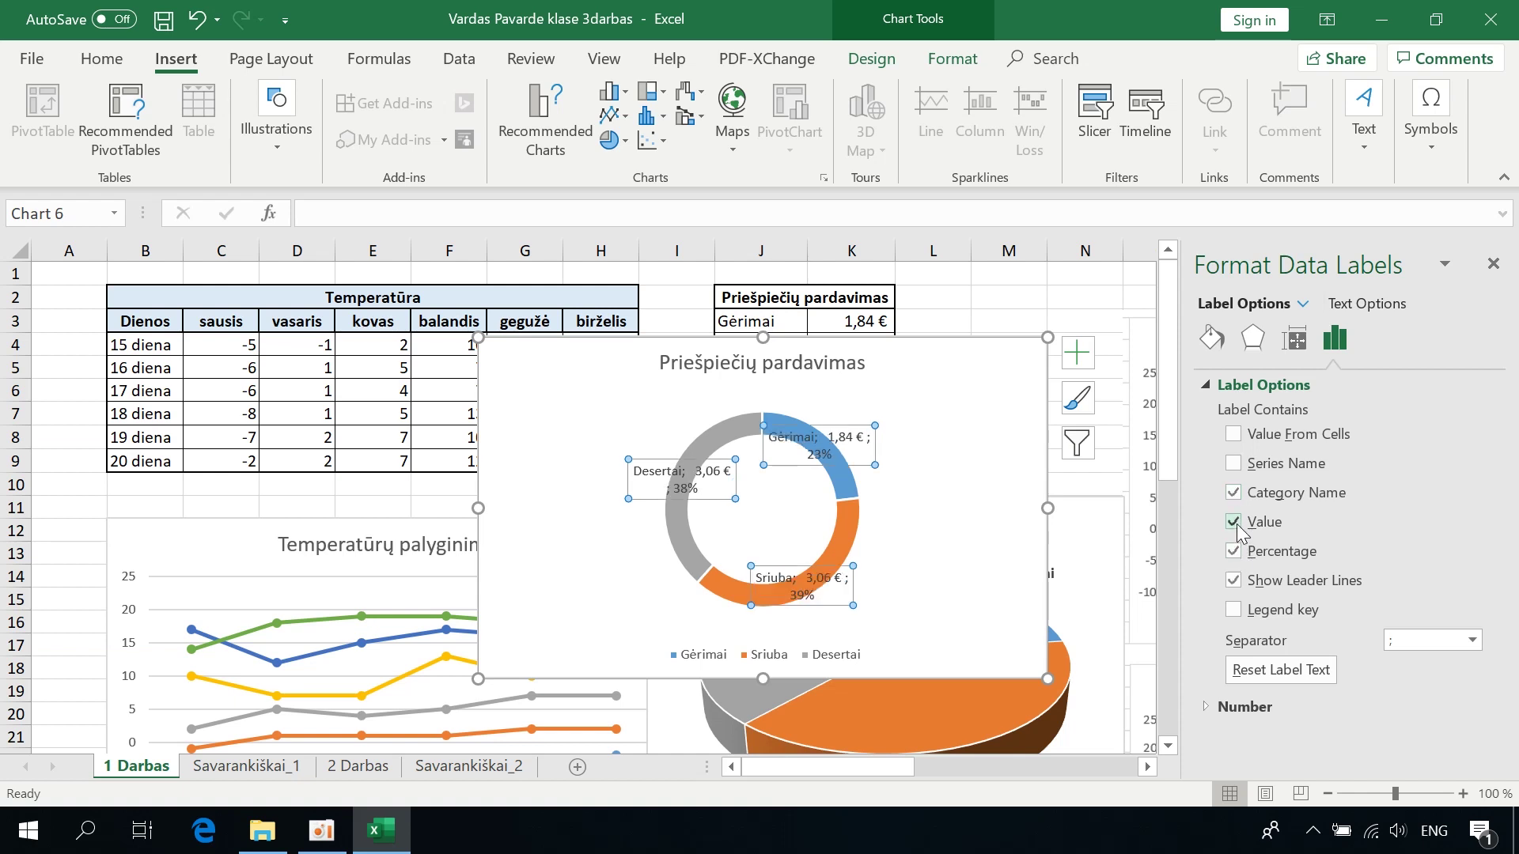
click(1235, 523)
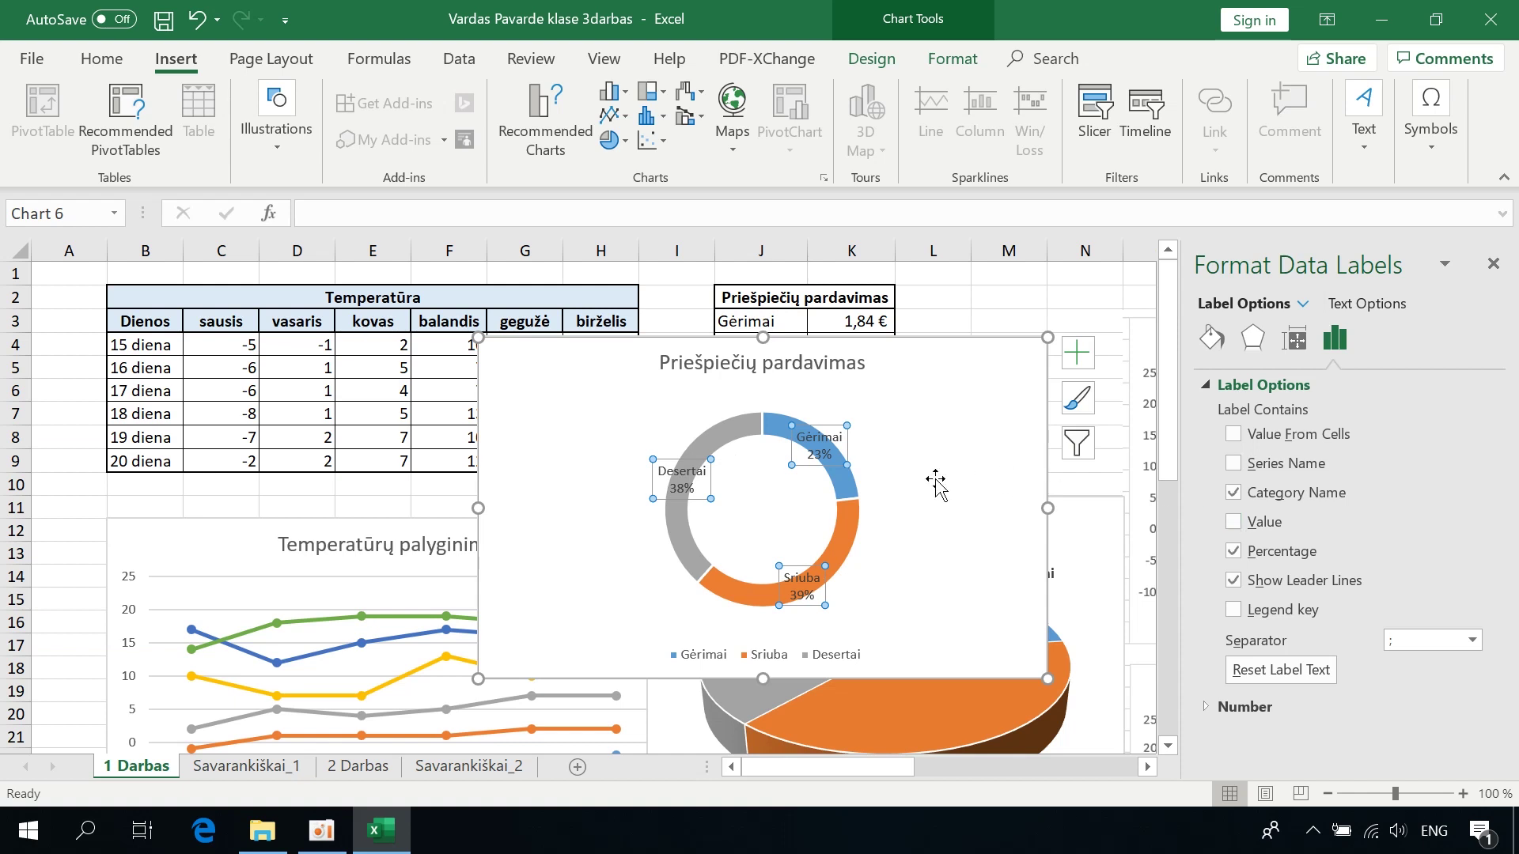
key(ctrl+z)
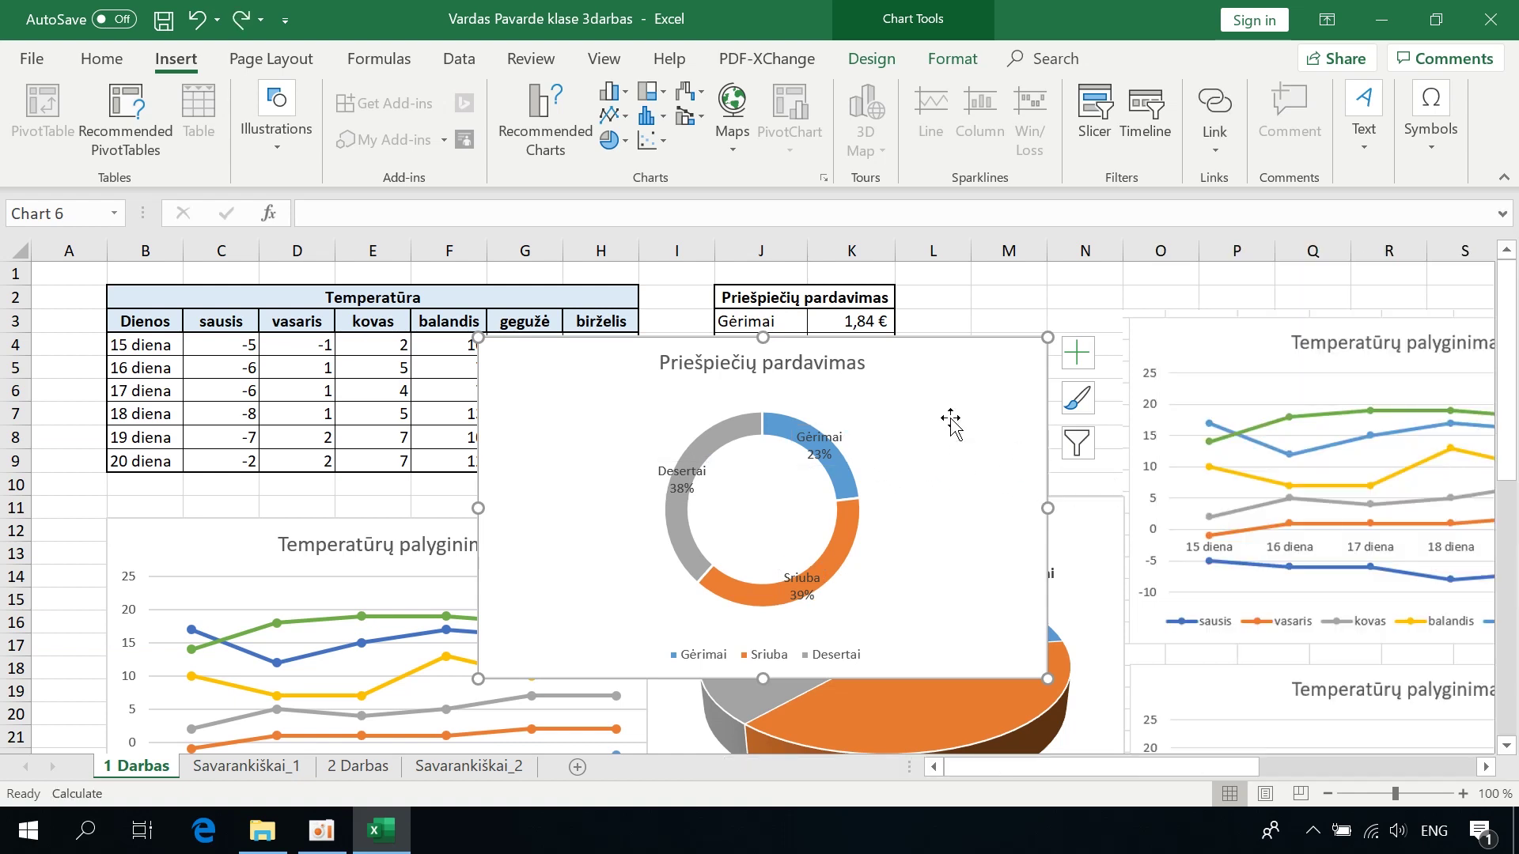
click(814, 448)
right_click(815, 448)
key(Escape)
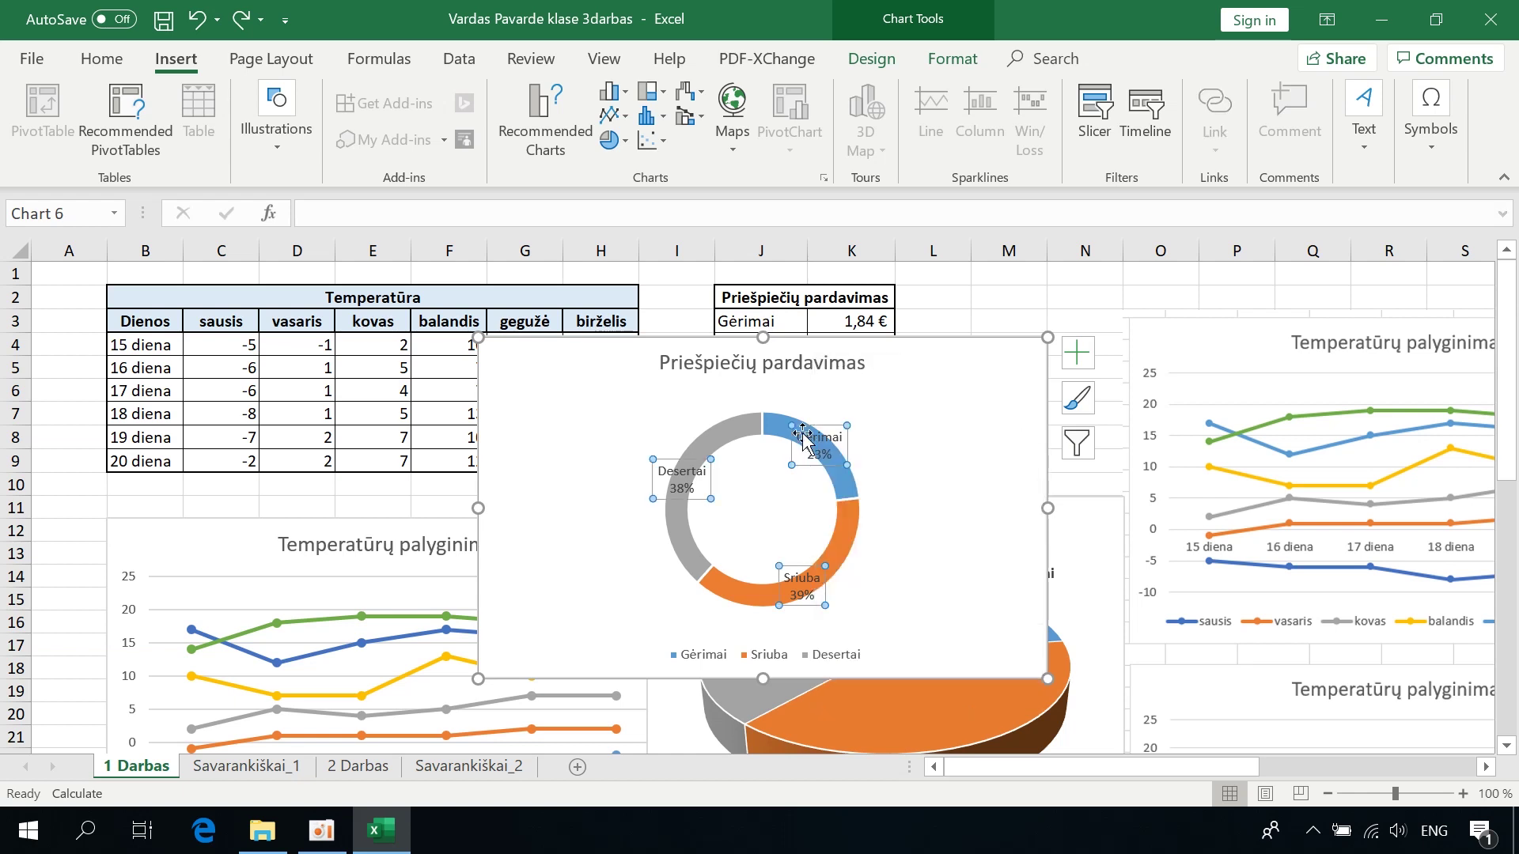
- Turn the doughnut labels into callouts and drag the Gėrimai, Sriuba and Desertai labels outside the ring
click(1078, 352)
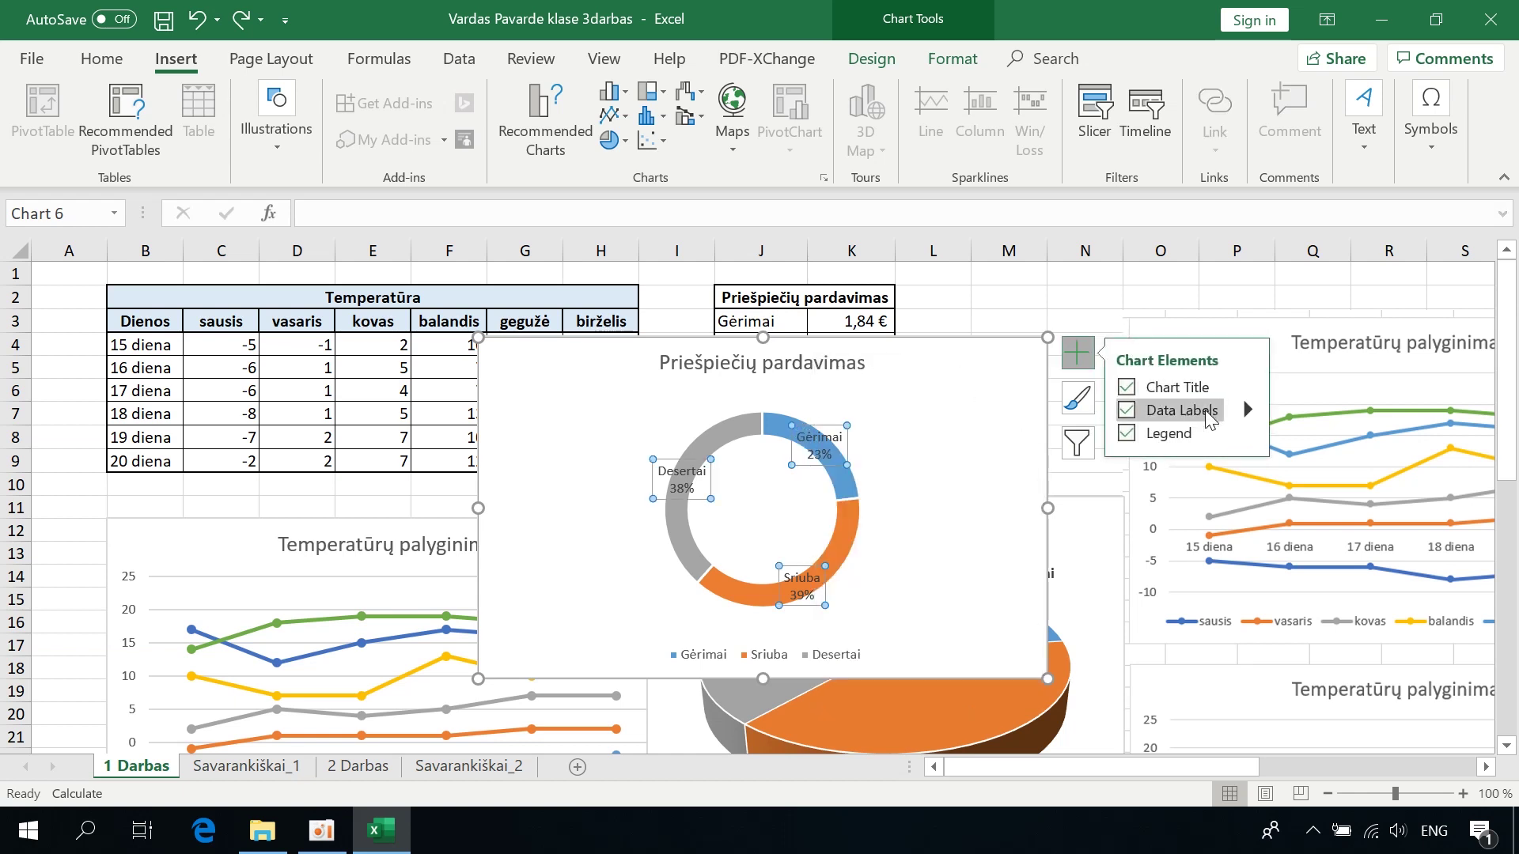
click(1248, 411)
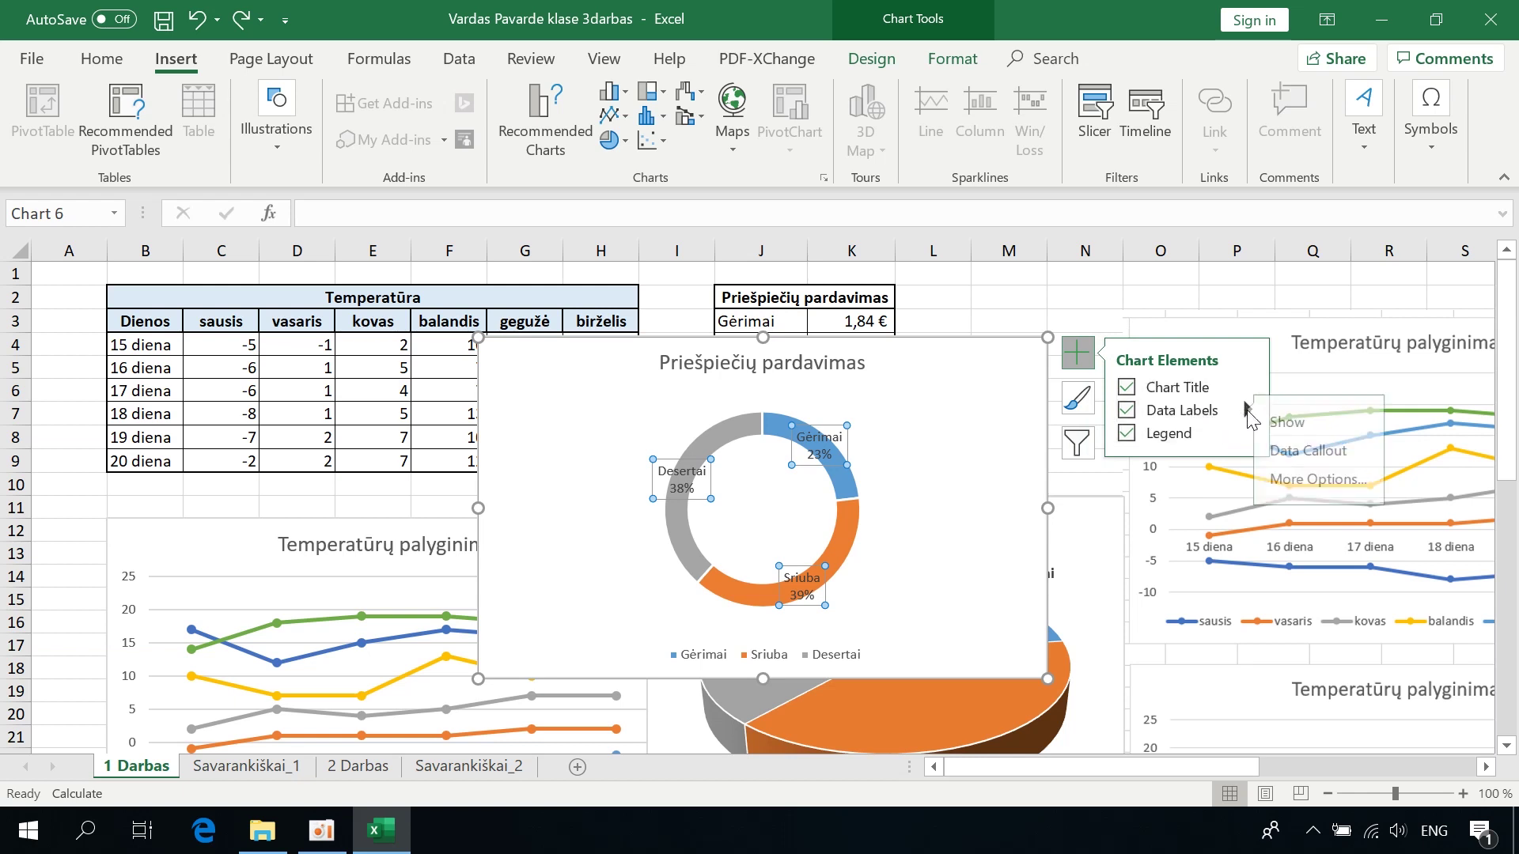
click(1302, 453)
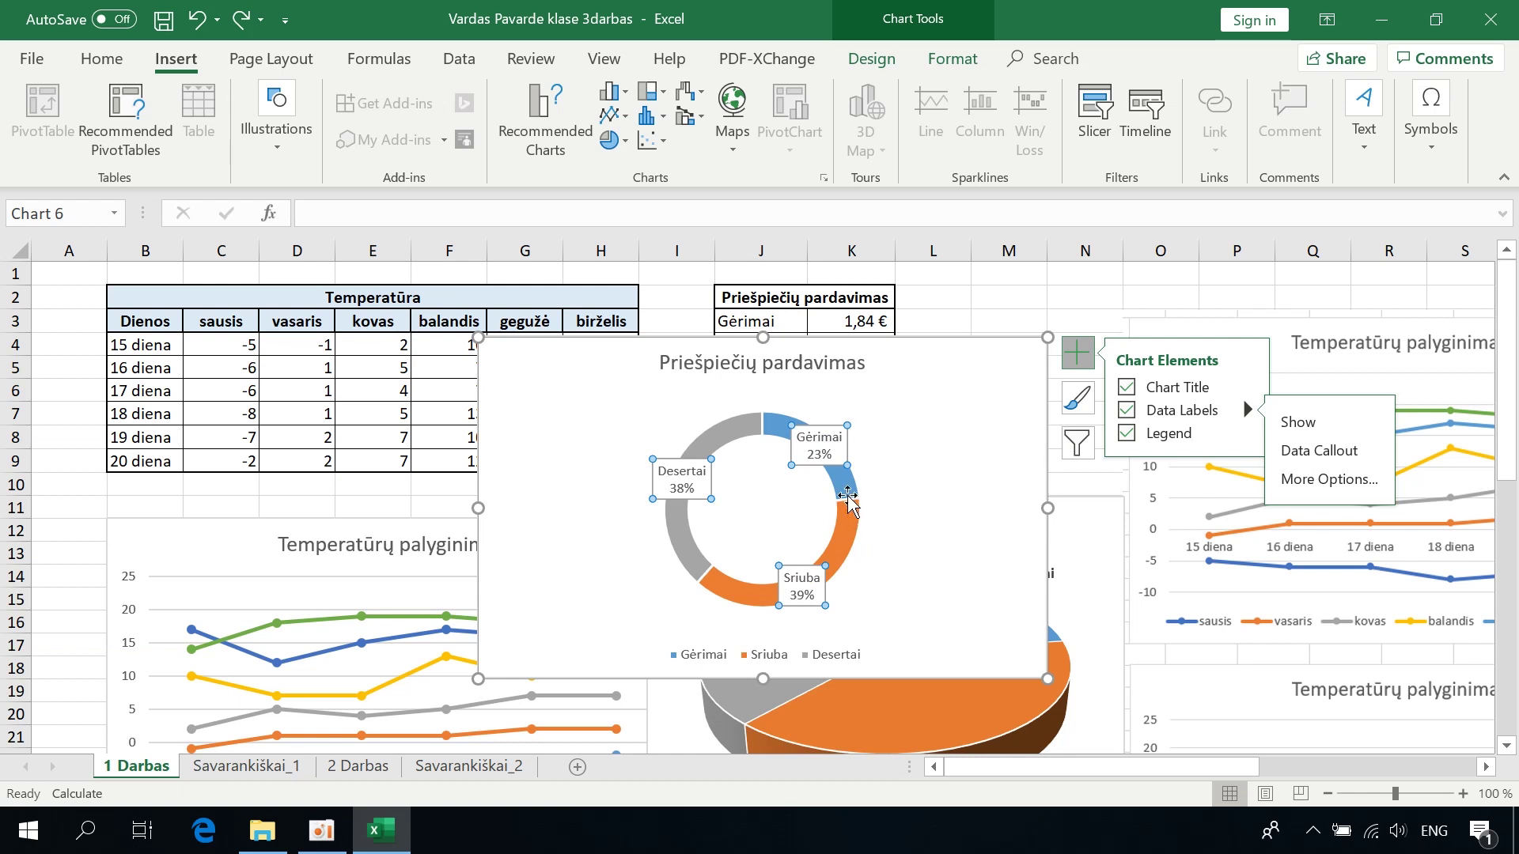
click(819, 447)
drag(818, 447, 873, 410)
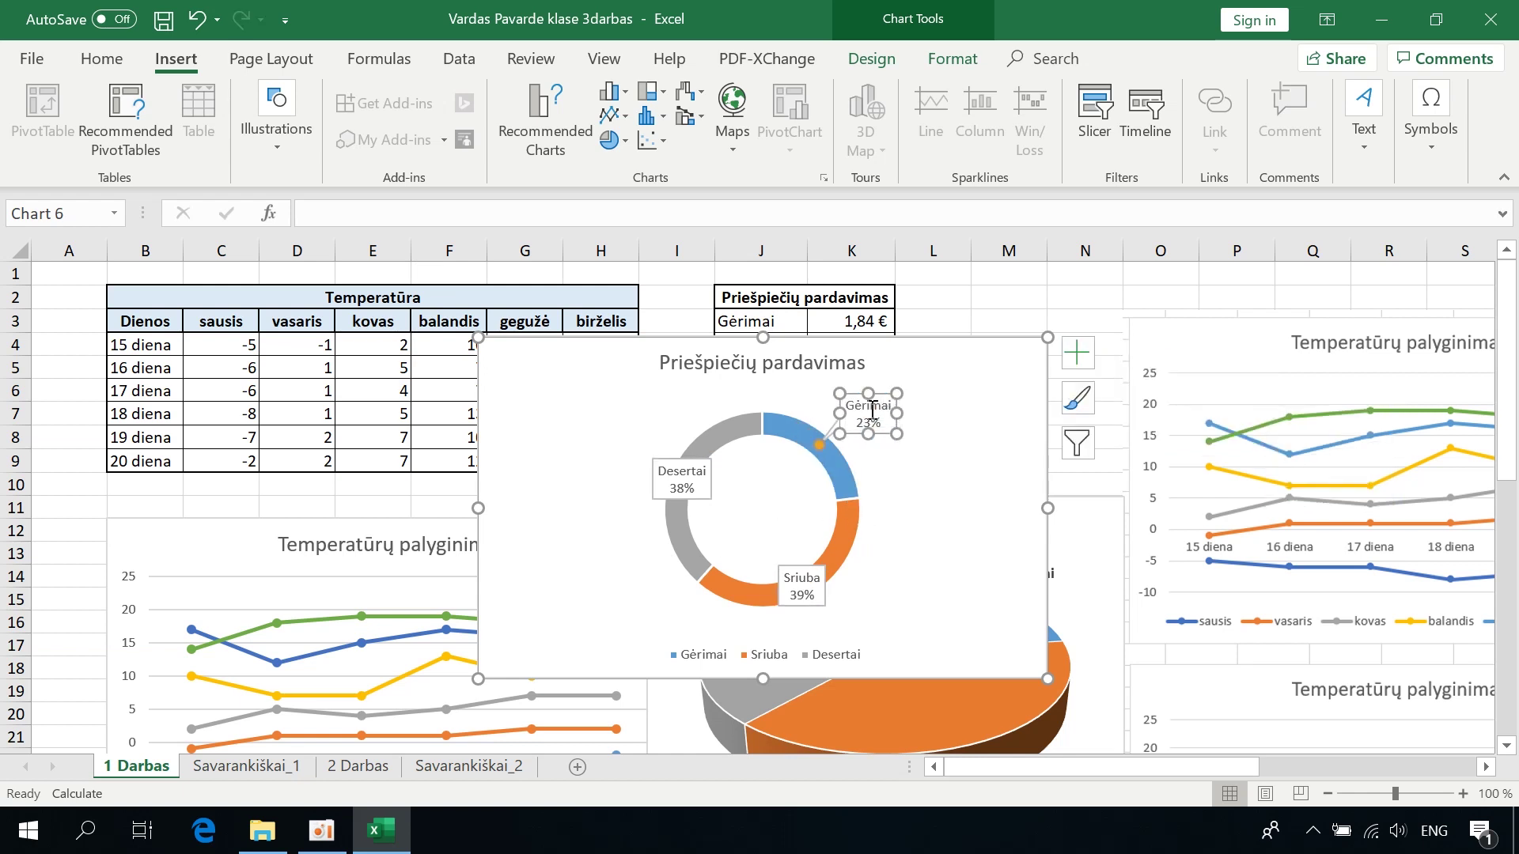
click(801, 585)
drag(801, 585, 878, 598)
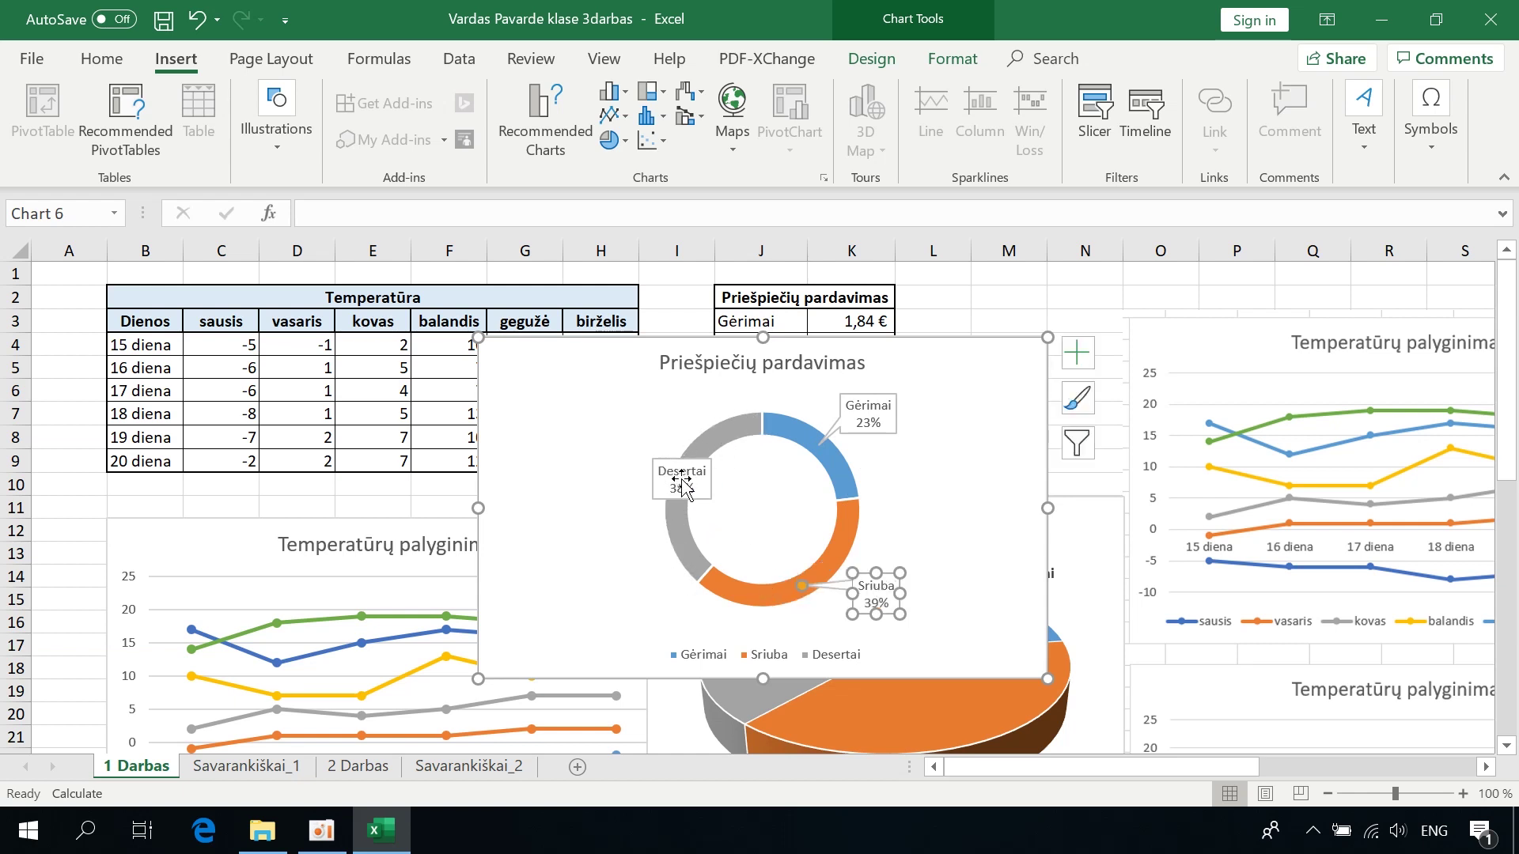
click(679, 479)
drag(679, 479, 627, 448)
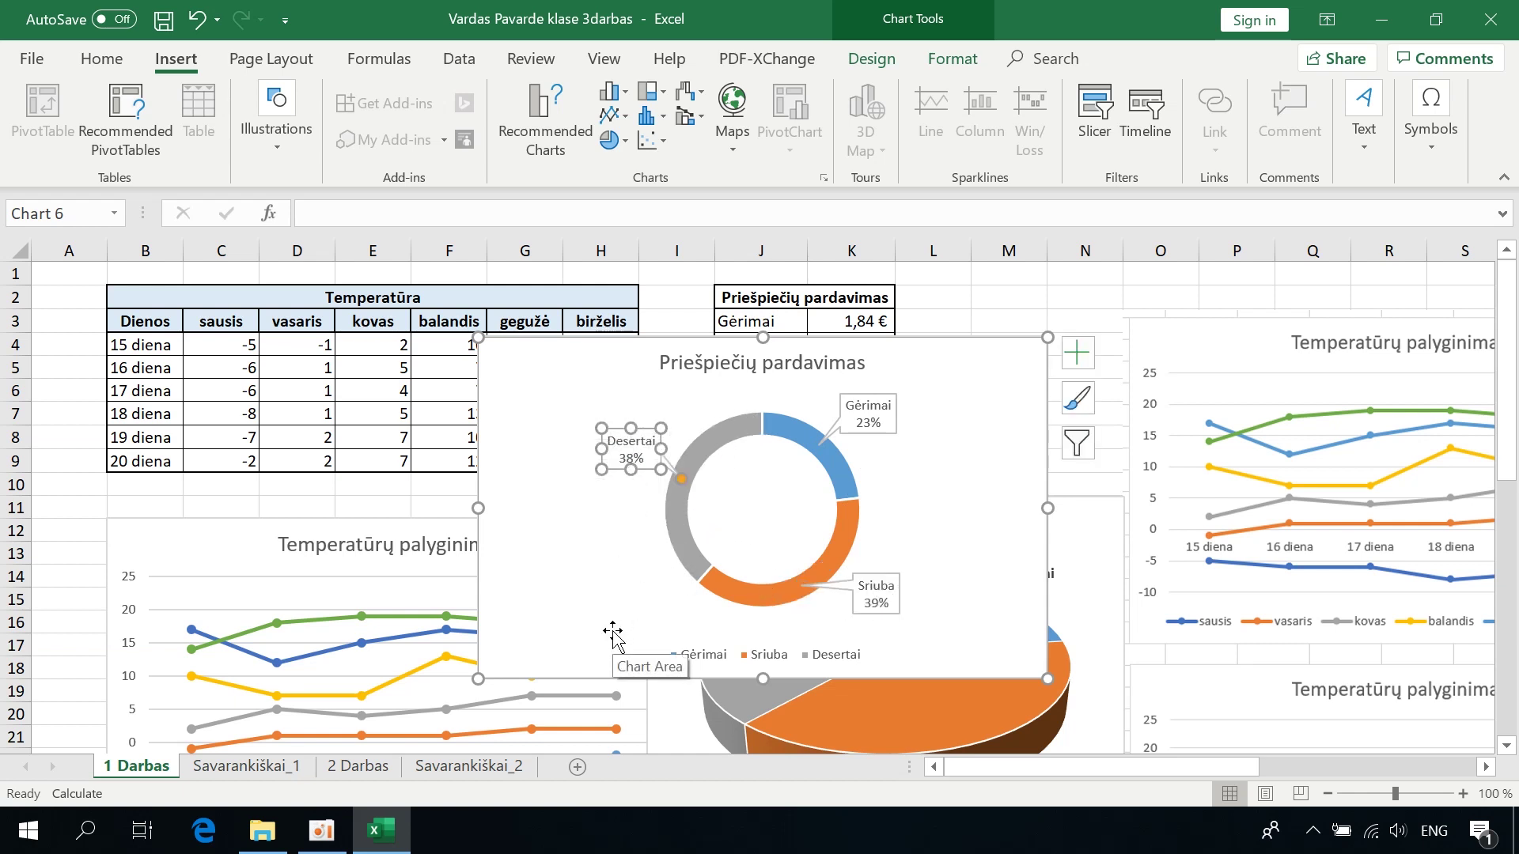
click(932, 510)
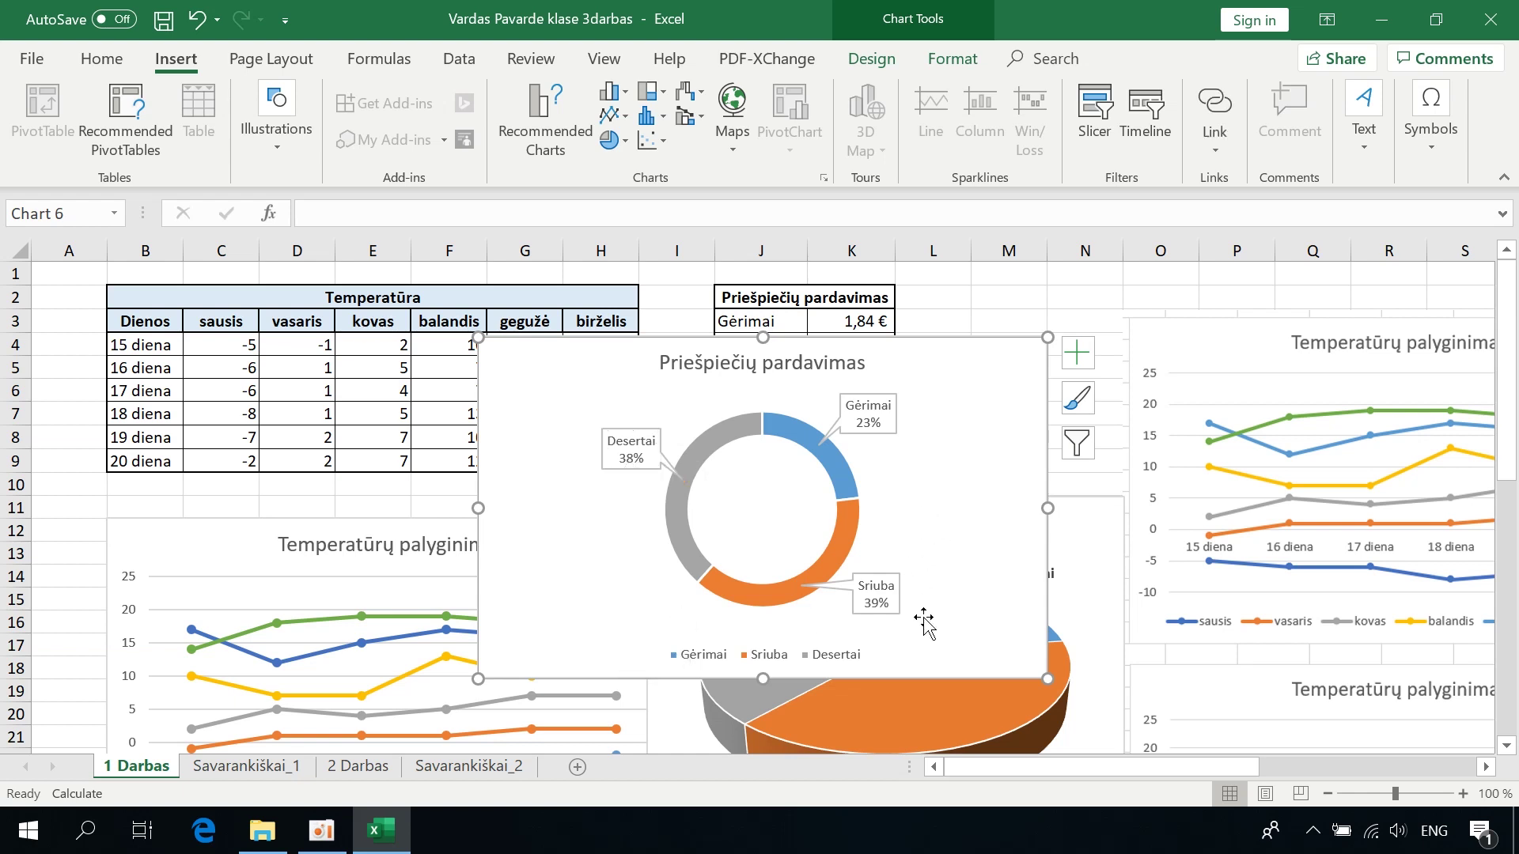
- Remove the doughnut chart's legend and select all its data labels
click(837, 666)
click(1078, 354)
click(1151, 433)
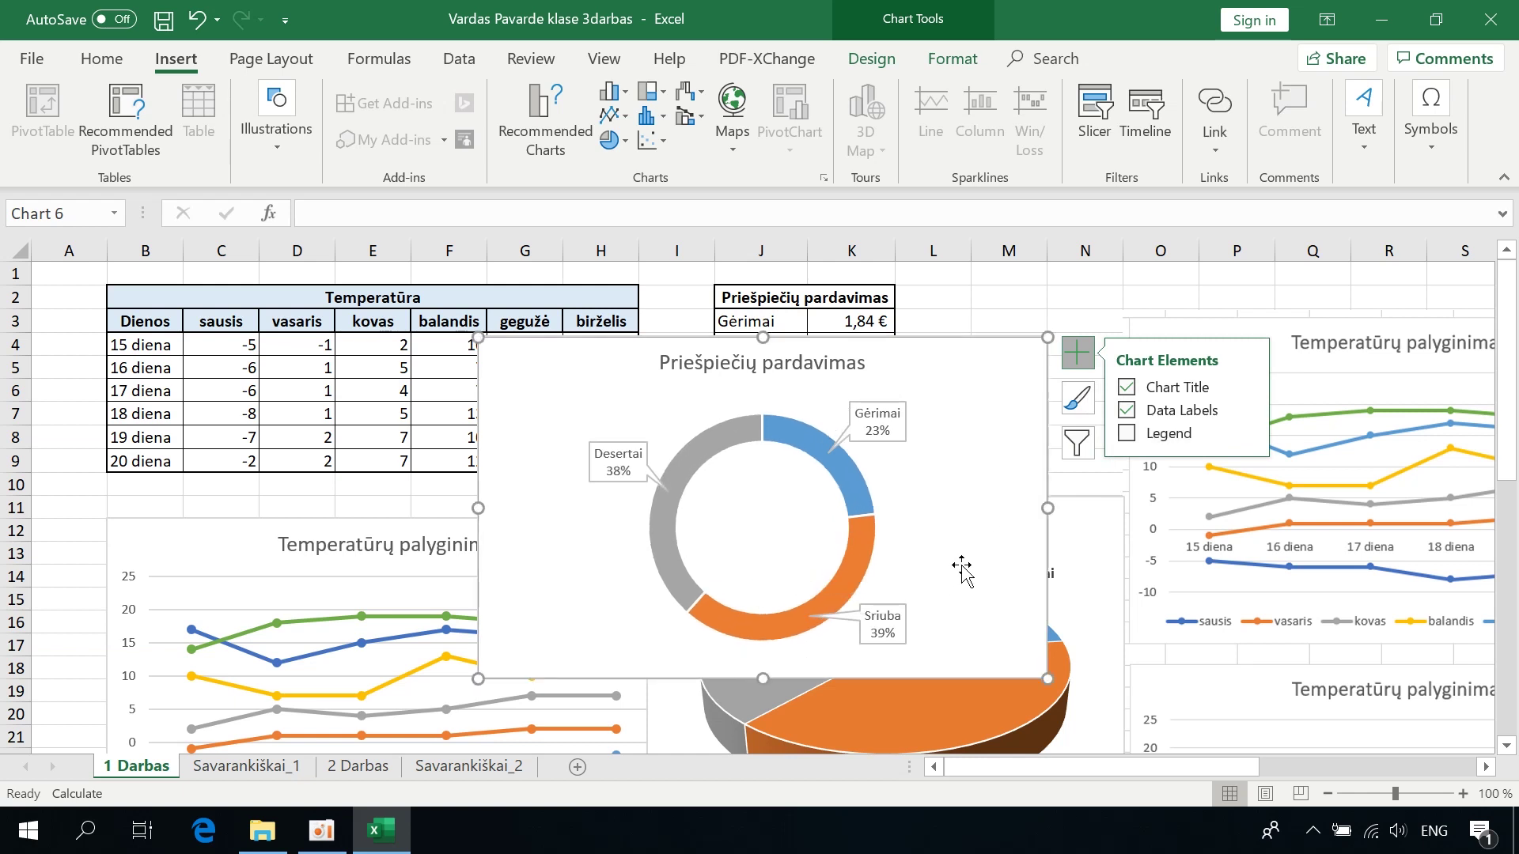
click(890, 431)
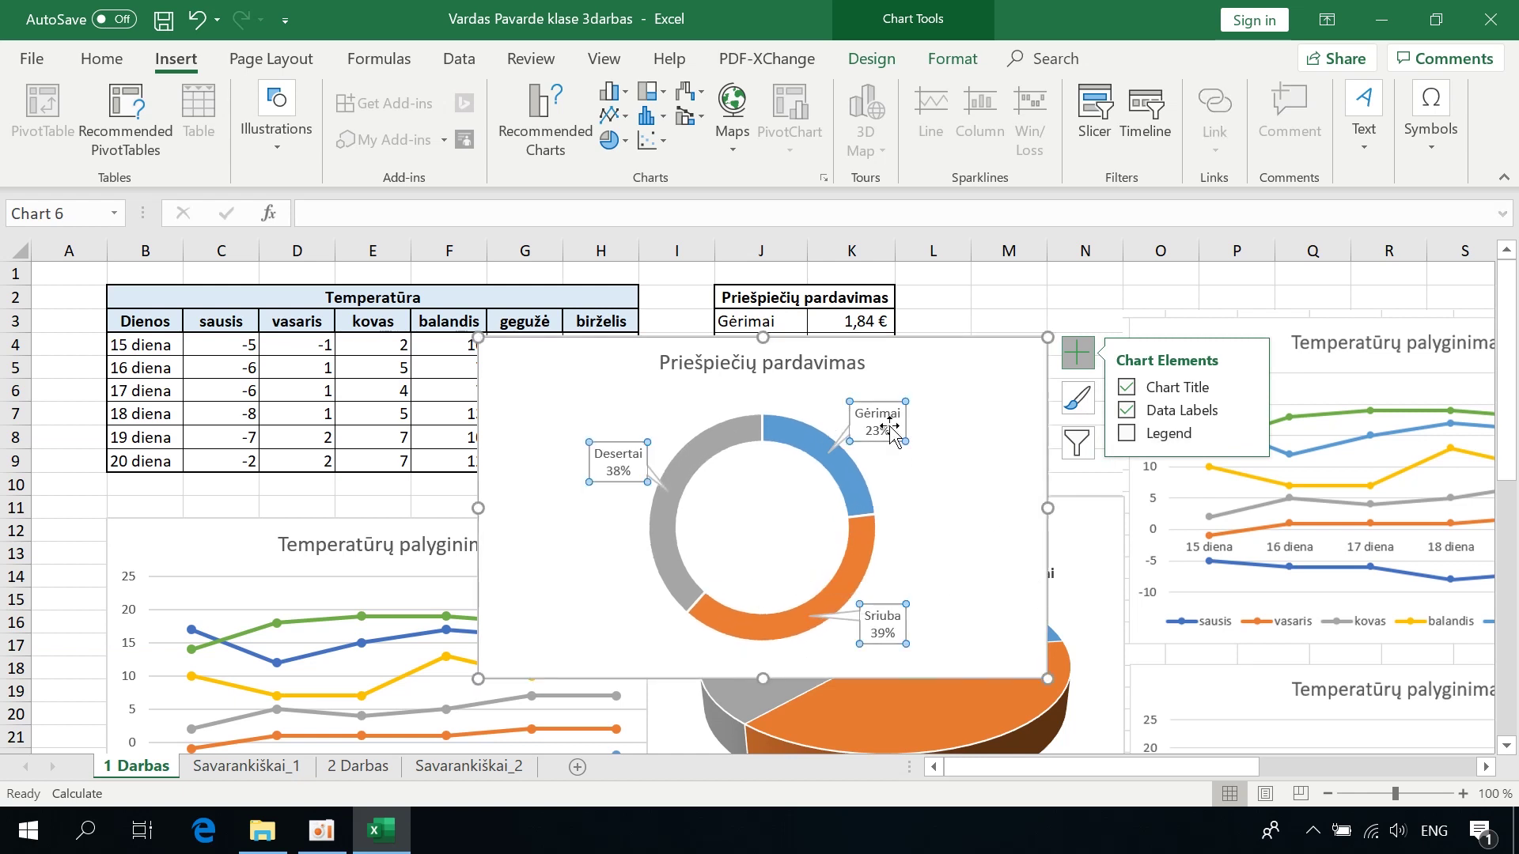
click(107, 60)
- Make the doughnut's data labels bold, black and size 10
click(127, 140)
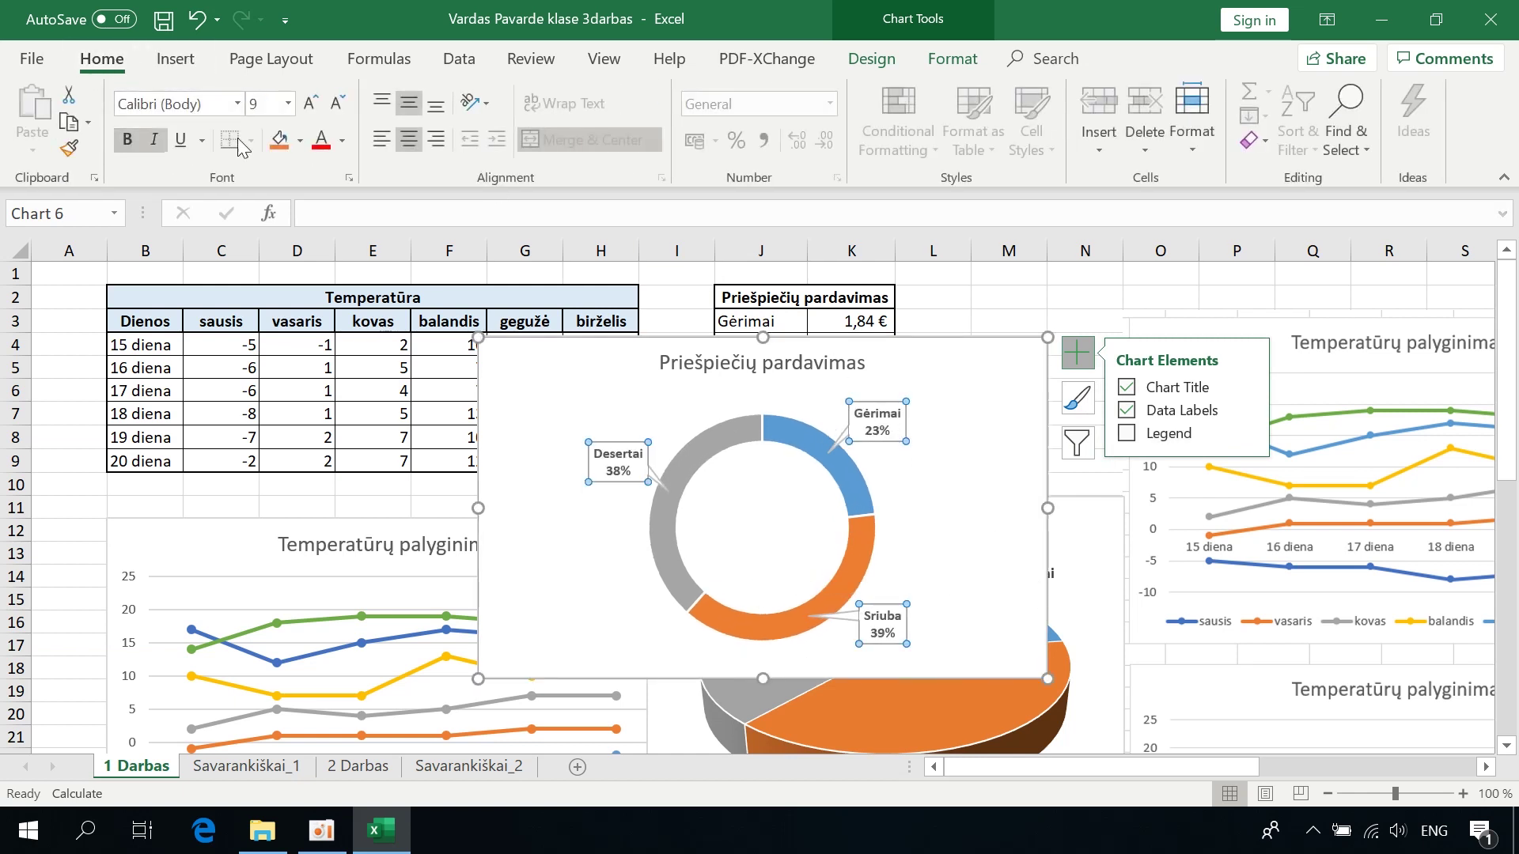
click(343, 144)
click(342, 211)
click(311, 103)
- Enlarge the Priešpiečių pardavimas chart title font to 16
click(704, 374)
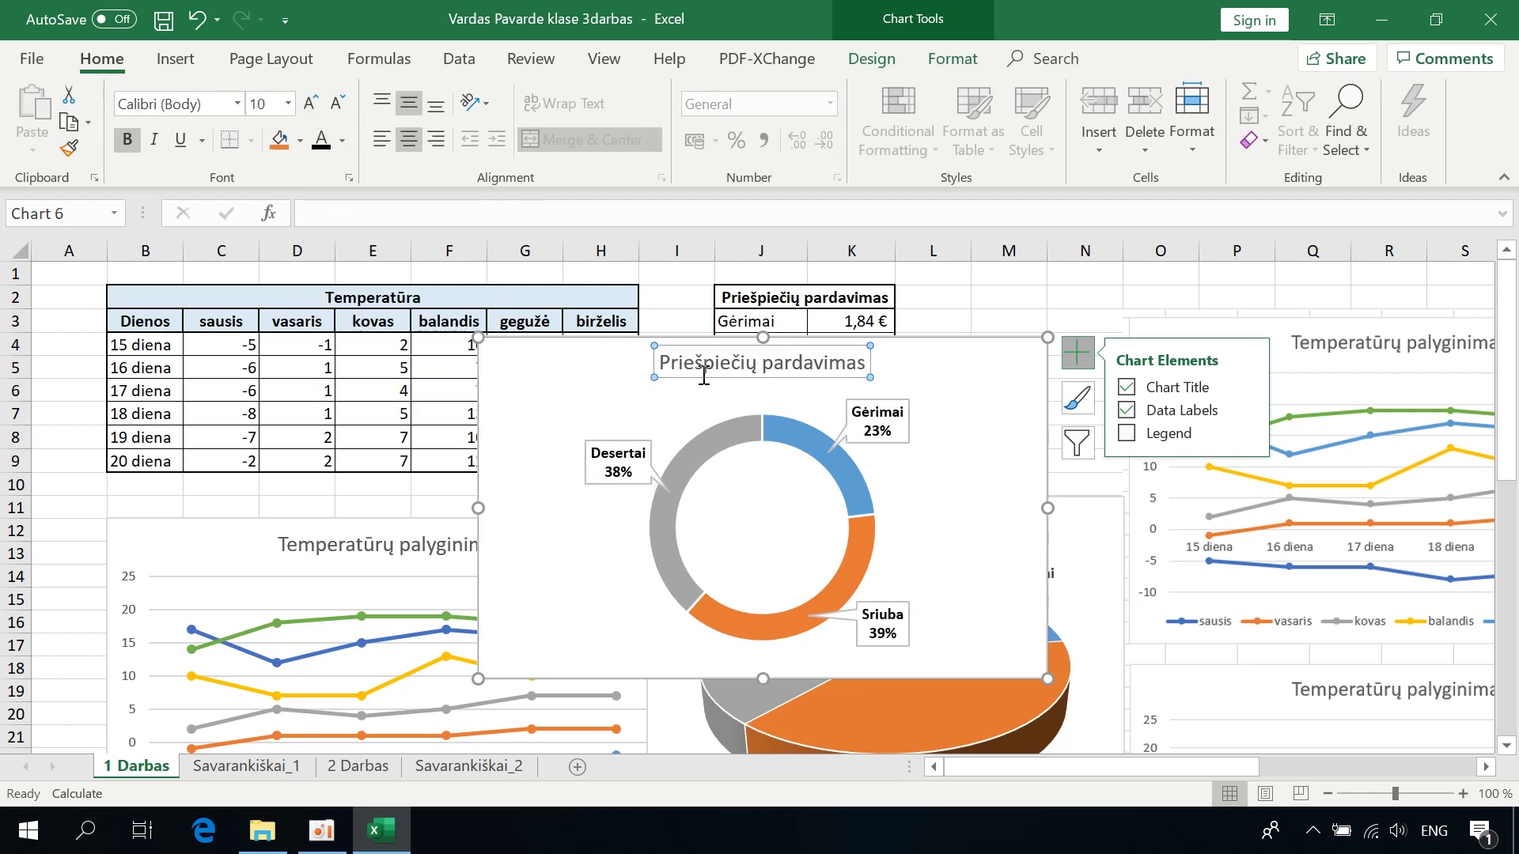
click(310, 104)
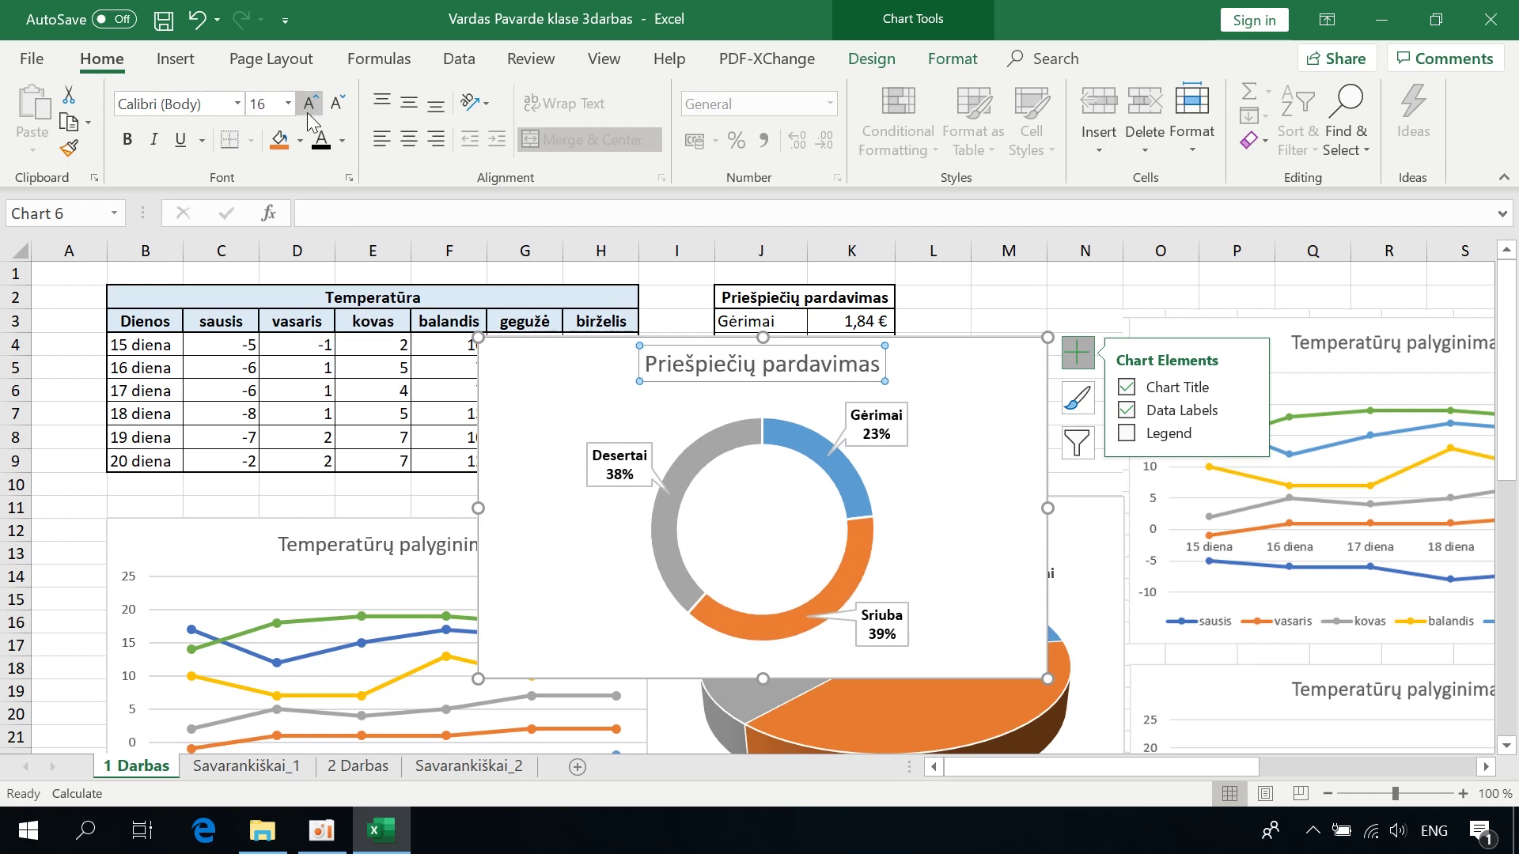
click(1016, 536)
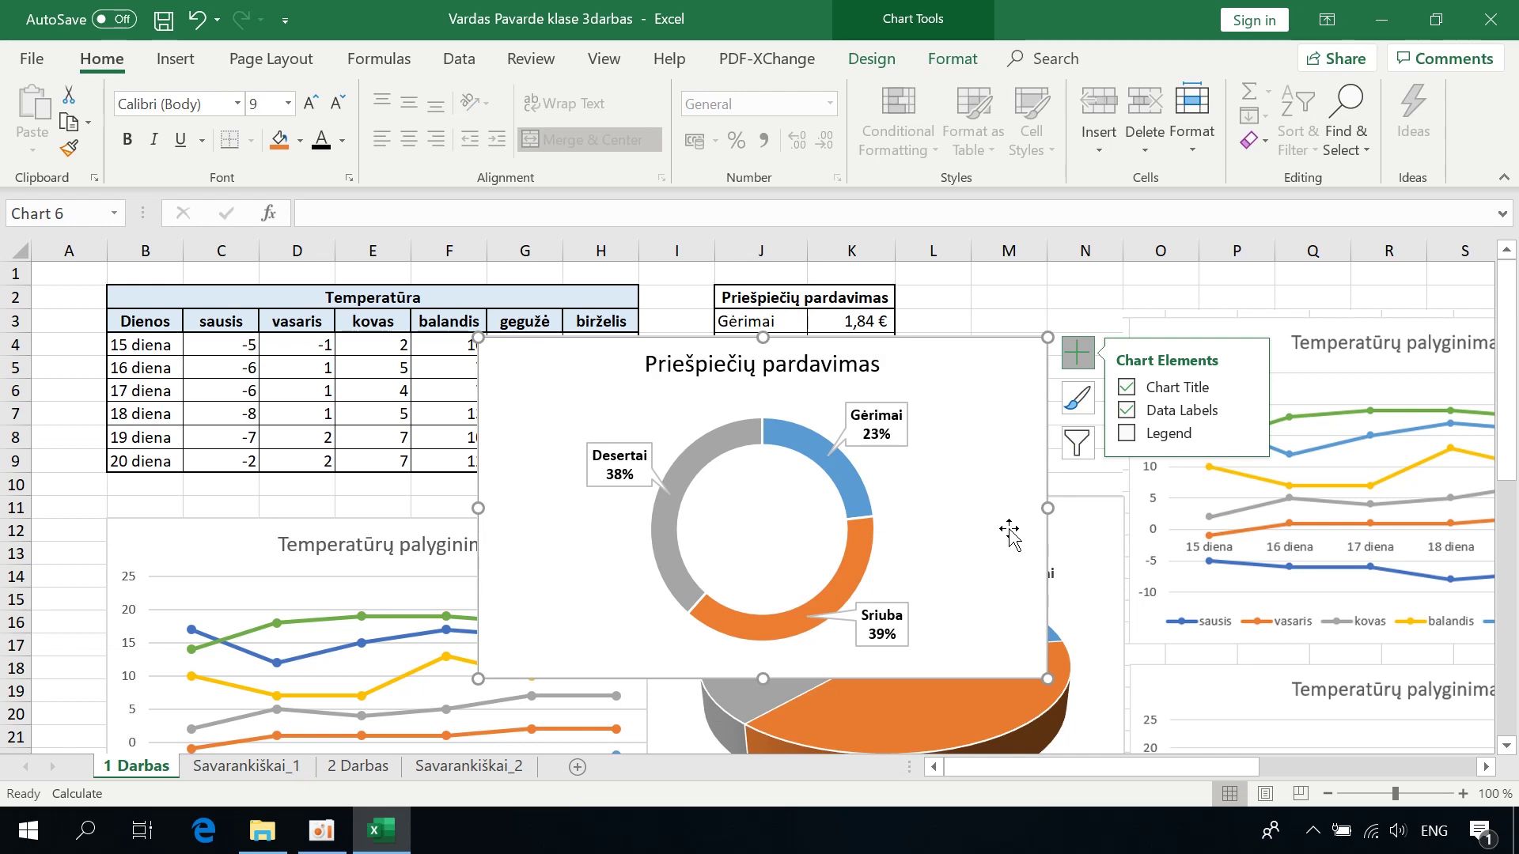
click(999, 523)
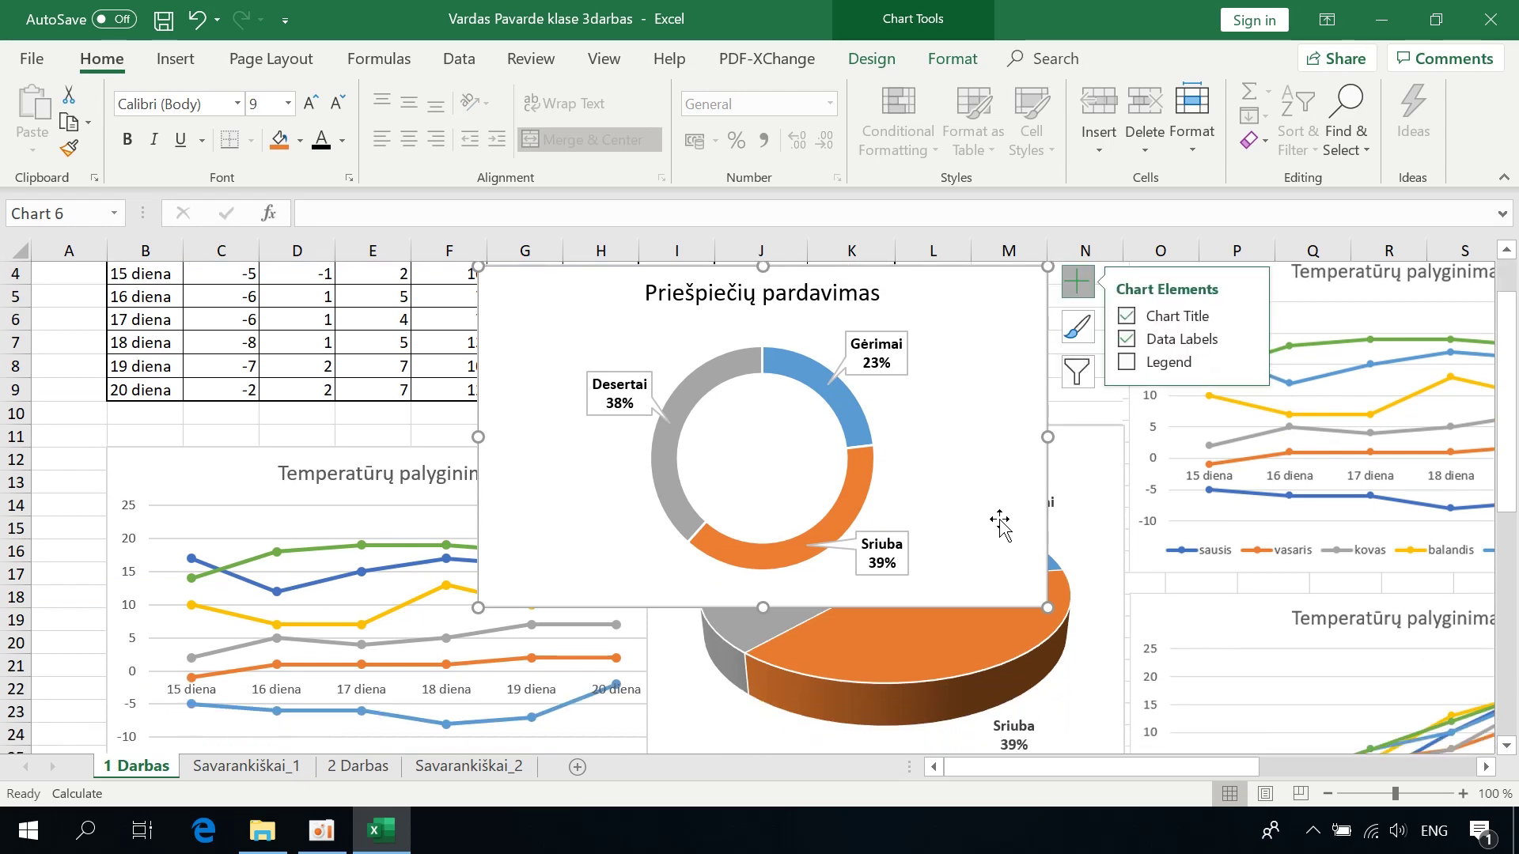
- Give the orange 18 diena columns a solid red fill, then select the grey series for gradient
scroll(1000, 524, down, 1)
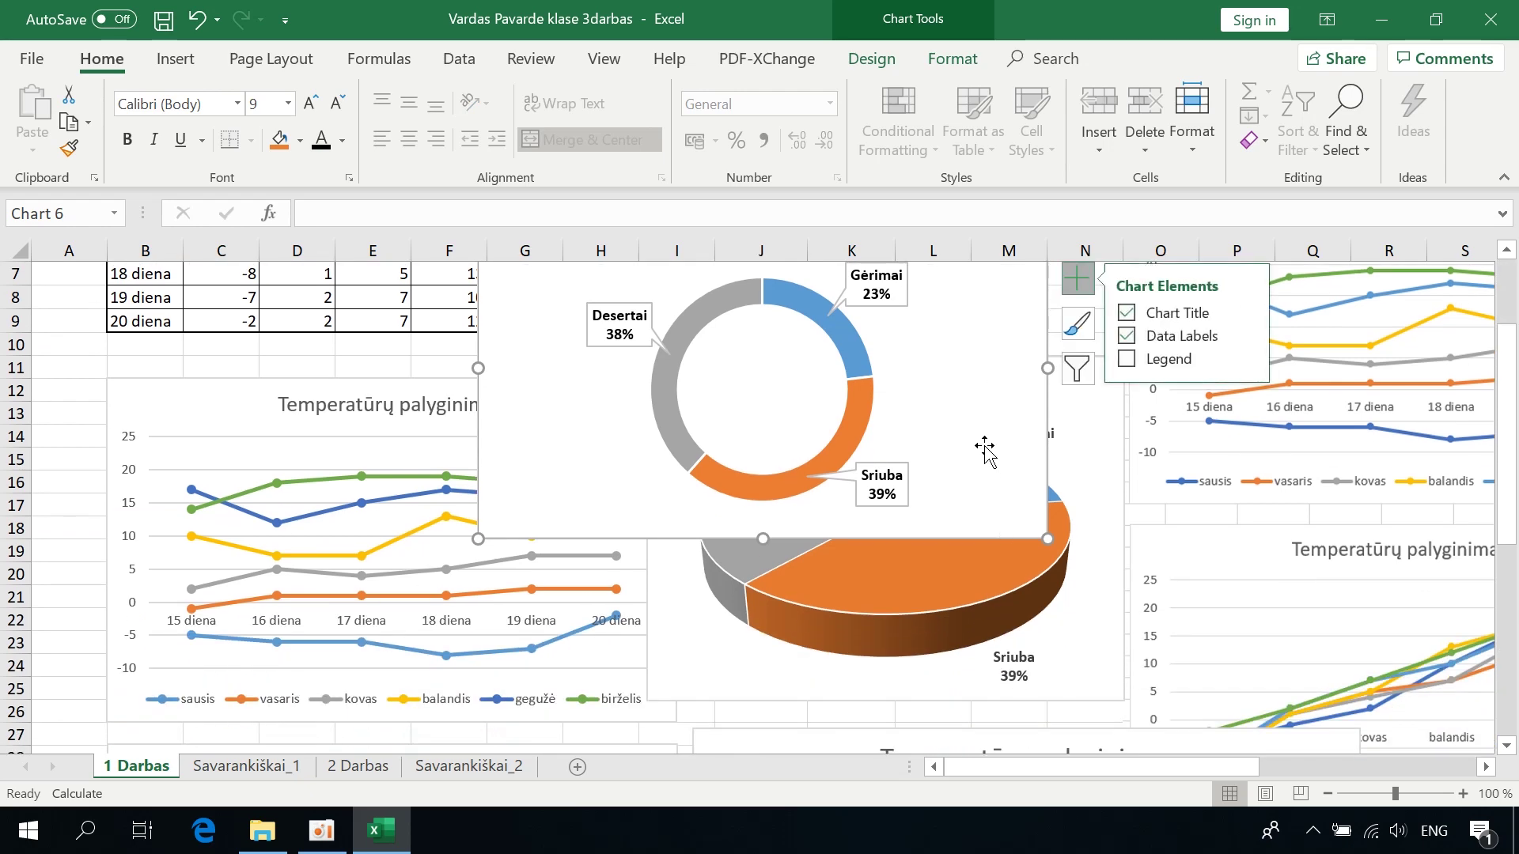
scroll(980, 450, down, 3)
scroll(979, 451, down, 2)
scroll(979, 451, down, 1)
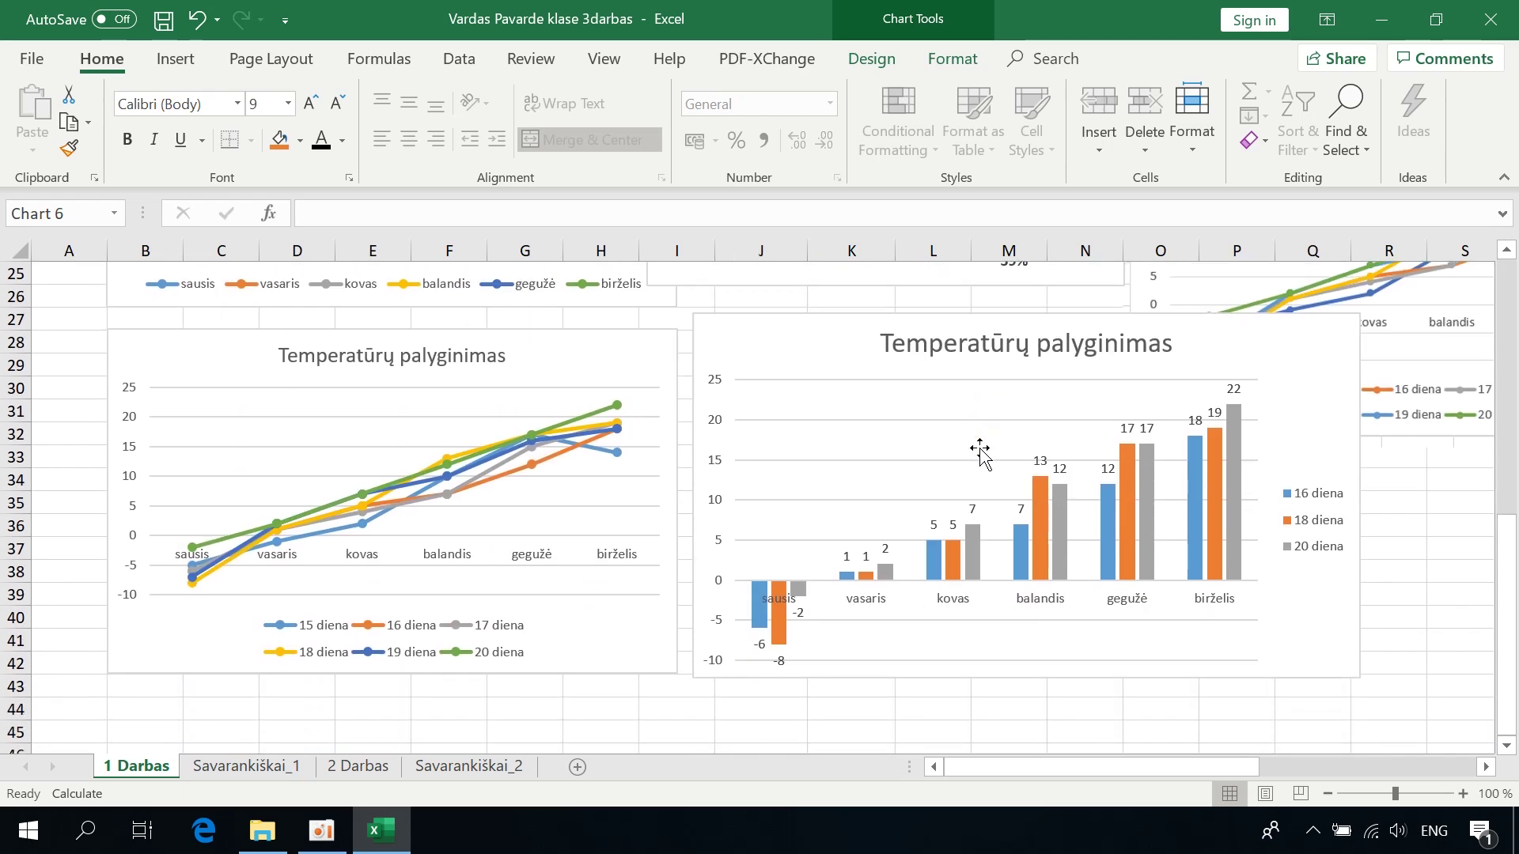
click(1037, 528)
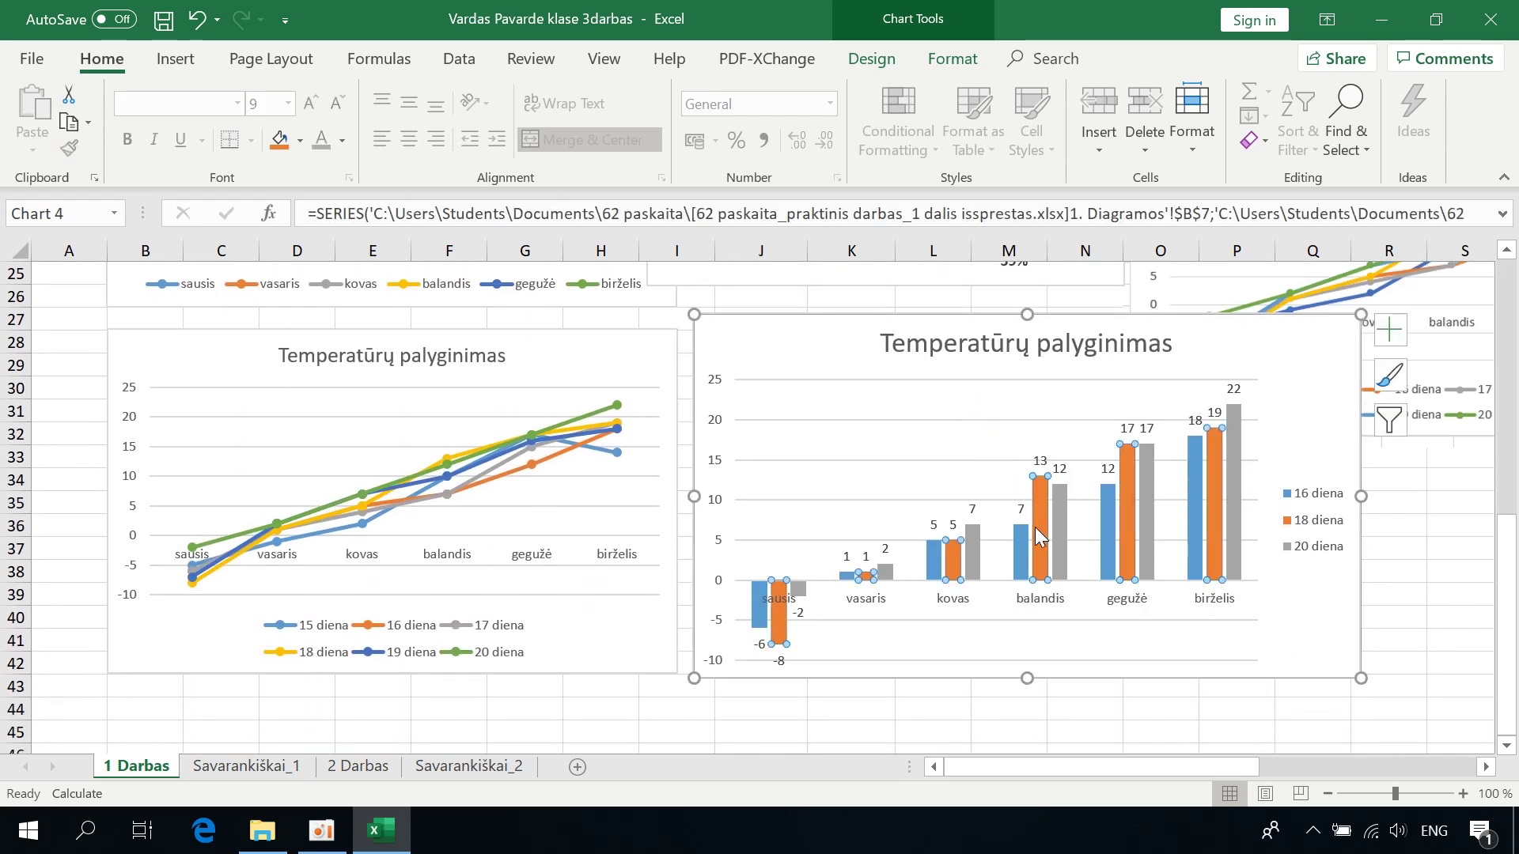
right_click(1038, 536)
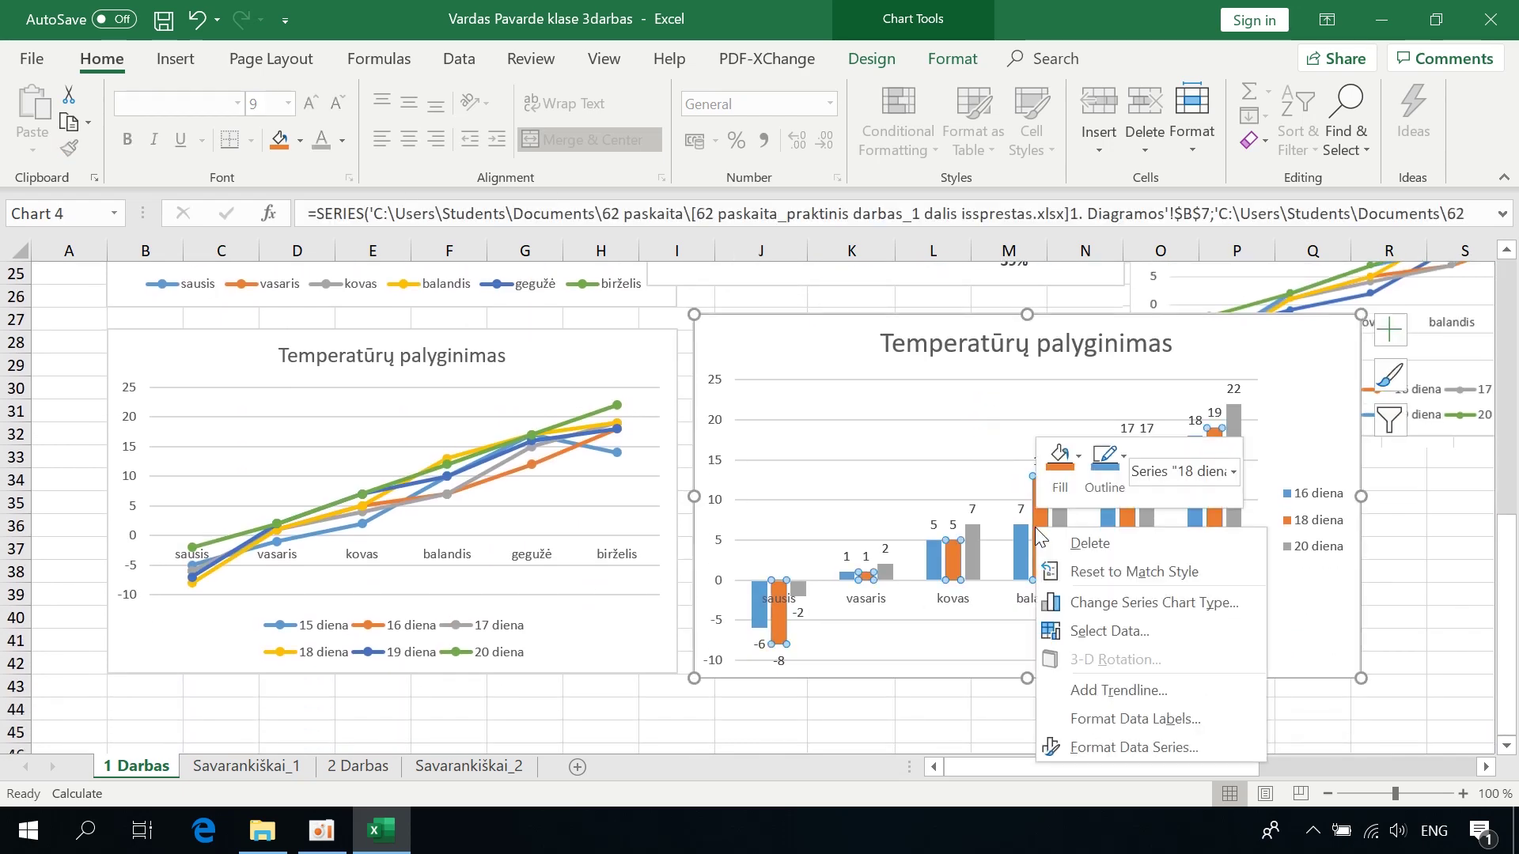
click(1070, 747)
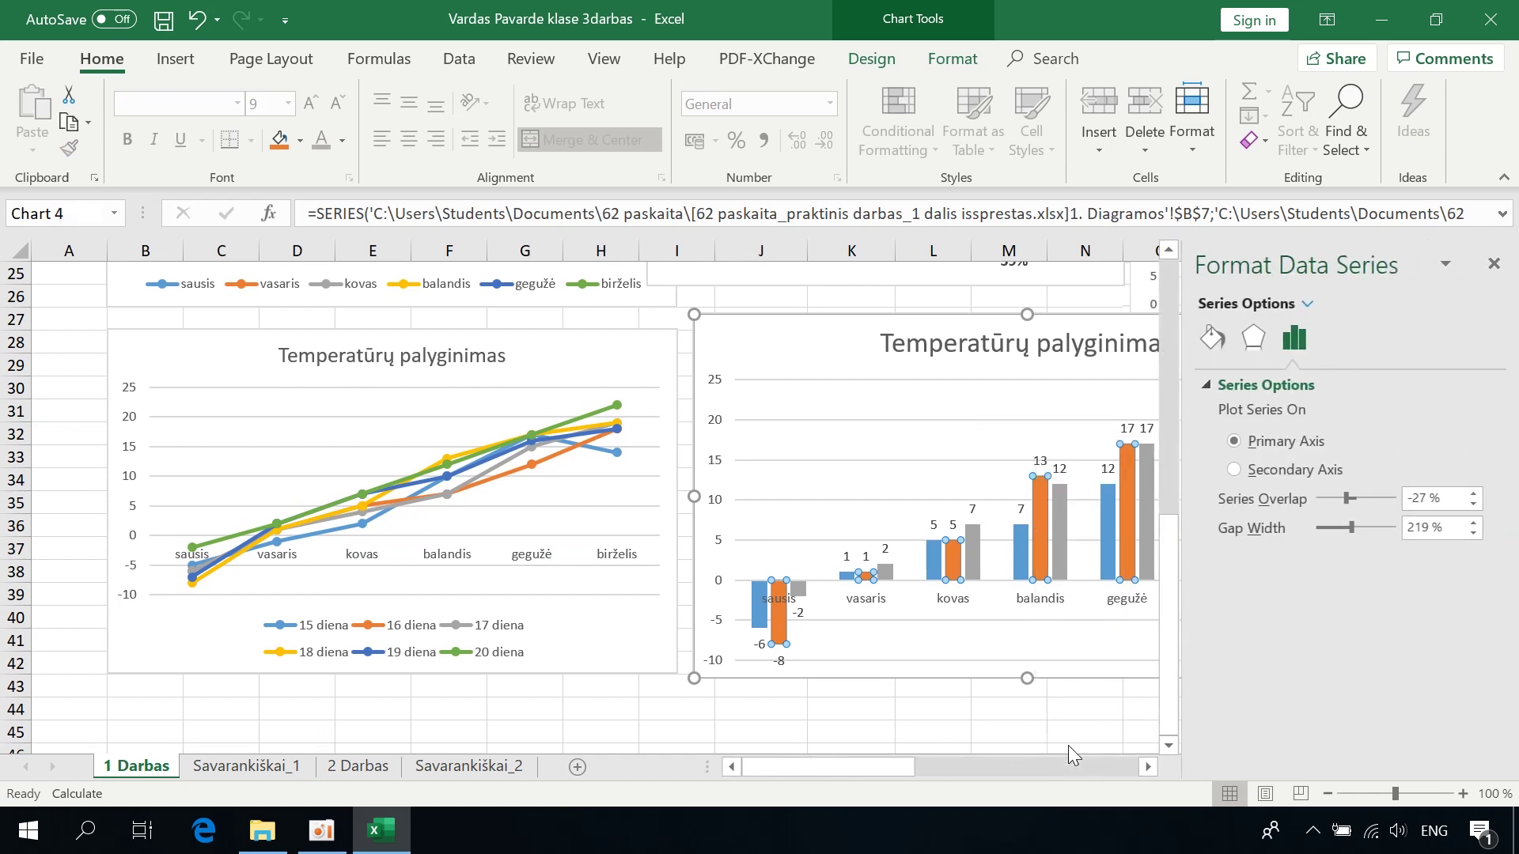
click(1210, 340)
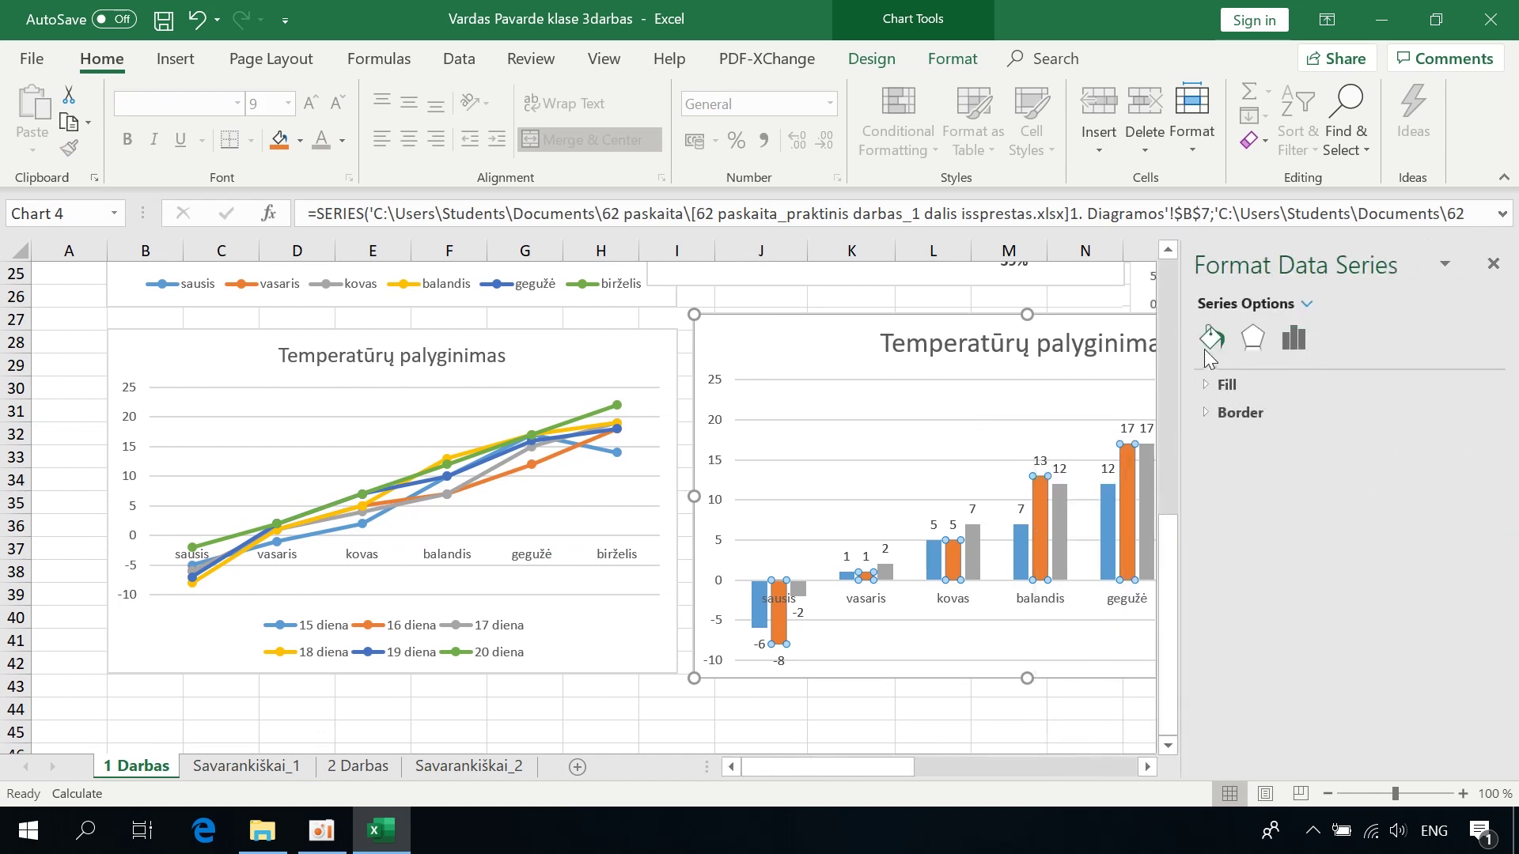
click(1205, 389)
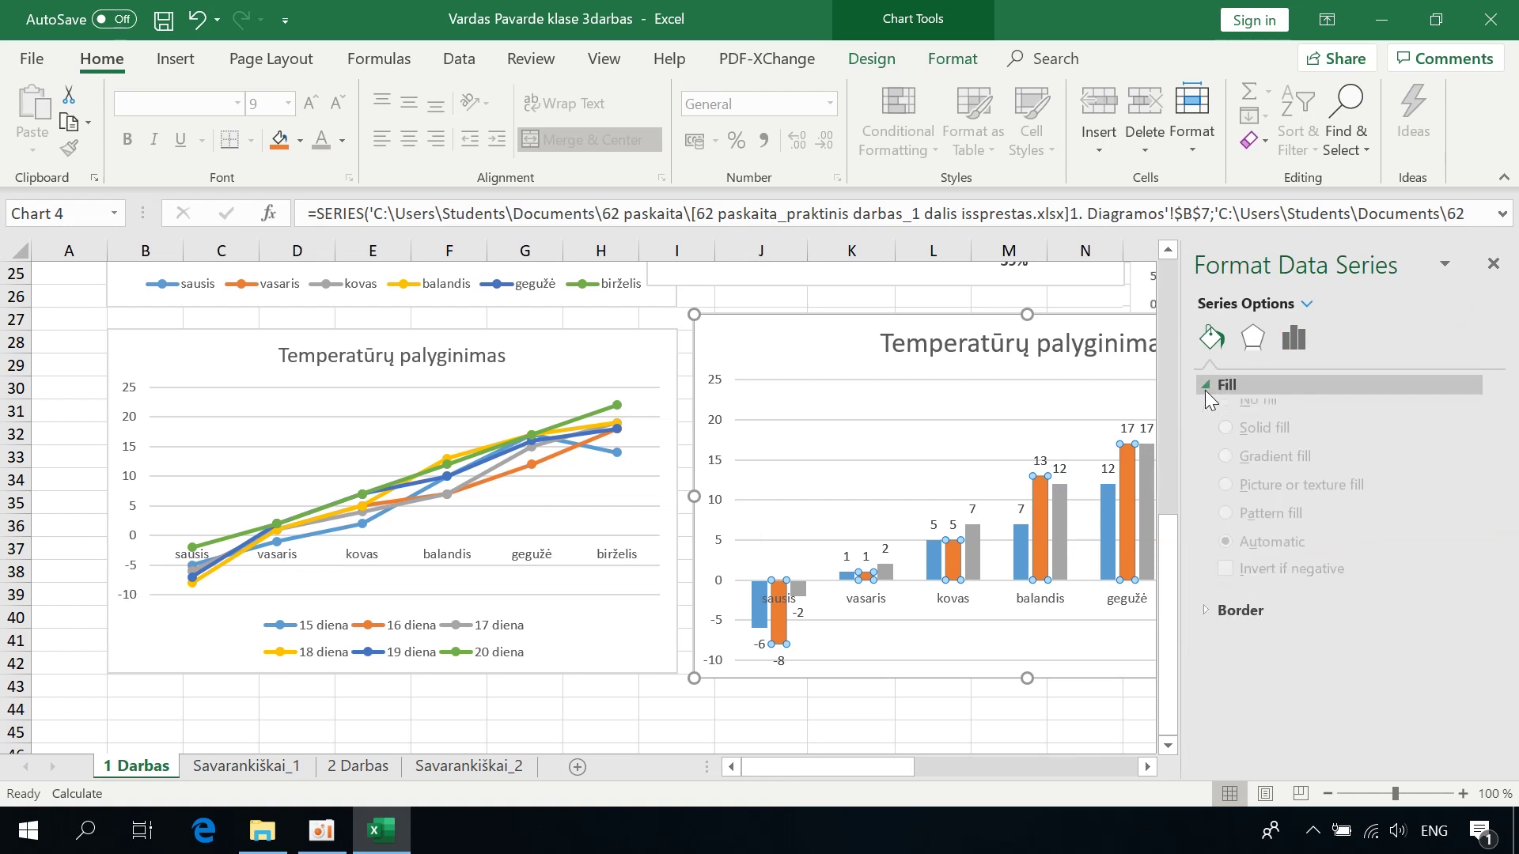
click(1231, 447)
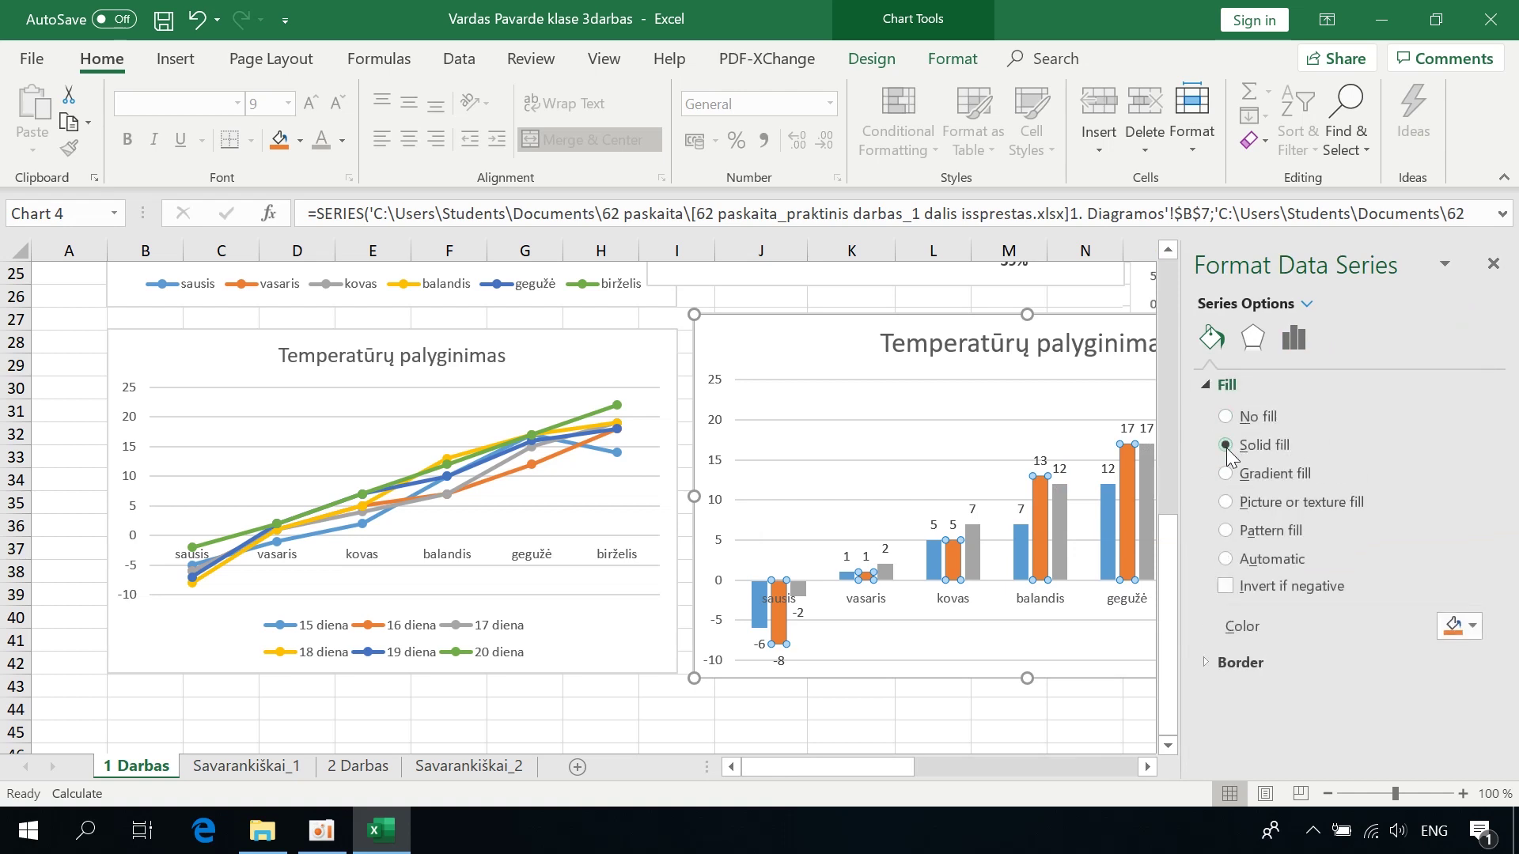
click(1471, 627)
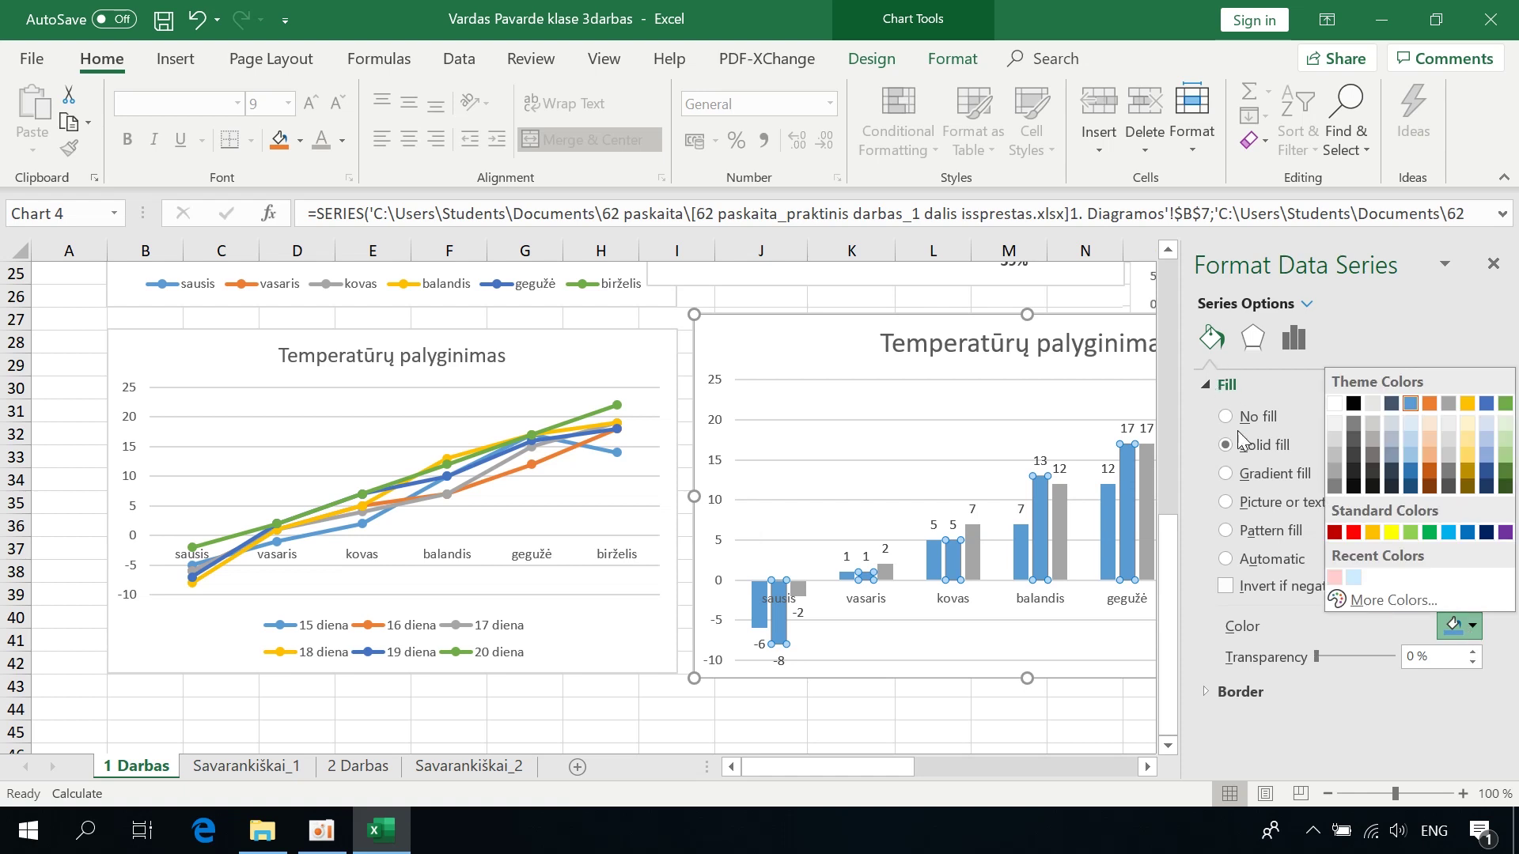
click(1354, 533)
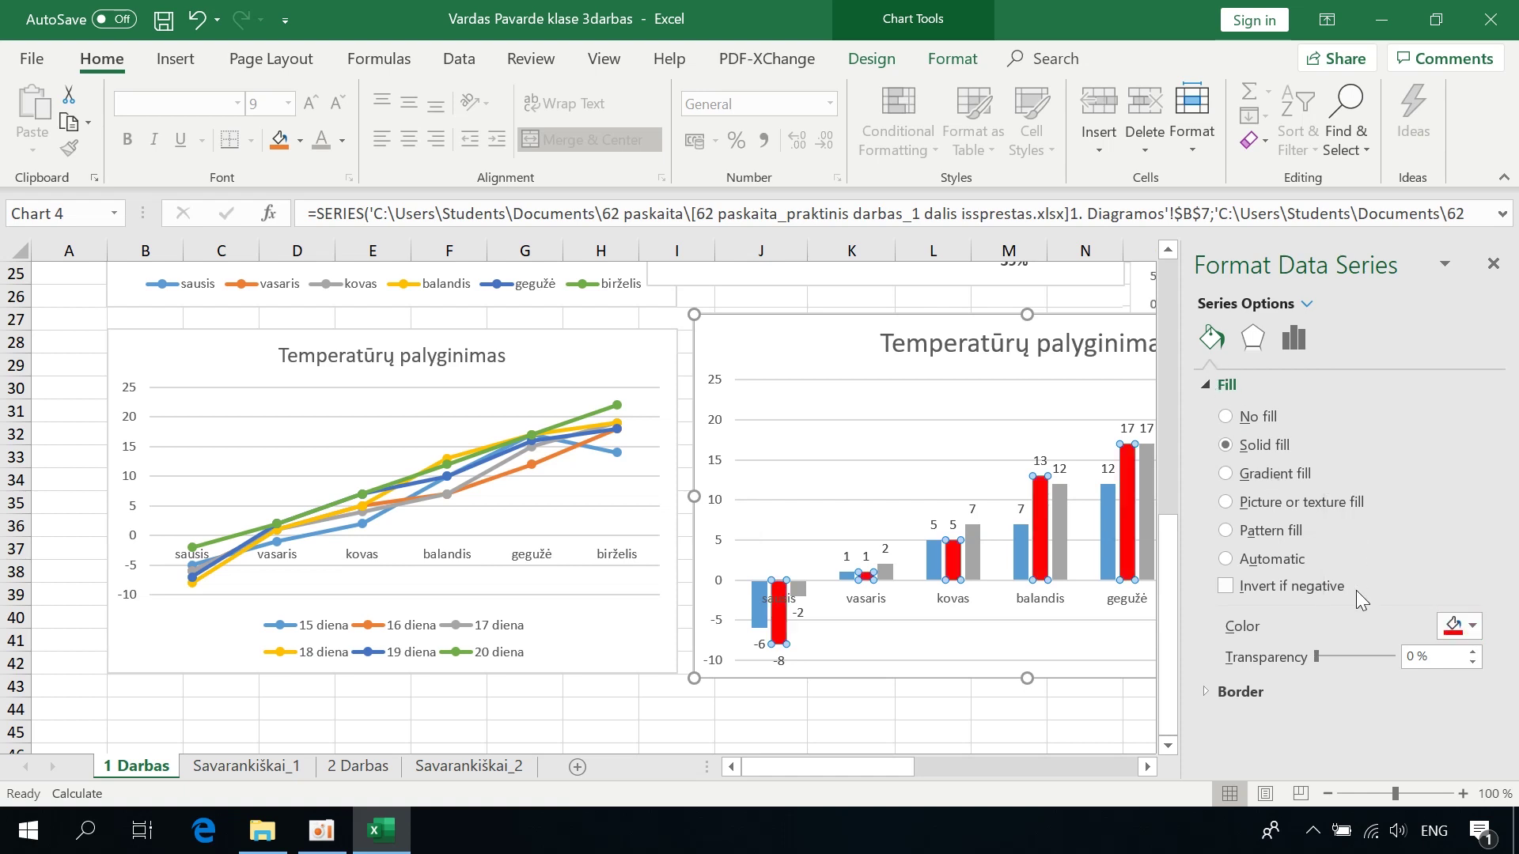
click(975, 557)
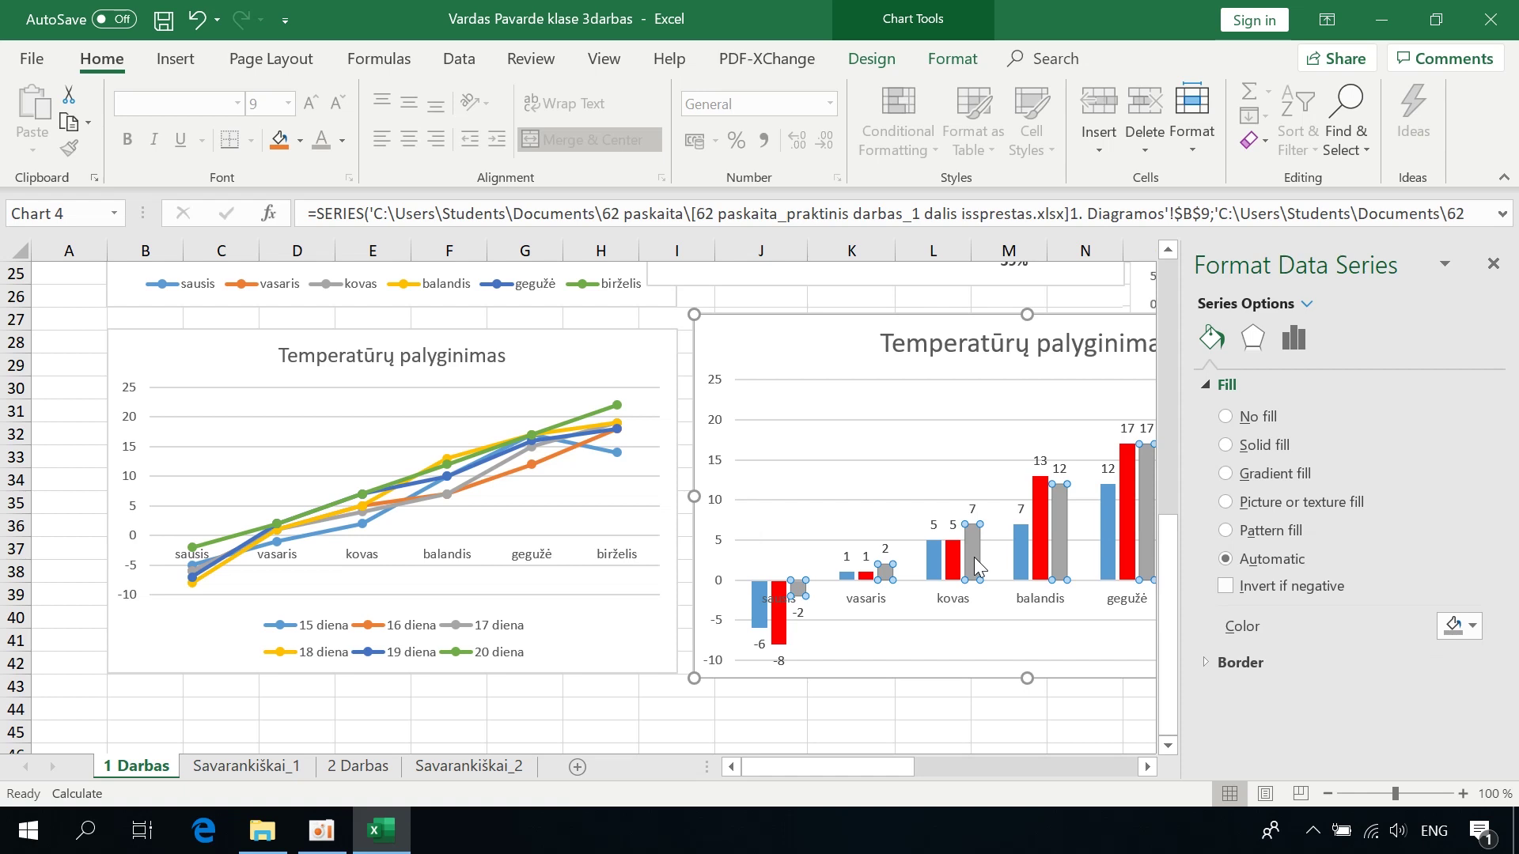
click(1225, 473)
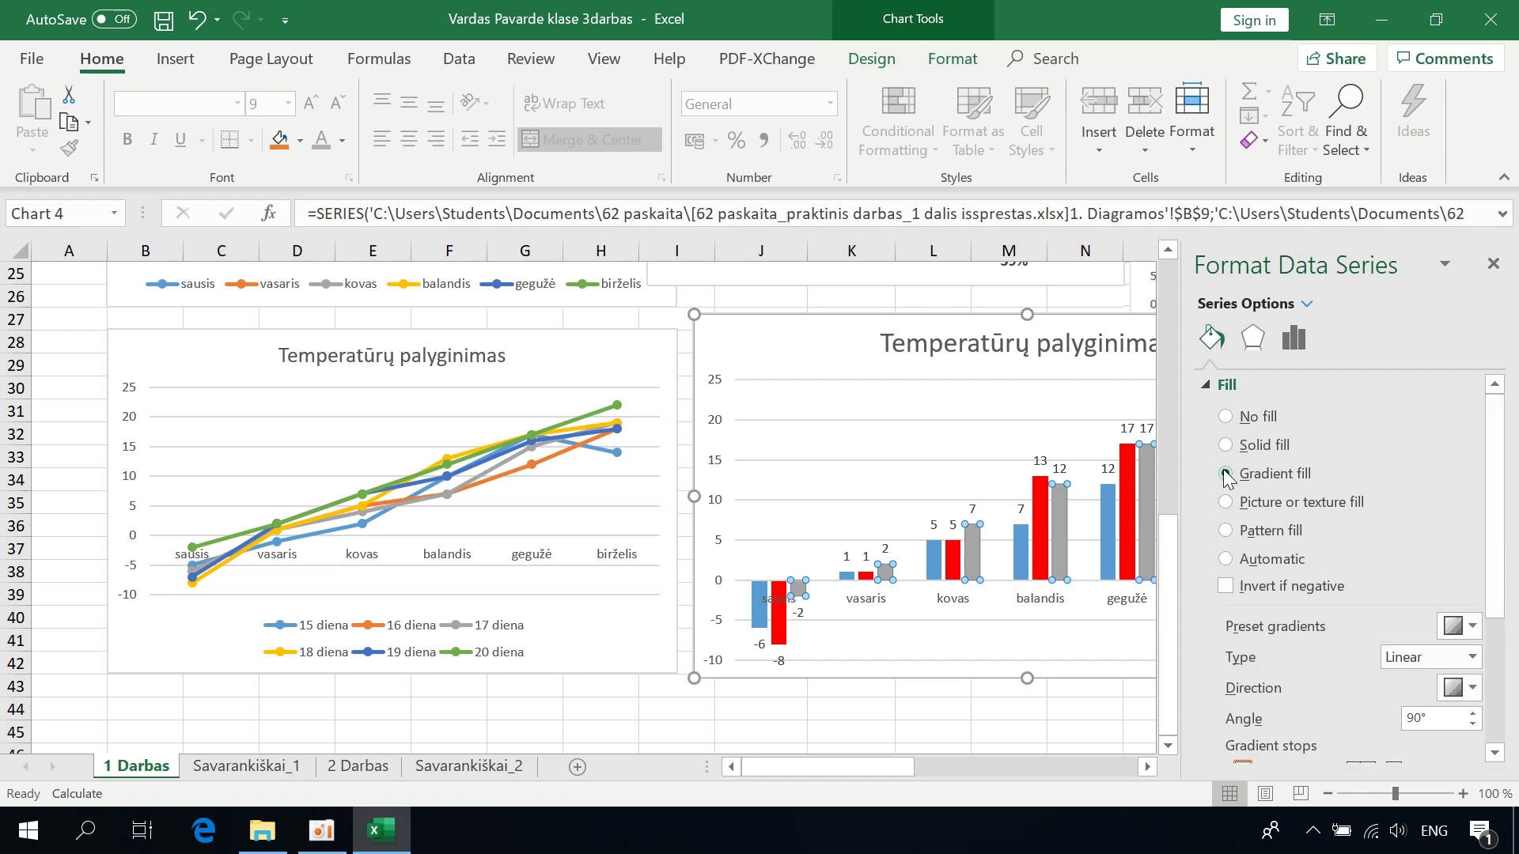
- Apply the orange radial gradient preset and make its end stop purple
click(1470, 627)
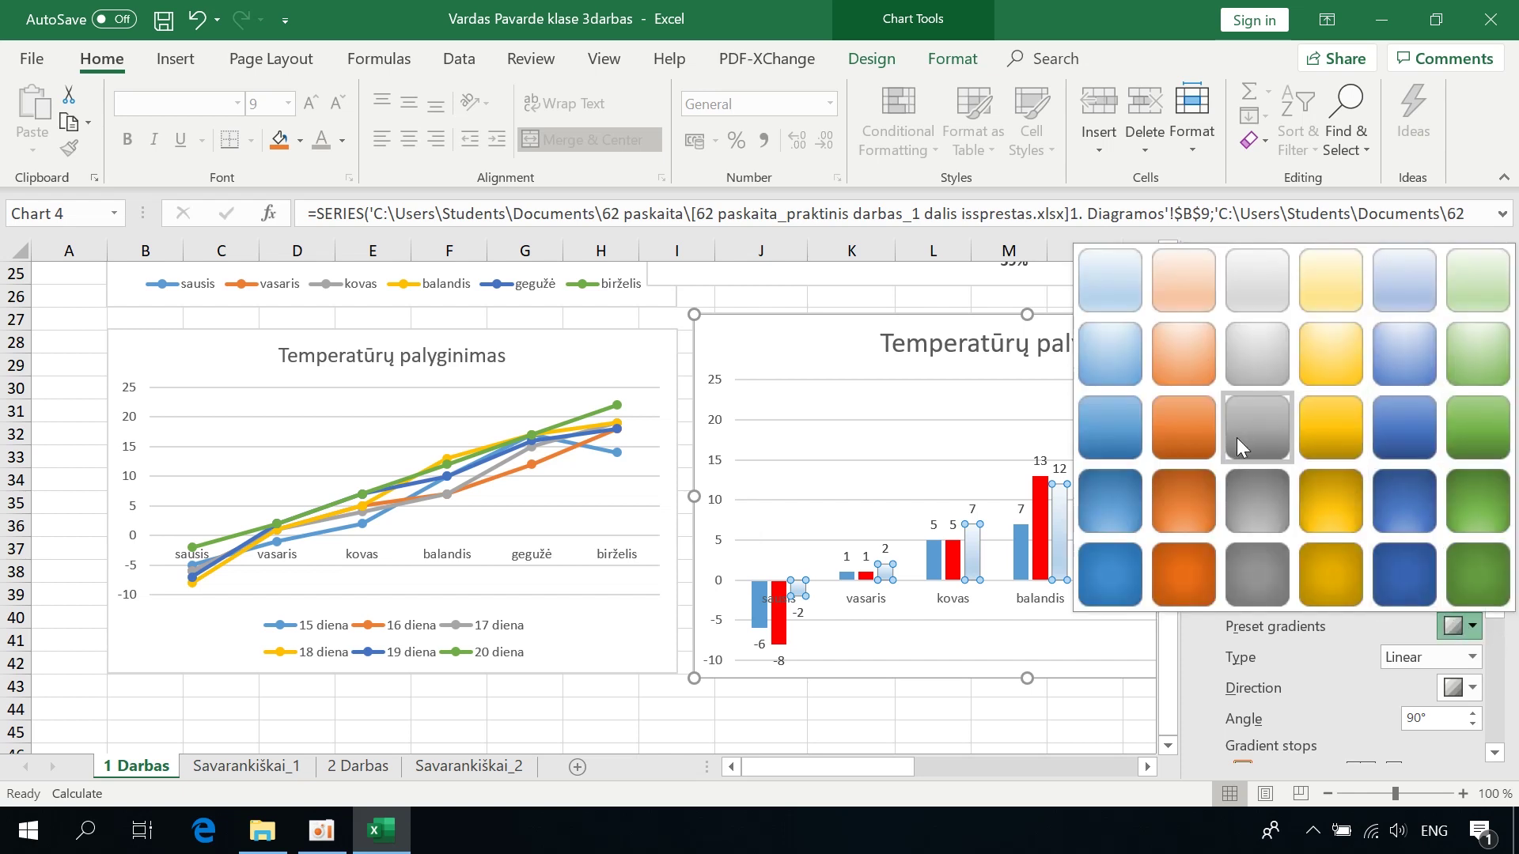
click(1185, 514)
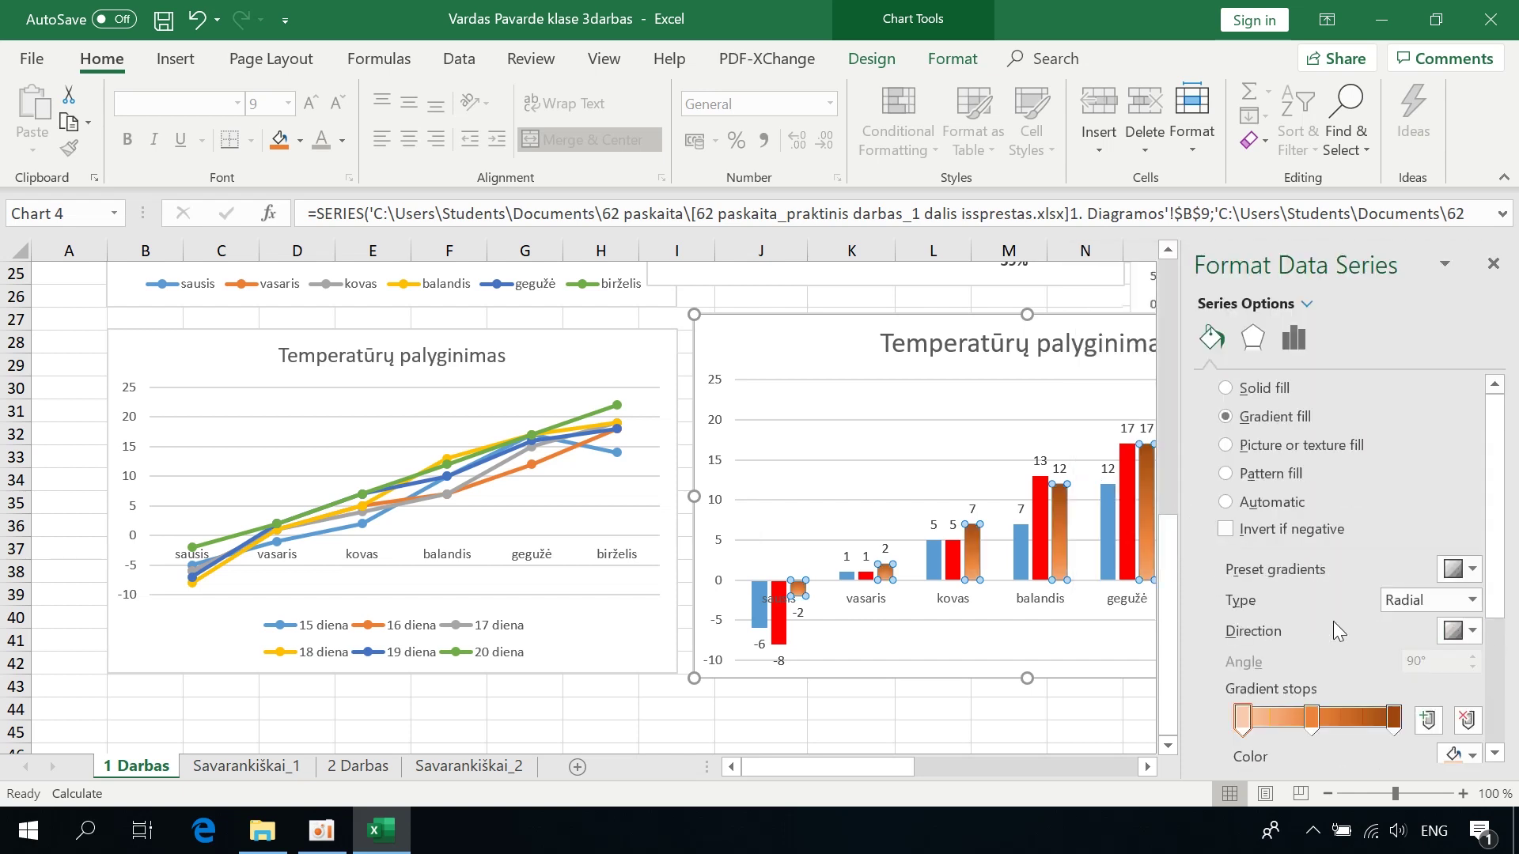
scroll(1331, 628, down, 2)
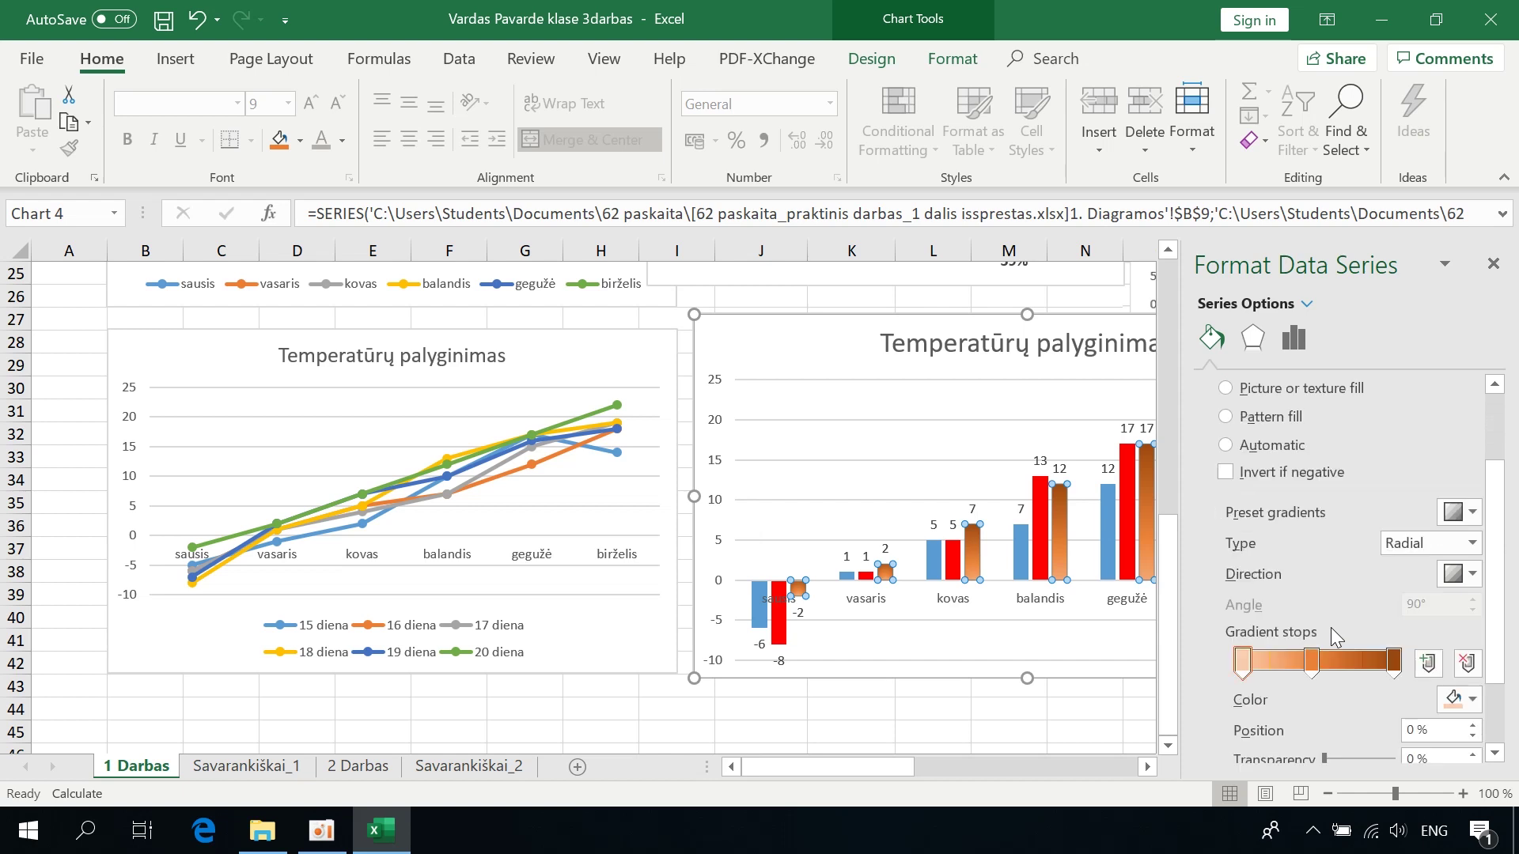
click(1319, 673)
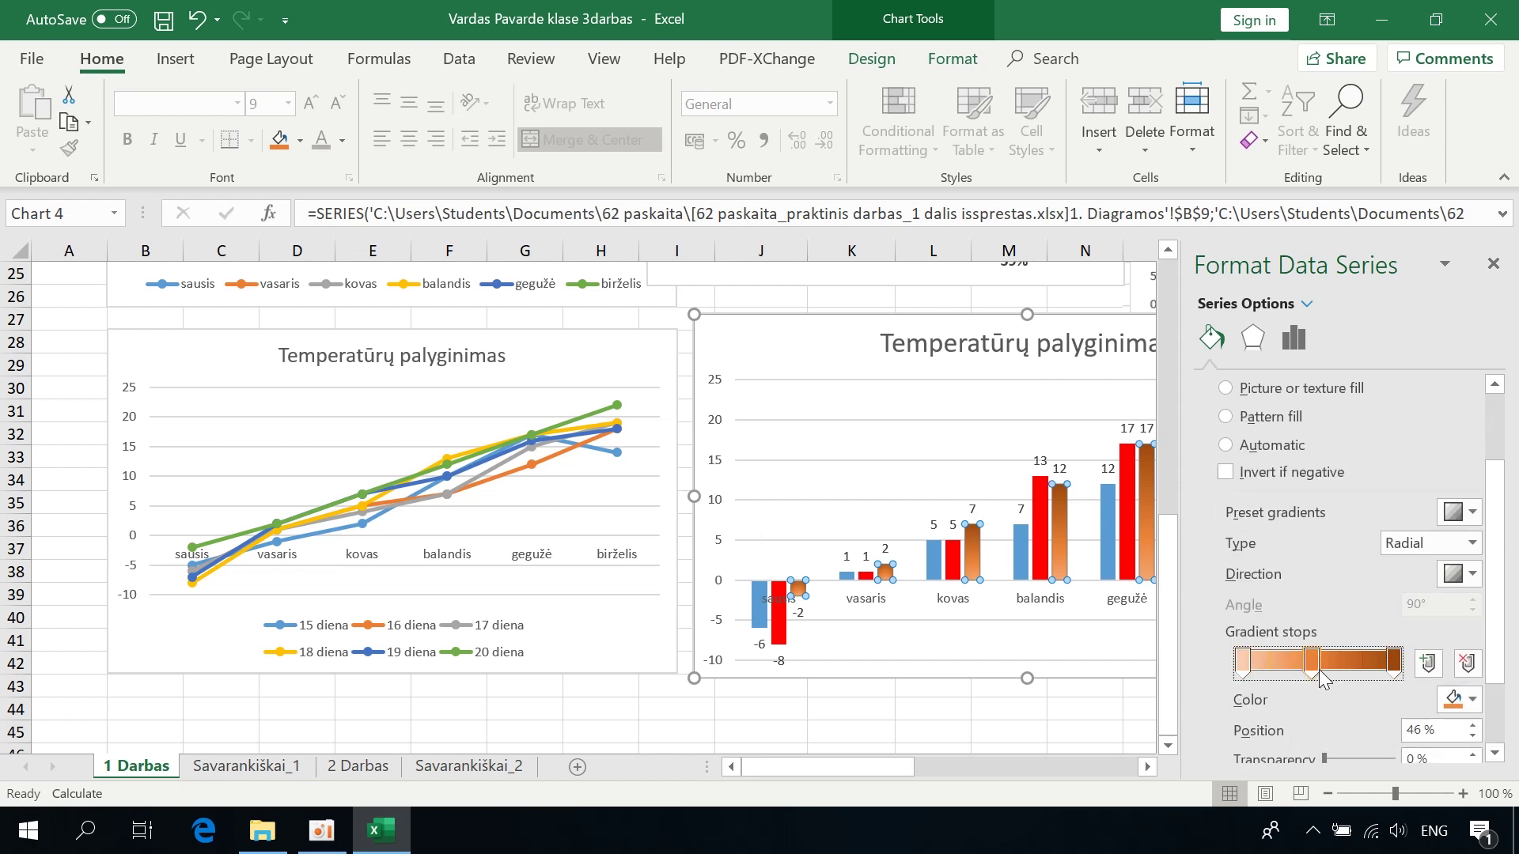
click(1394, 664)
click(1466, 700)
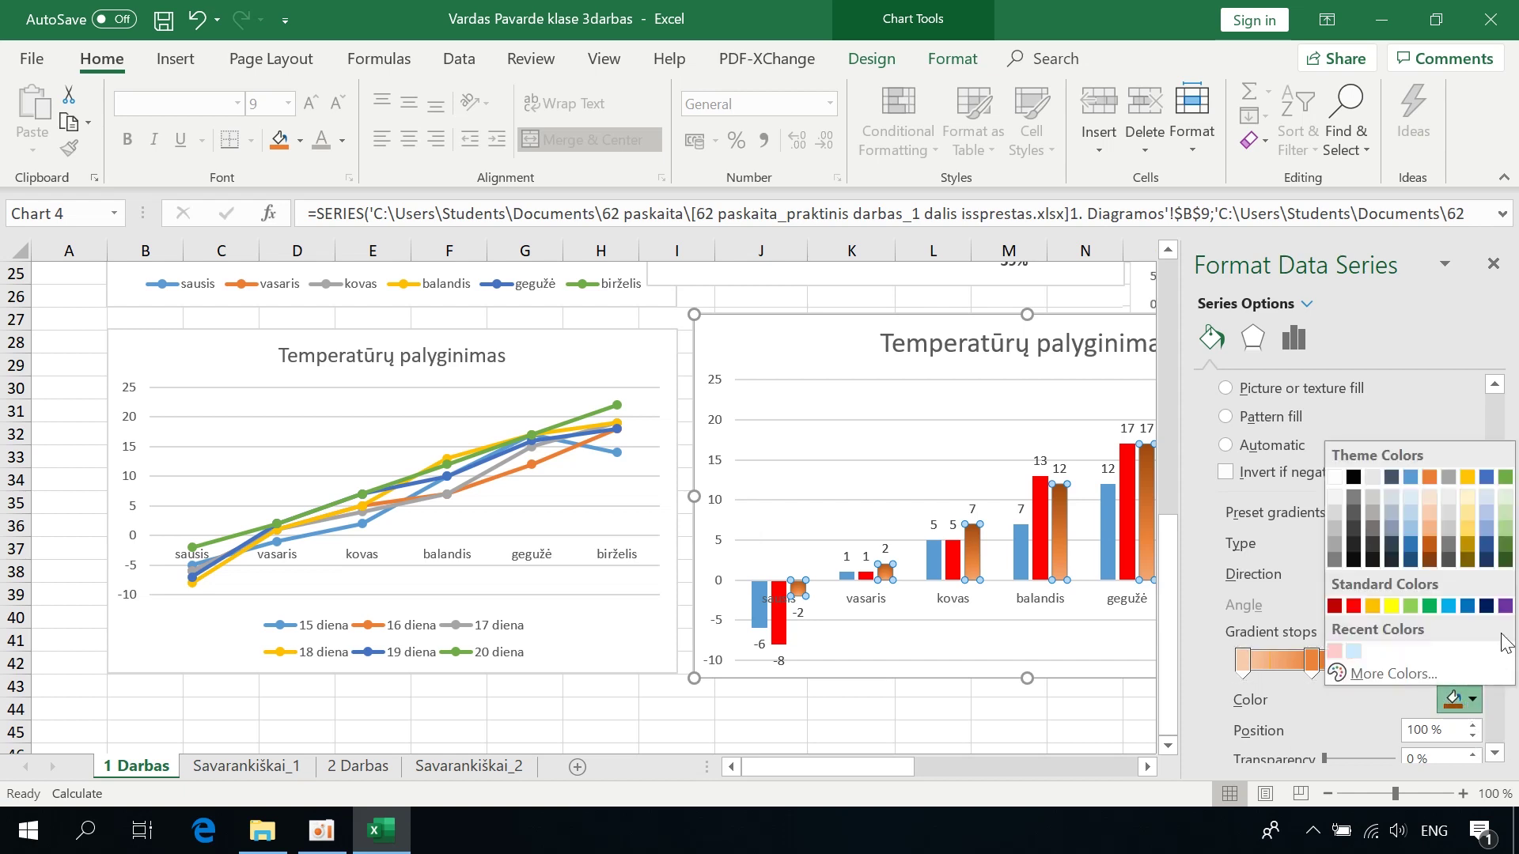
click(1506, 607)
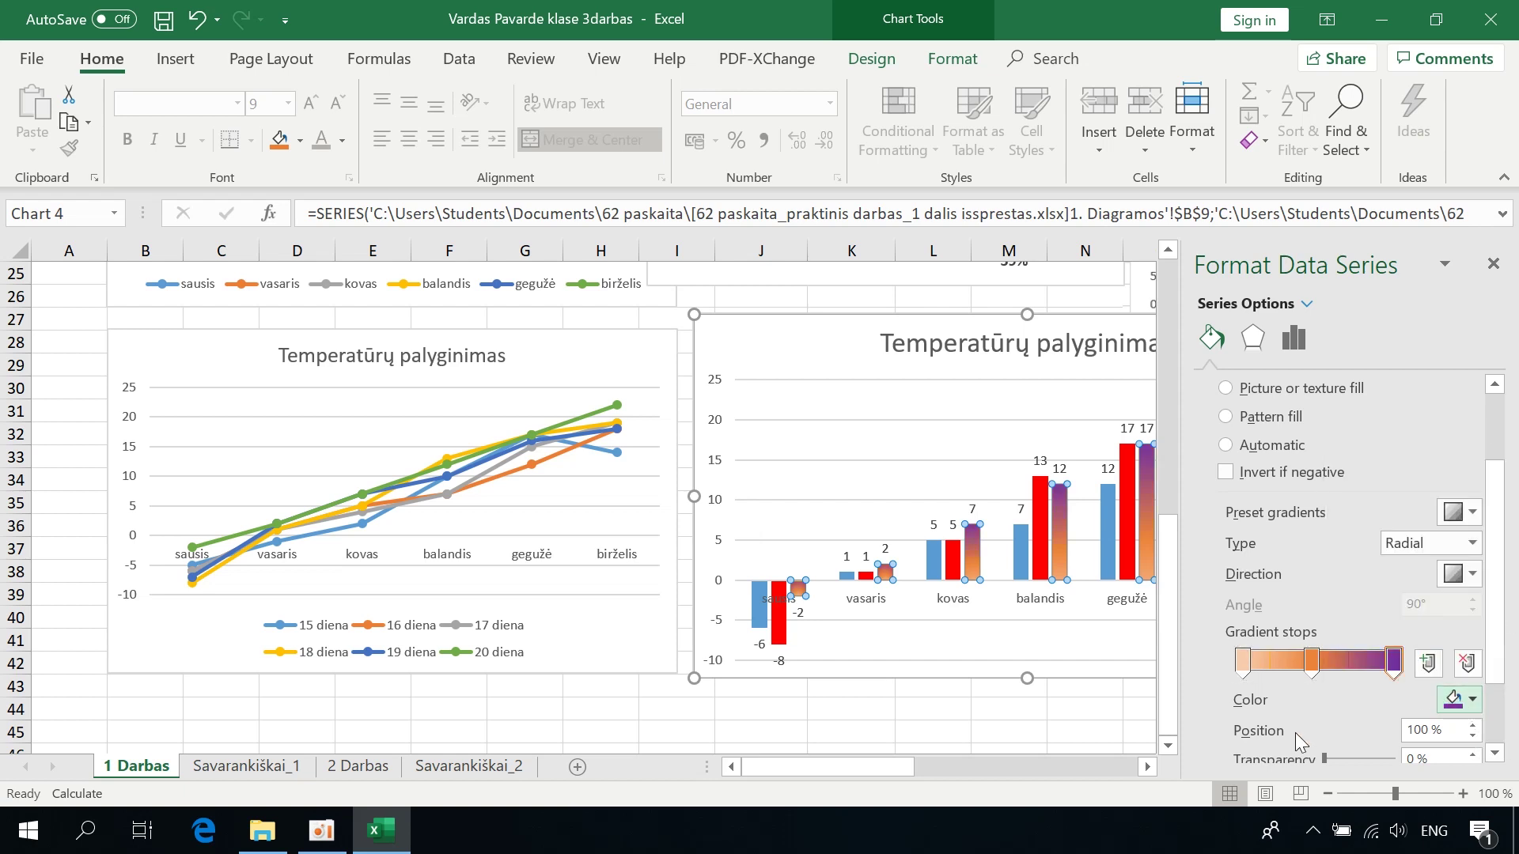
- Remove the middle gradient stop and make the starting stop yellow
click(1312, 663)
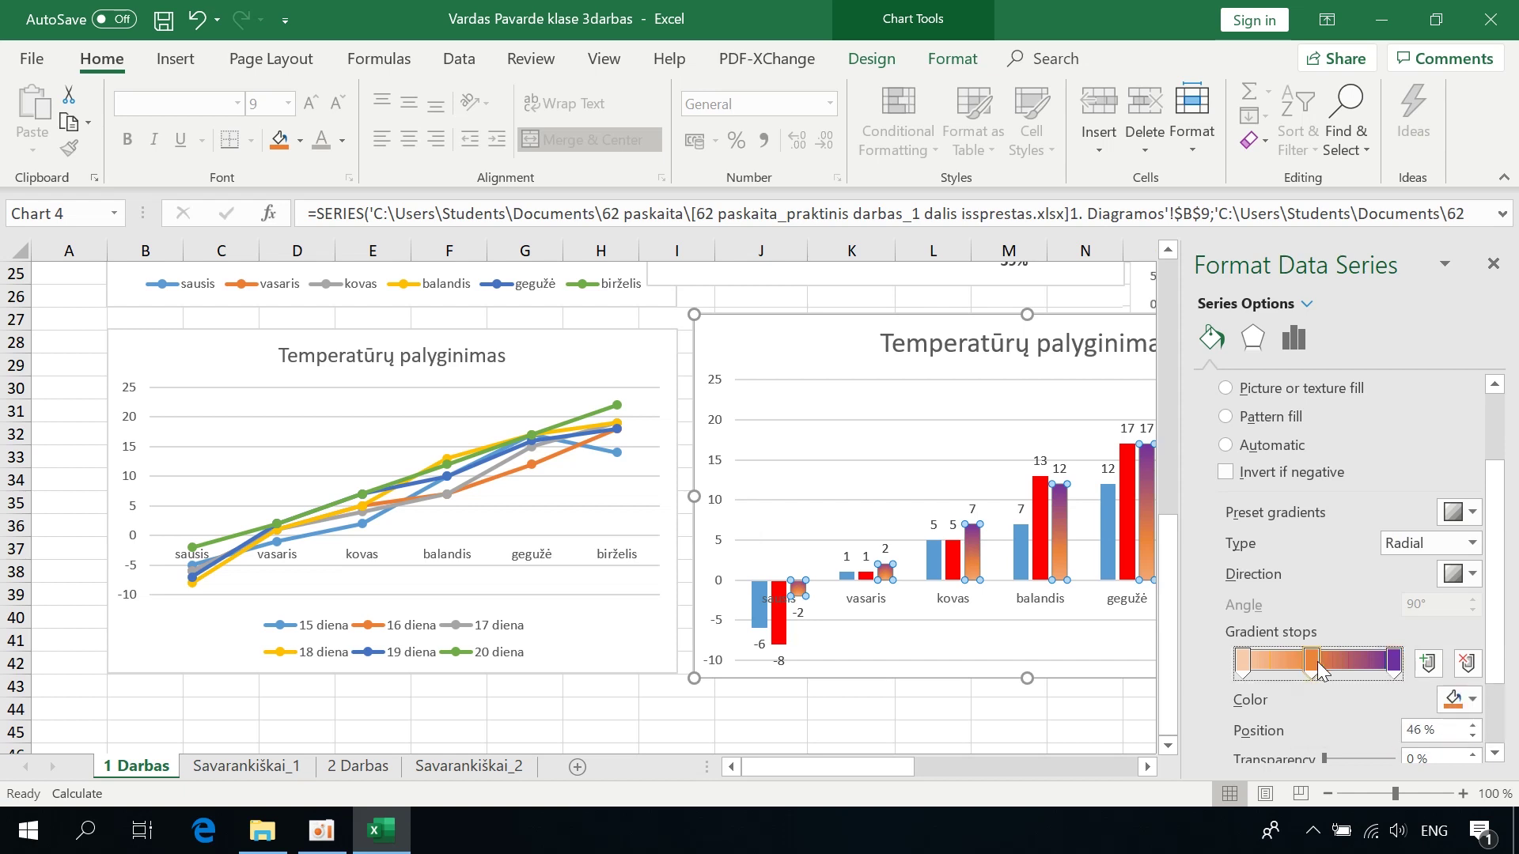
click(1467, 665)
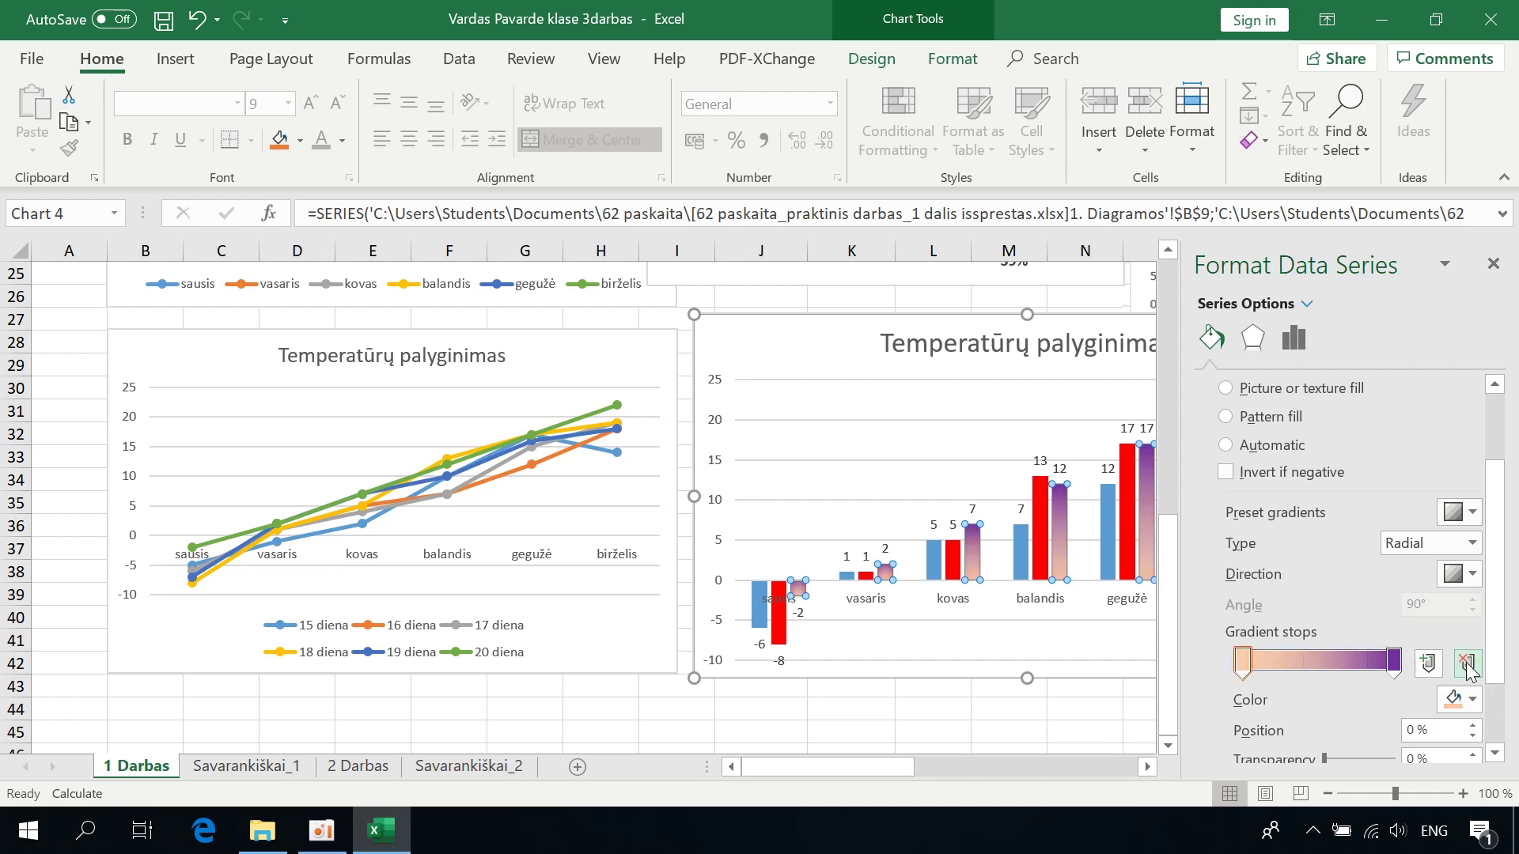
click(1241, 667)
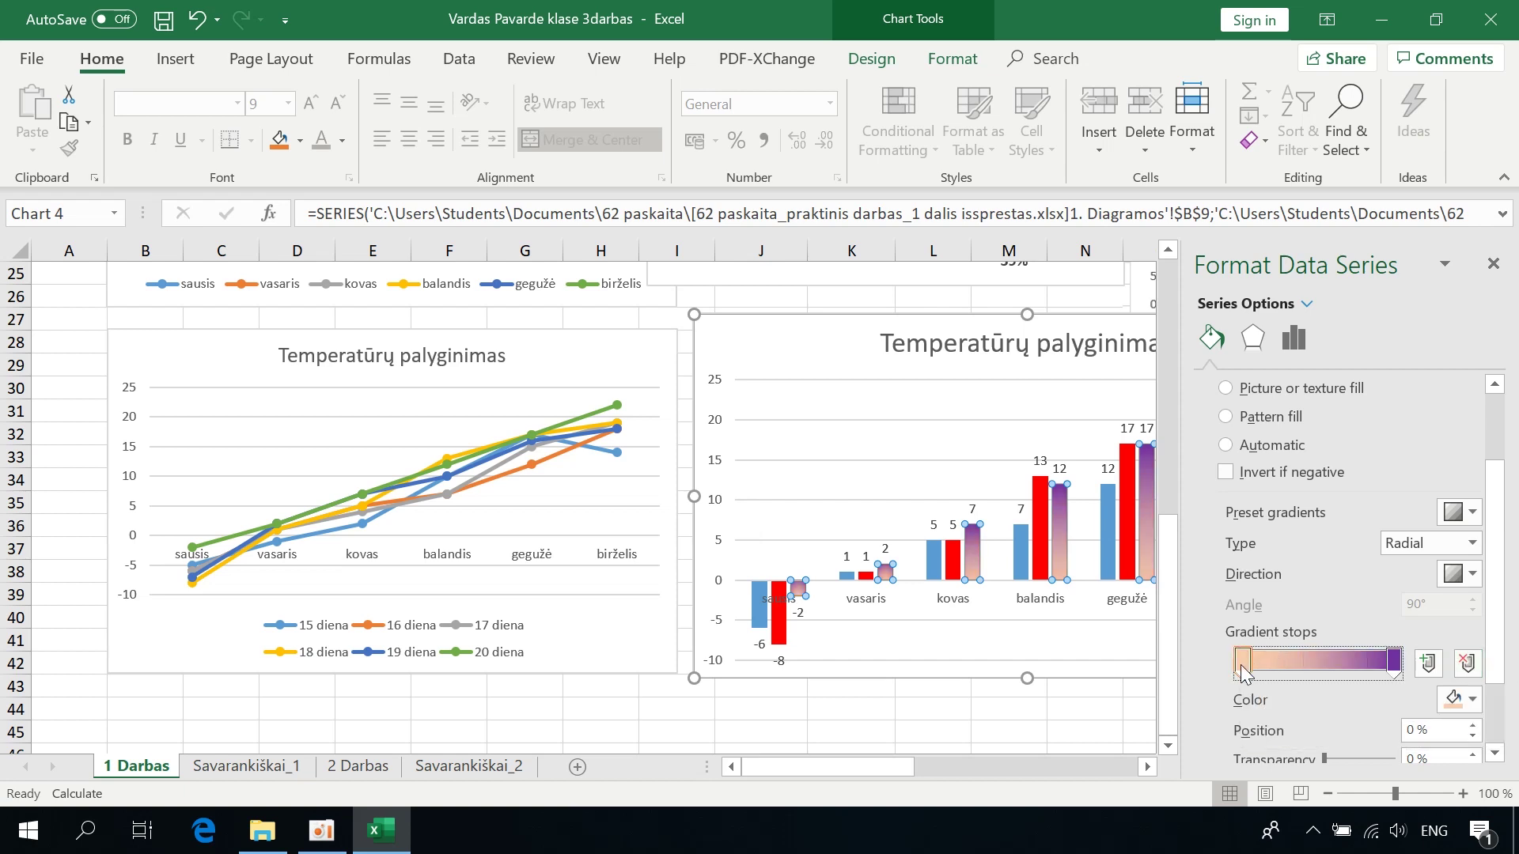
click(1472, 702)
click(1391, 606)
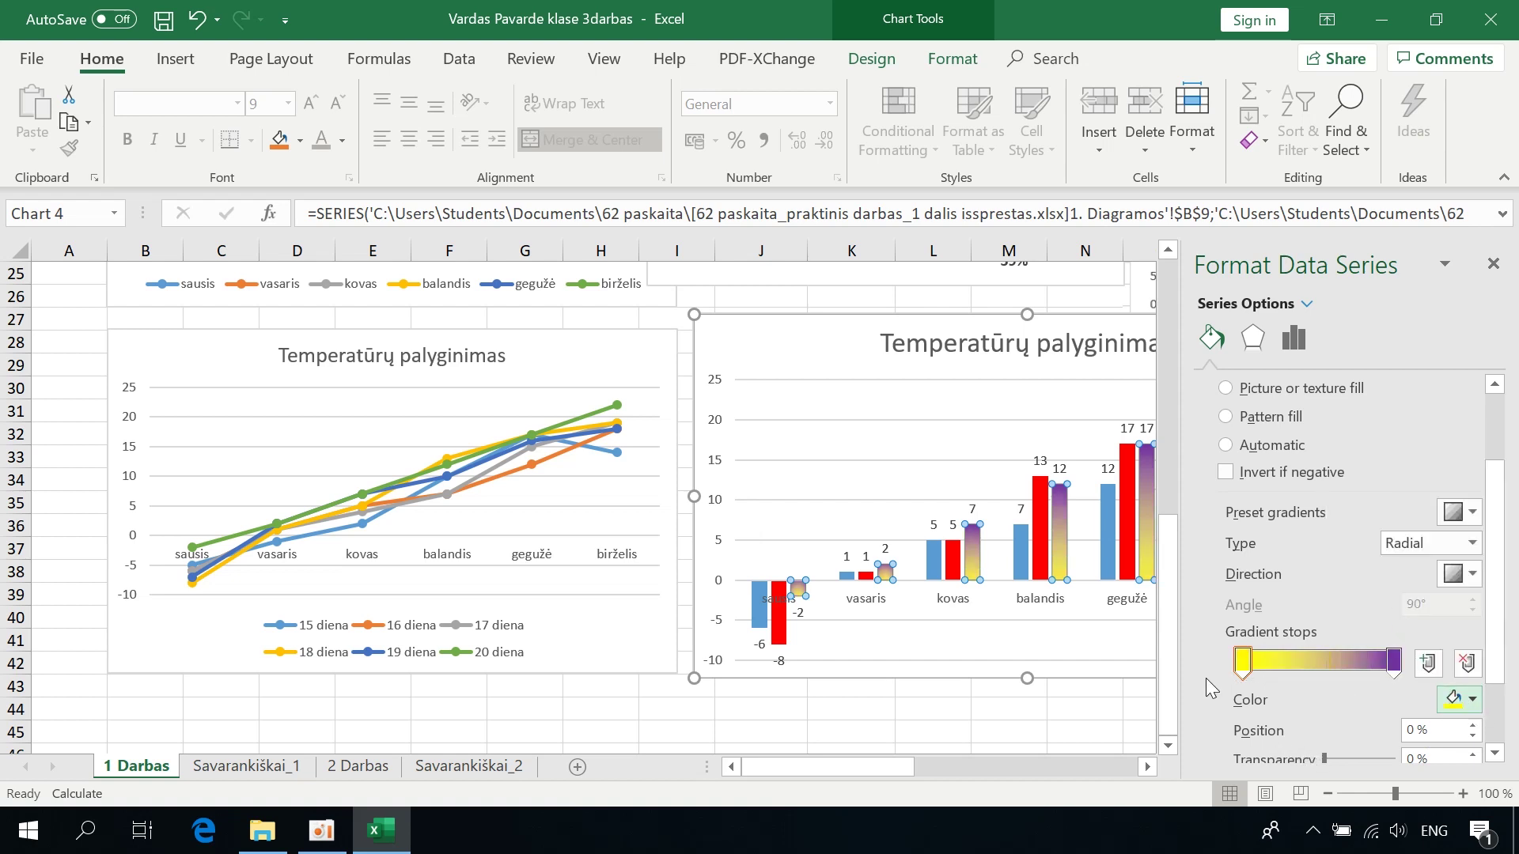
click(1294, 339)
scroll(807, 459, up, 1)
scroll(807, 458, up, 4)
scroll(807, 463, up, 3)
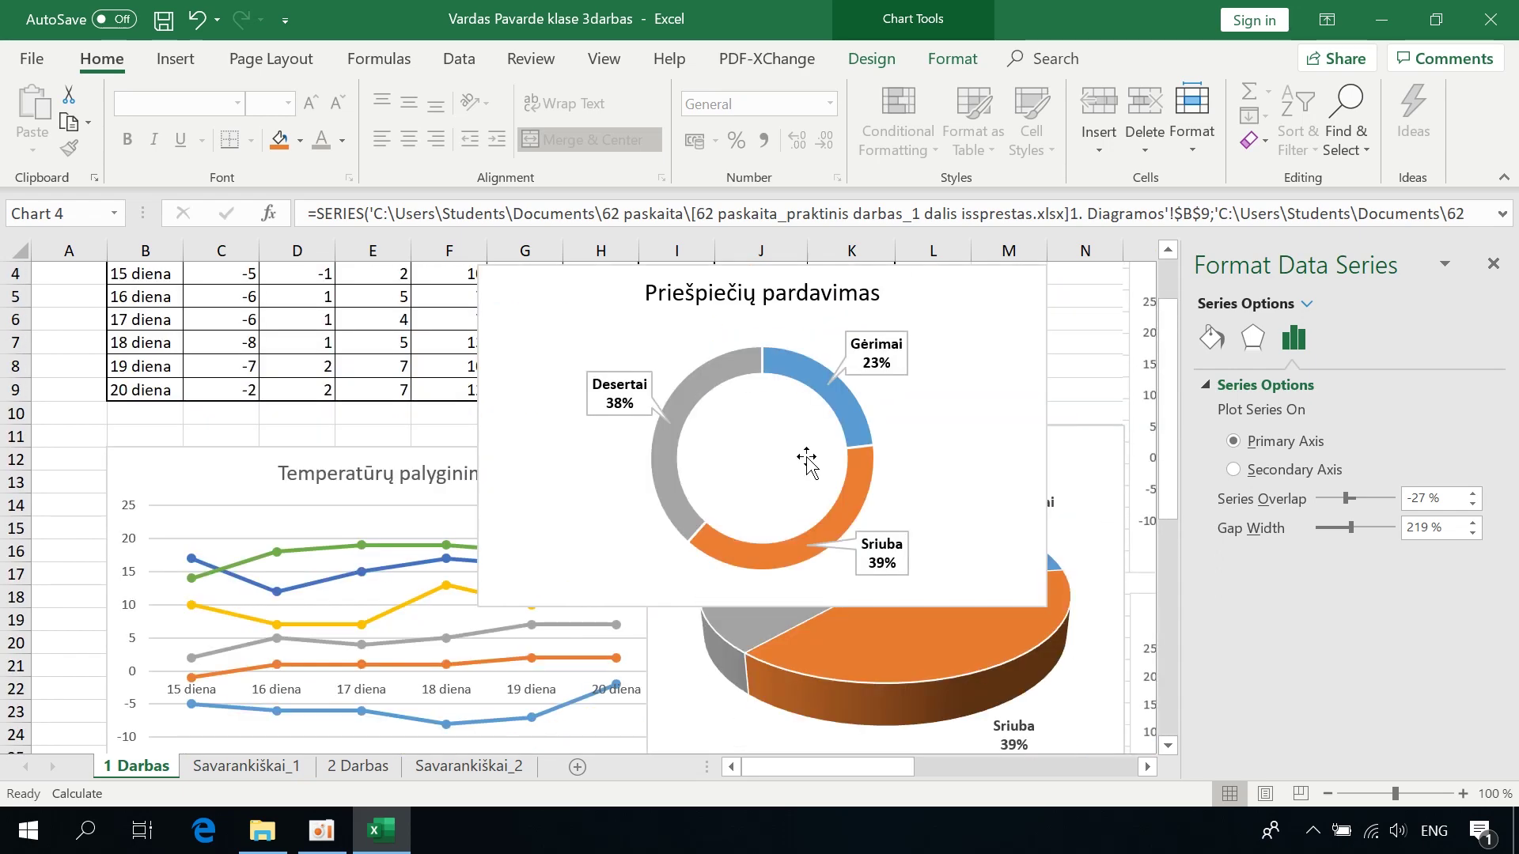
- Delete the Priešpiečių pardavimas donut chart
scroll(807, 459, up, 1)
click(1021, 371)
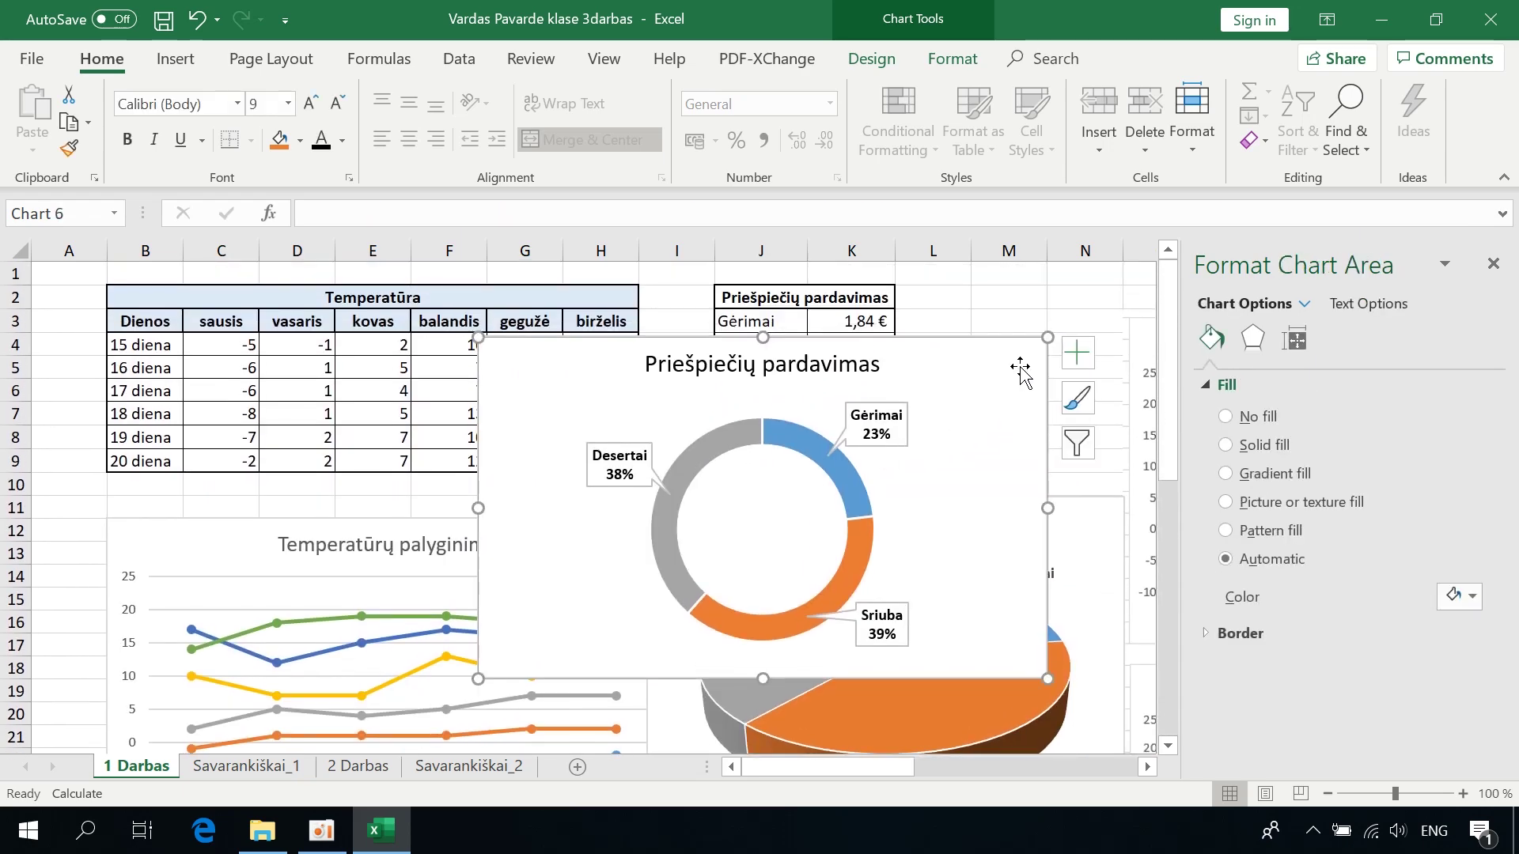
key(Delete)
click(1493, 263)
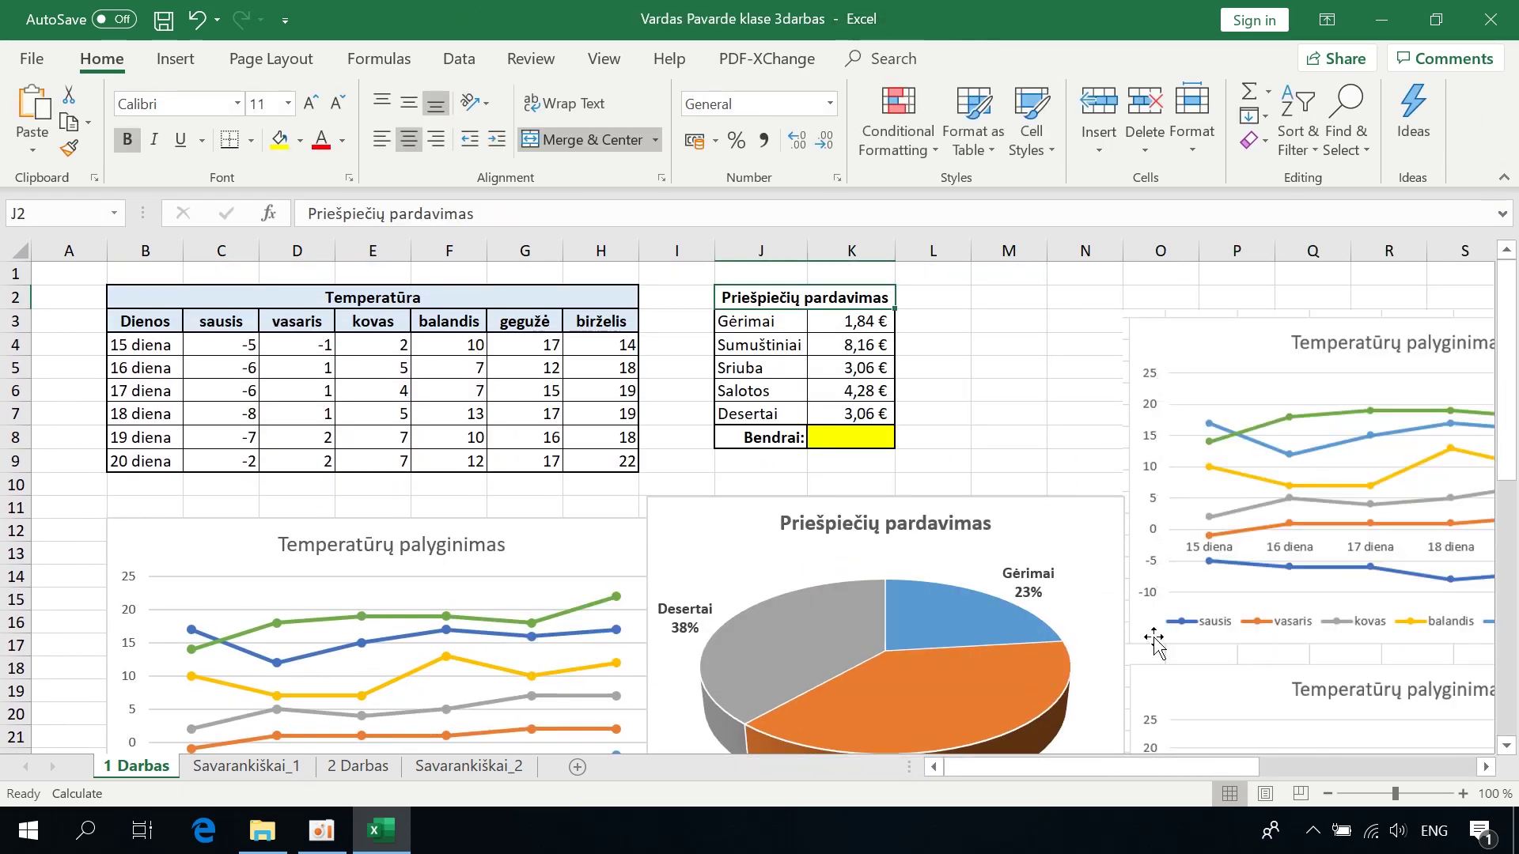
- Switch to the Savarankiškai_1 sheet
drag(1072, 767, 1274, 766)
scroll(1187, 672, down, 5)
scroll(1147, 665, up, 1)
scroll(1139, 665, up, 3)
scroll(1136, 648, up, 1)
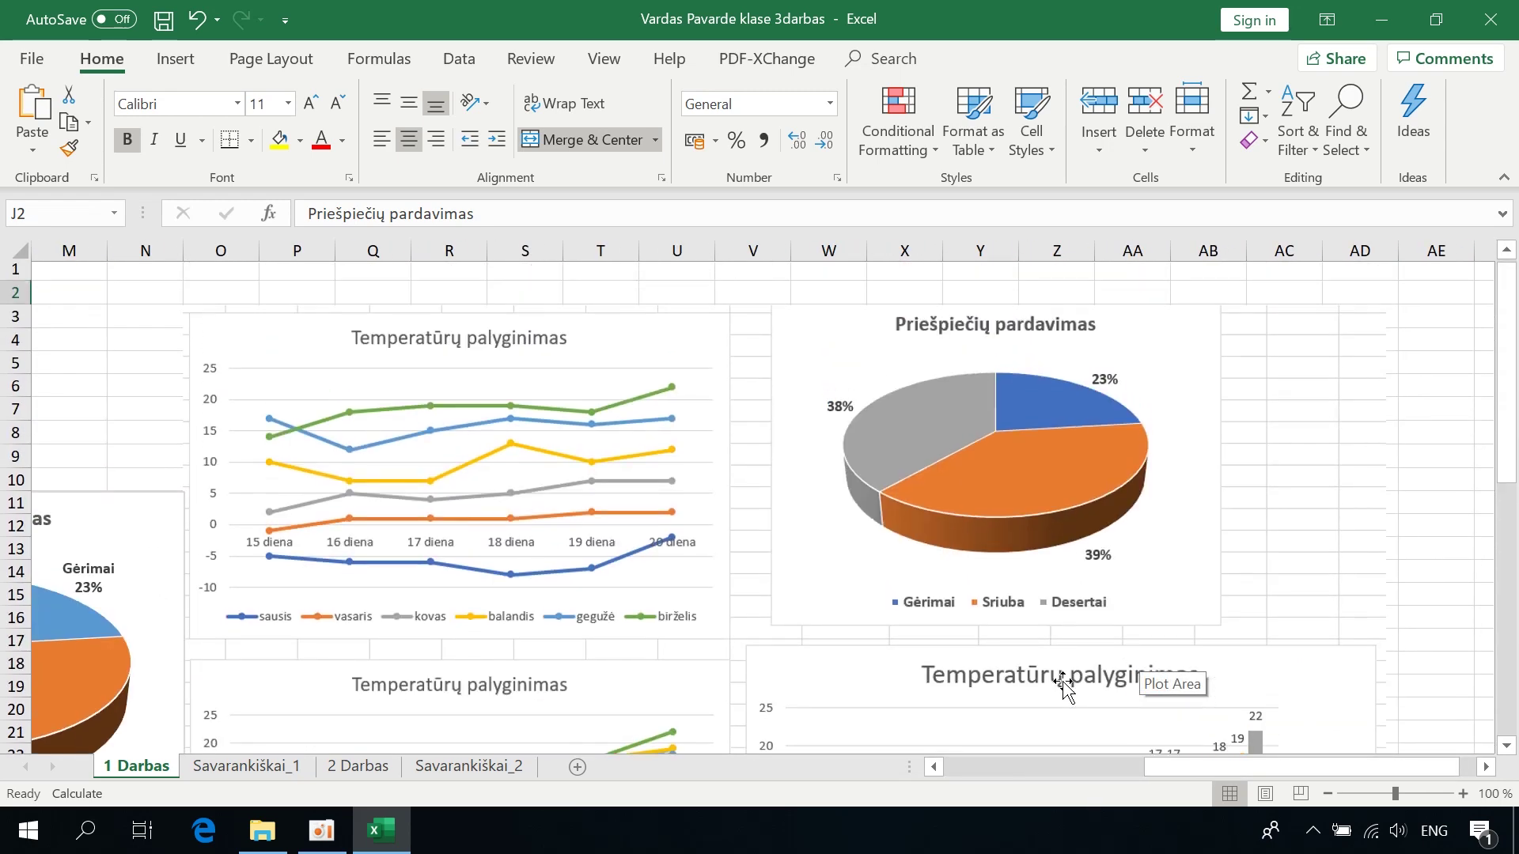
drag(1202, 767, 956, 820)
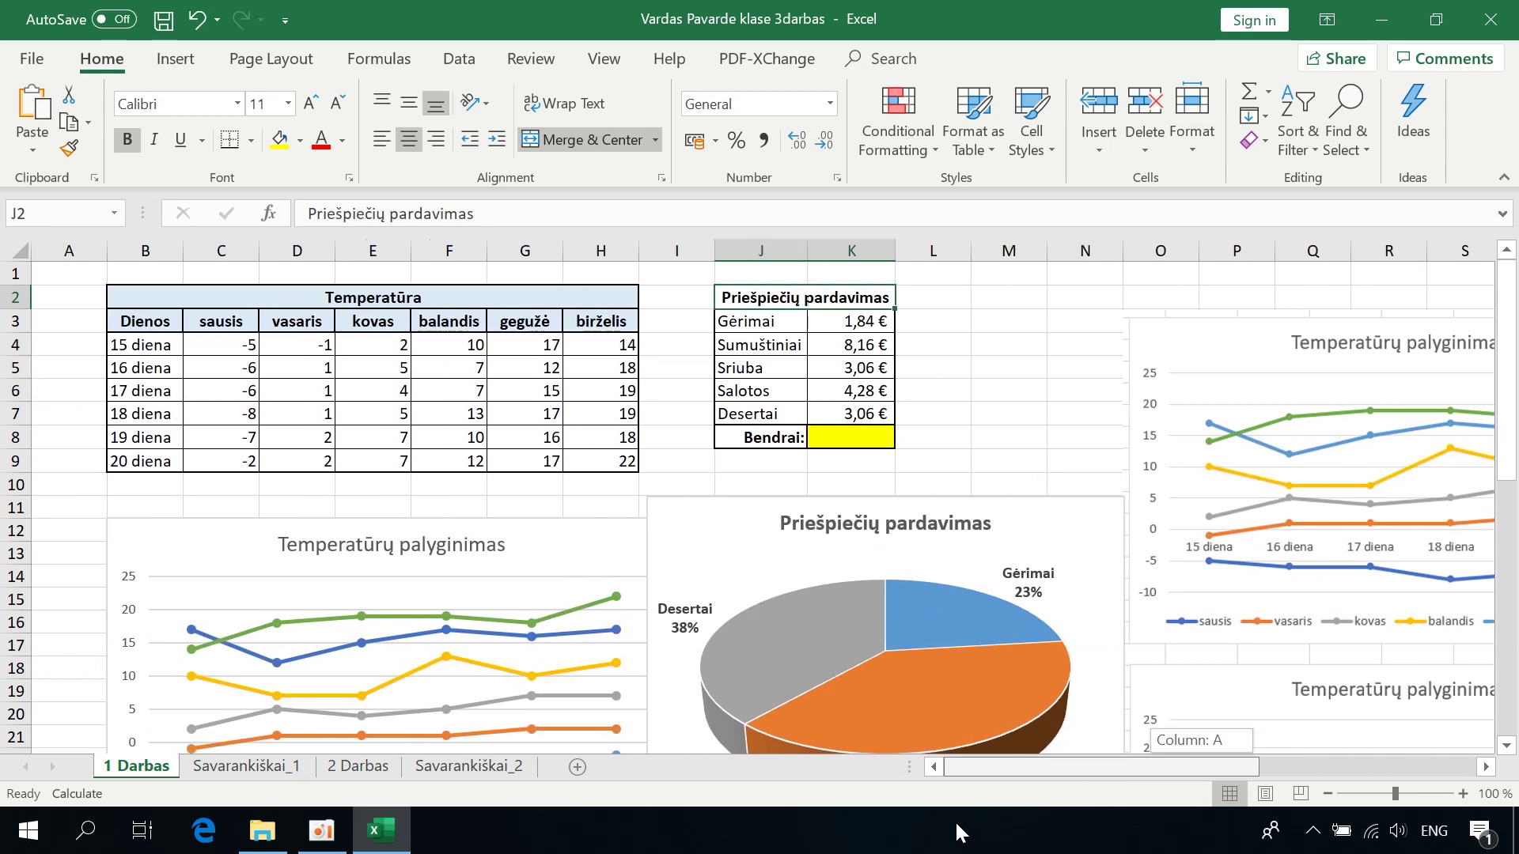
click(242, 767)
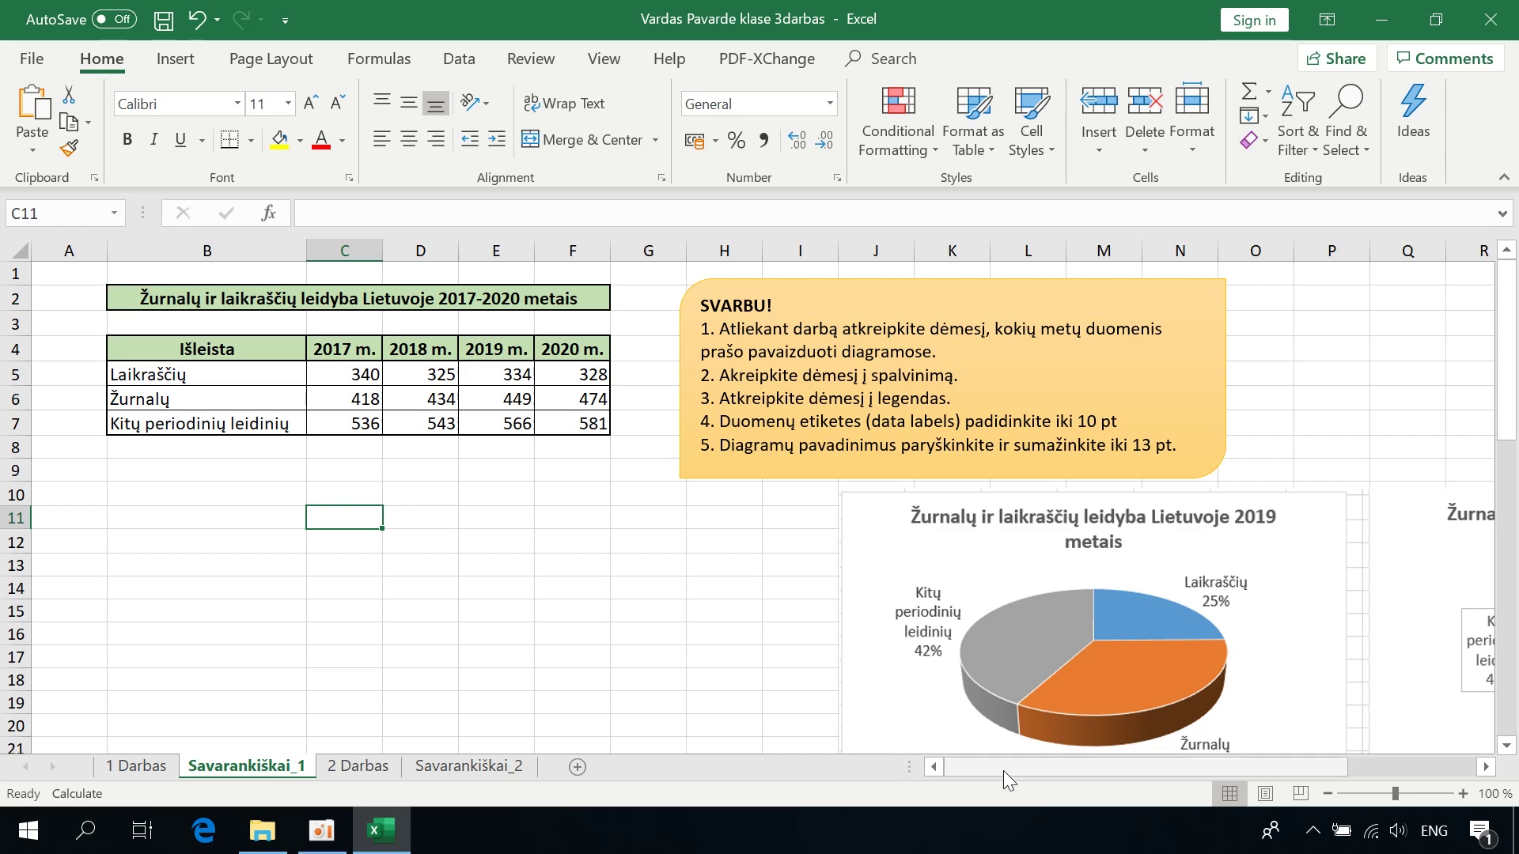
drag(1004, 771, 1104, 775)
scroll(1058, 549, down, 3)
scroll(1058, 549, down, 2)
scroll(1057, 549, down, 2)
scroll(1058, 549, down, 2)
scroll(1058, 546, down, 1)
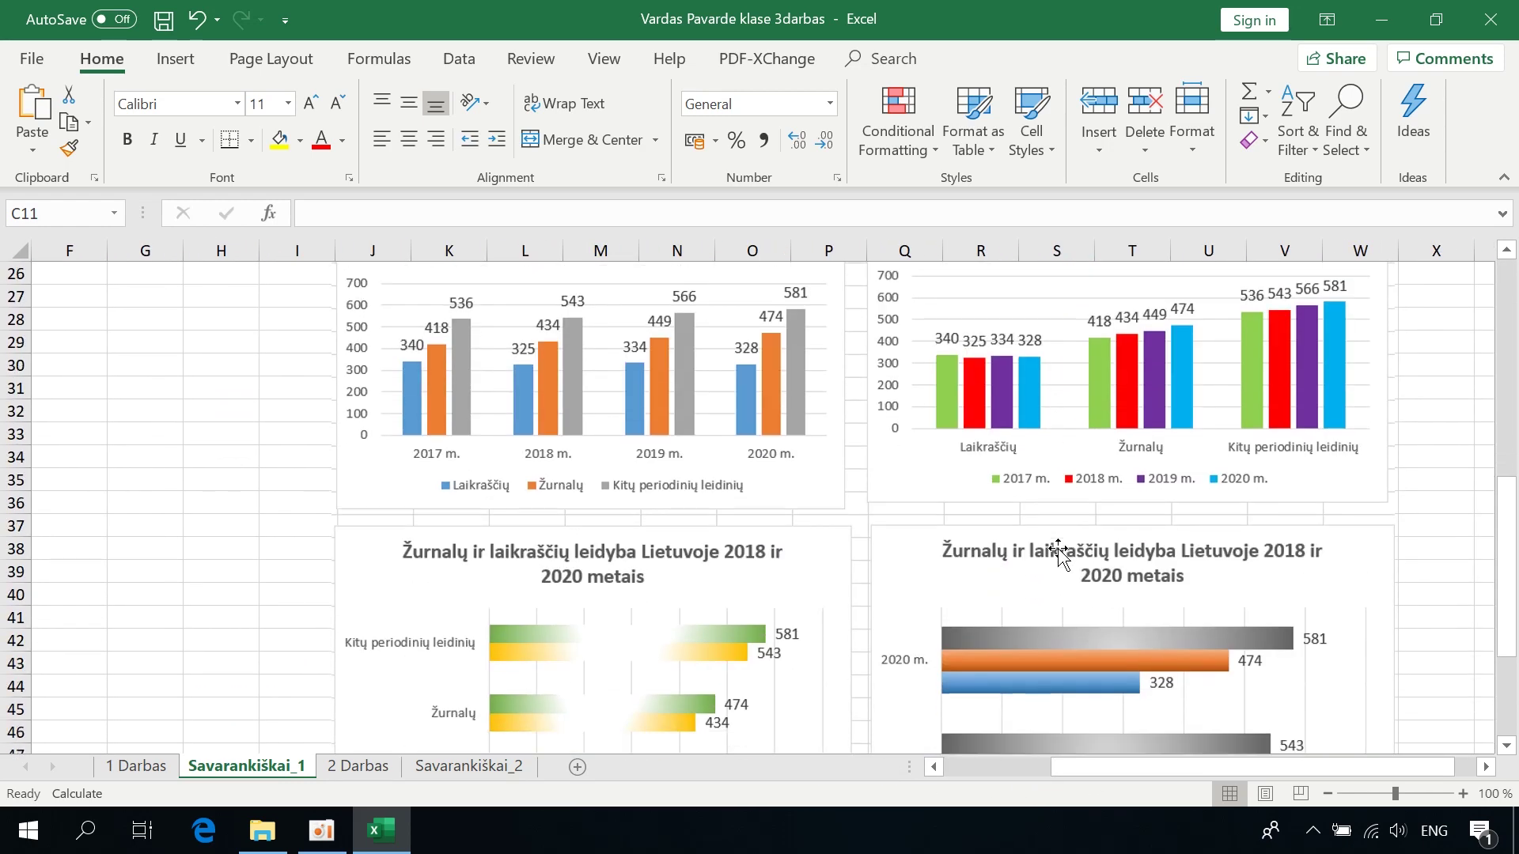
scroll(1058, 545, down, 1)
click(905, 644)
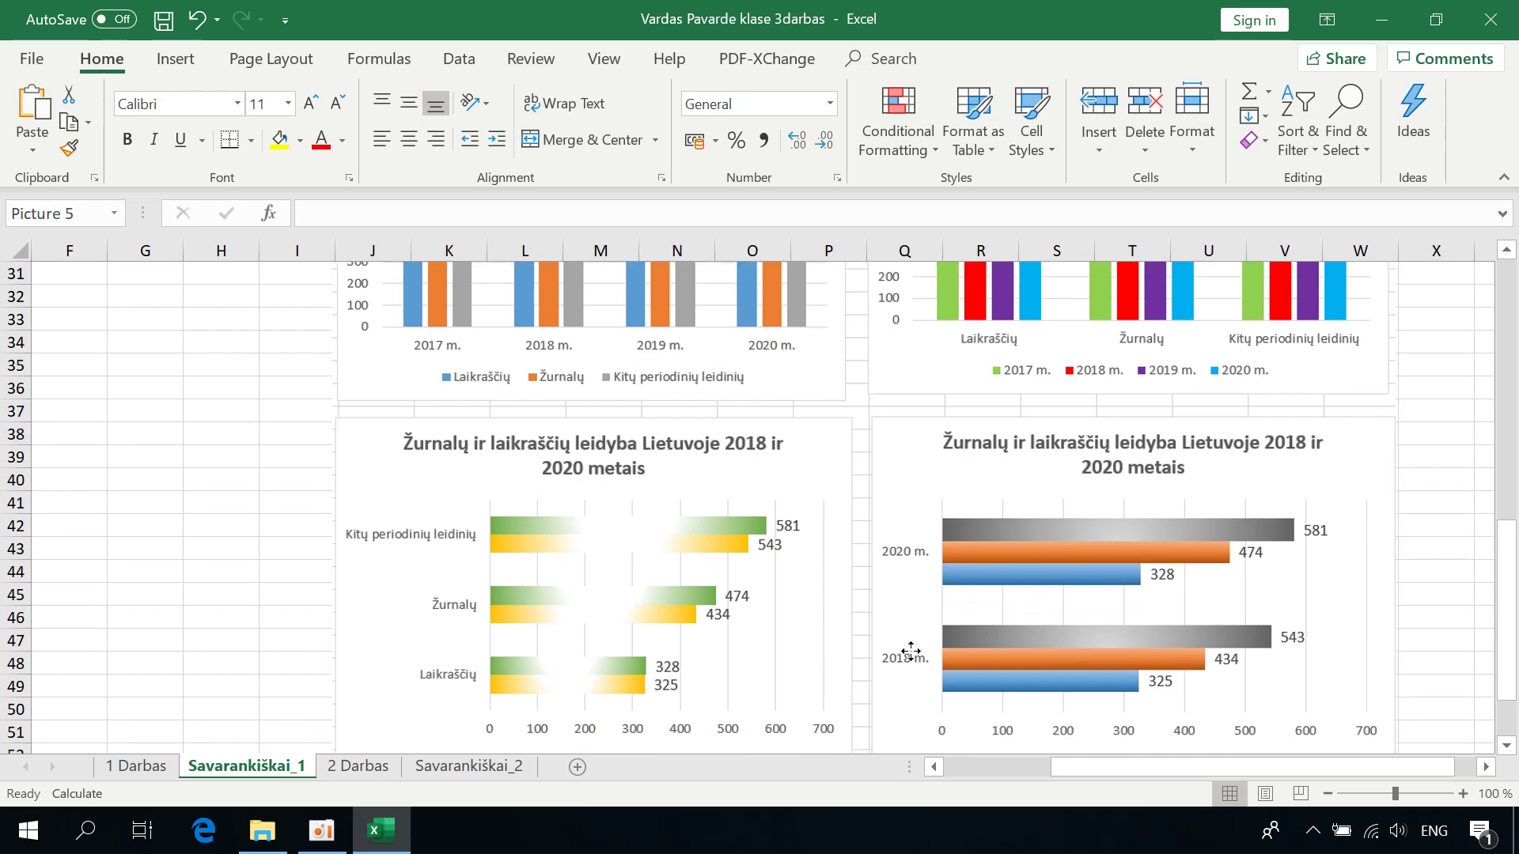
drag(879, 580, 870, 535)
scroll(875, 560, up, 4)
scroll(875, 559, up, 1)
scroll(887, 563, up, 2)
scroll(886, 564, up, 3)
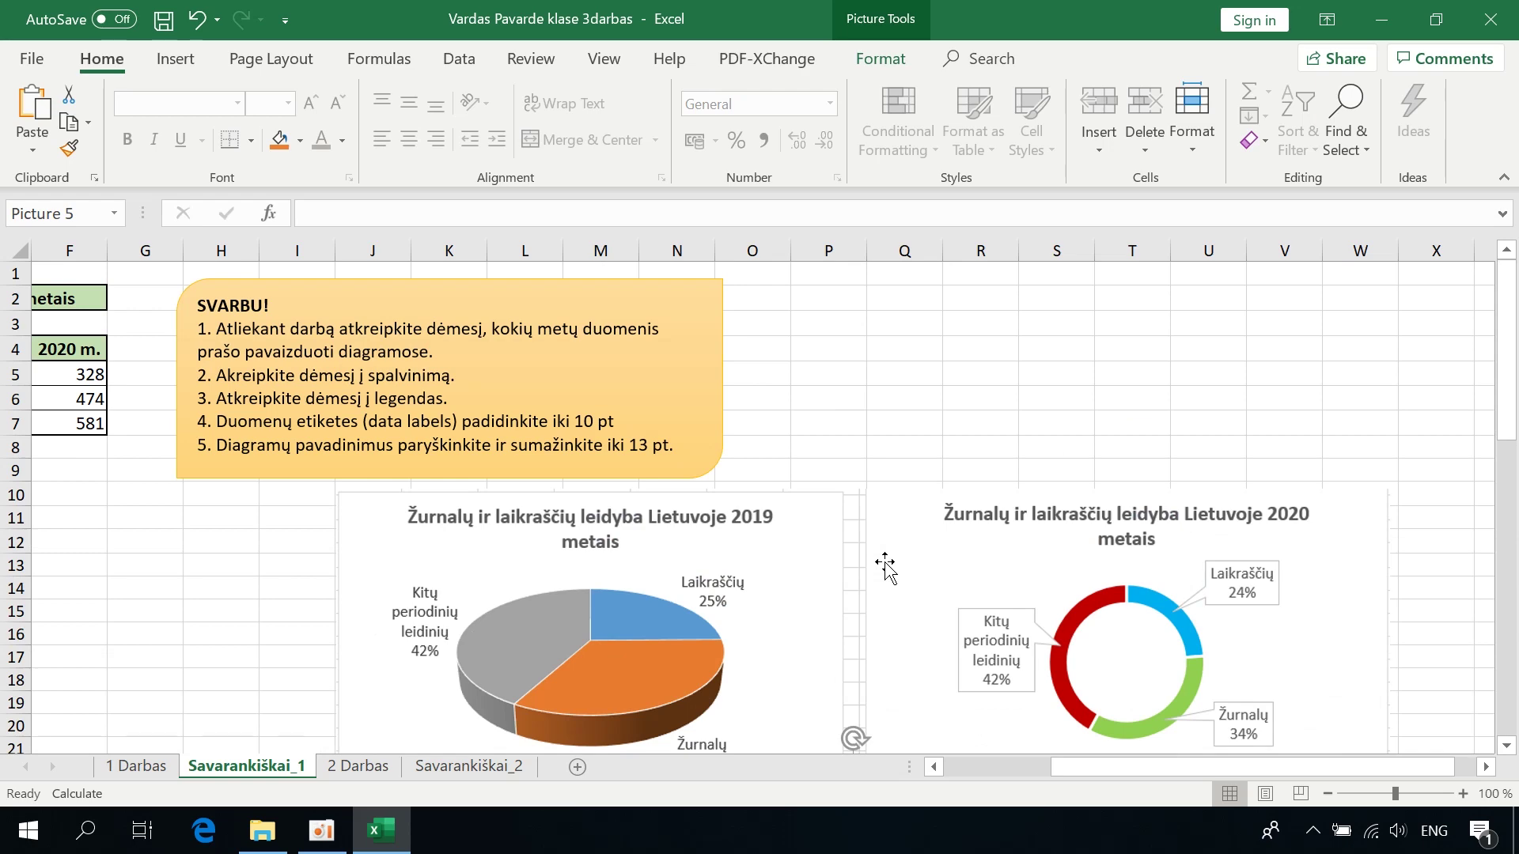
scroll(886, 563, down, 3)
scroll(886, 564, down, 2)
scroll(886, 564, down, 2)
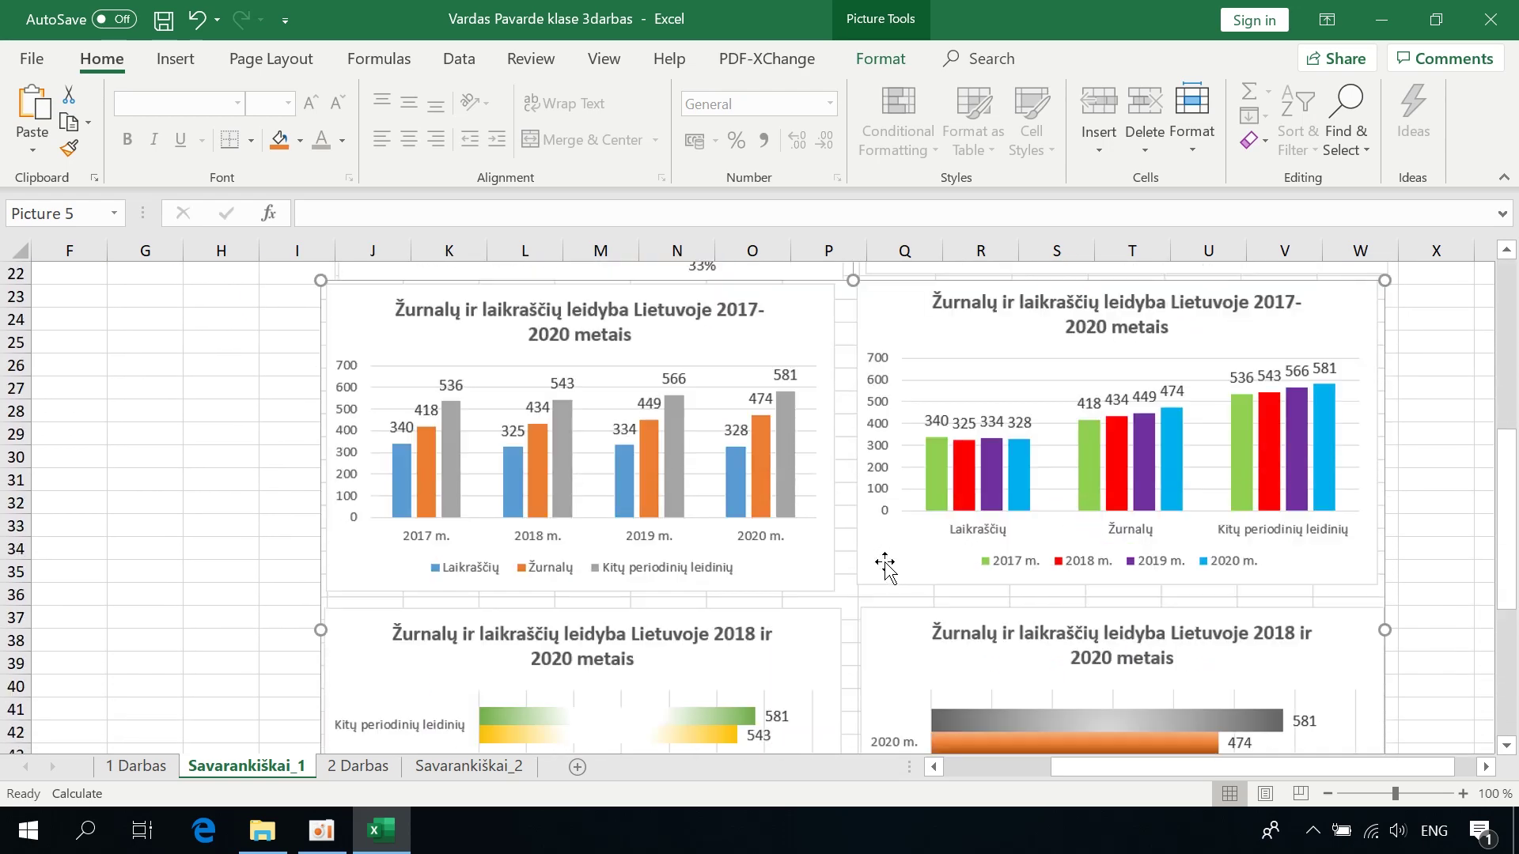
scroll(886, 563, down, 2)
scroll(885, 567, down, 1)
scroll(885, 567, down, 1)
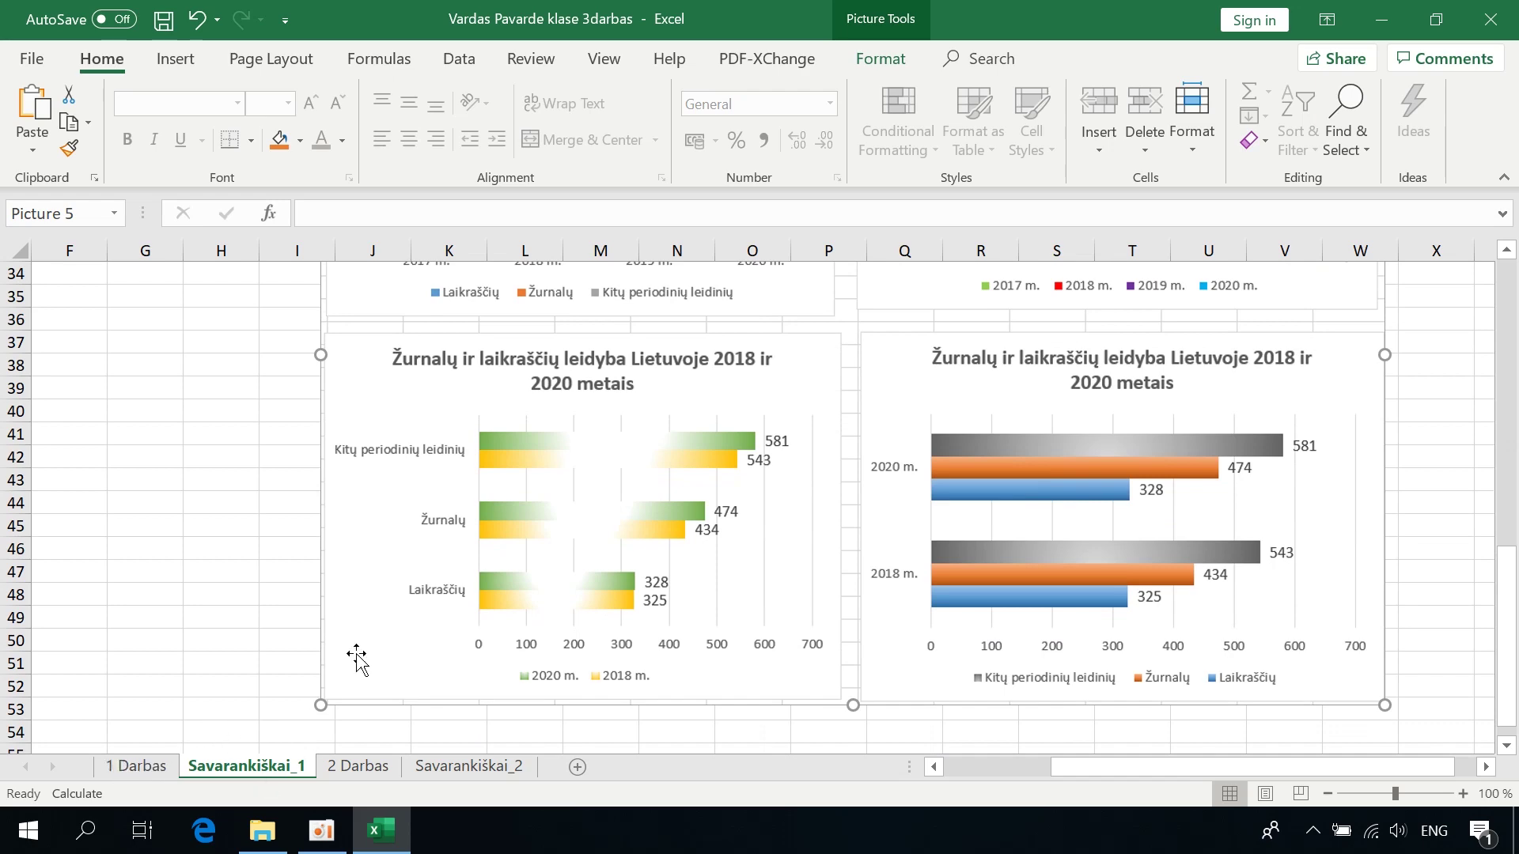
drag(454, 595, 469, 592)
scroll(469, 591, up, 4)
scroll(470, 592, up, 2)
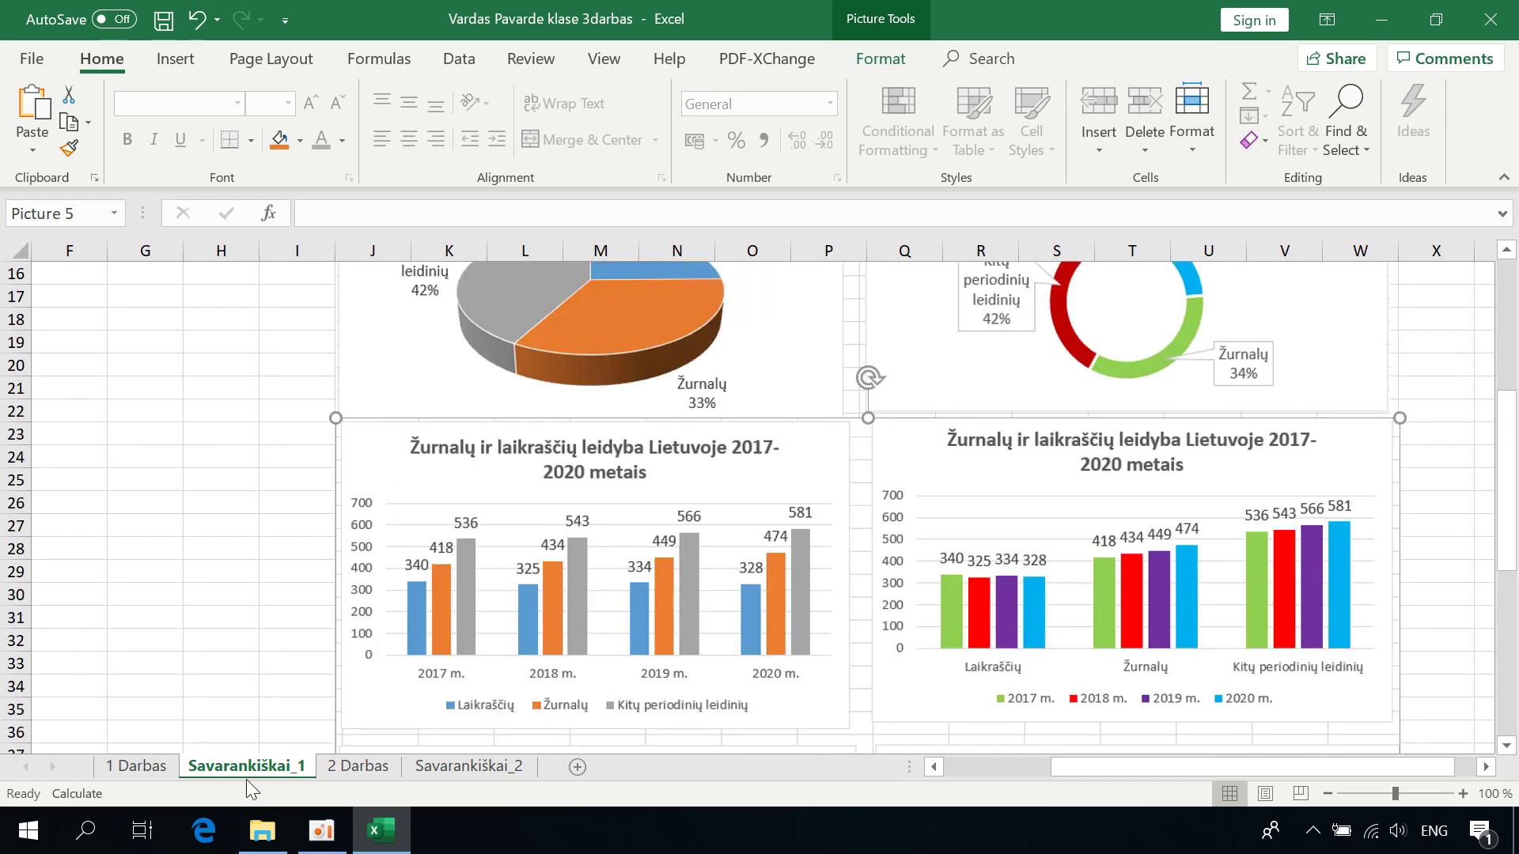
click(367, 770)
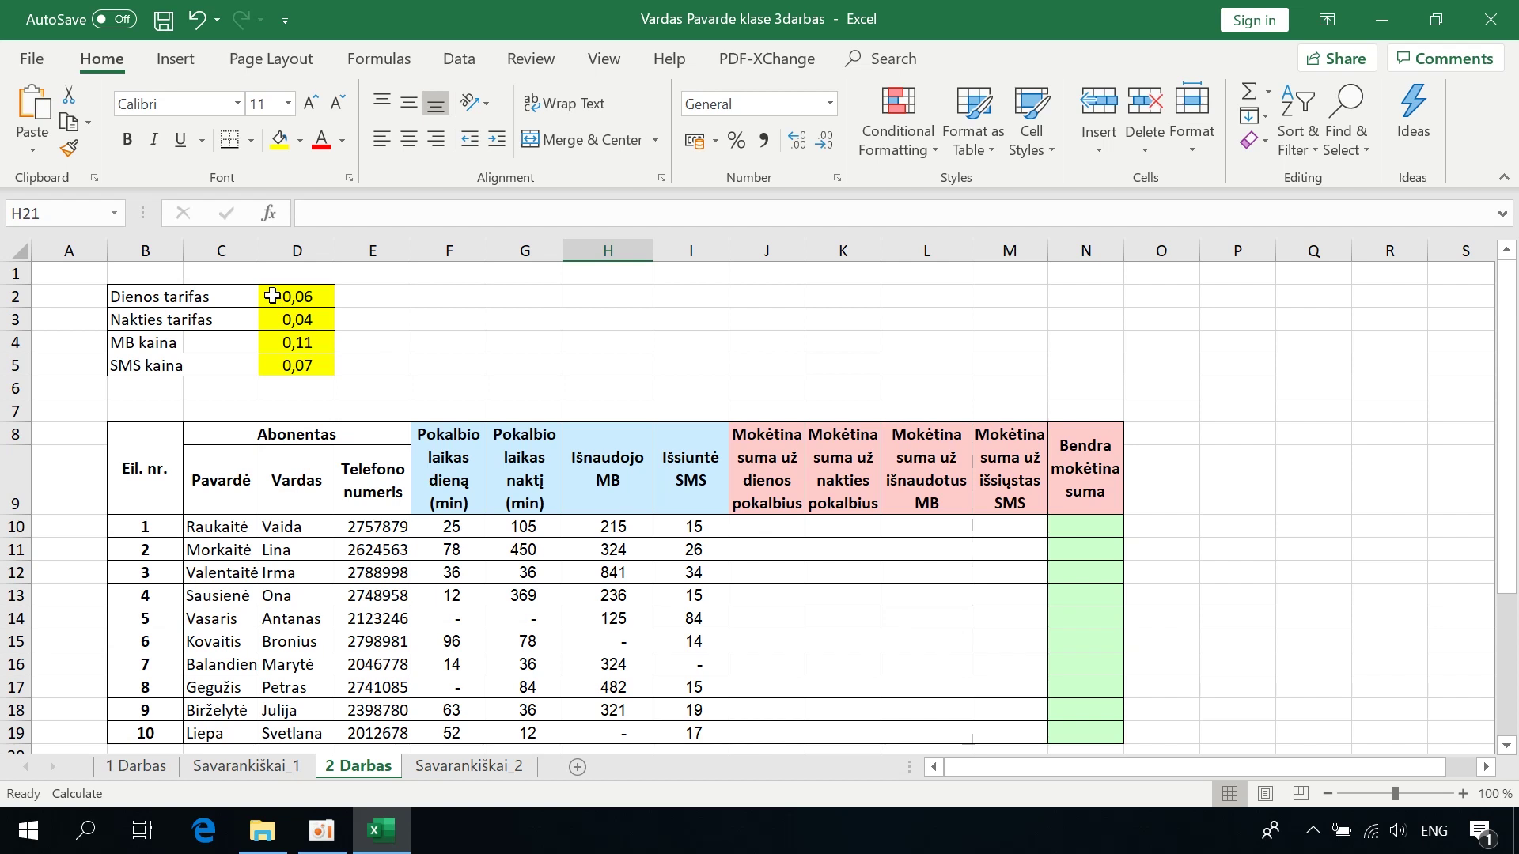
- Format tariffs D2:D5 as € Lithuanian accounting: 0,06 €, 0,04 €, 0,11 €, 0,07 €
click(273, 296)
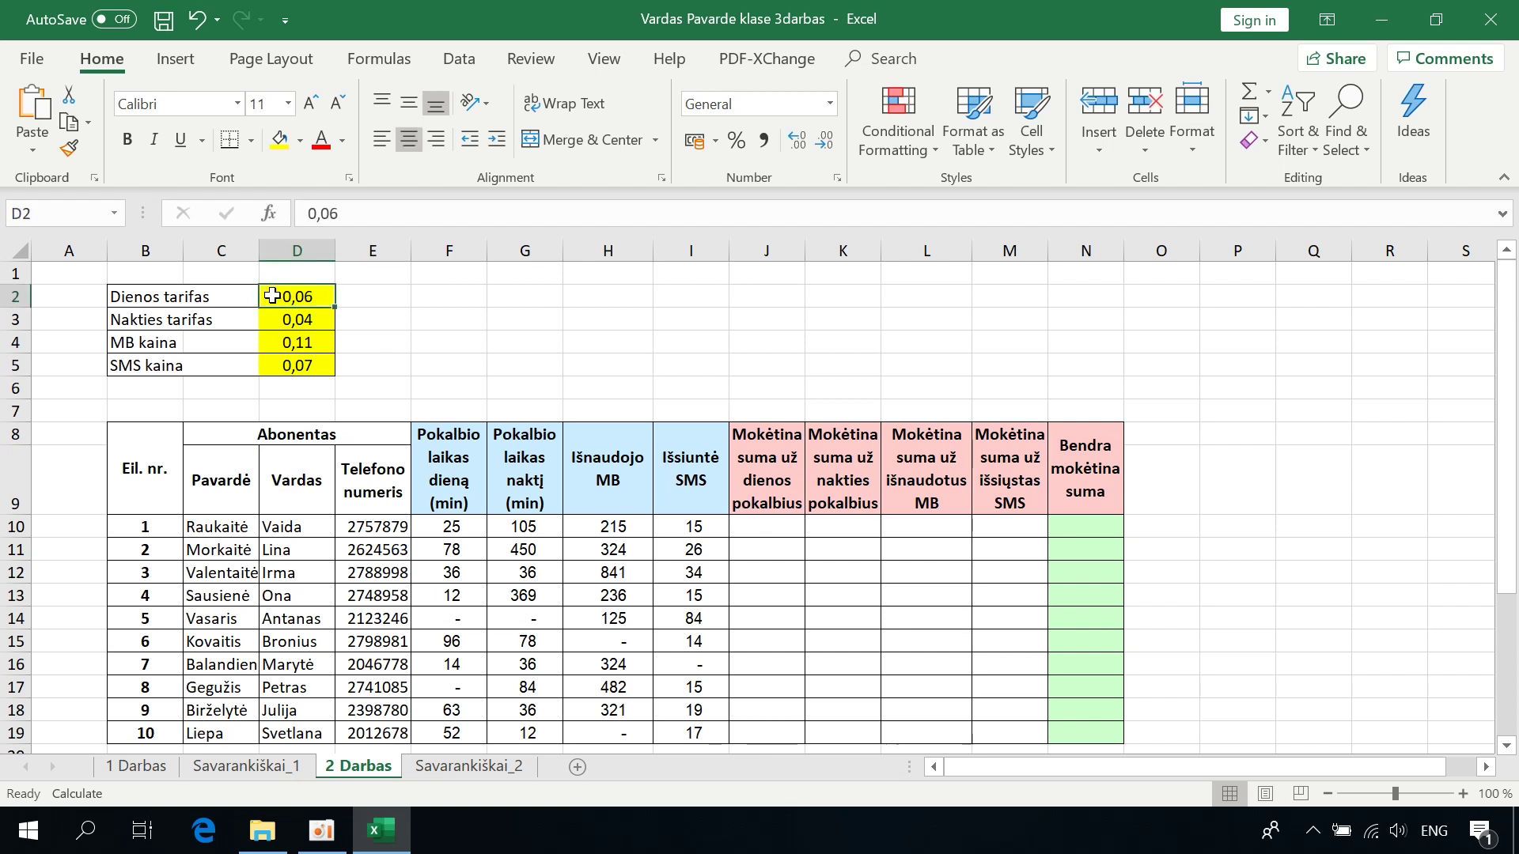
click(280, 320)
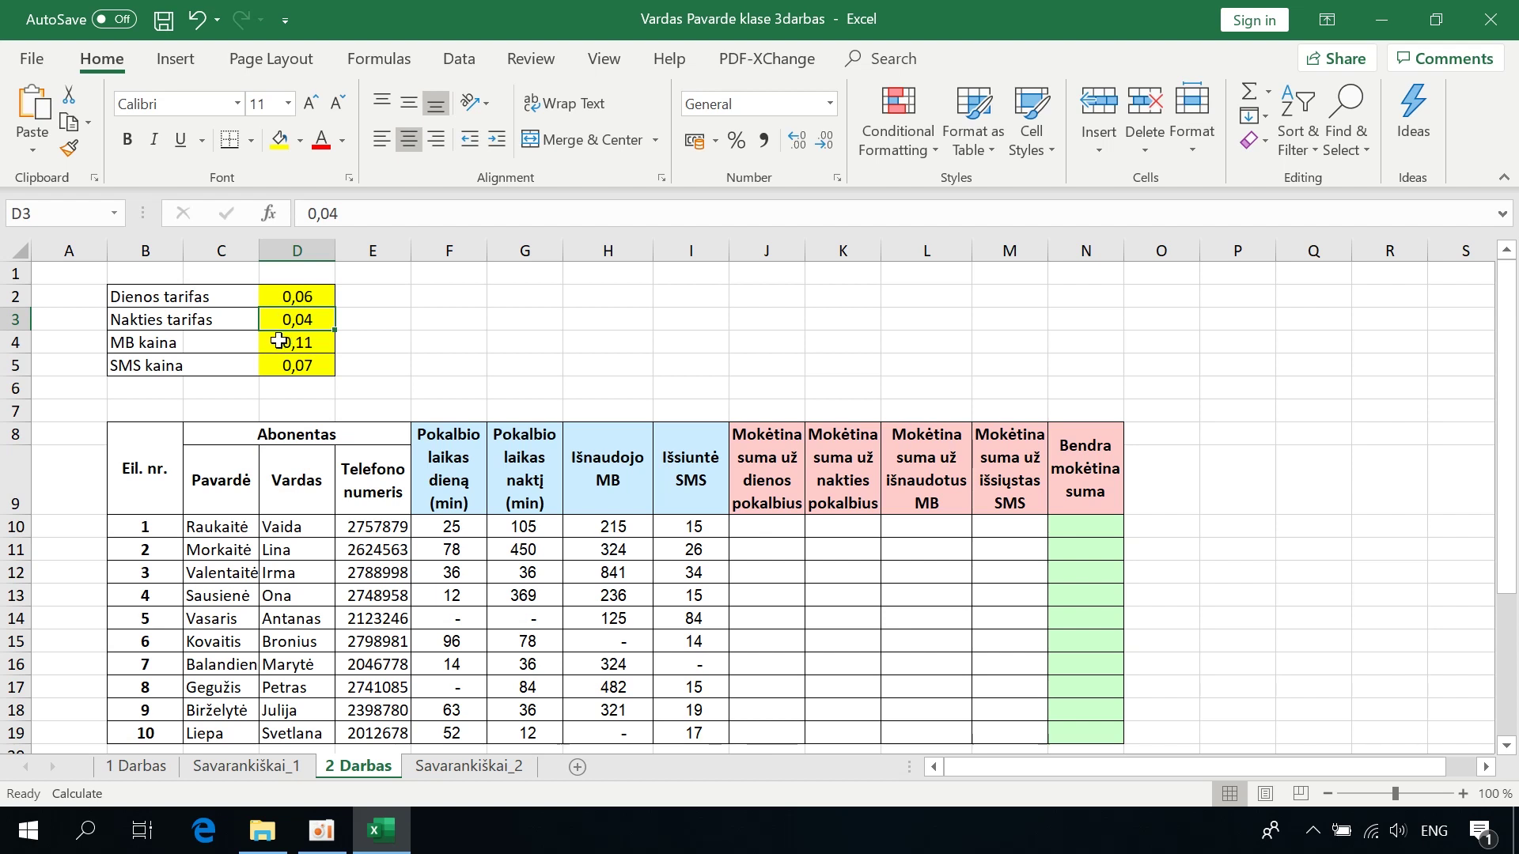
click(274, 342)
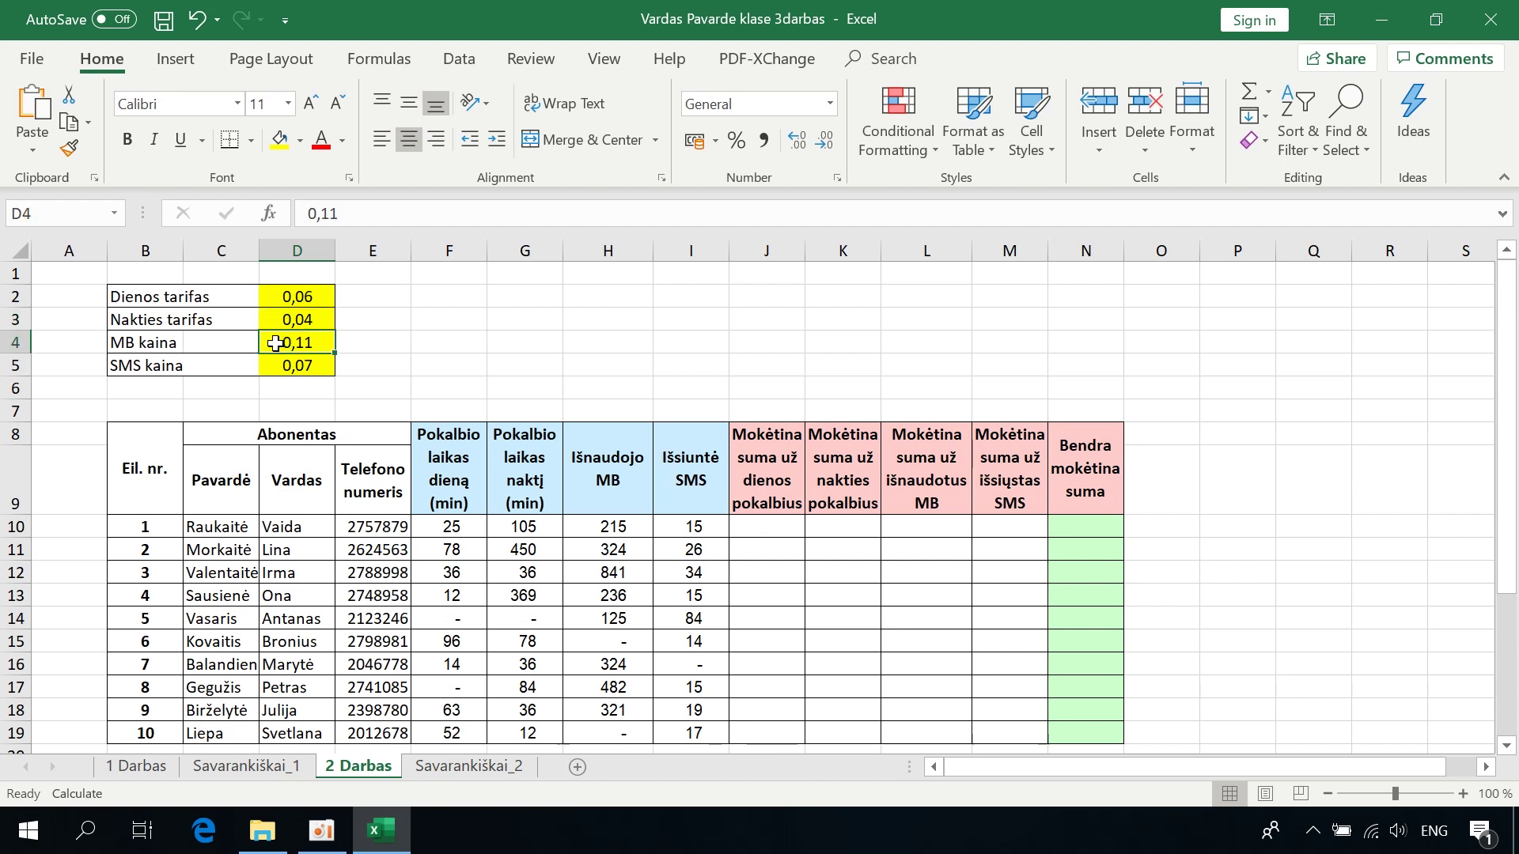
click(283, 366)
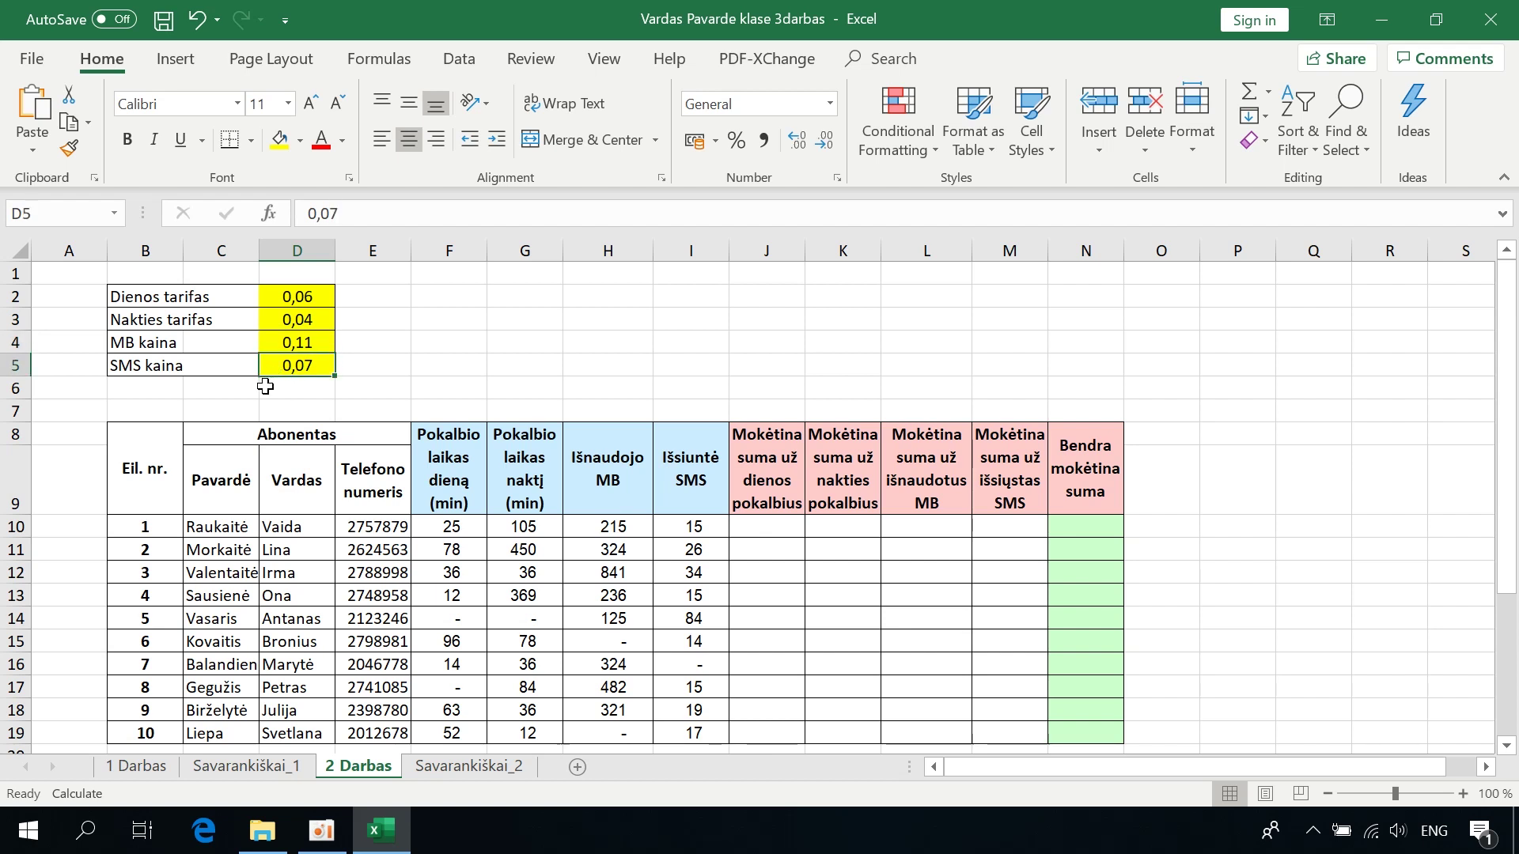
drag(279, 299, 276, 365)
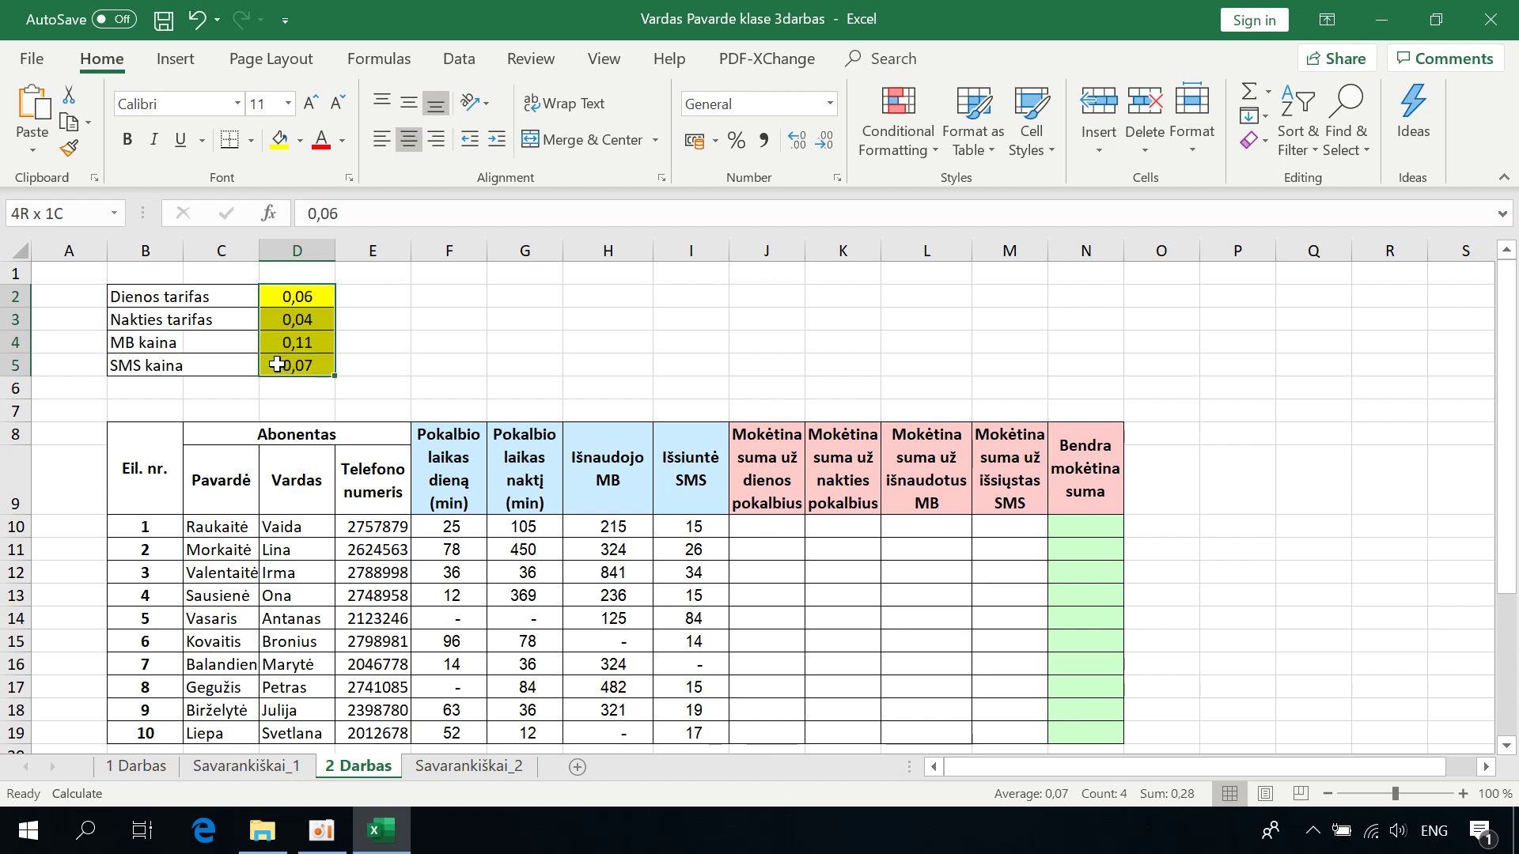
click(716, 141)
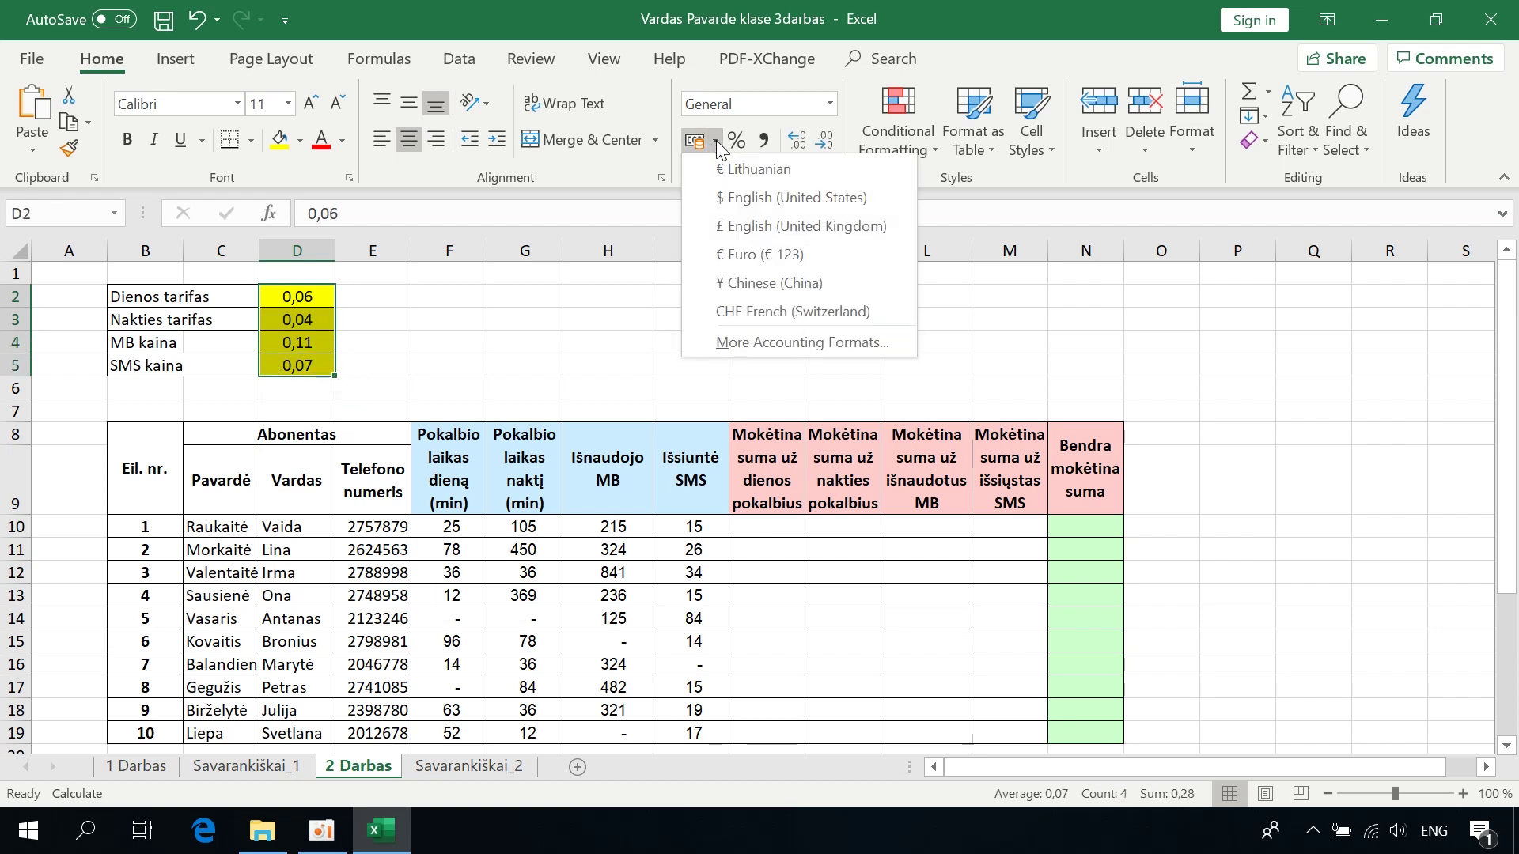
click(720, 170)
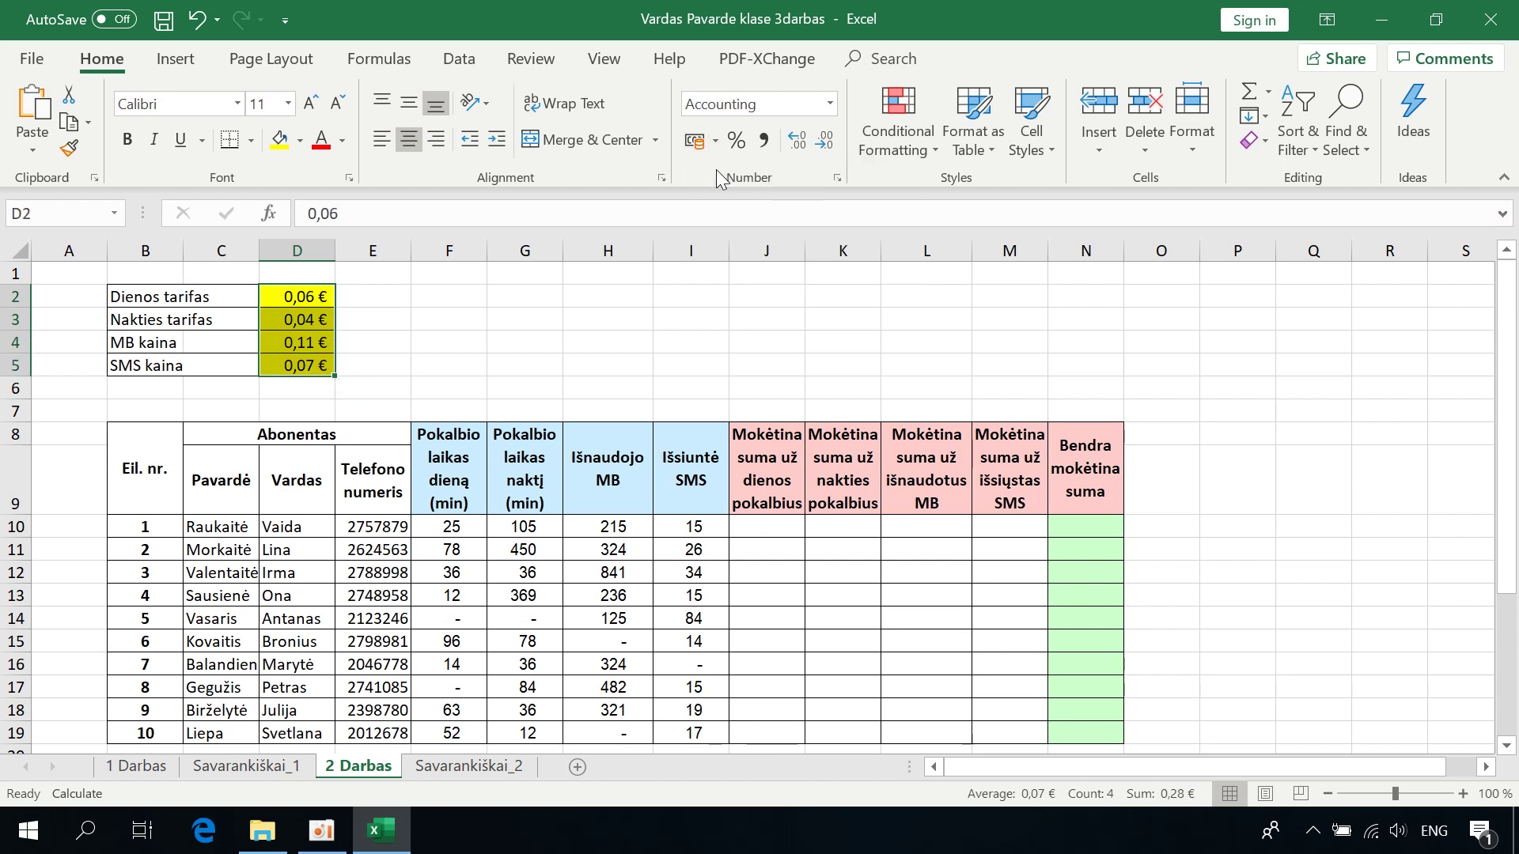
click(459, 351)
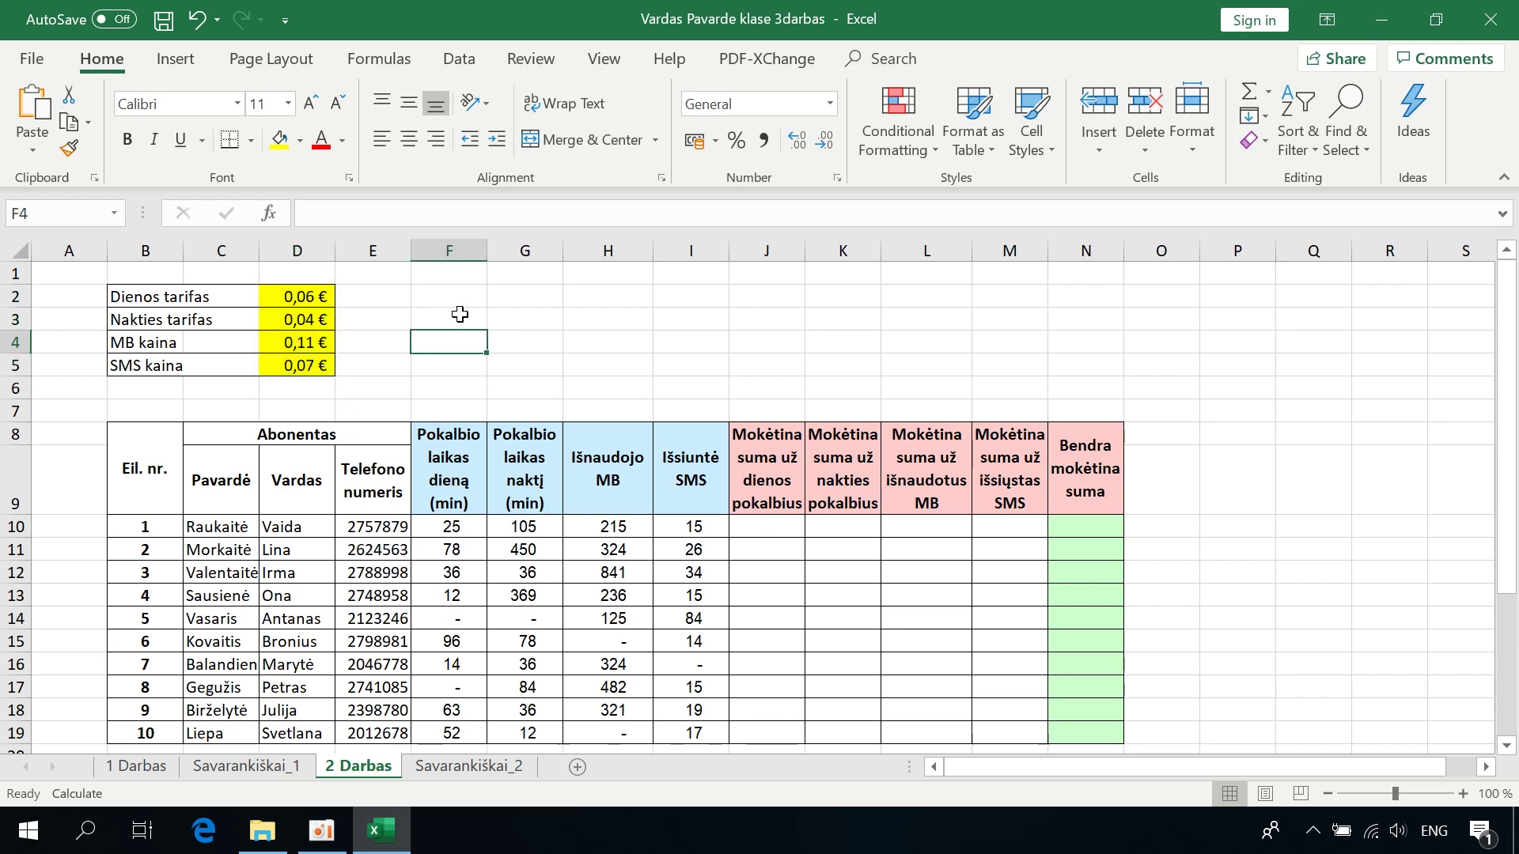
- Enter the day-charge formula =F10*D2 in J10
key(ctrl+z)
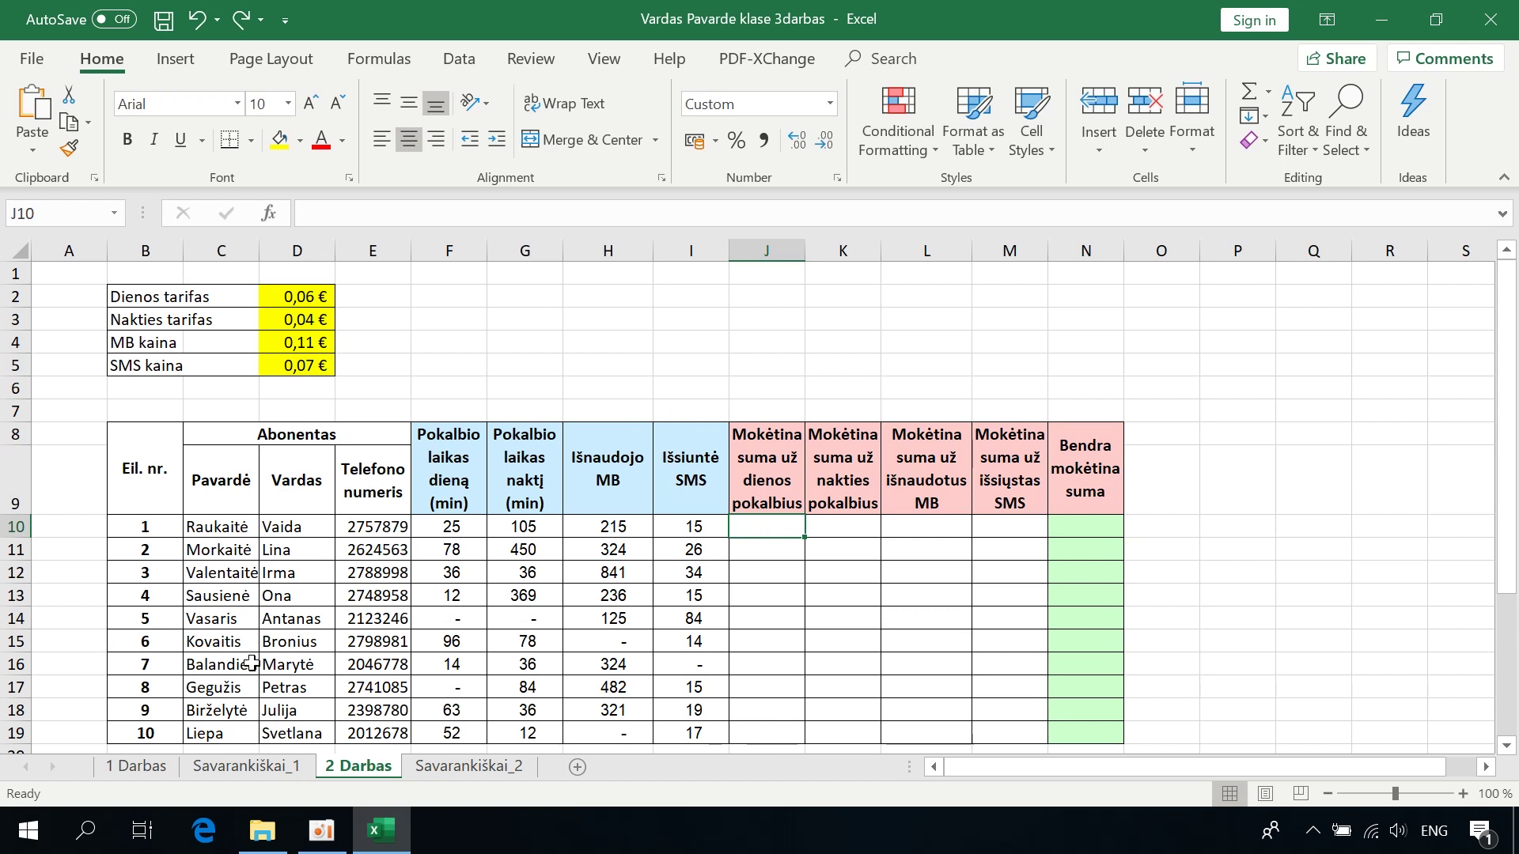
click(437, 529)
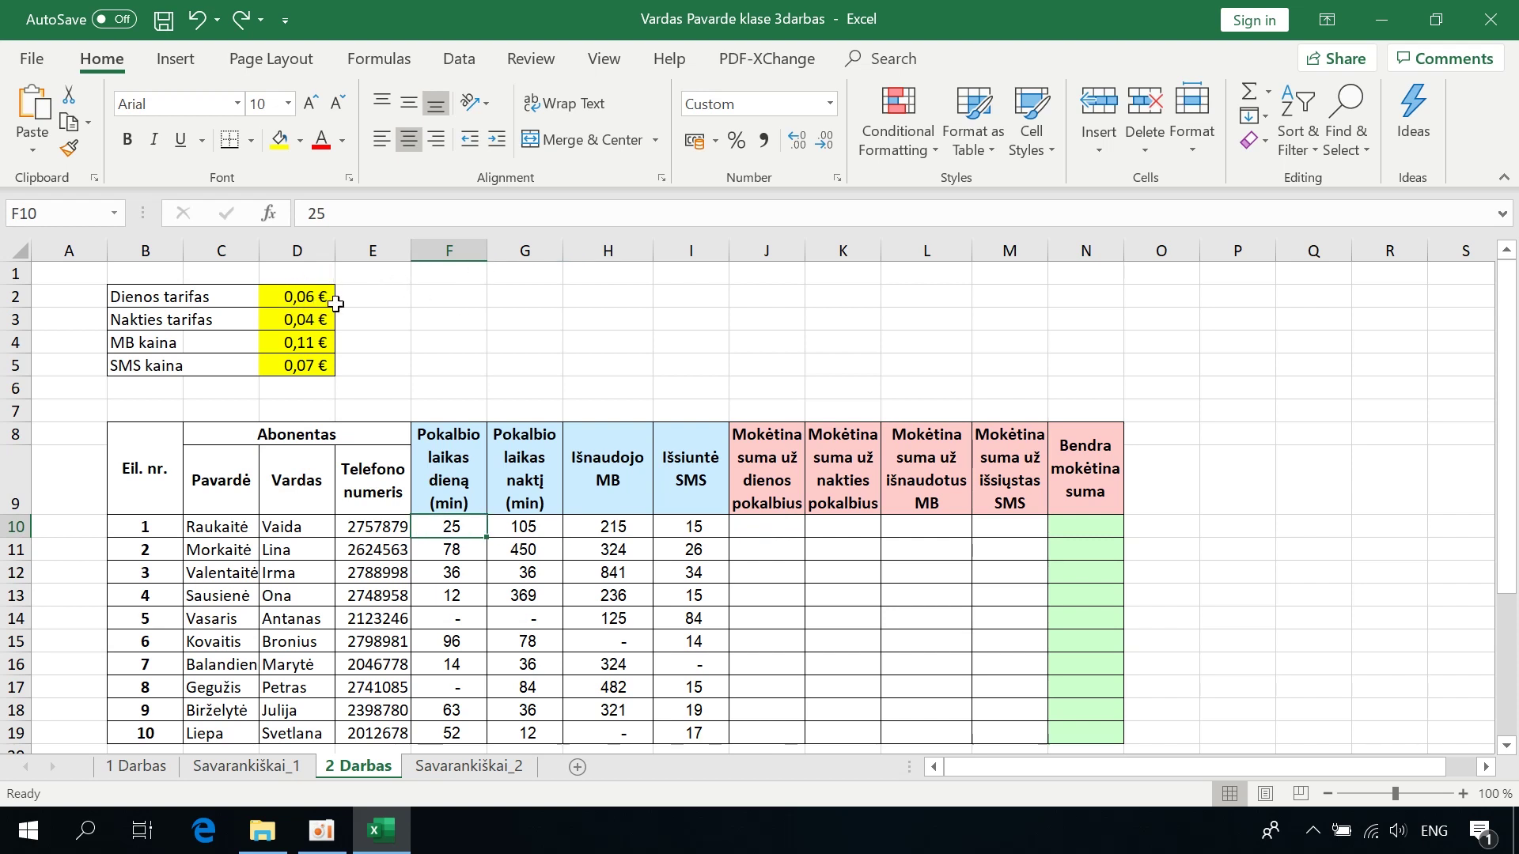
click(766, 528)
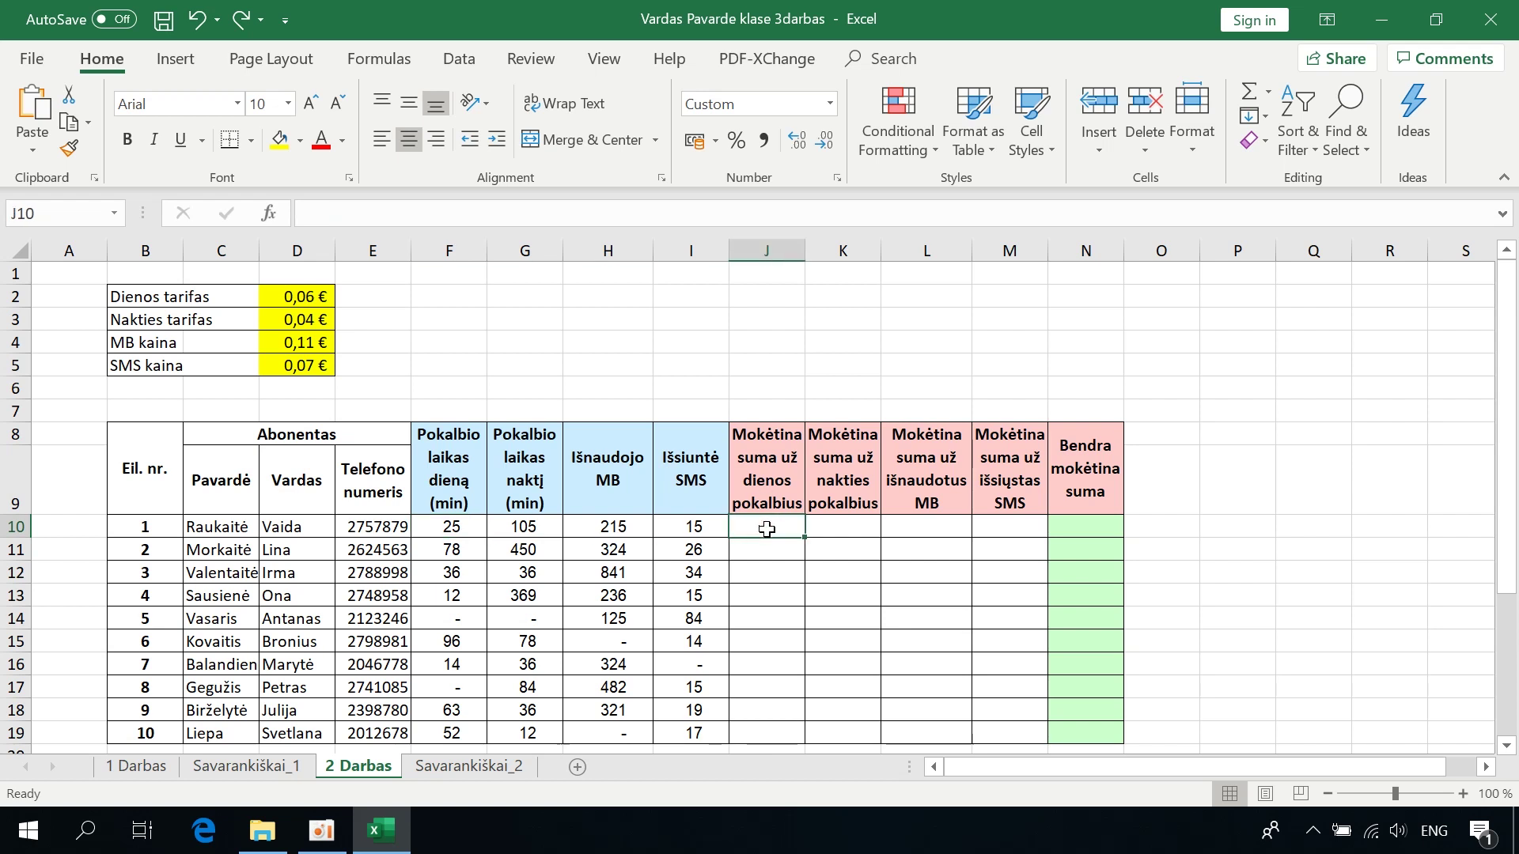
text(=)
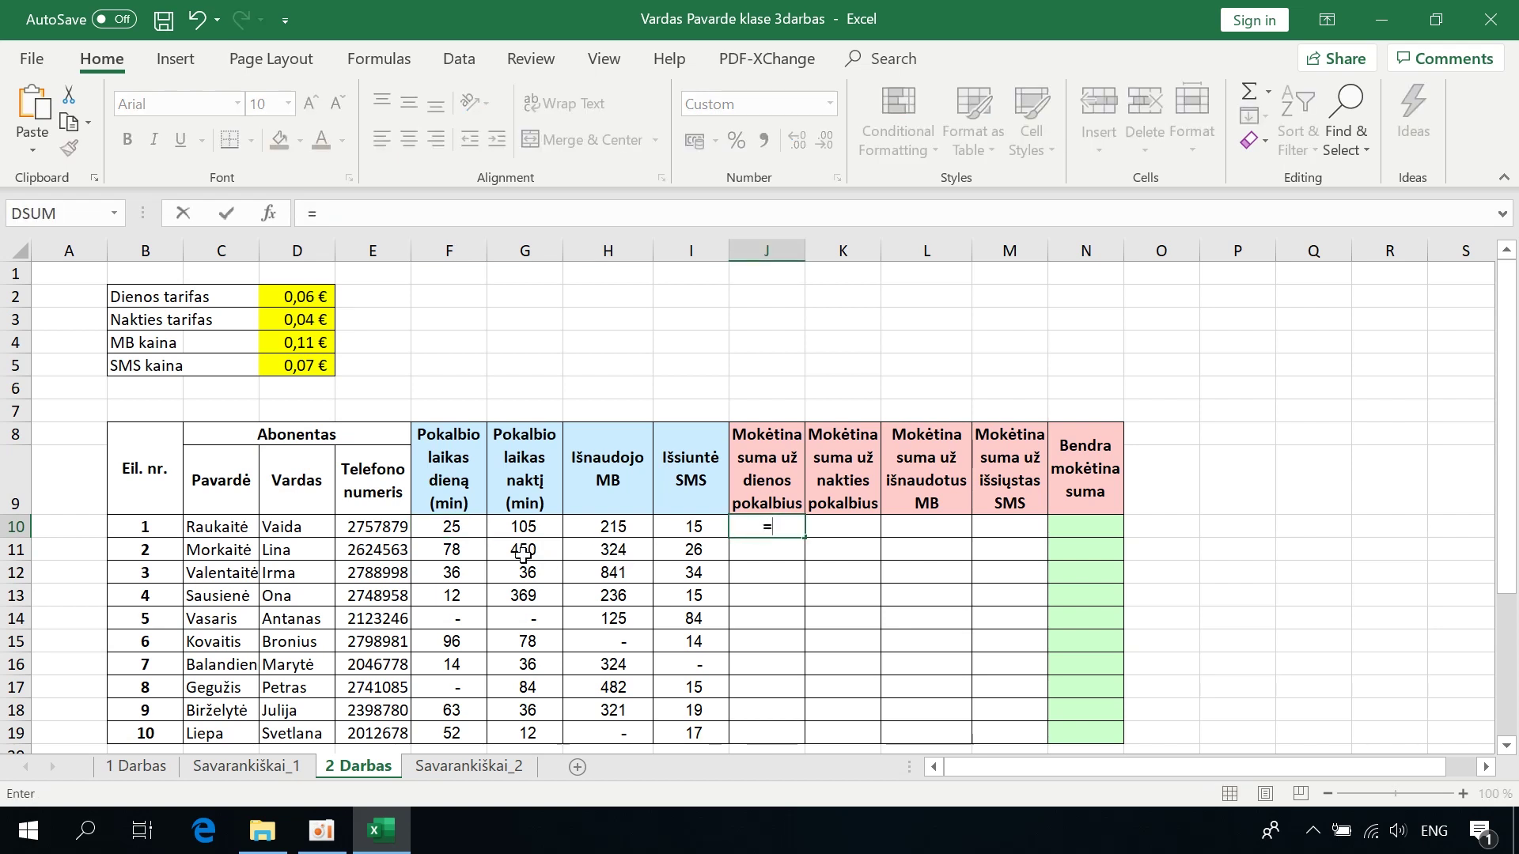
click(439, 530)
text(*)
click(315, 299)
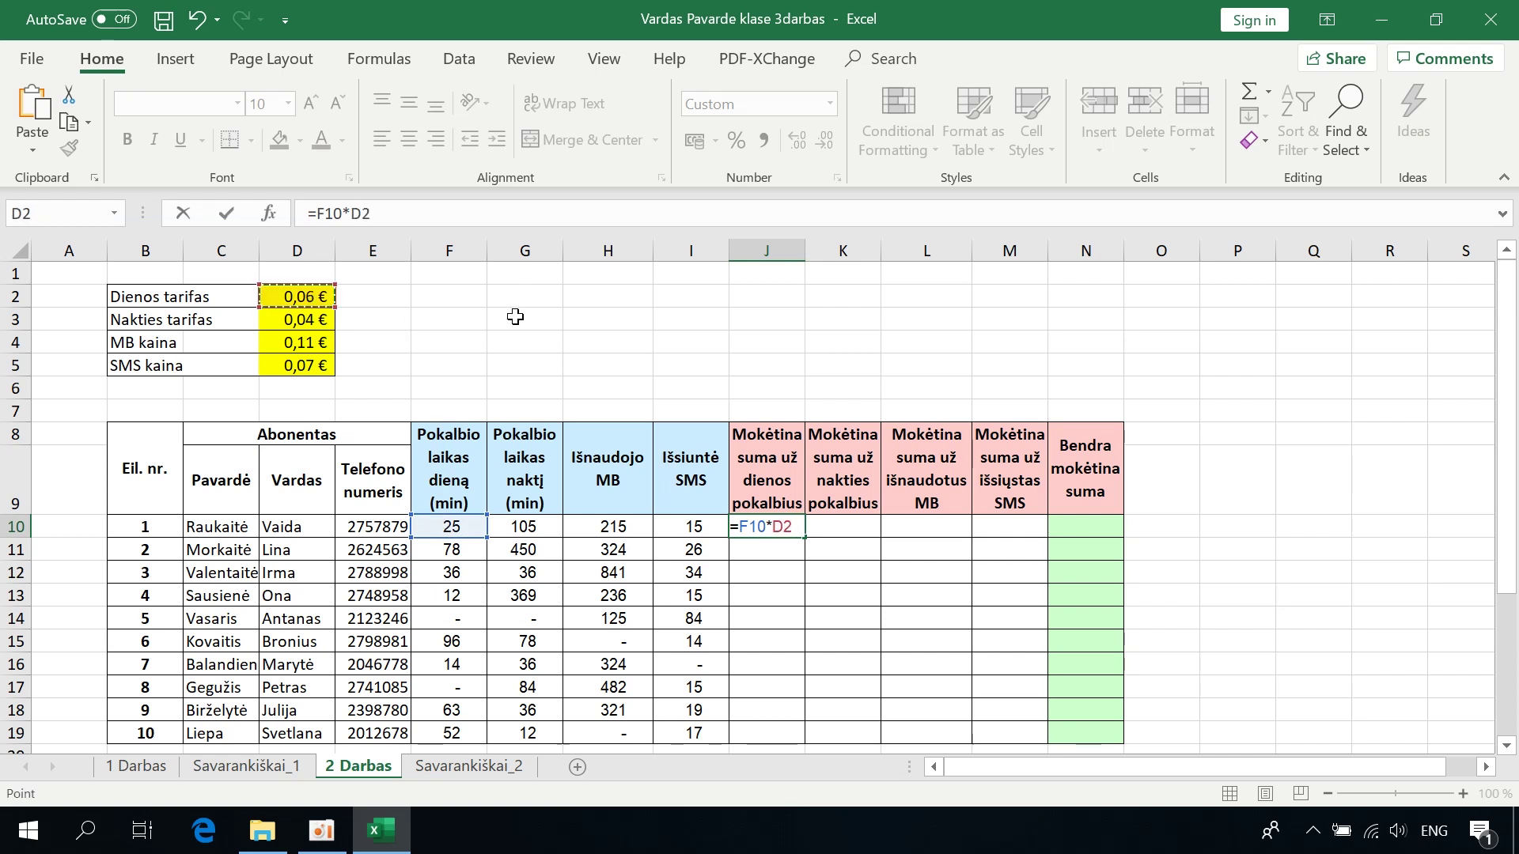
key(Return)
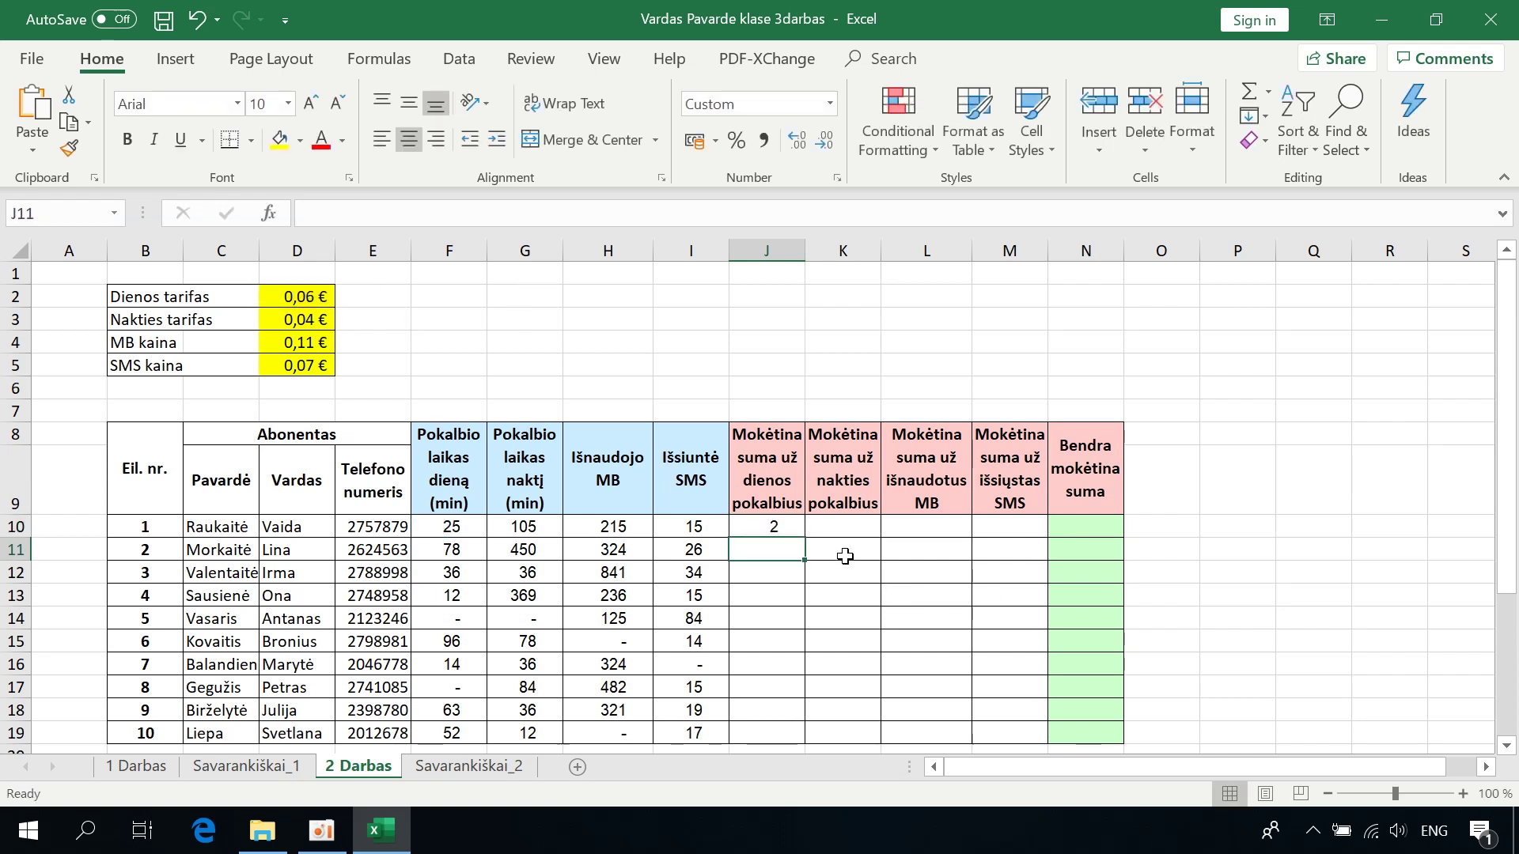
- Apply euro accounting format to J10:N19 and fill J10's formula down to J19
click(775, 525)
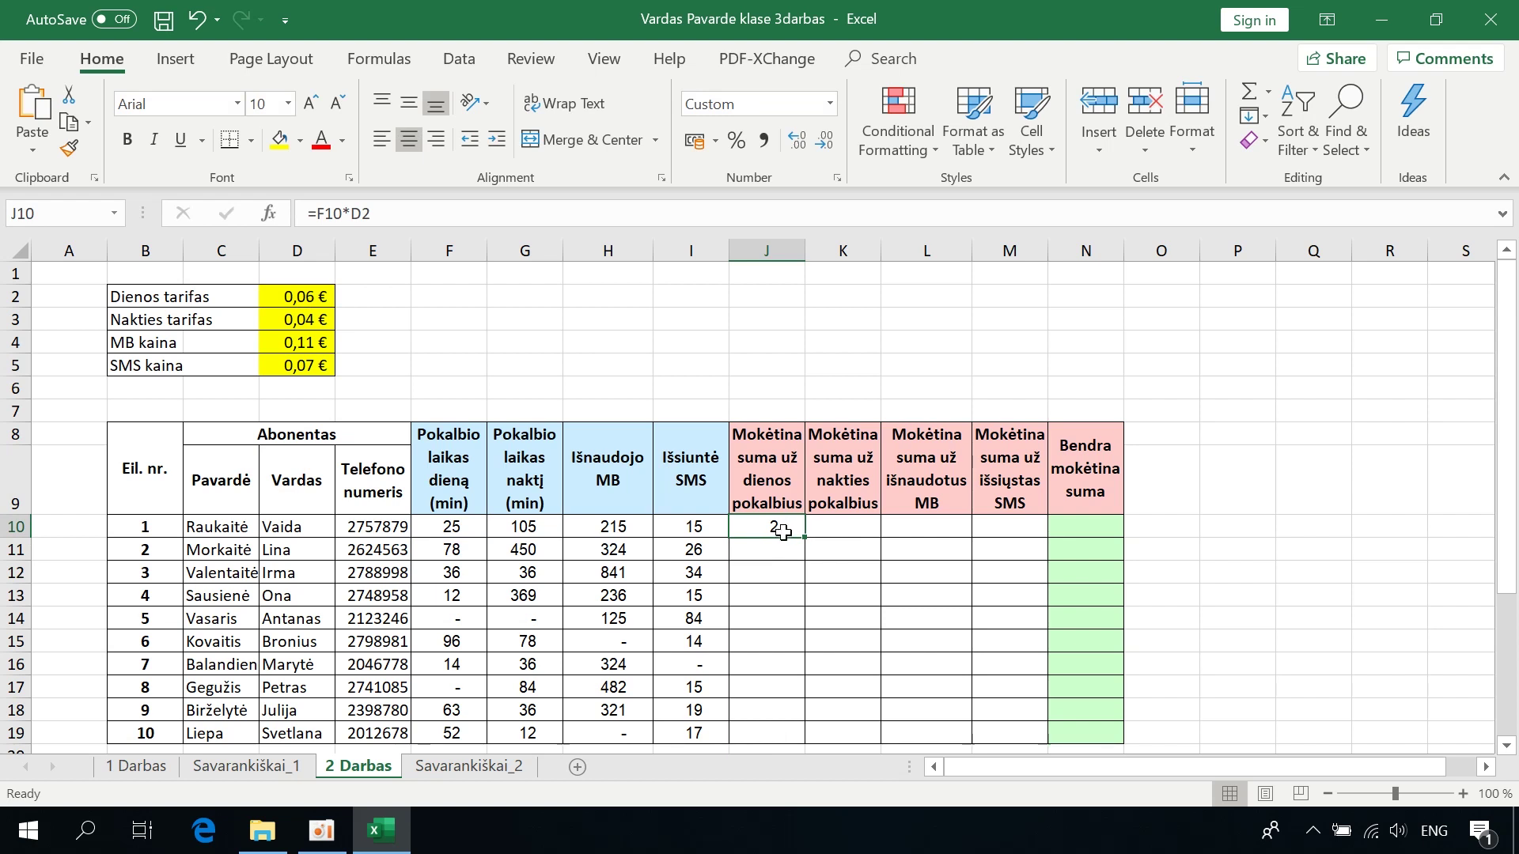
click(715, 142)
click(712, 174)
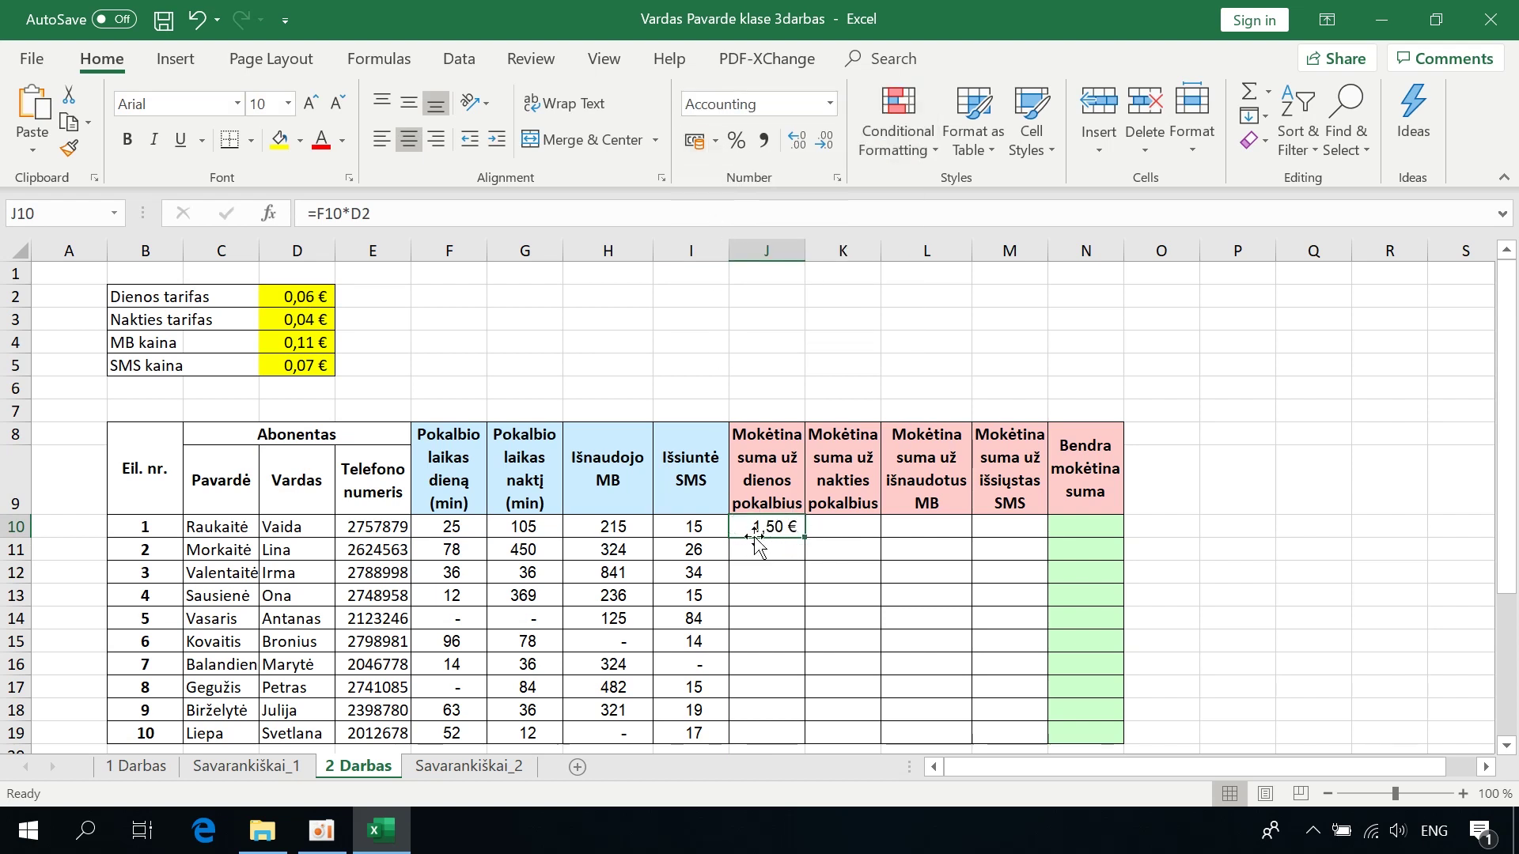
drag(746, 527, 1060, 729)
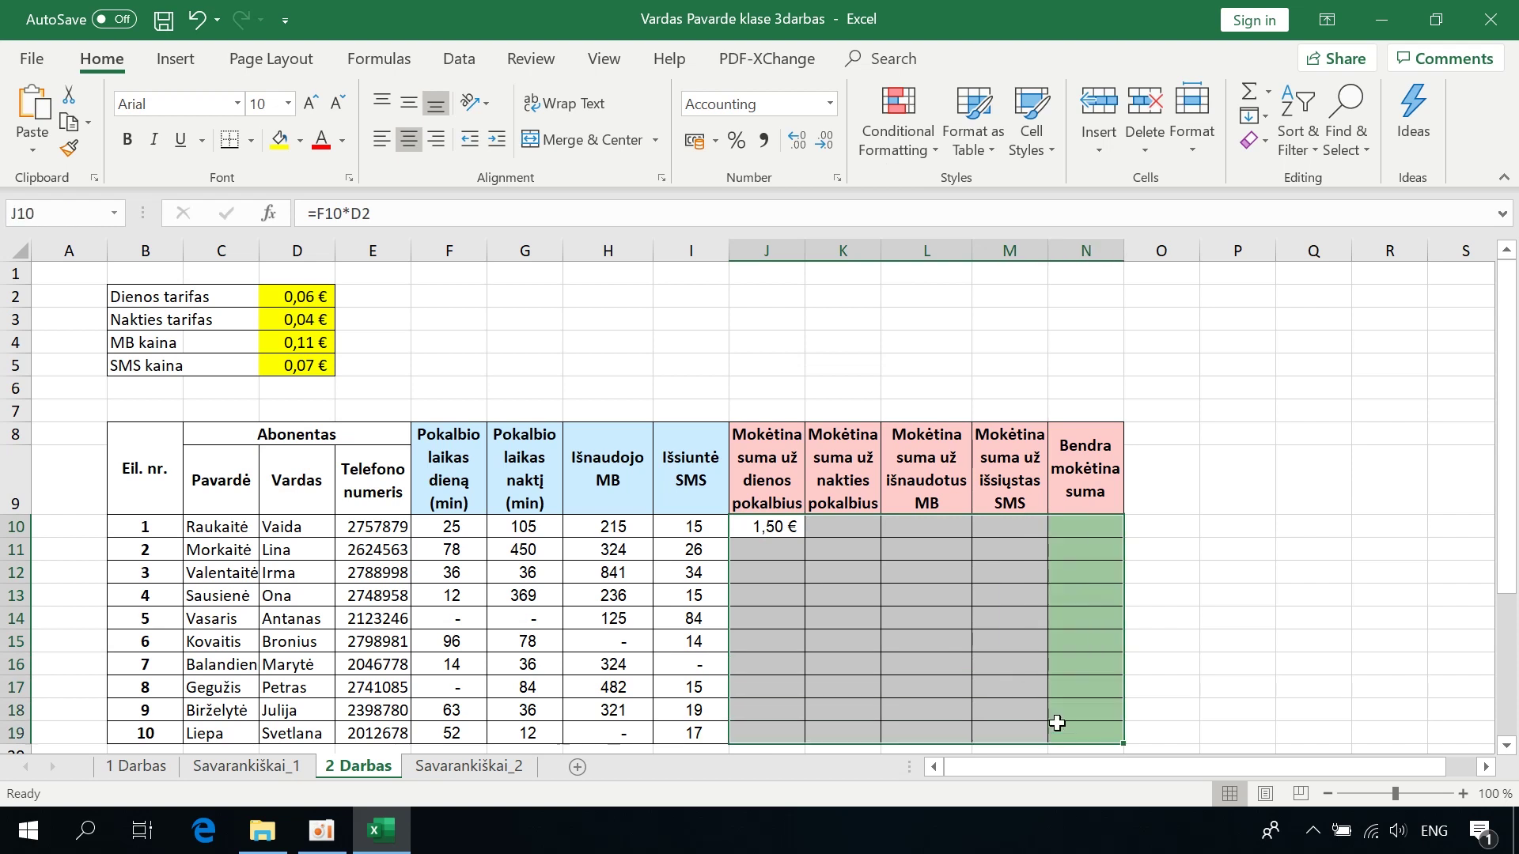
click(716, 142)
click(724, 165)
click(758, 527)
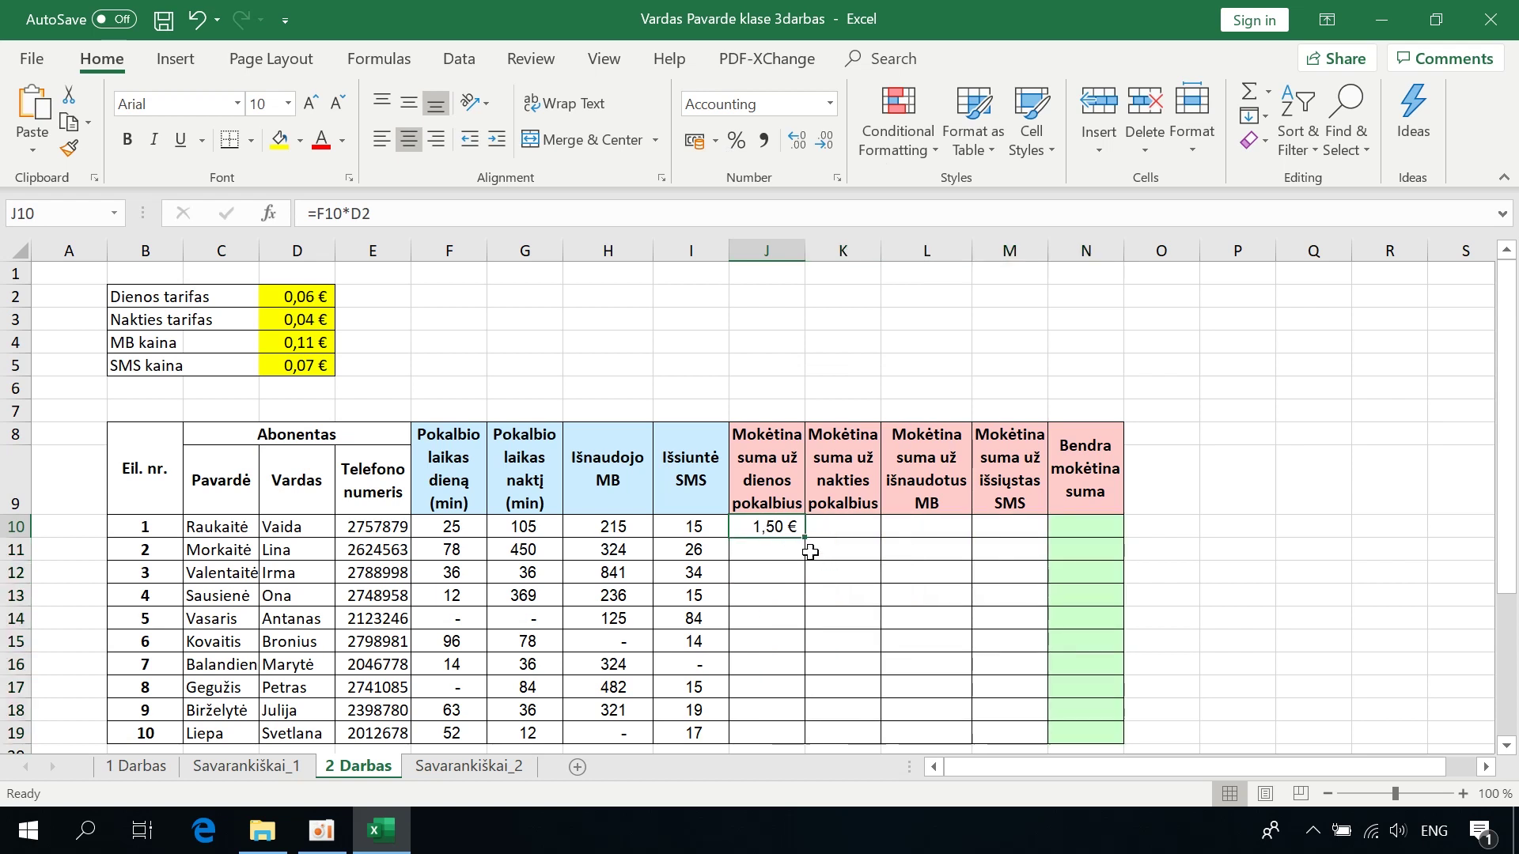
drag(807, 538, 795, 650)
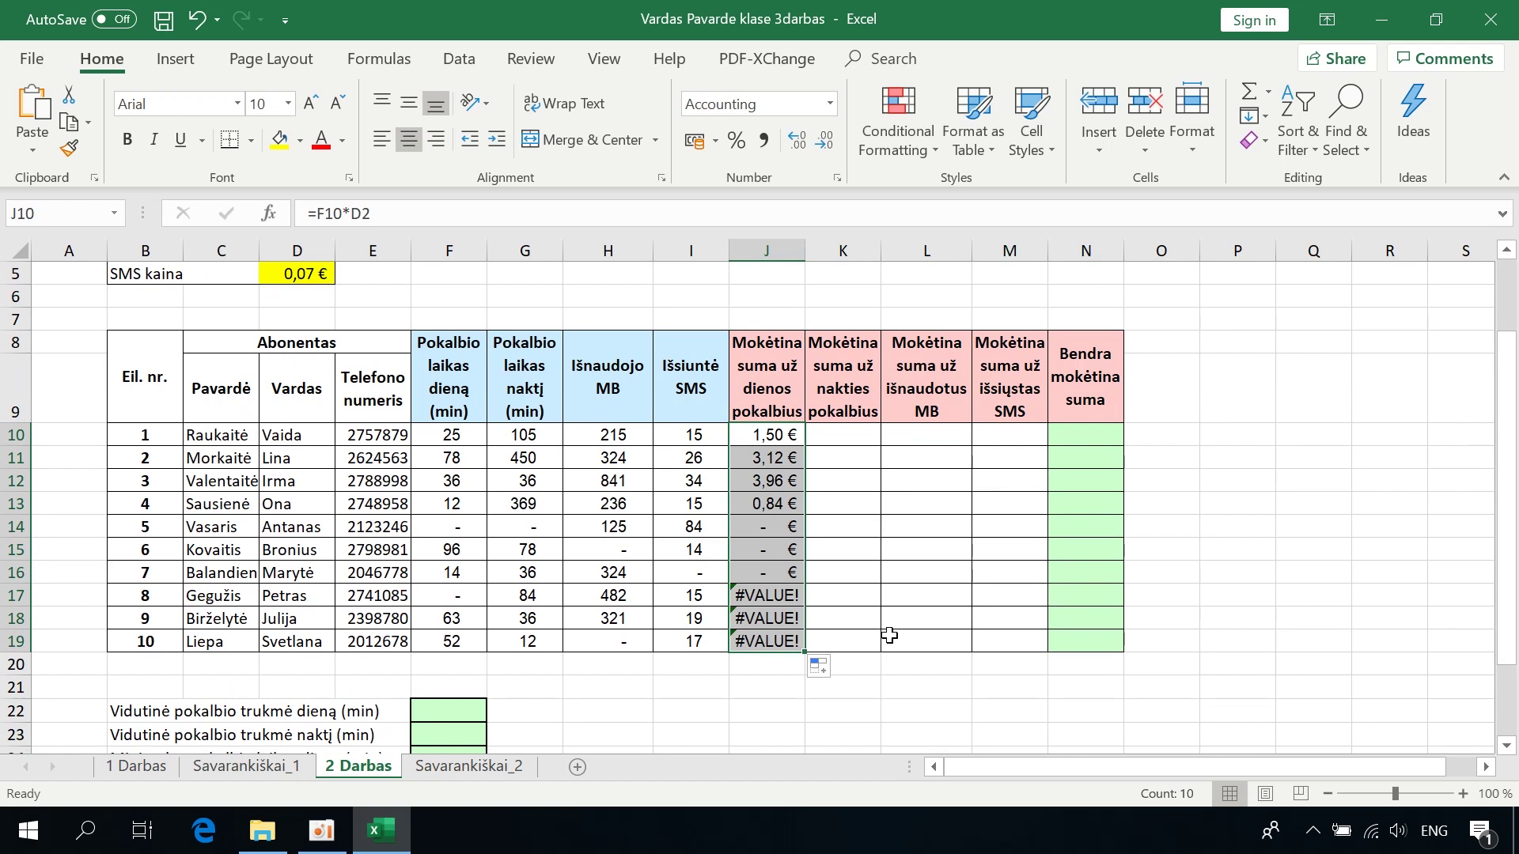
- Enter the test formula =F11*D2 in F3, returning 4,68
scroll(889, 635, up, 1)
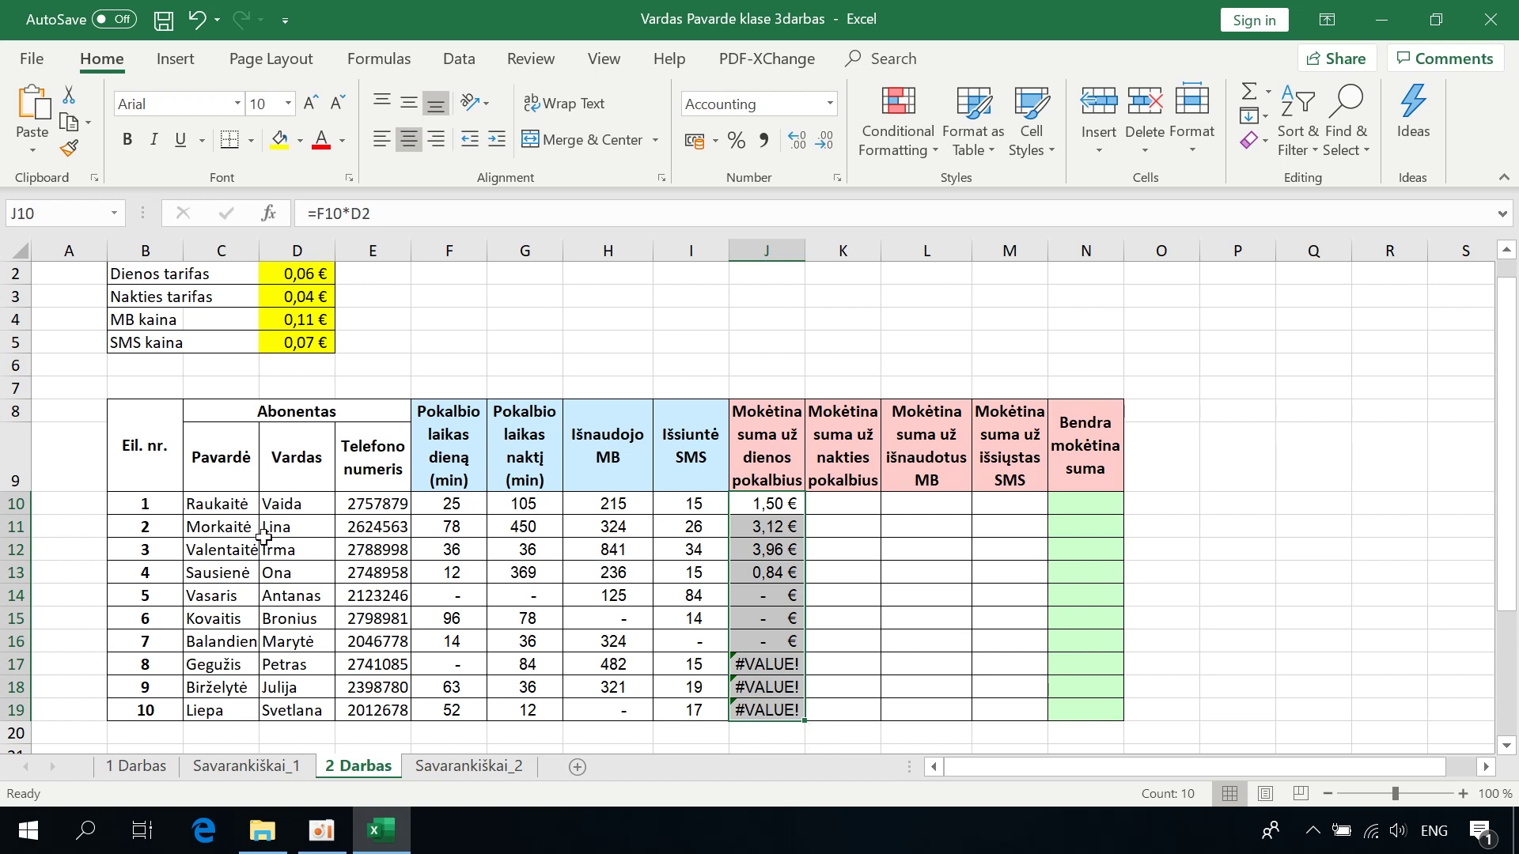
drag(253, 528, 486, 522)
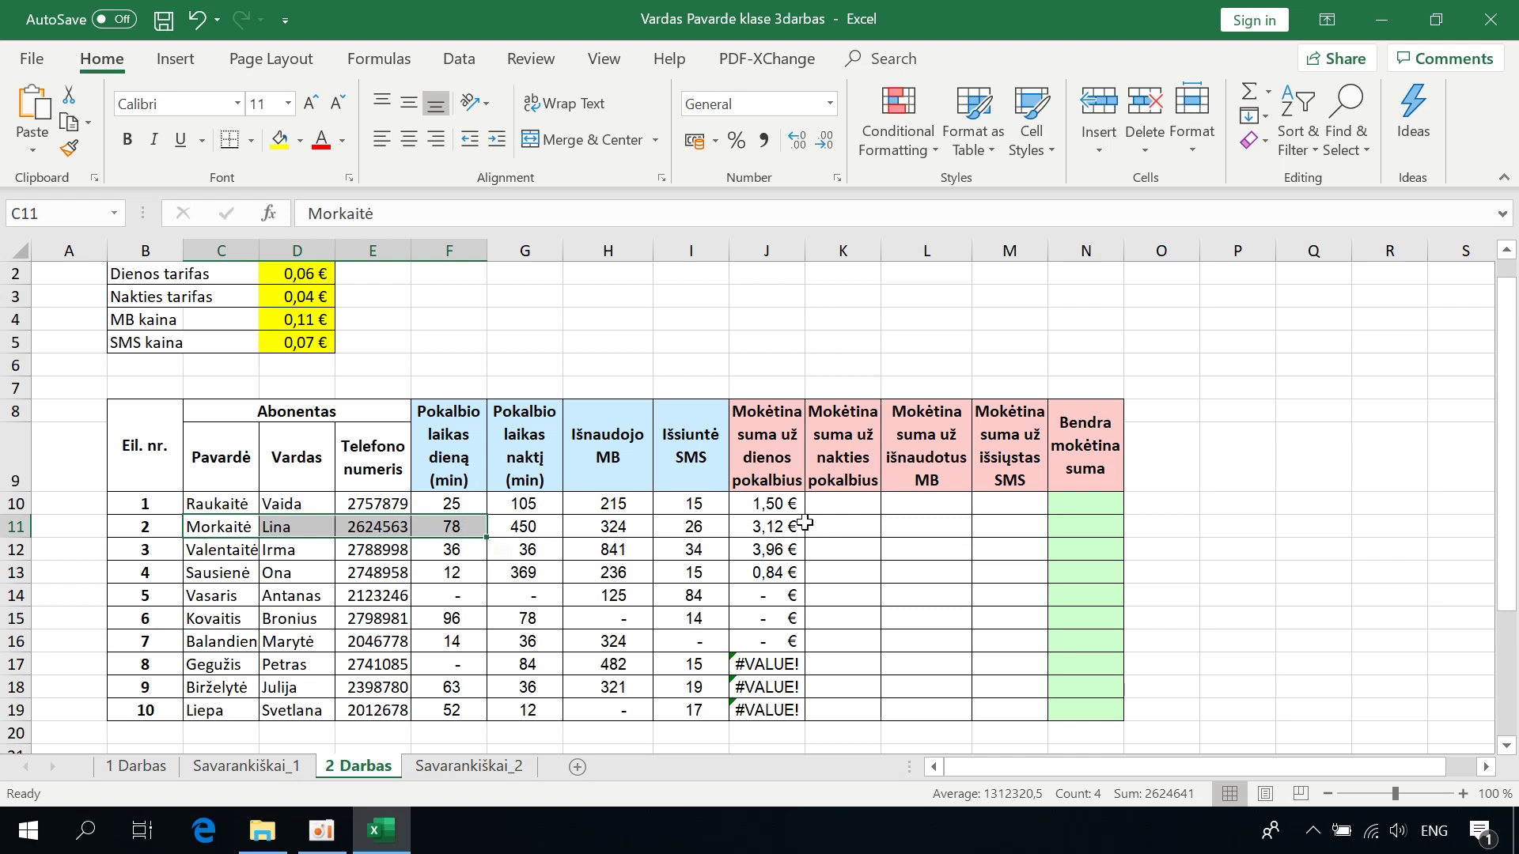
click(468, 299)
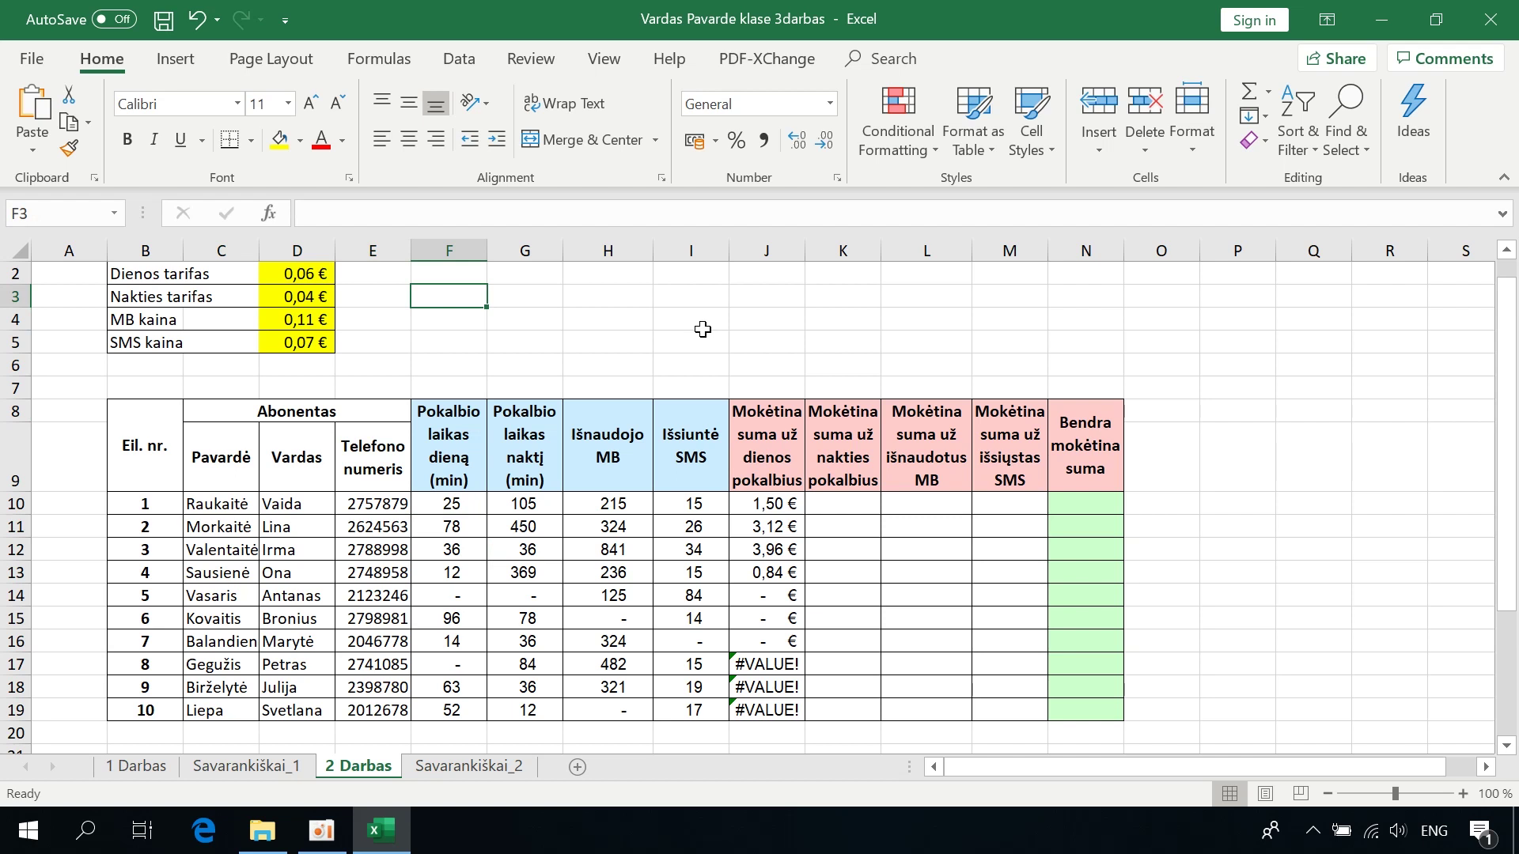
text(=)
click(439, 528)
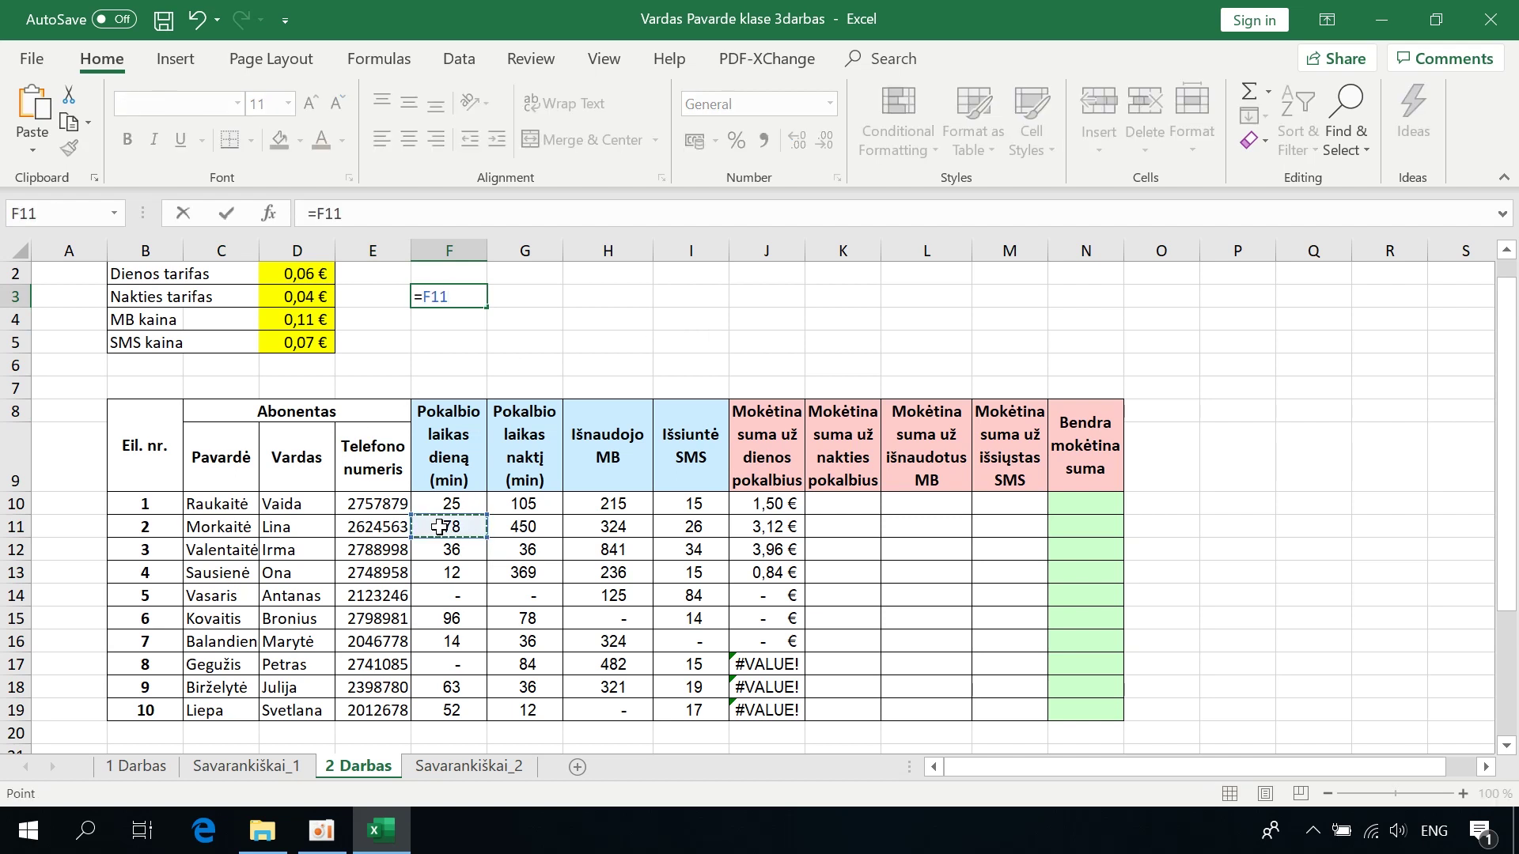
text(*)
click(301, 275)
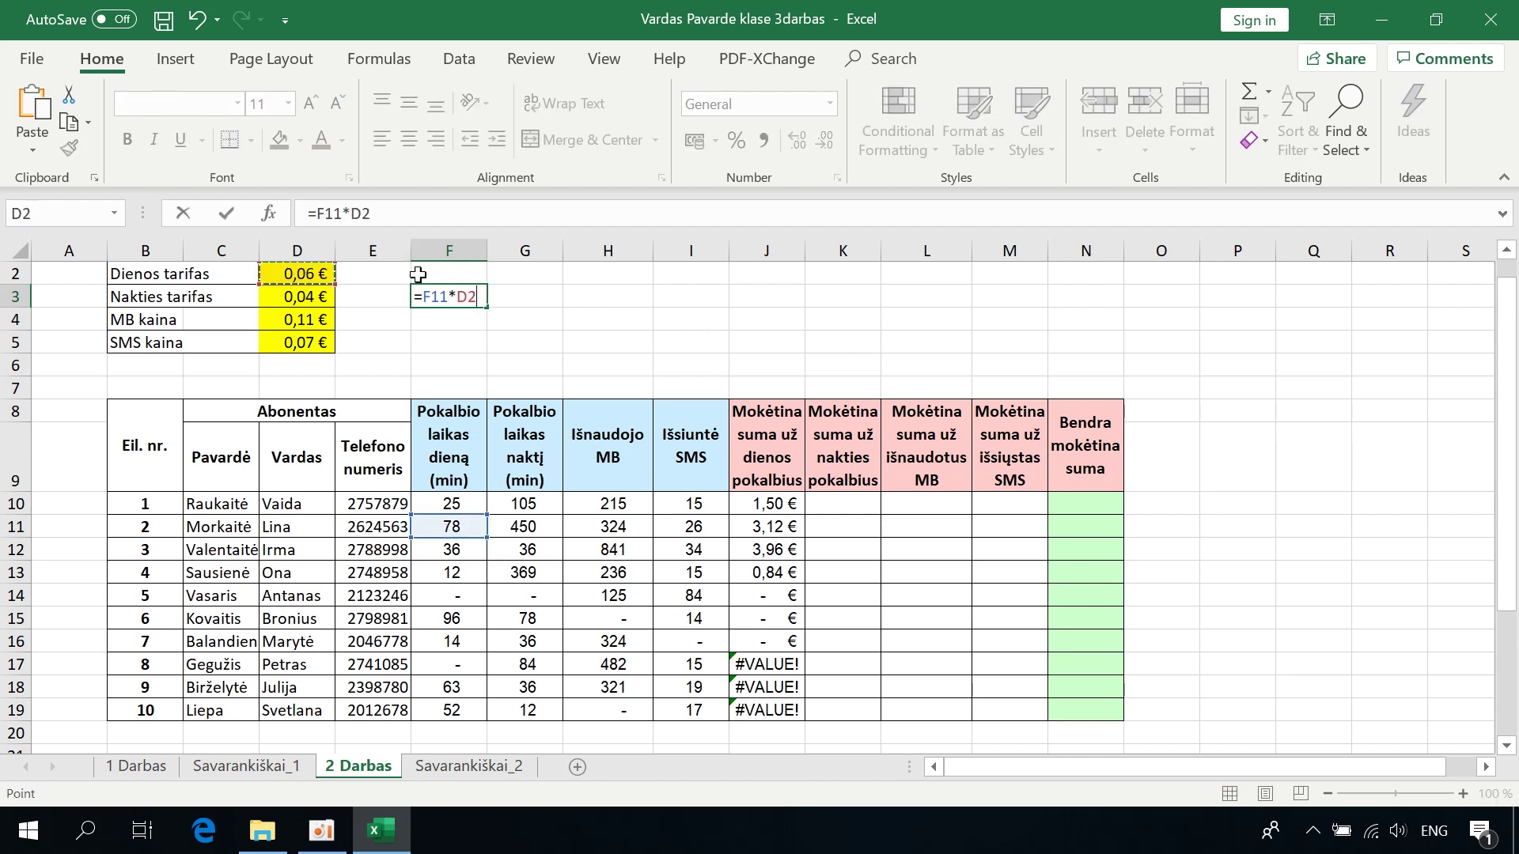
key(Return)
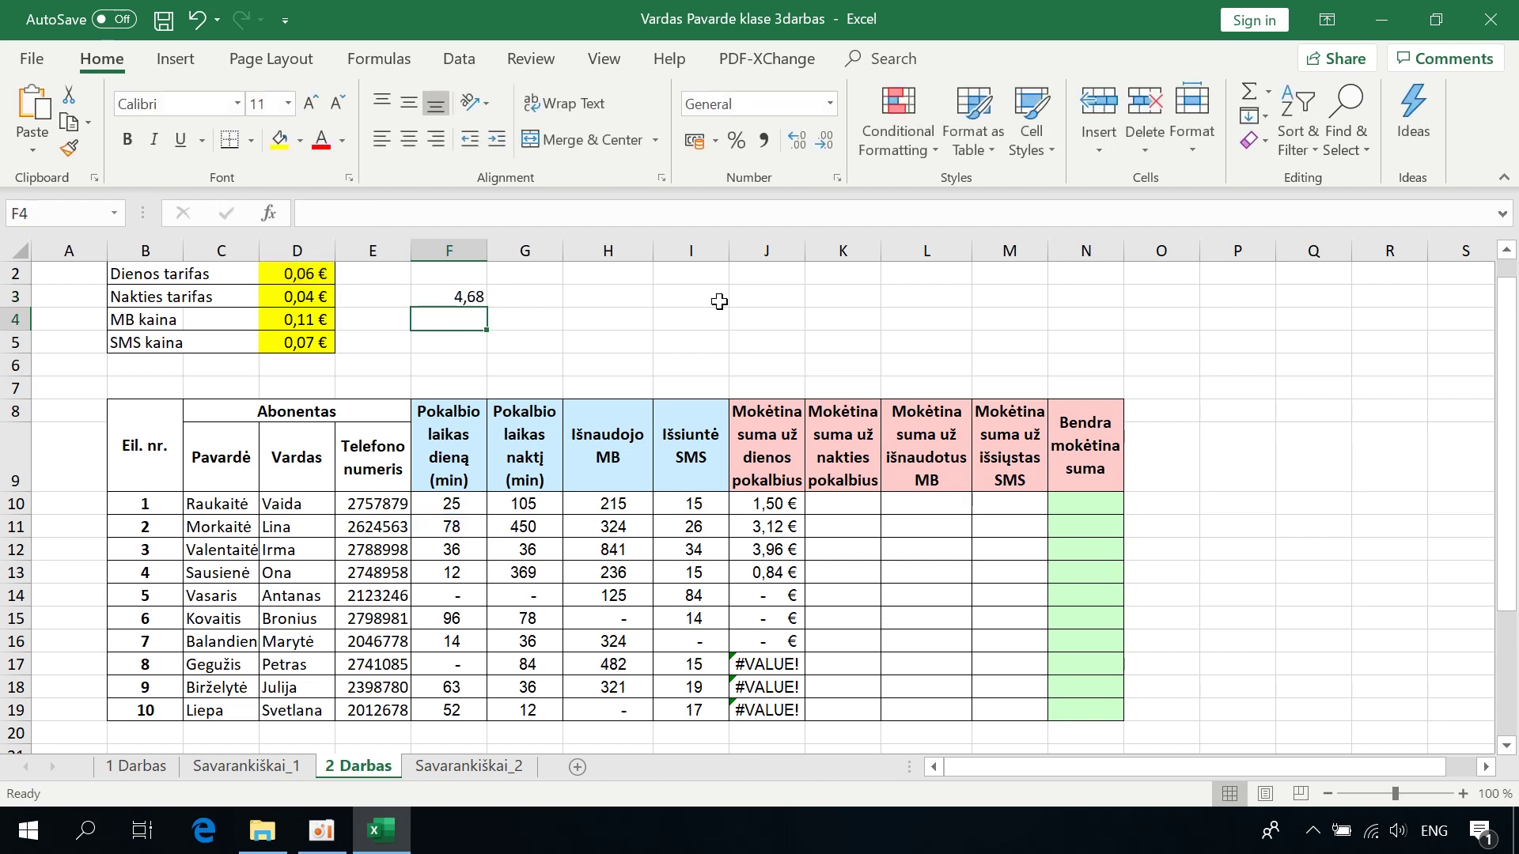
click(482, 296)
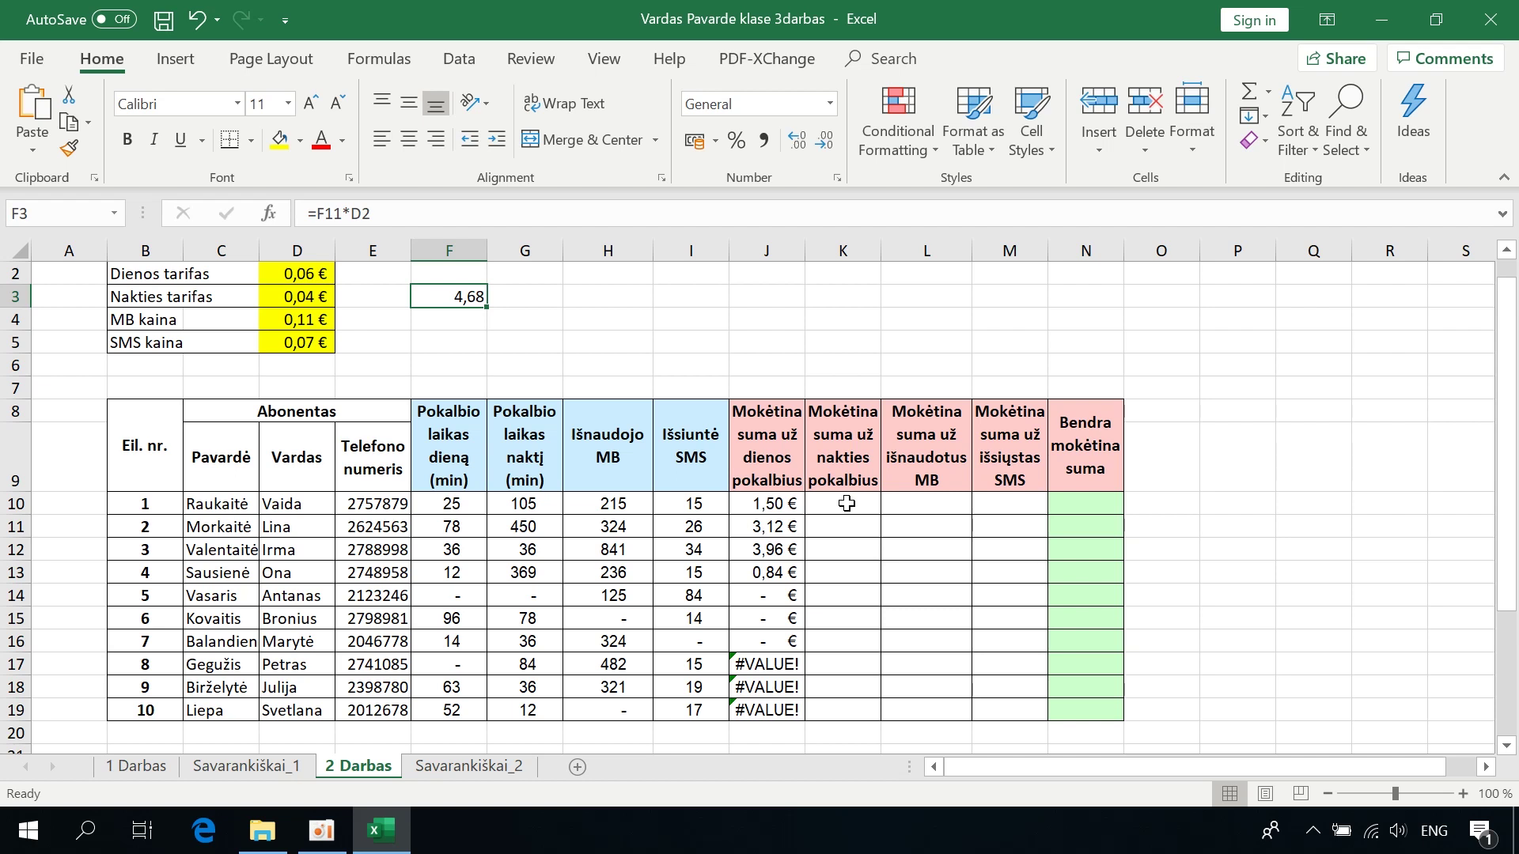
click(790, 500)
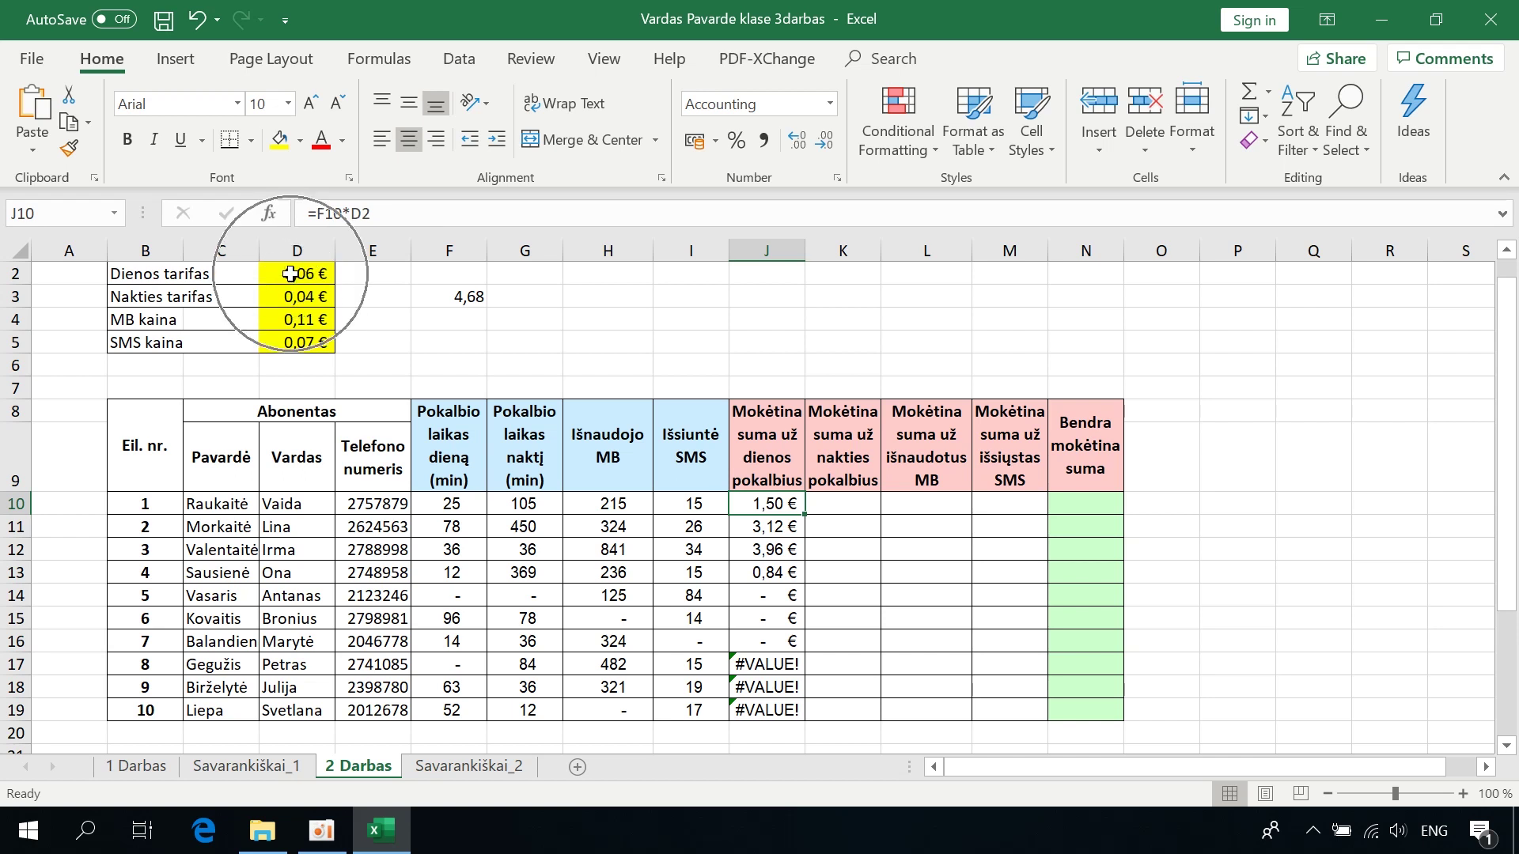
click(760, 527)
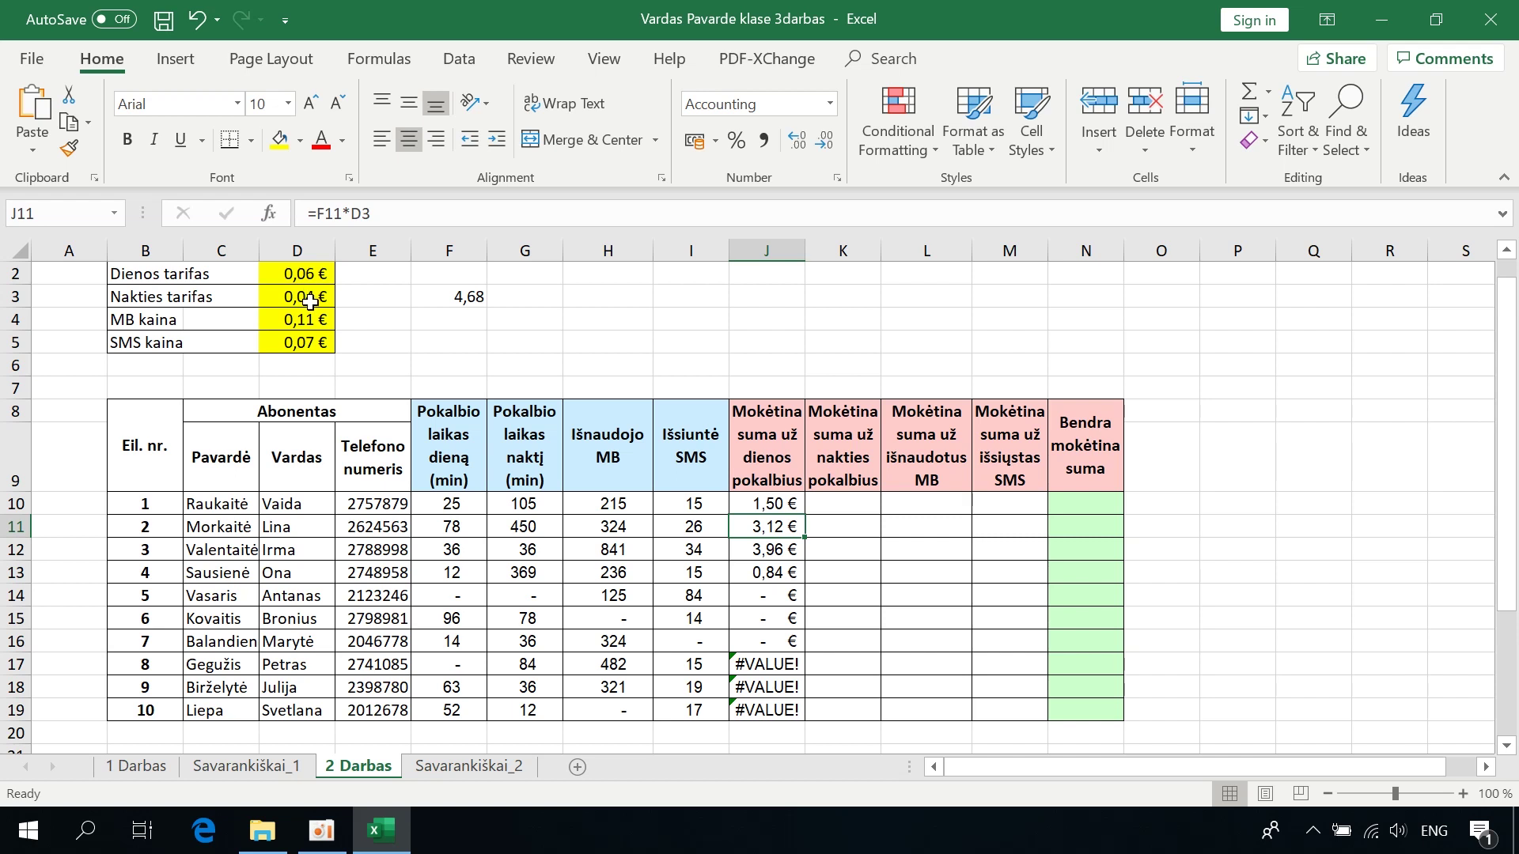
click(310, 302)
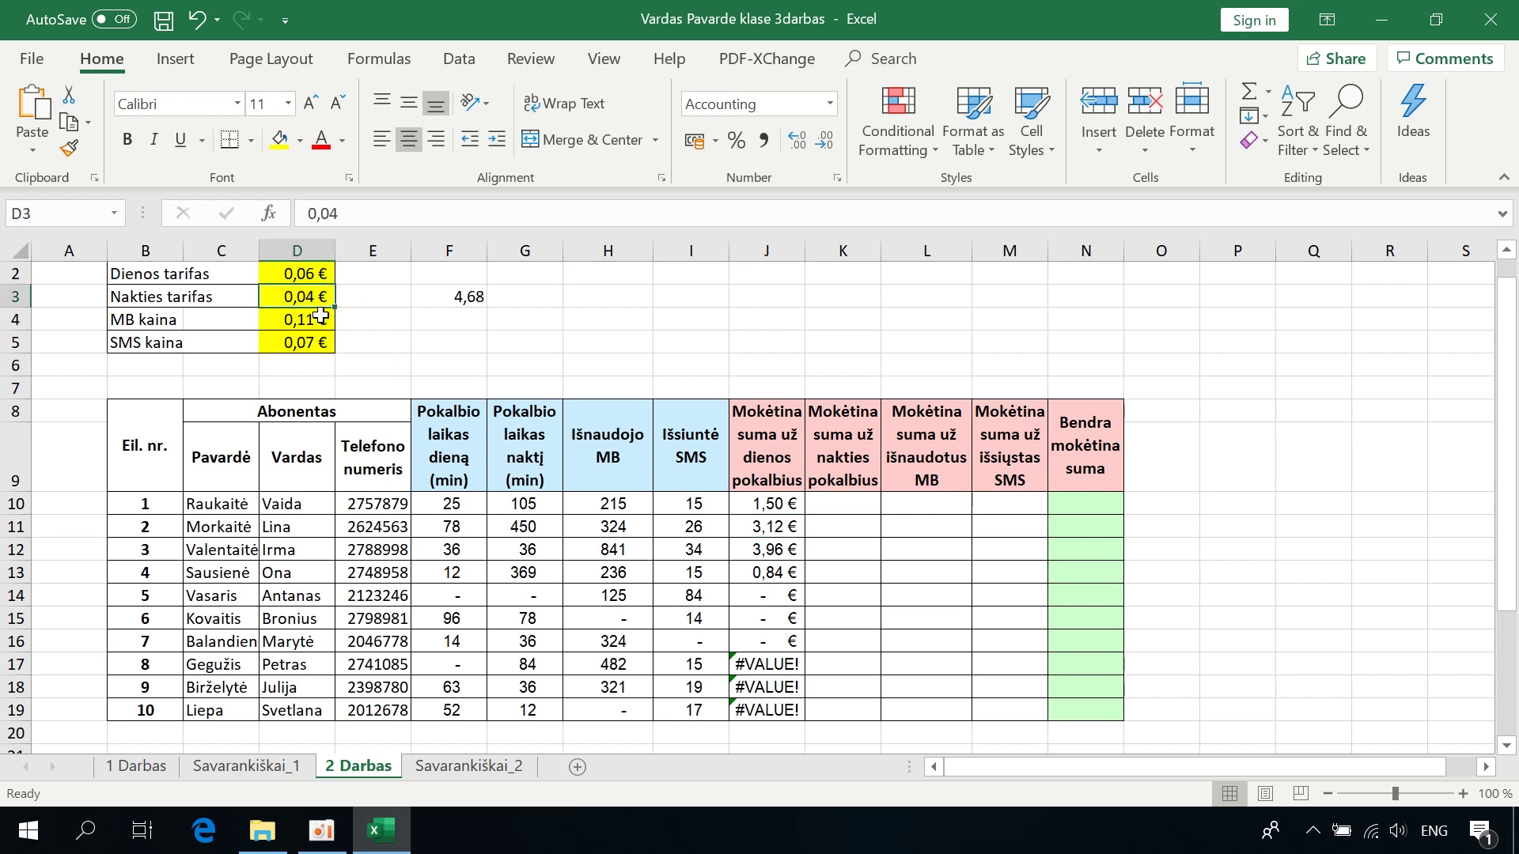
click(783, 526)
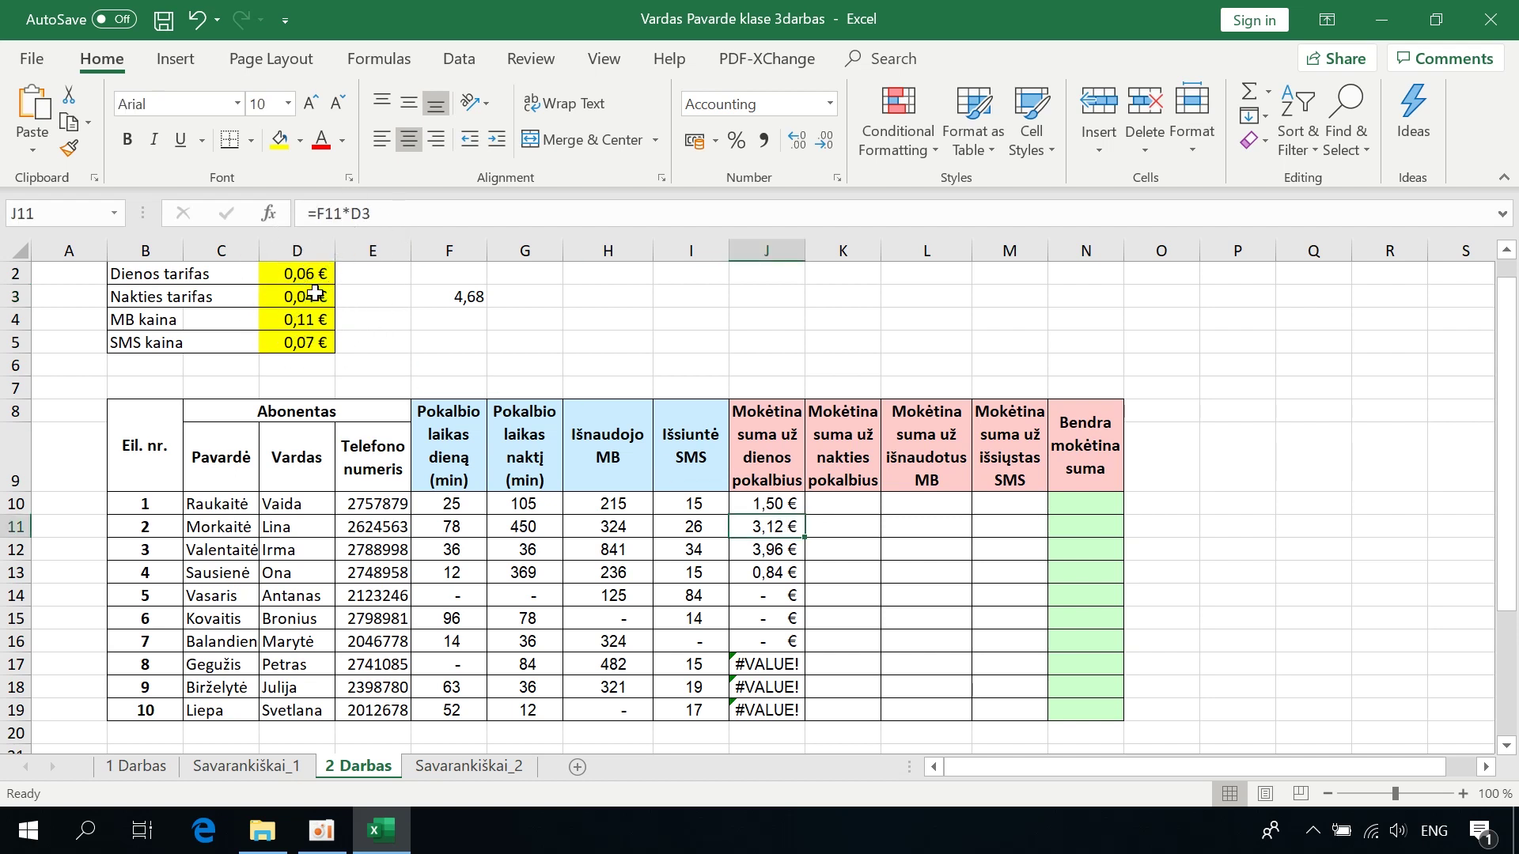
click(782, 548)
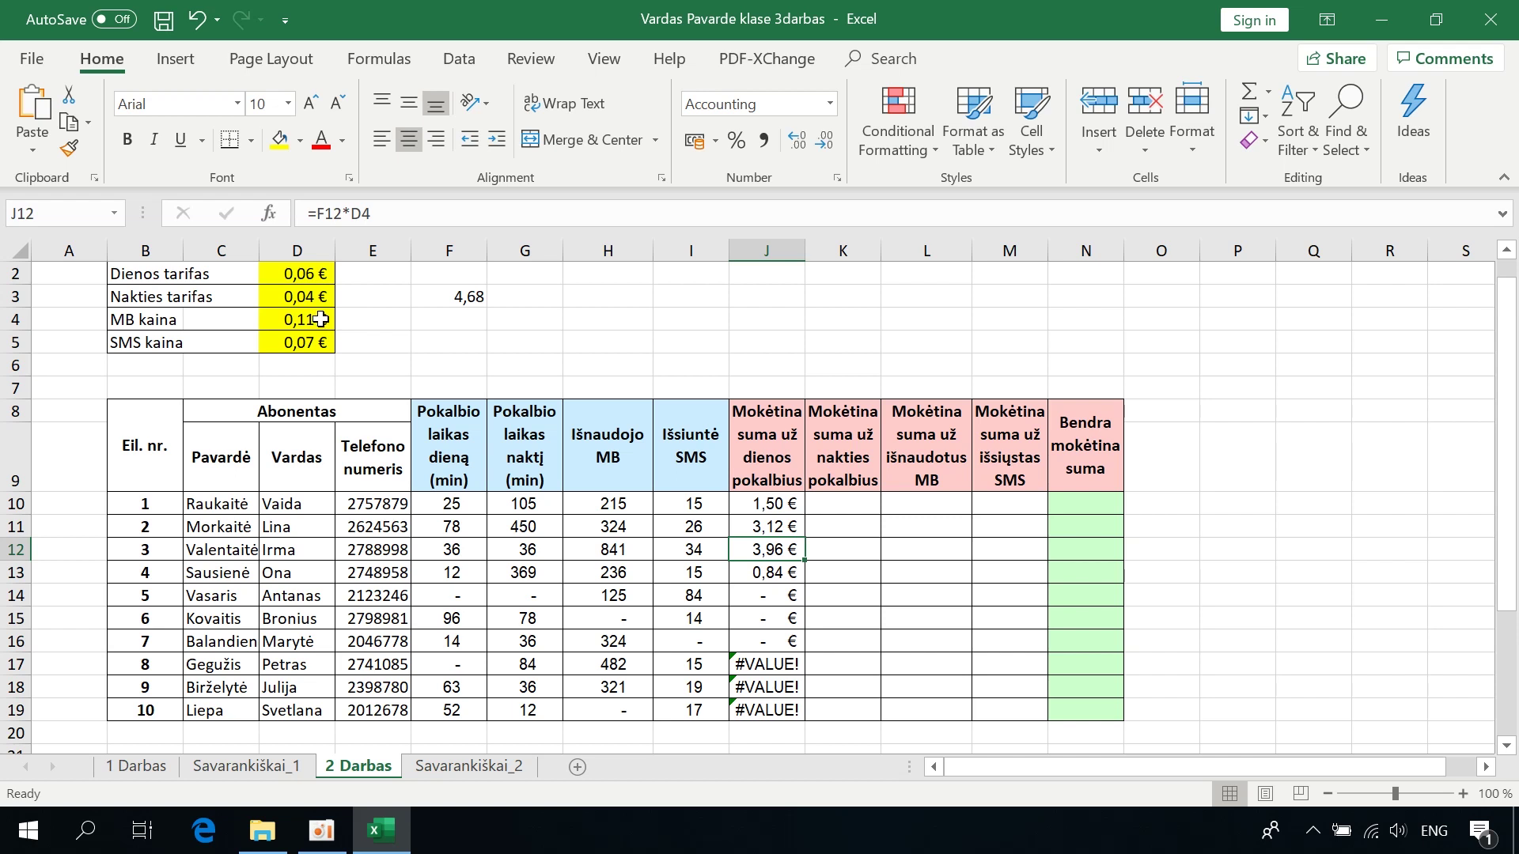
click(746, 576)
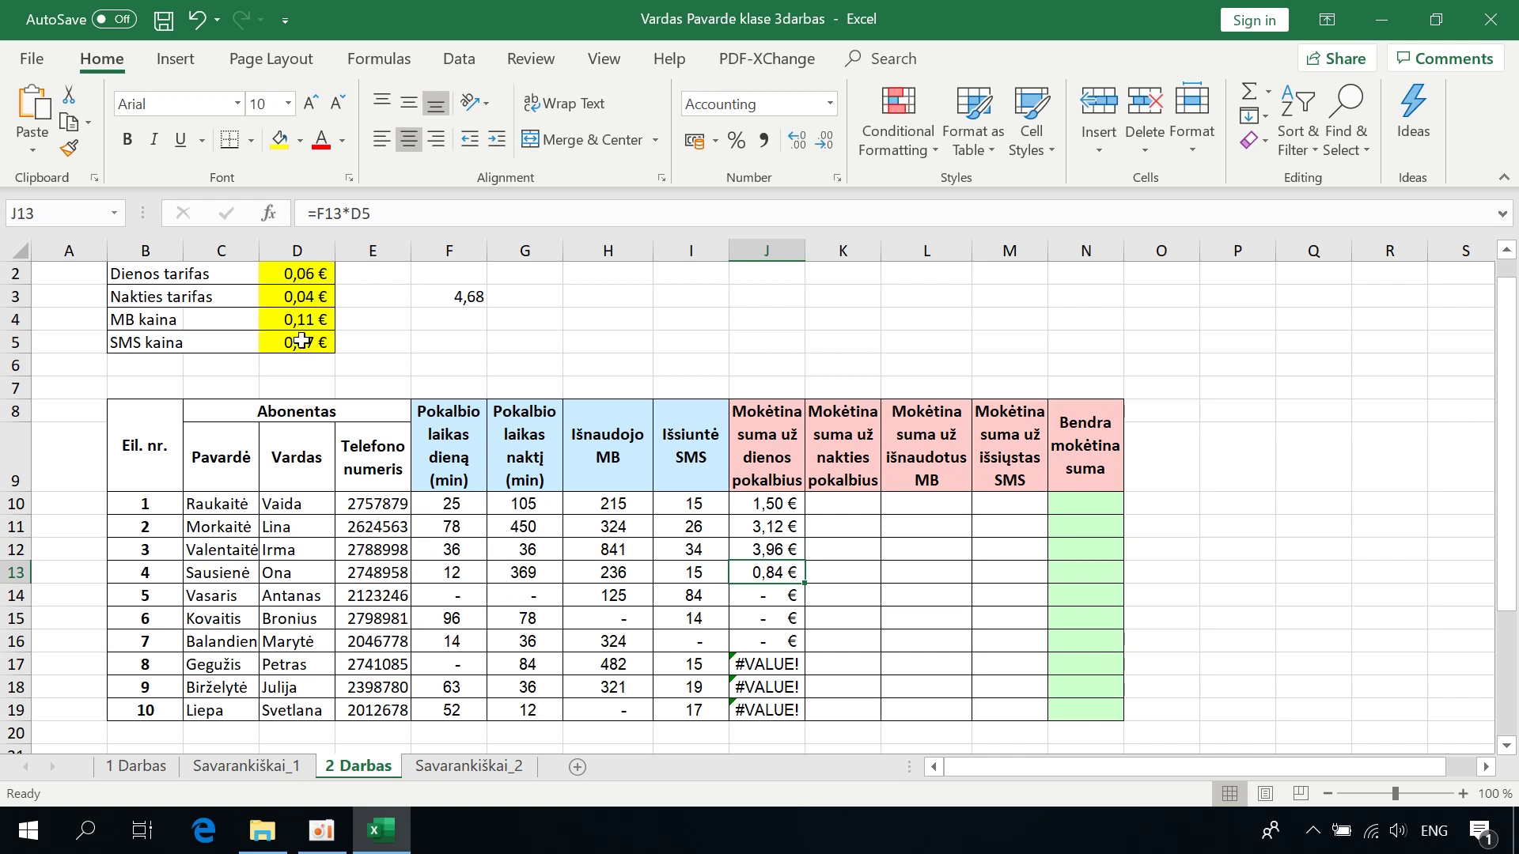
click(774, 599)
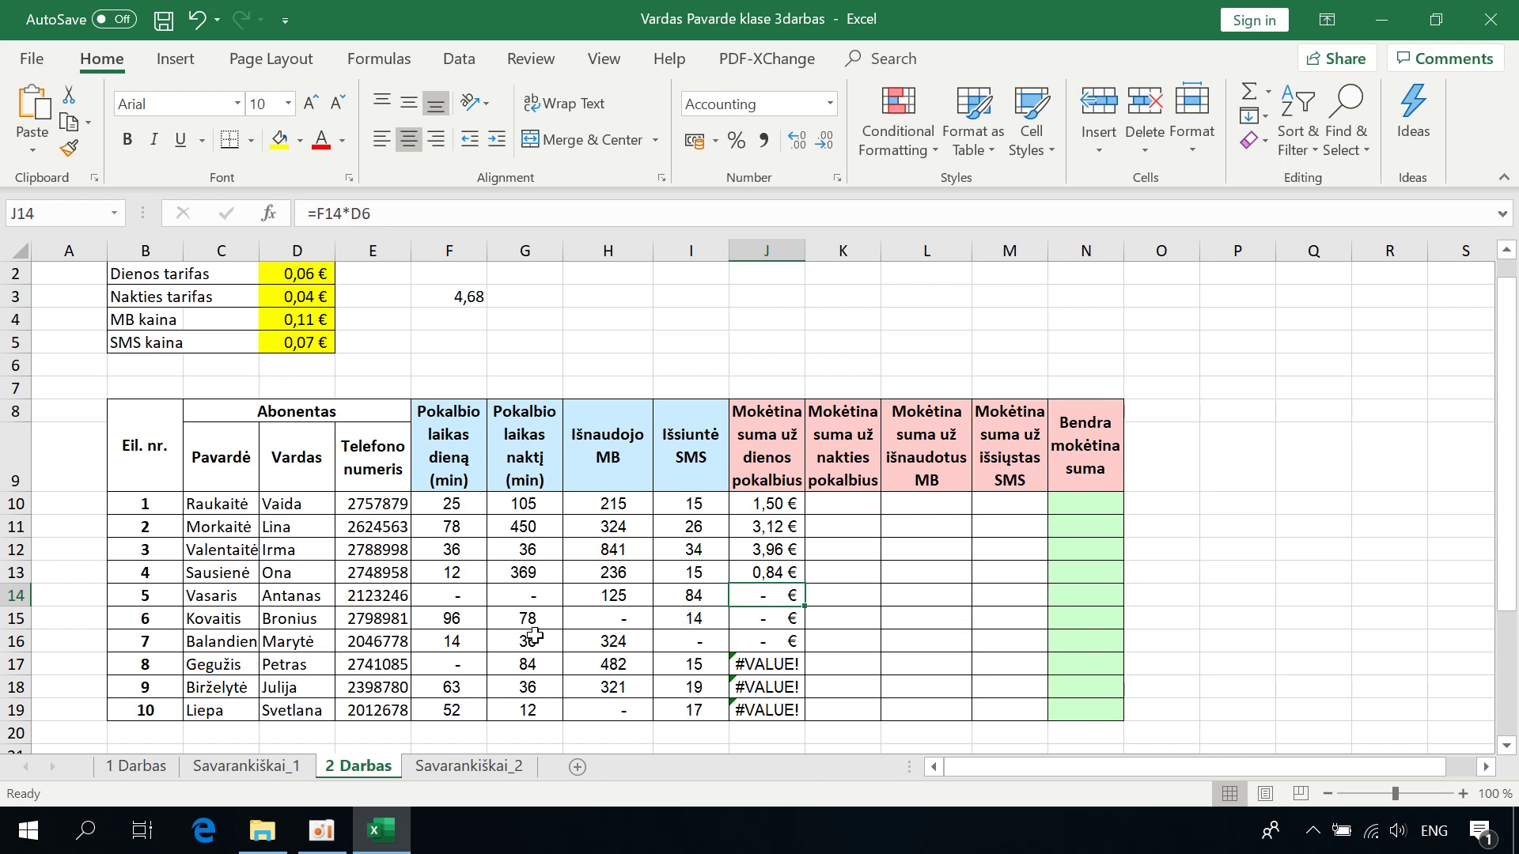
click(753, 616)
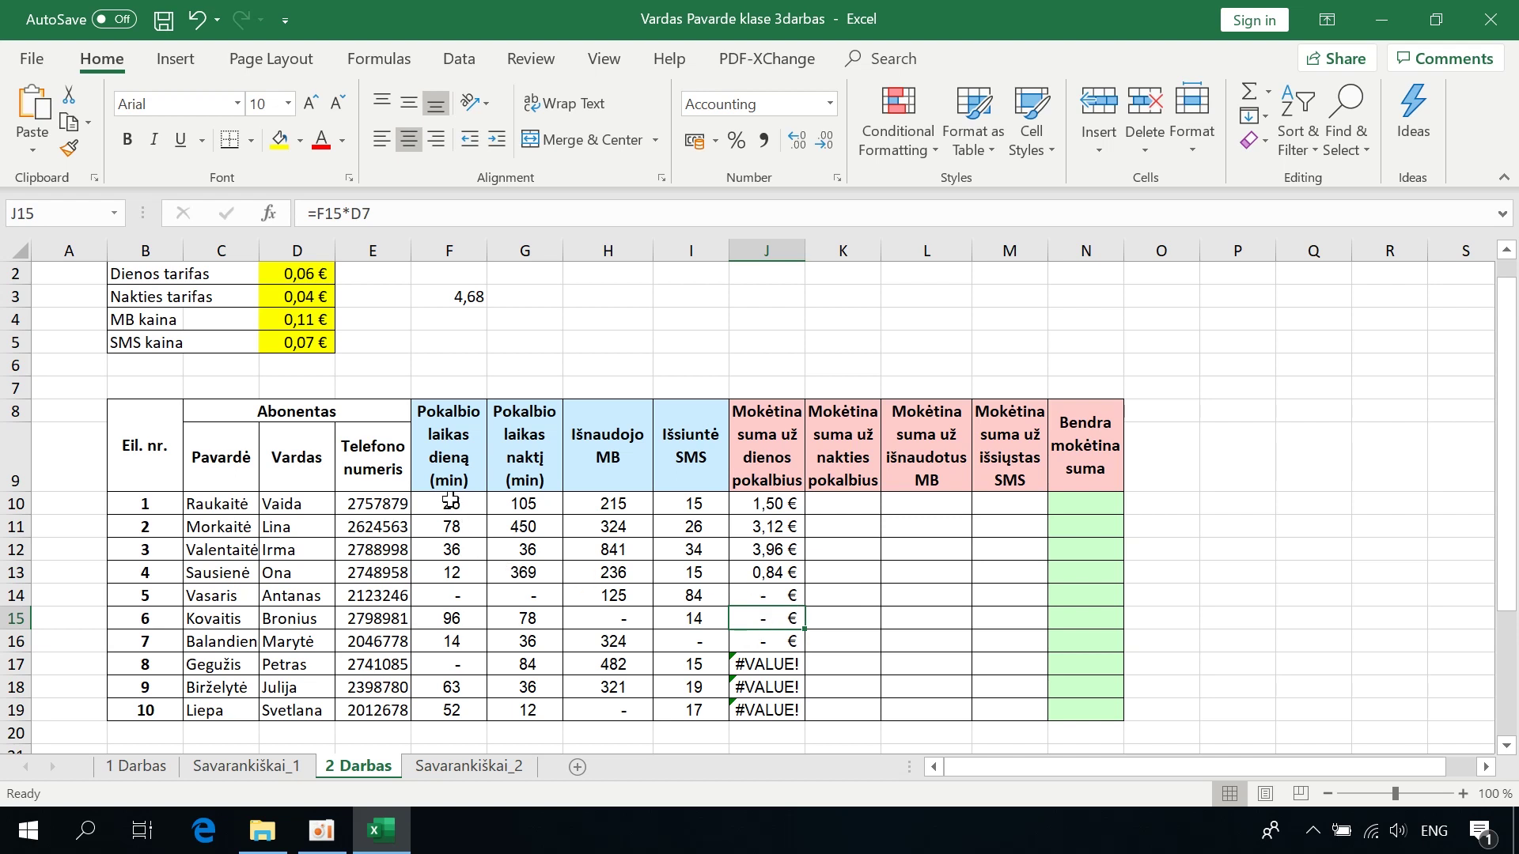
drag(450, 500, 441, 707)
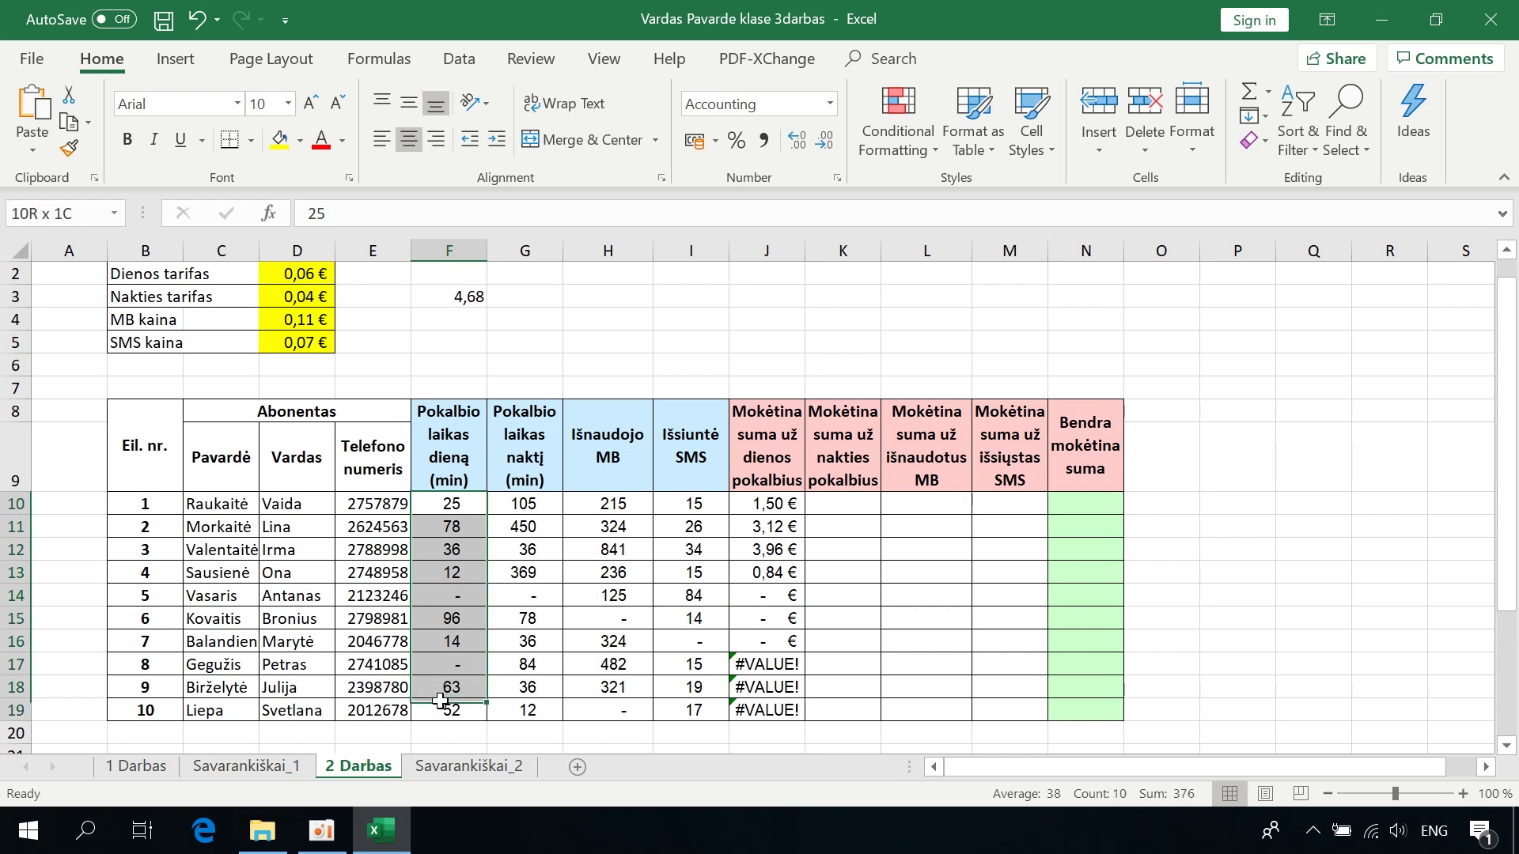
- Inspect J10's formula =F10*D2 and highlight its D2 reference in the formula bar
click(313, 273)
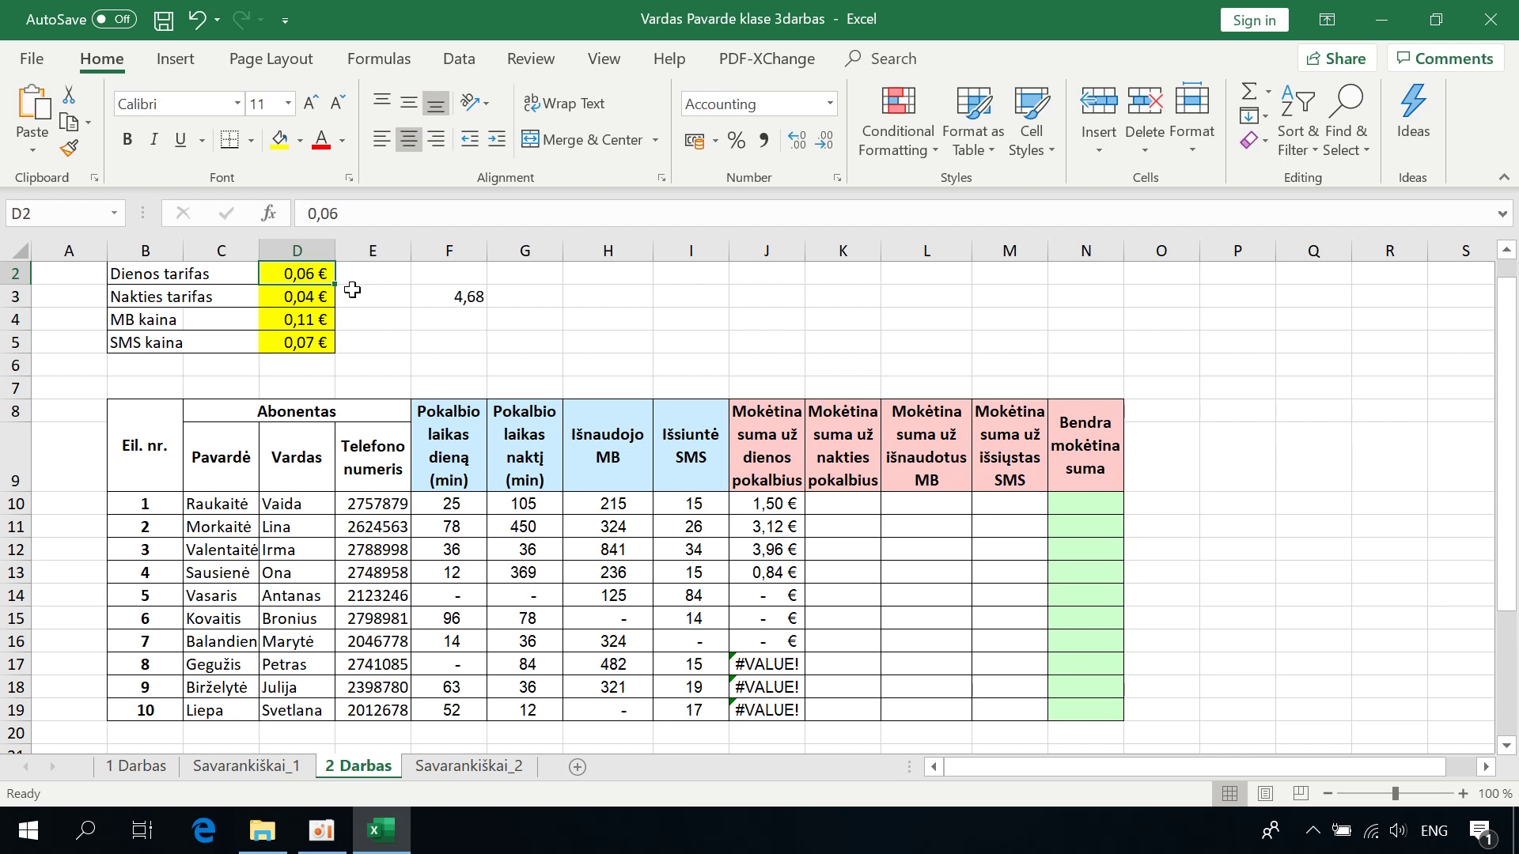
key(ctrl+z)
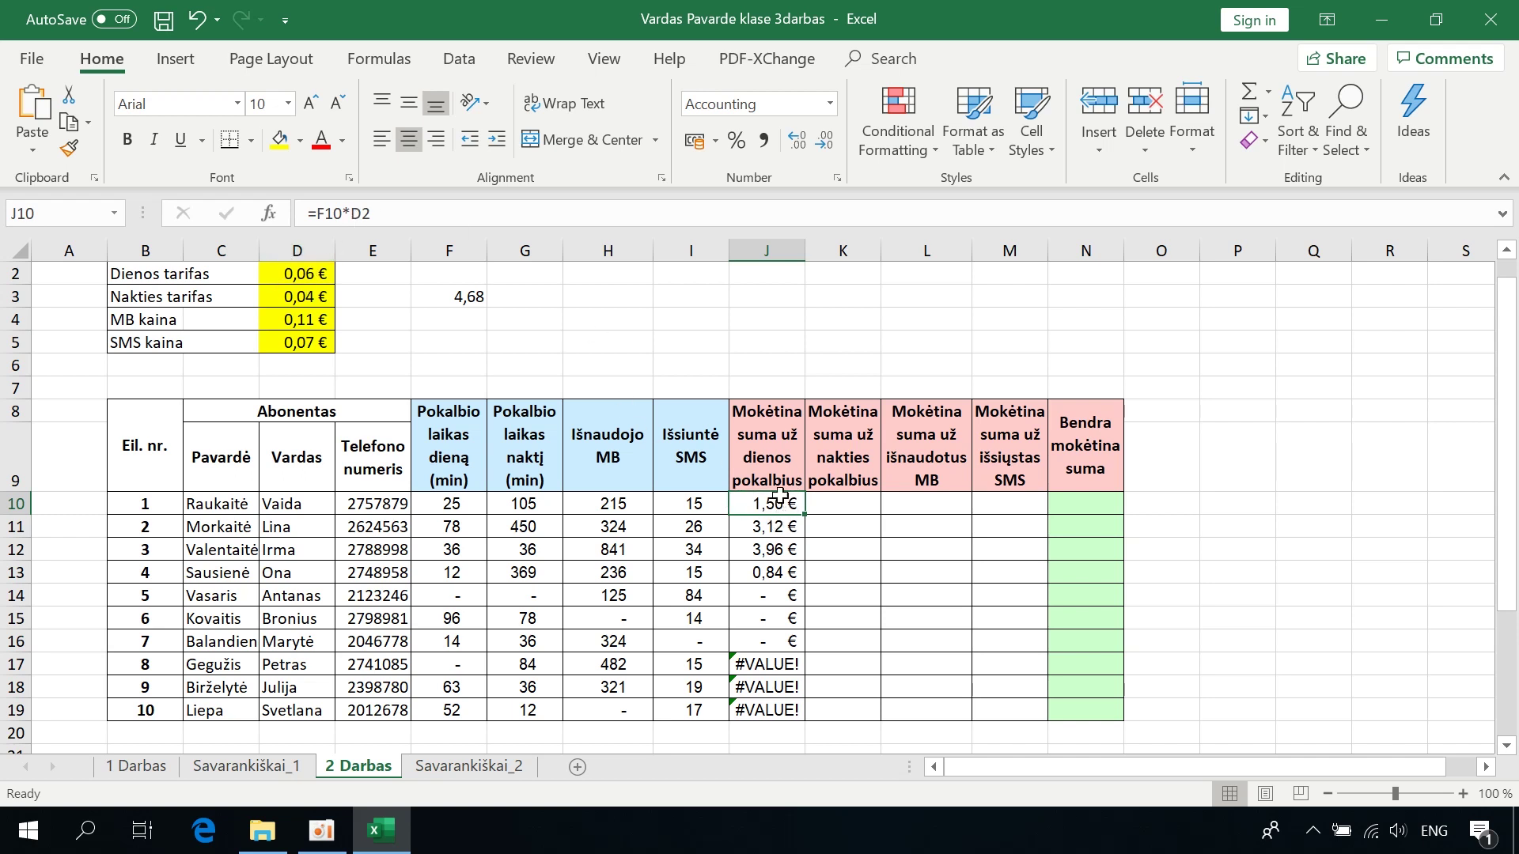
drag(352, 213, 386, 214)
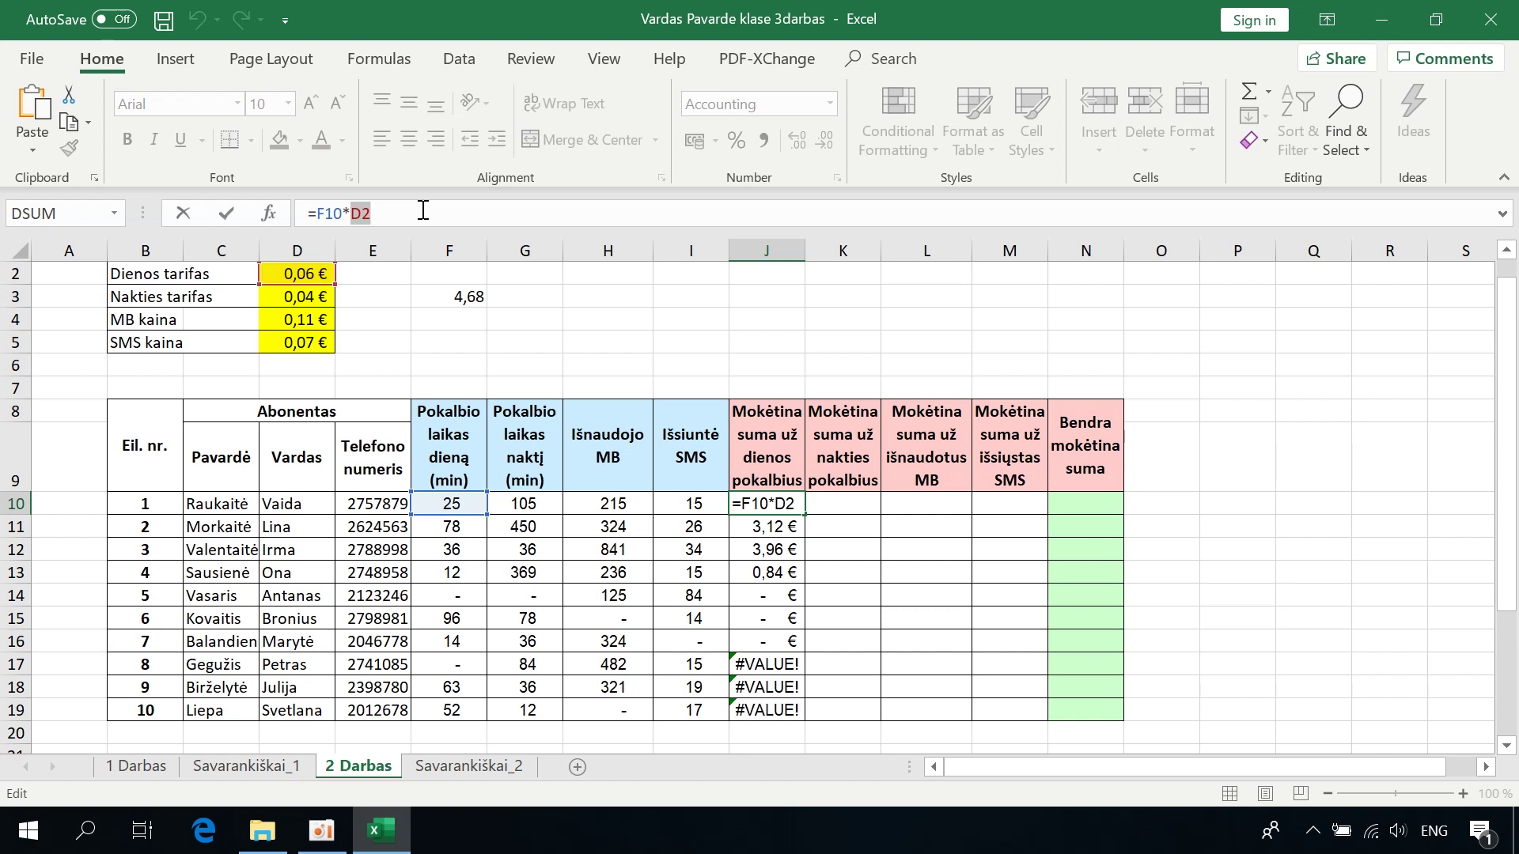
- Change J10 to =F10*$D$2 and refill it down to J19
key(alt+shift)
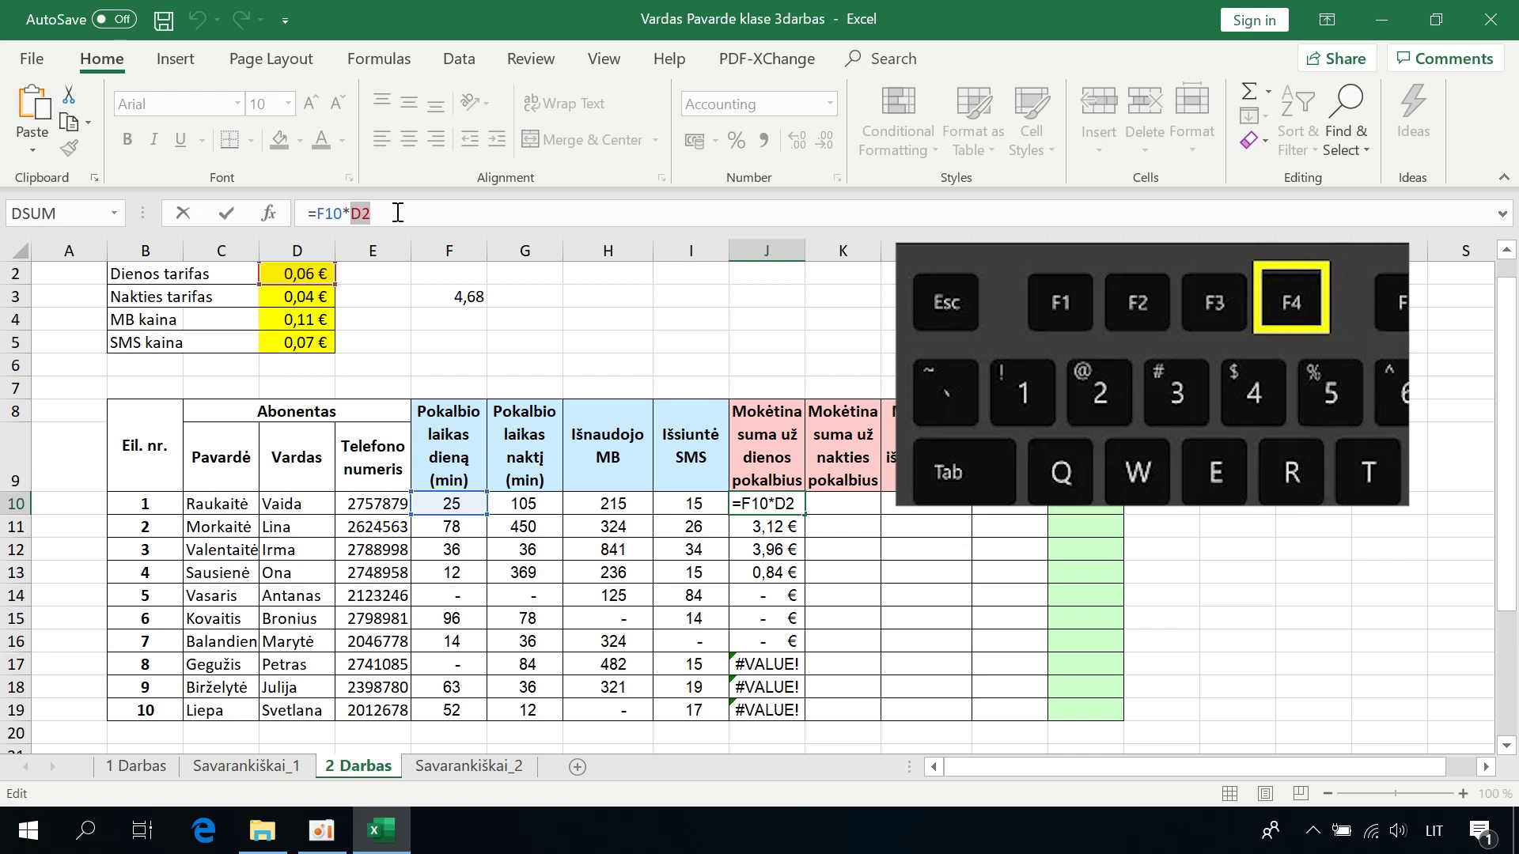
key(F4)
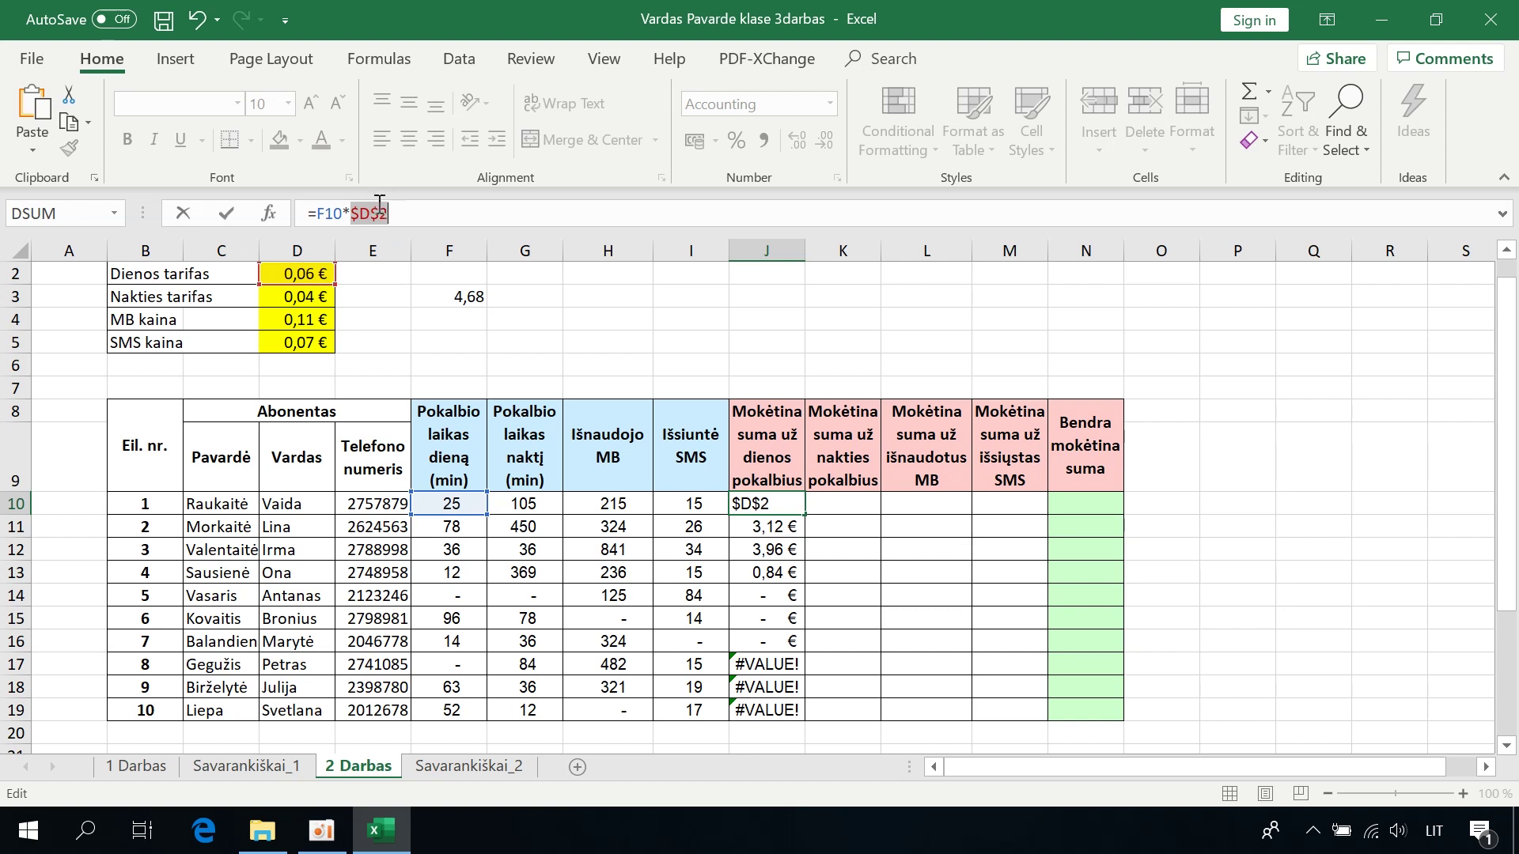
key(Return)
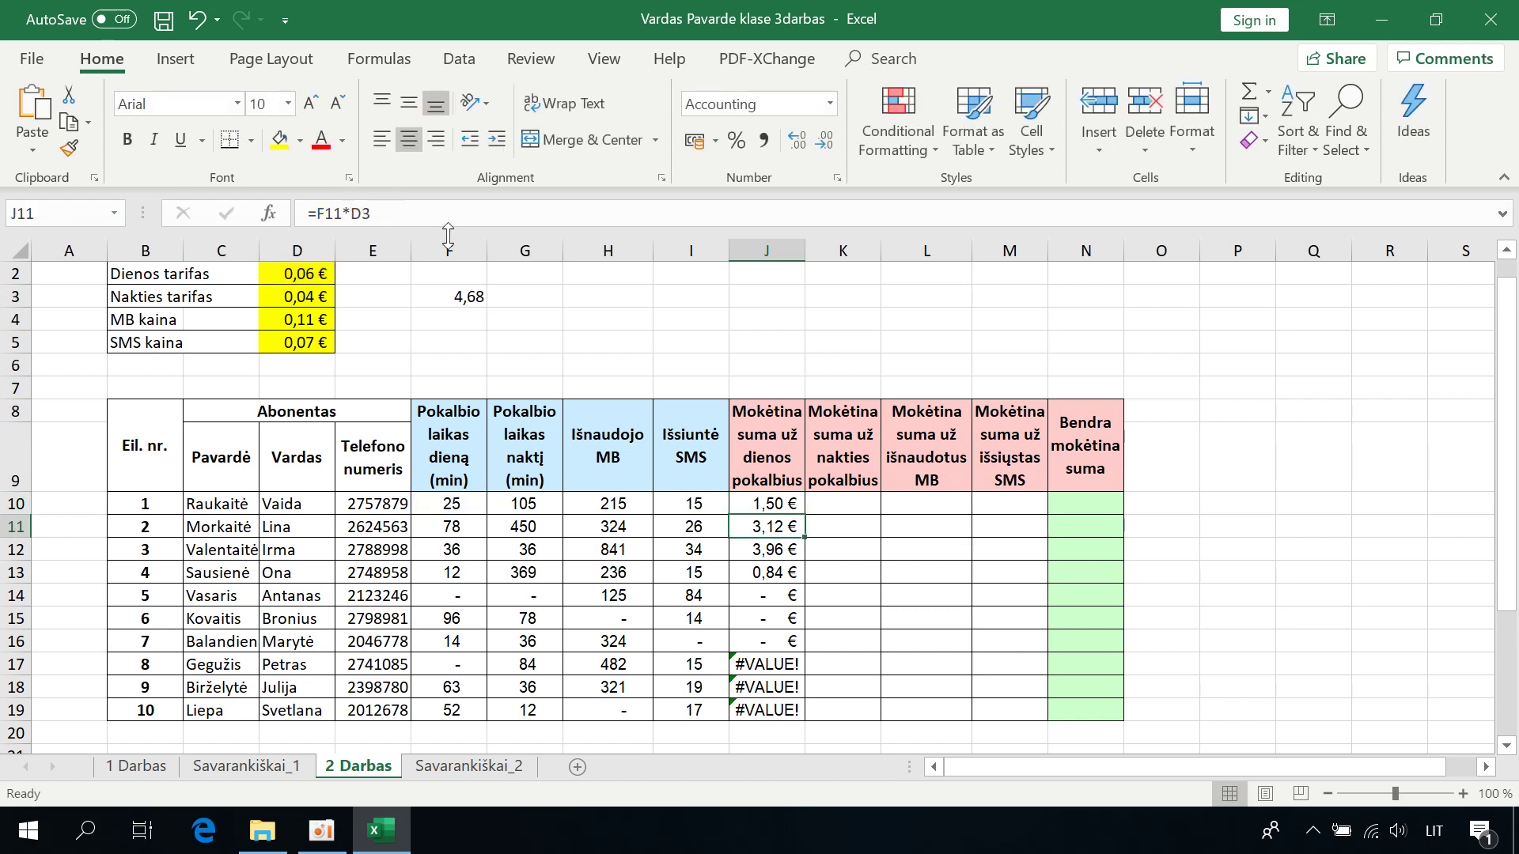
click(766, 506)
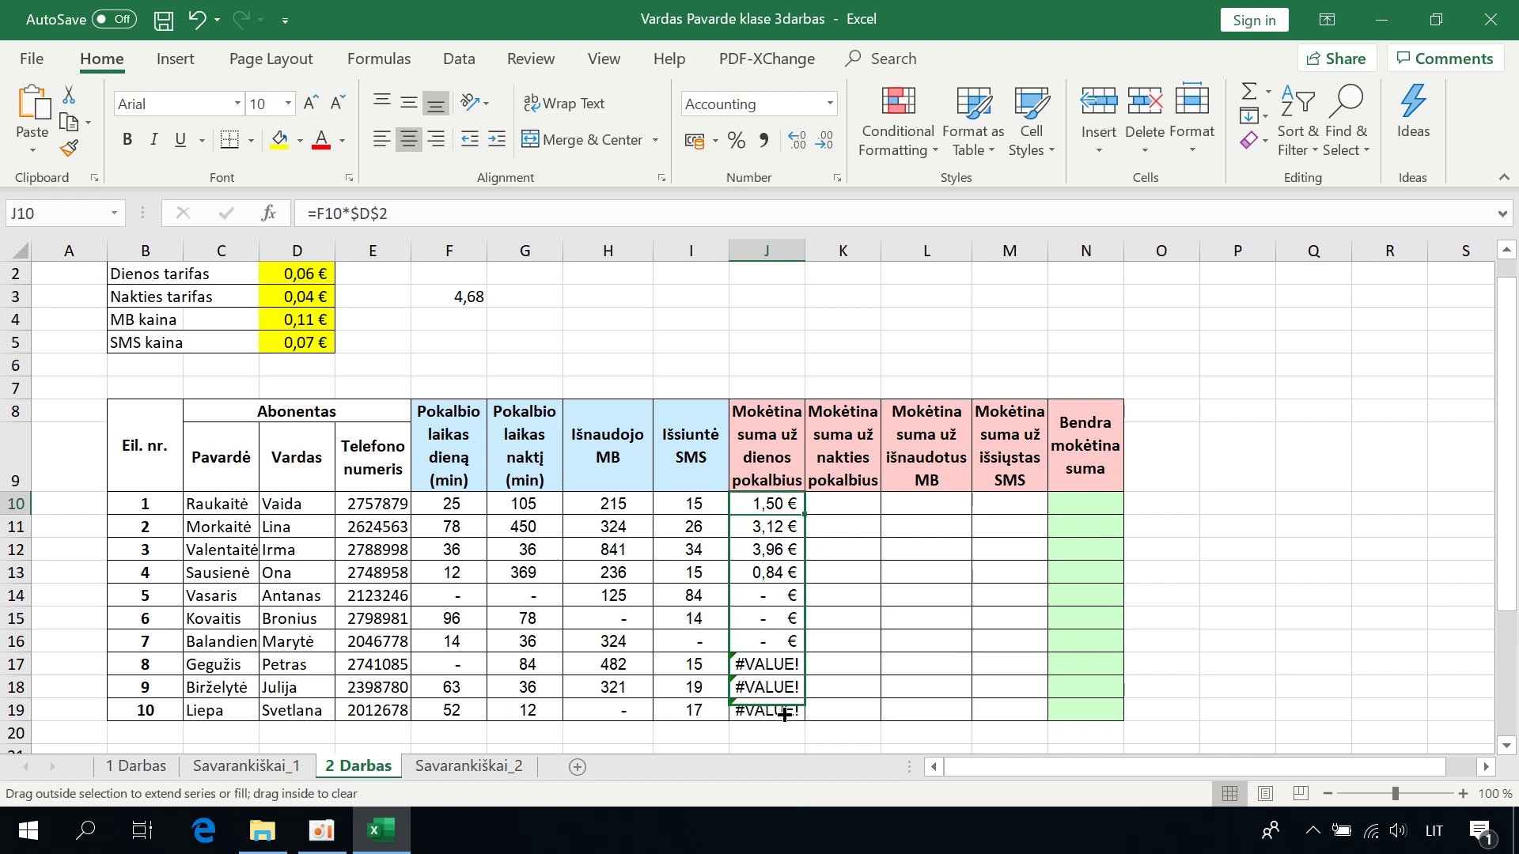
drag(806, 517, 815, 706)
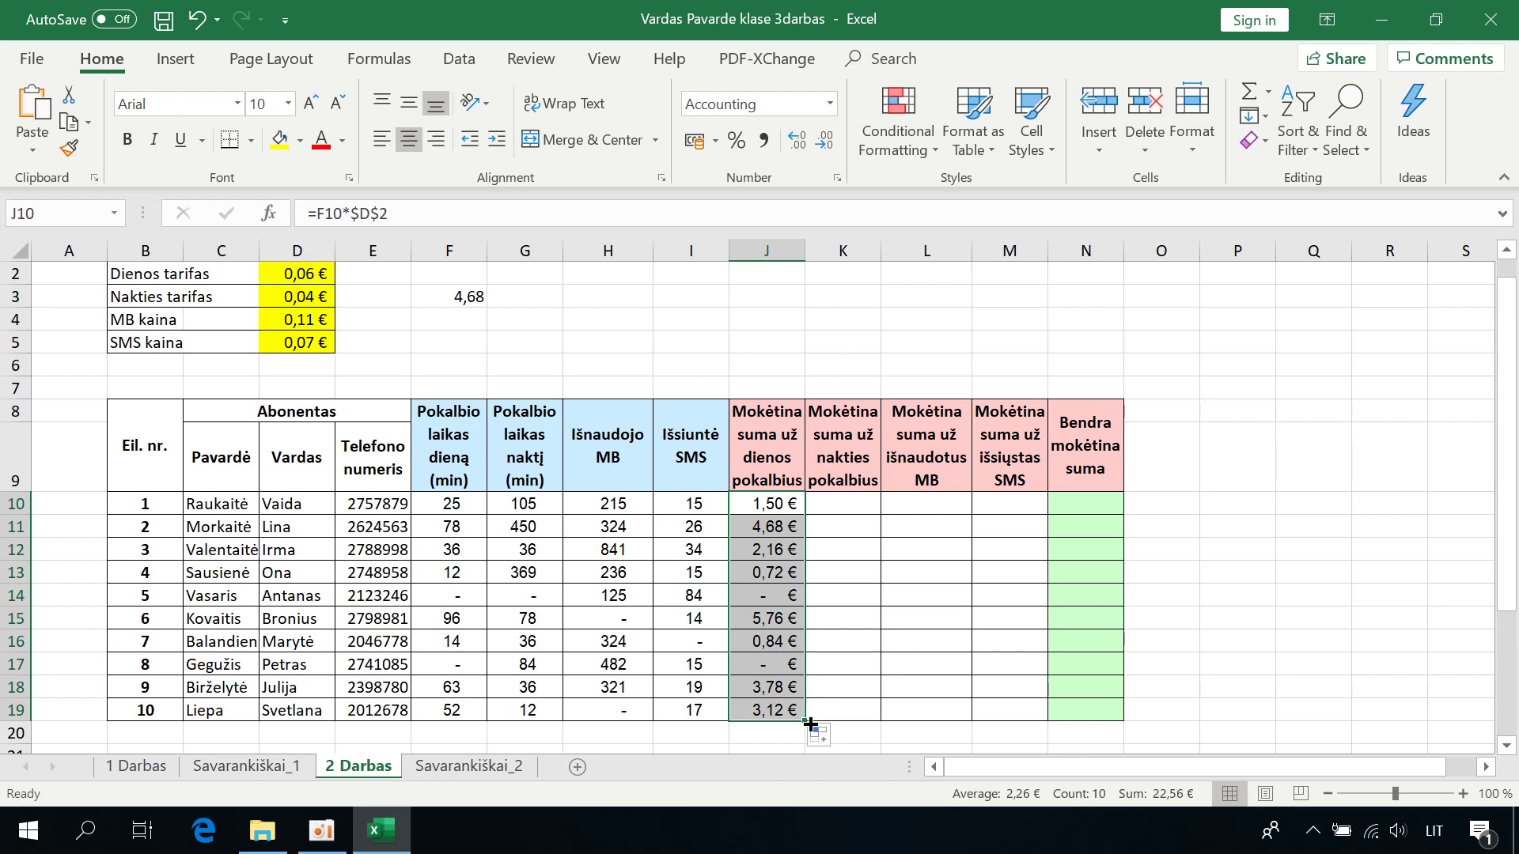
click(782, 532)
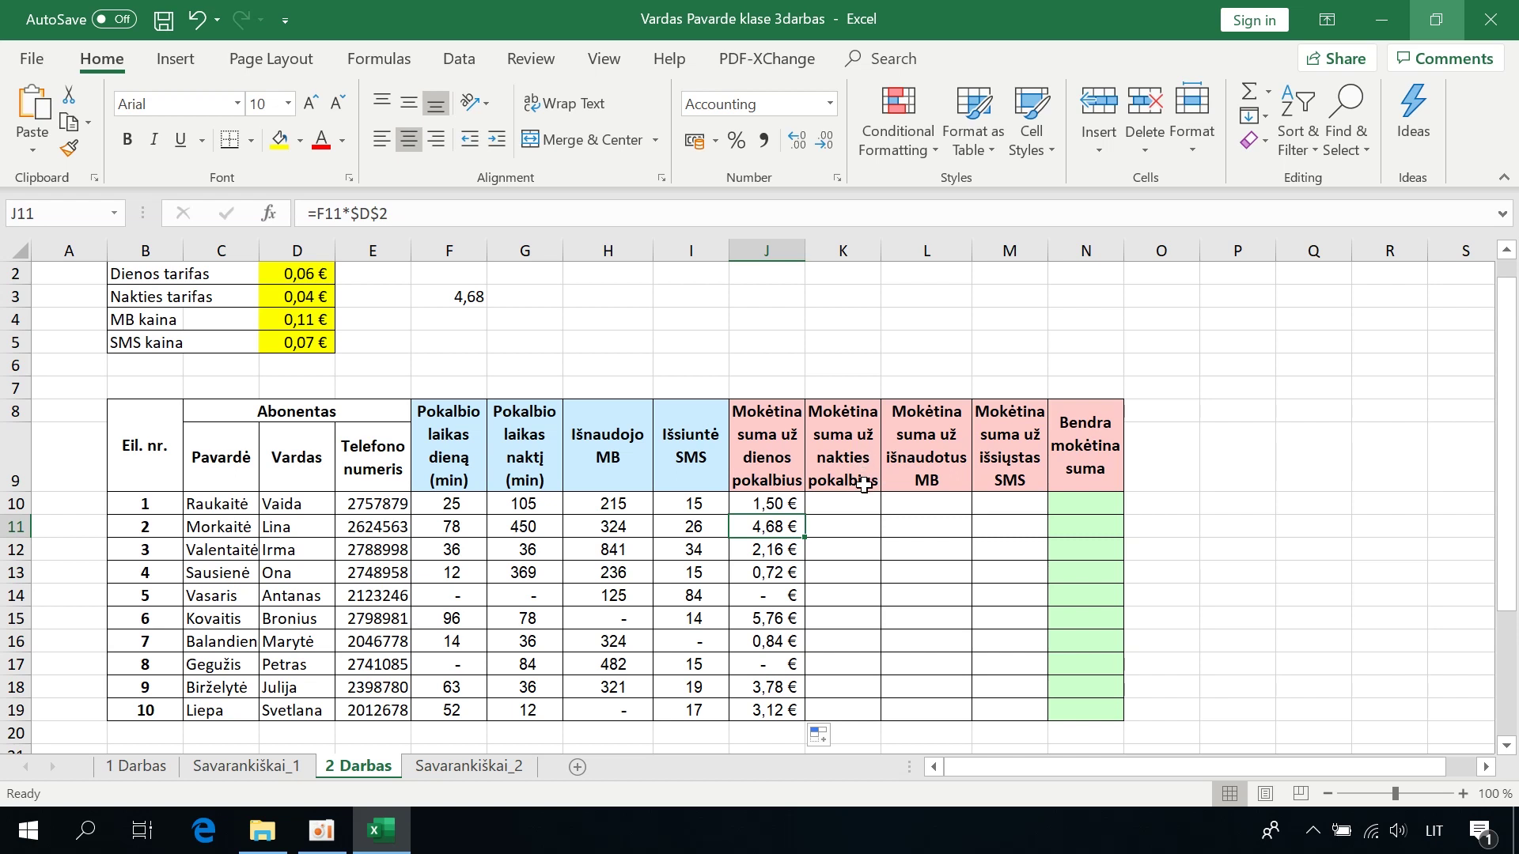
click(854, 505)
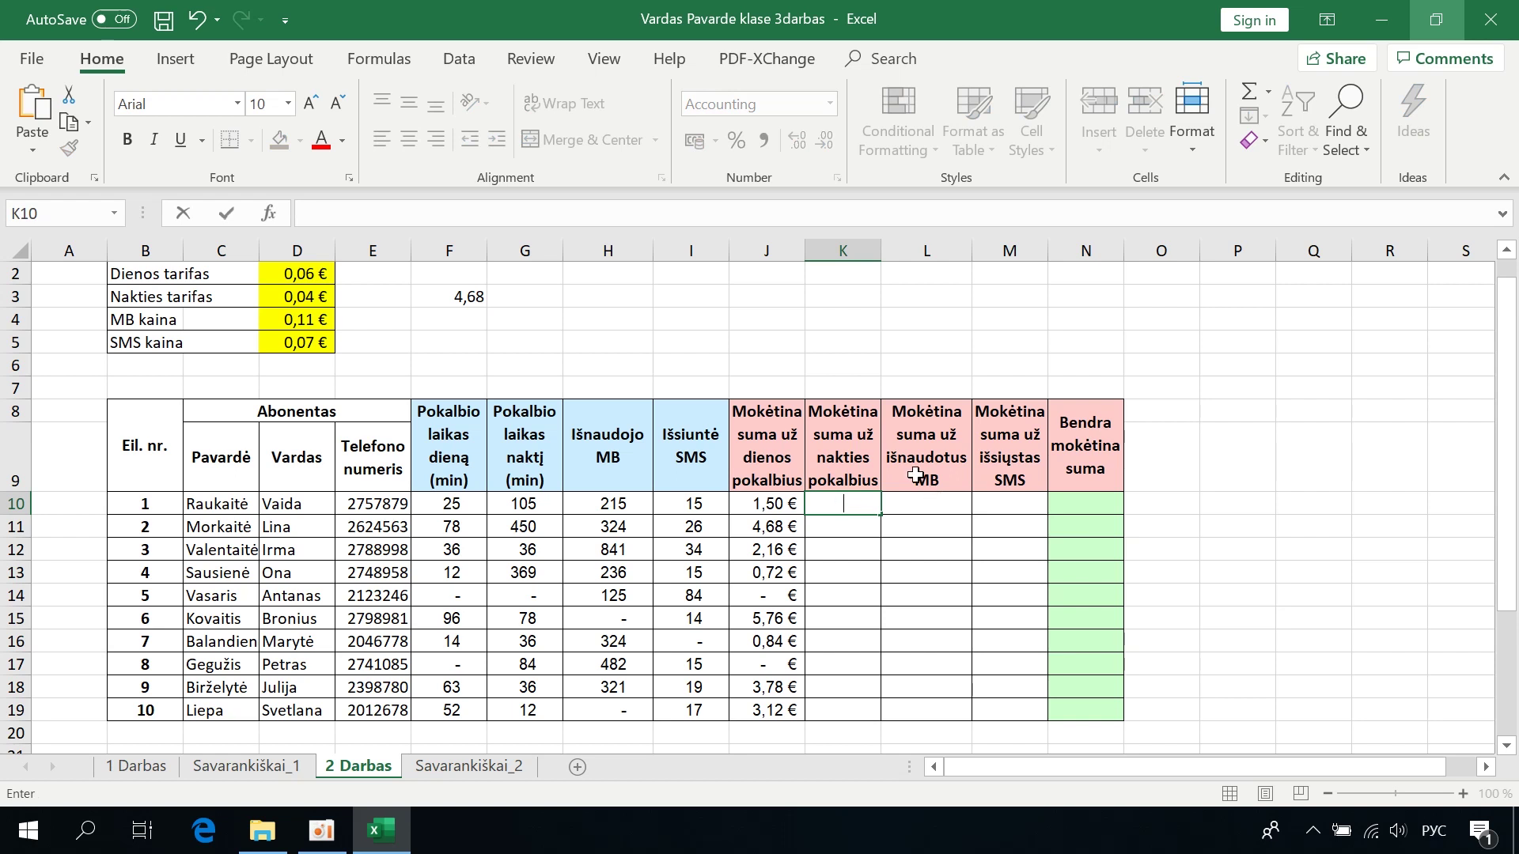
- Enter the night-charge formula =G10*D3 in K10 and fill it down column K
text(=)
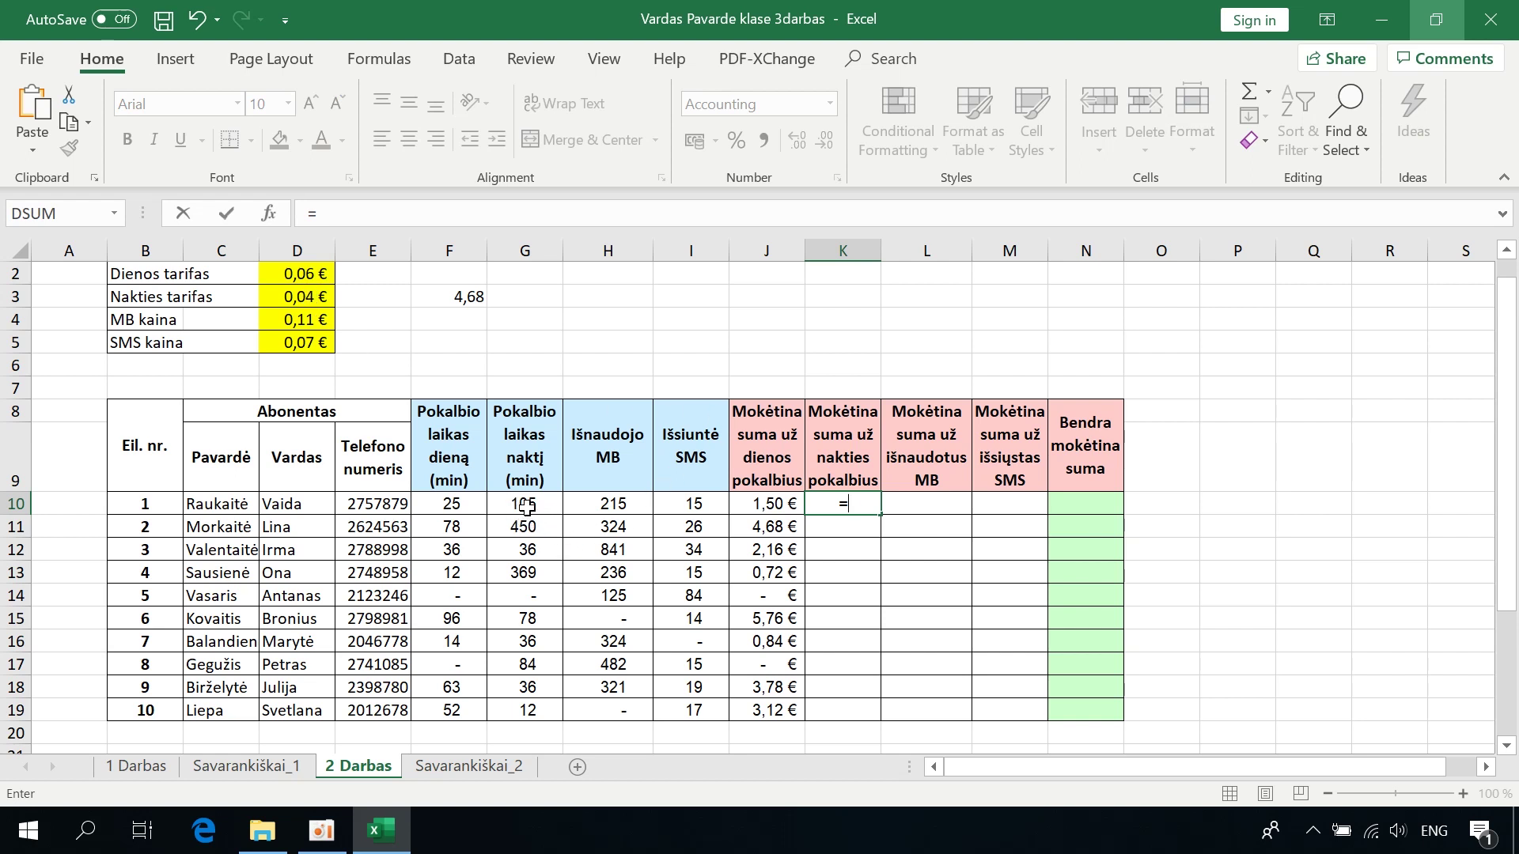
click(526, 507)
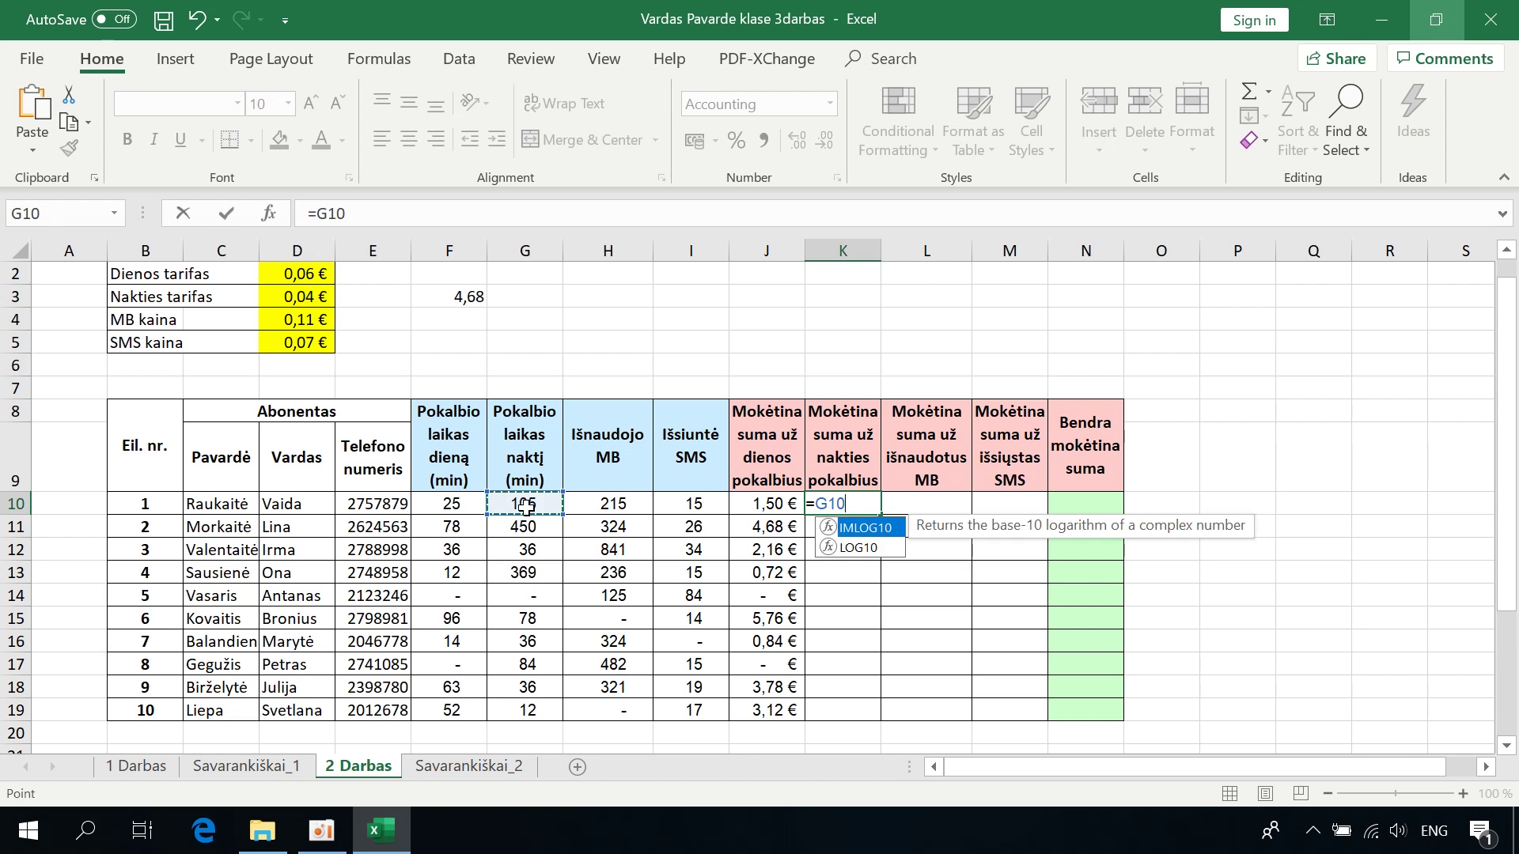
text(*)
click(336, 294)
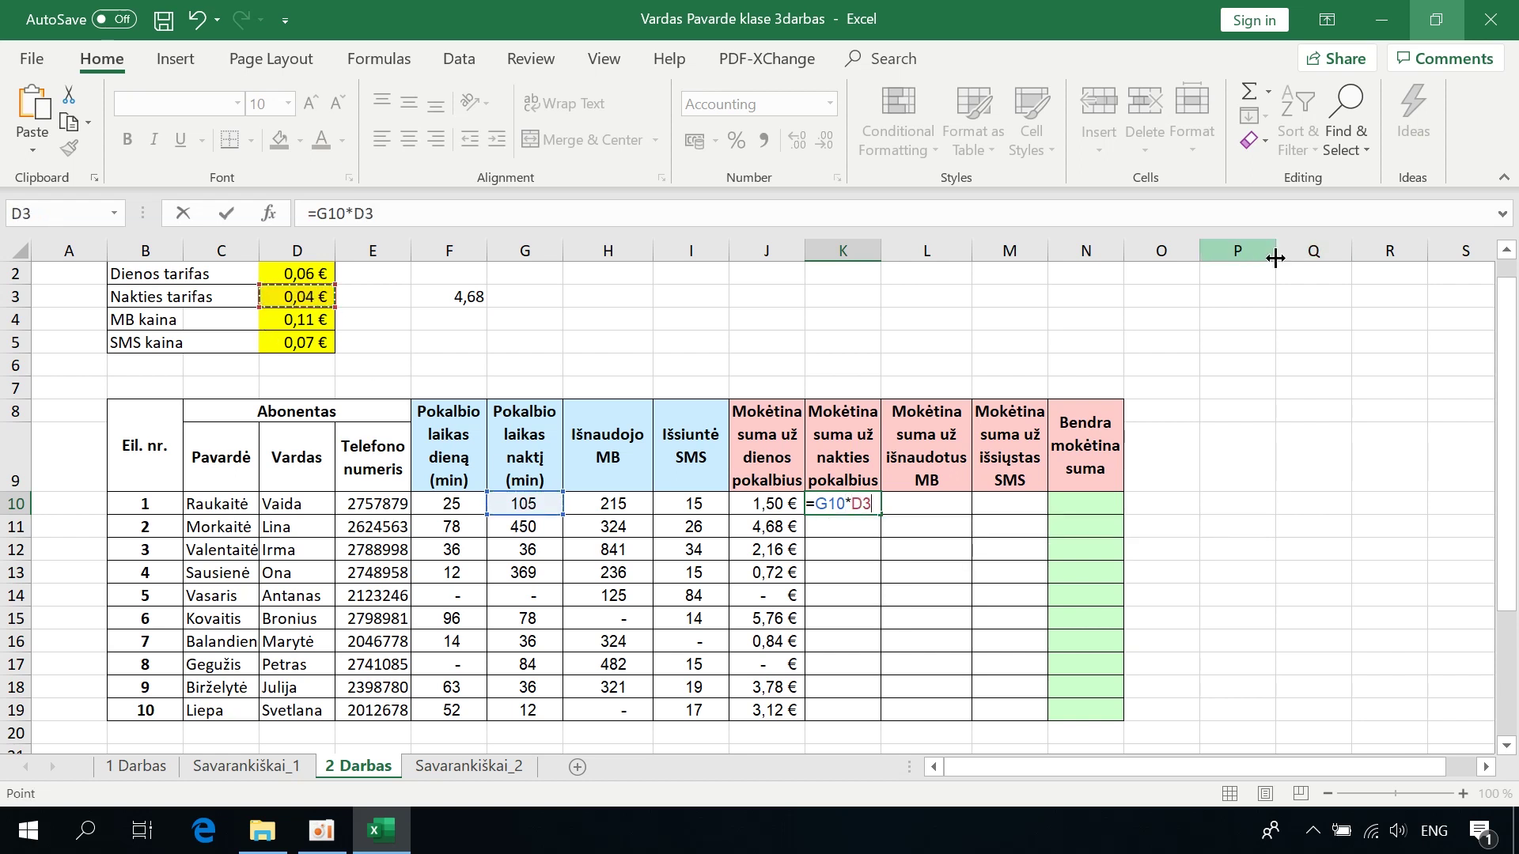
key(Return)
click(850, 504)
mouse_move(881, 515)
mouse_down()
mouse_move(838, 773)
mouse_move(871, 647)
mouse_up()
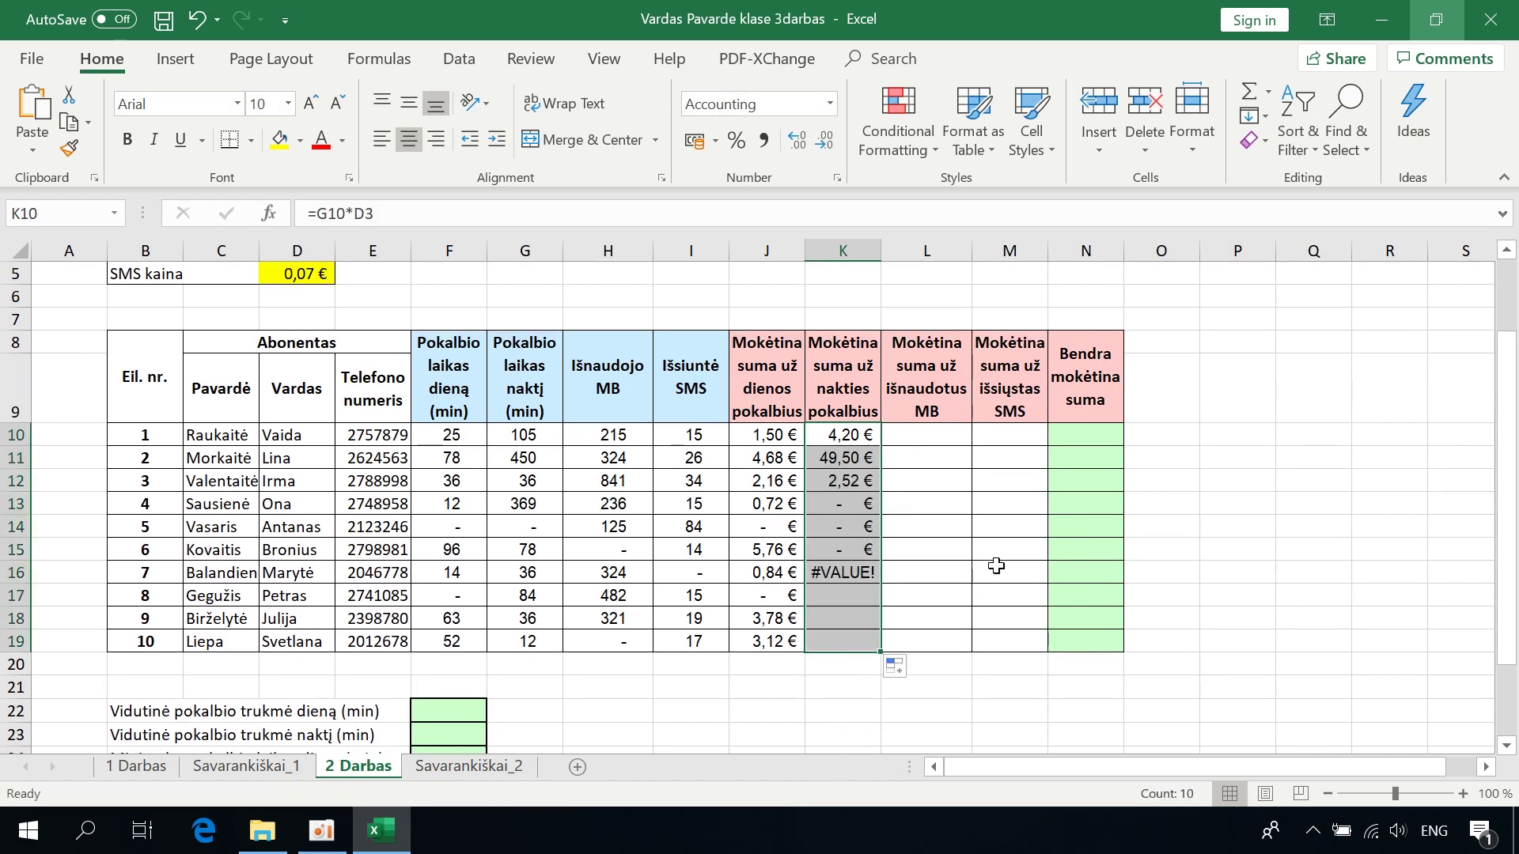
scroll(992, 567, up, 2)
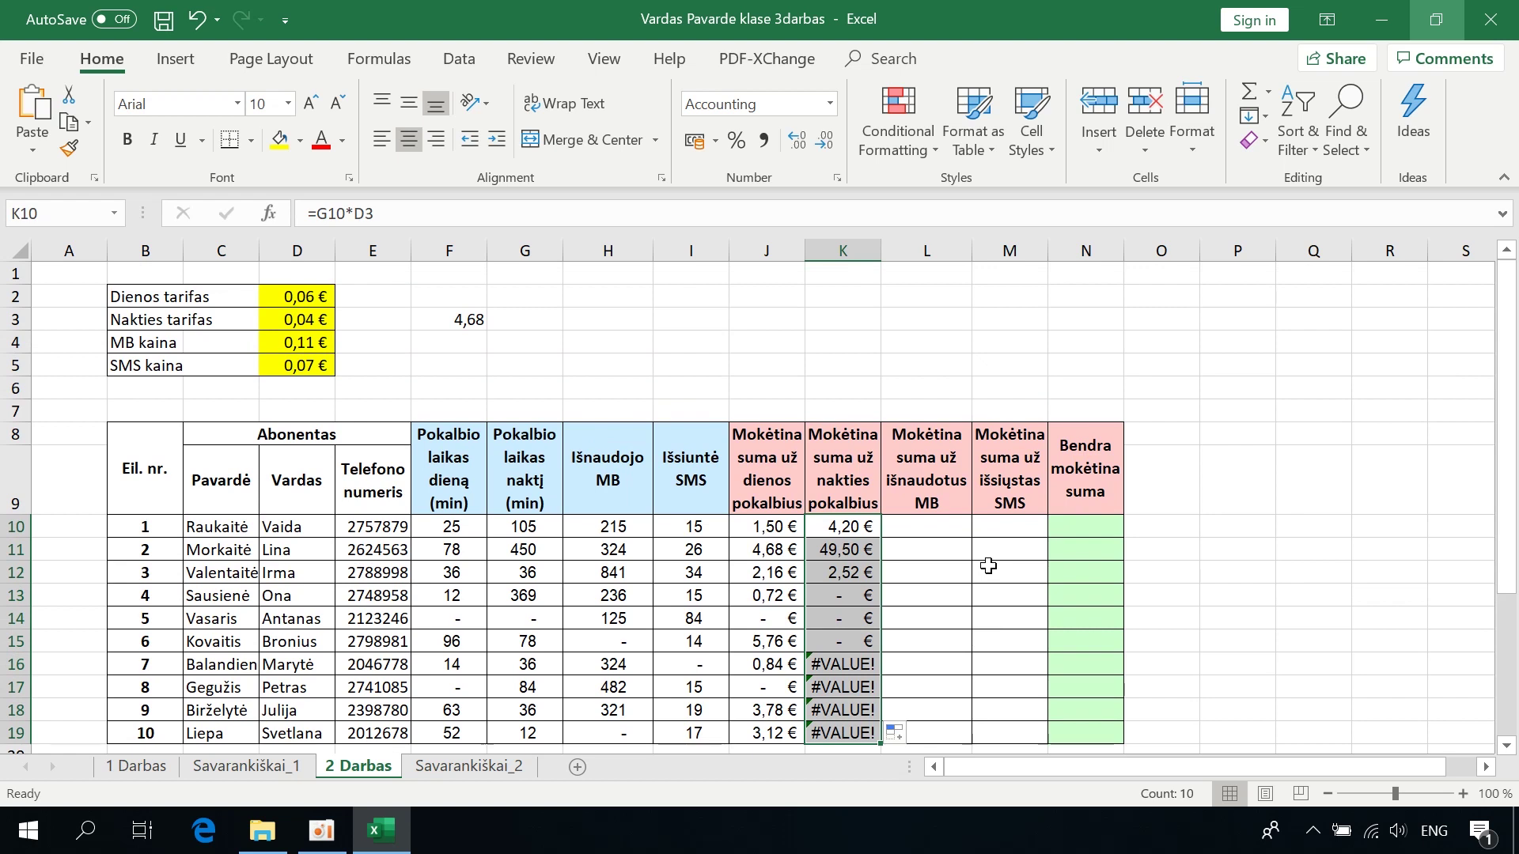
click(862, 524)
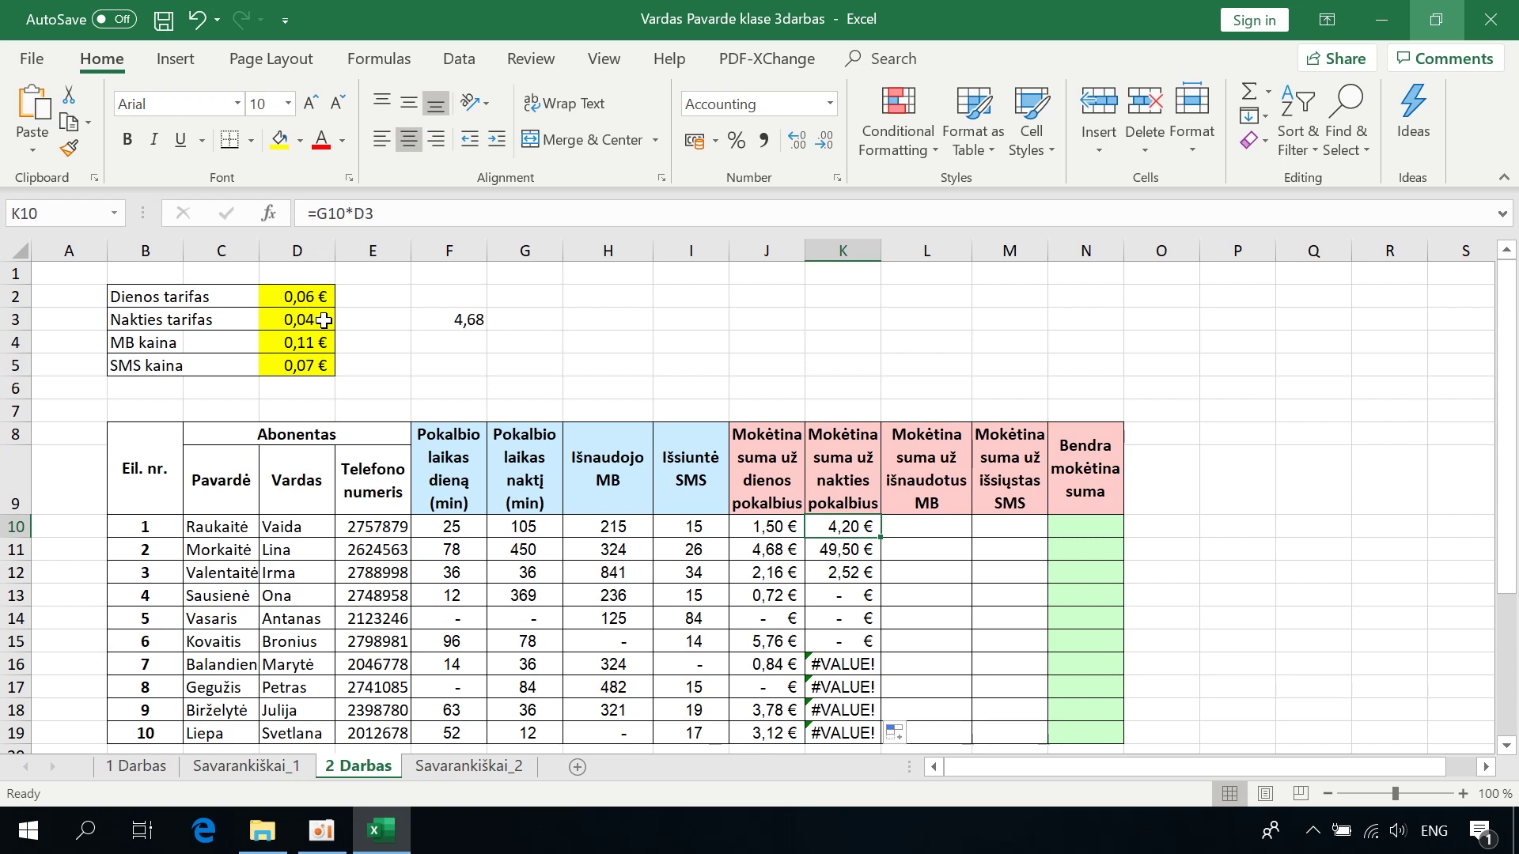
- Change K10's night tariff reference to $D$3 and fill =G10*$D$3 down to K19
mouse_move(354, 213)
mouse_down()
mouse_move(389, 212)
mouse_move(373, 215)
mouse_up()
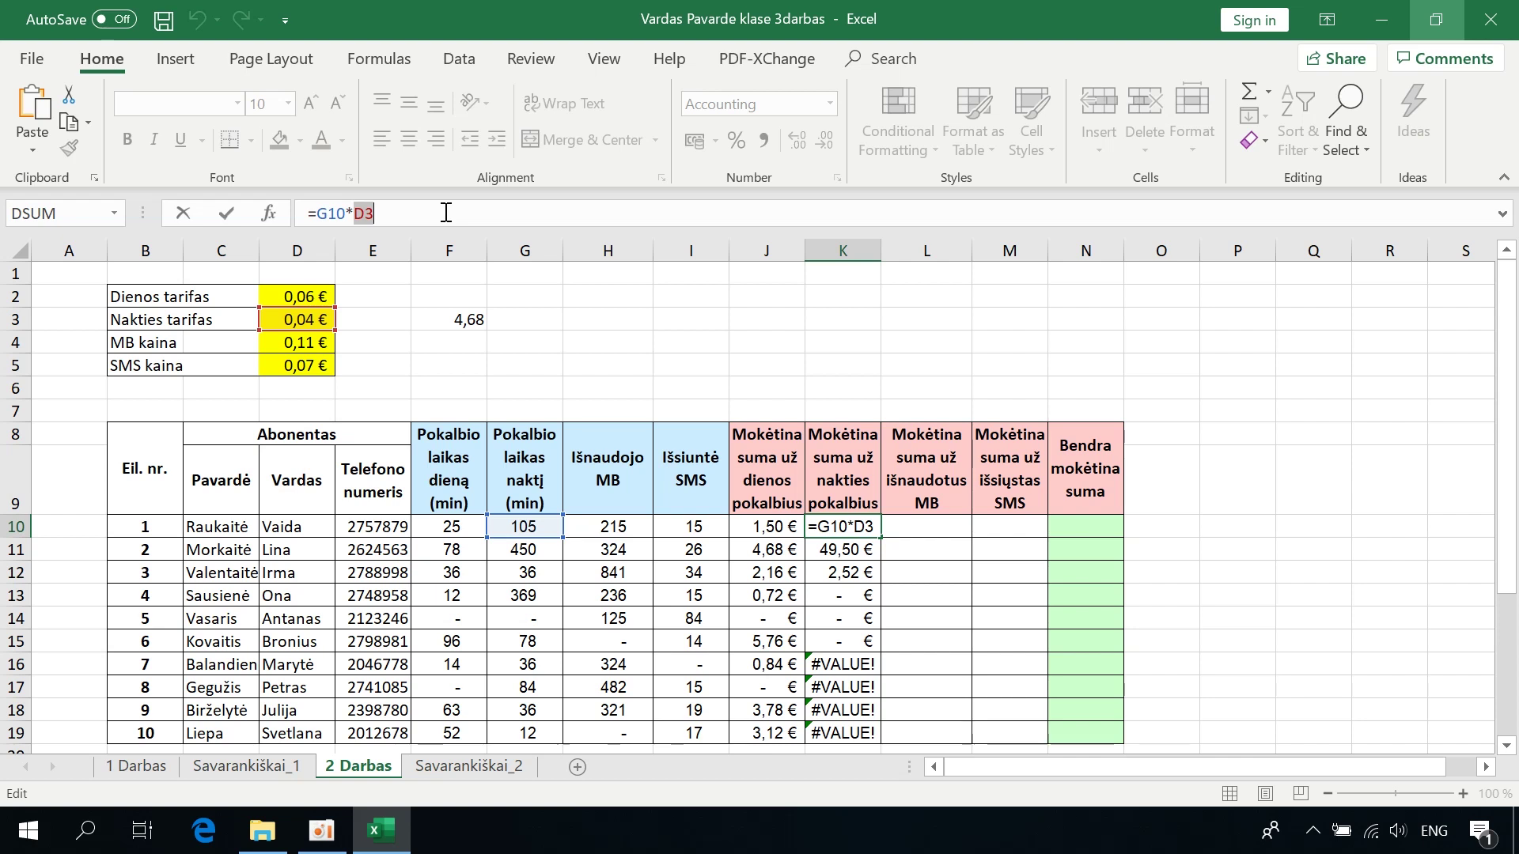
key(F4)
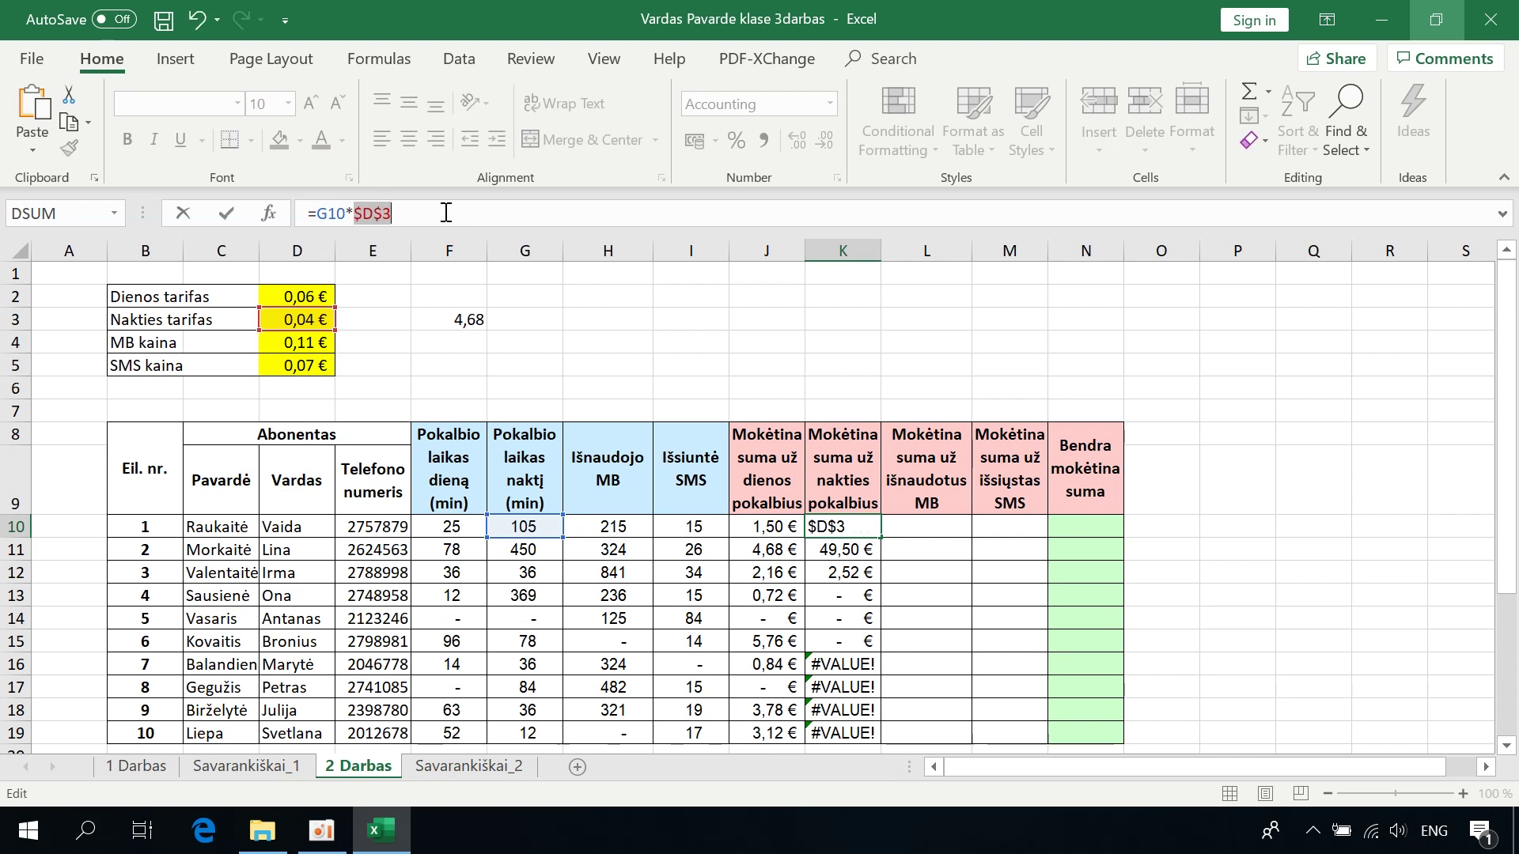
key(Return)
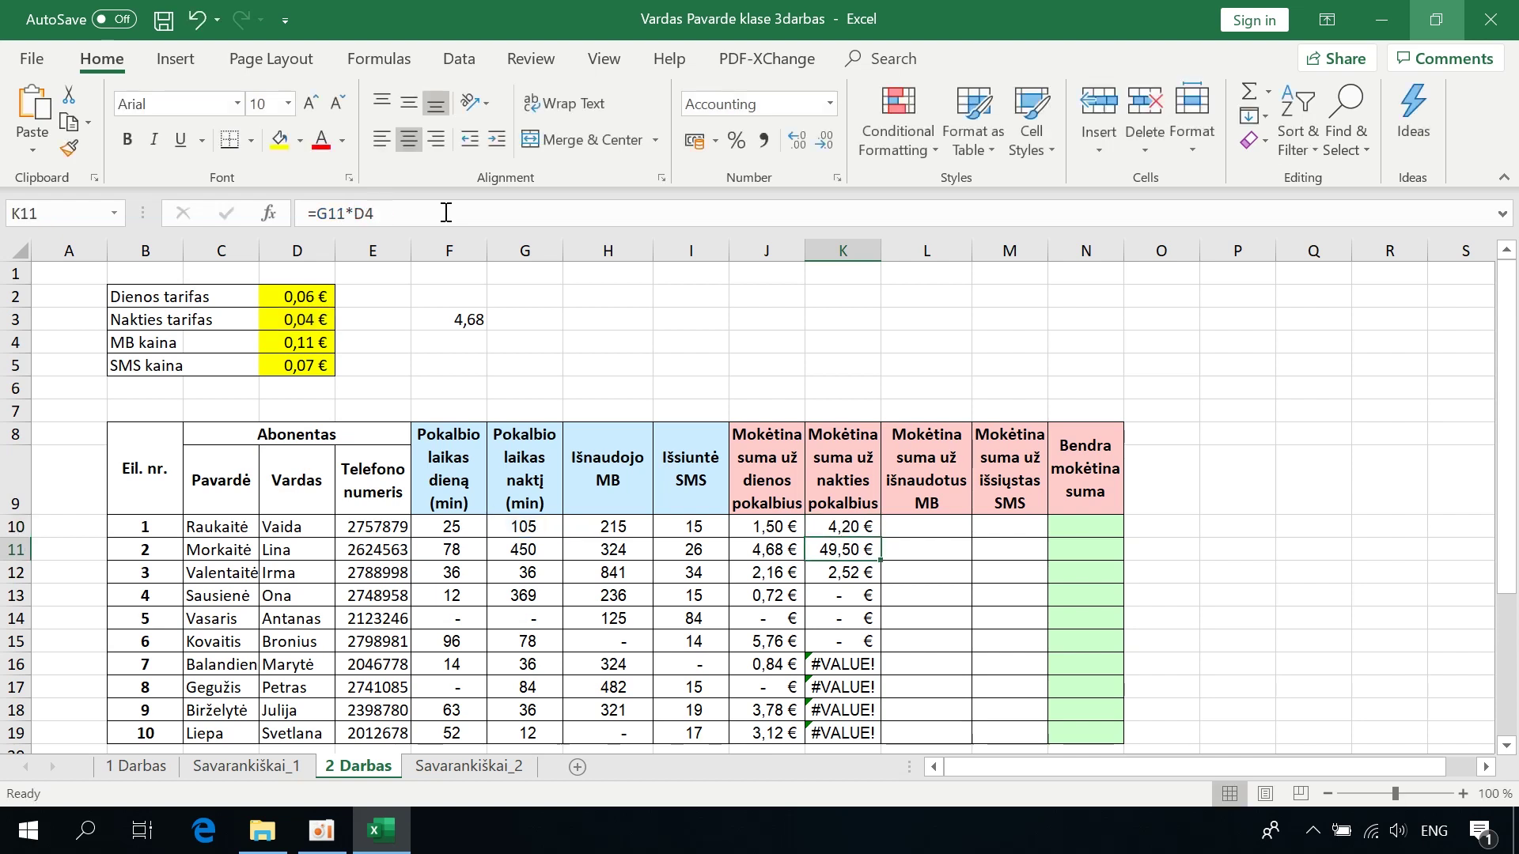
click(872, 530)
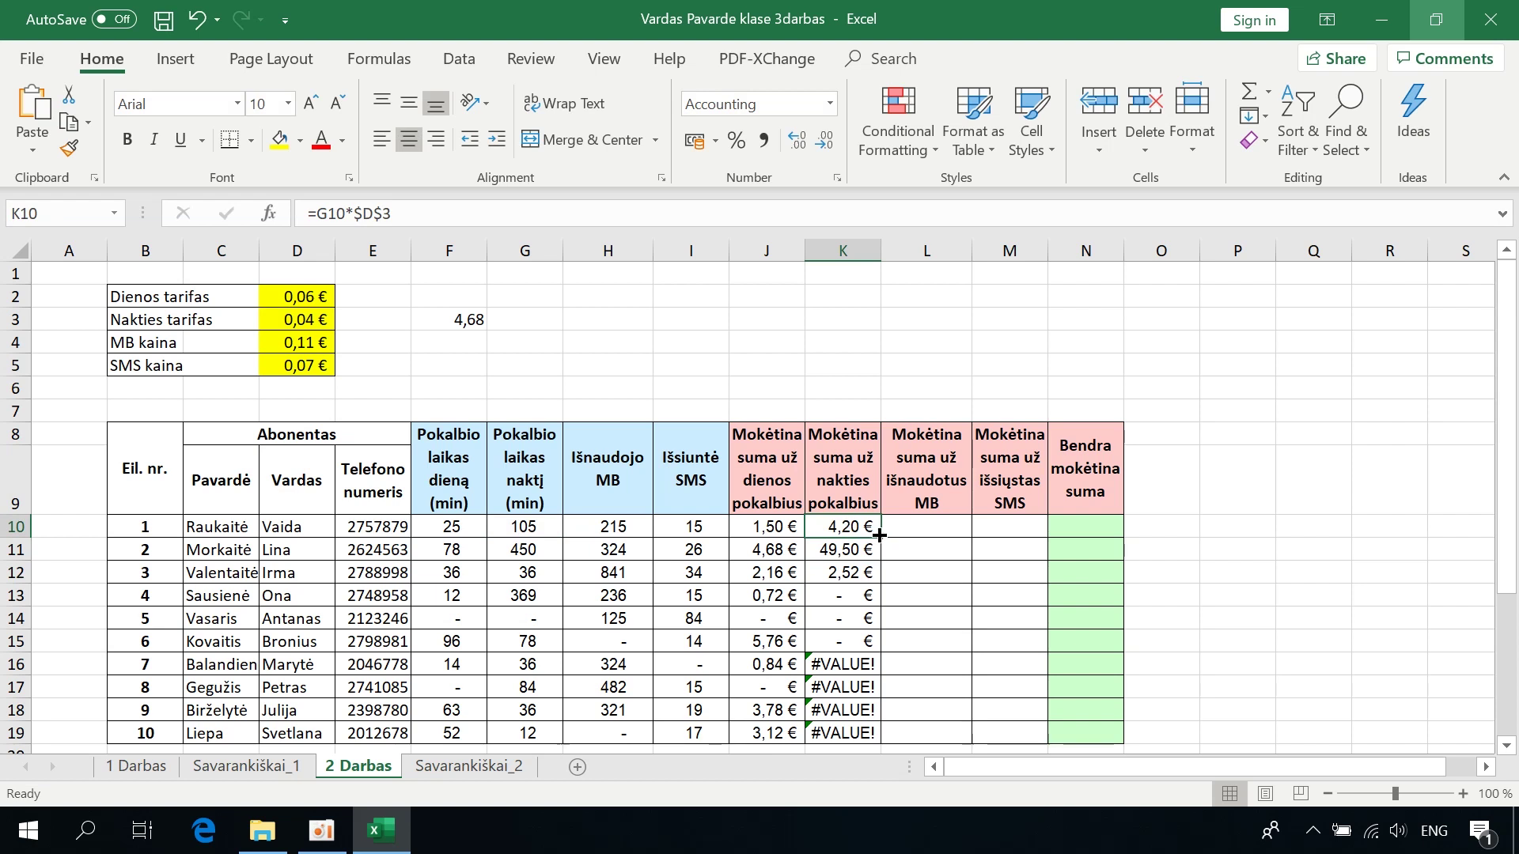
drag(873, 530, 876, 735)
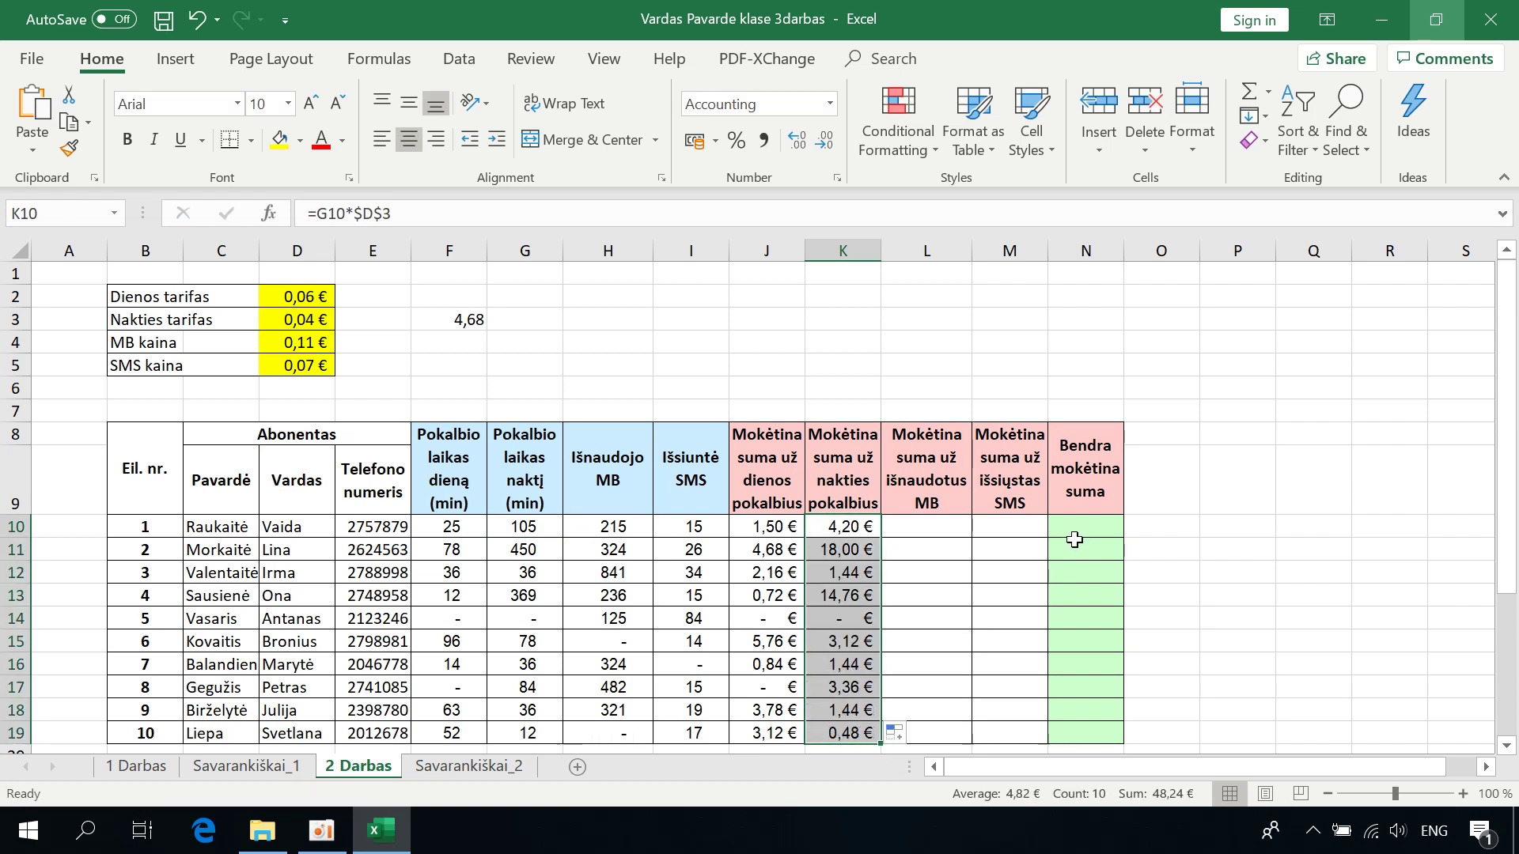
scroll(1094, 557, down, 1)
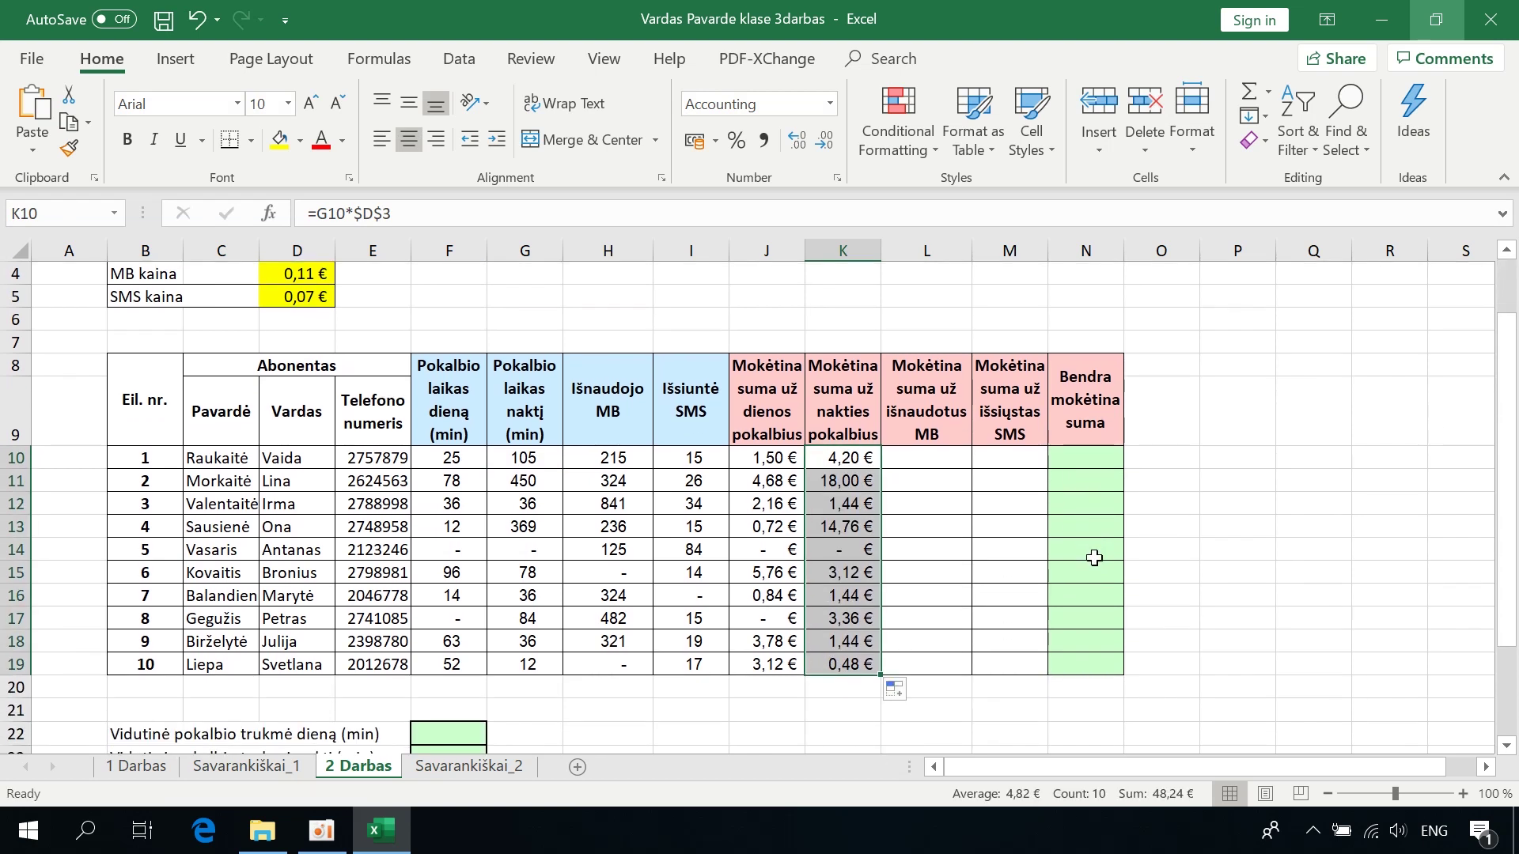
scroll(1094, 558, up, 1)
click(943, 529)
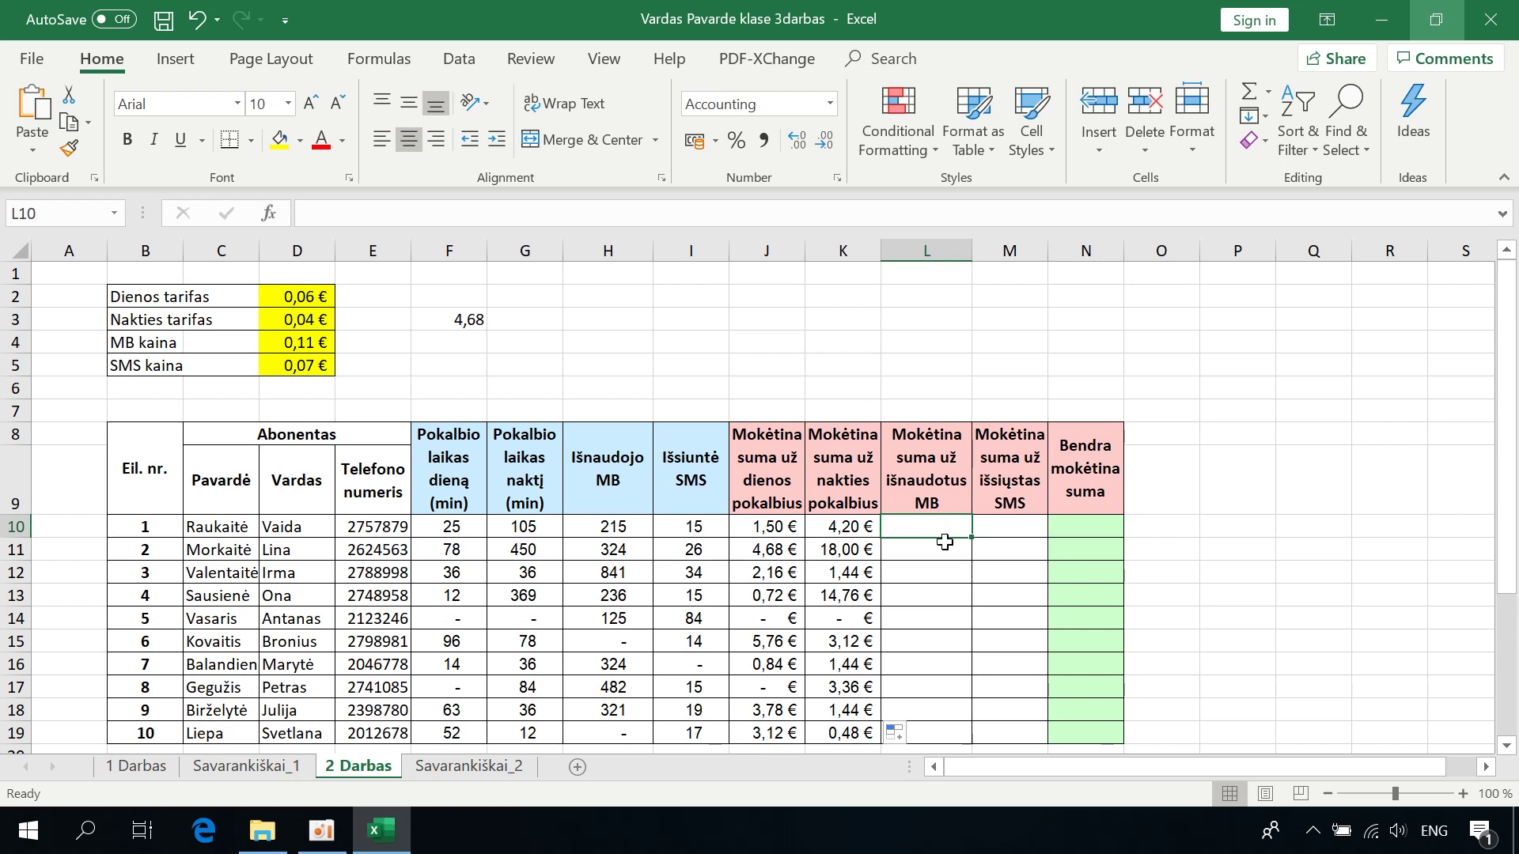
text(=)
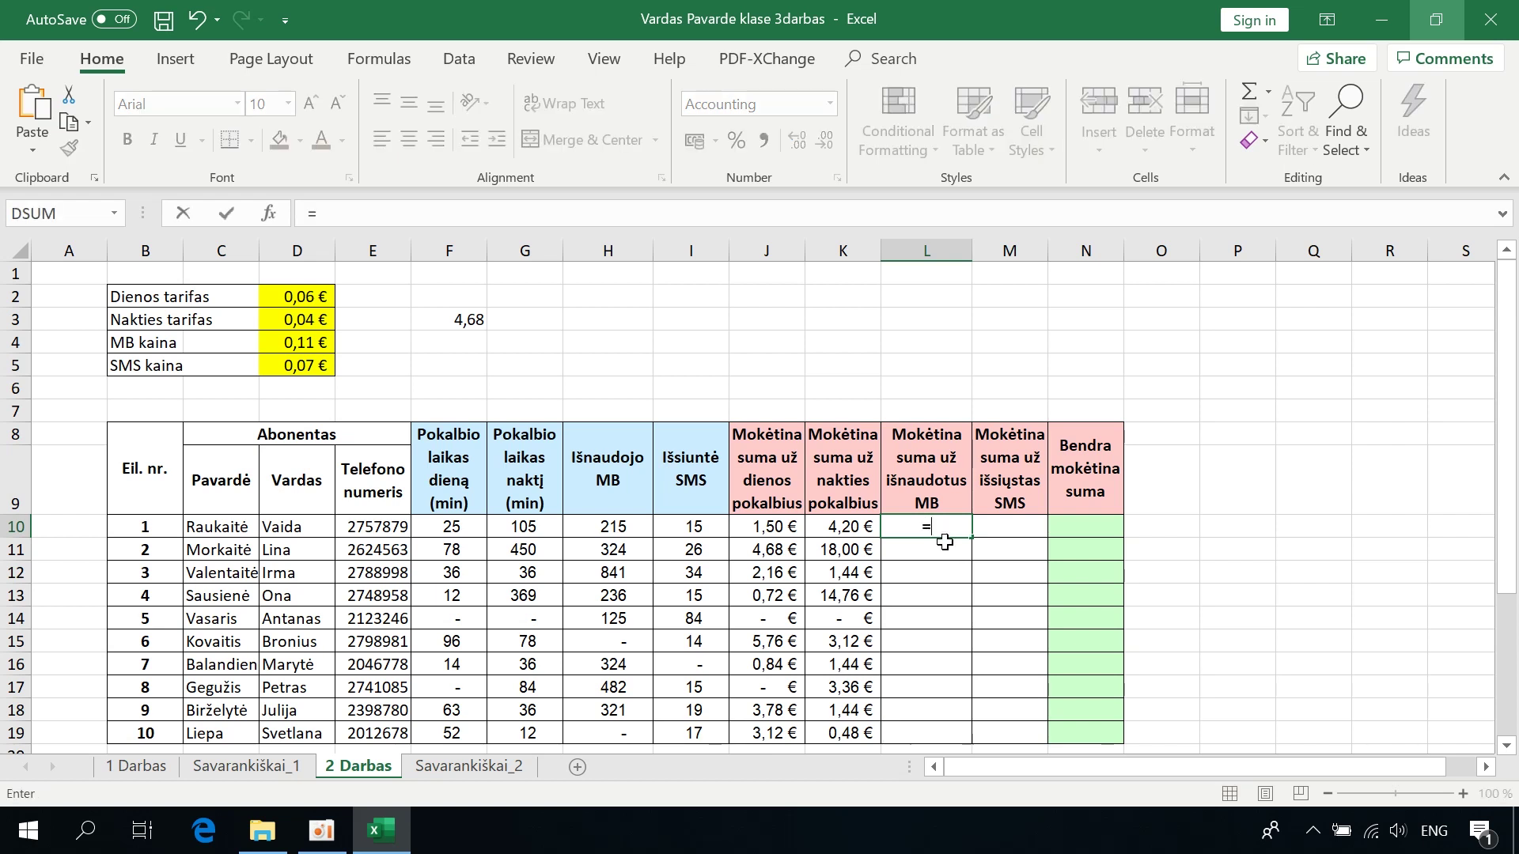
- Enter =H10*$D$4 in L10 and fill it down to L19, starting at 23,65 €
click(614, 529)
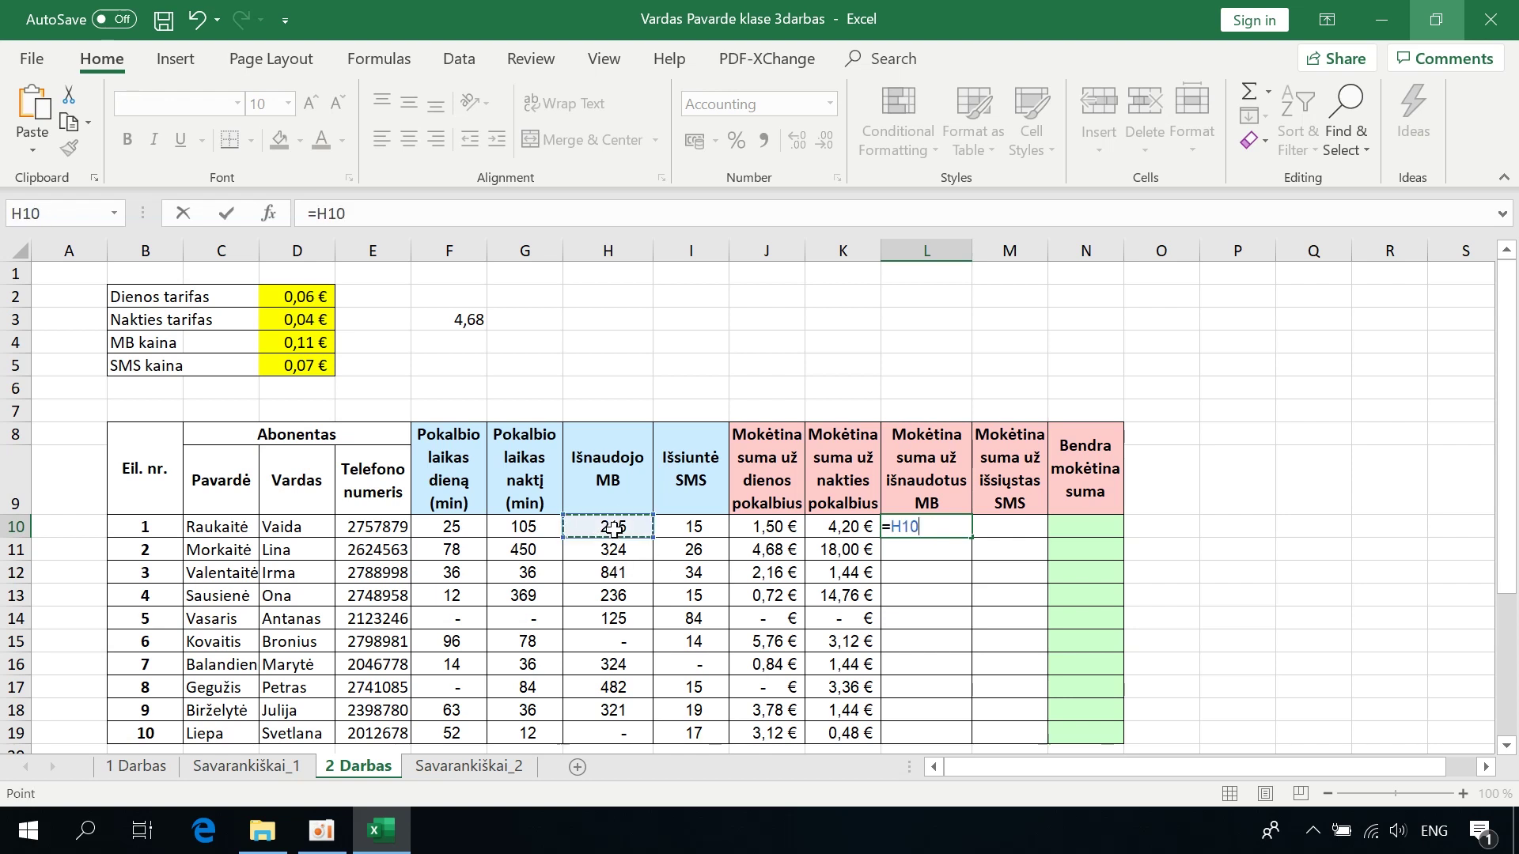
text(*)
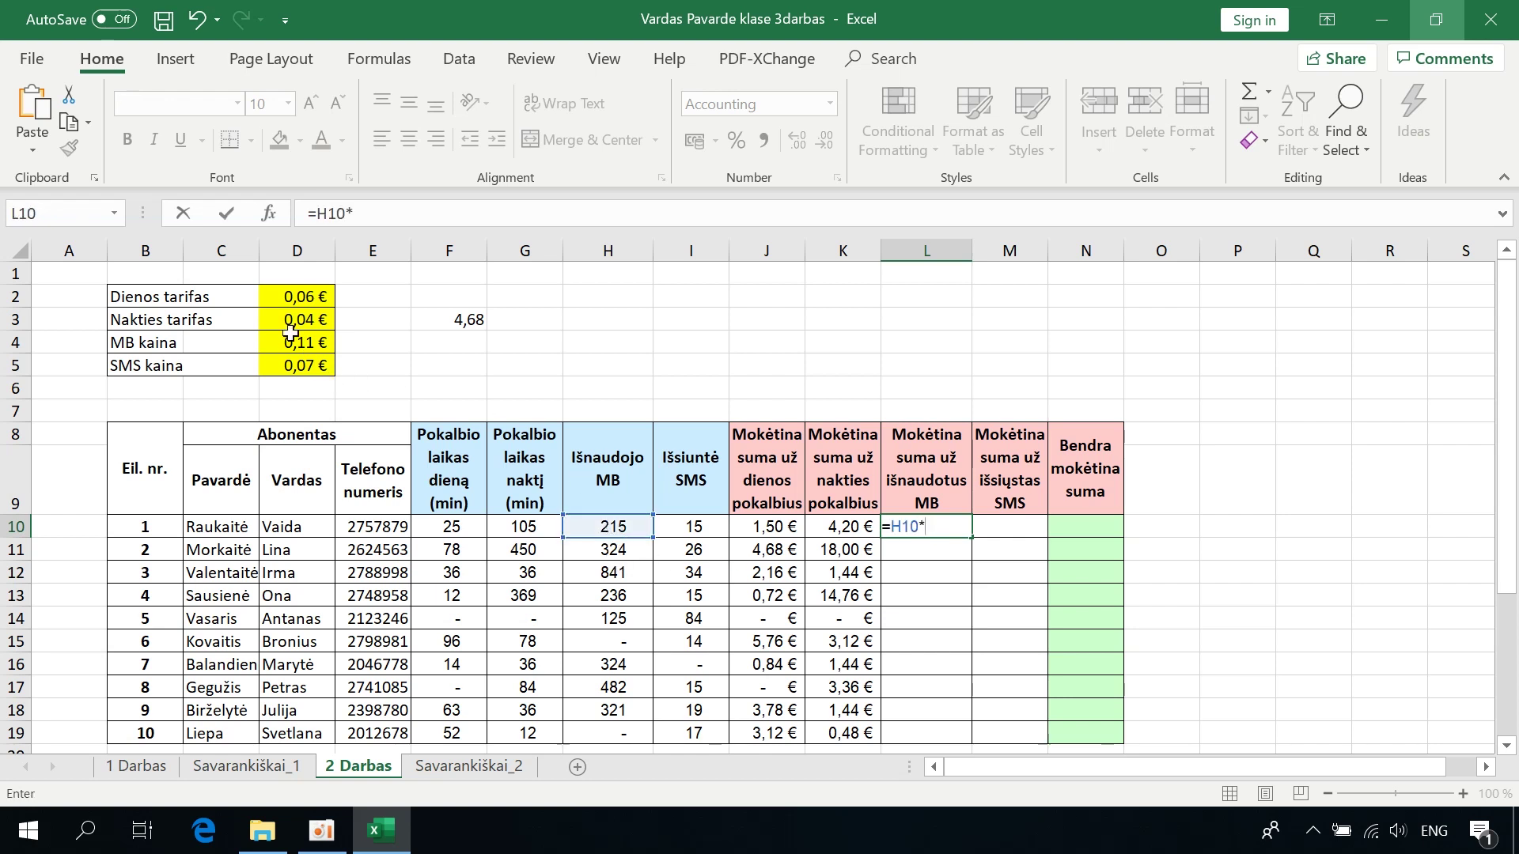
click(309, 343)
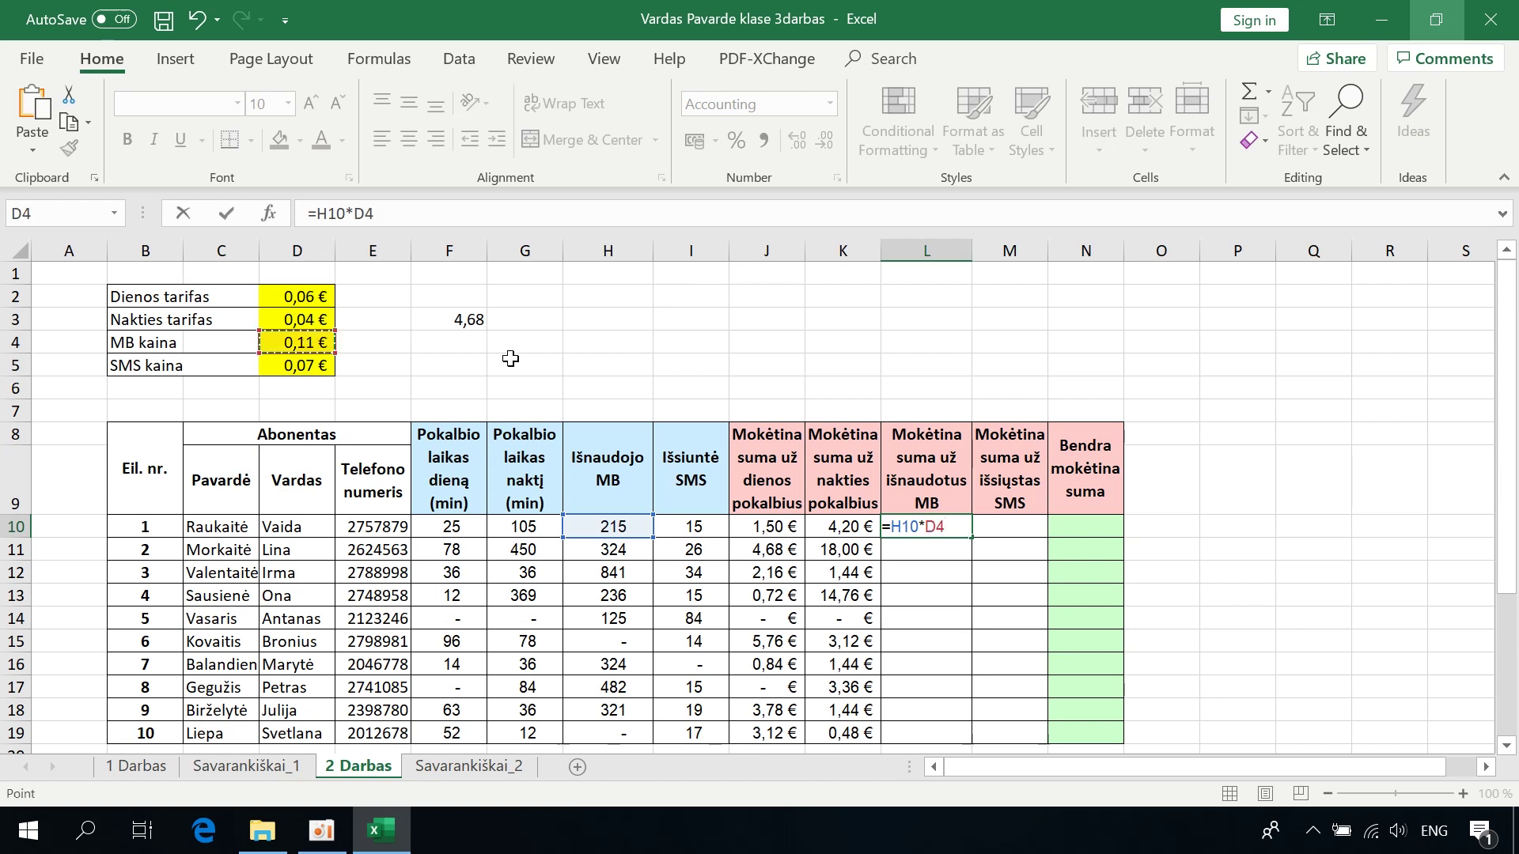
double_click(362, 214)
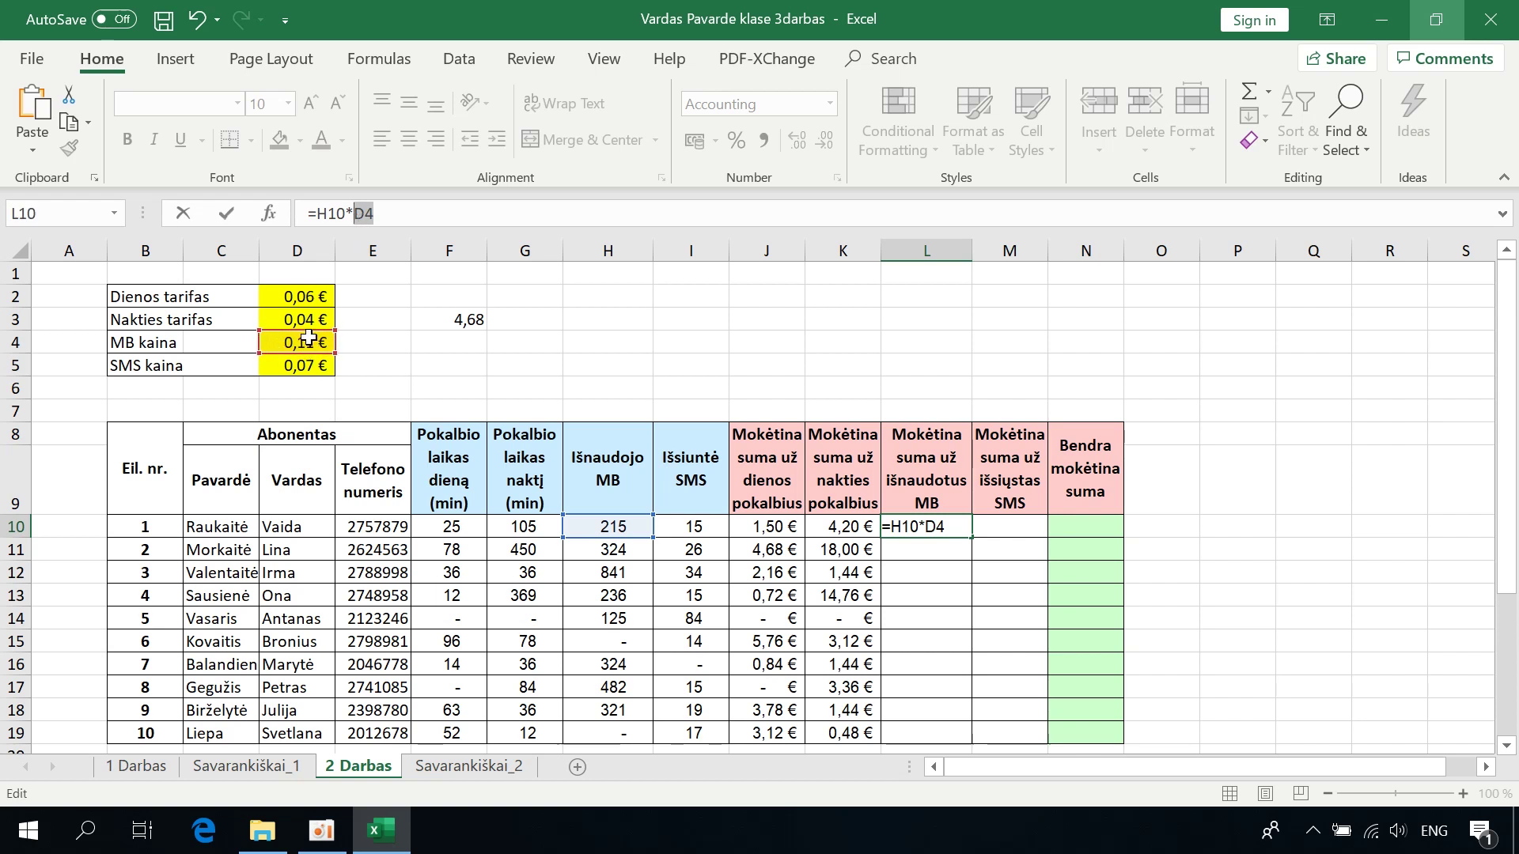
key(F4)
key(Return)
click(940, 524)
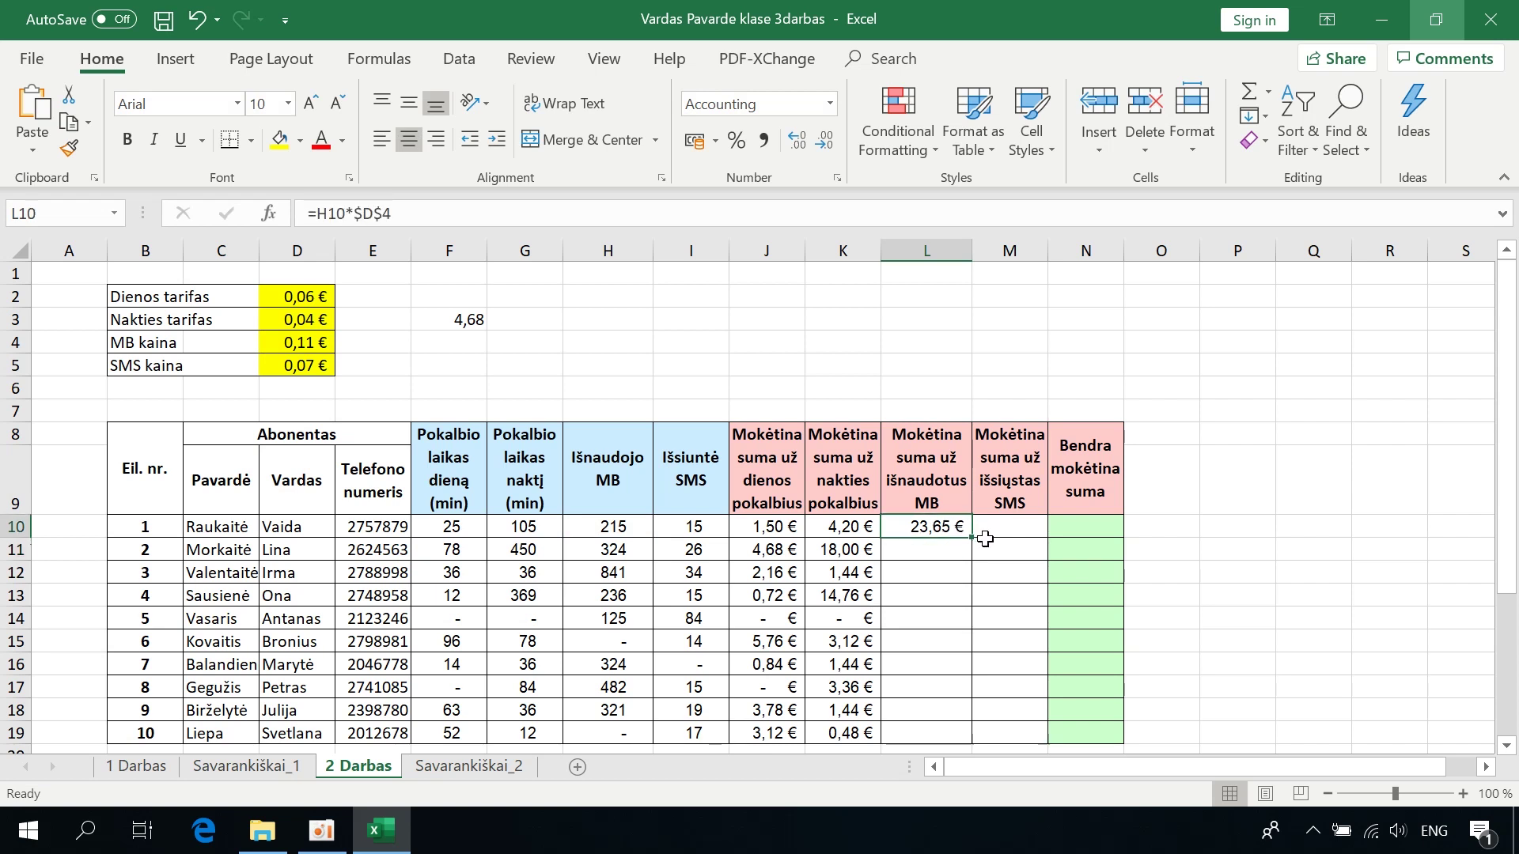
drag(971, 537, 942, 736)
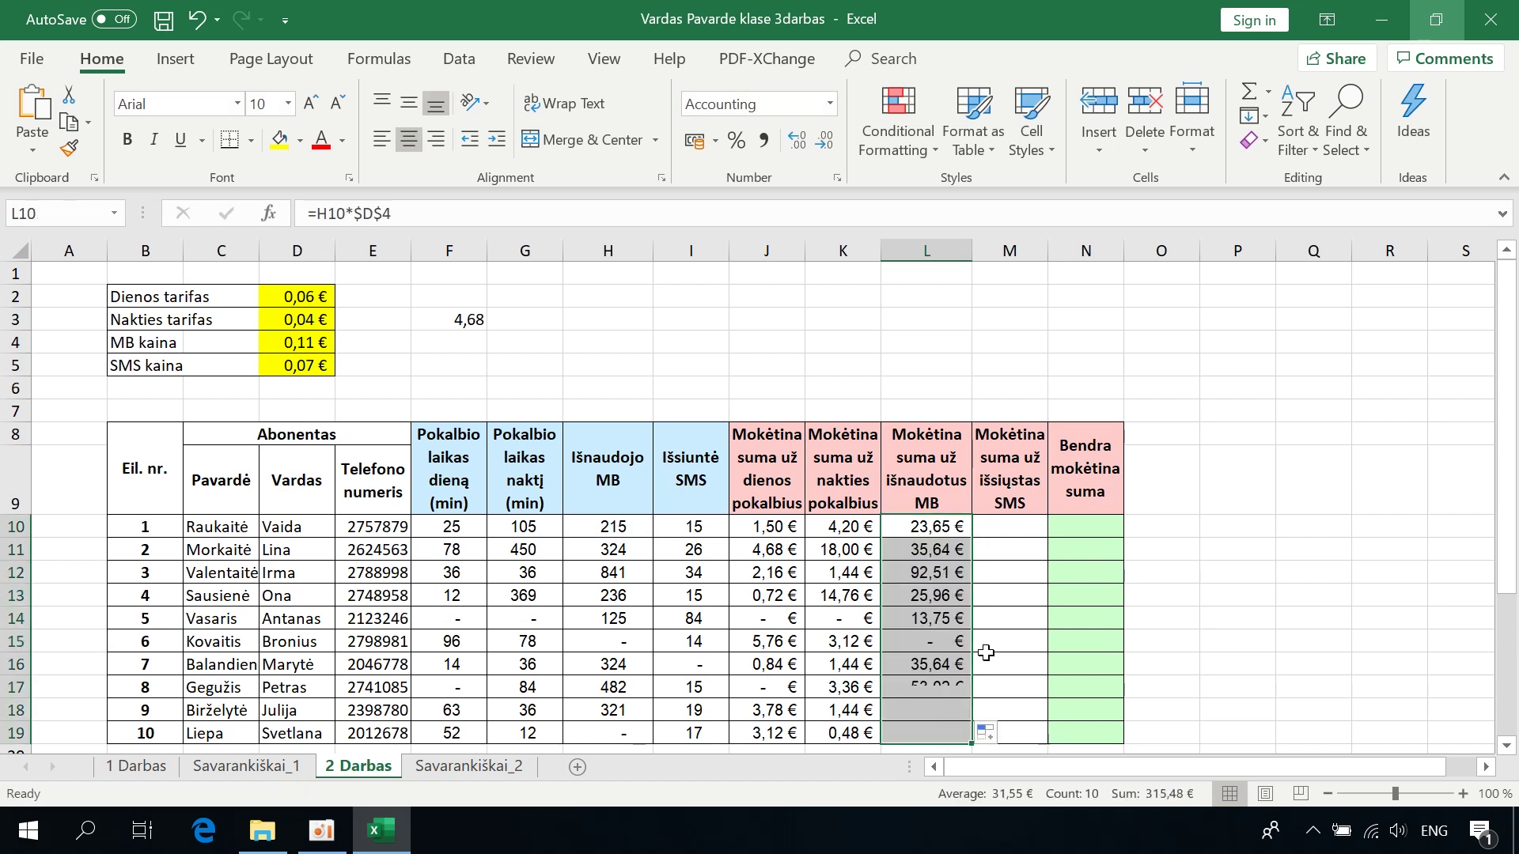
click(913, 680)
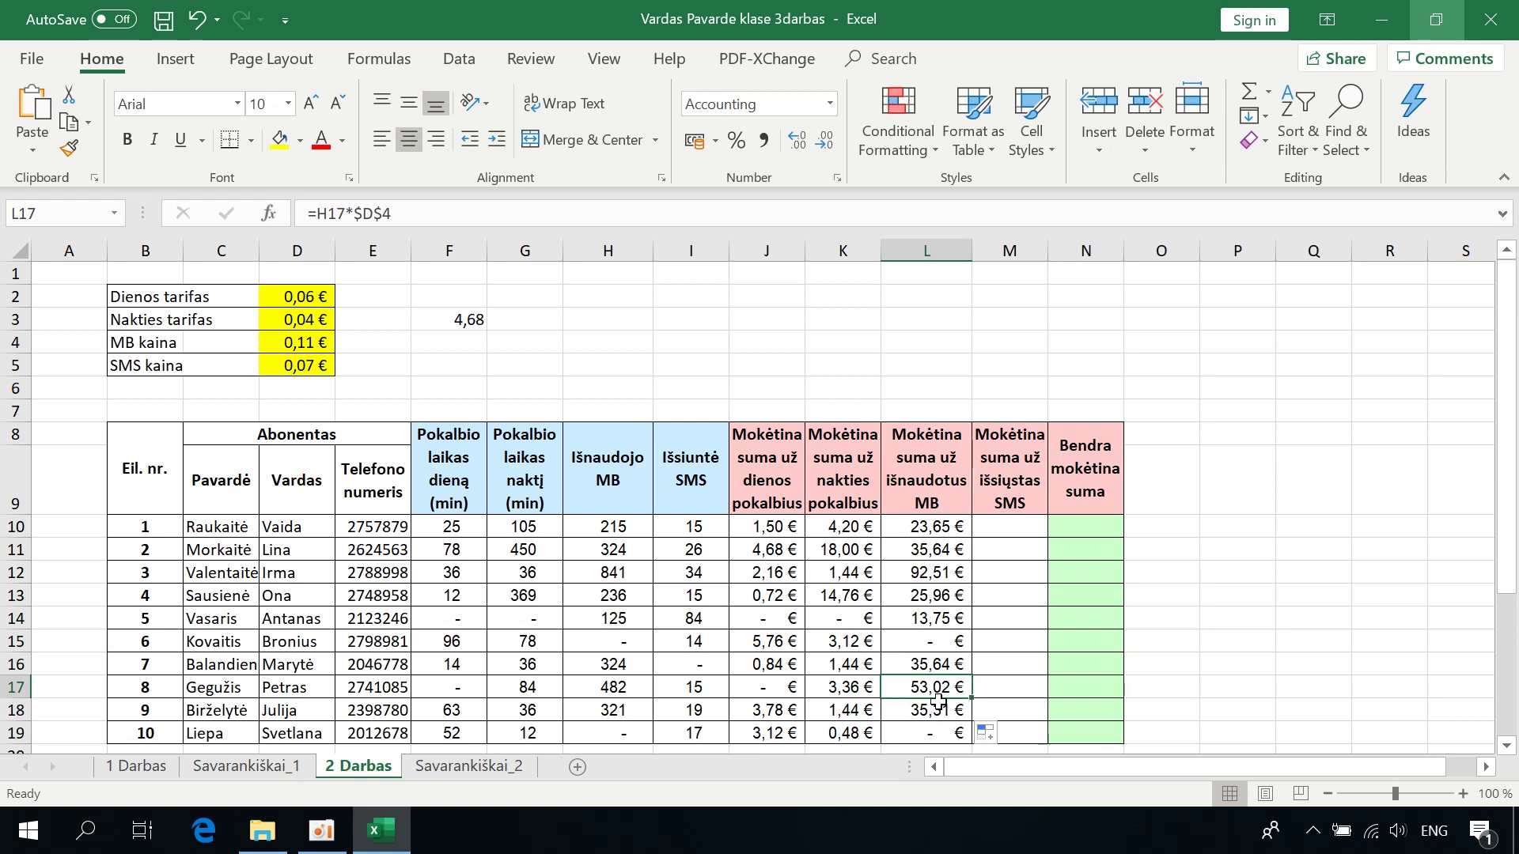
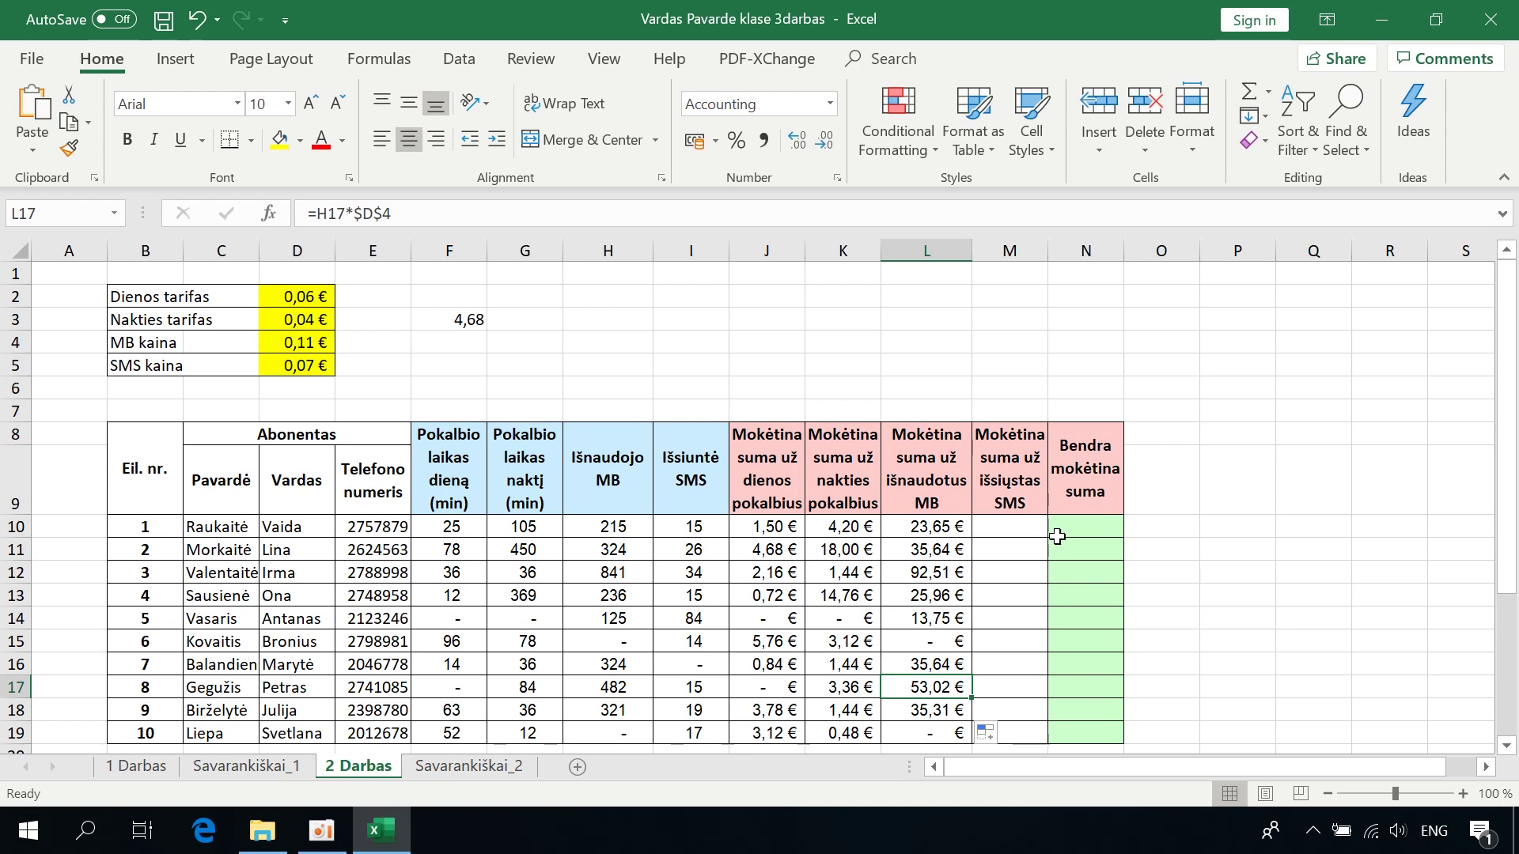
- Enter =I10*$D$5 in M10 to charge the first subscriber's SMS at the fixed price
click(1003, 527)
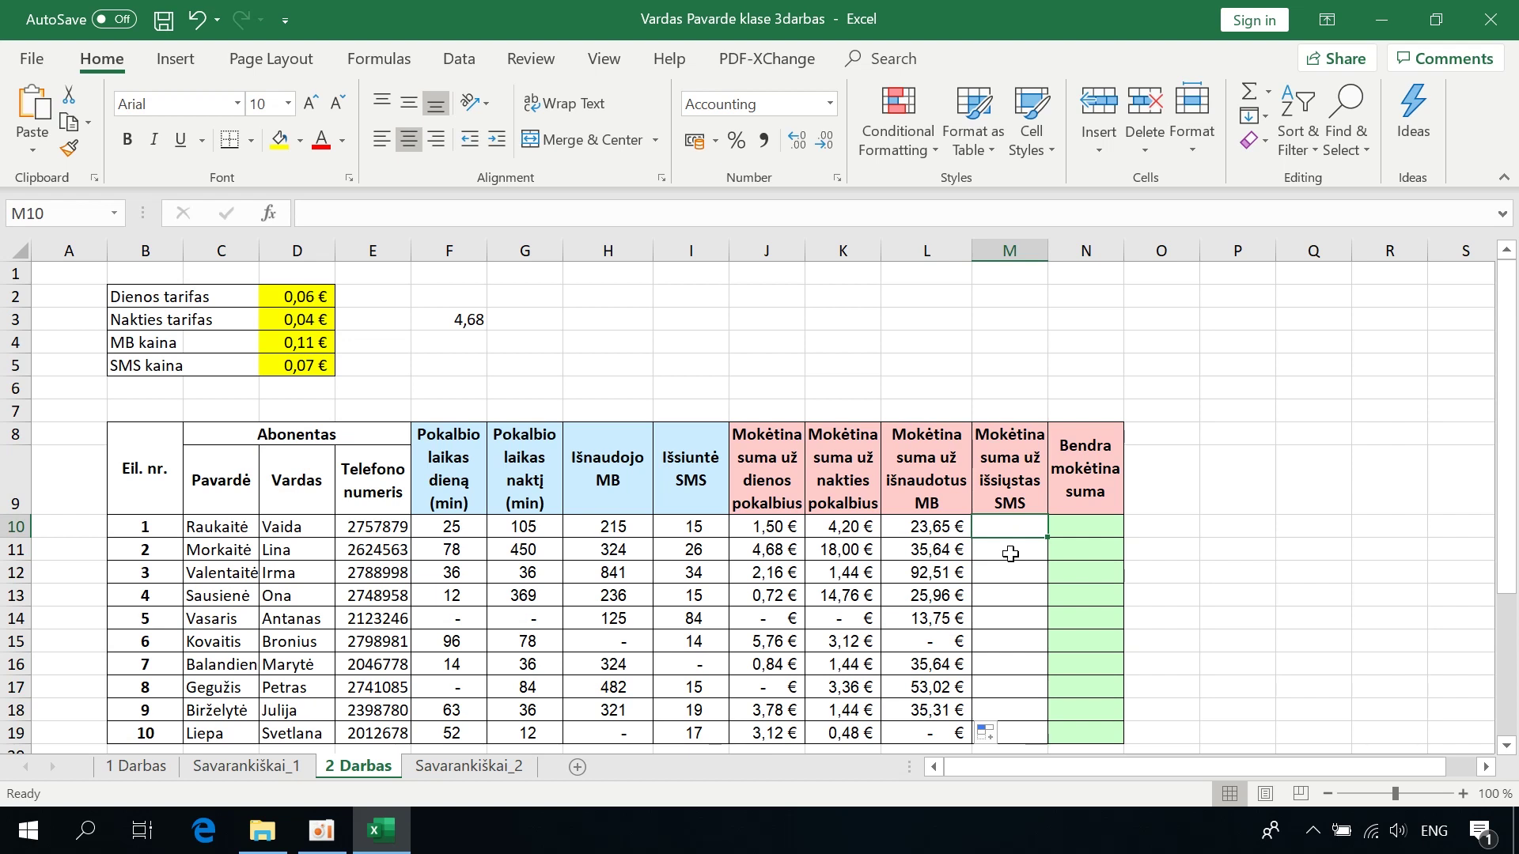
text(=)
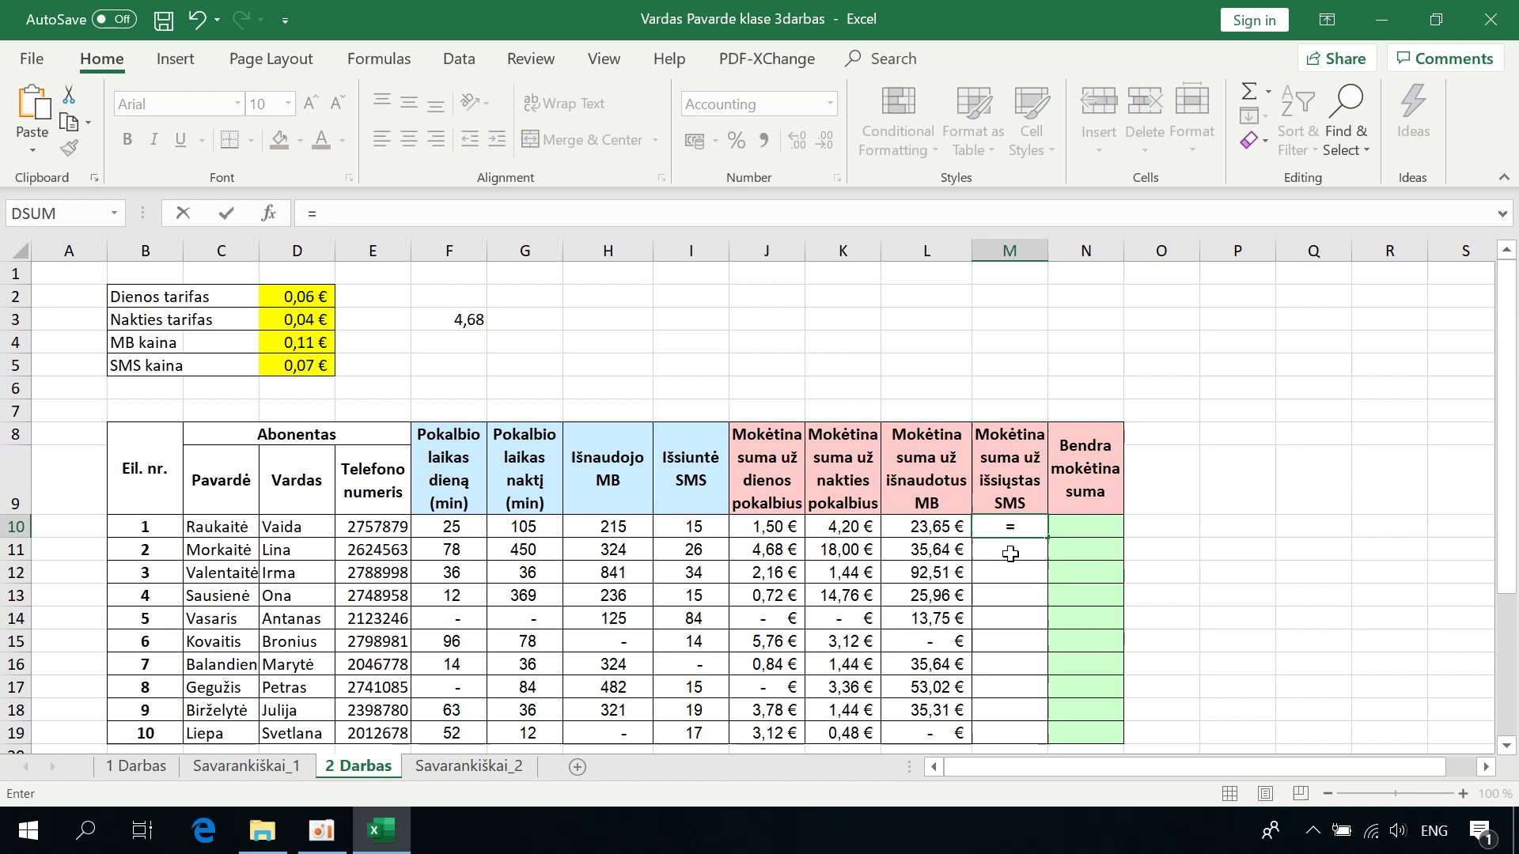
click(687, 529)
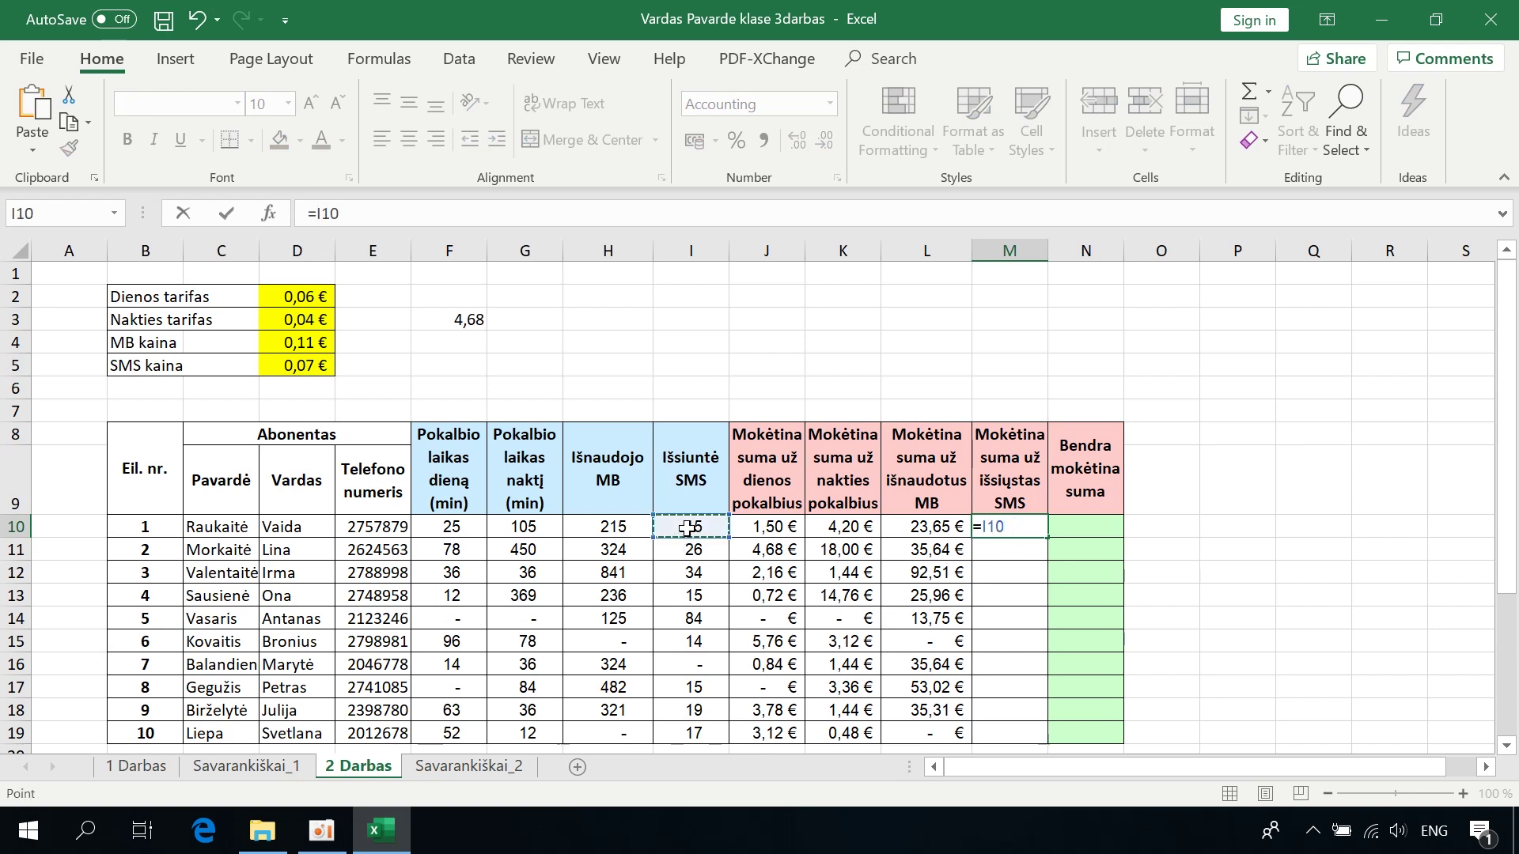
text(*)
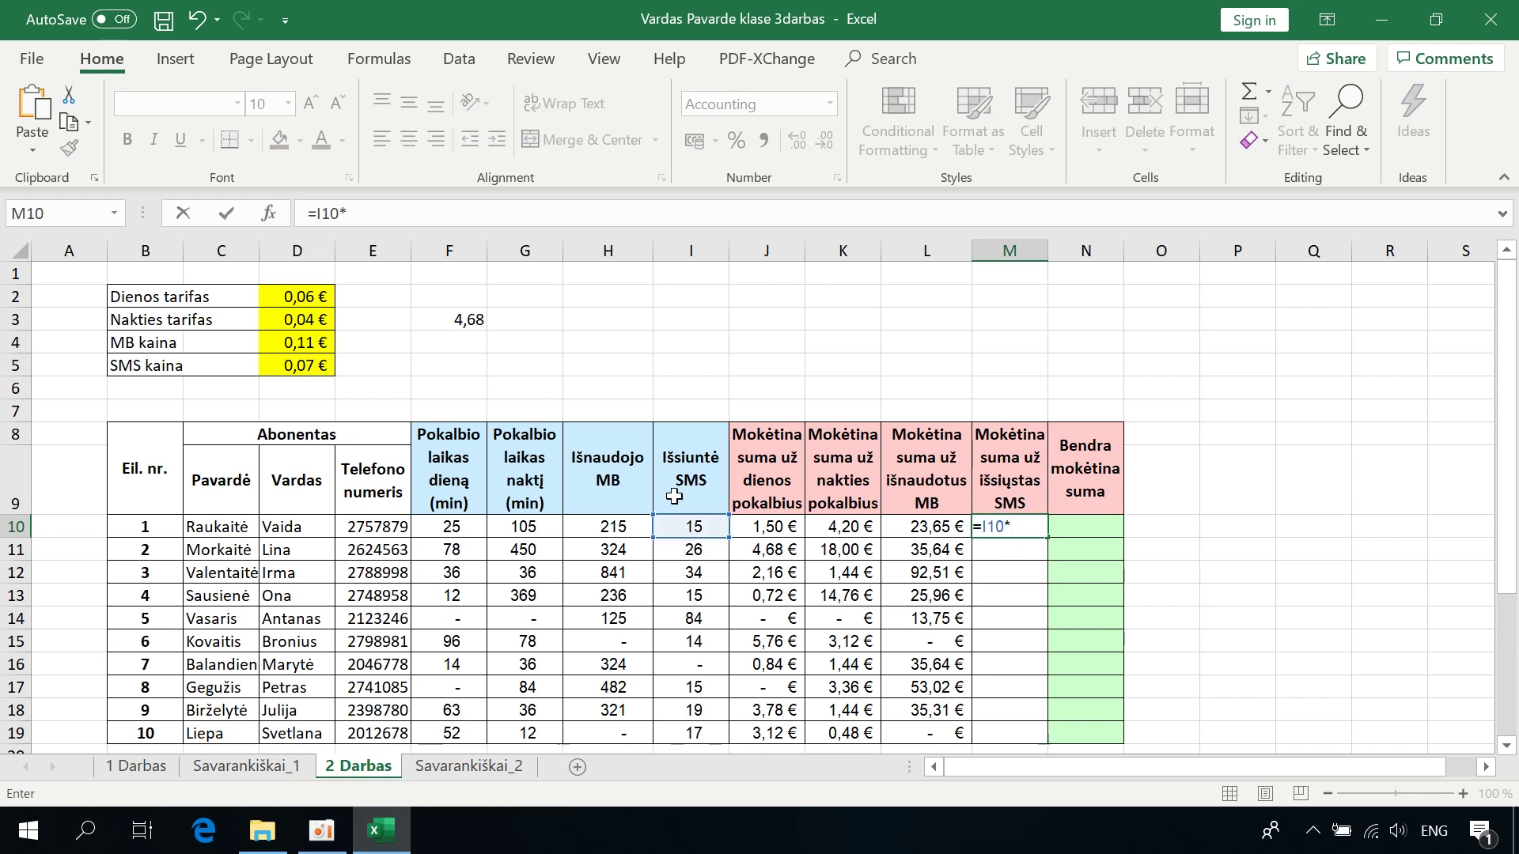
click(291, 363)
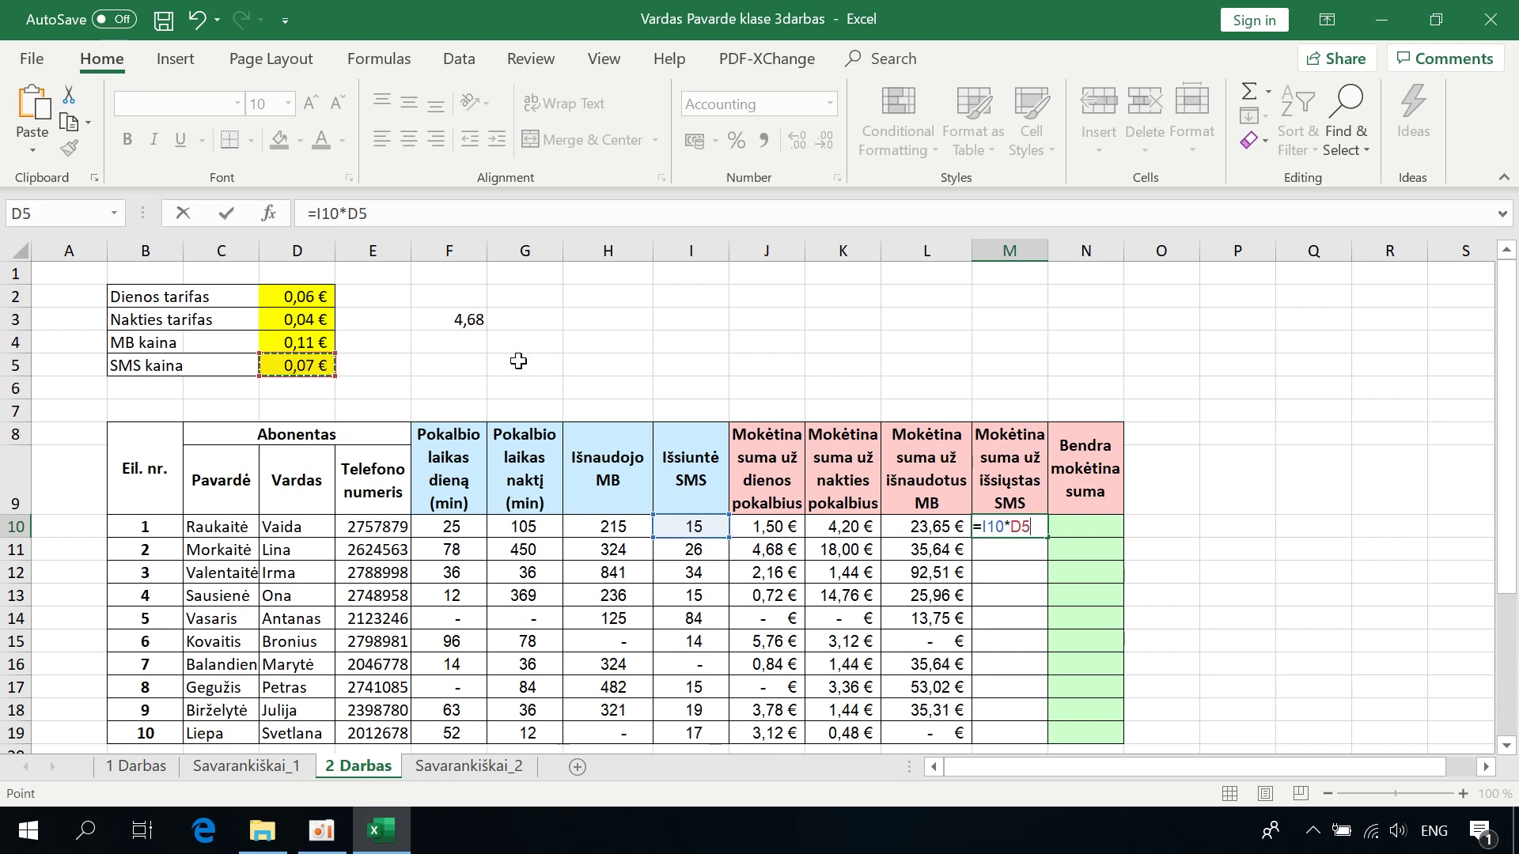
double_click(348, 220)
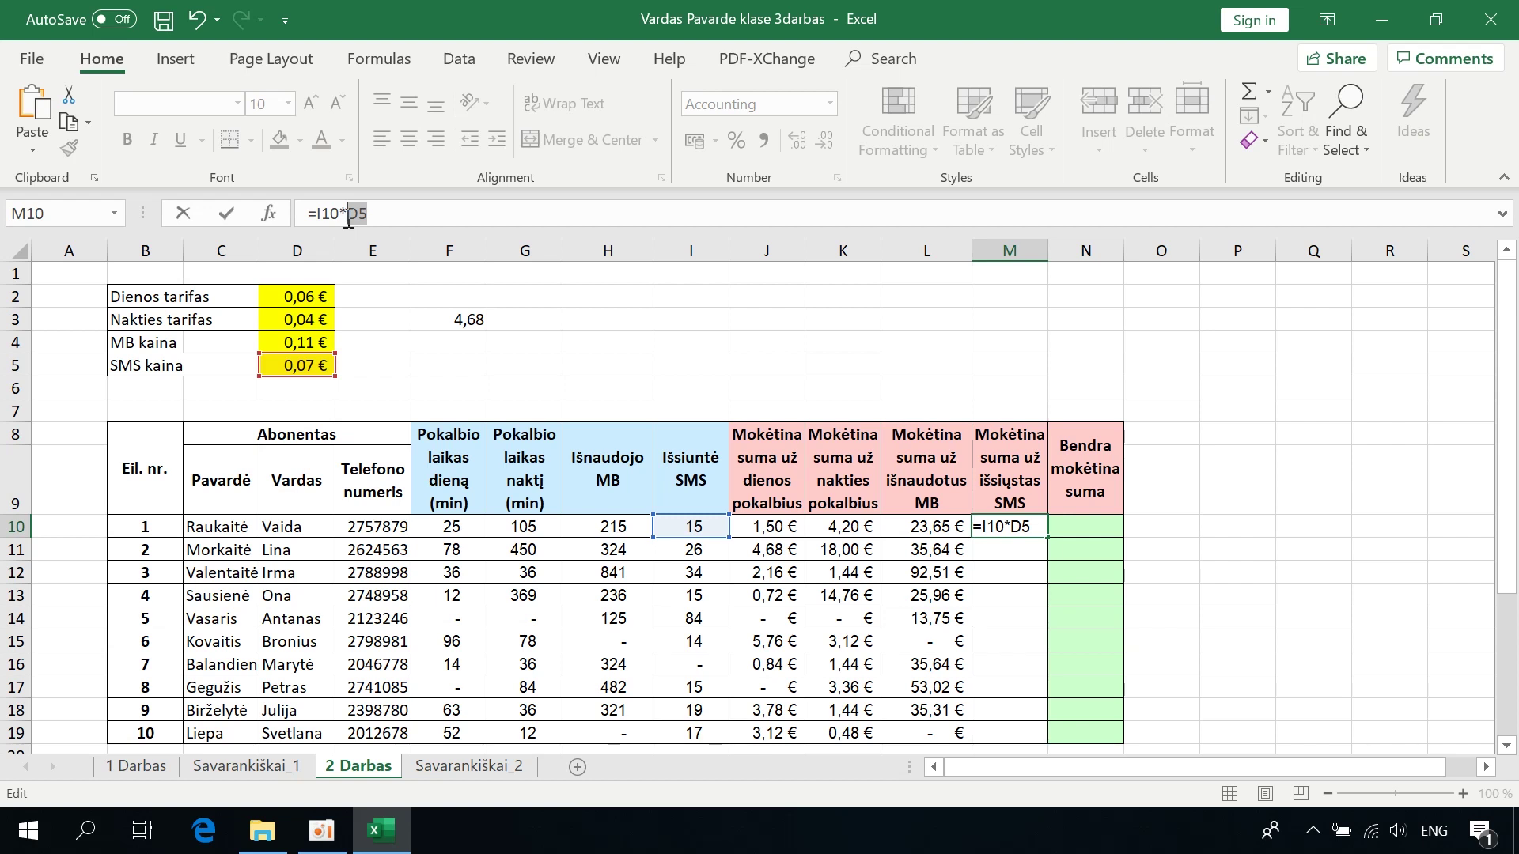
key(F4)
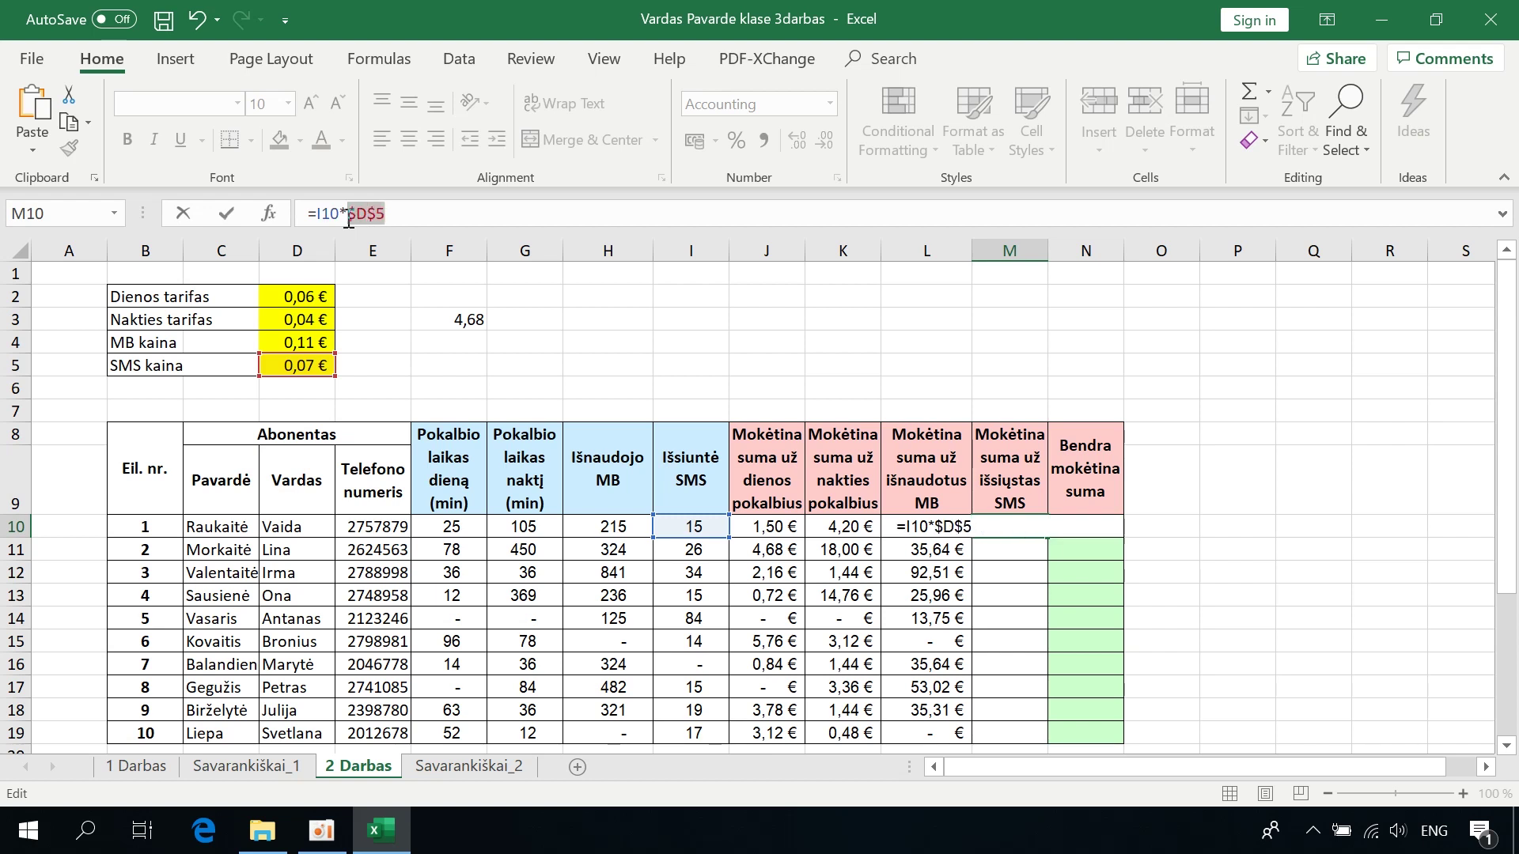
key(Return)
- Copy the SMS charge formula down to M19 and check the copied results
click(1019, 532)
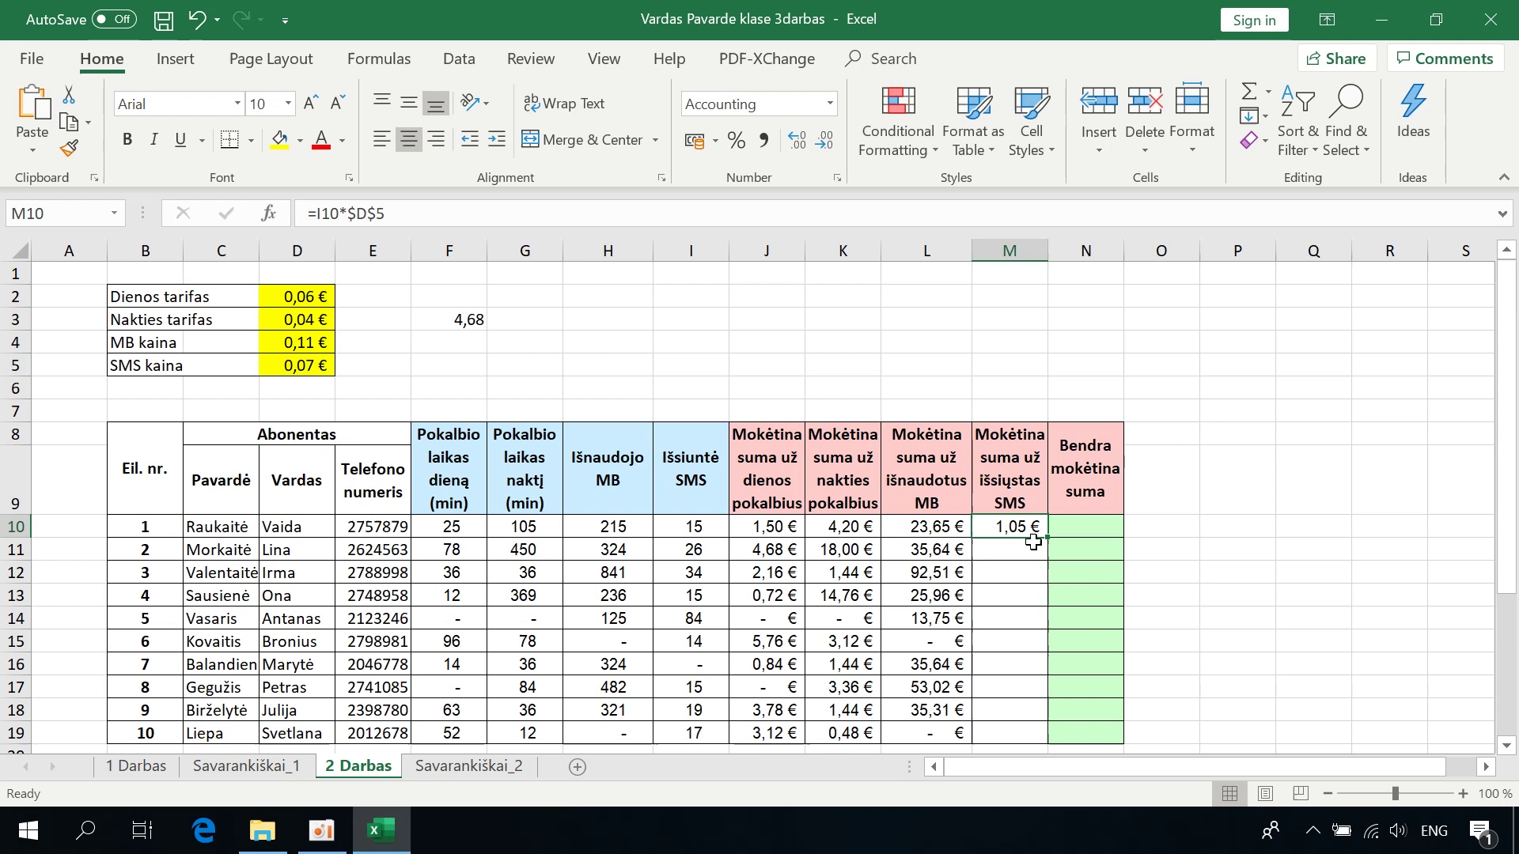
drag(1046, 537, 1033, 746)
click(983, 621)
click(1020, 716)
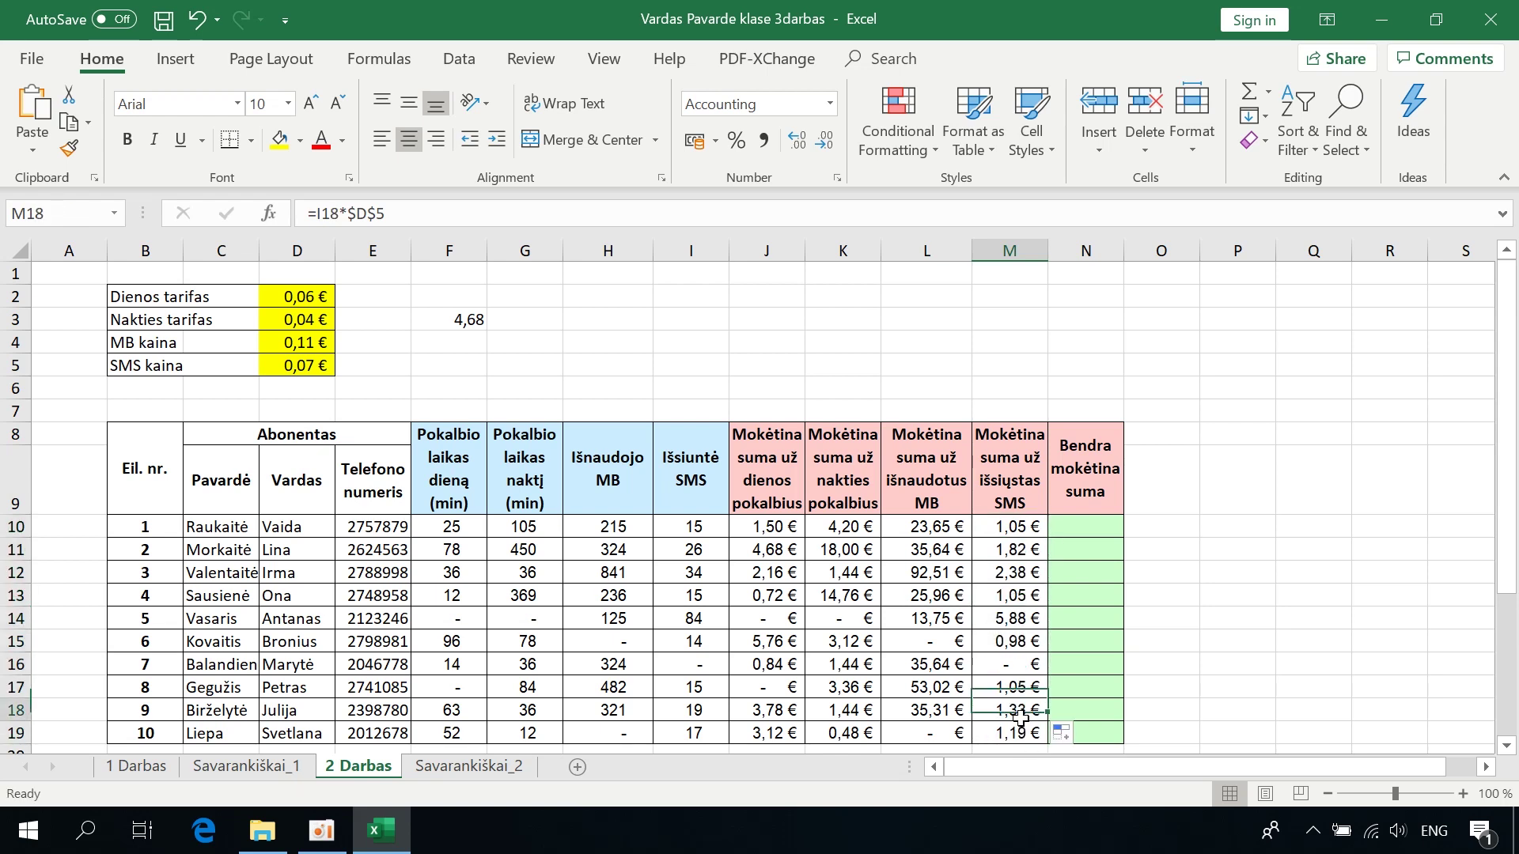
click(1016, 685)
click(1052, 531)
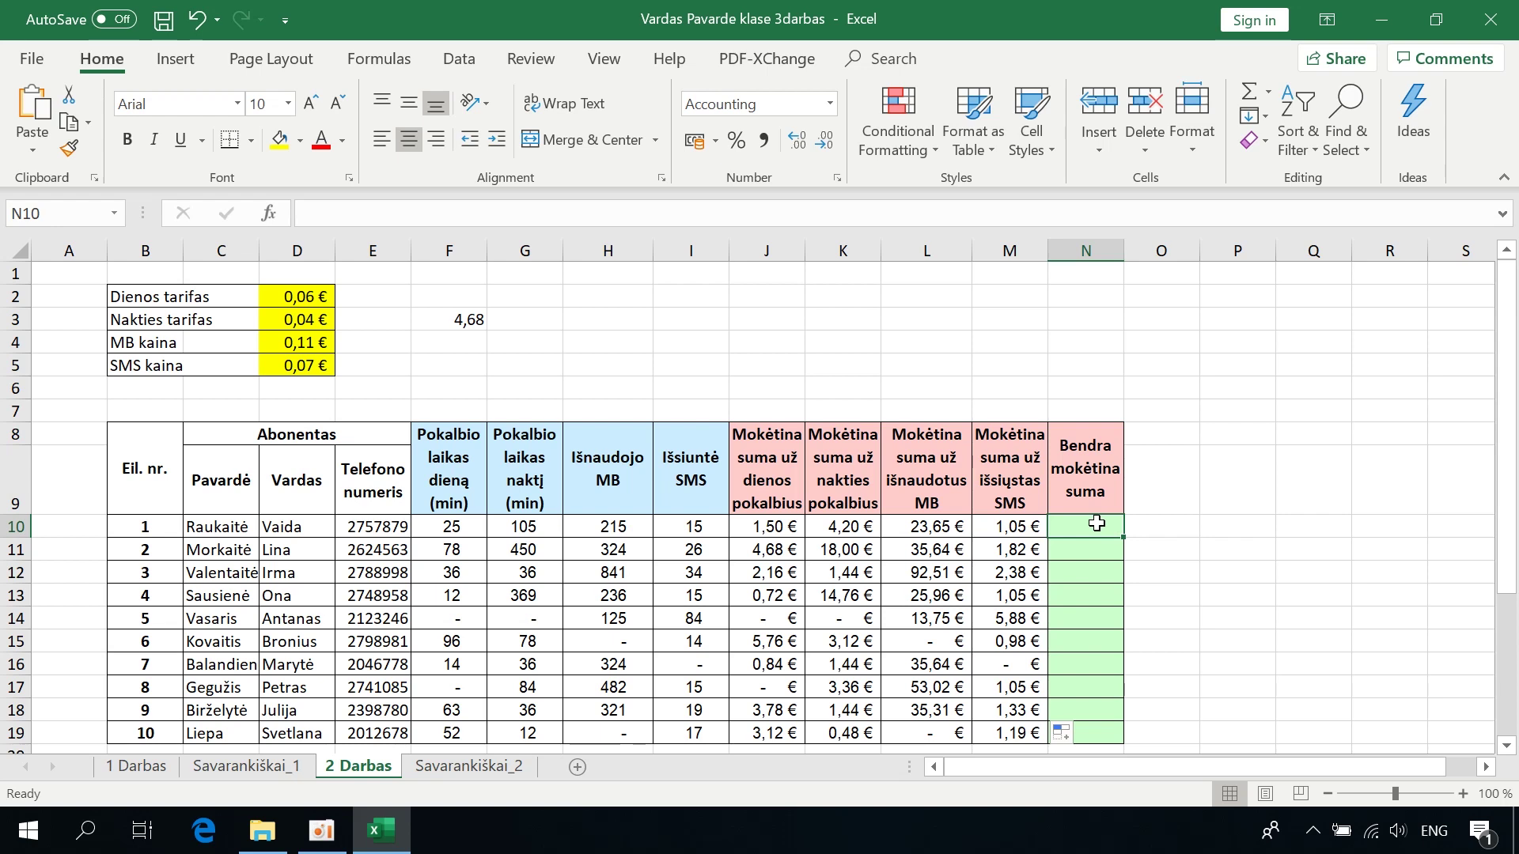
- Sum J10:M10 into N10 with AutoSum, giving the first subscriber's total of 30,40 €
drag(771, 528, 1020, 529)
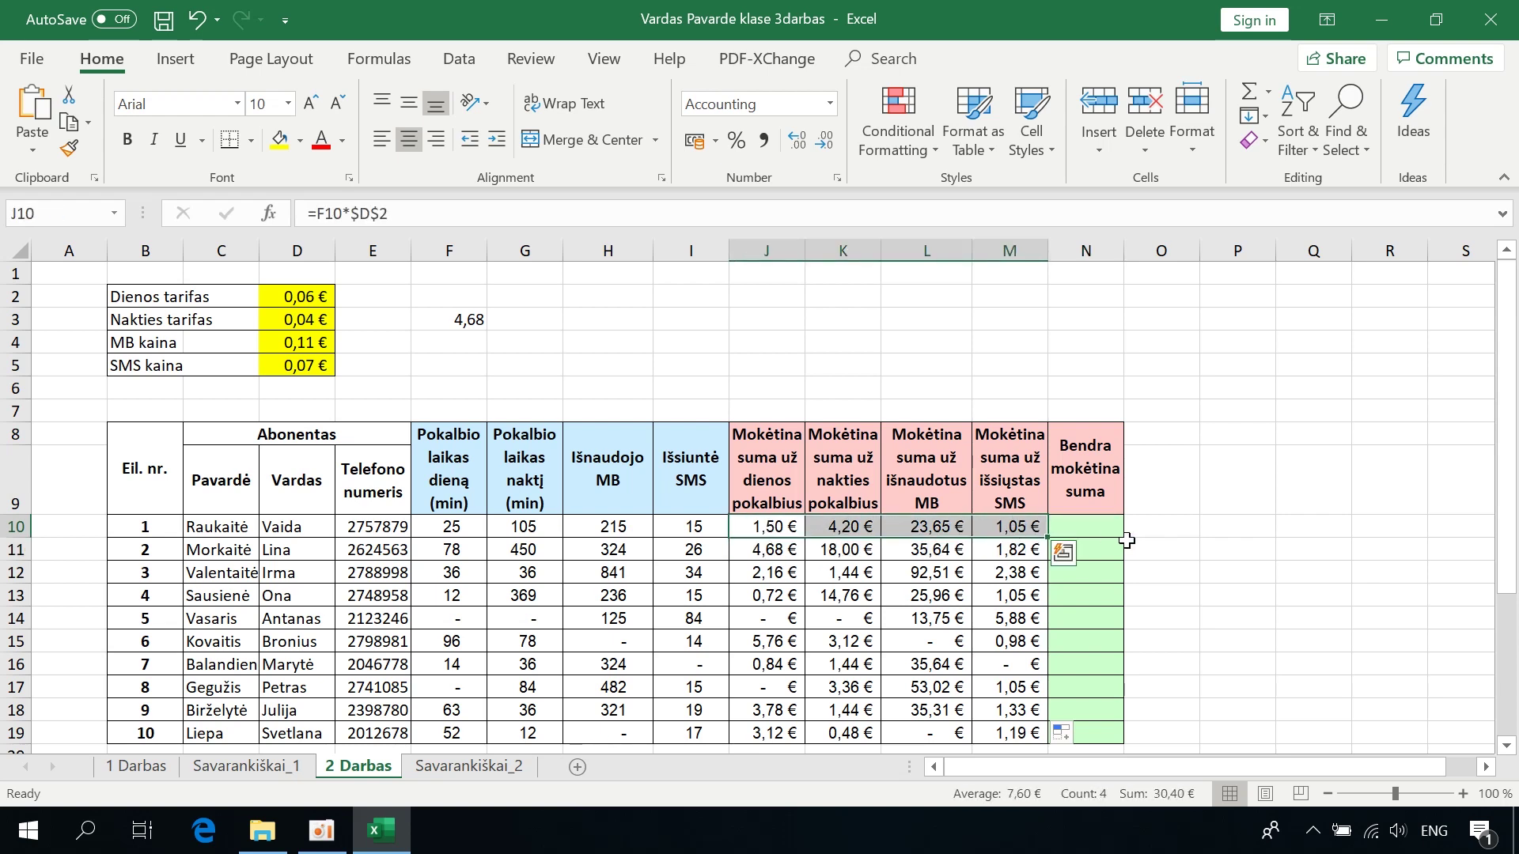
click(1268, 91)
click(1282, 121)
click(1082, 528)
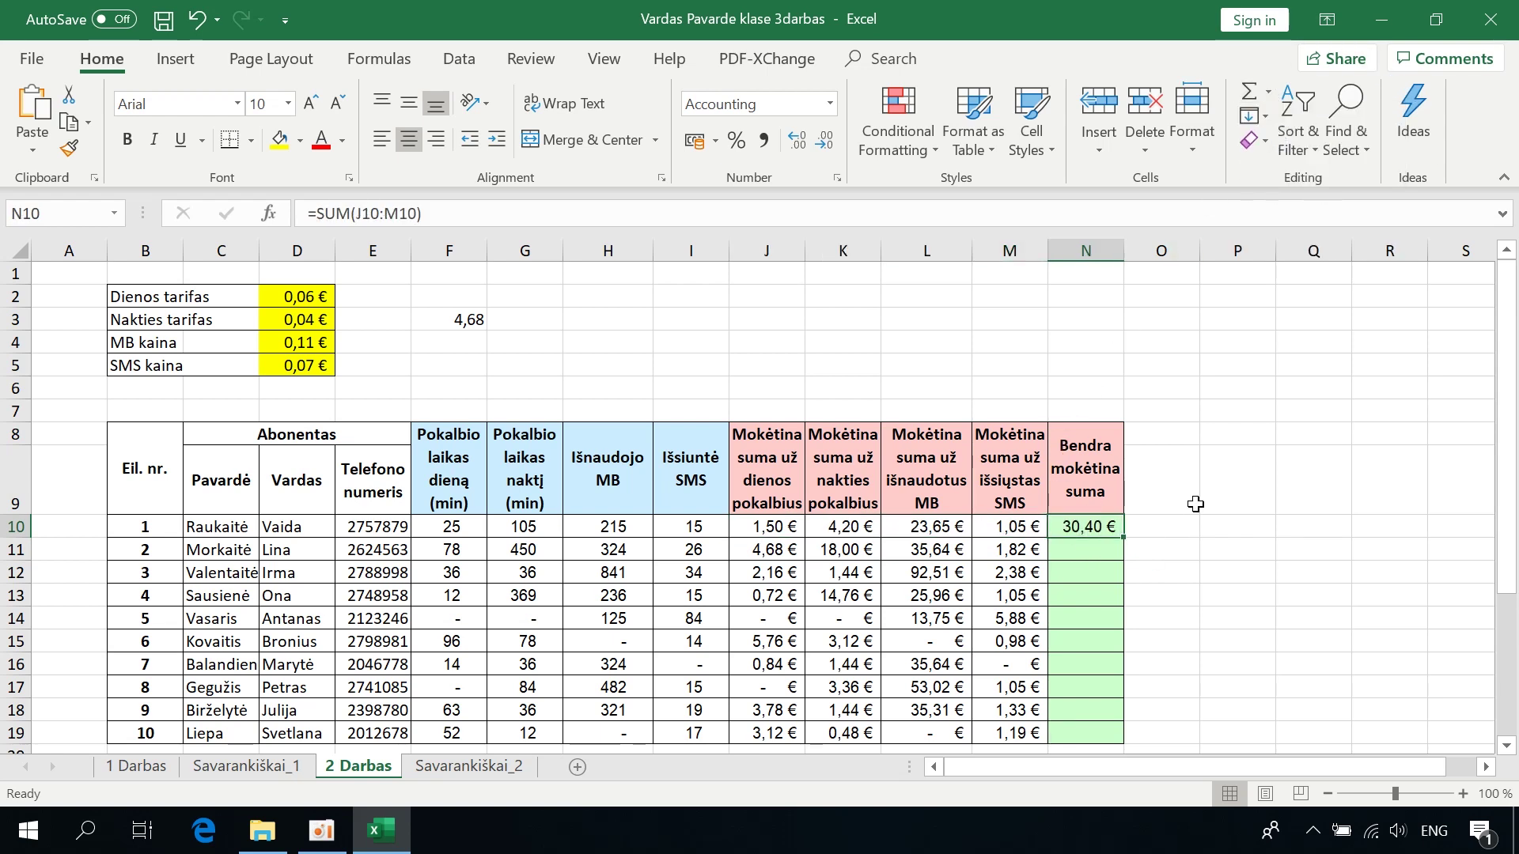
- Copy the total formula down to N19 and check the copied formulas
scroll(1193, 497, down, 1)
drag(1124, 469, 1113, 676)
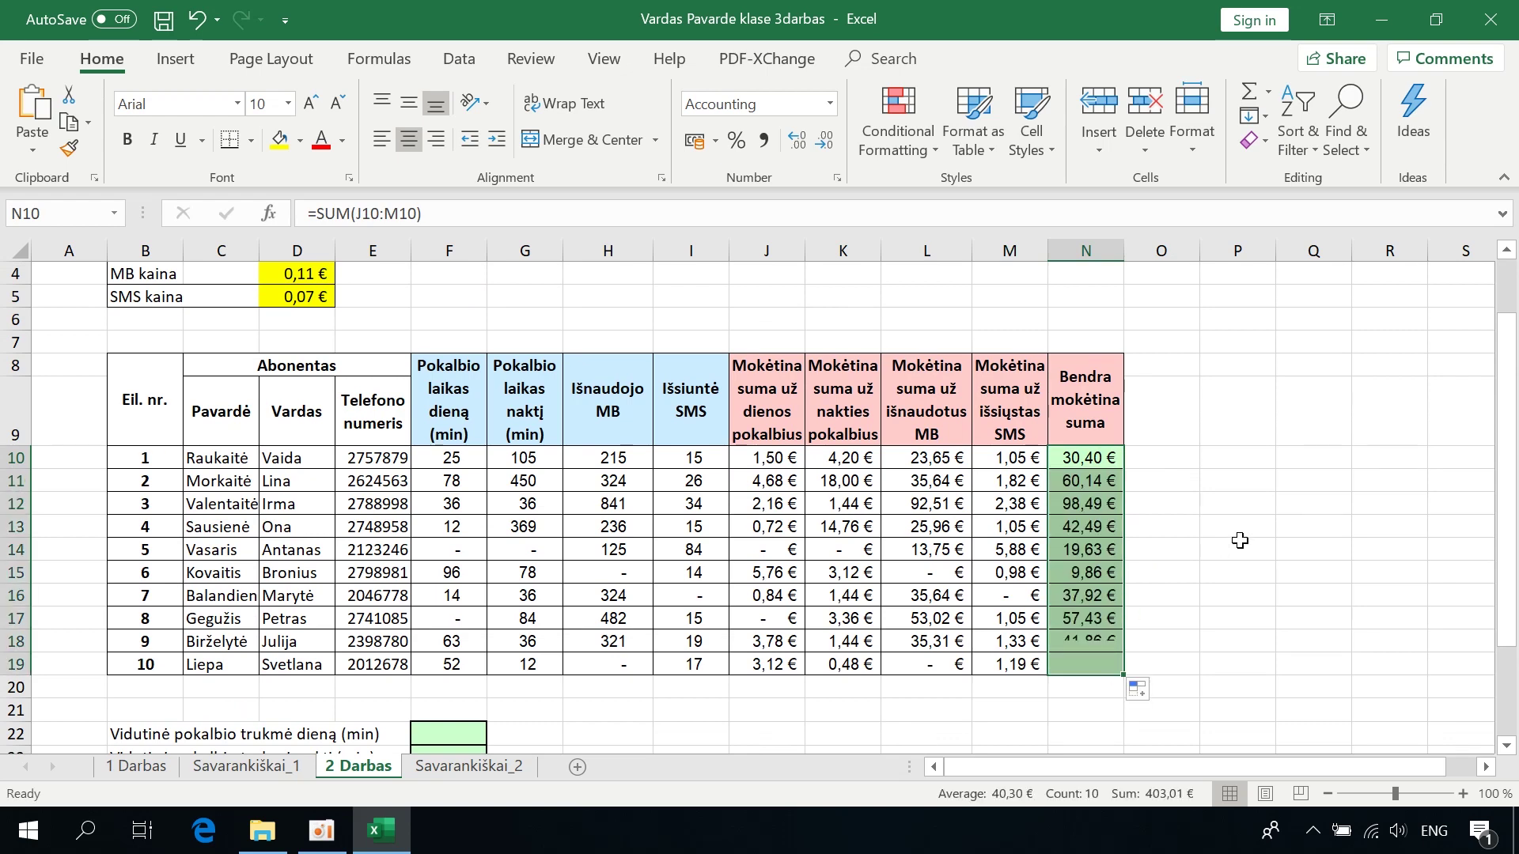
click(1090, 503)
click(1081, 550)
click(1068, 599)
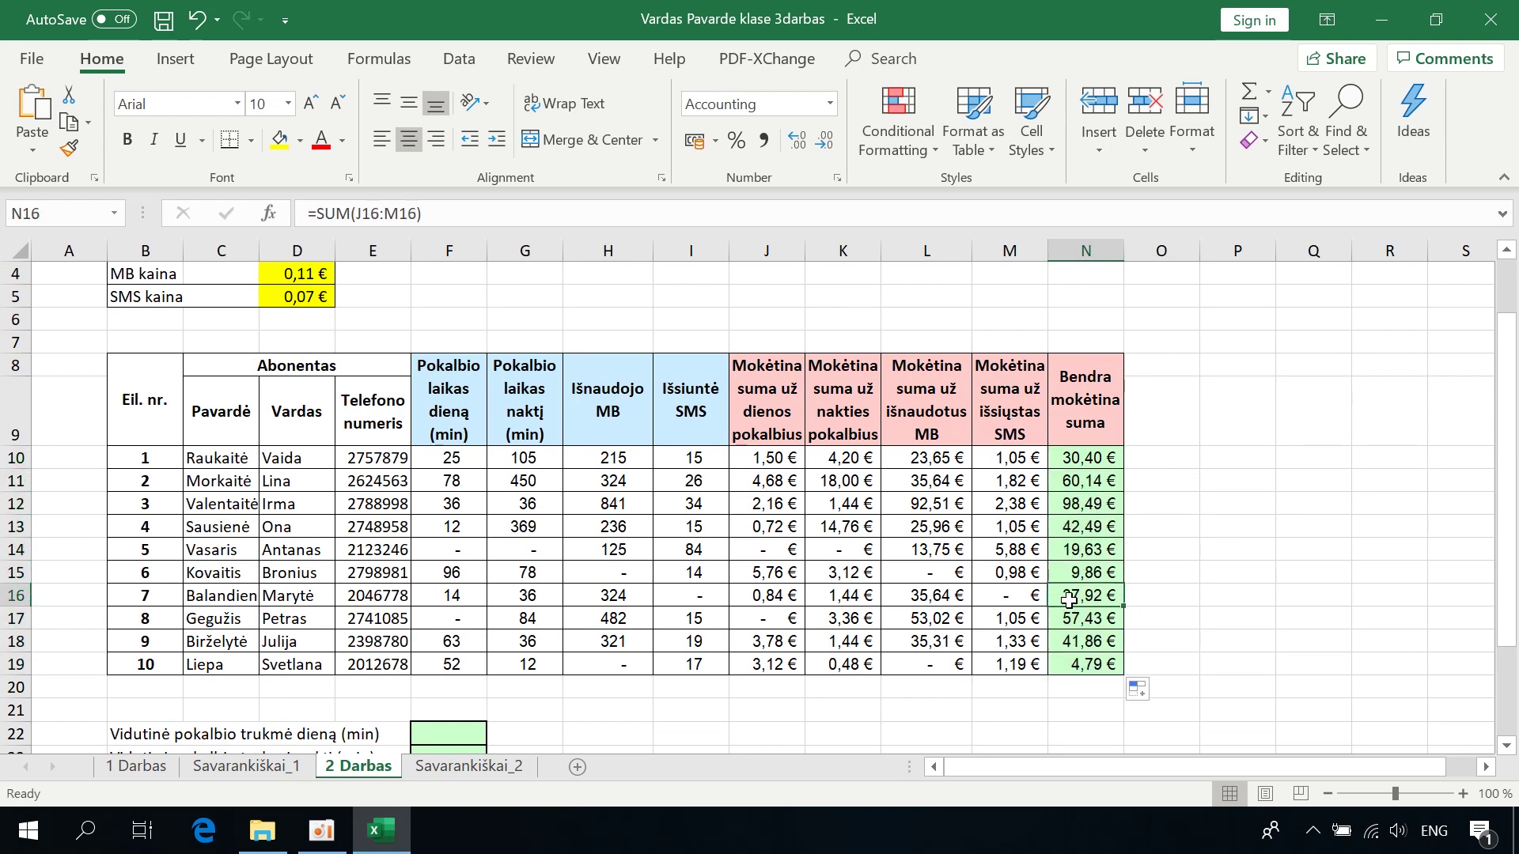
click(1079, 645)
click(1066, 565)
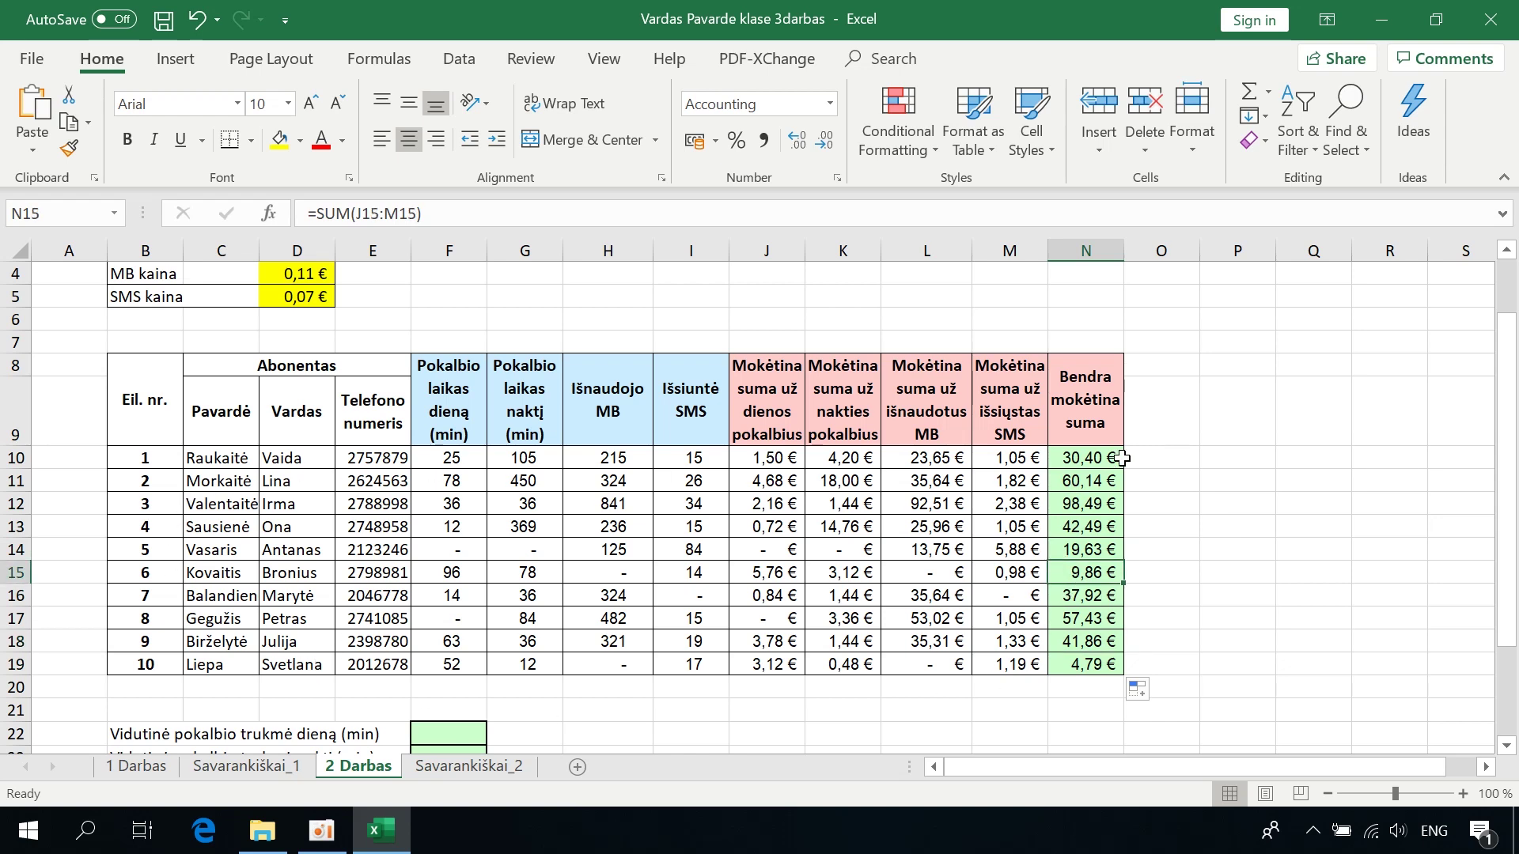
click(449, 734)
scroll(707, 644, down, 2)
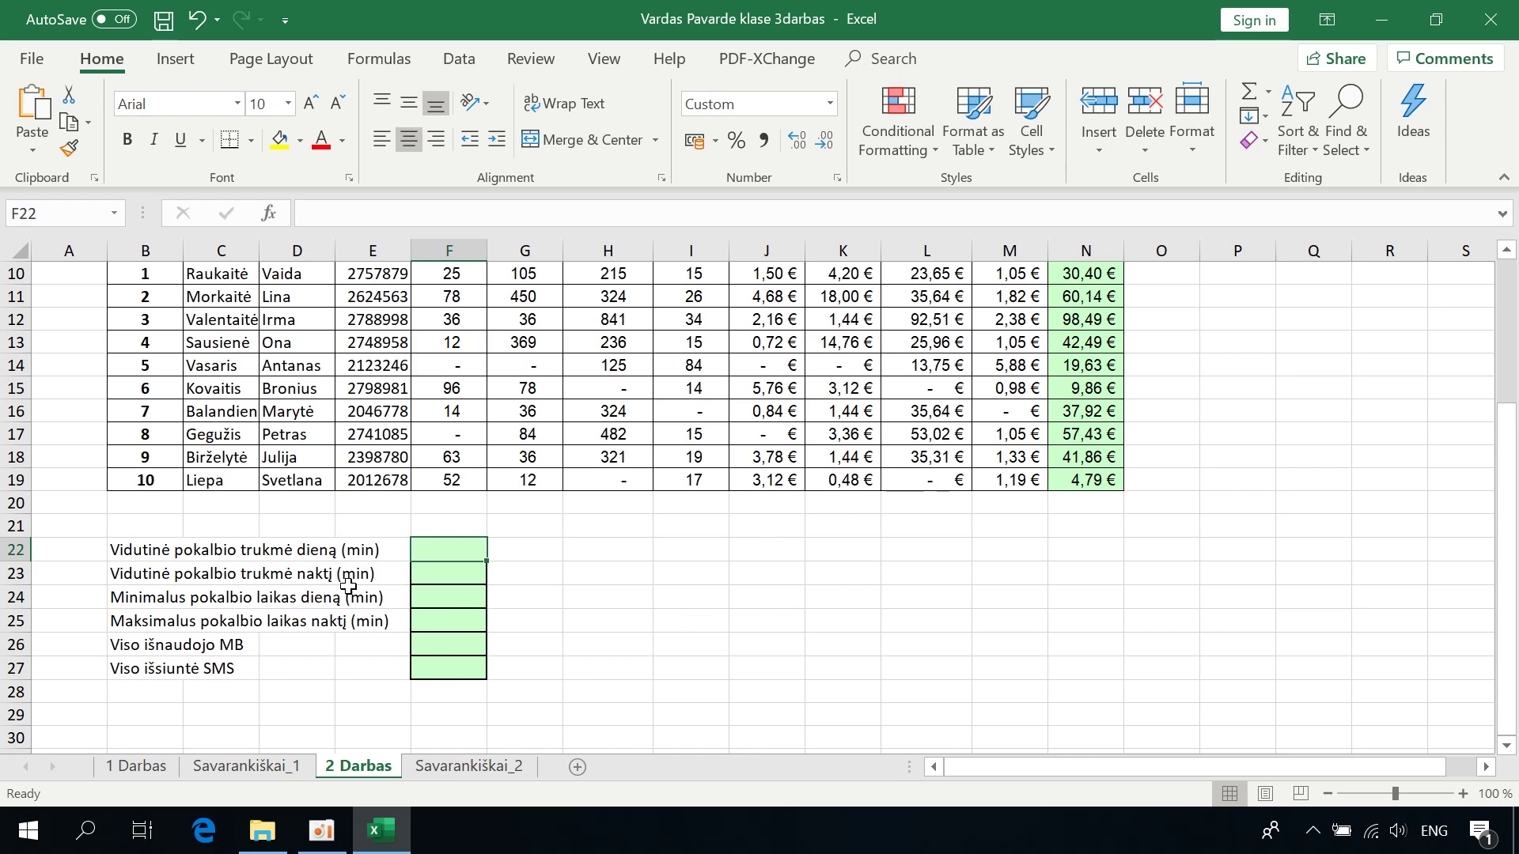
- Enter =AVERAGE(F10:F19) in F22 for the average daytime call length, showing 38
drag(451, 552, 452, 672)
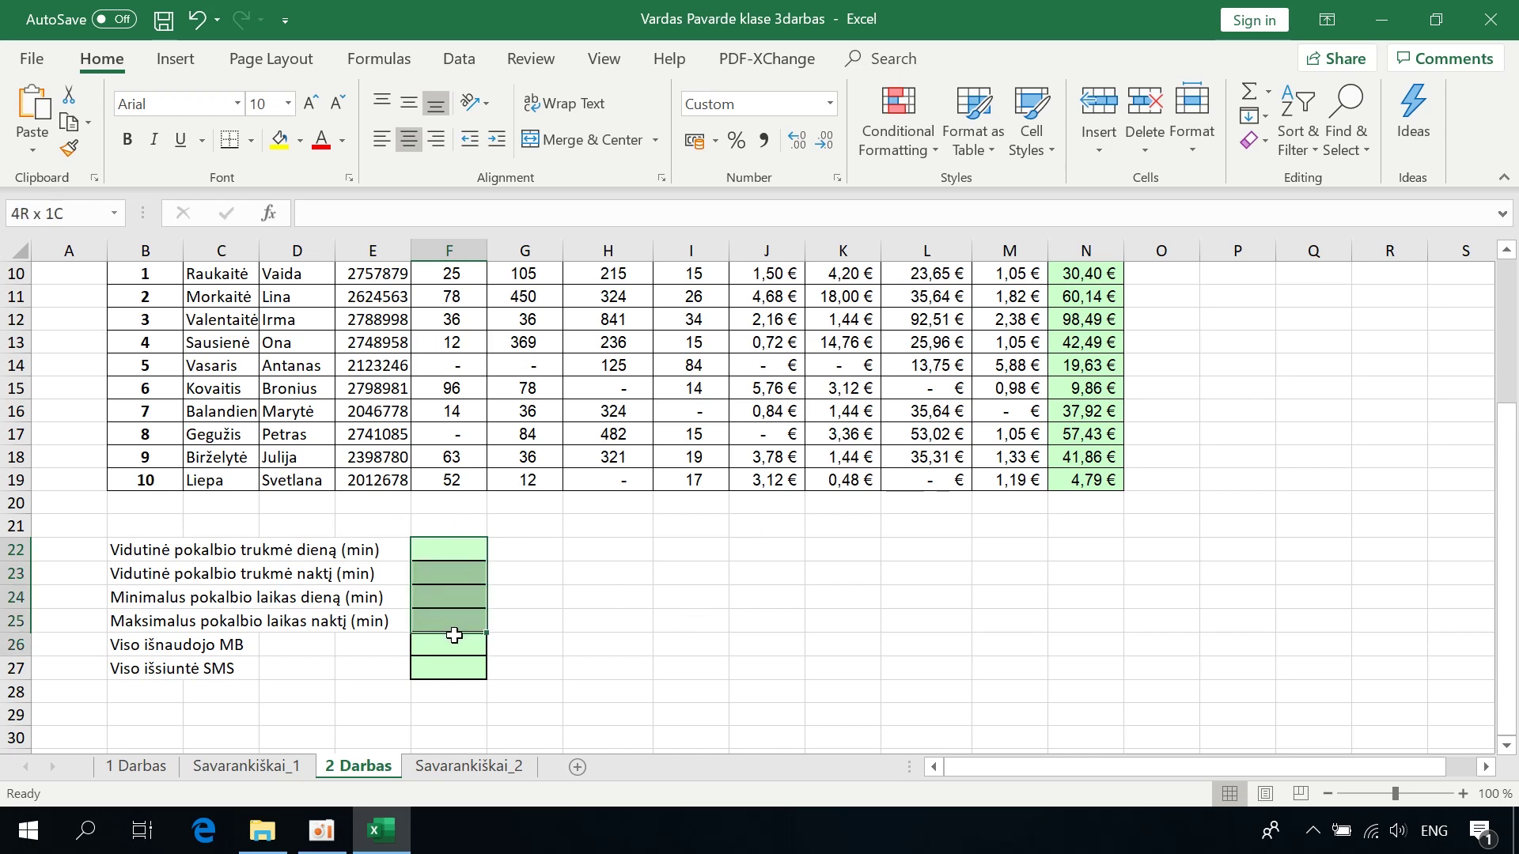
click(457, 554)
scroll(592, 590, up, 2)
scroll(589, 597, down, 1)
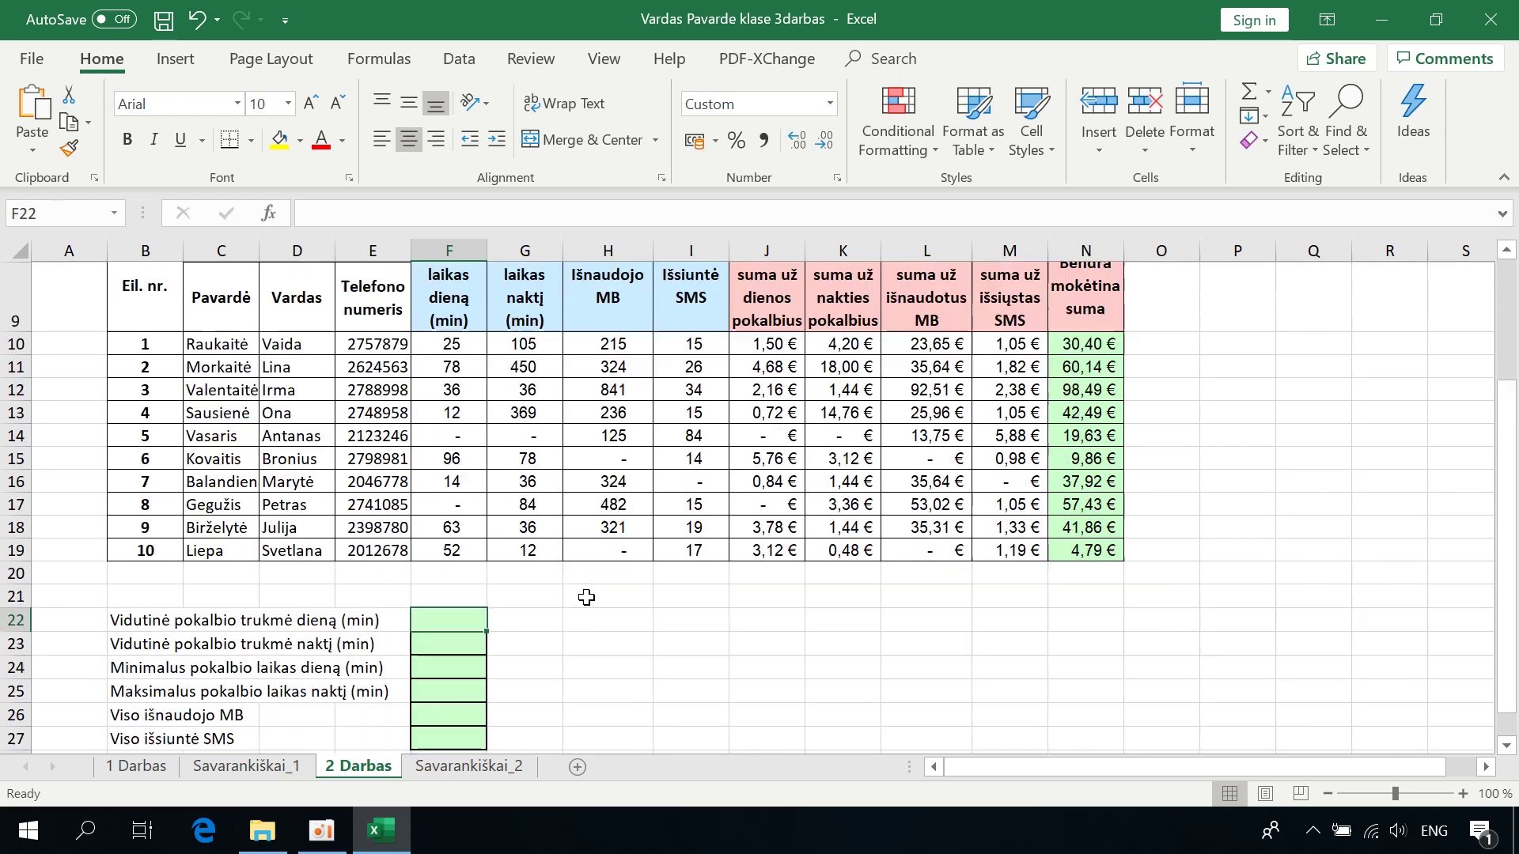
scroll(589, 598, down, 1)
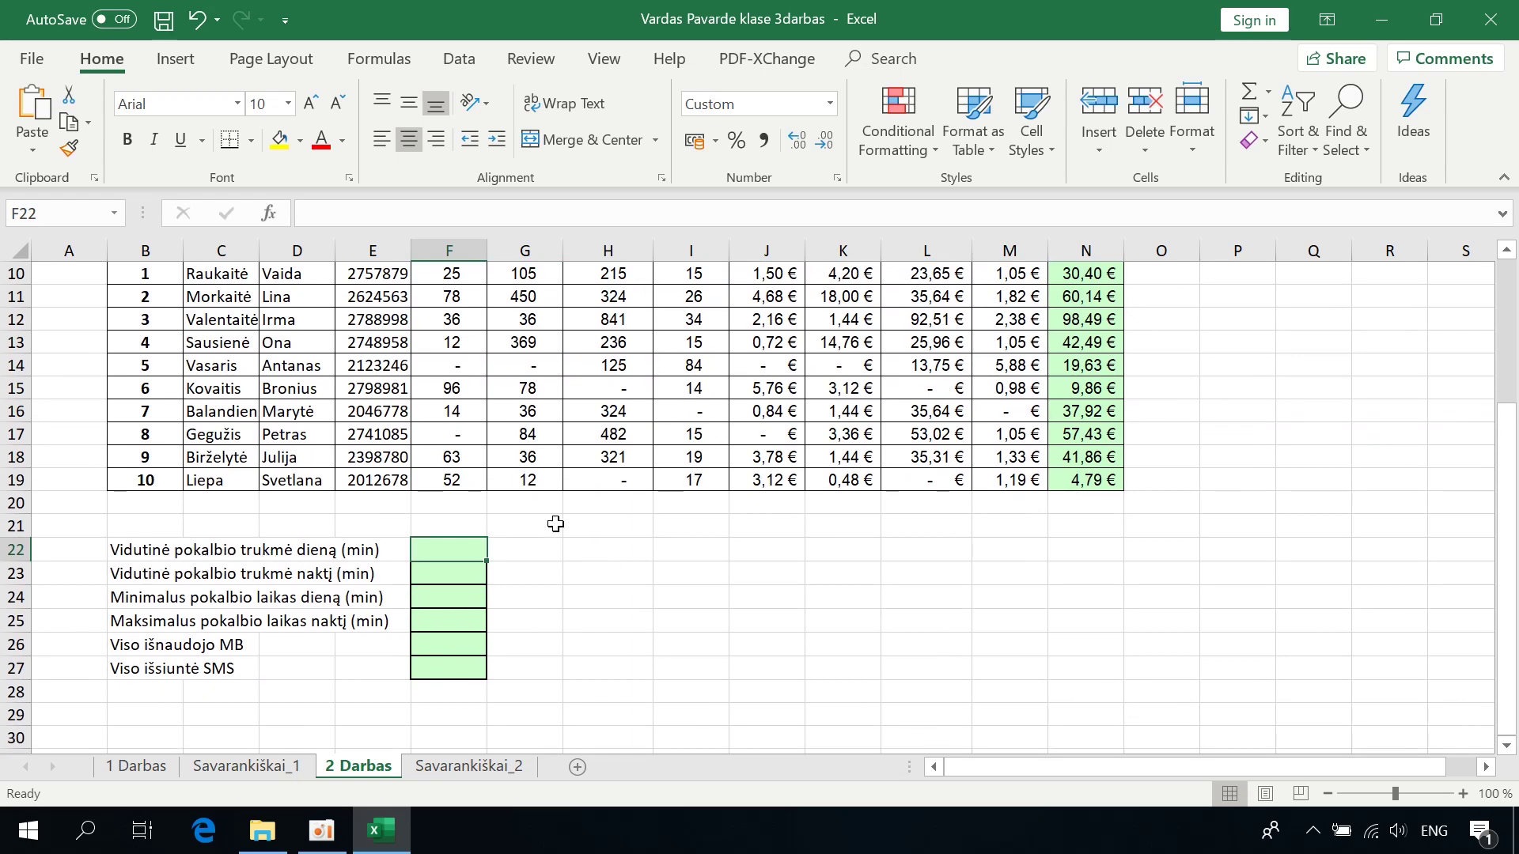
scroll(546, 553, up, 1)
drag(464, 392, 455, 621)
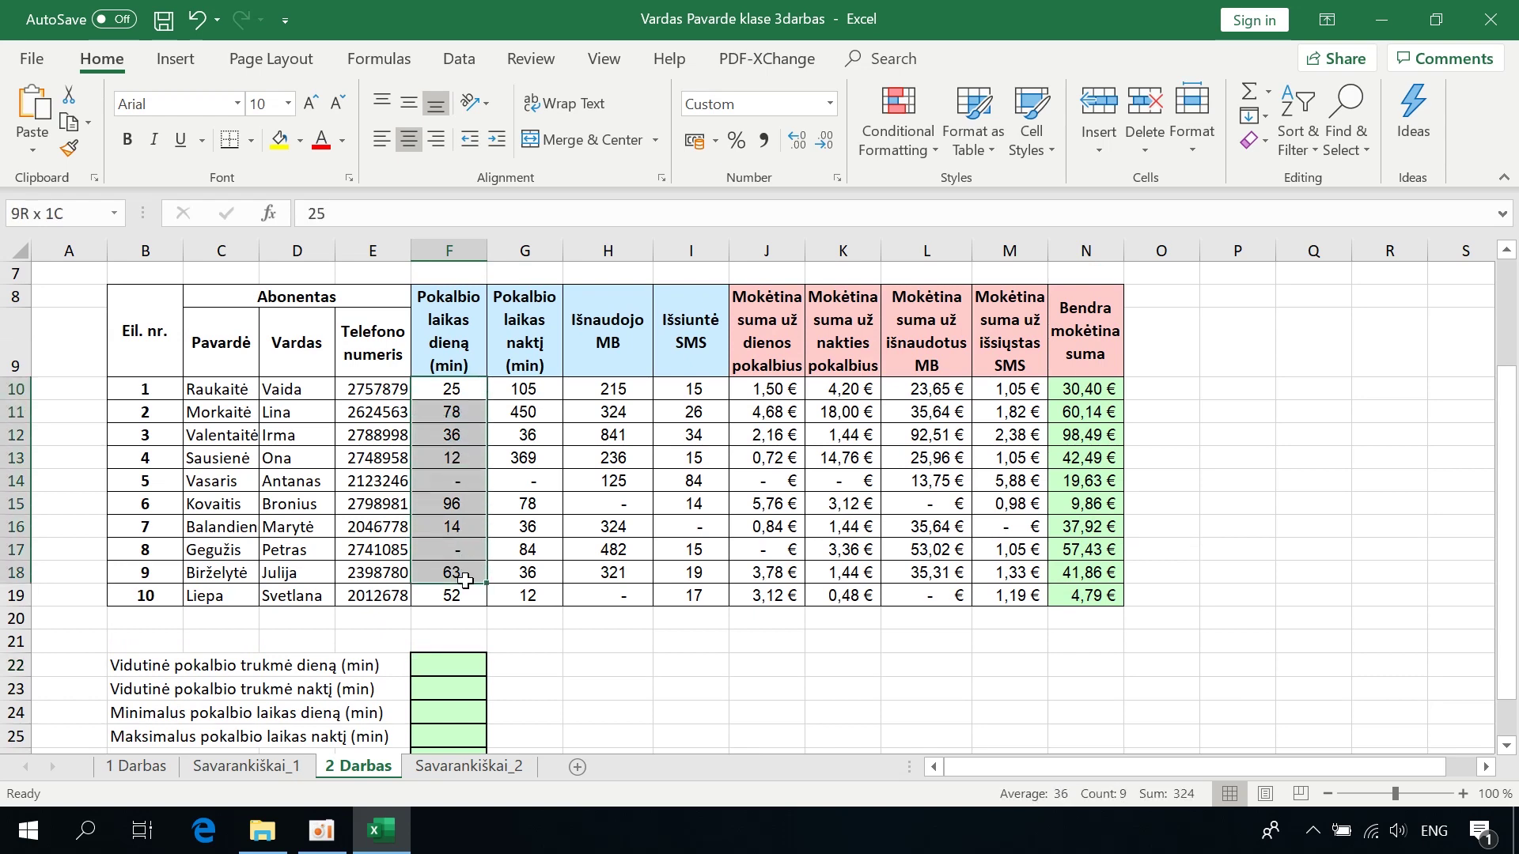
click(448, 665)
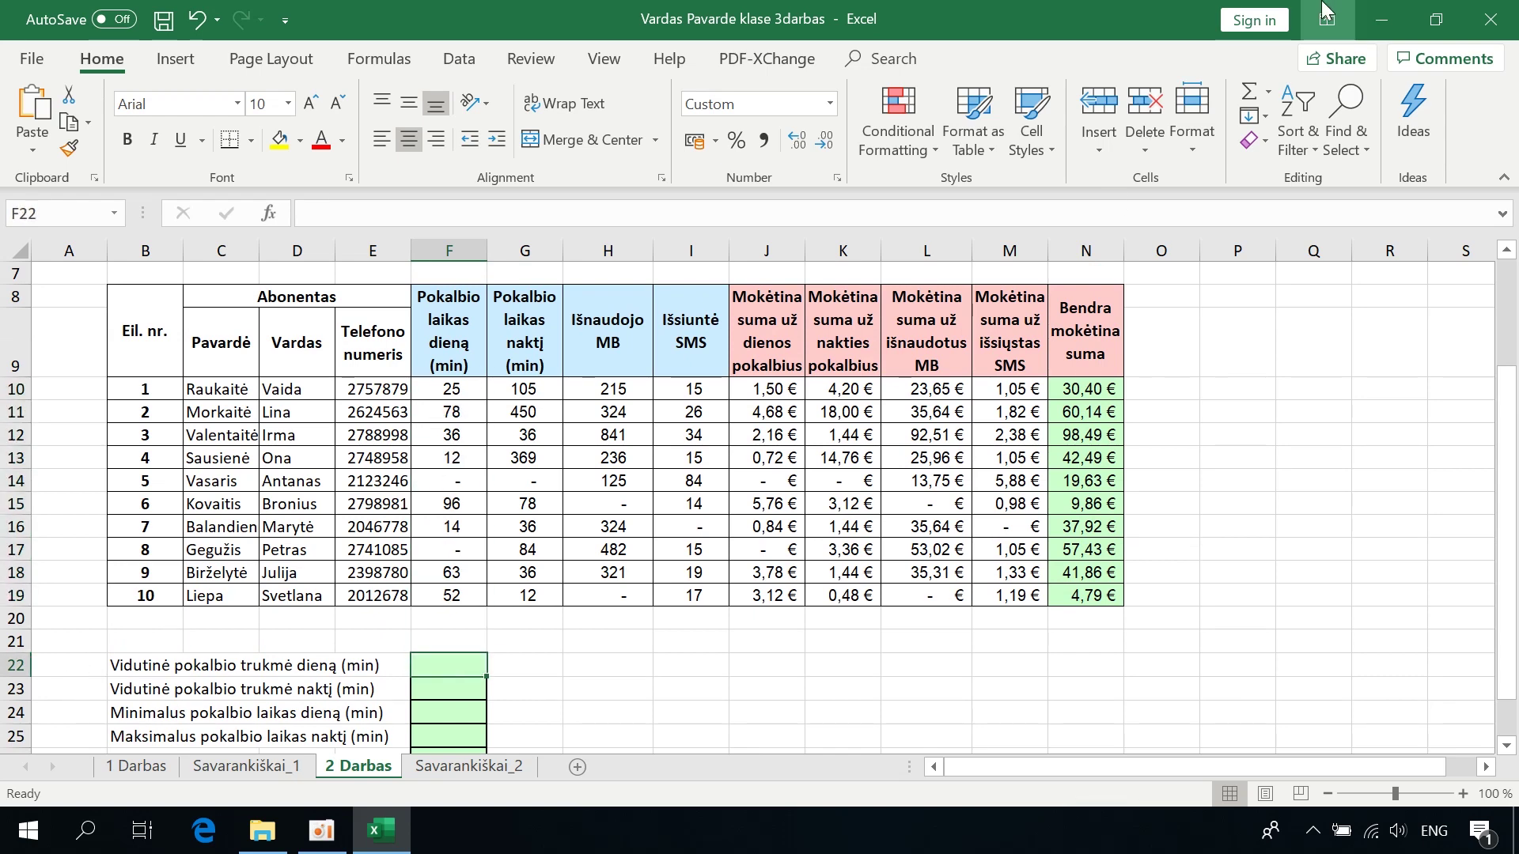
click(1268, 92)
click(1280, 148)
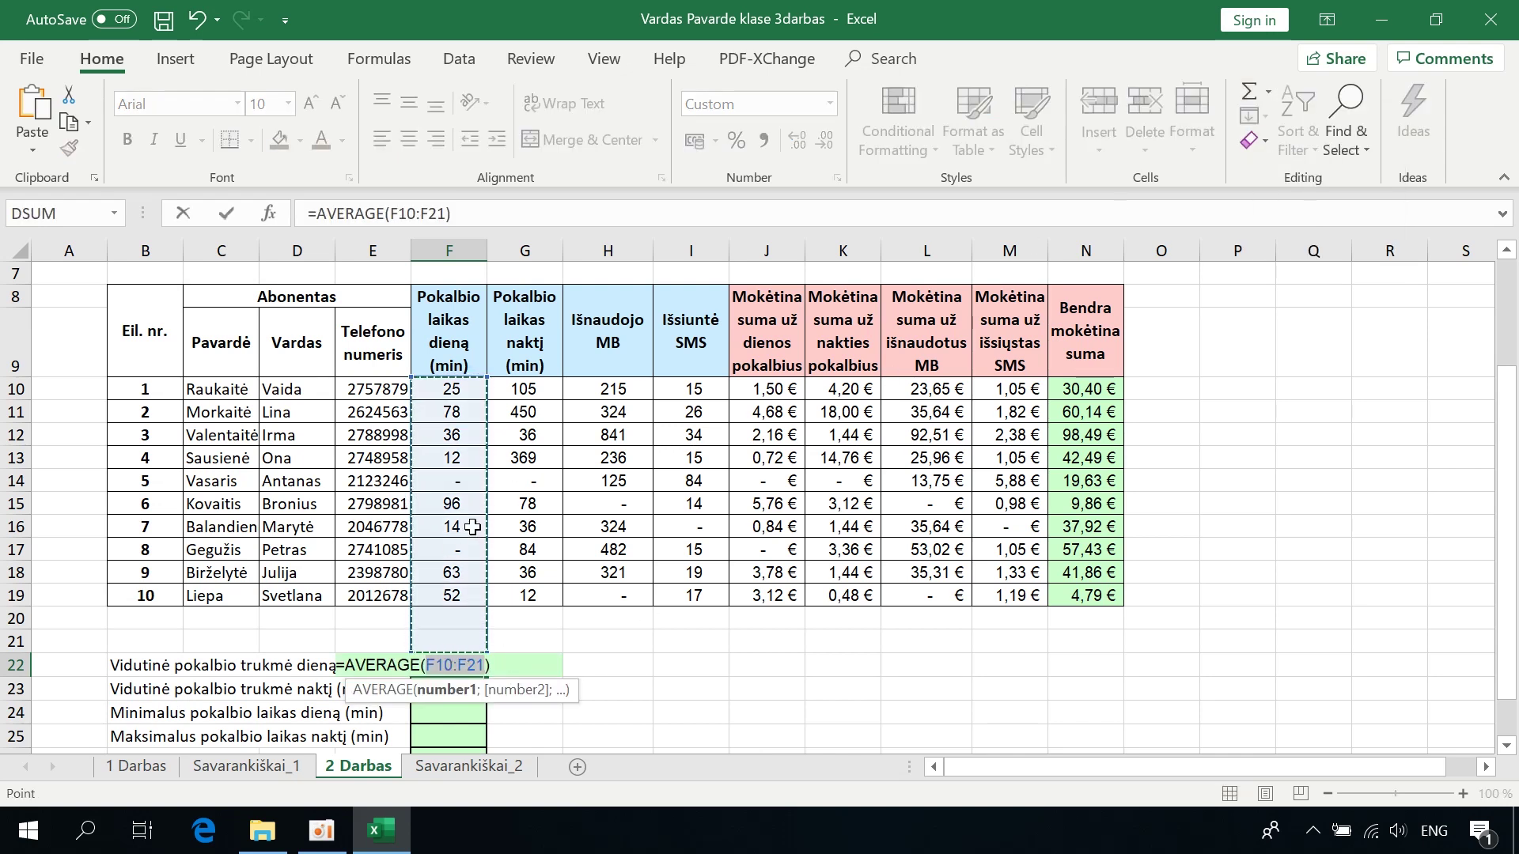
drag(449, 383, 450, 595)
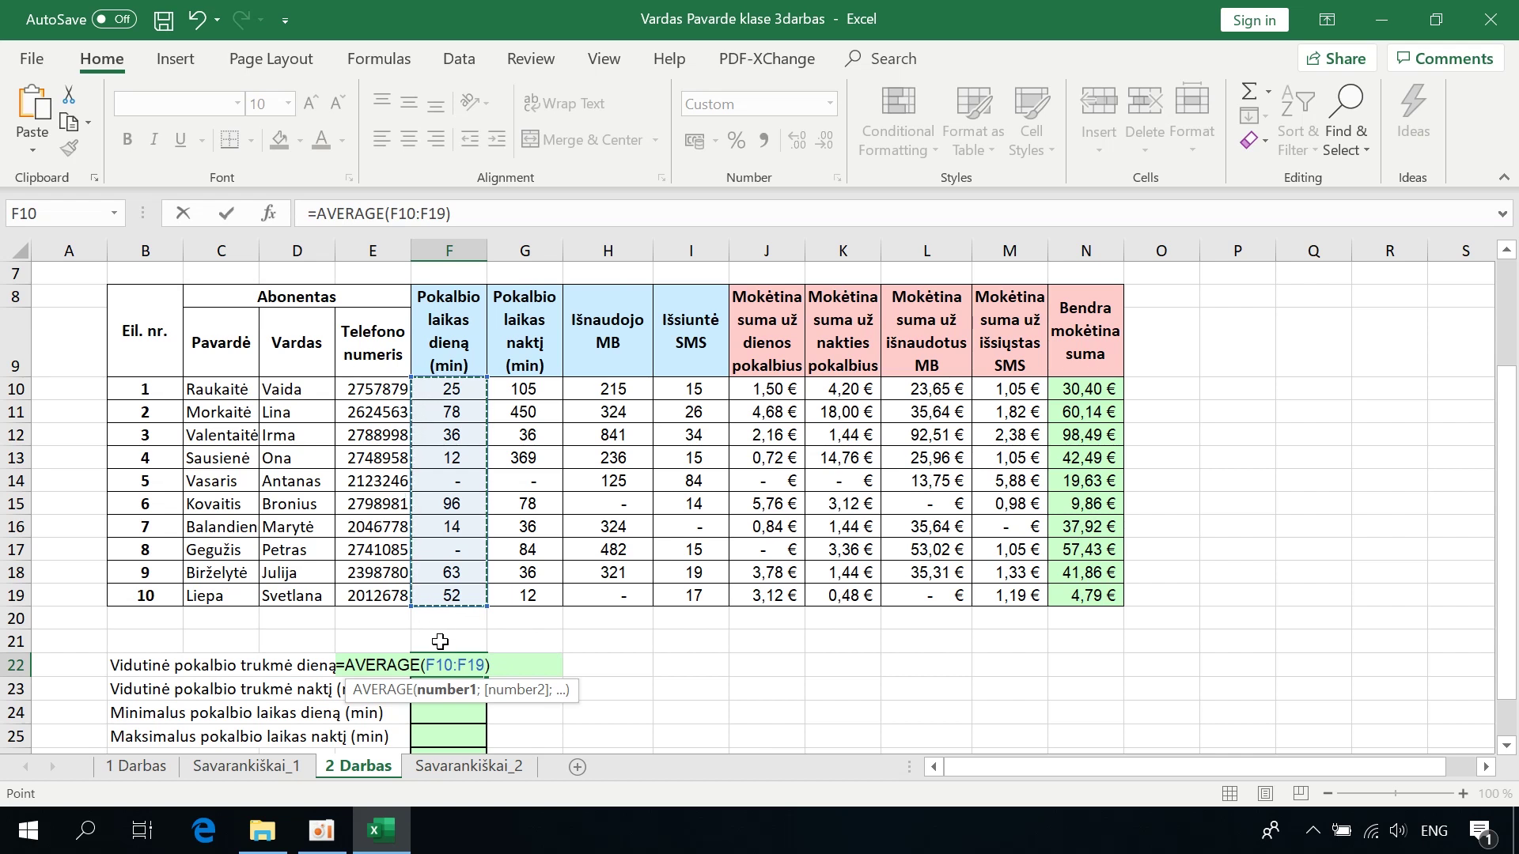
key(Return)
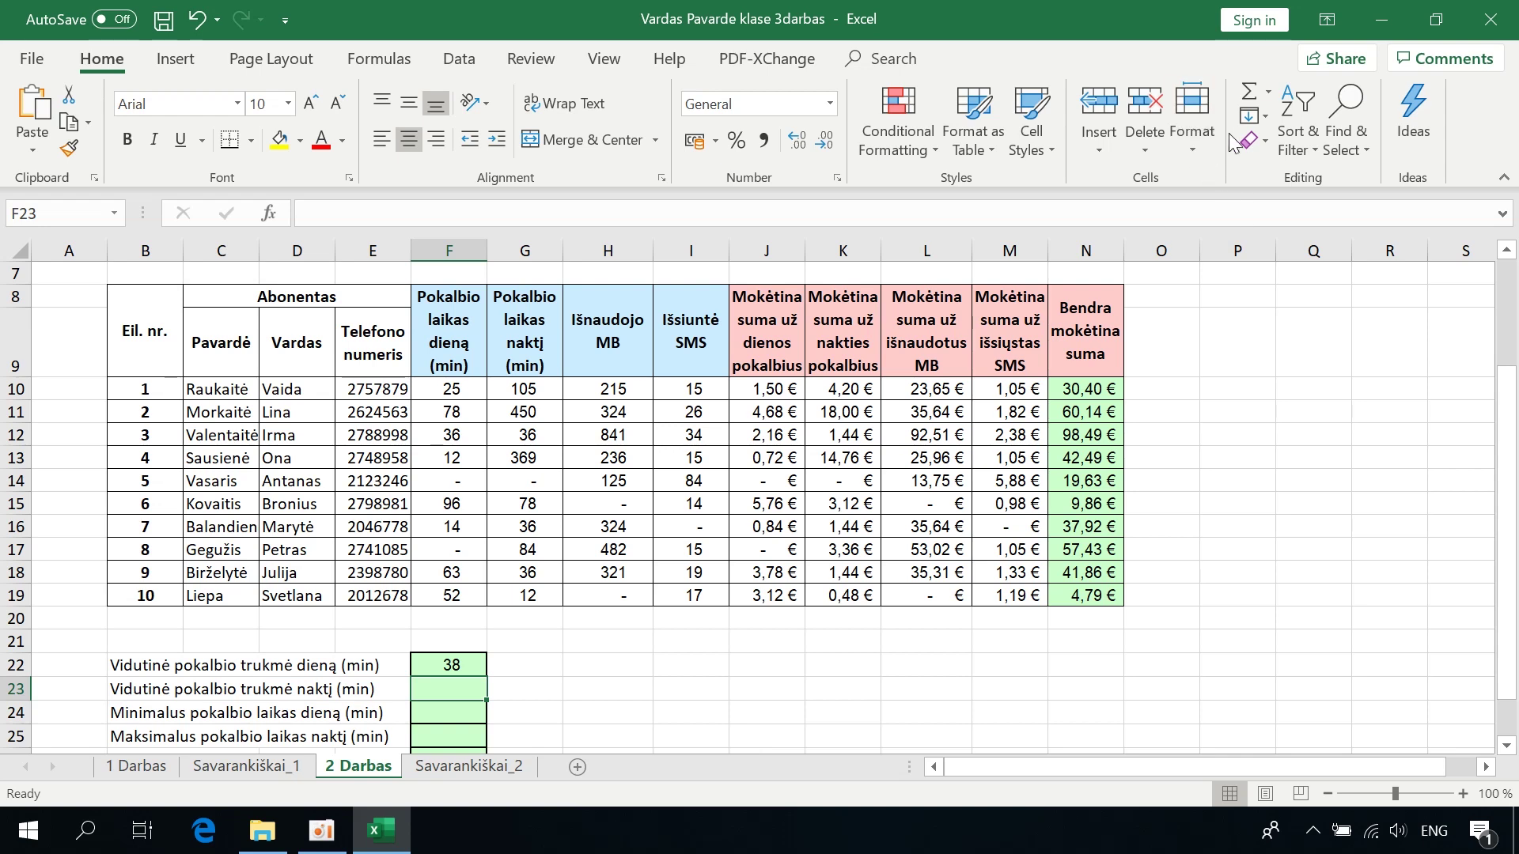
- Average the night-time call minutes G10:G19 in F23 with AutoSum, giving 121
click(1267, 93)
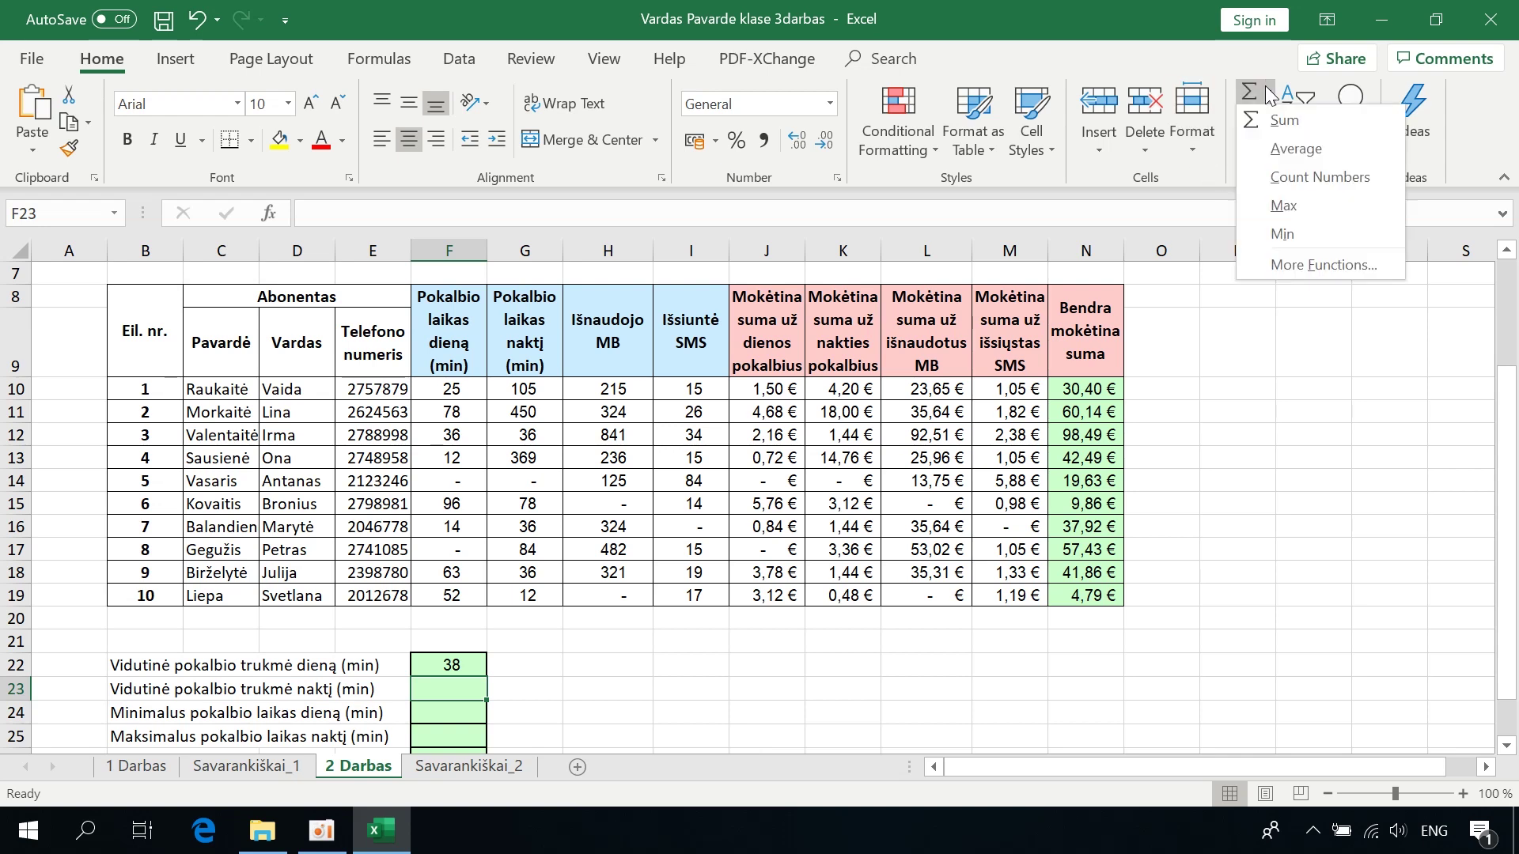
click(1274, 147)
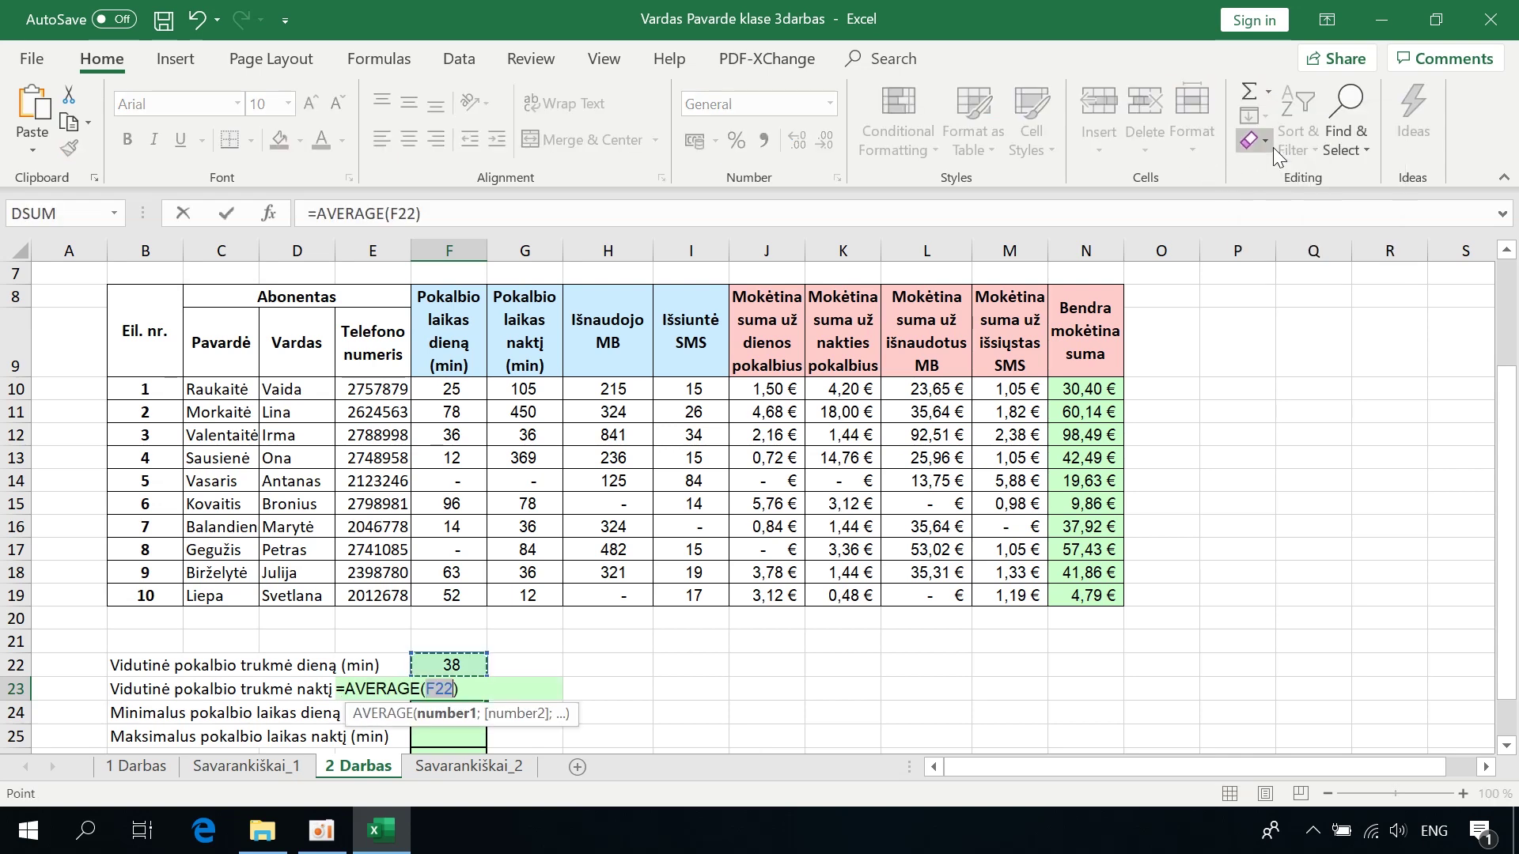
drag(526, 389, 521, 588)
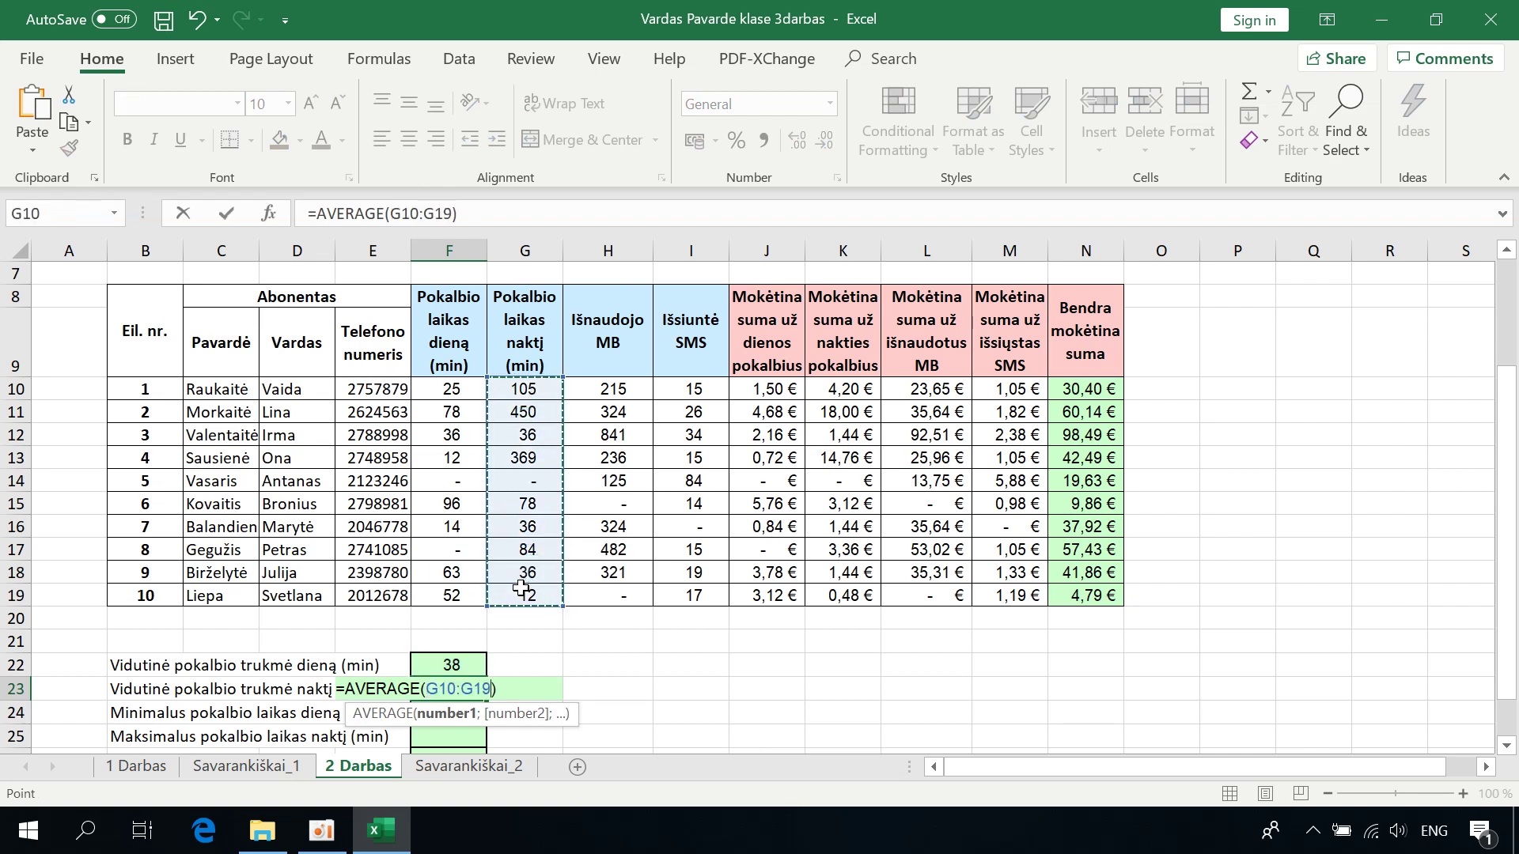
key(Return)
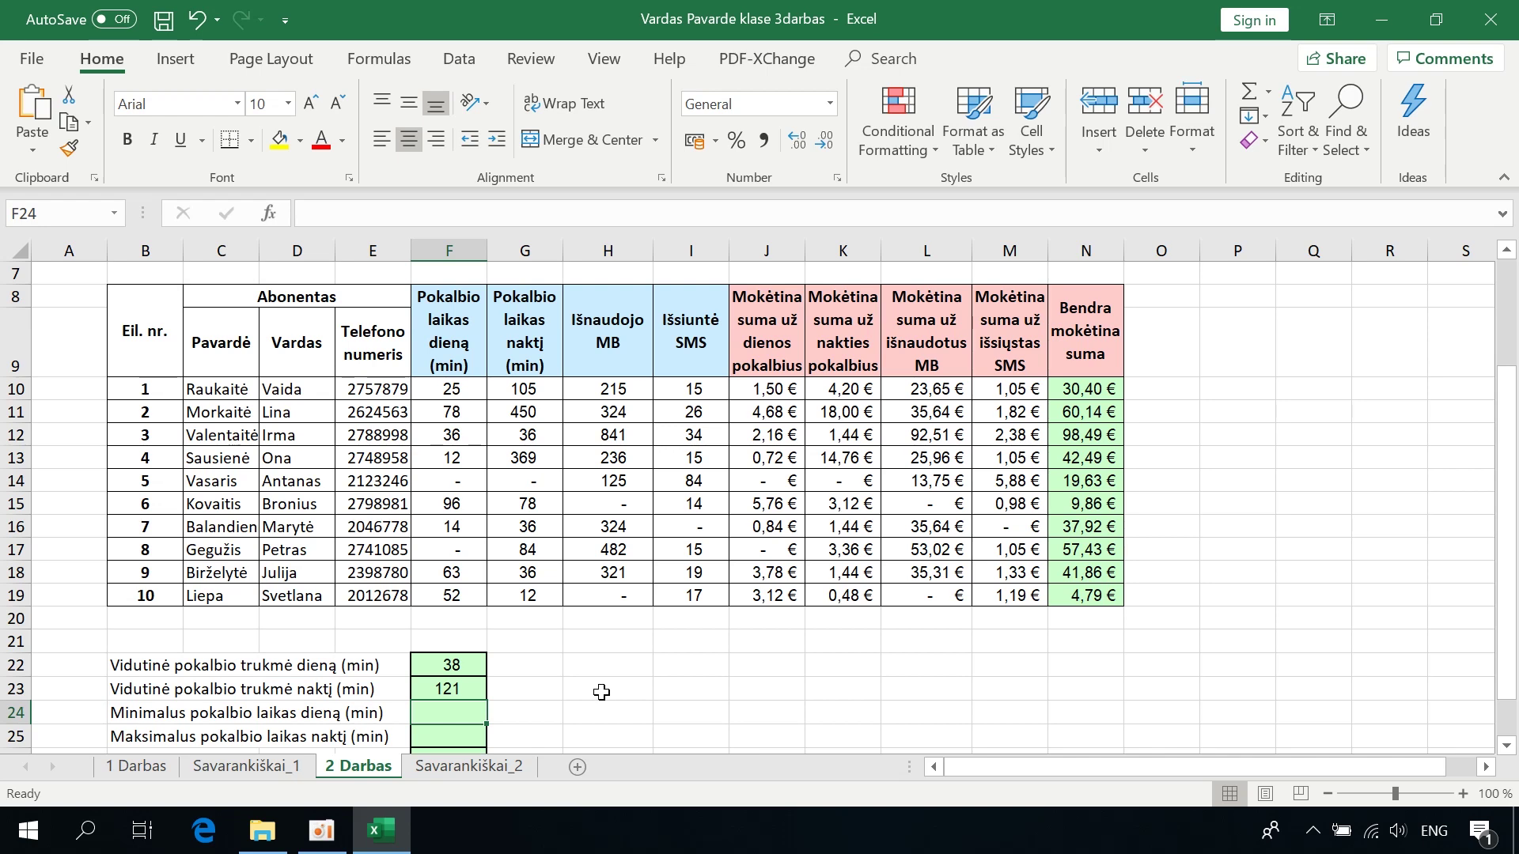
click(1269, 91)
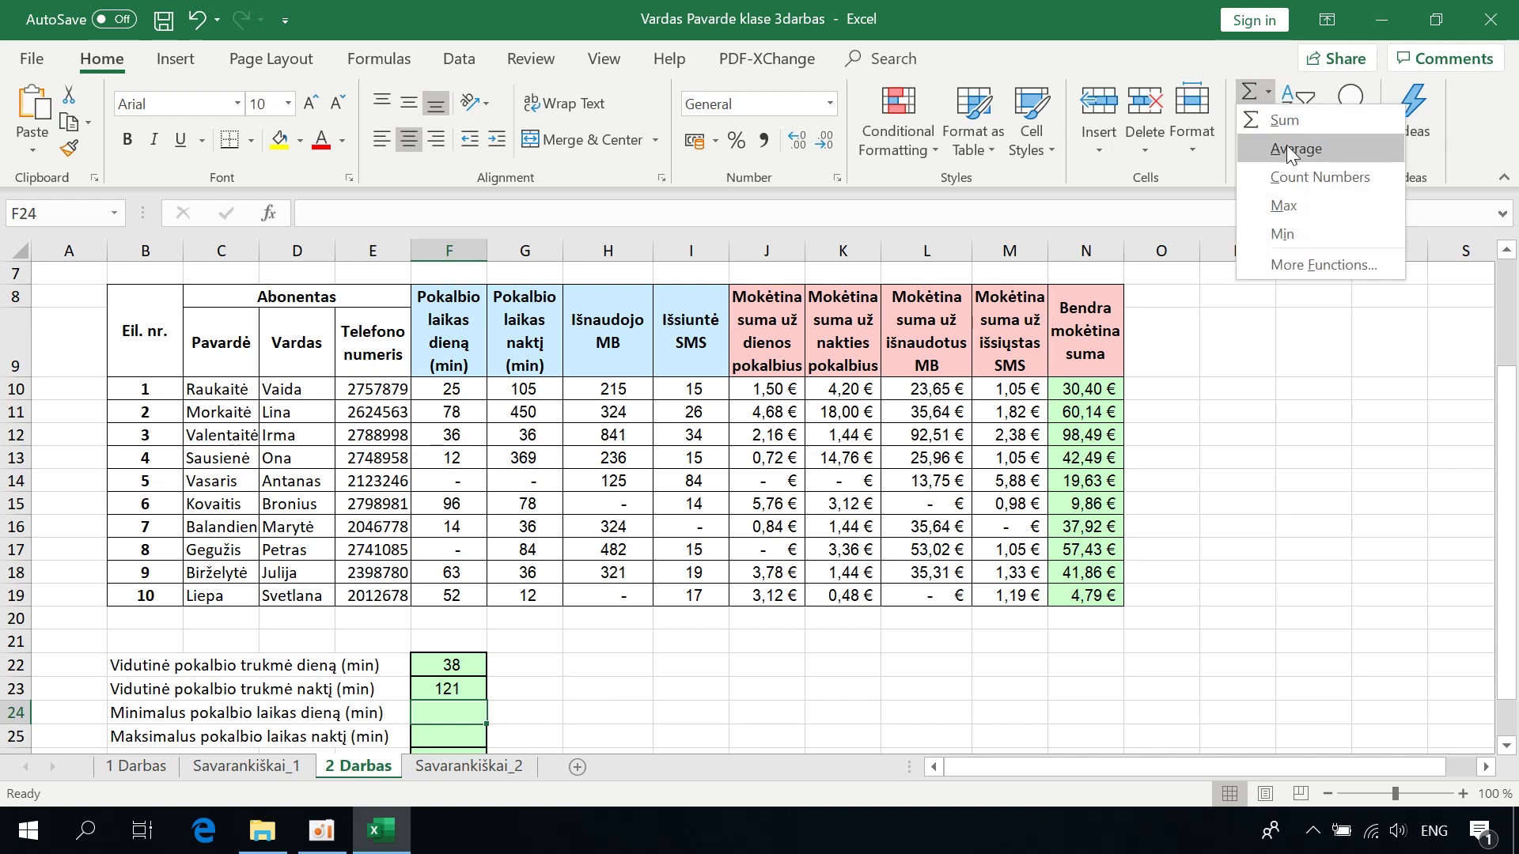
- Put =MIN(F10:F19) in F24 and =MAX(G10:G19) in F25, which shows 450
click(1283, 235)
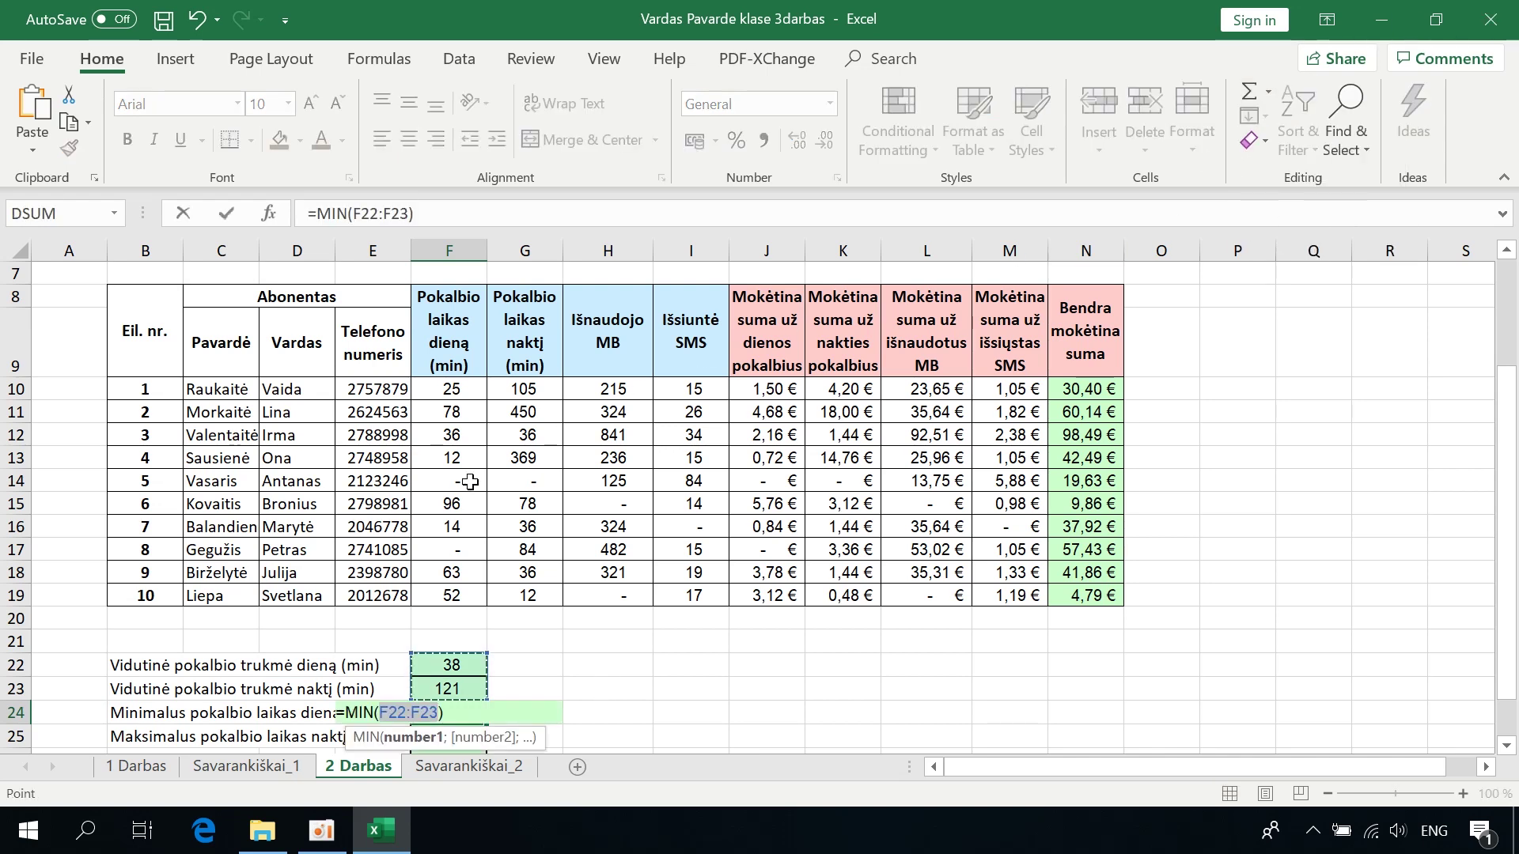
drag(451, 391, 452, 595)
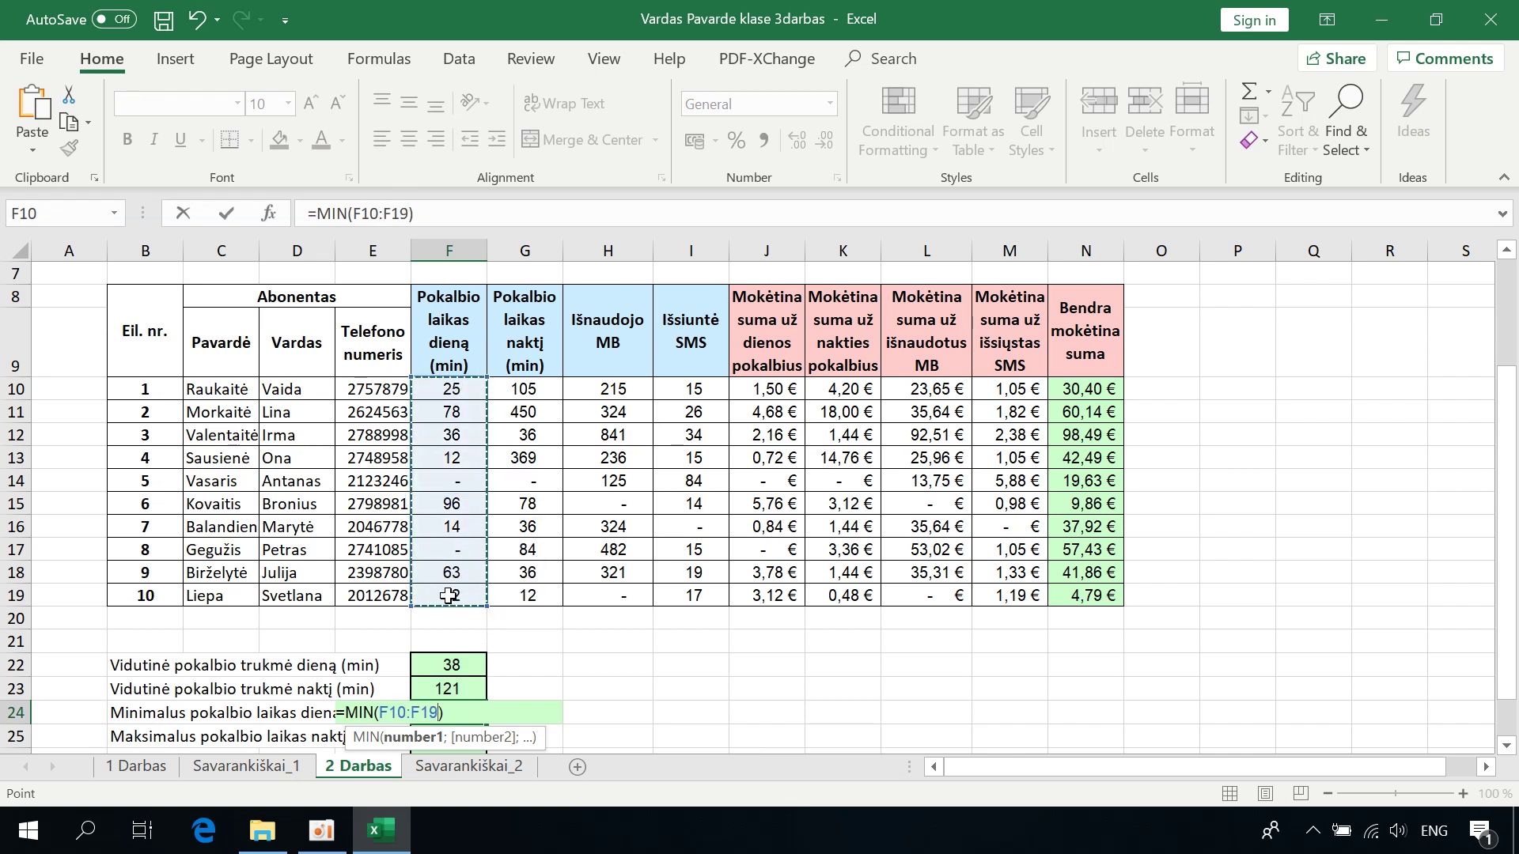
key(Return)
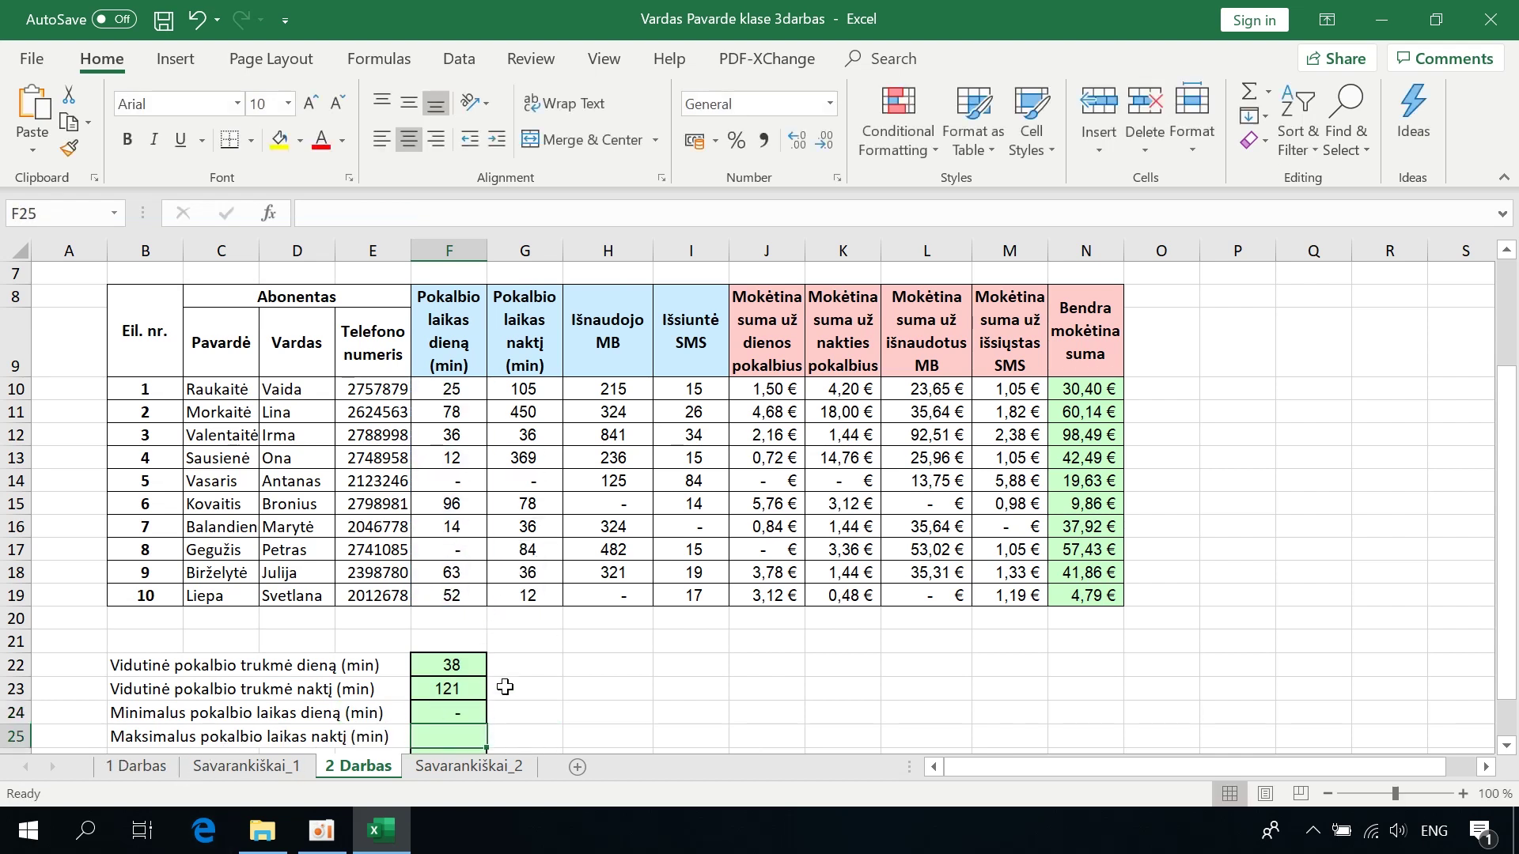
click(1268, 97)
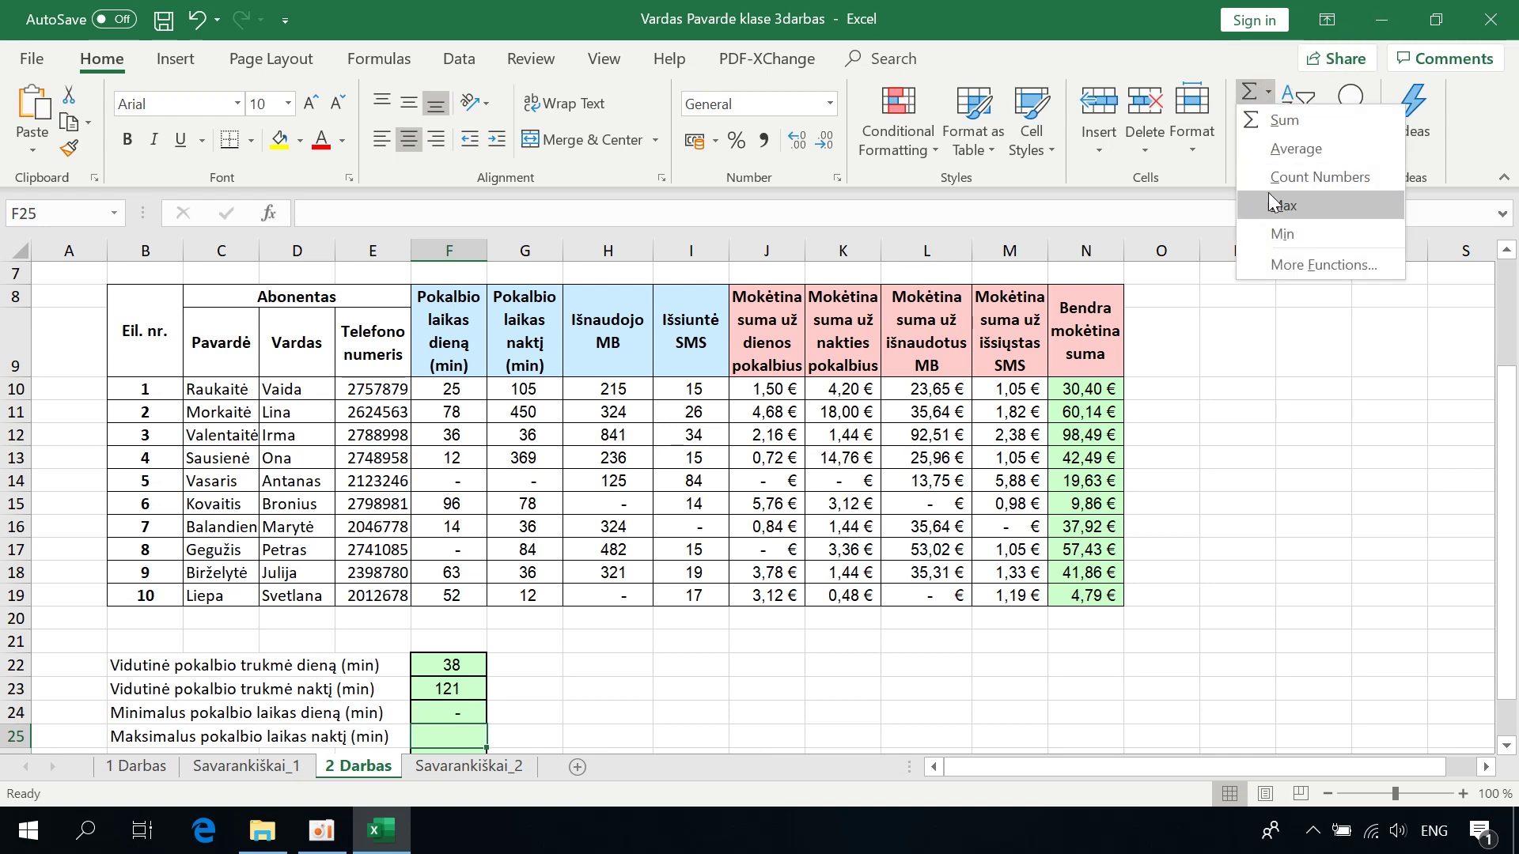
click(1283, 207)
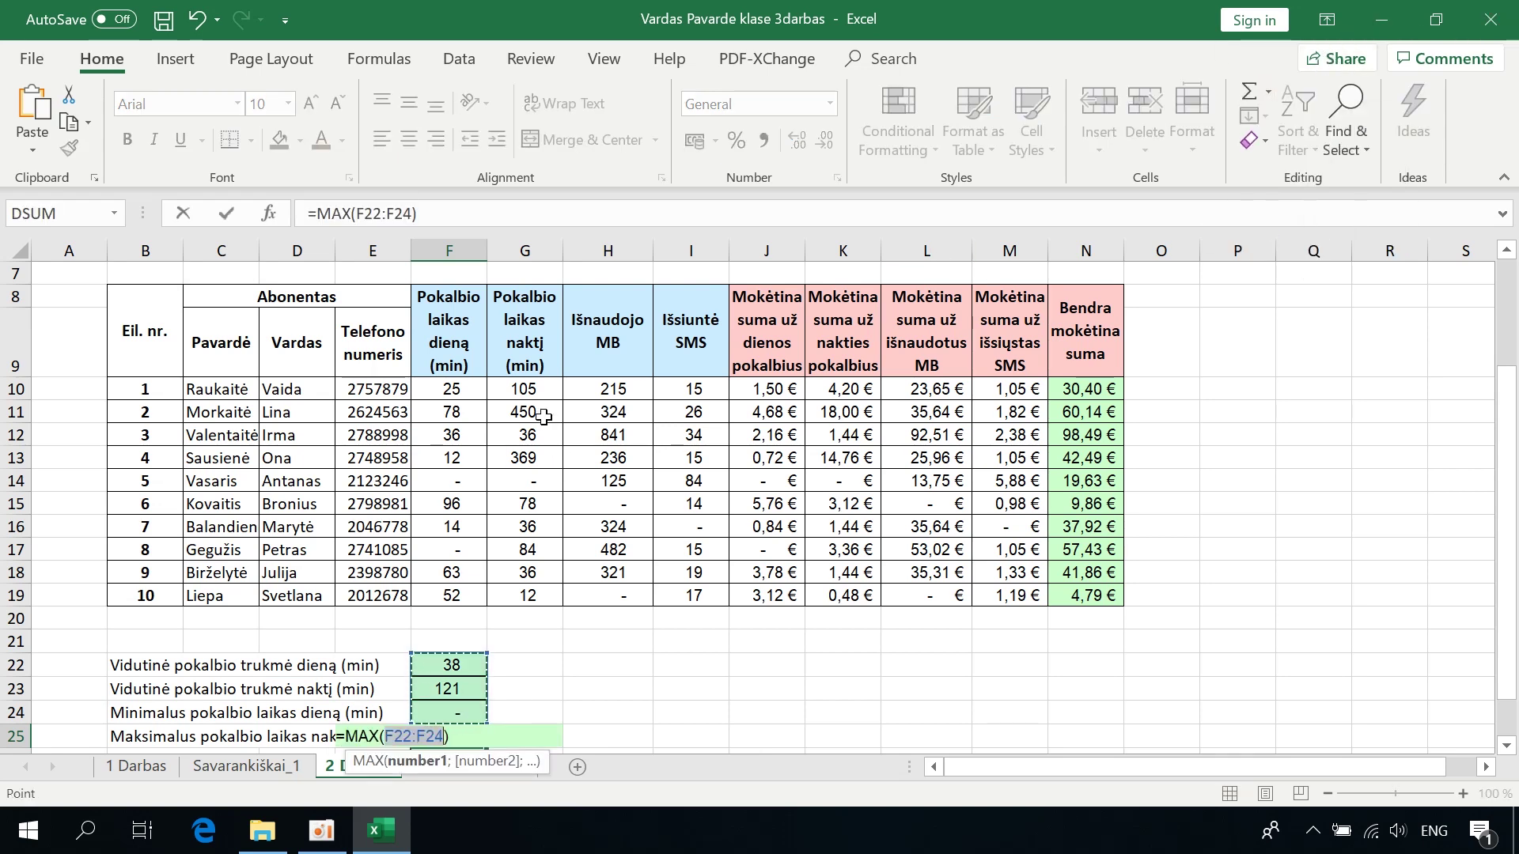
drag(534, 386, 525, 597)
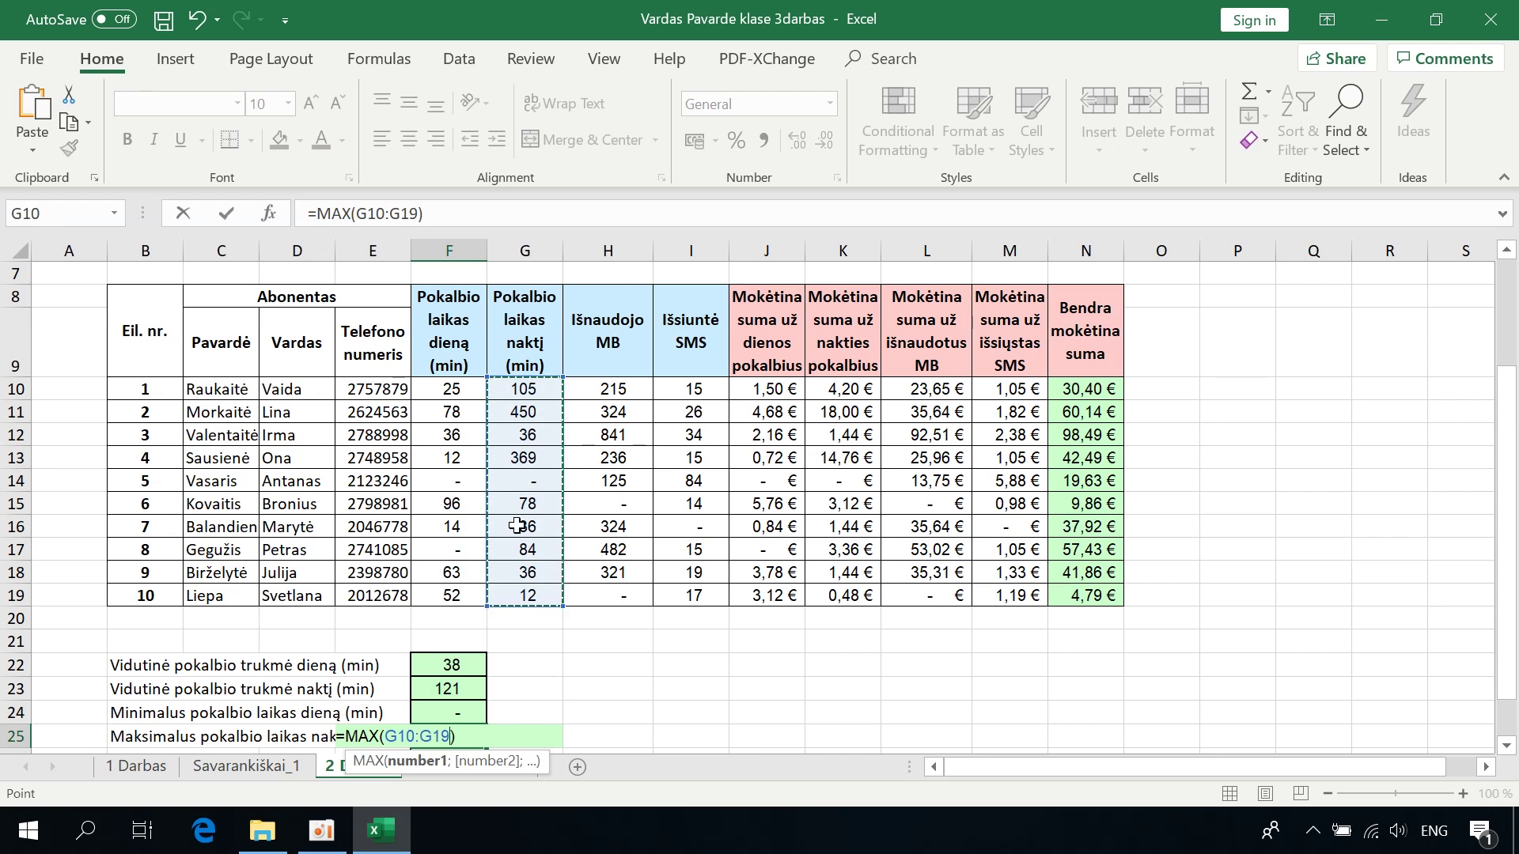
key(Return)
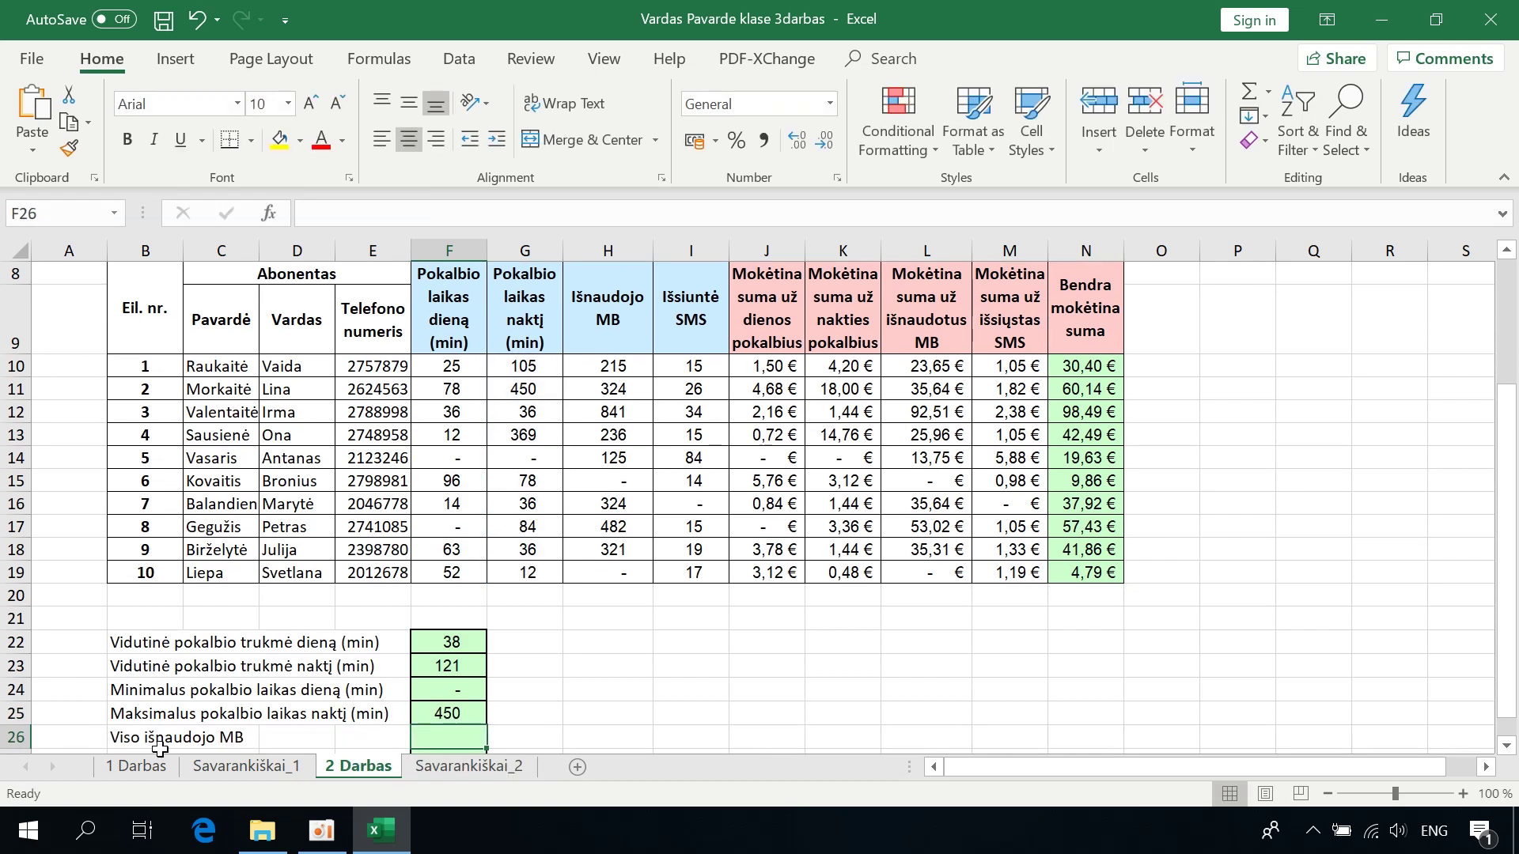
click(1267, 93)
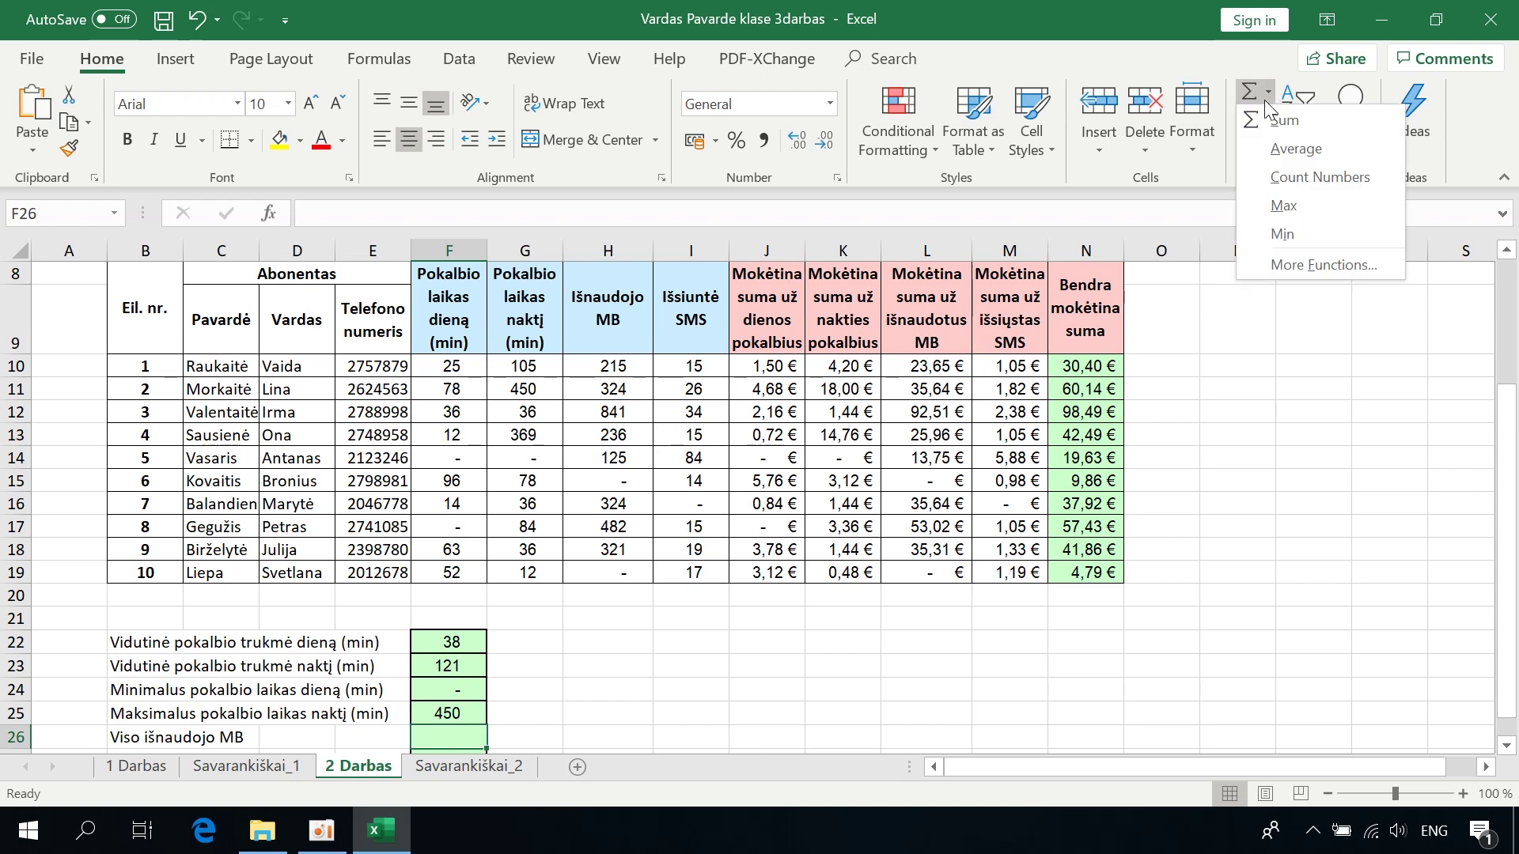
- Sum H10:H19 into F26 (2 868 MB) and I10:I19 into F27 (239 SMS)
click(451, 748)
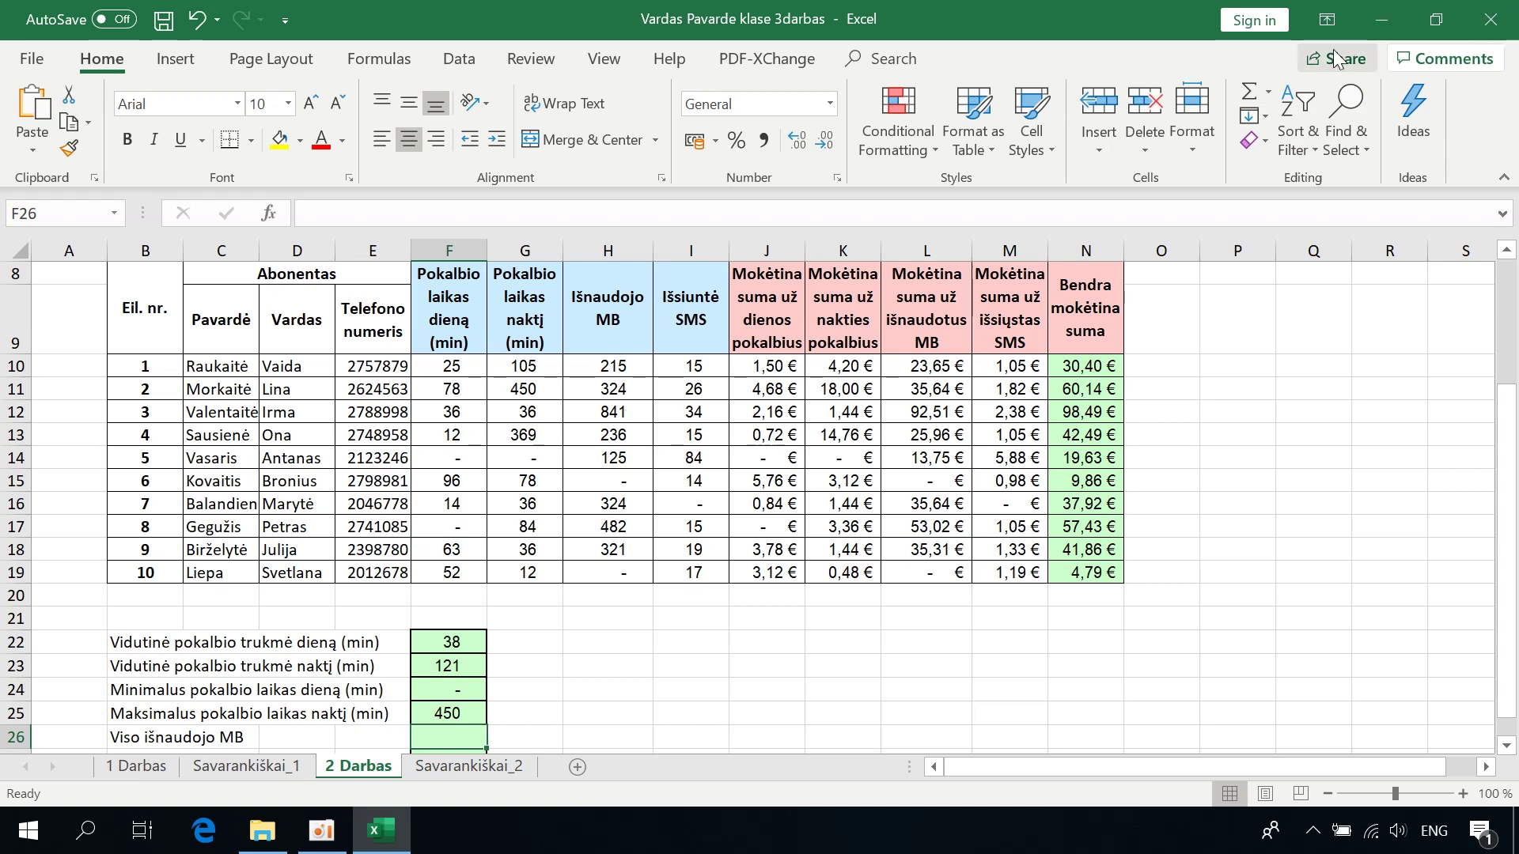
click(1270, 93)
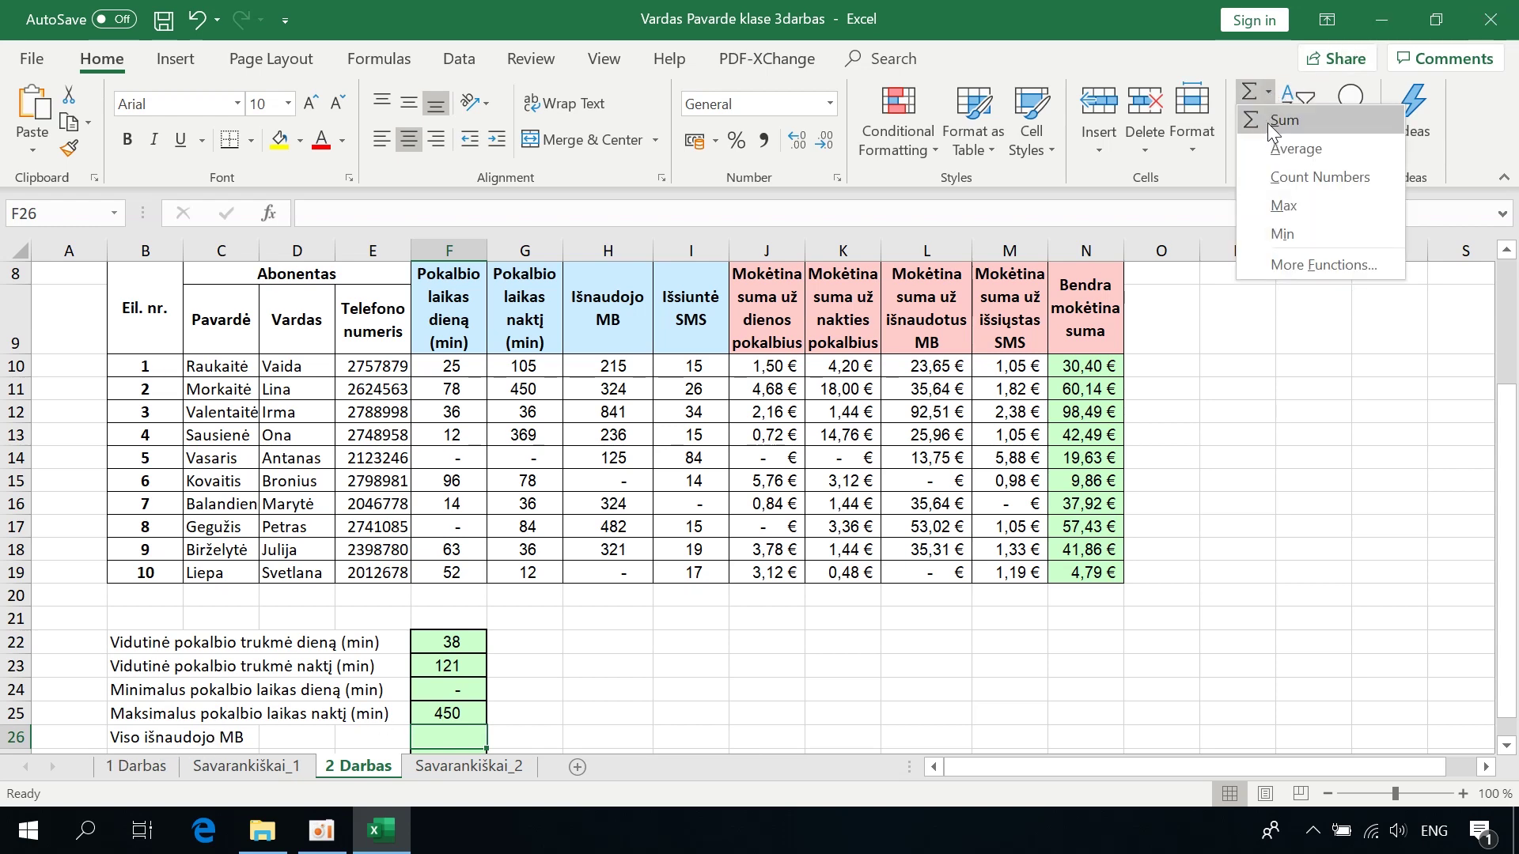
click(1282, 120)
drag(613, 365, 614, 572)
key(Return)
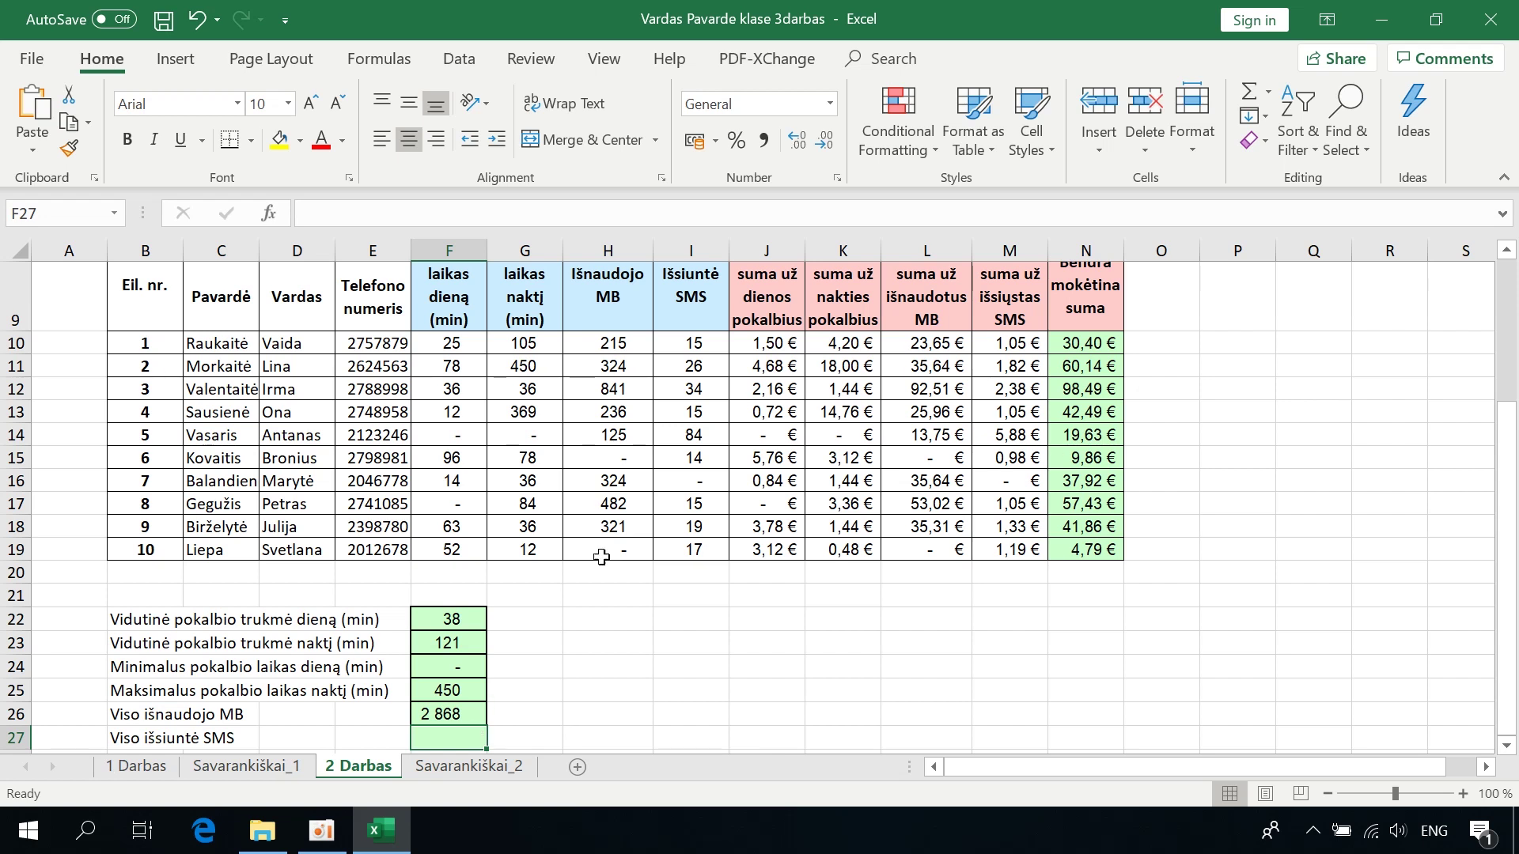
click(1269, 95)
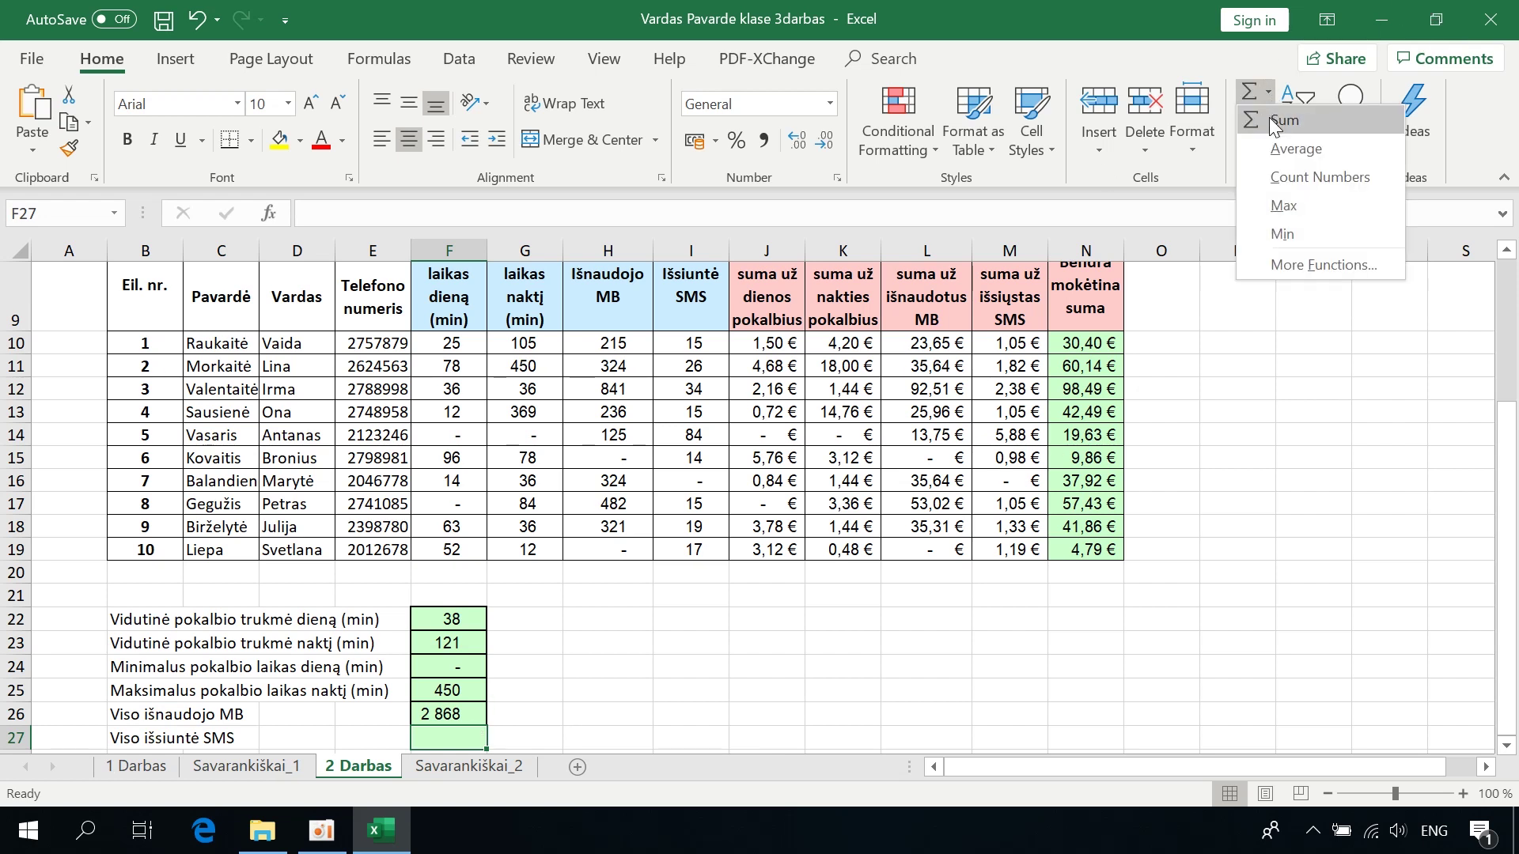
click(1280, 123)
drag(701, 340, 690, 549)
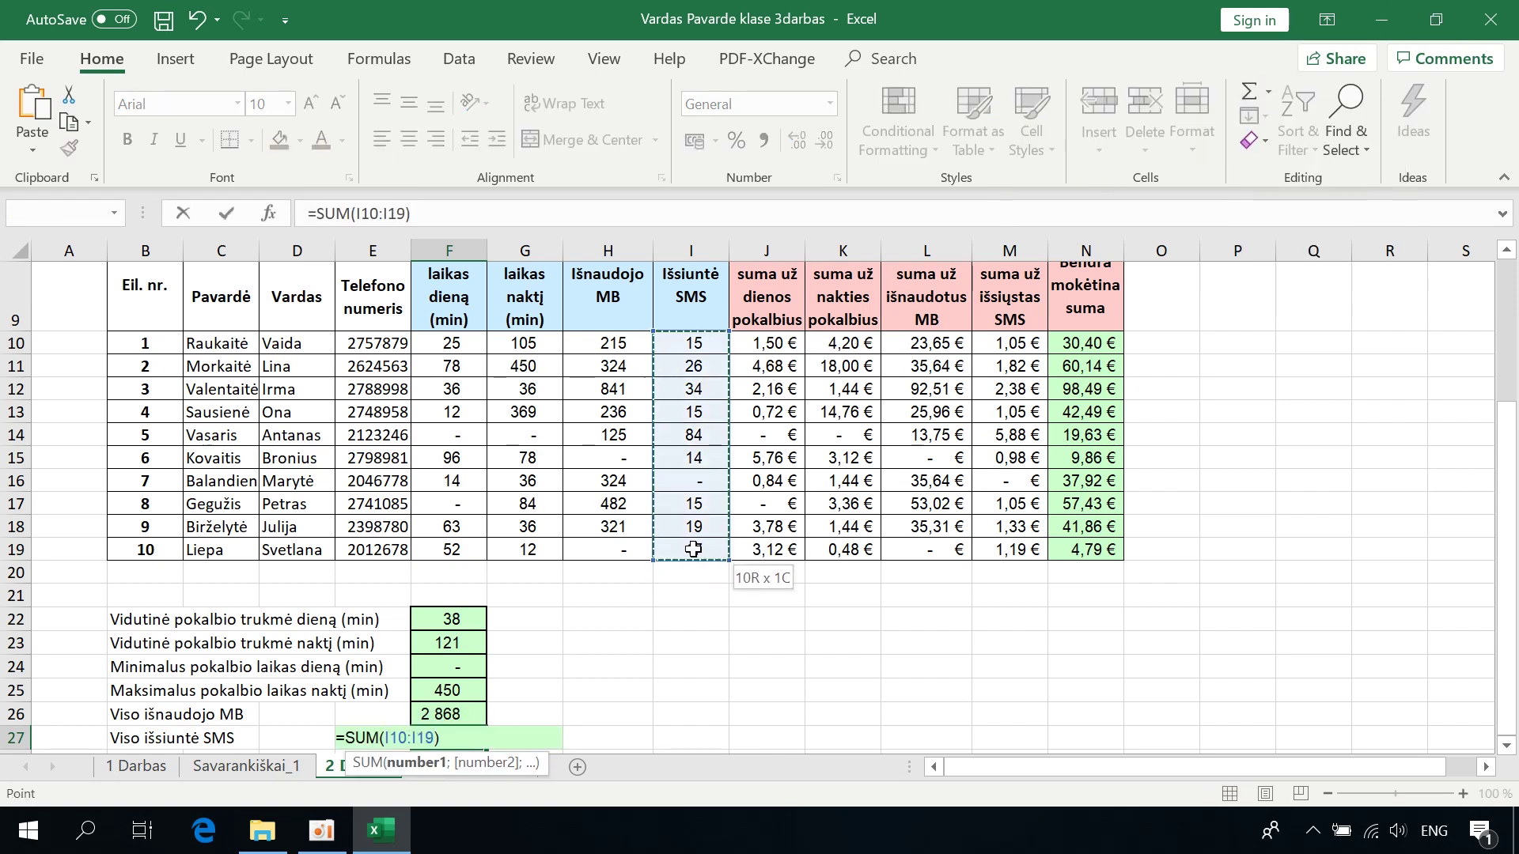
key(Return)
key(Return)
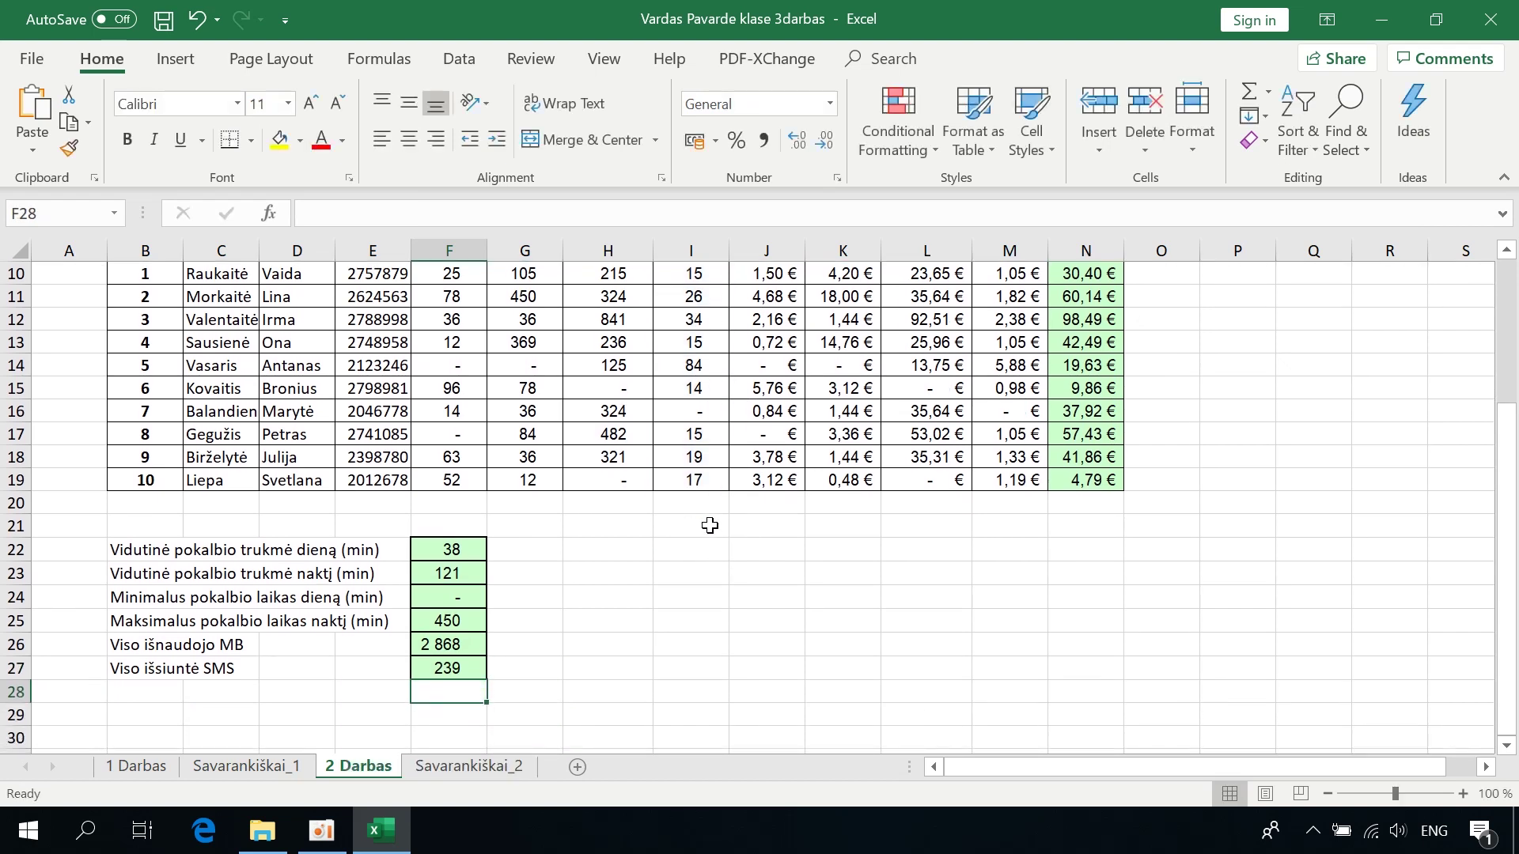
click(634, 622)
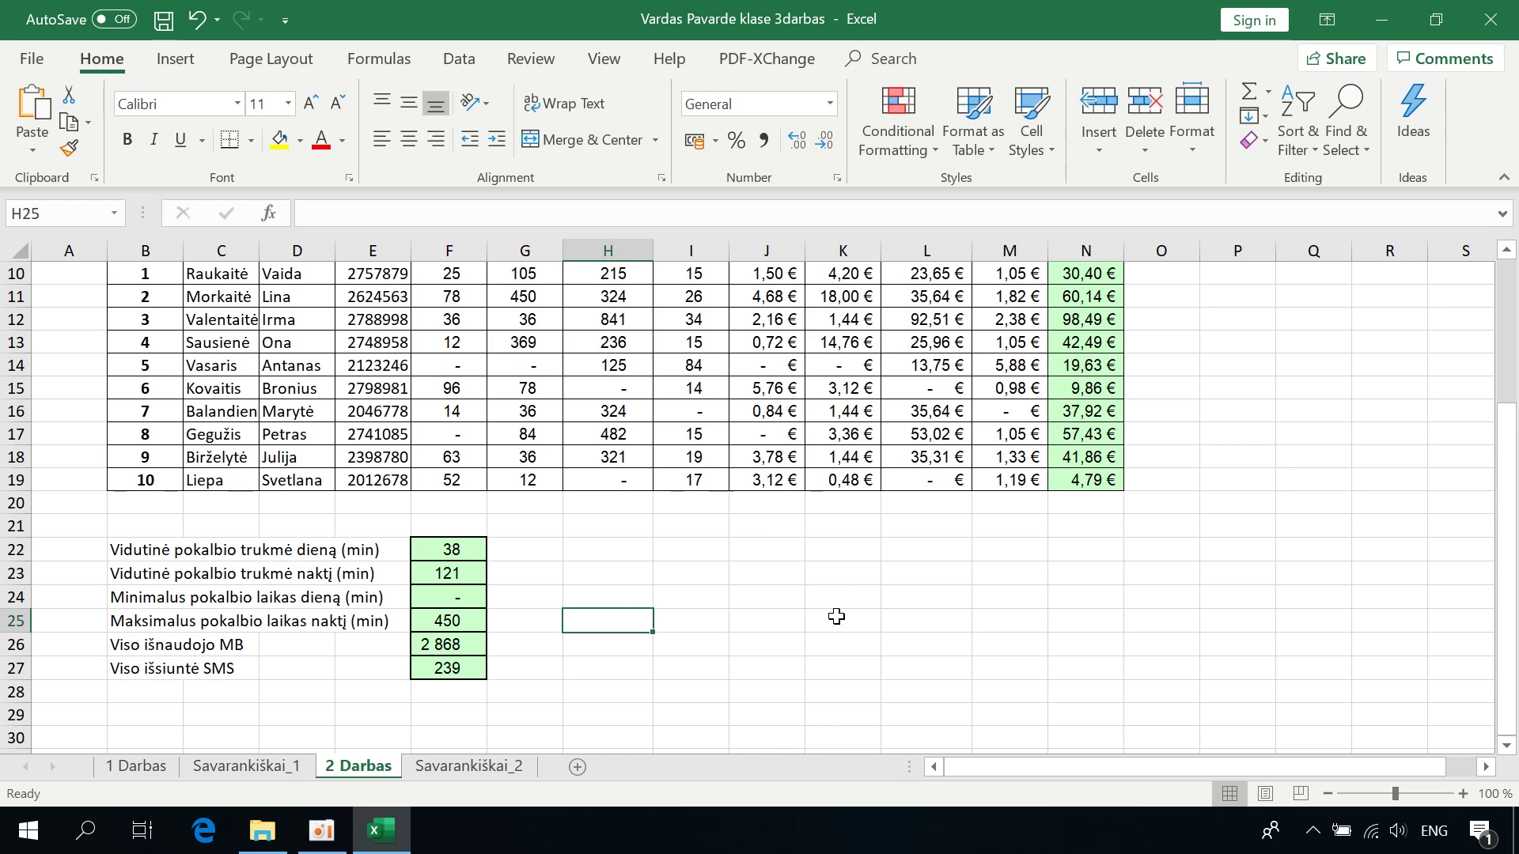
- Switch to the Savarankiškai_2 sheet and scroll to the utility usage task picture
scroll(836, 616, up, 2)
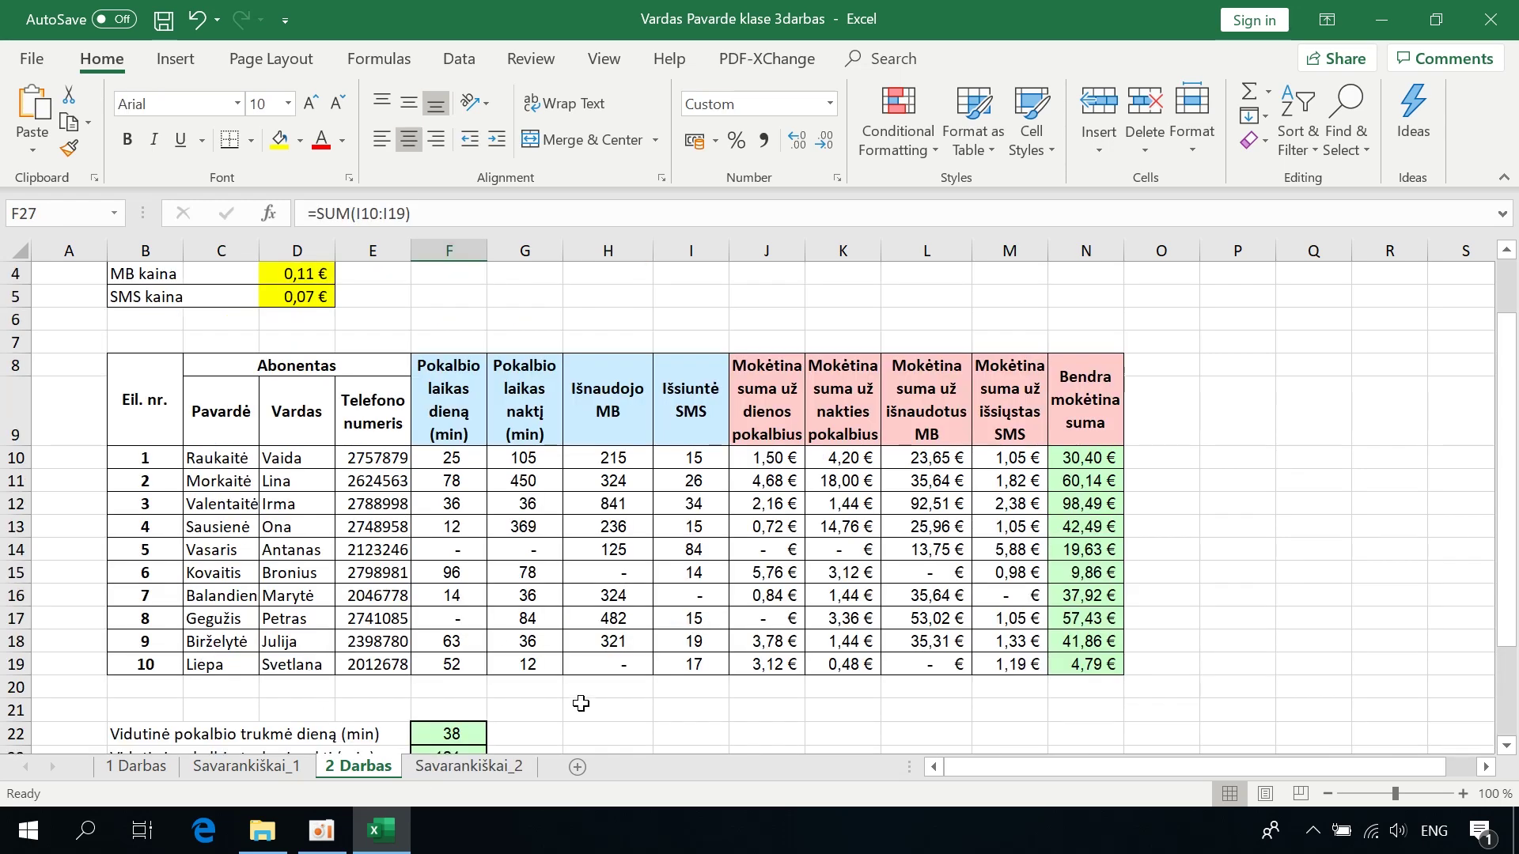
click(497, 767)
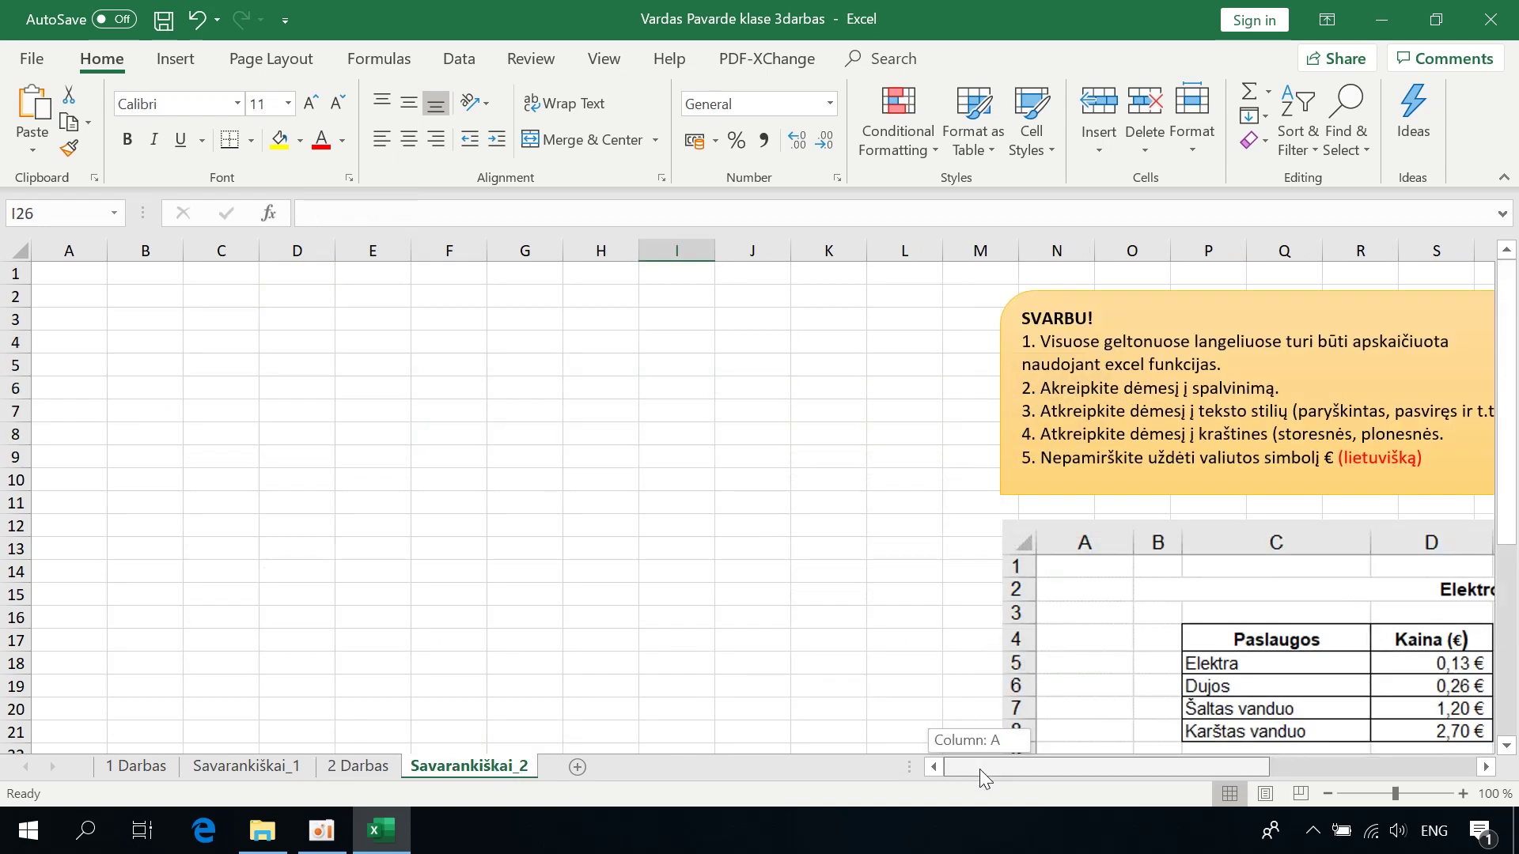
drag(979, 769, 1078, 755)
scroll(1078, 750, down, 1)
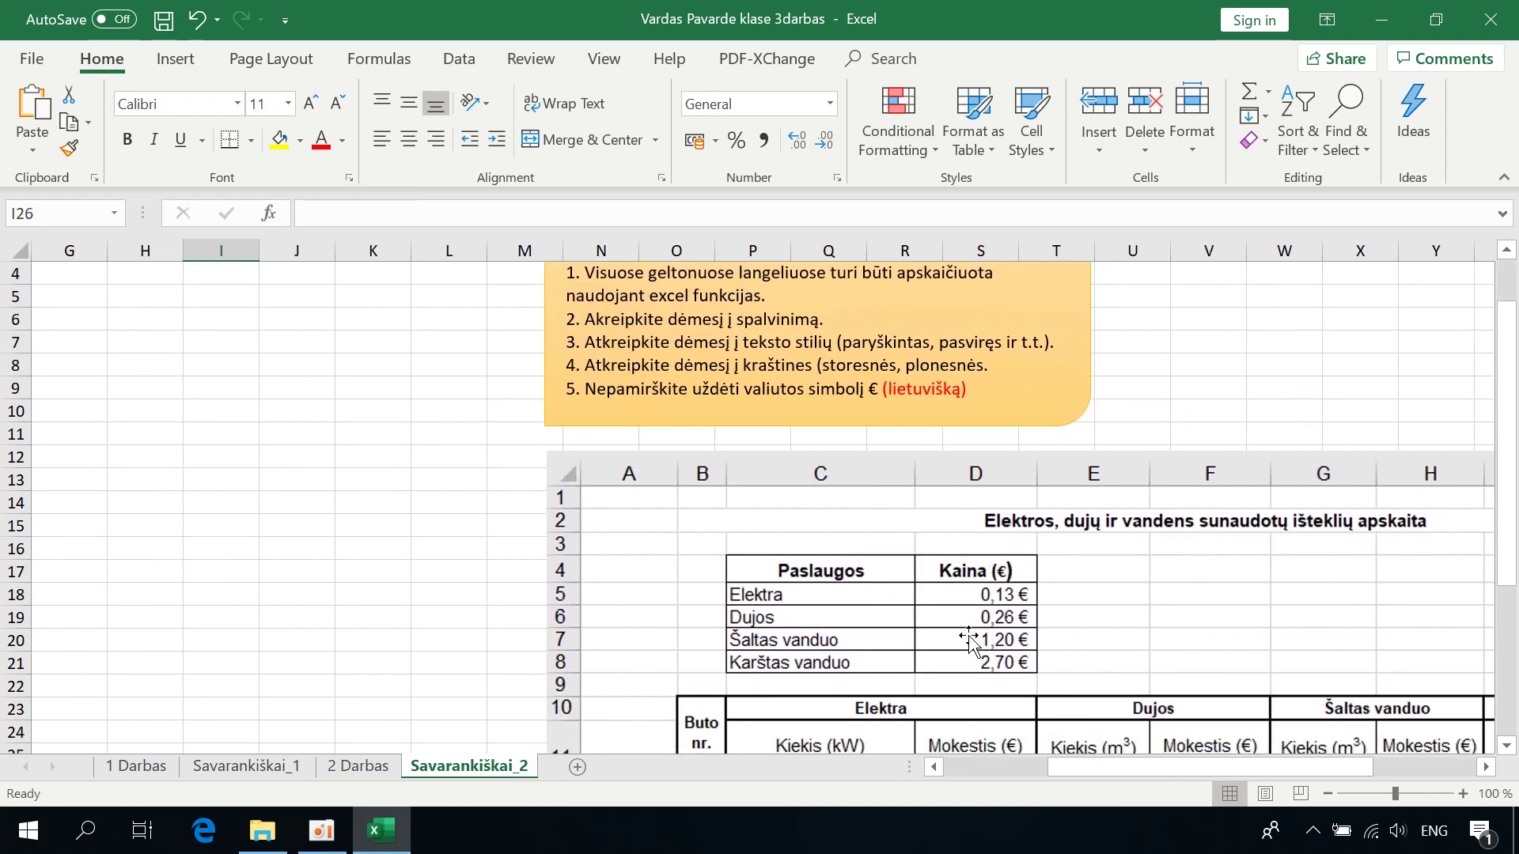
scroll(969, 640, down, 2)
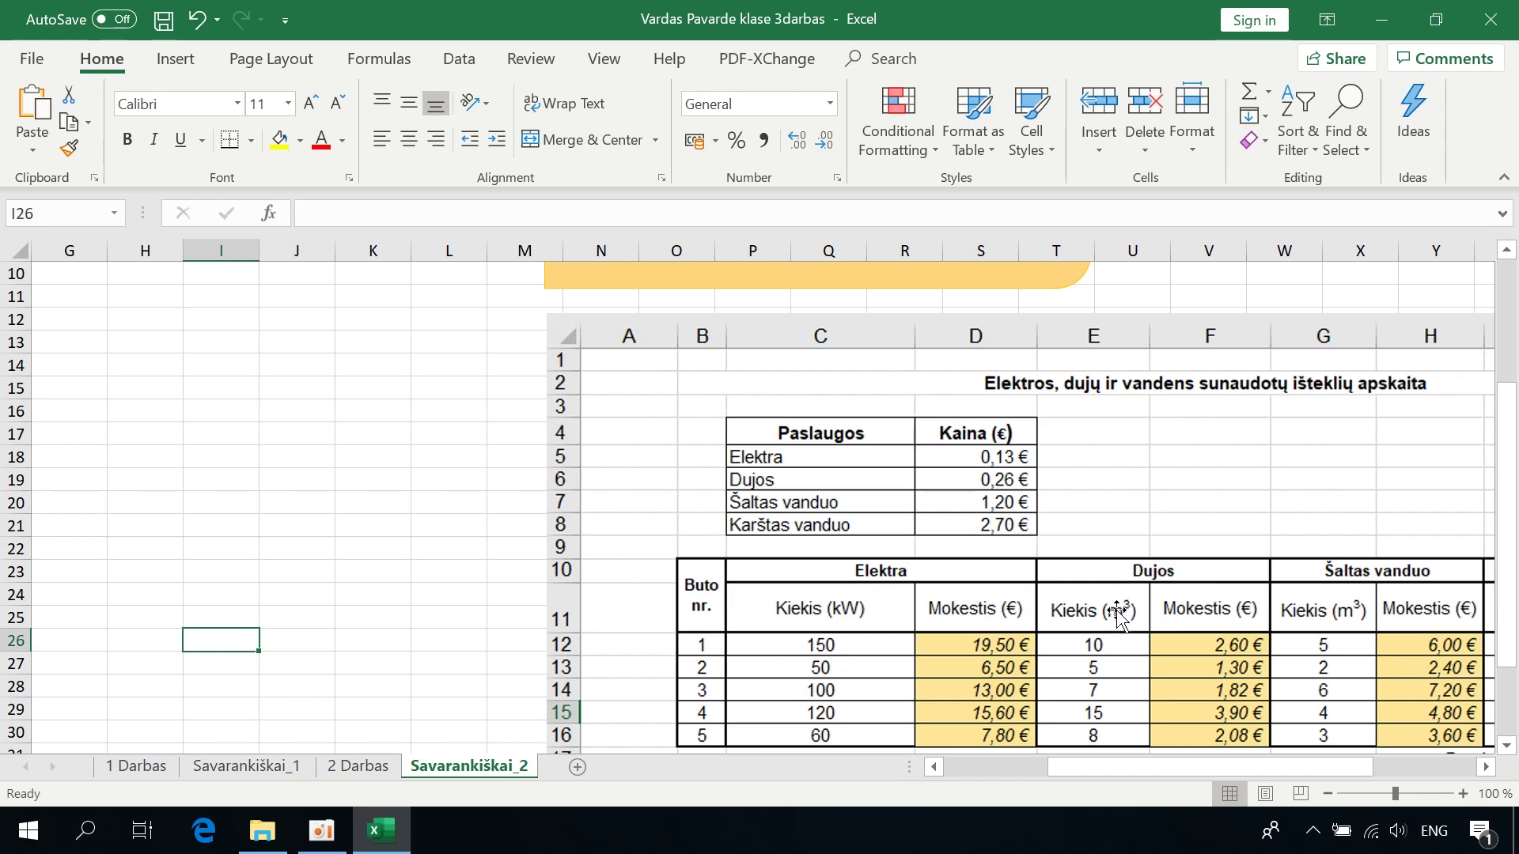
click(300, 529)
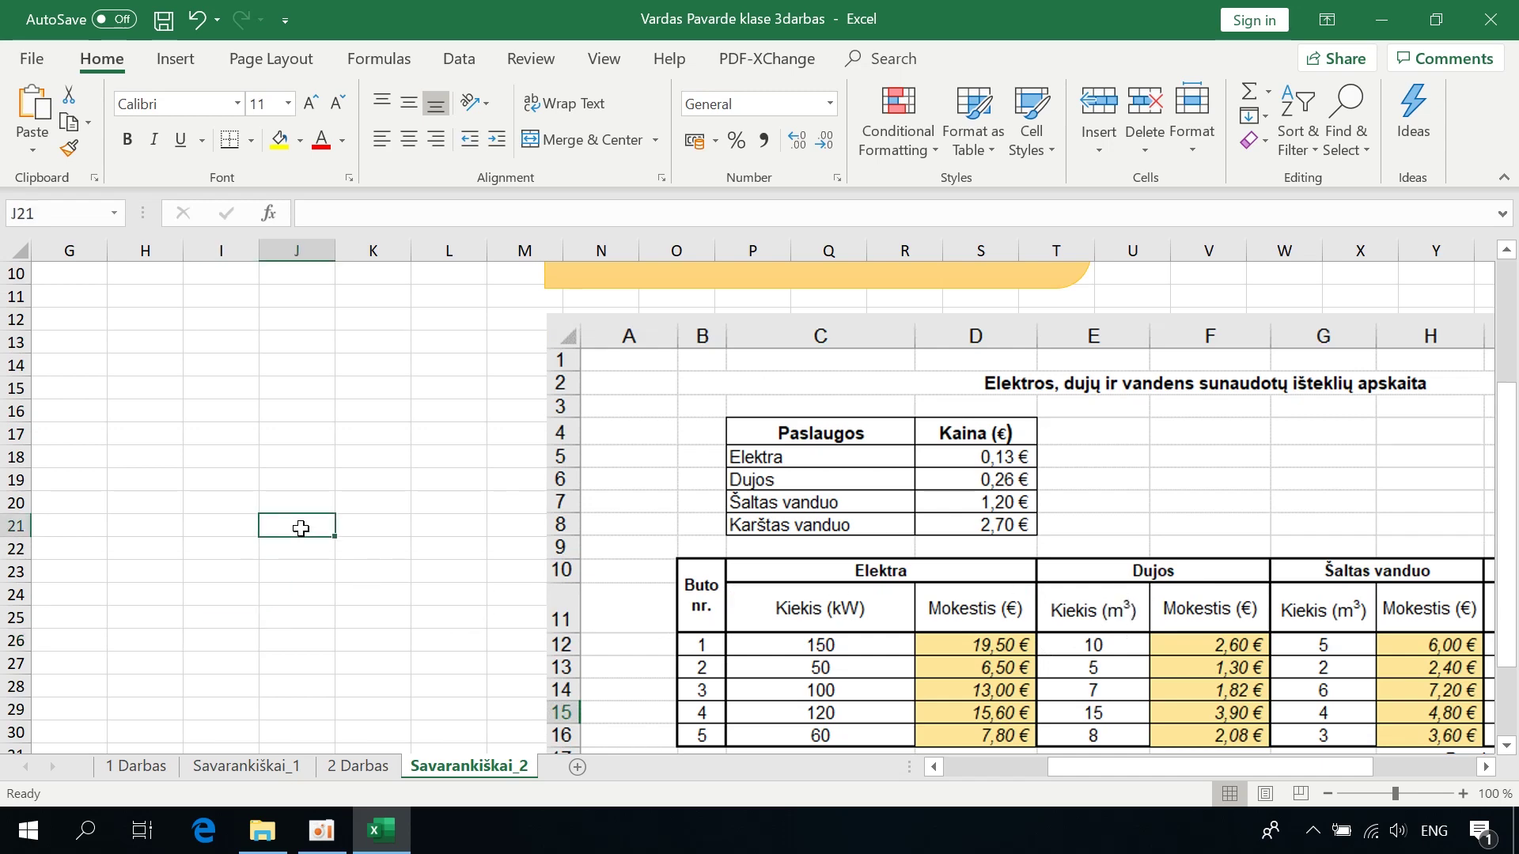
- Type m3 in J21 and format the 3 as superscript to show m³
text(m3)
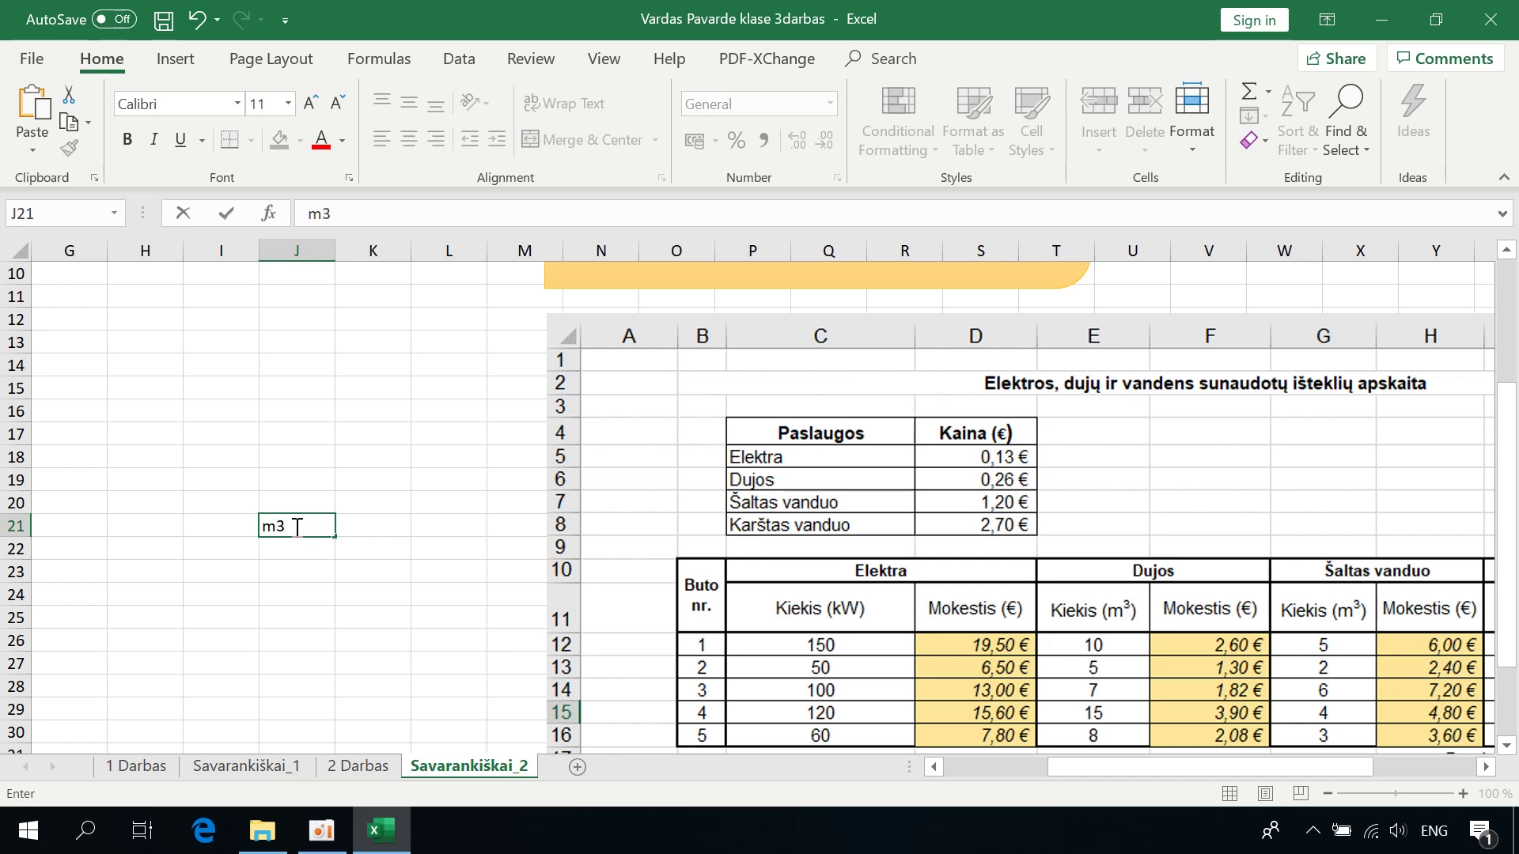
drag(285, 528, 276, 532)
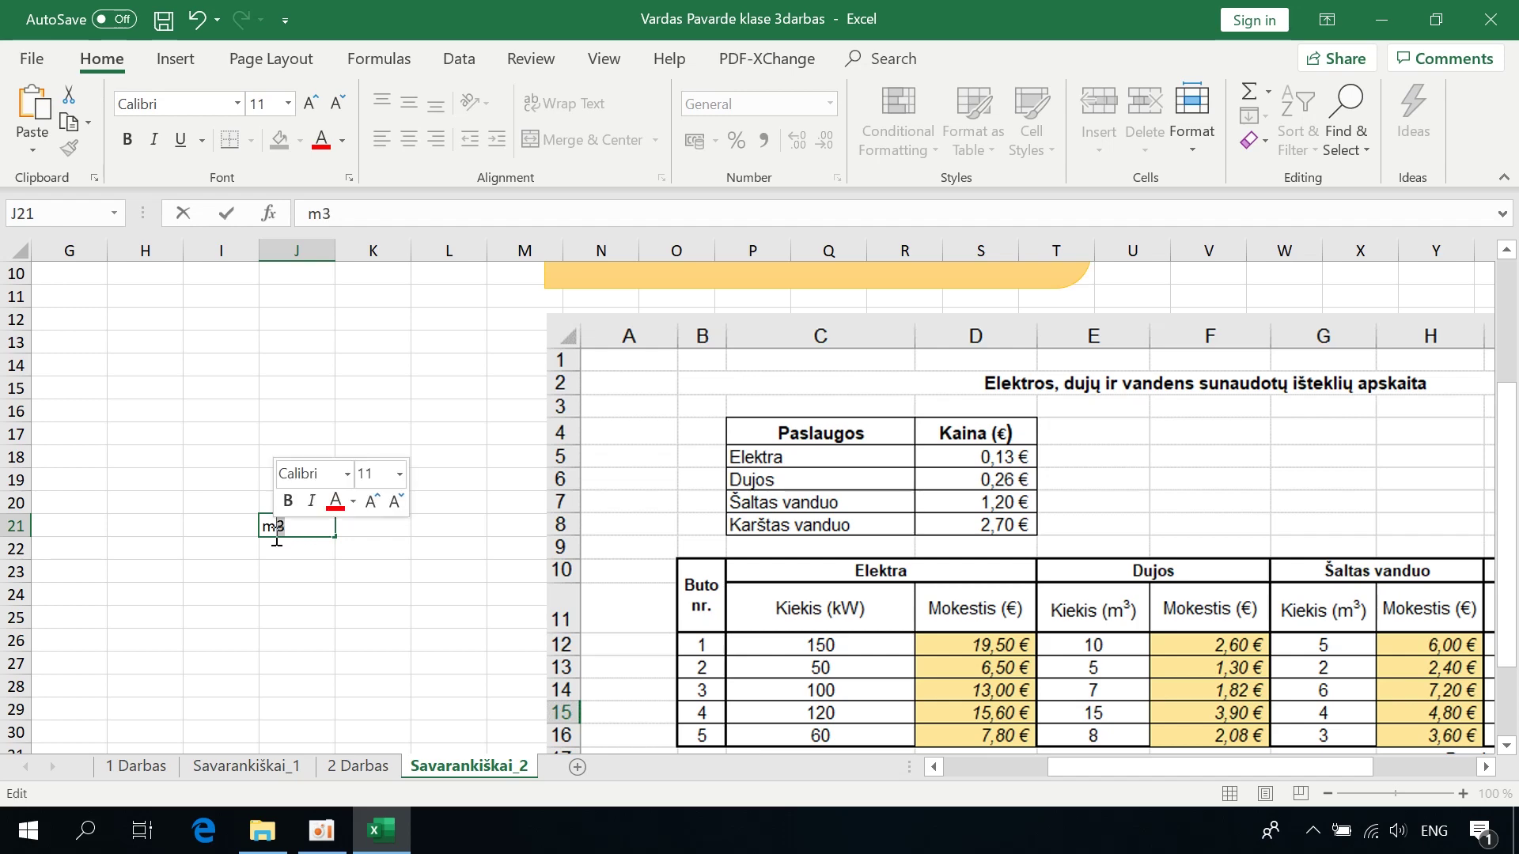
click(350, 180)
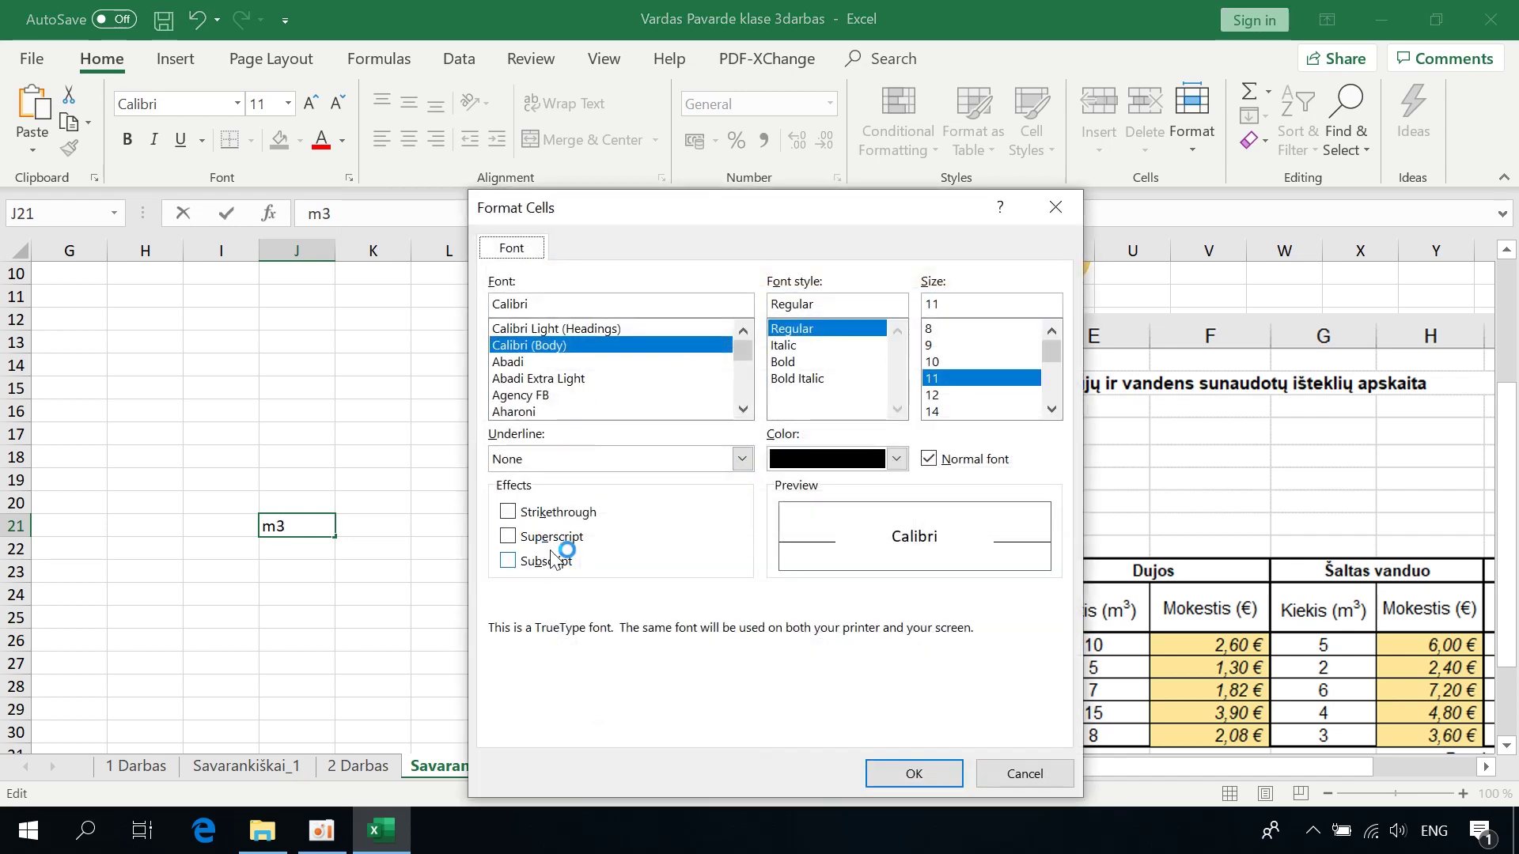
click(546, 536)
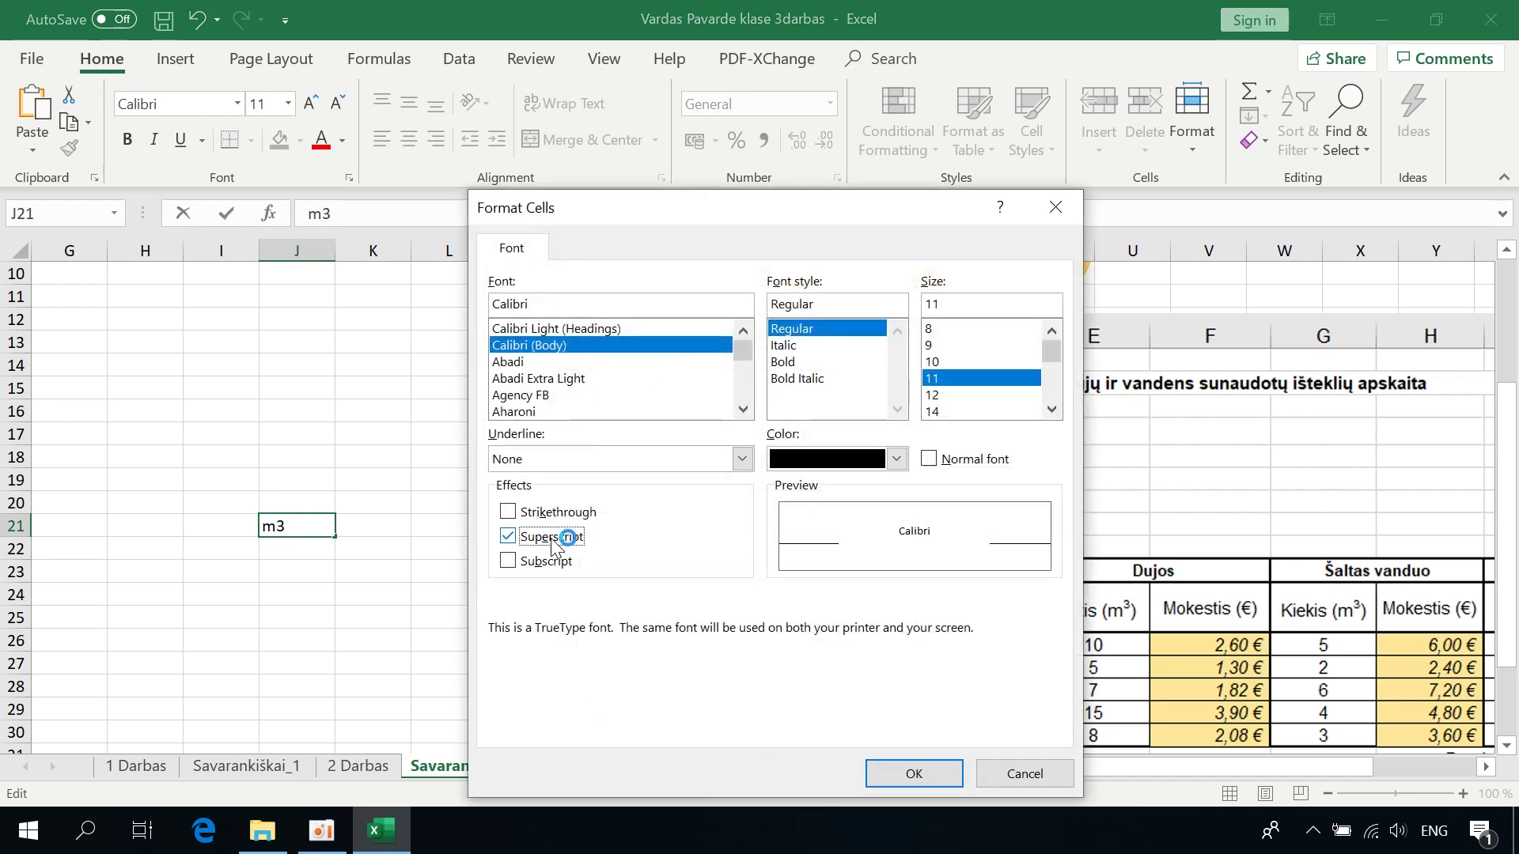
click(915, 775)
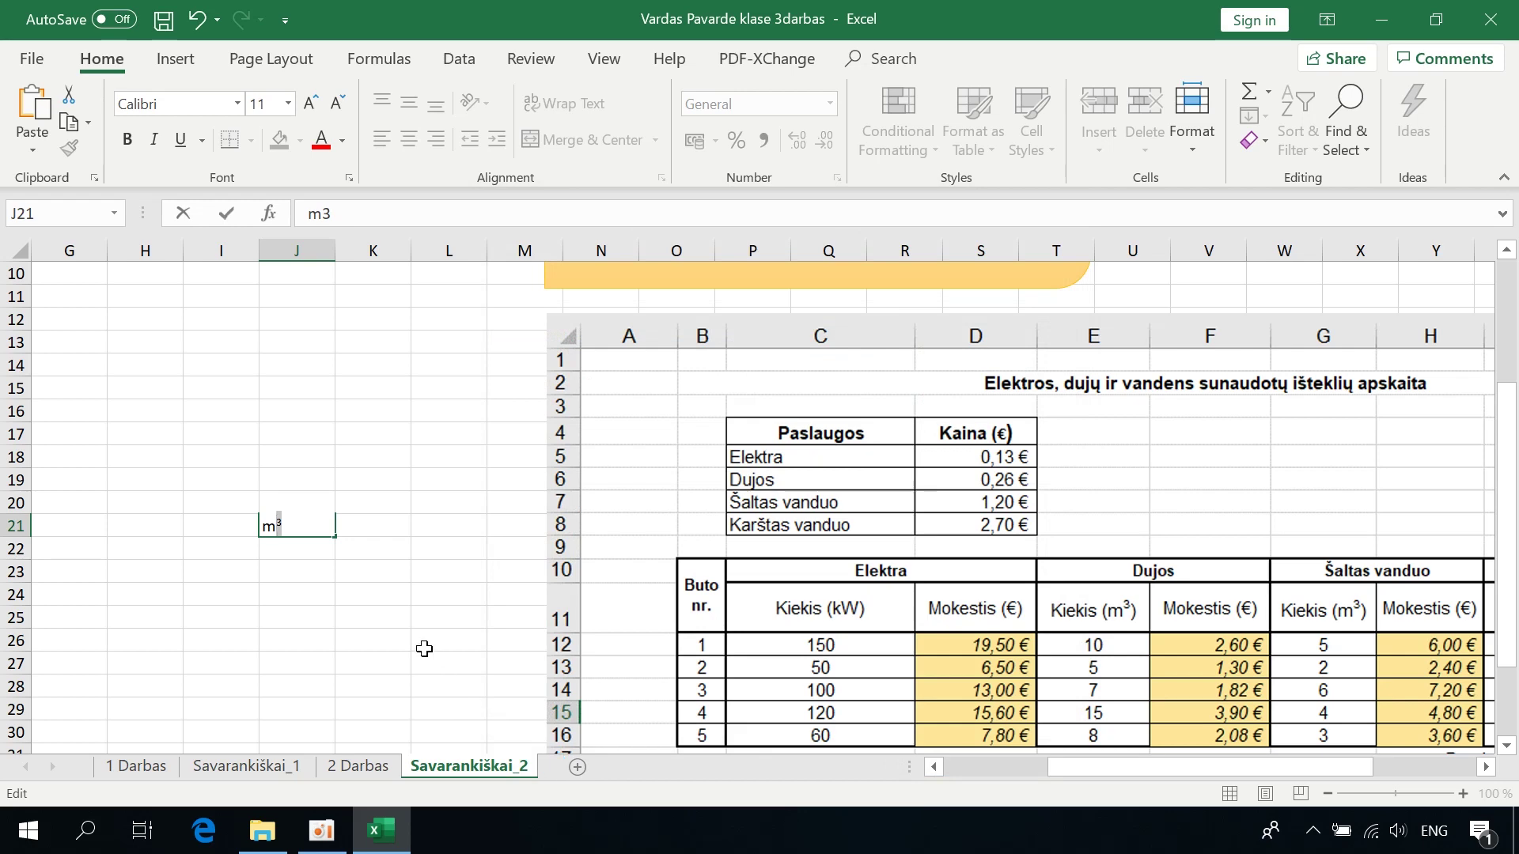
click(424, 644)
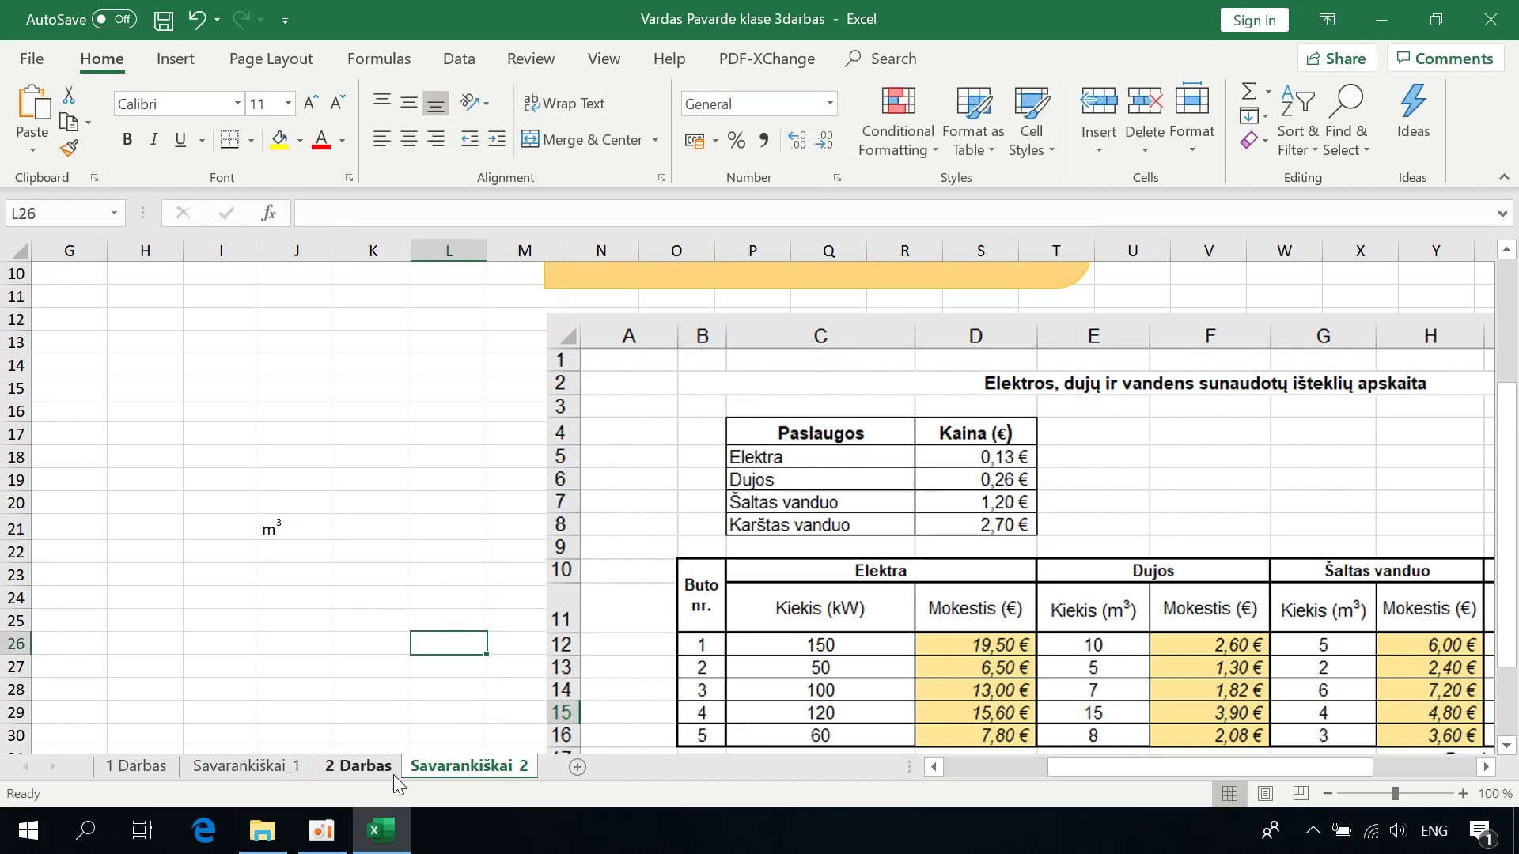
key(ctrl+z)
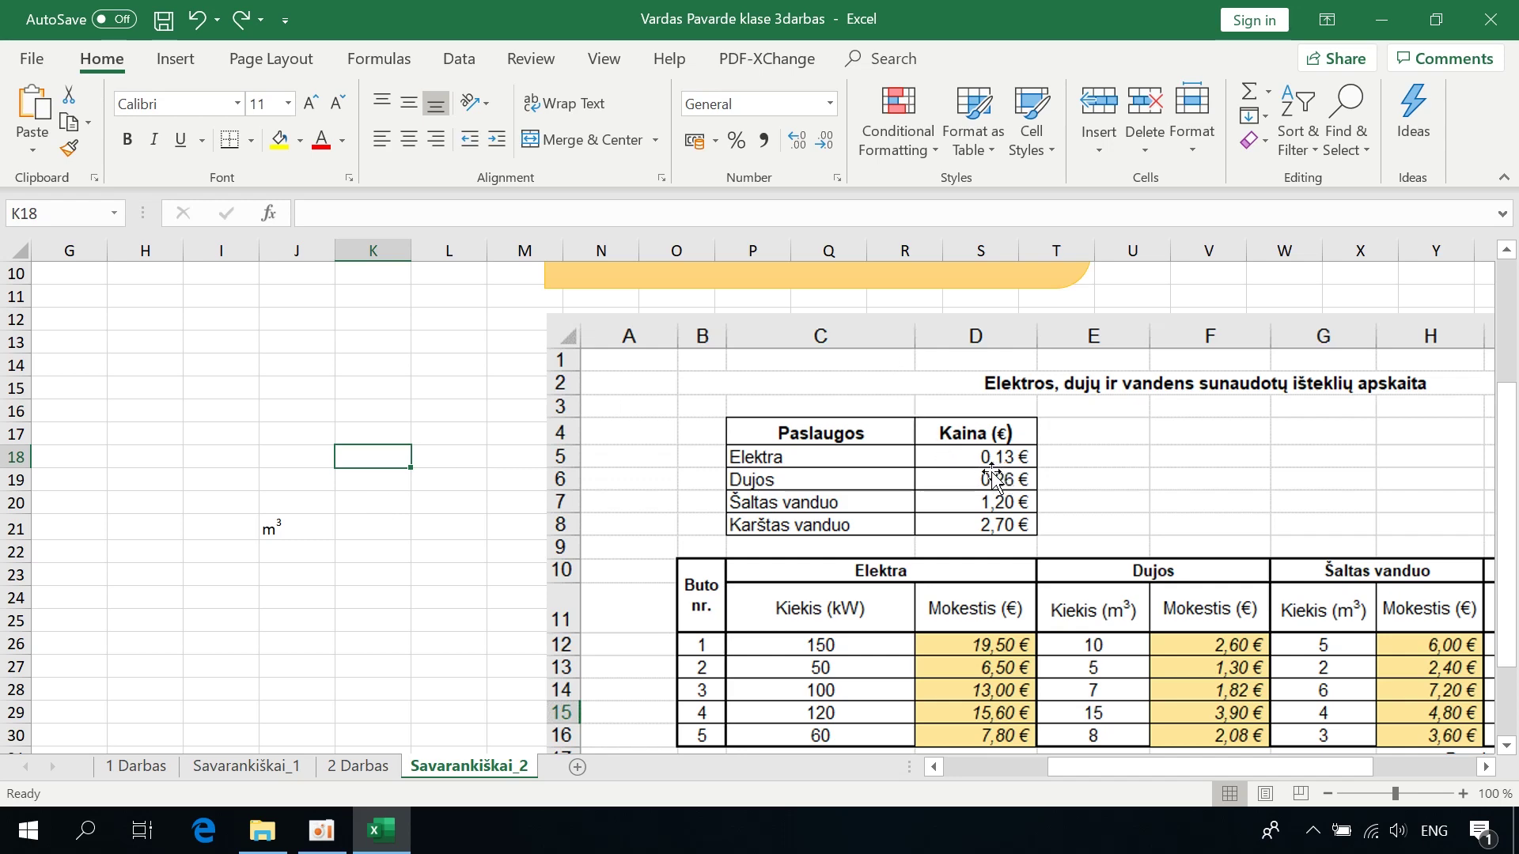
click(316, 464)
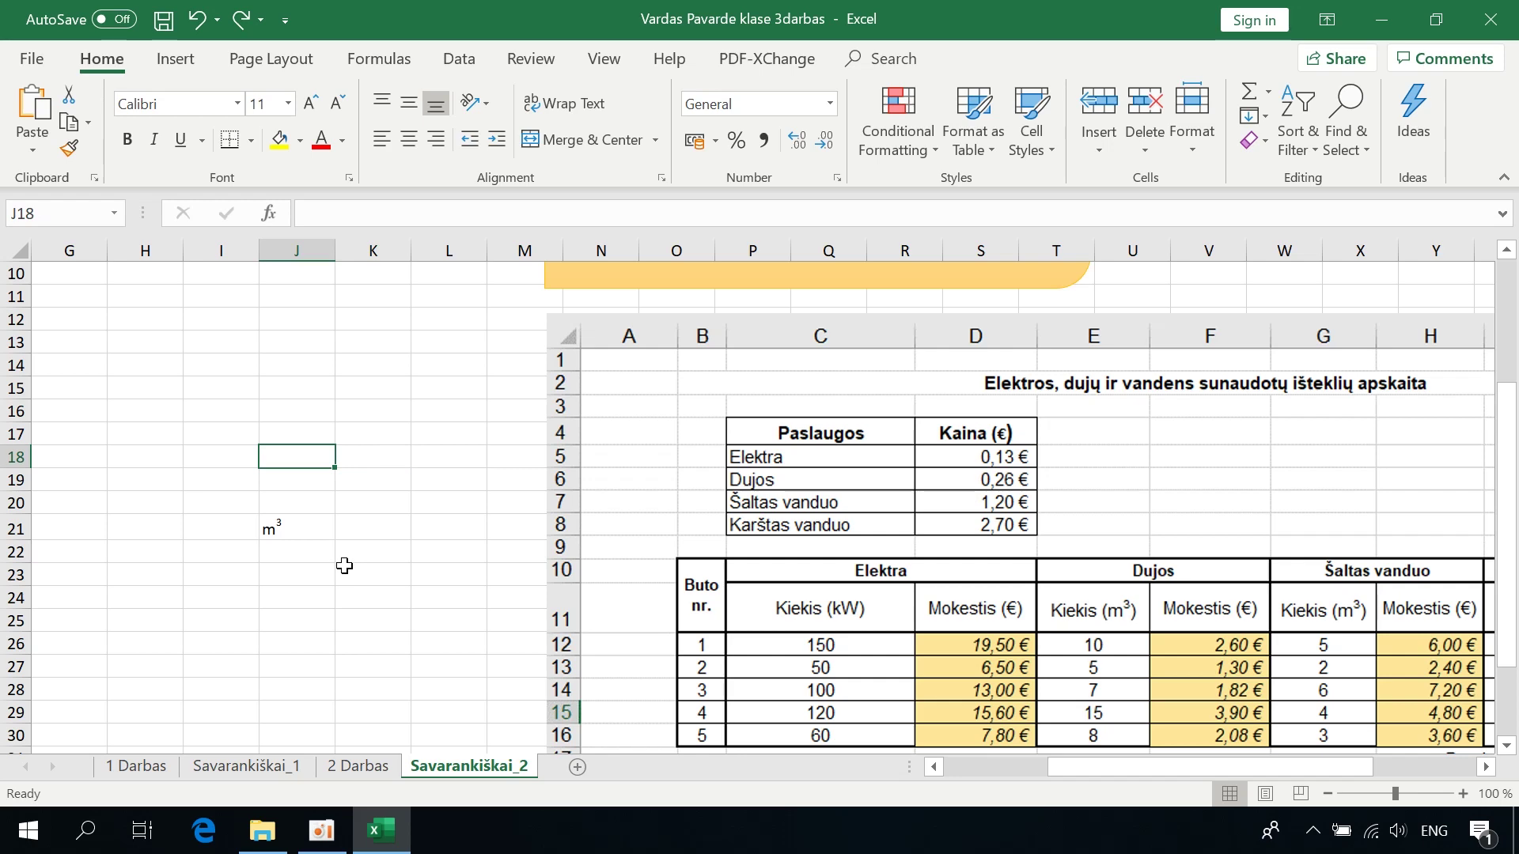
- Enter quantity 150 in J18, a 0.13 price in K18, and =K18*J18 in L18
text(150)
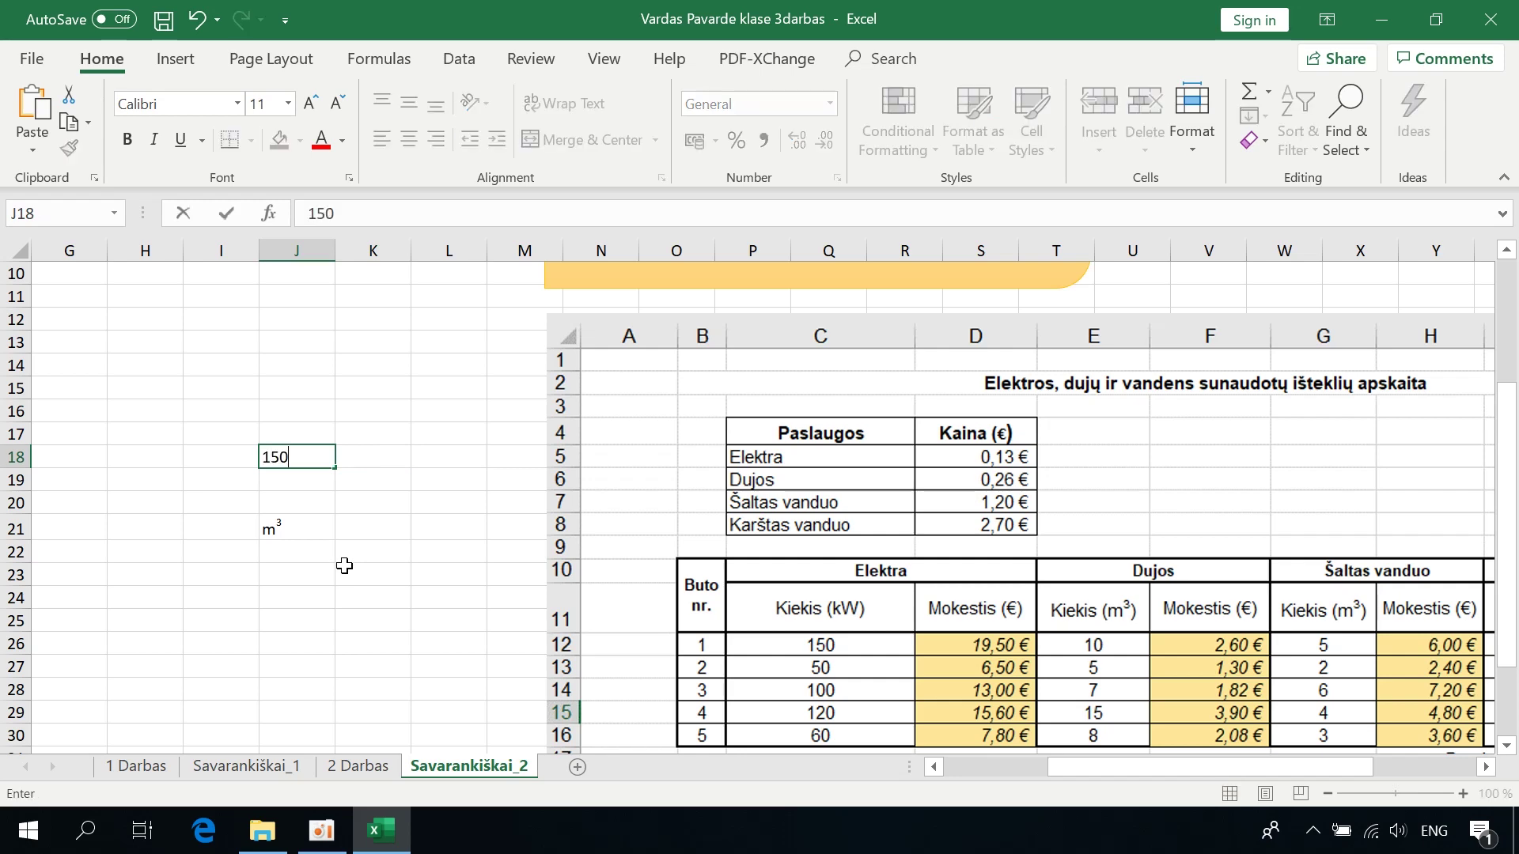
key(Tab)
text(0)
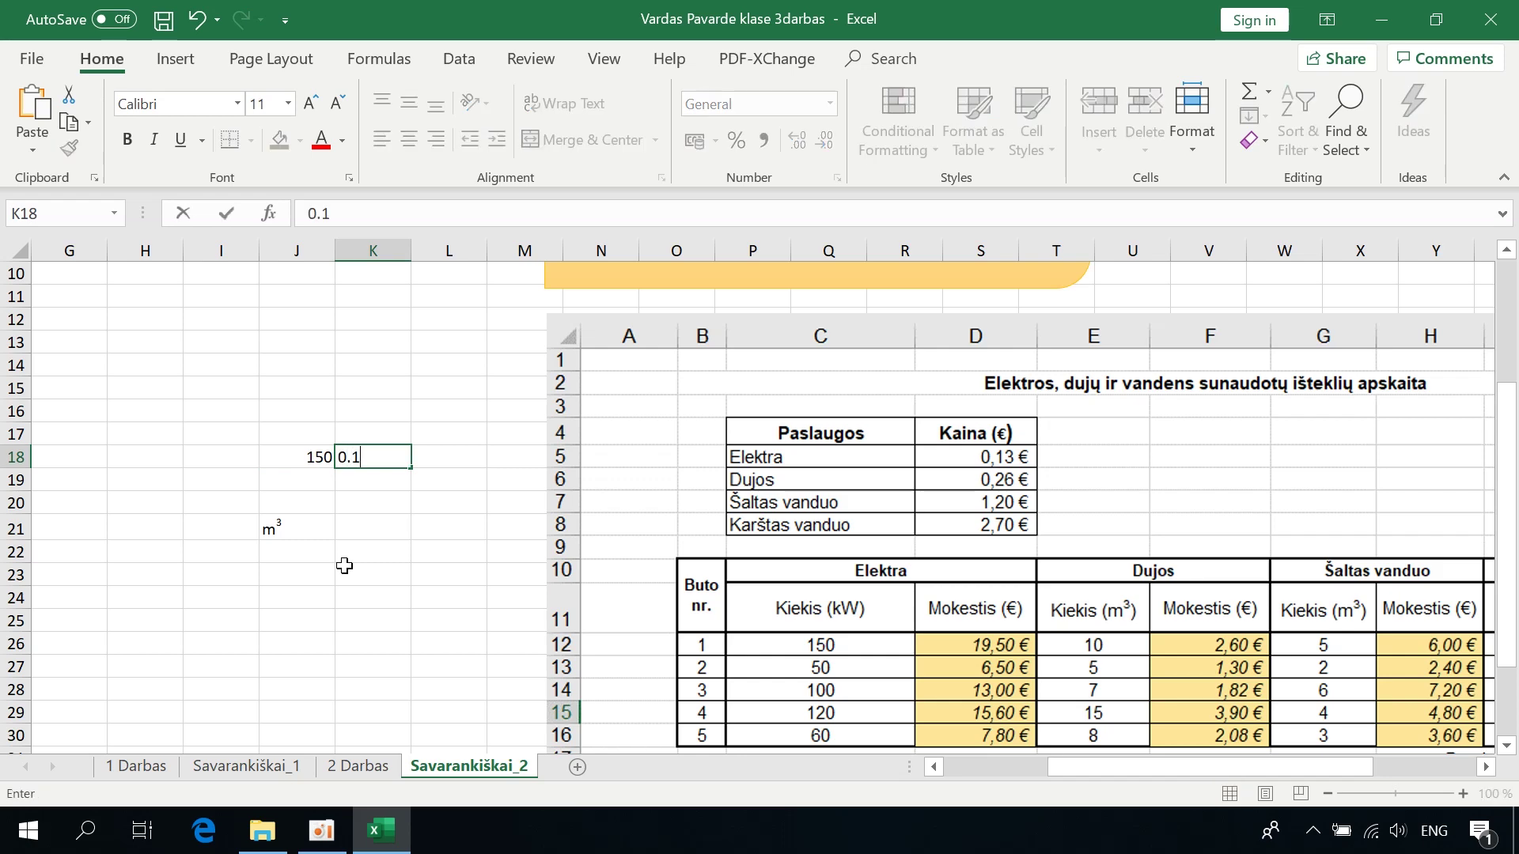
text(3)
click(434, 456)
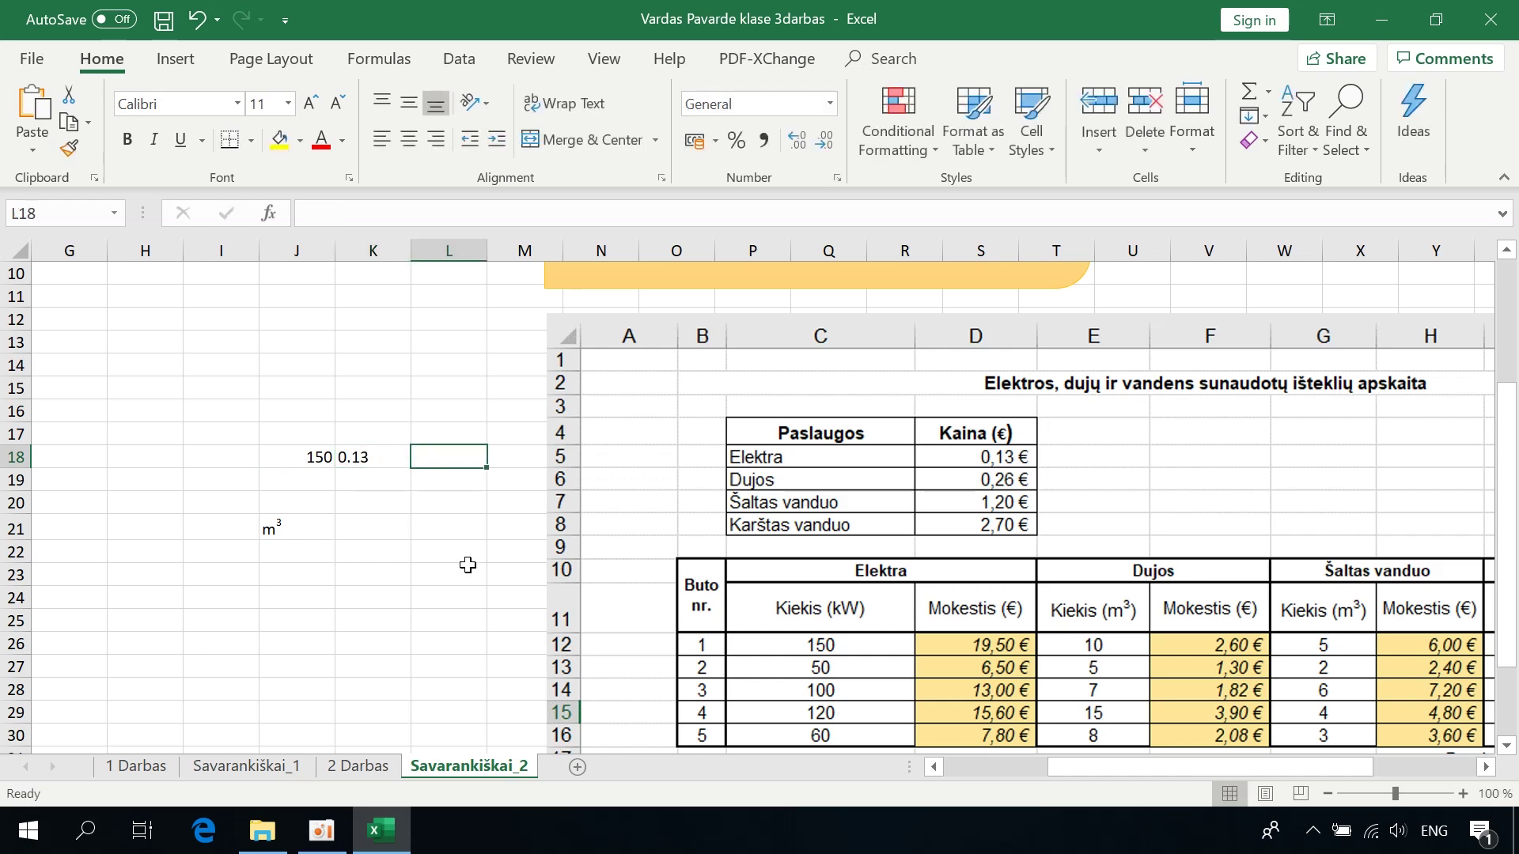
text(=)
click(377, 457)
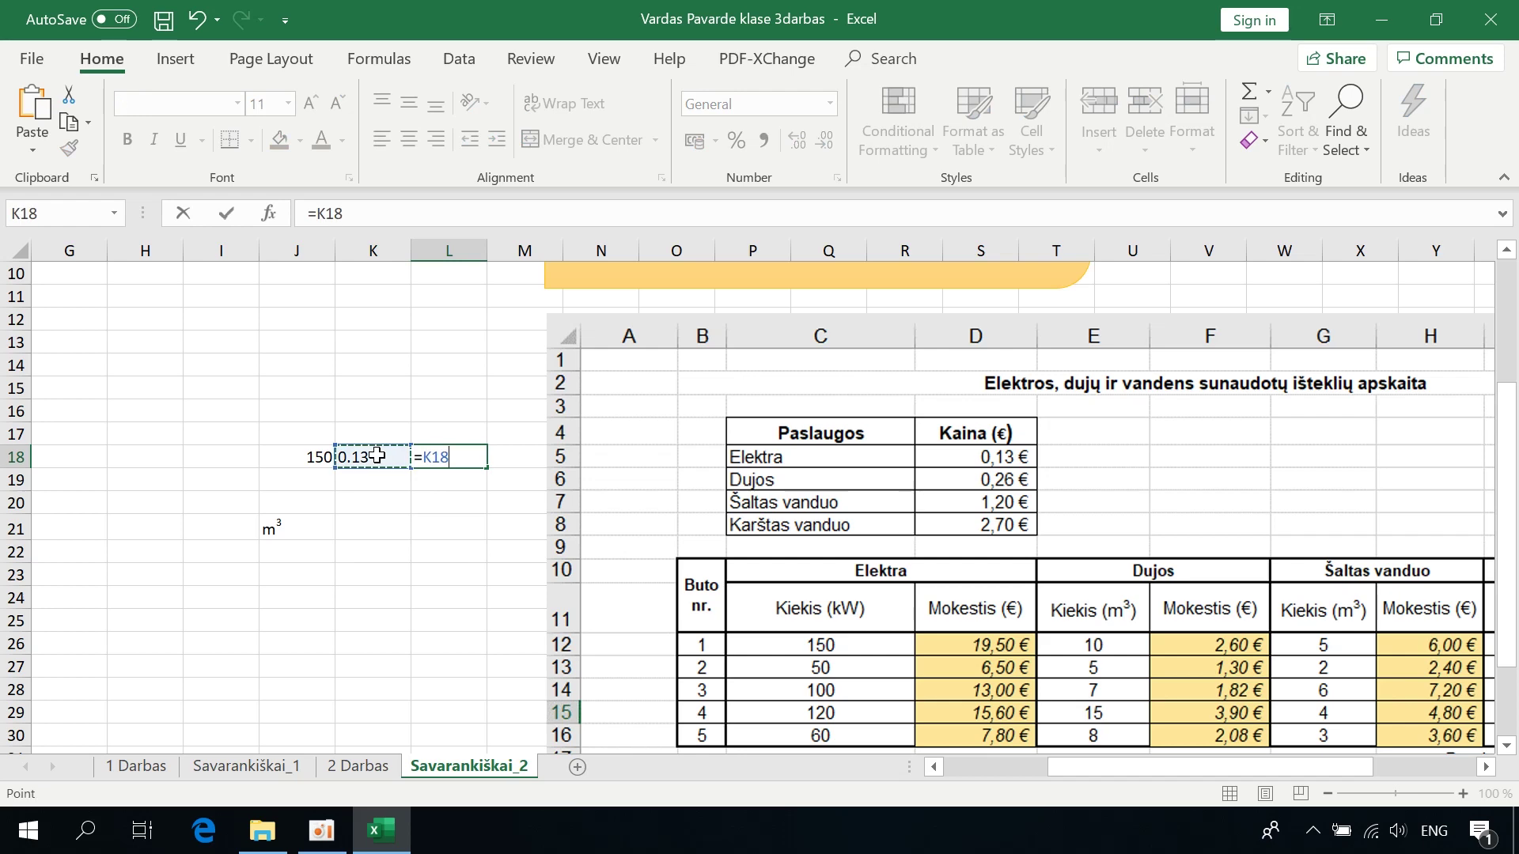
text(*)
click(307, 456)
key(Return)
click(460, 454)
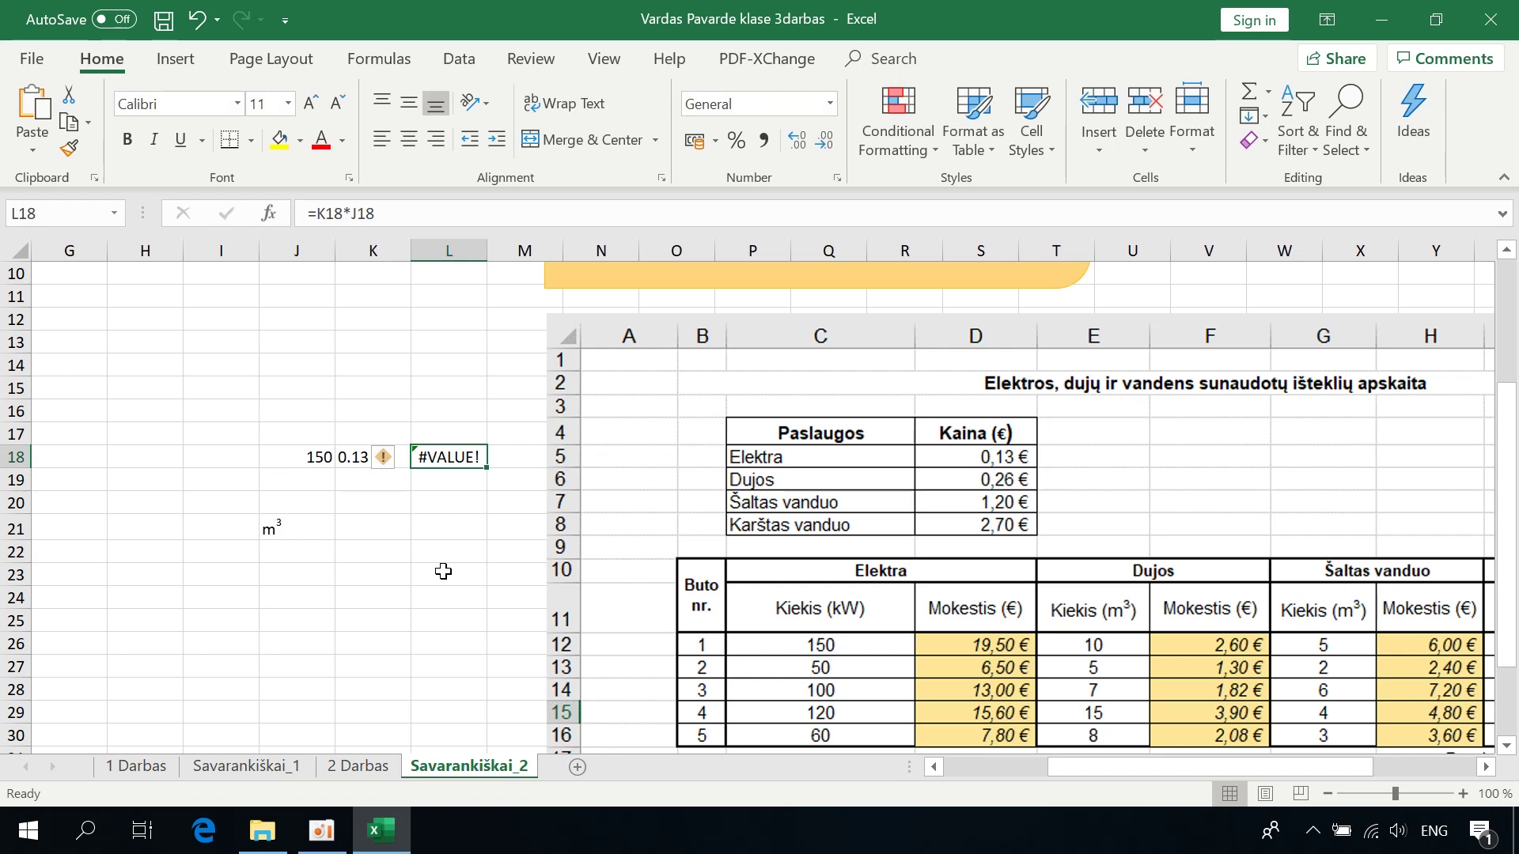
- Replace K18's decimal dot with a comma so L18 shows 19,5
double_click(353, 457)
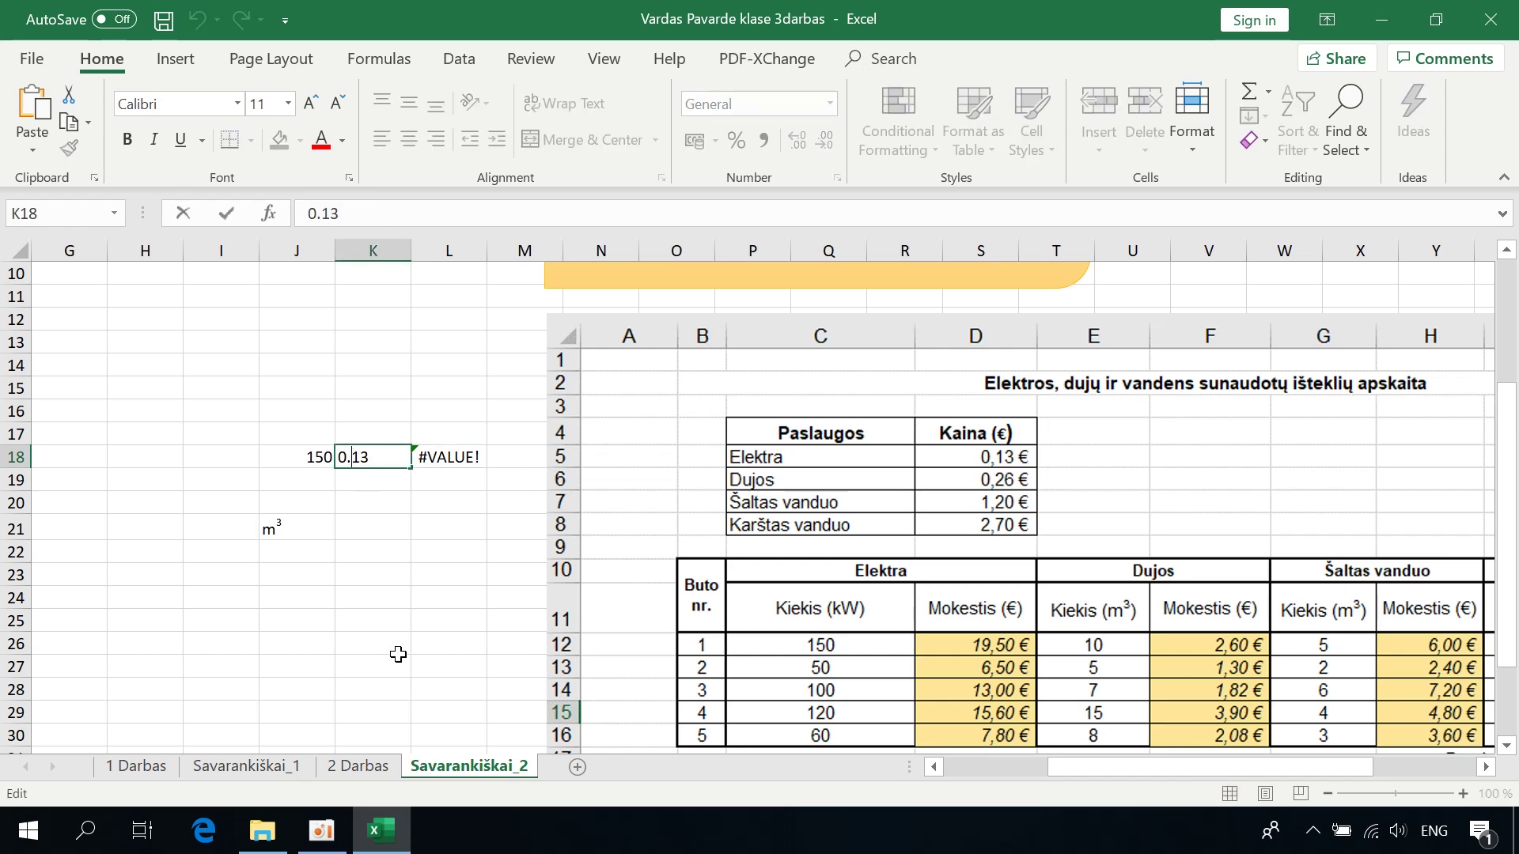
key(BackSpace)
text(,)
key(Return)
scroll(446, 532, up, 3)
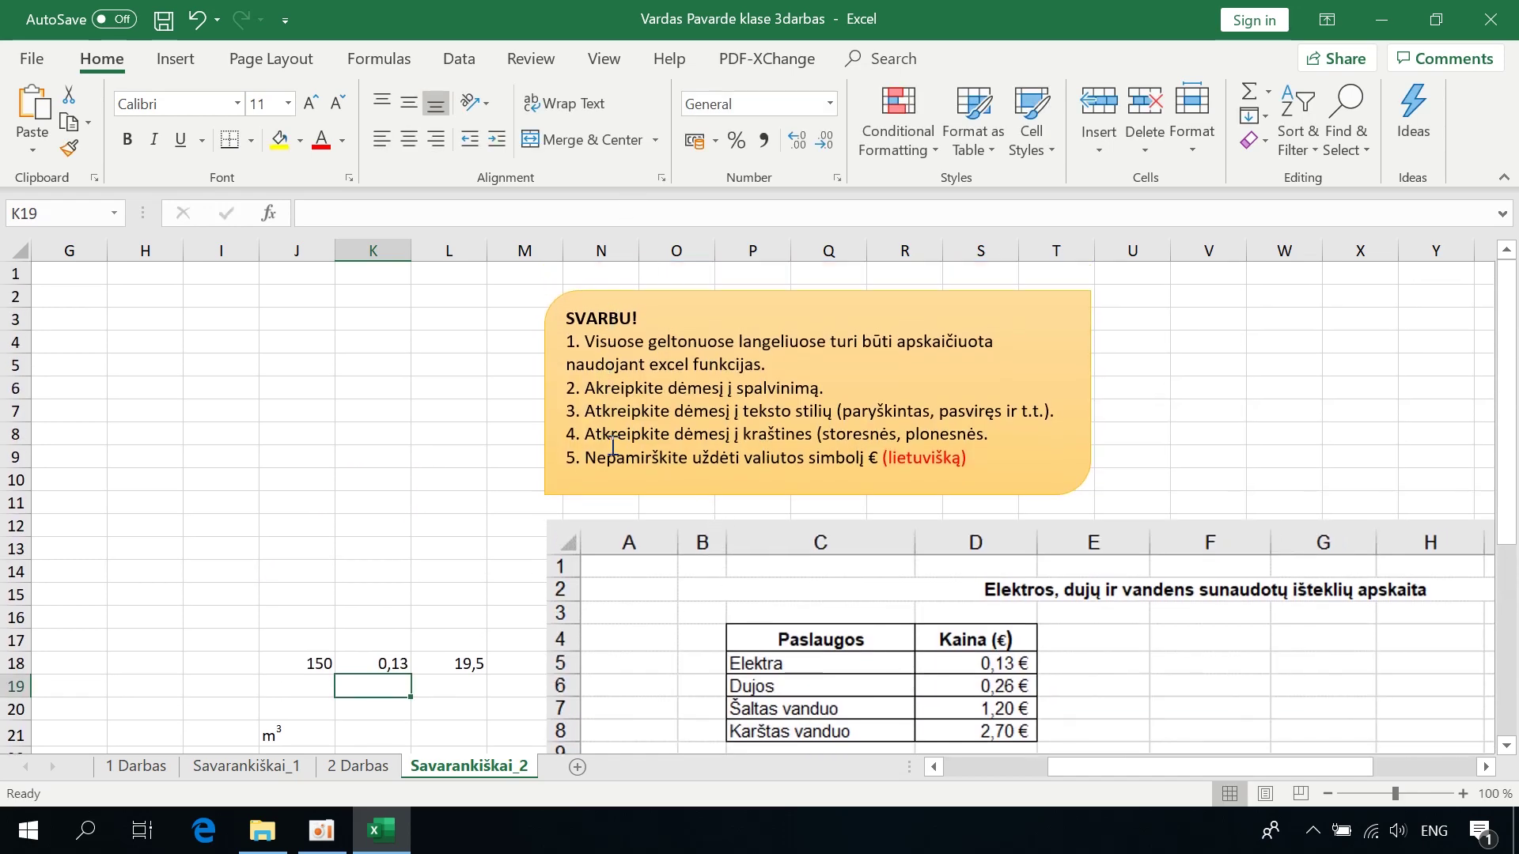
scroll(613, 447, down, 1)
scroll(613, 447, down, 1)
scroll(613, 449, down, 1)
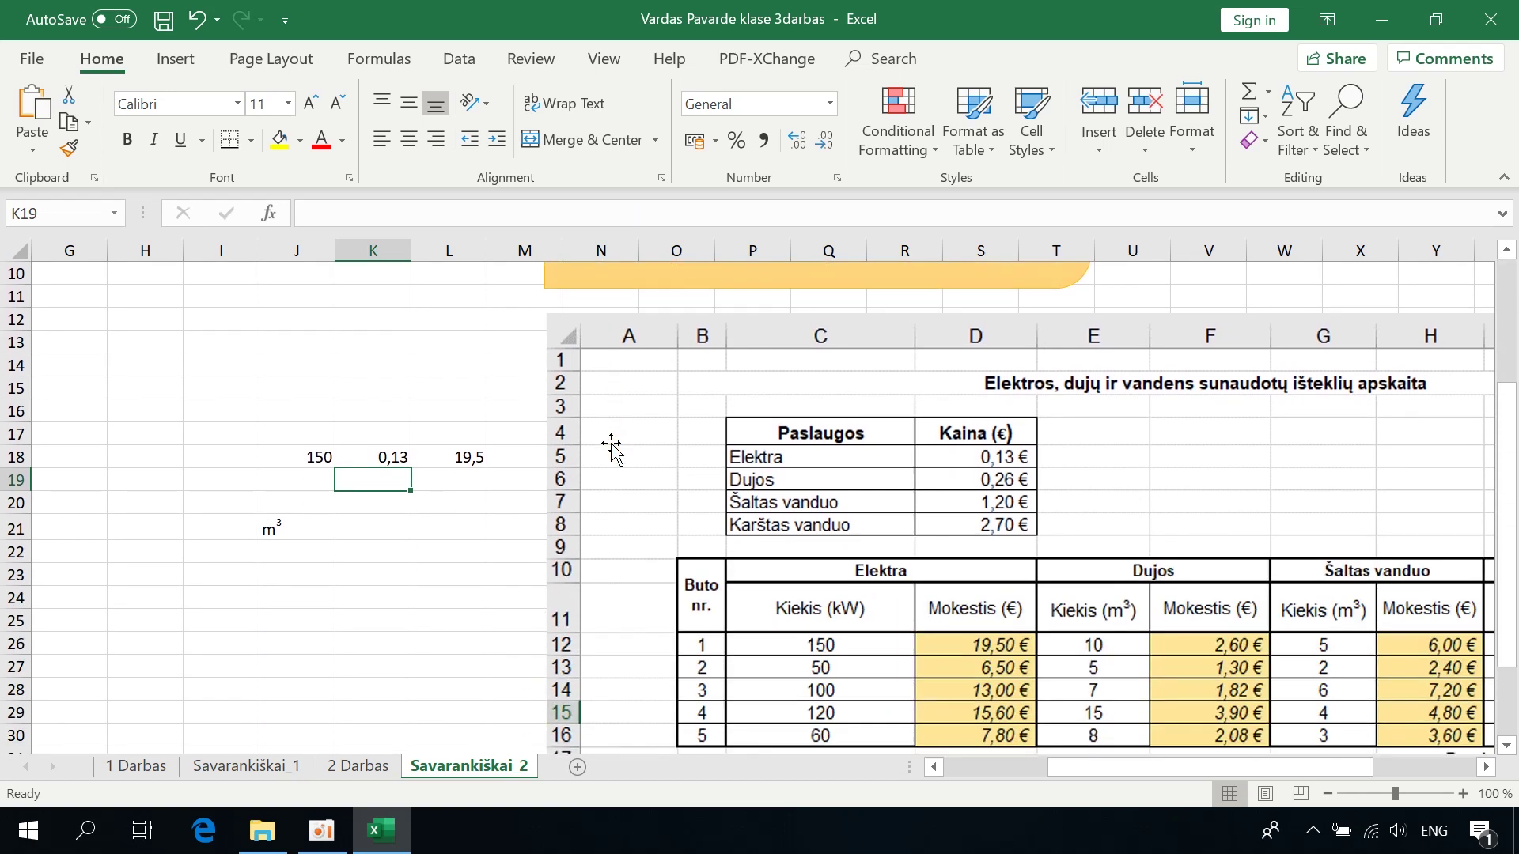
scroll(612, 447, down, 2)
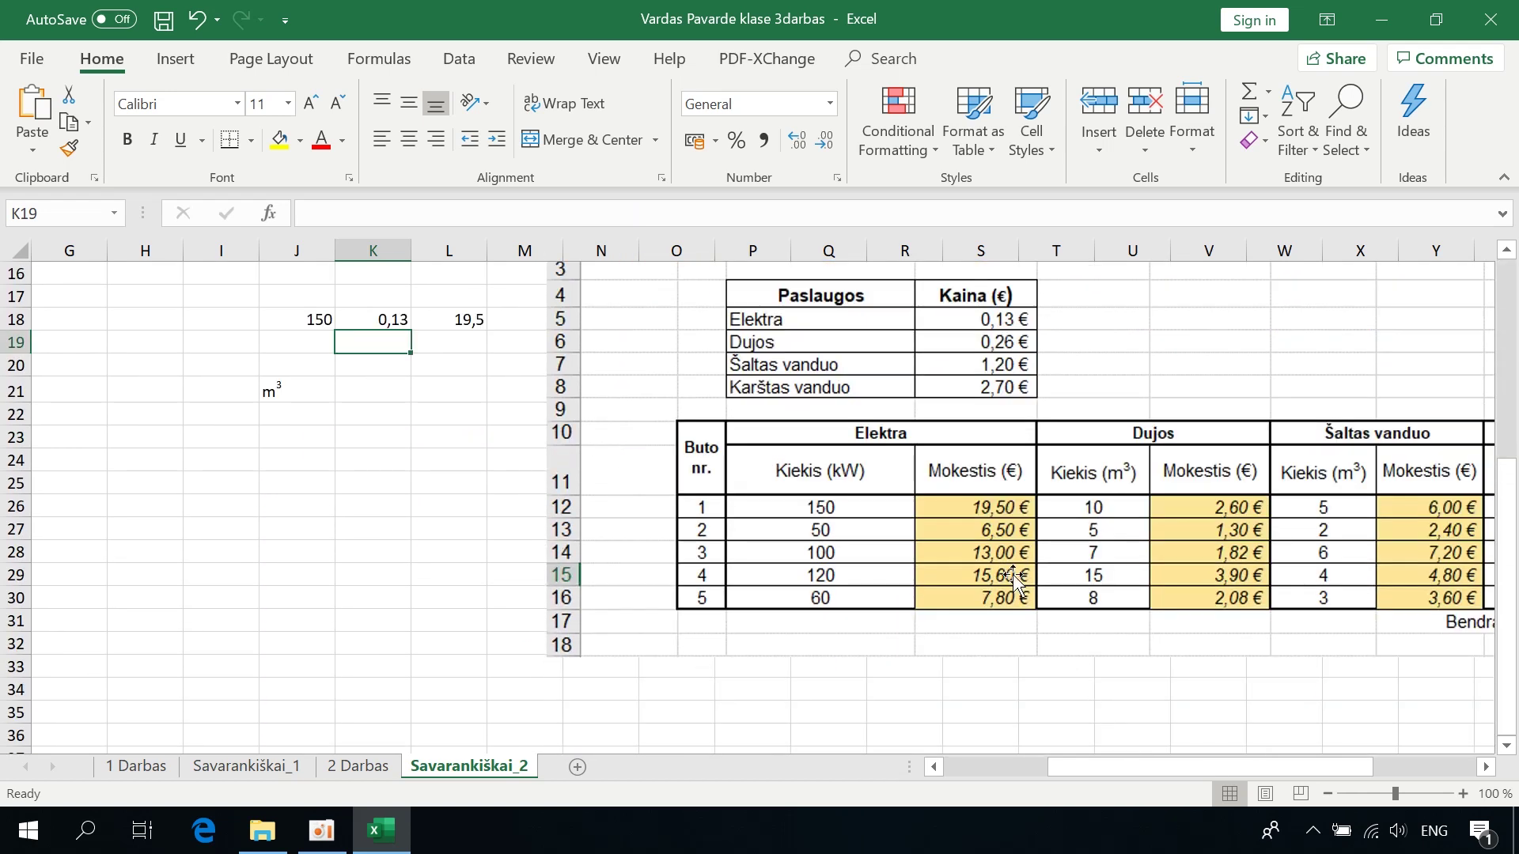